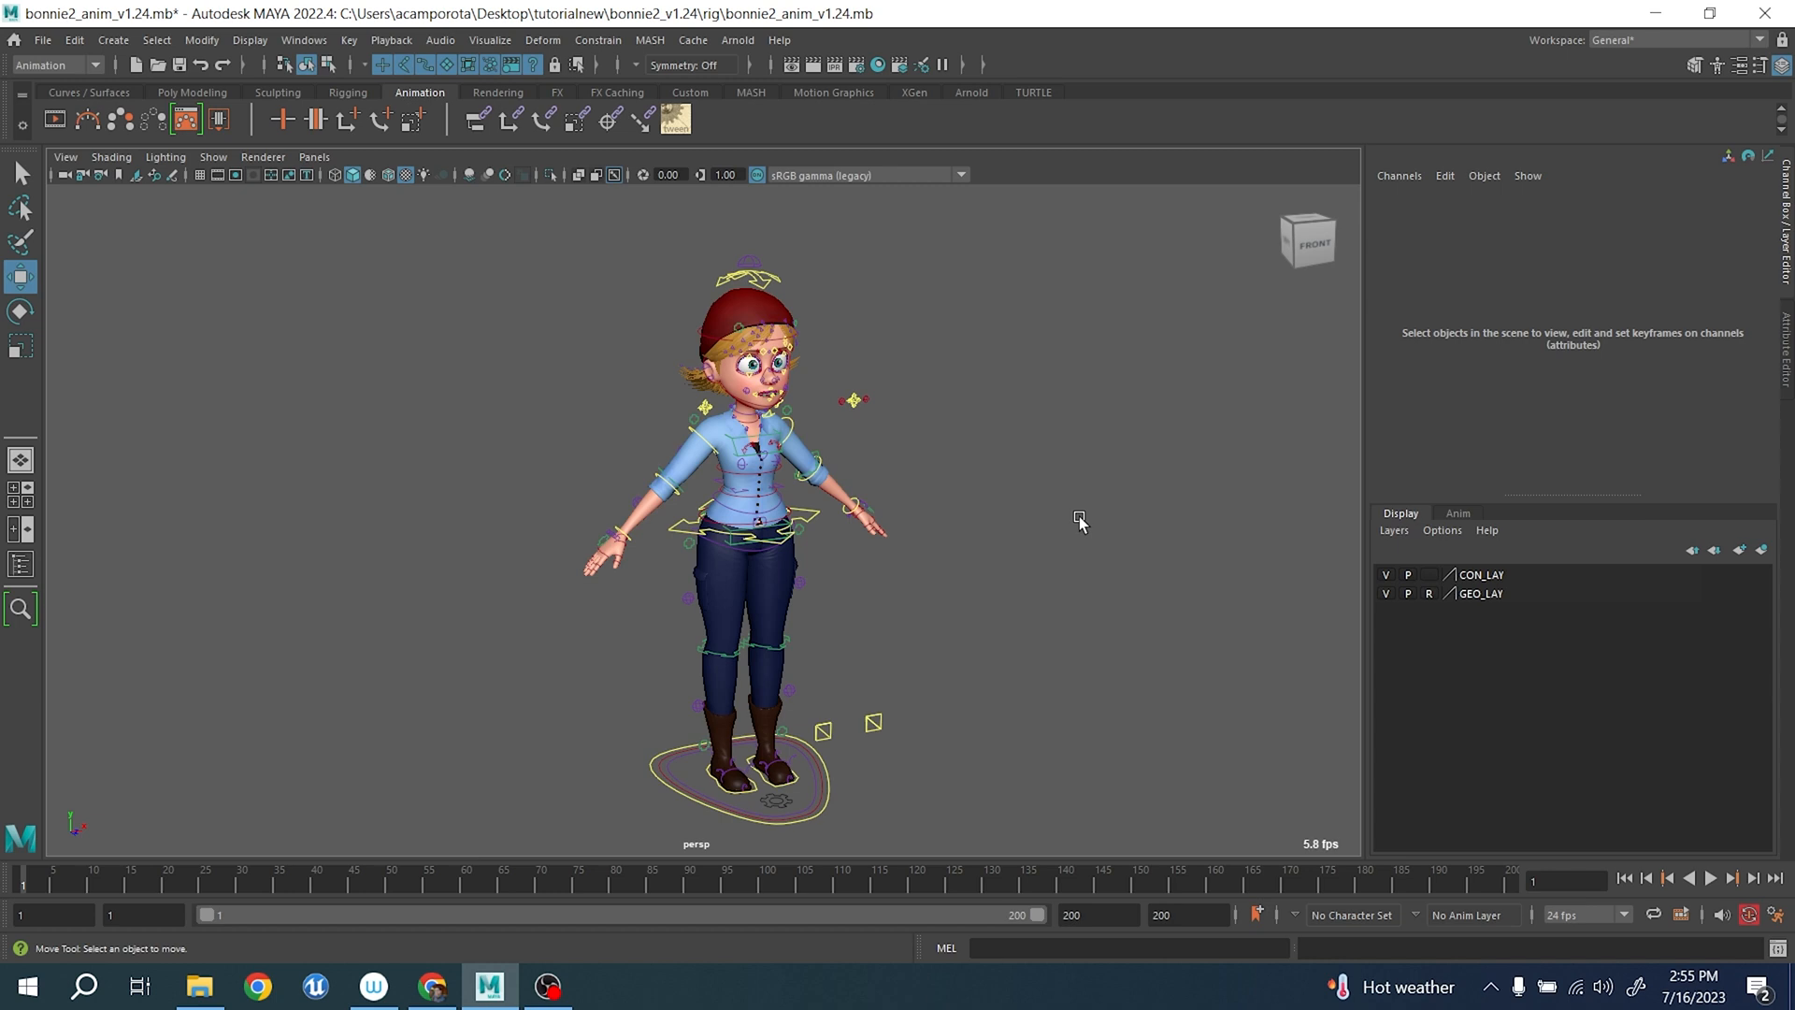
- Examine the full character rig and its body controls from the front and three-quarter sides
alt+drag(1080, 522, 953, 546)
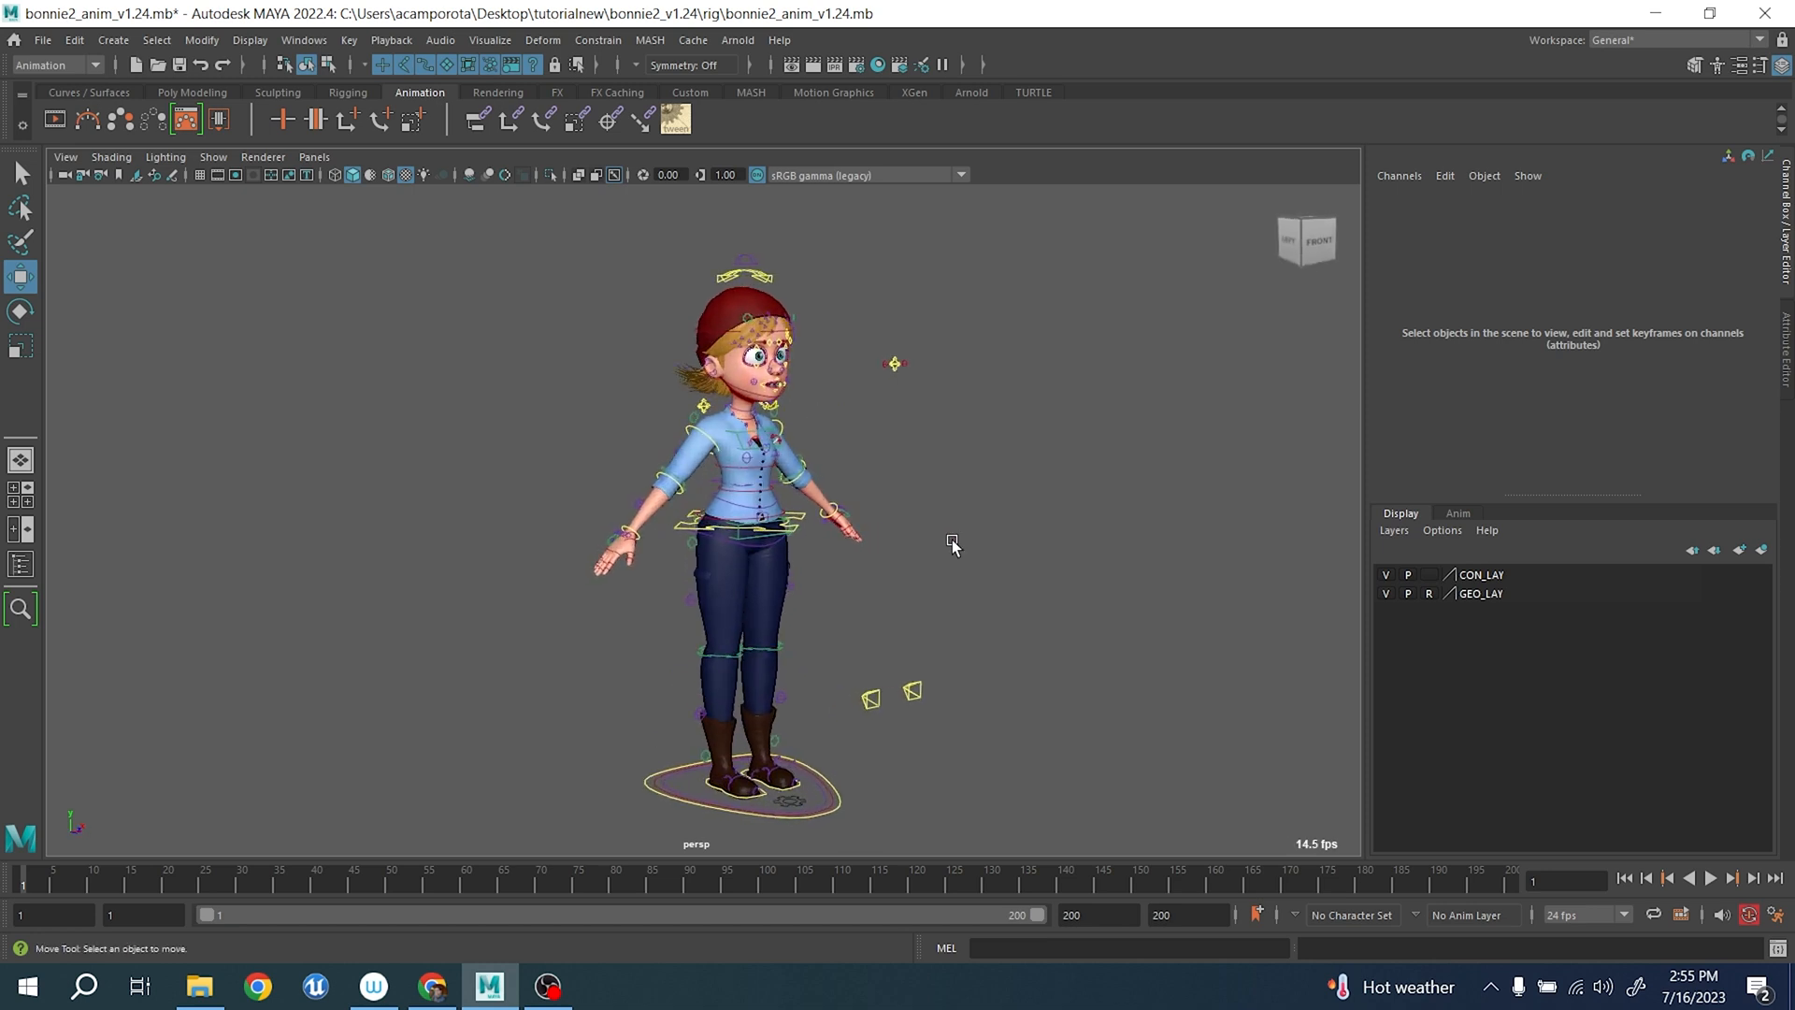
alt+drag(953, 547, 888, 547)
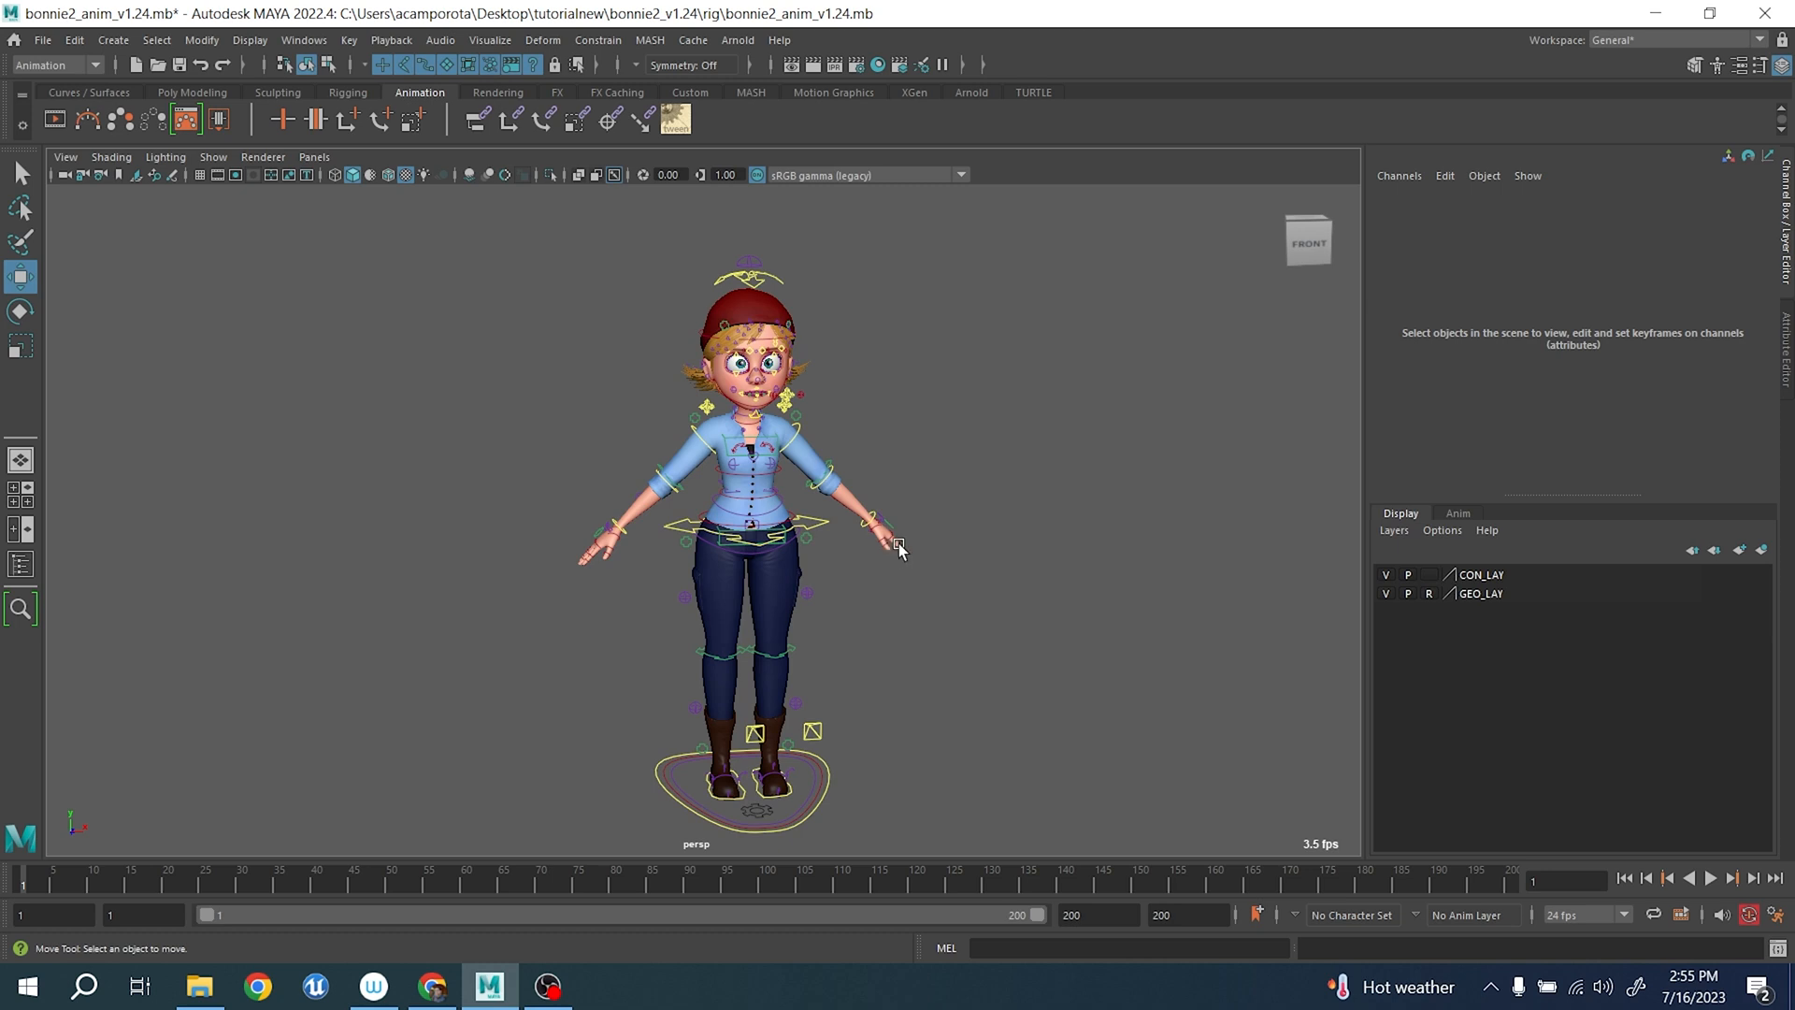
alt+right_drag(899, 542, 902, 589)
alt+drag(902, 590, 845, 565)
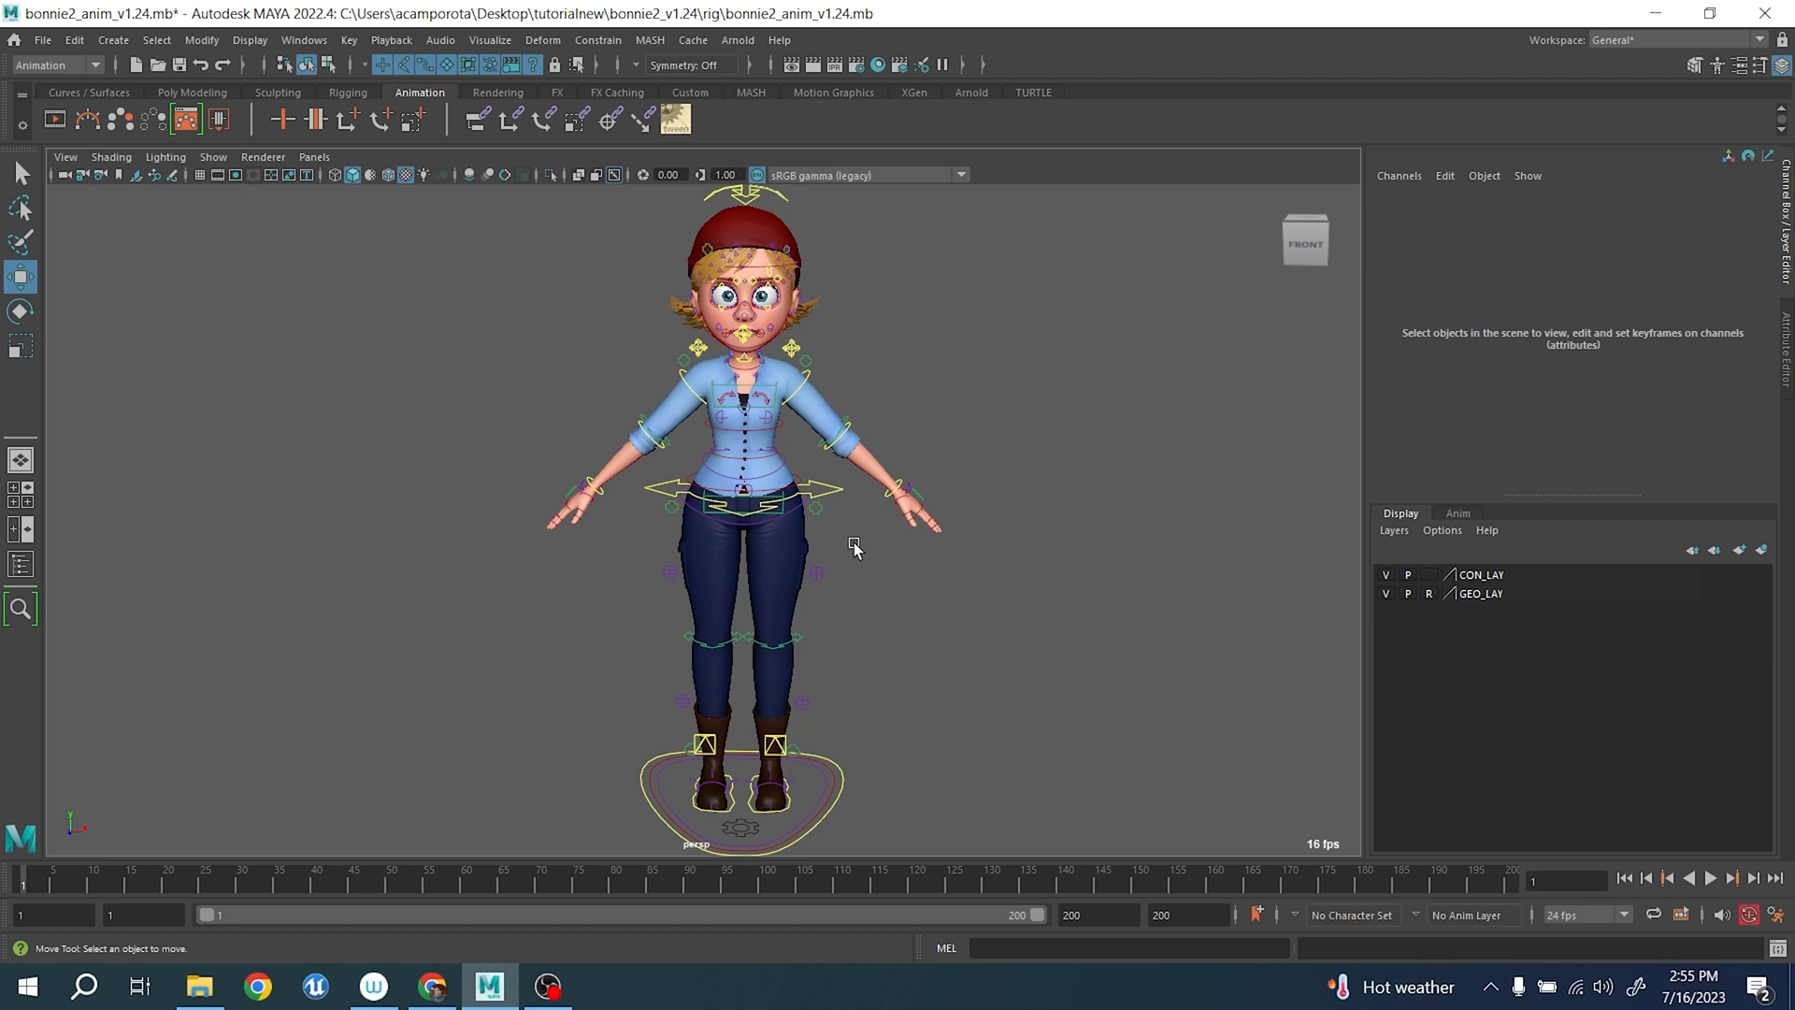
mouse_move(854, 547)
alt+mouse_down()
mouse_move(844, 519)
mouse_move(827, 526)
alt+mouse_up()
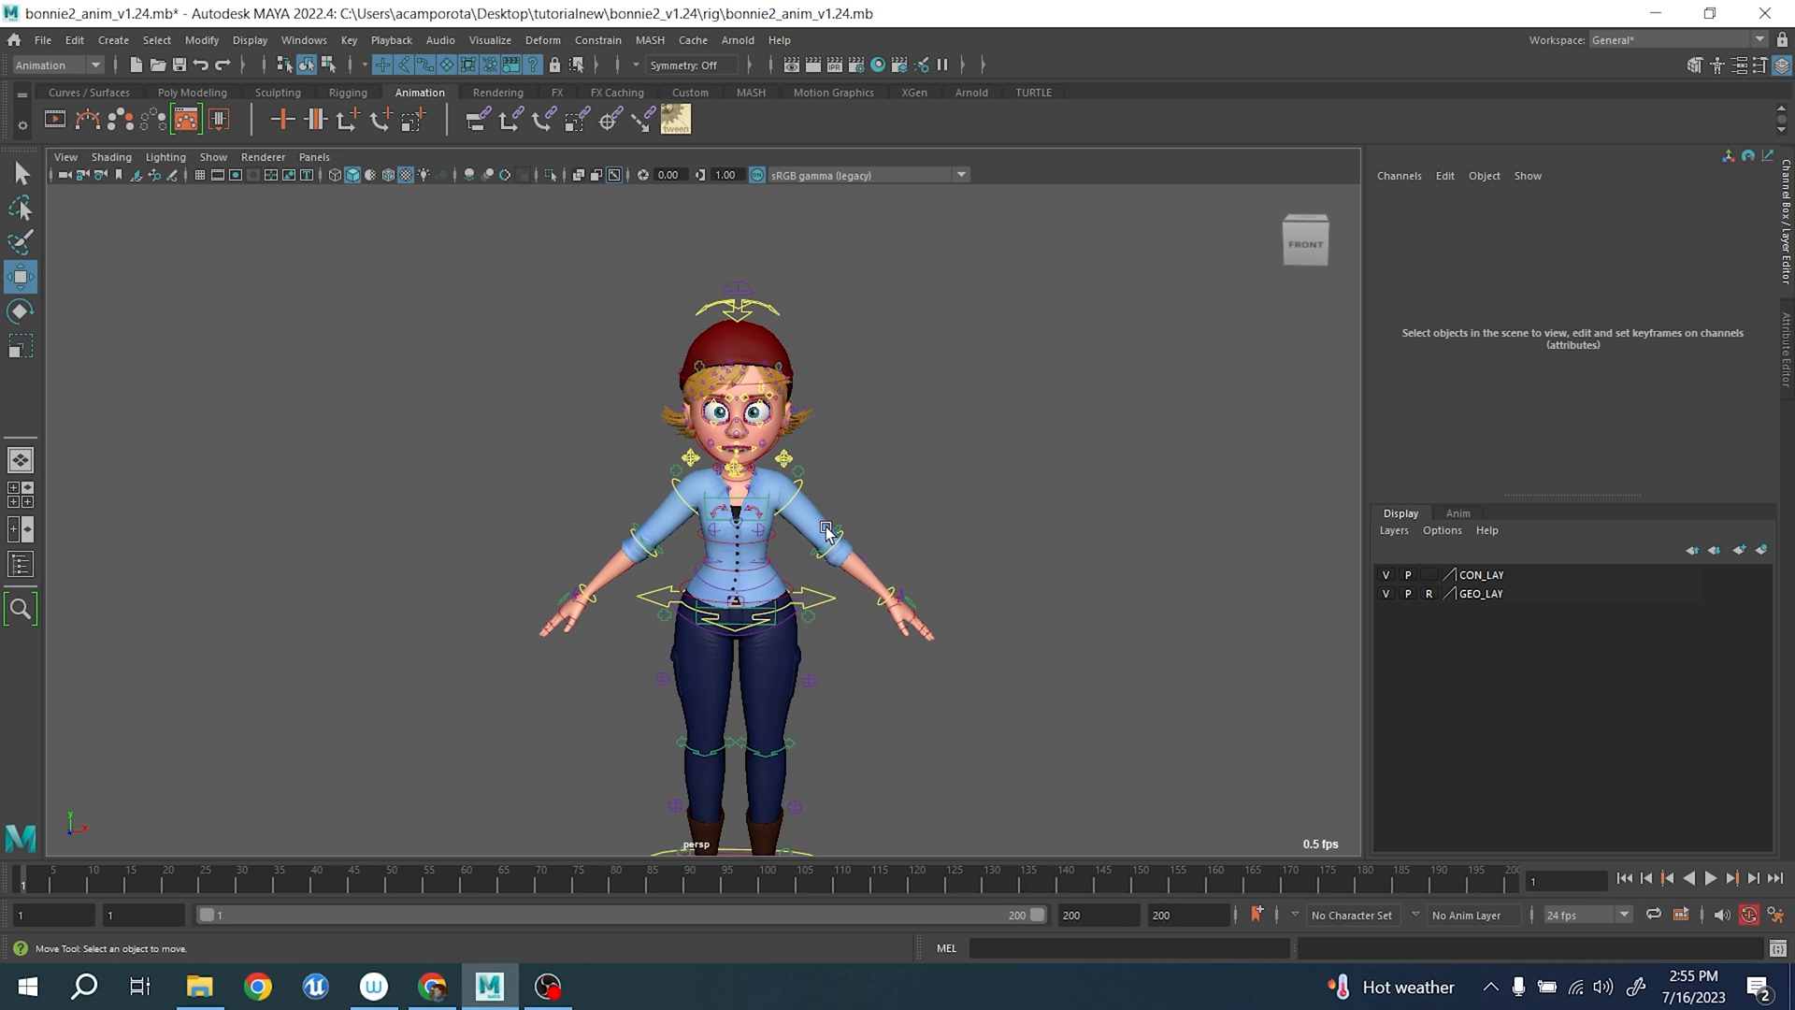
alt+right_drag(827, 529, 822, 542)
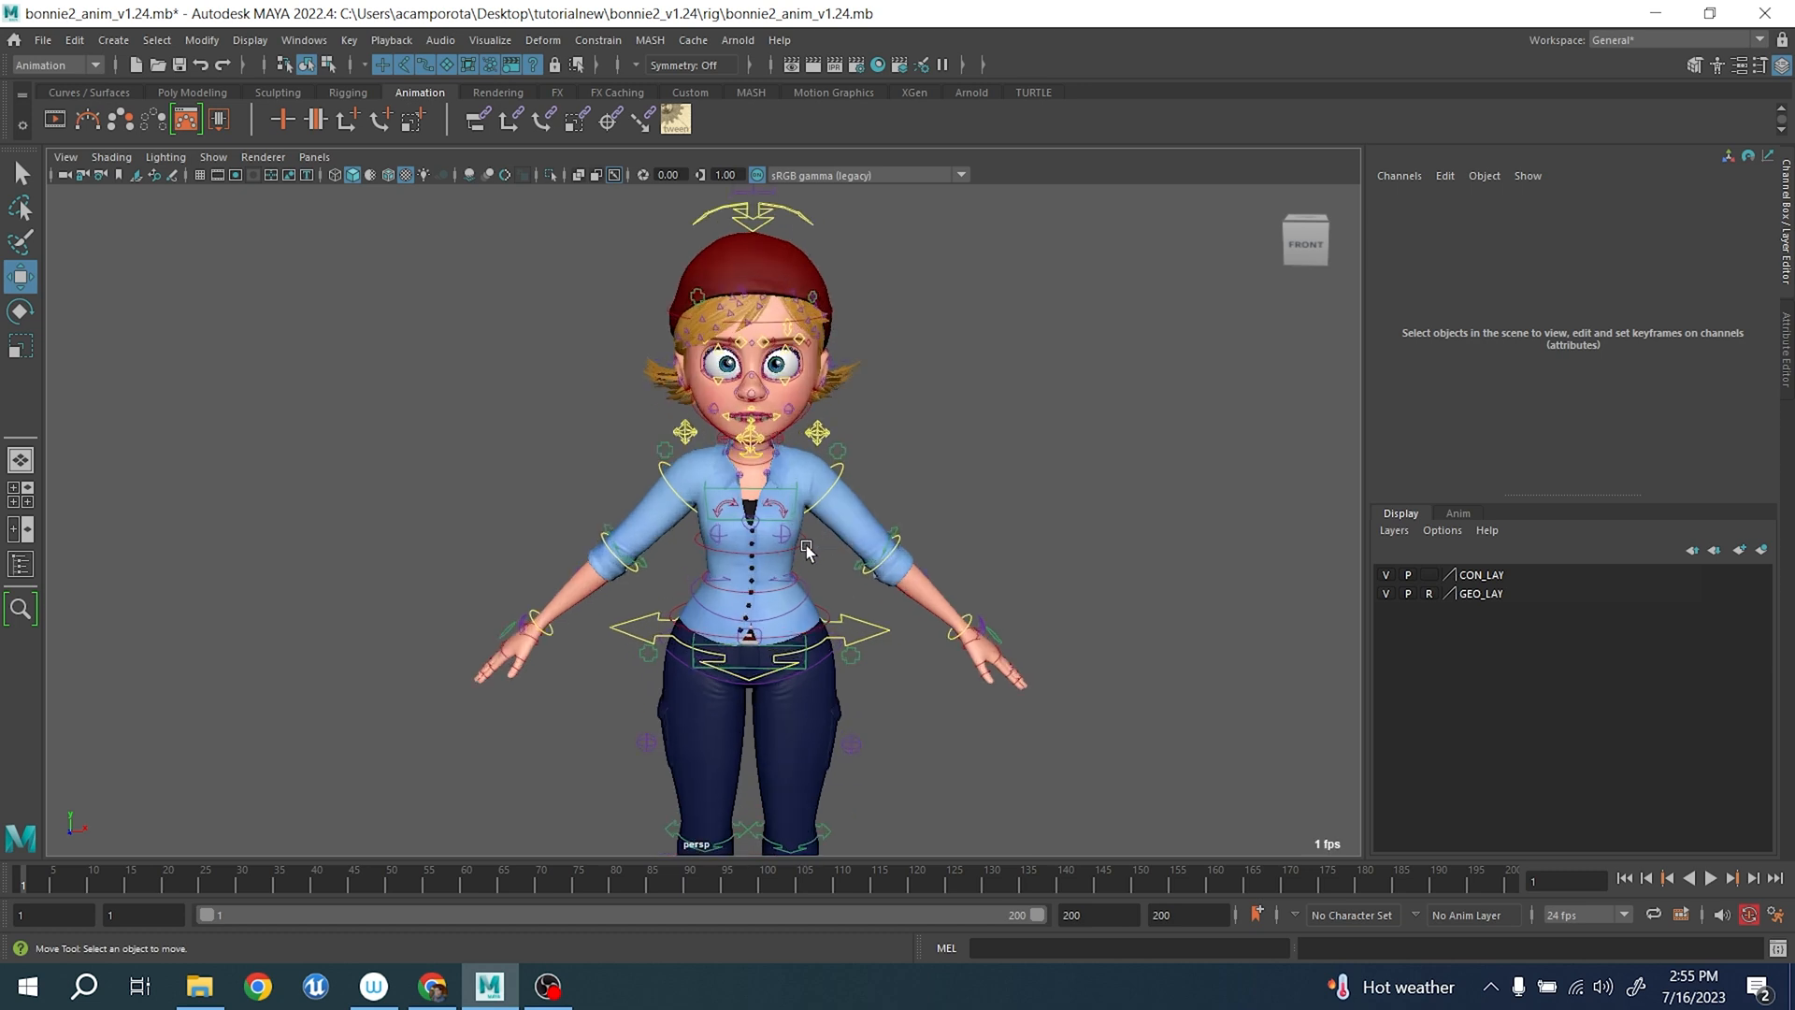
mouse_move(823, 542)
alt+mouse_down()
mouse_move(861, 559)
mouse_move(842, 539)
alt+mouse_up()
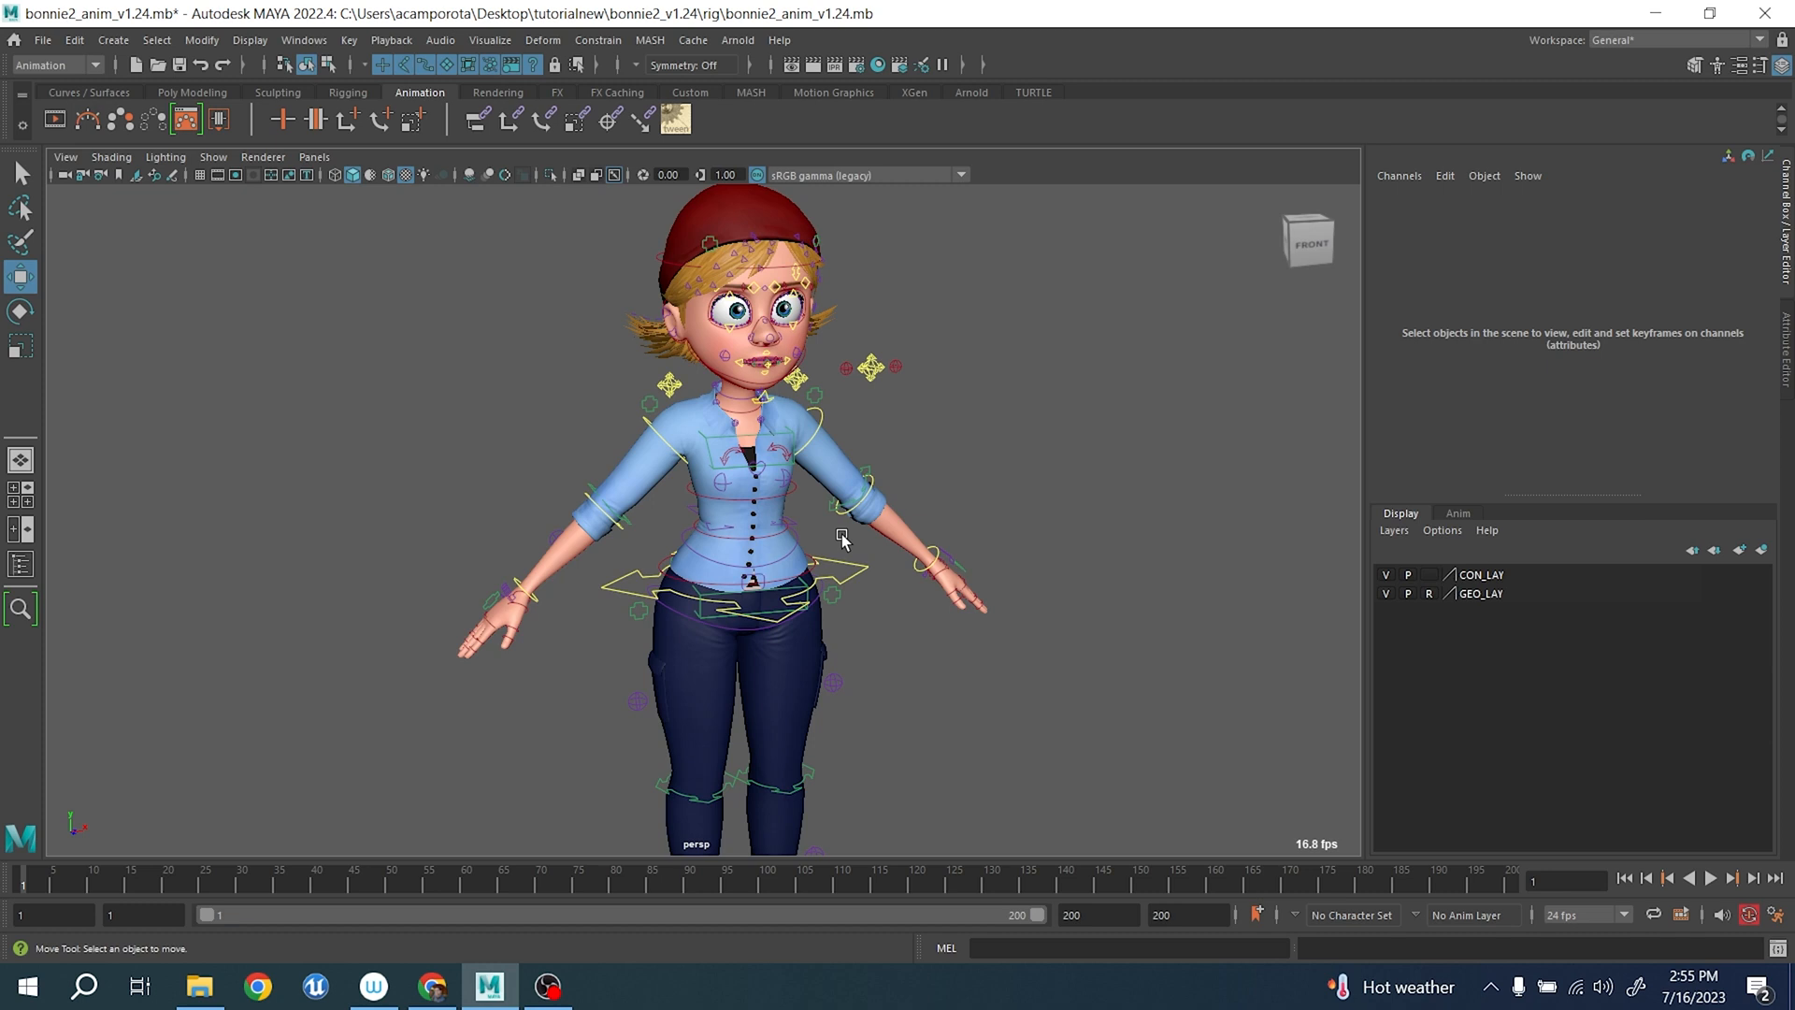
scroll(843, 538, down, 4)
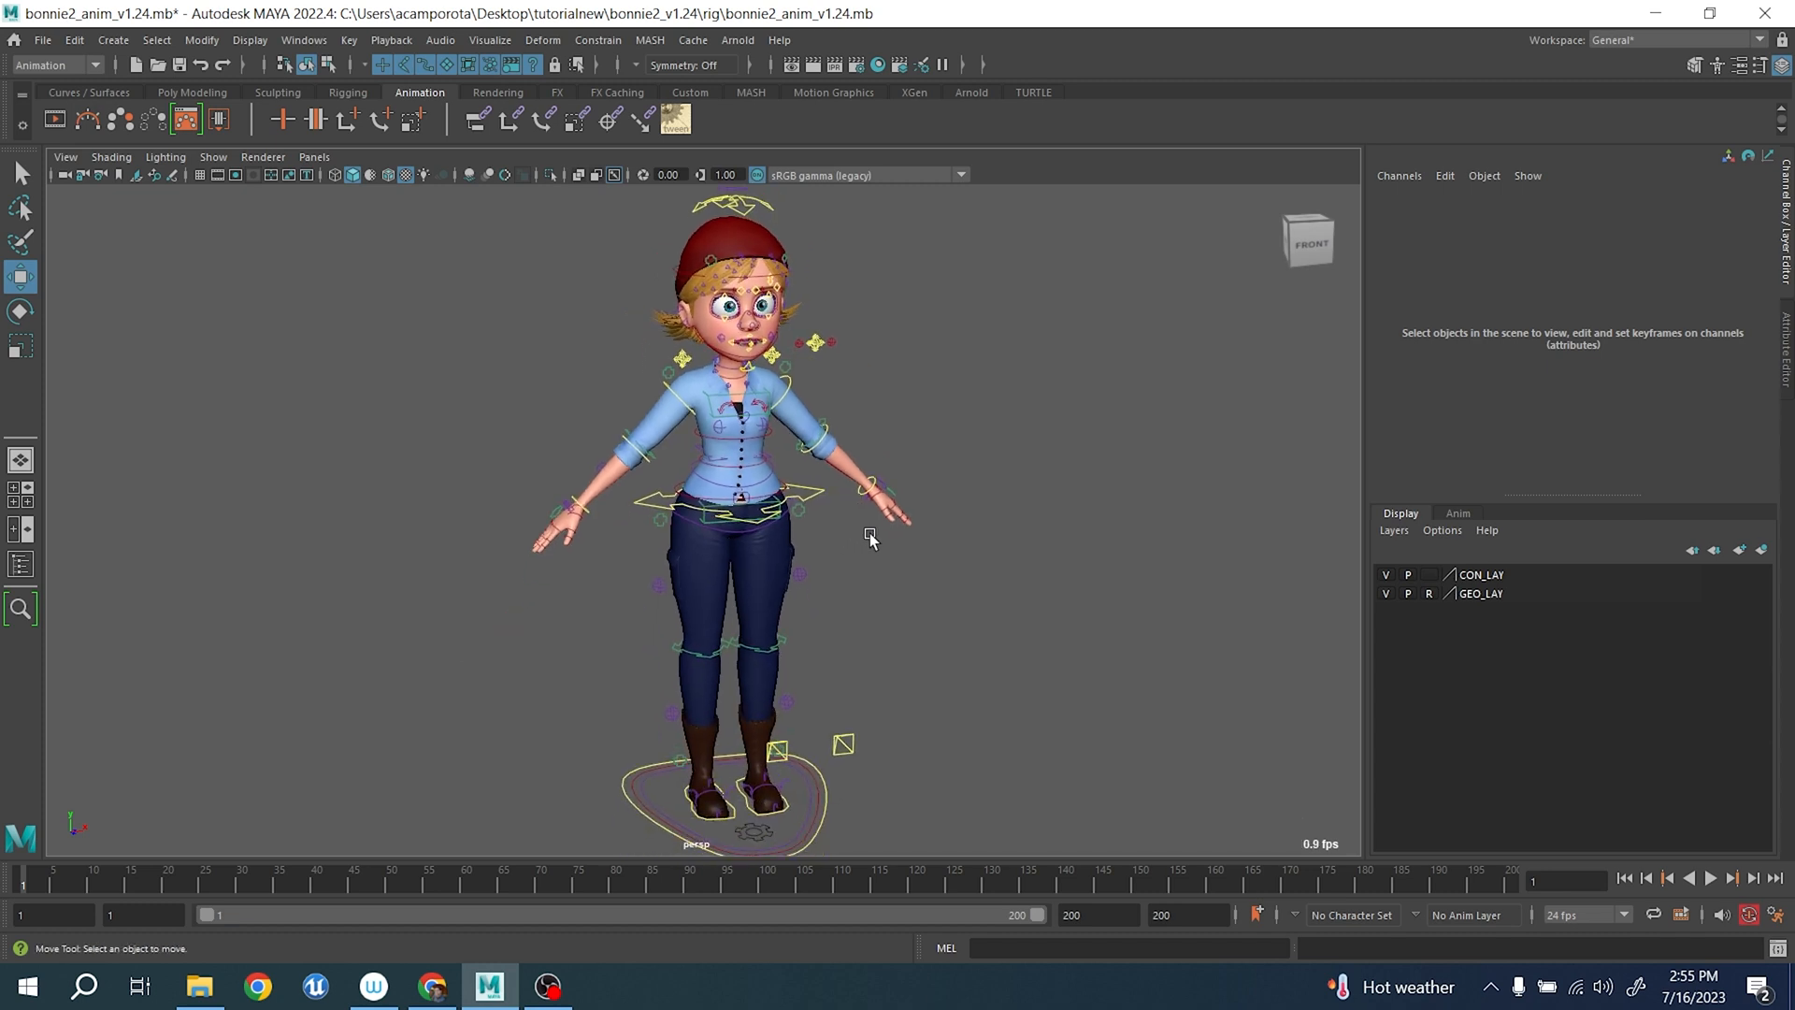
alt+drag(902, 549, 870, 554)
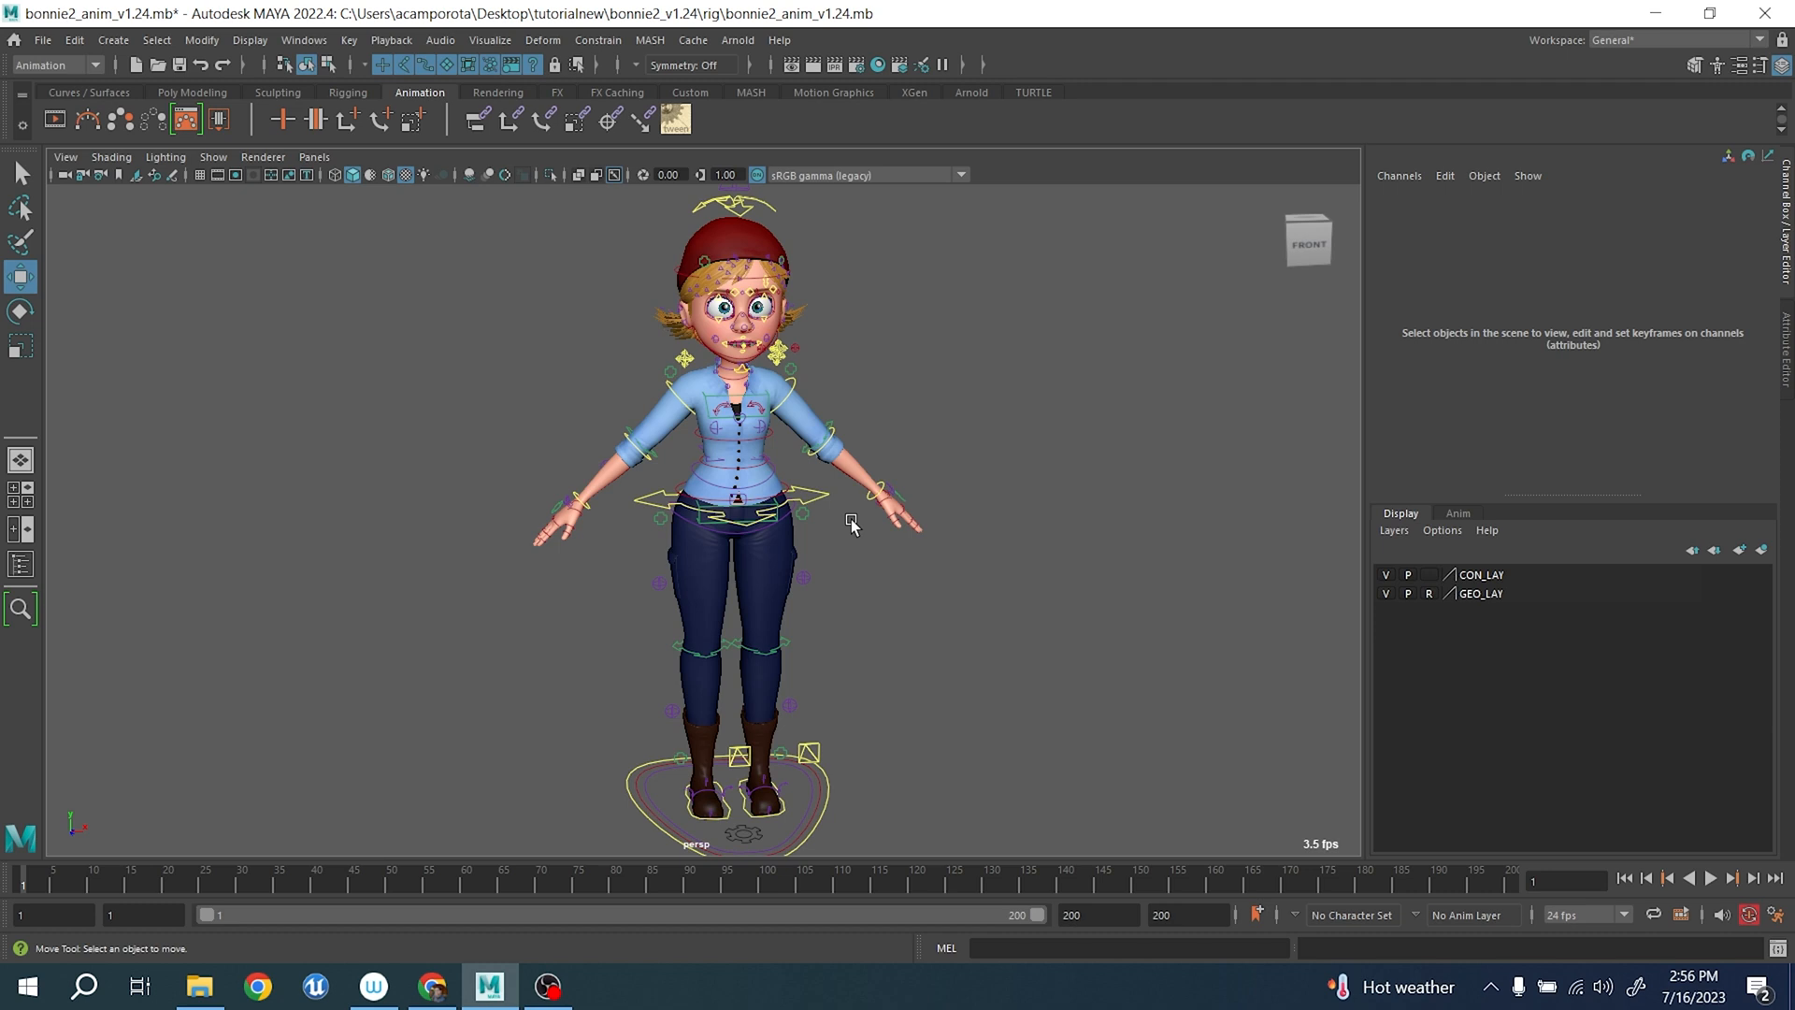
alt+middle_drag(850, 524, 855, 583)
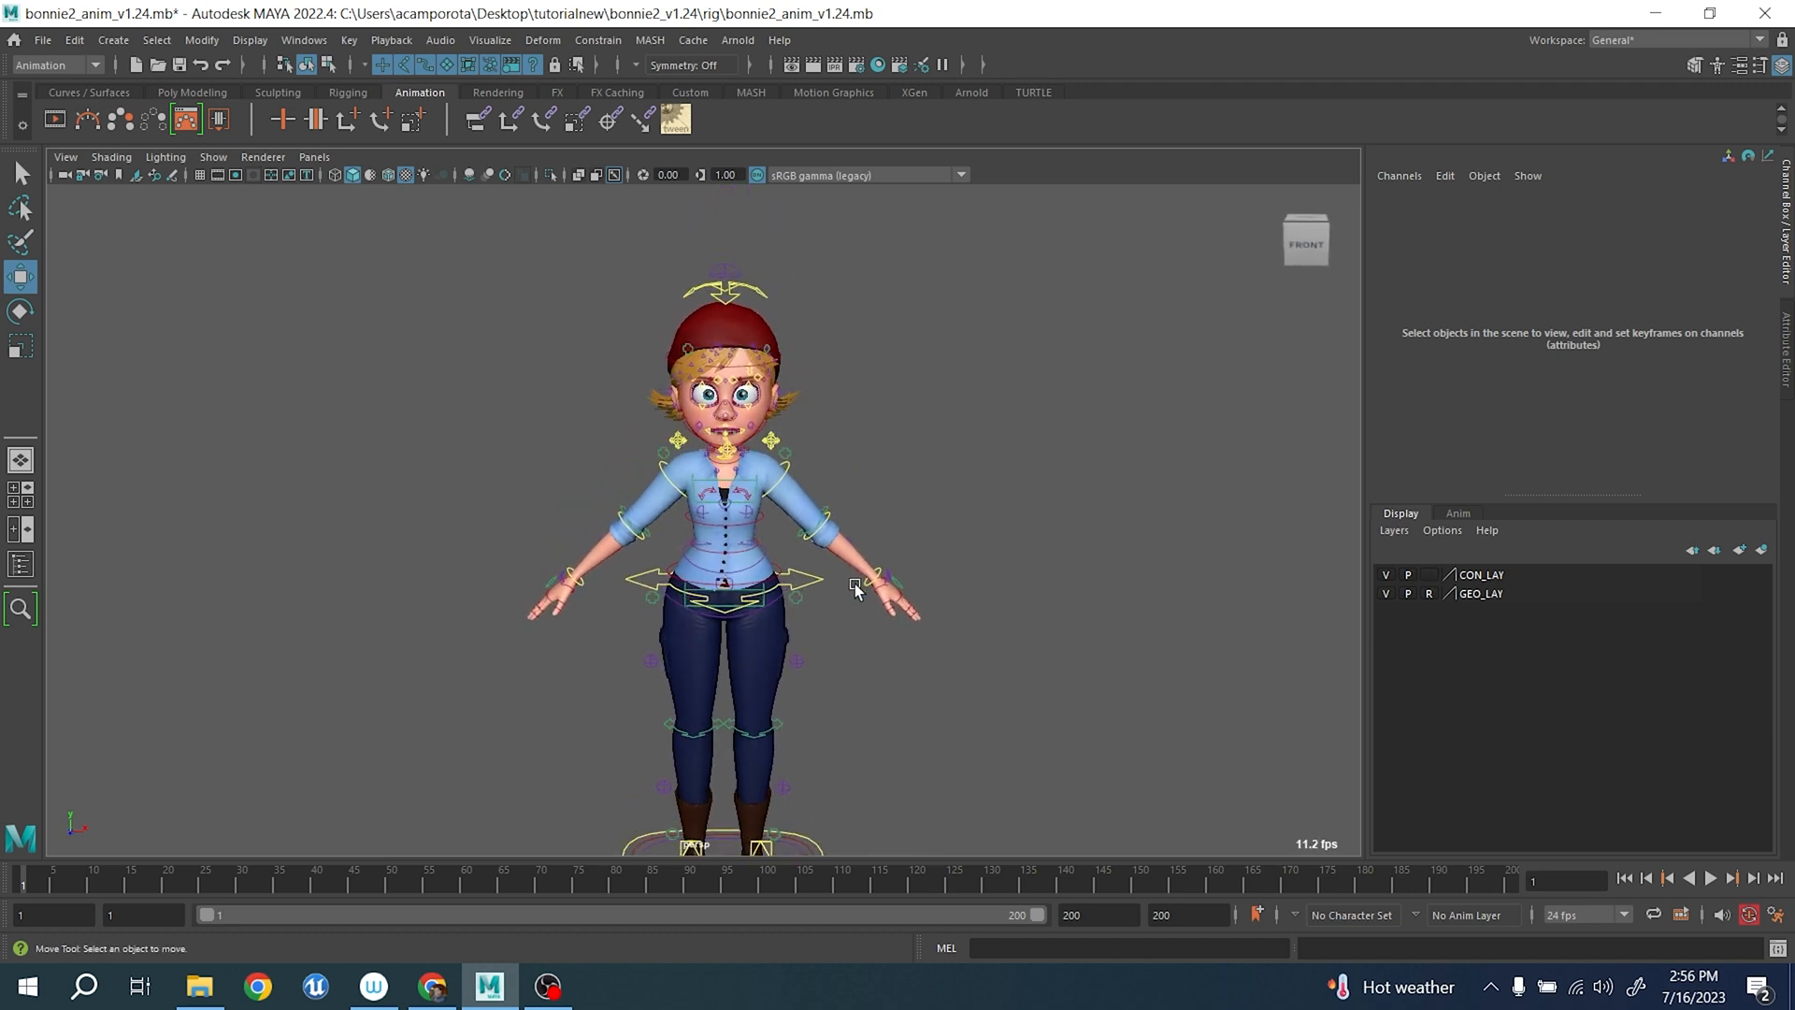
alt+right_drag(855, 584, 879, 593)
scroll(880, 594, down, 2)
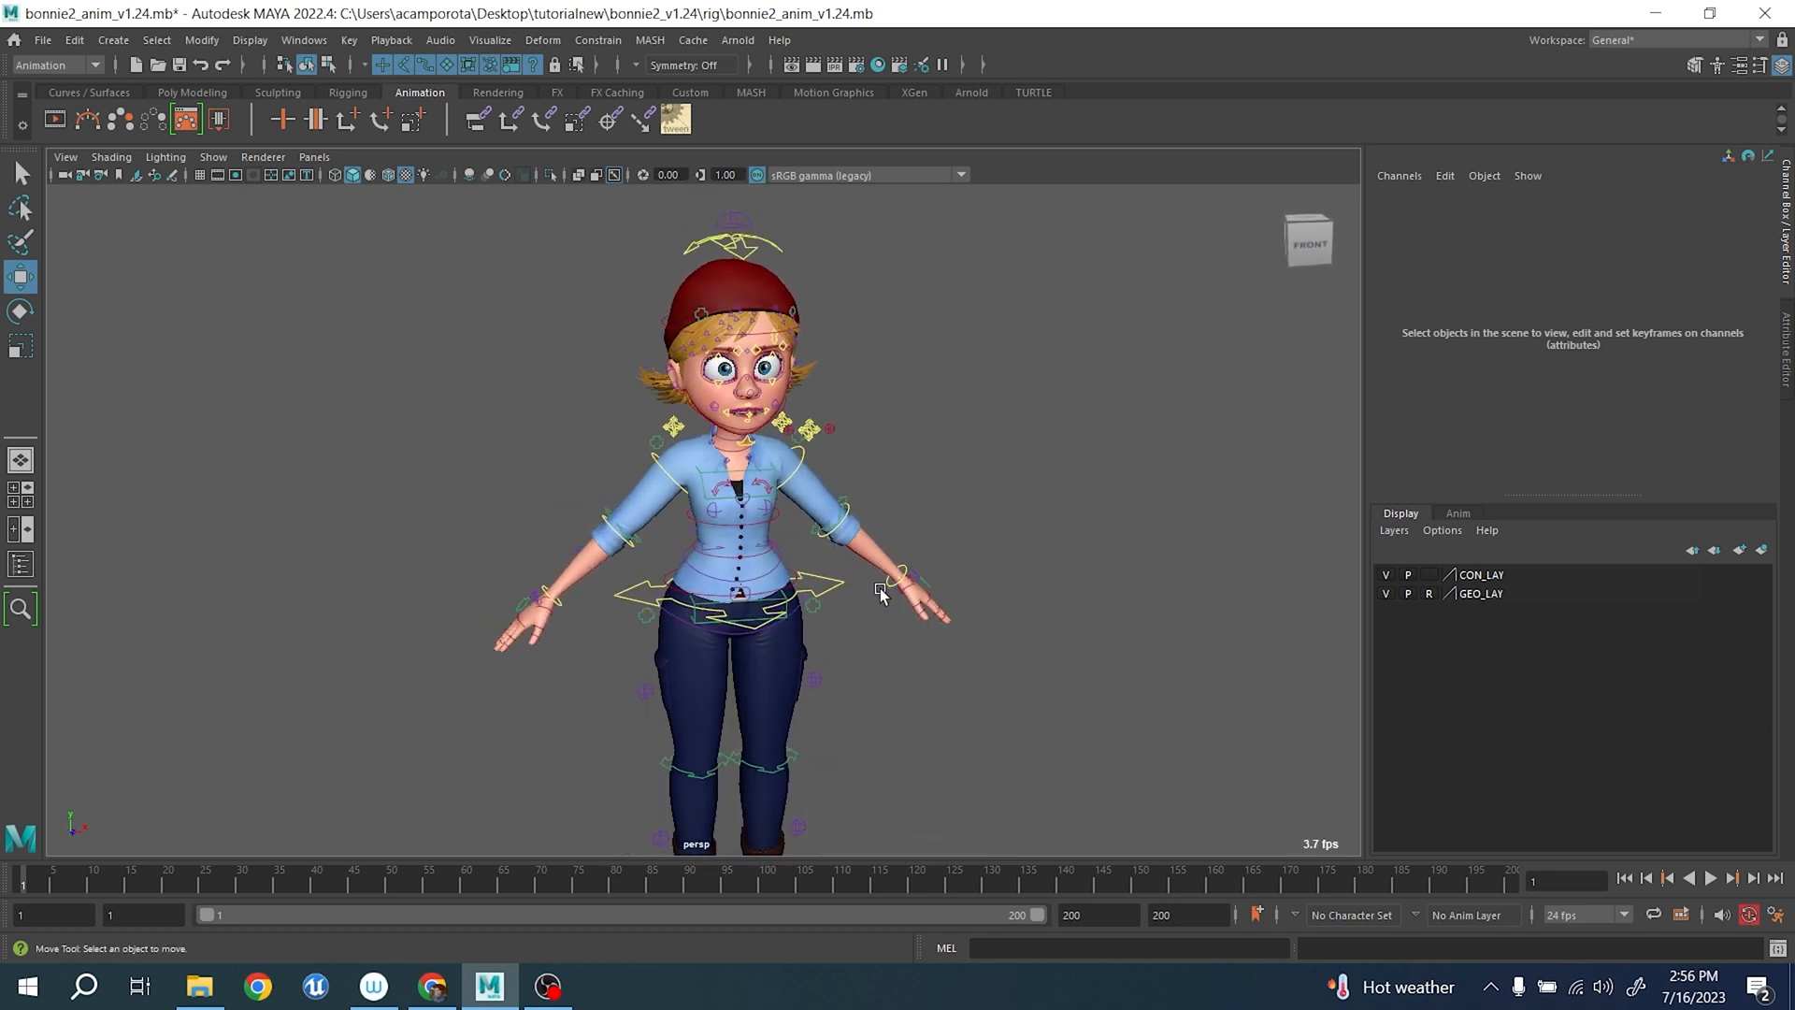
alt+middle_drag(885, 607, 860, 554)
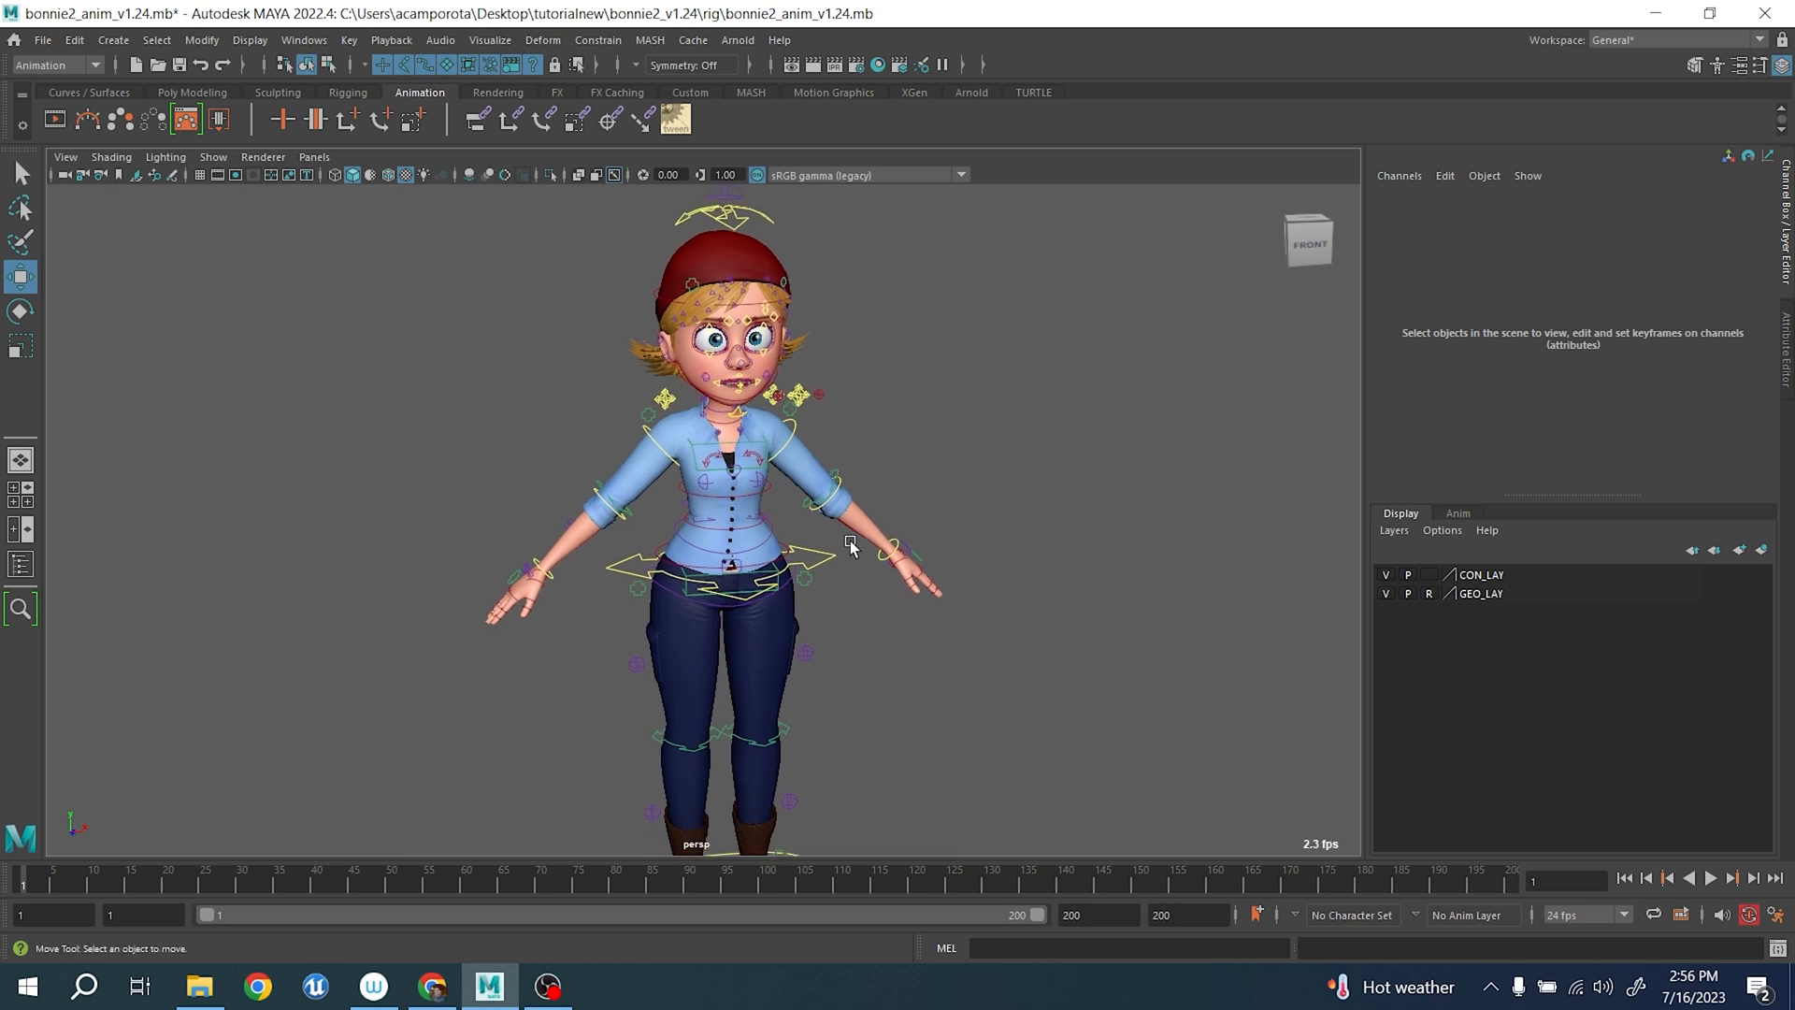
- Select the spine_cog_CON control at the hips and try moving it in the side view
drag(851, 542, 833, 578)
scroll(1042, 593, down, 4)
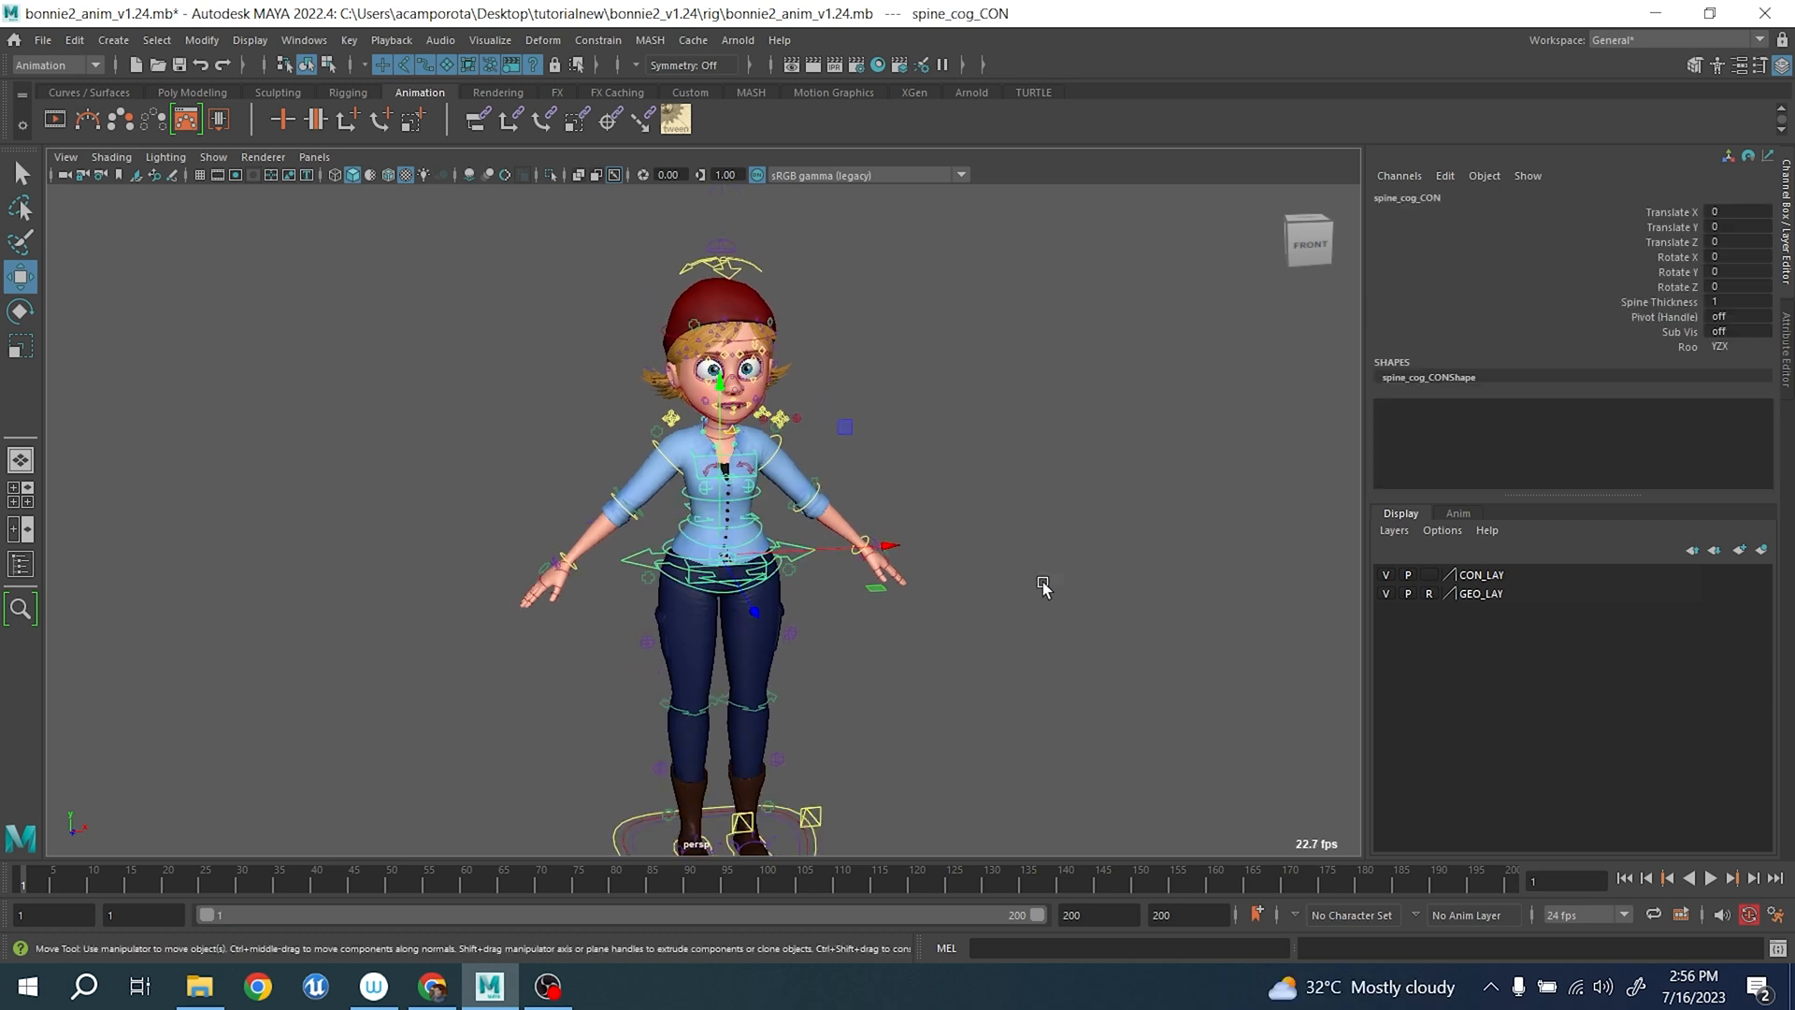
alt+drag(1028, 587, 1154, 609)
scroll(1022, 601, up, 5)
alt+drag(971, 601, 969, 584)
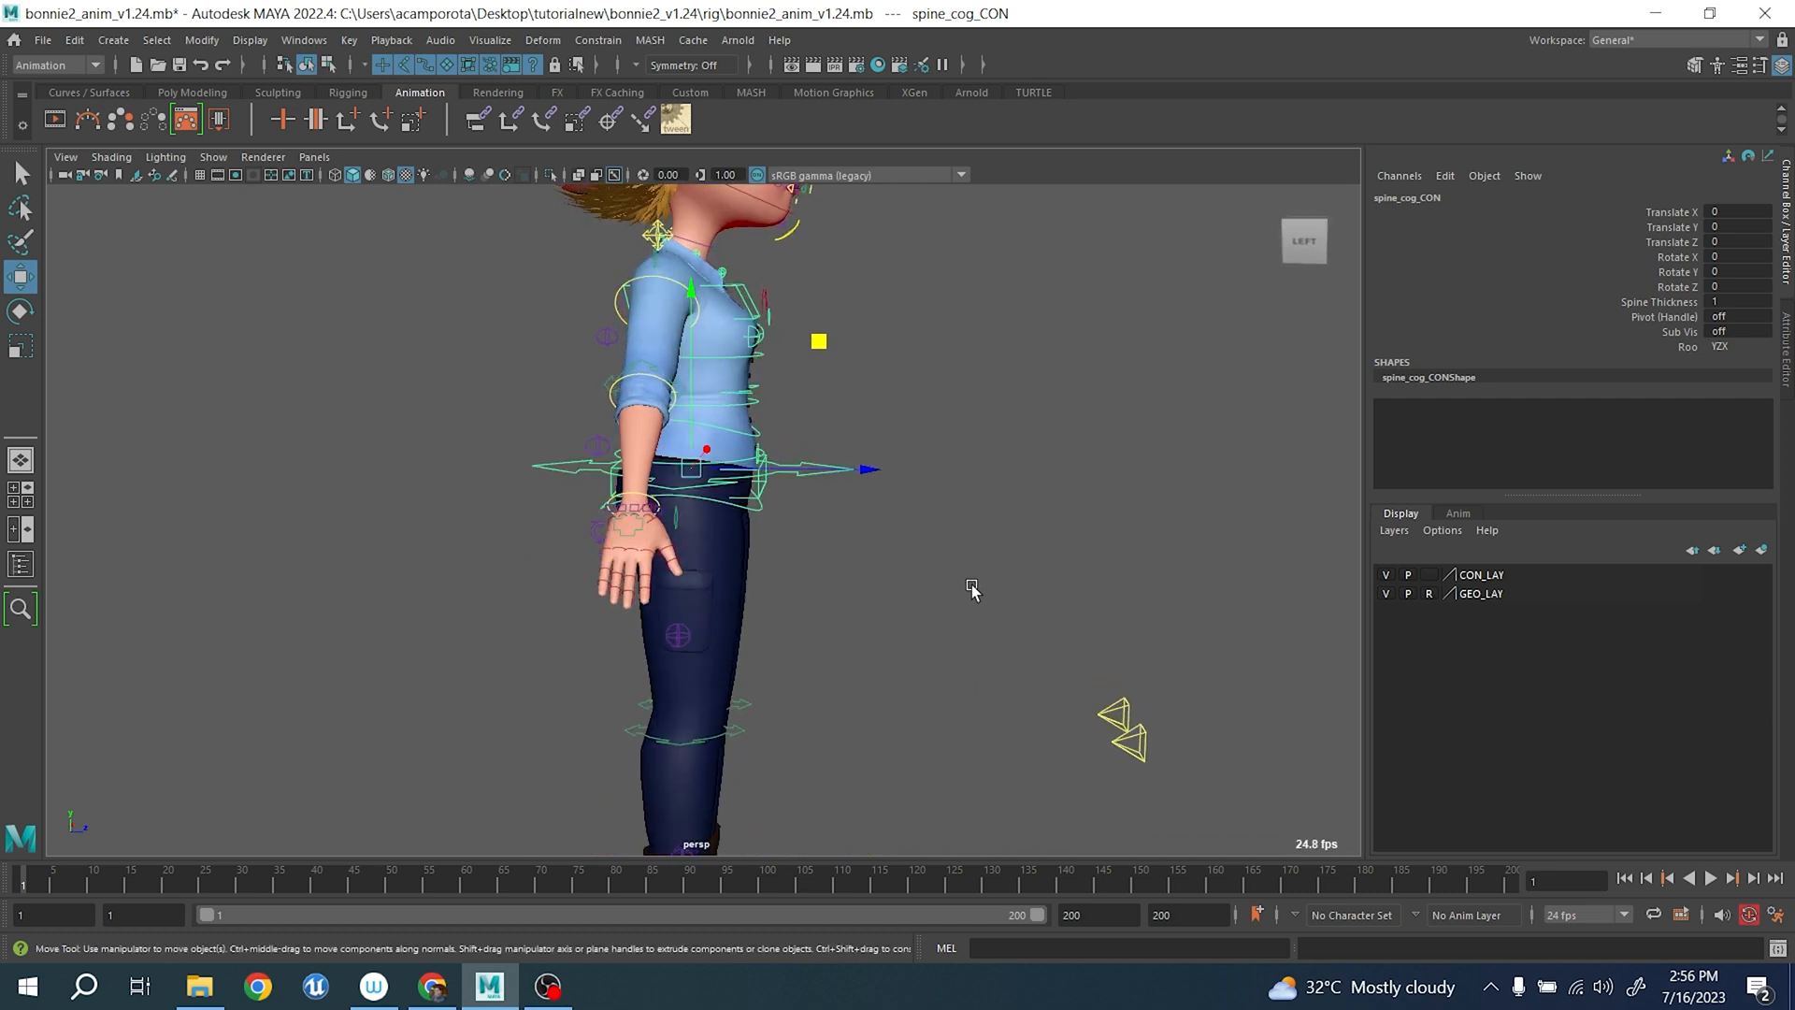
click(907, 561)
drag(856, 421, 808, 516)
scroll(827, 350, down, 4)
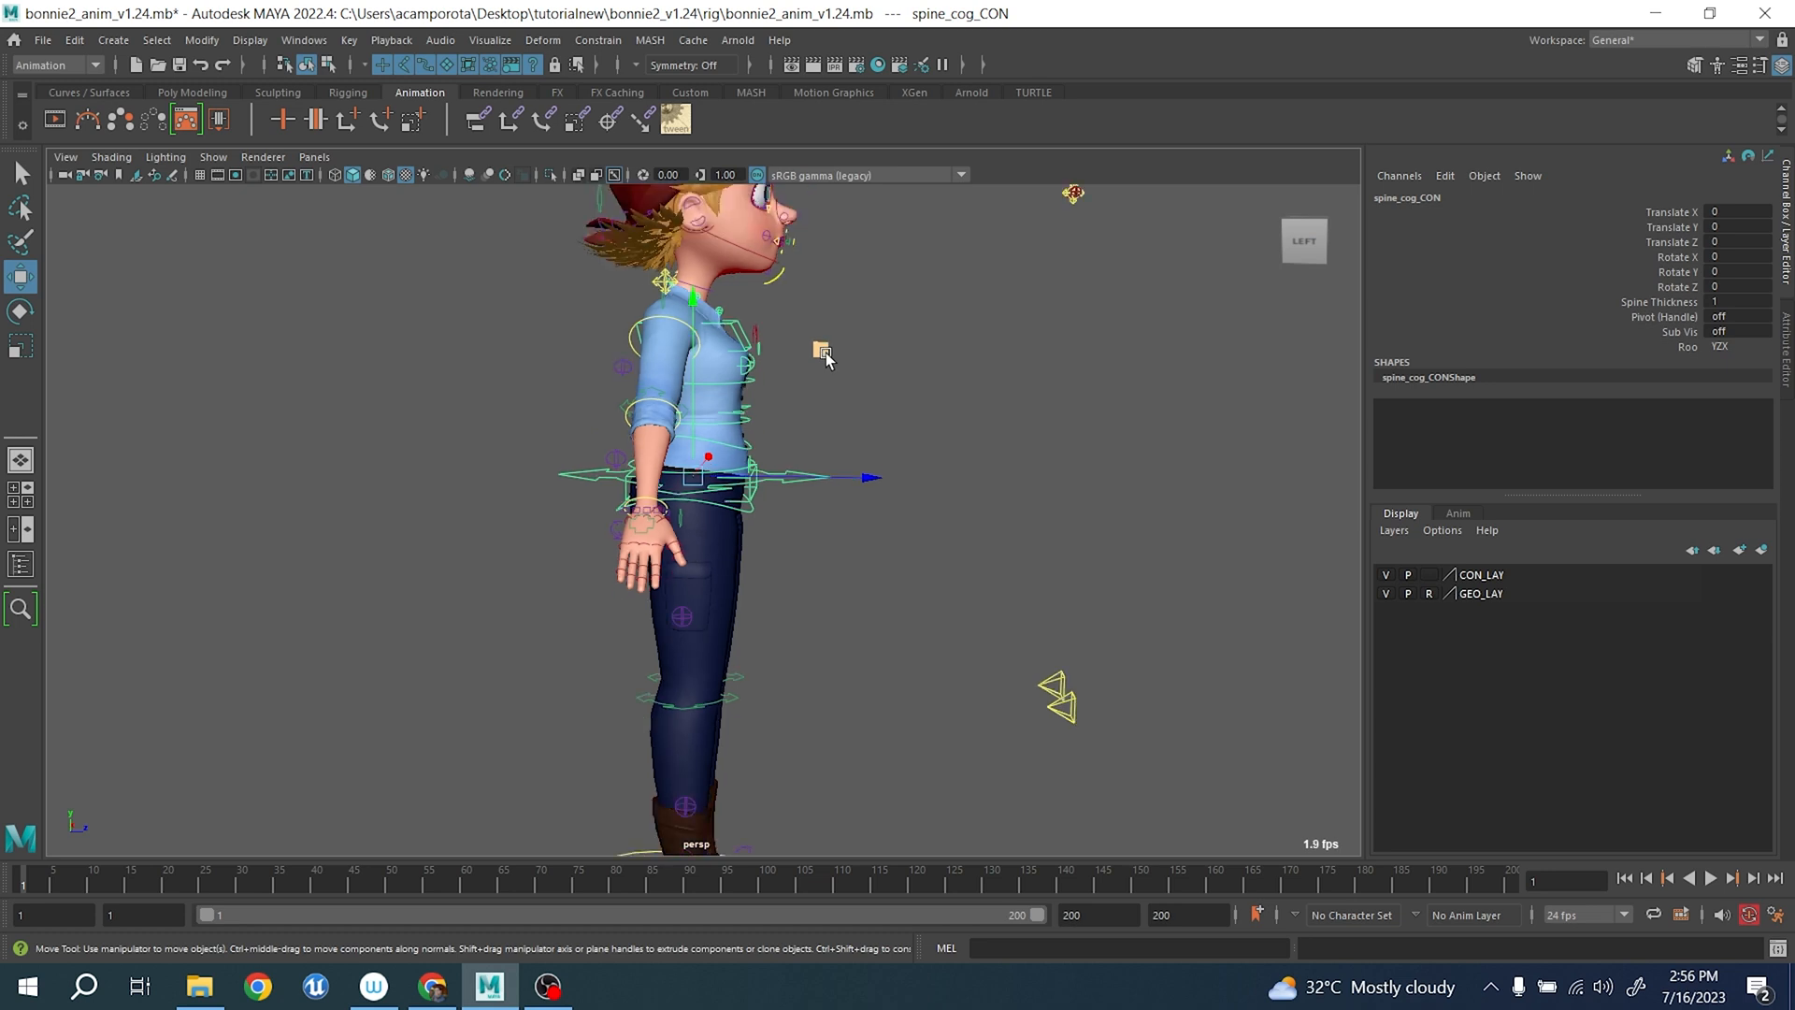
- Examine the character's hips, legs and feet from the front and the side
alt+drag(827, 352, 685, 420)
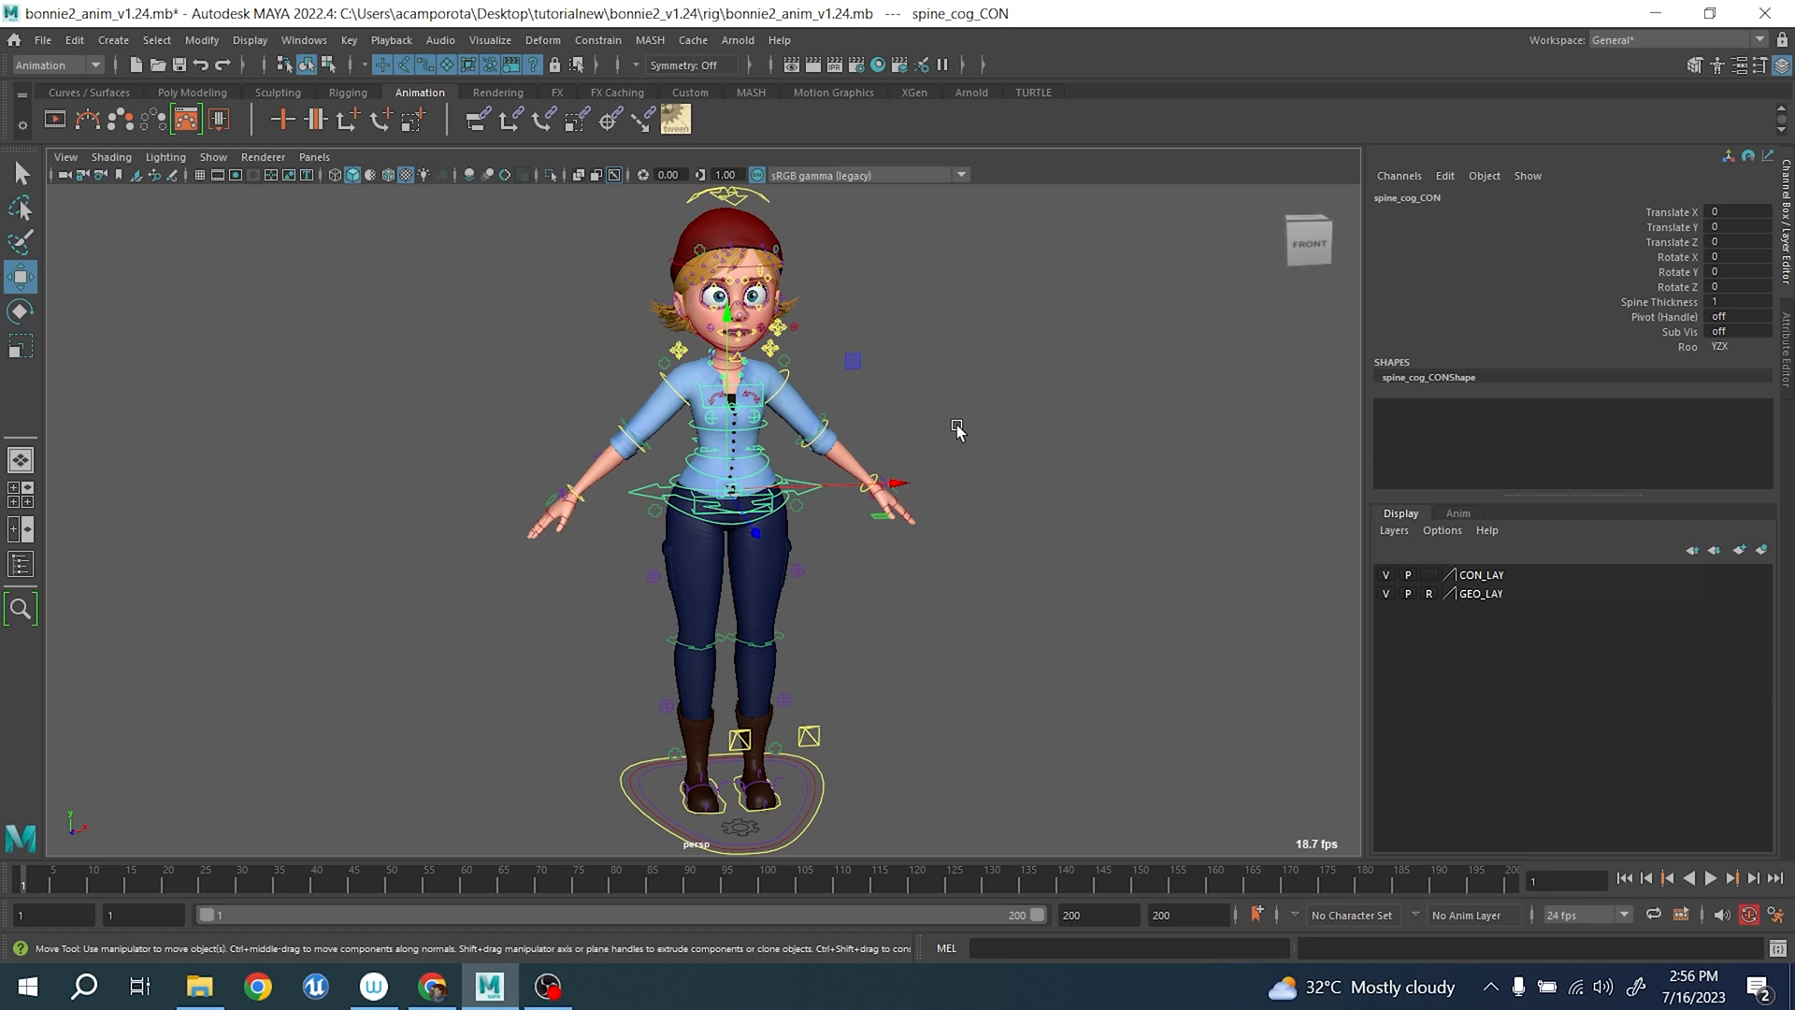
scroll(799, 623, up, 5)
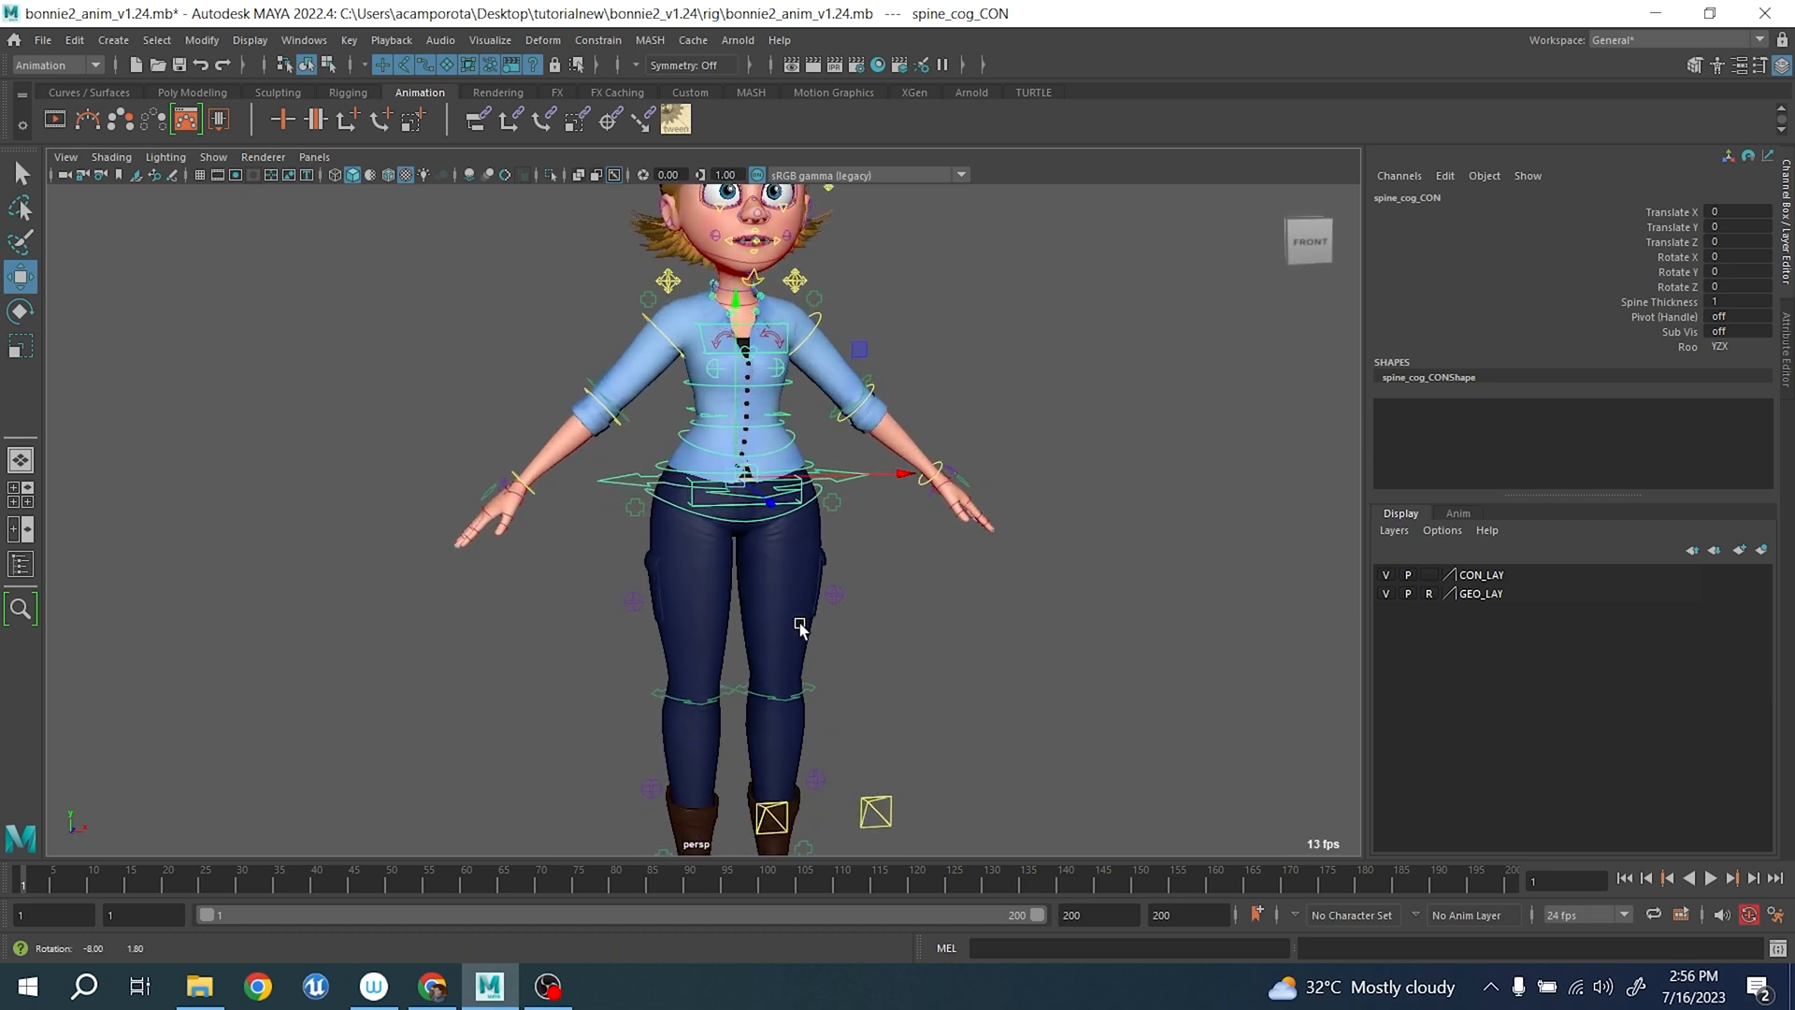
scroll(872, 637, up, 2)
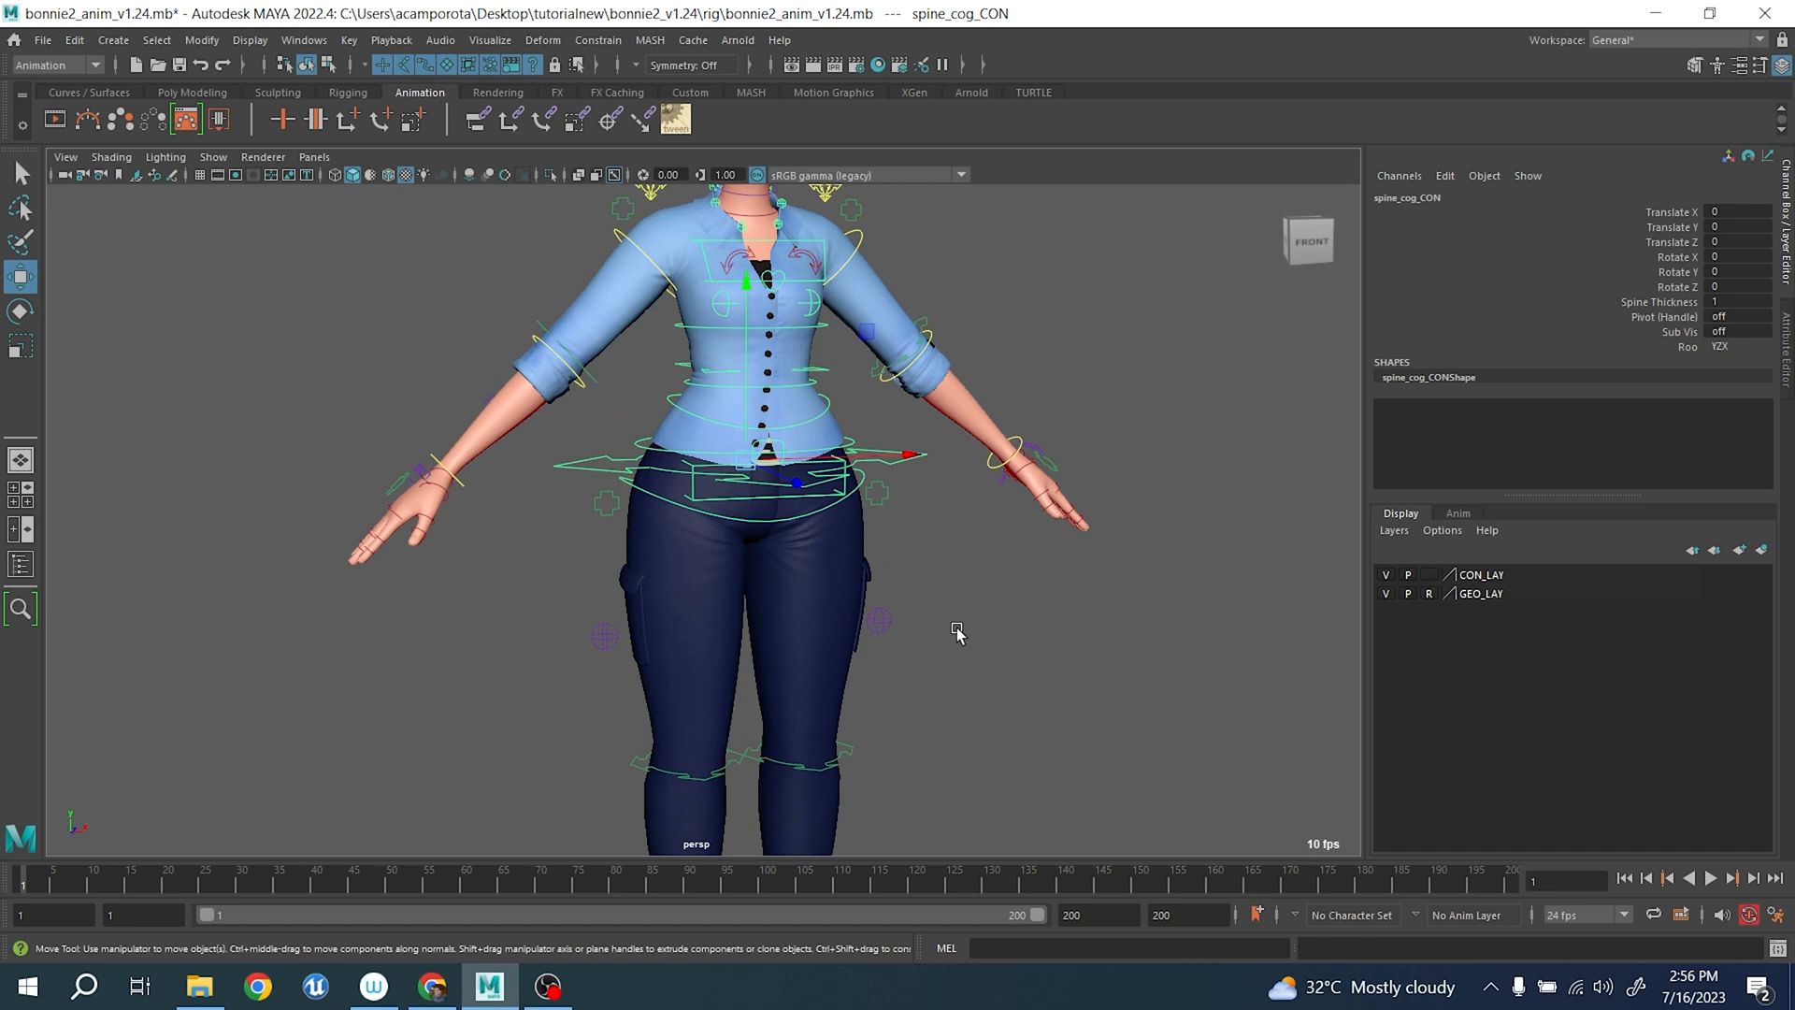
scroll(942, 640, down, 3)
alt+drag(941, 641, 1042, 627)
alt+middle_drag(923, 679, 918, 642)
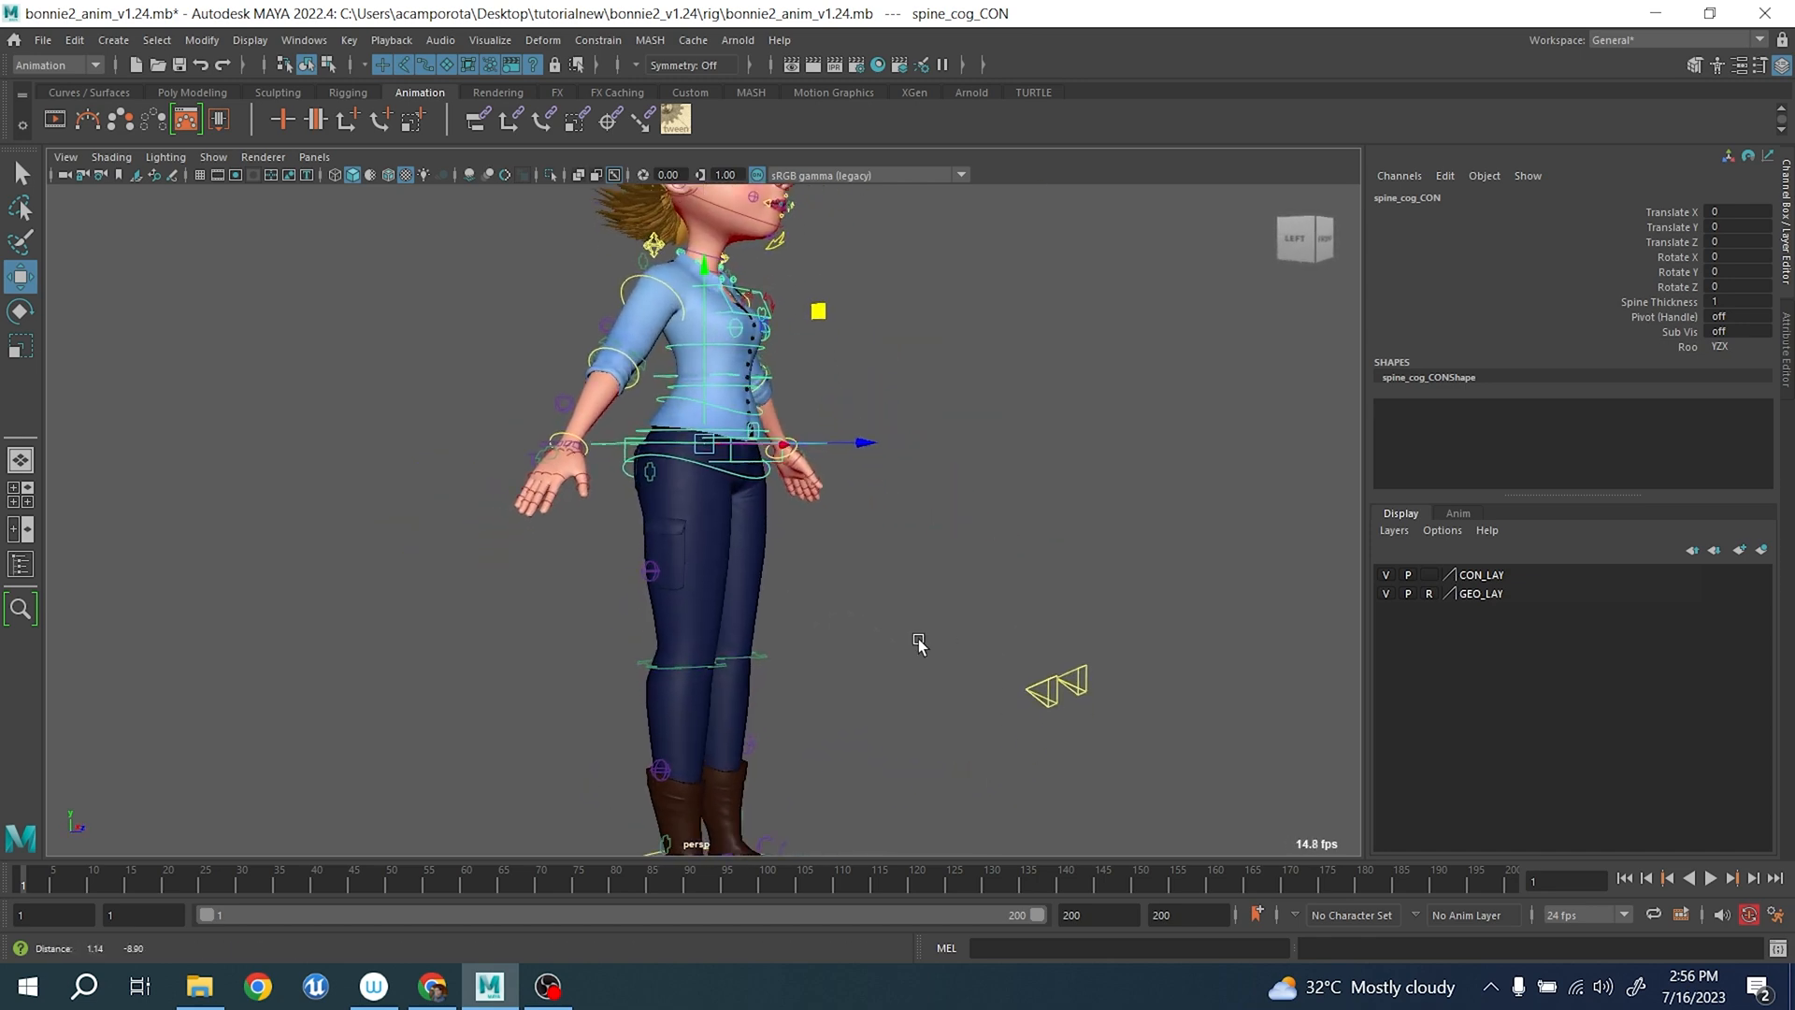
alt+drag(918, 638, 890, 648)
scroll(890, 648, up, 3)
alt+middle_drag(889, 683, 886, 613)
alt+drag(885, 614, 887, 604)
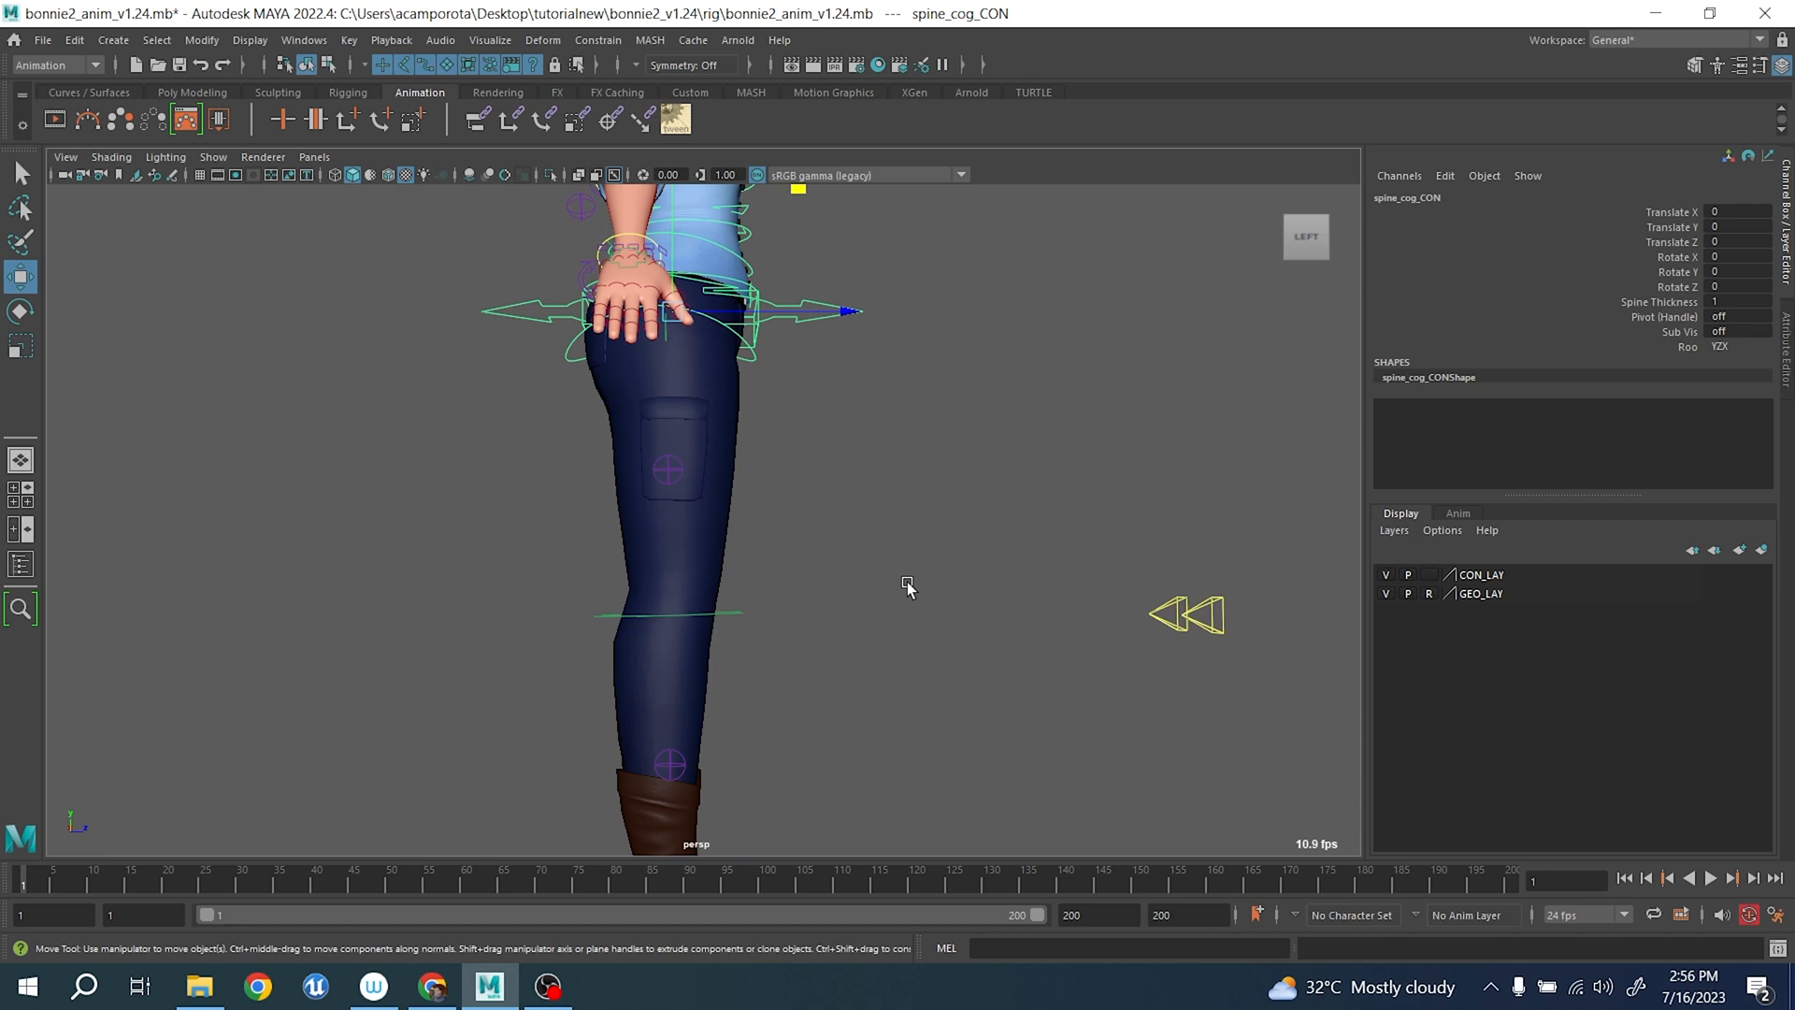
scroll(820, 493, down, 5)
alt+drag(820, 493, 726, 617)
scroll(765, 606, up, 3)
alt+middle_drag(725, 617, 720, 489)
scroll(721, 489, up, 3)
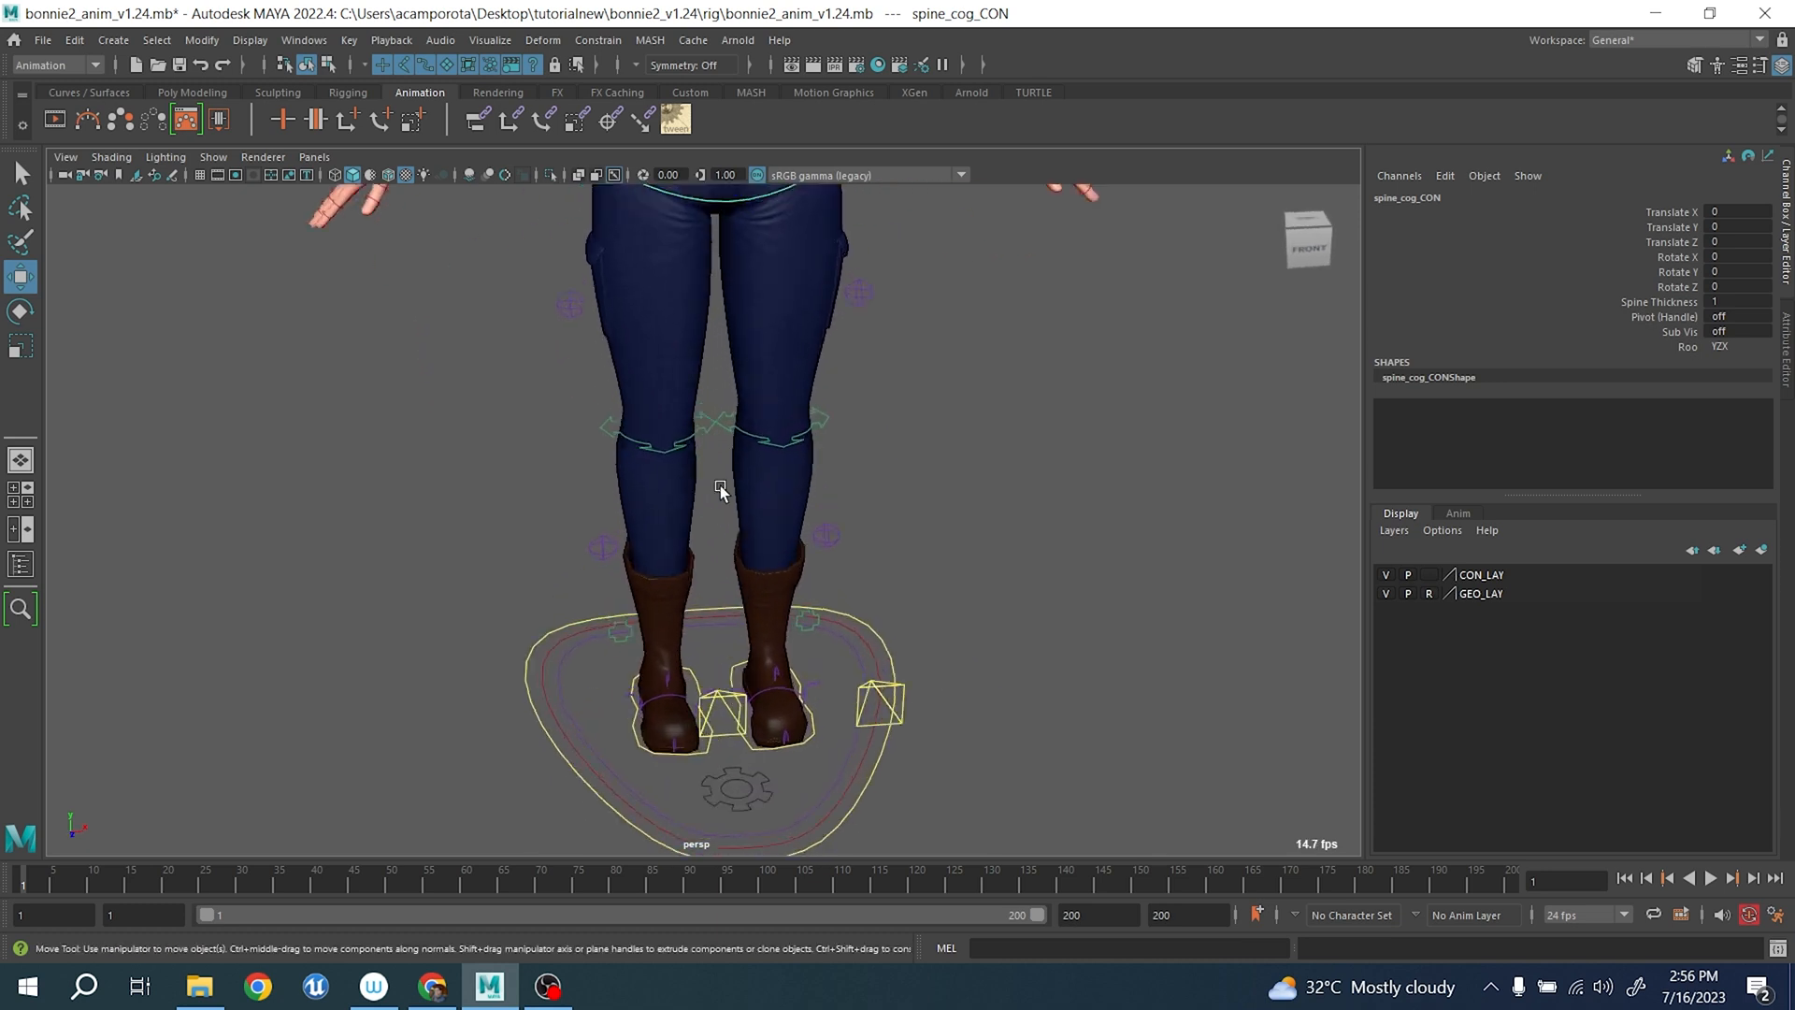
- Select the right foot's IK ankle control and try moving the foot, reverting the move
alt+drag(727, 603, 850, 637)
alt+middle_drag(850, 637, 911, 505)
scroll(729, 643, up, 3)
click(638, 686)
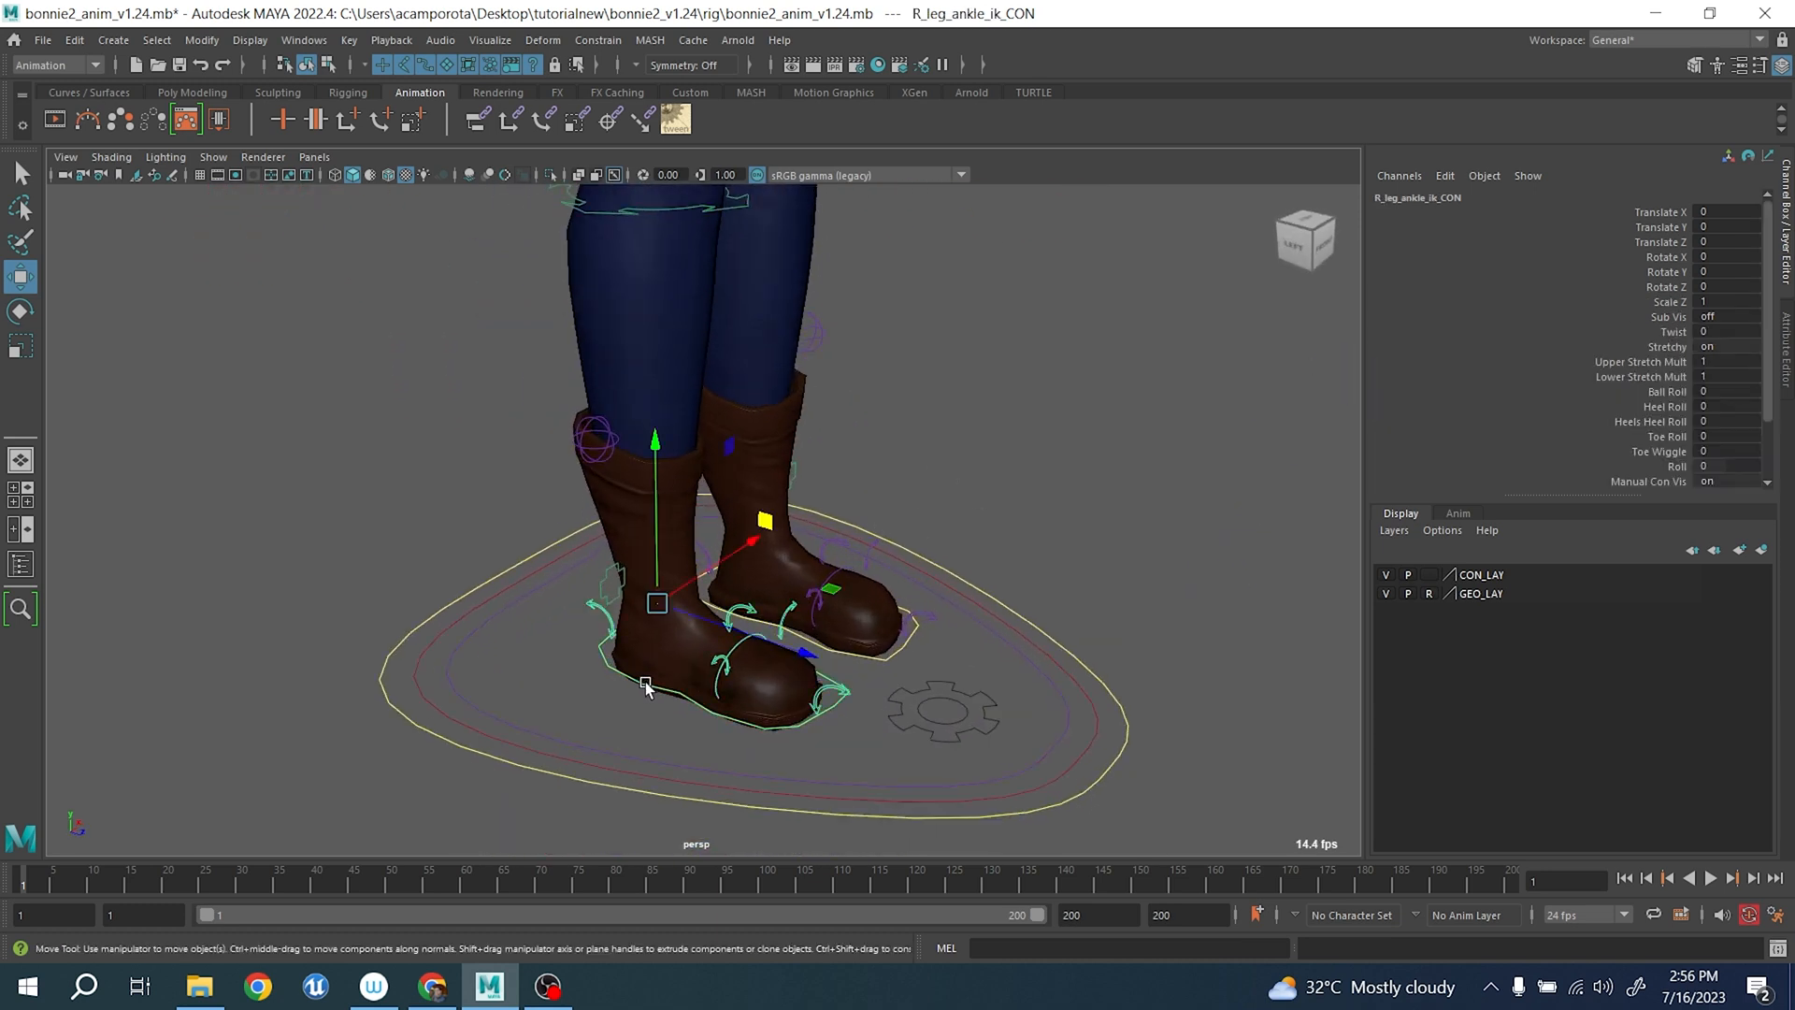
drag(768, 520, 765, 601)
key(ctrl+z)
- Try the Ball Roll and Heel Roll attributes of the right foot's IK control, reverting each change
alt+middle_drag(765, 601, 734, 519)
scroll(734, 519, up, 3)
alt+drag(748, 519, 710, 578)
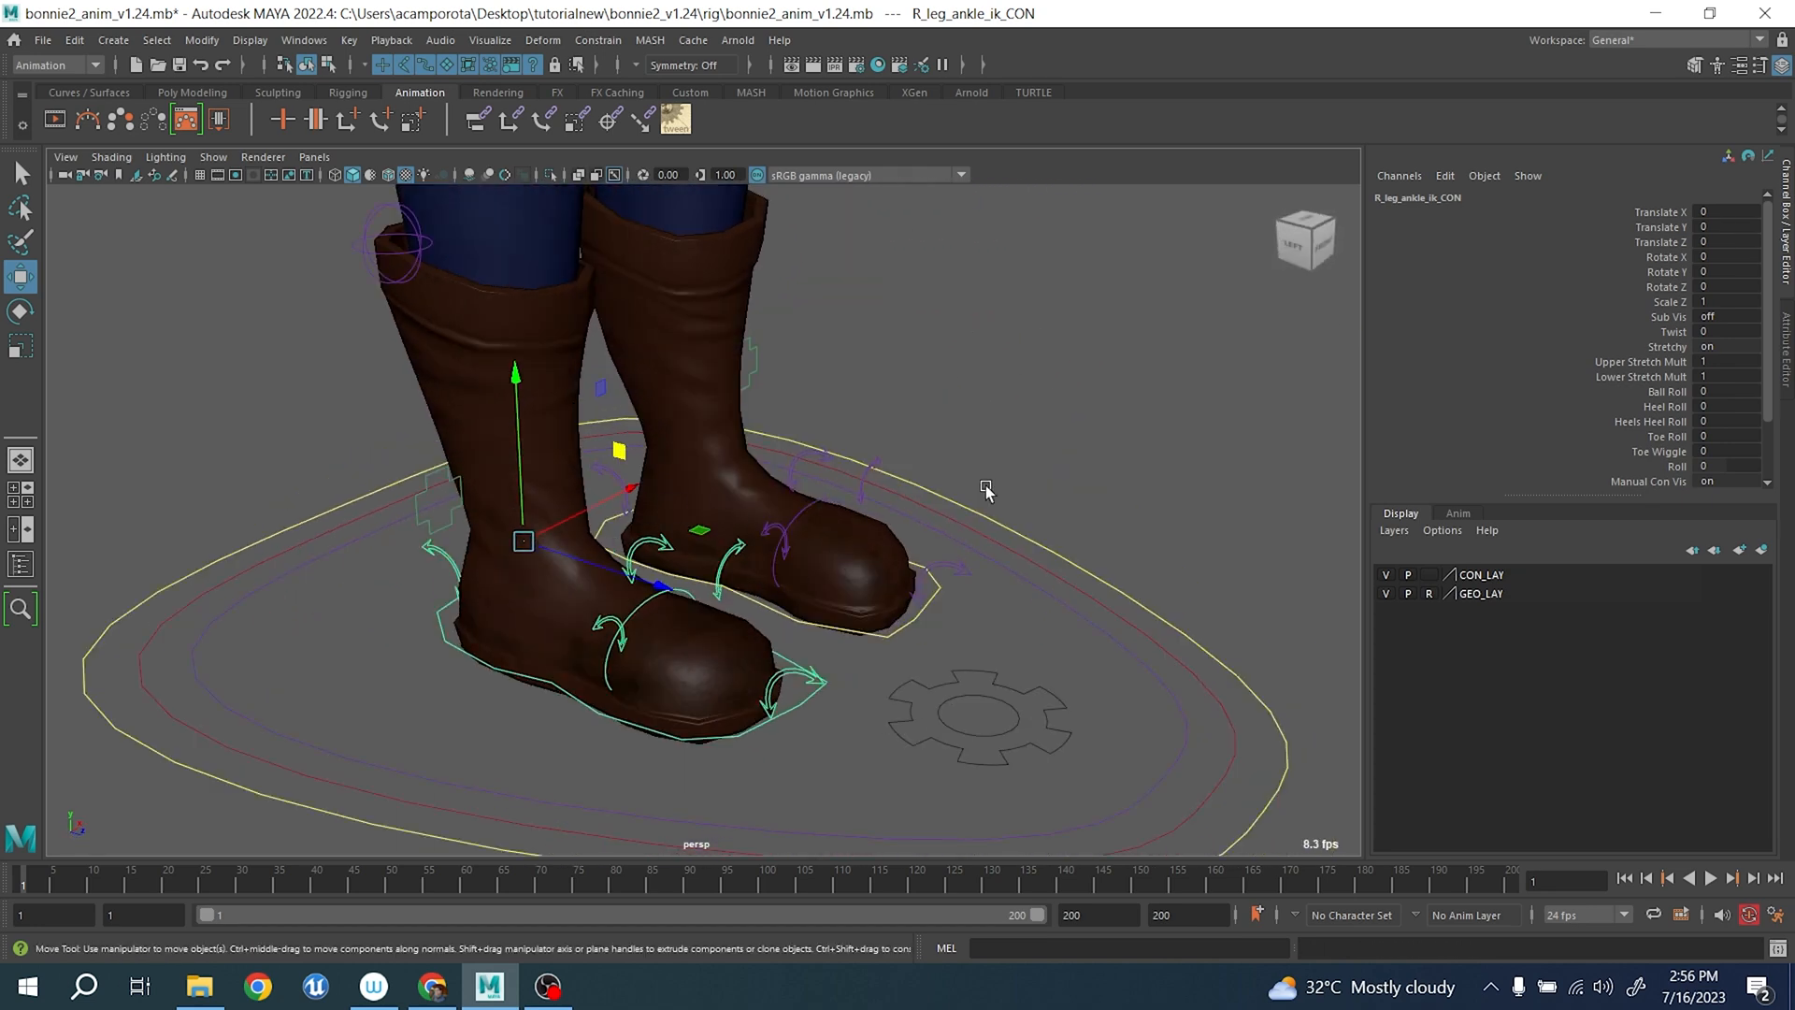
click(1670, 393)
middle_drag(821, 512, 1029, 552)
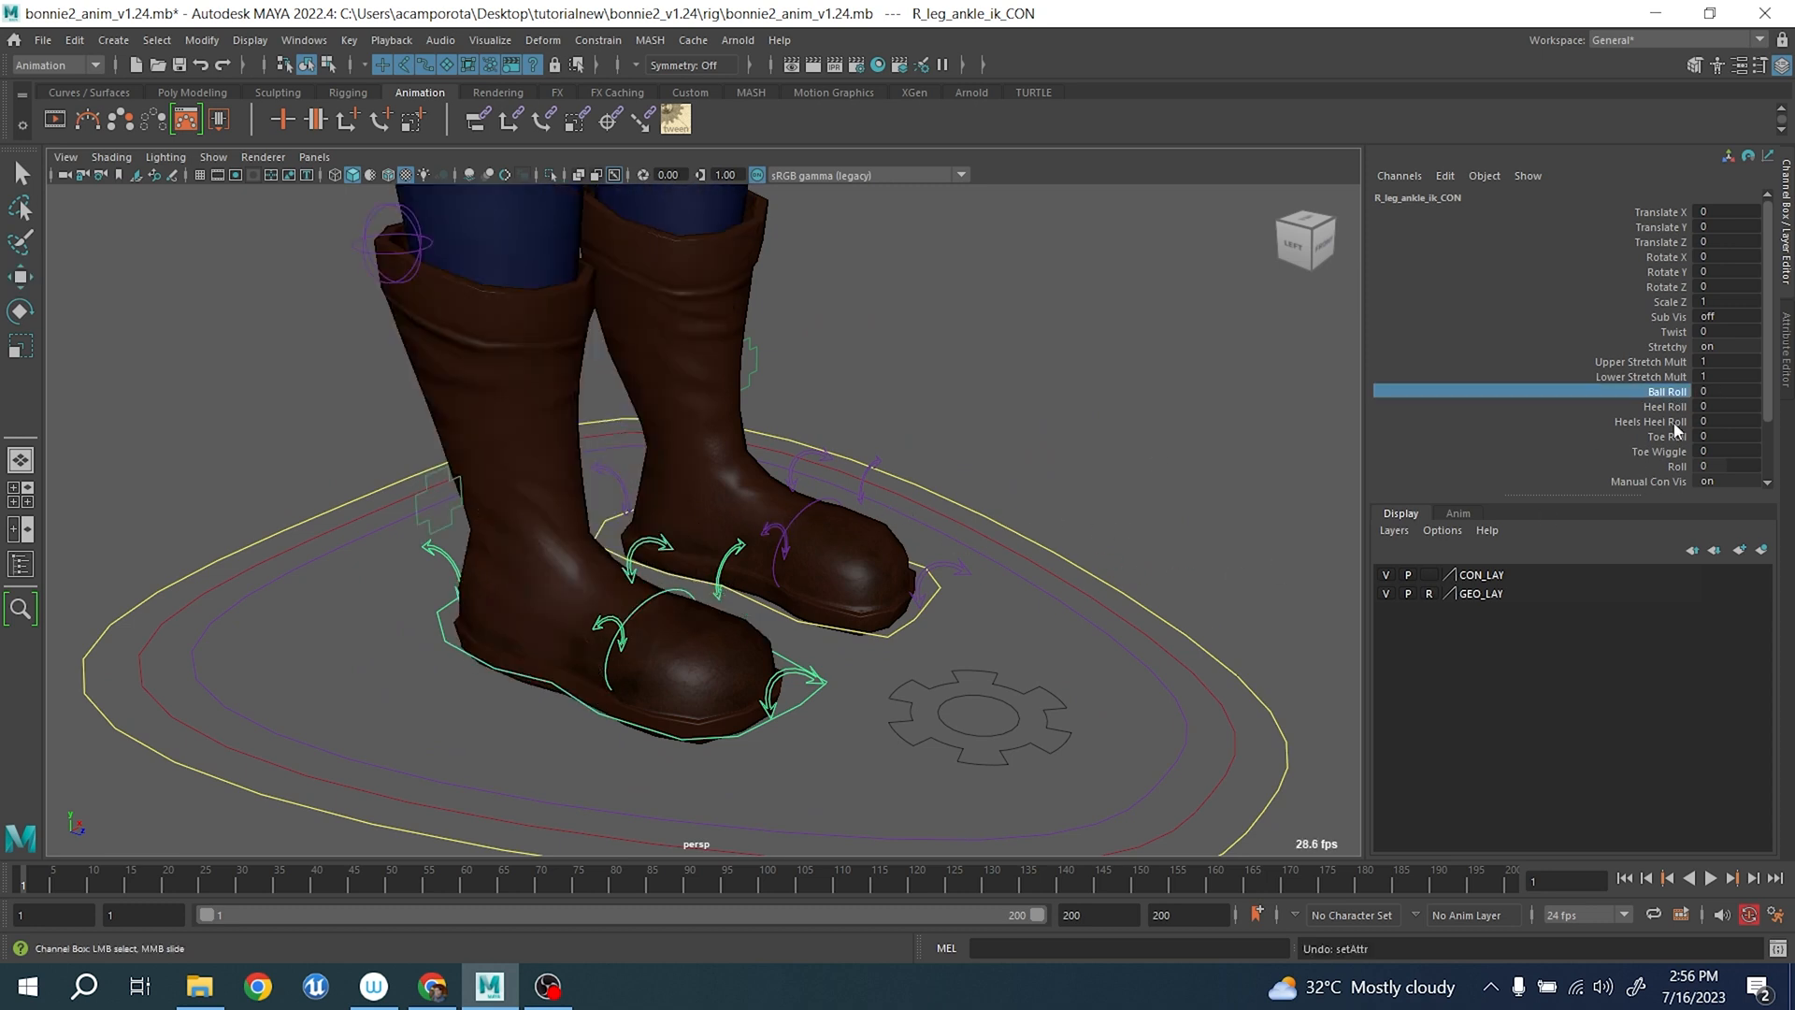
click(1670, 406)
middle_drag(1215, 495, 1122, 495)
key(ctrl+z)
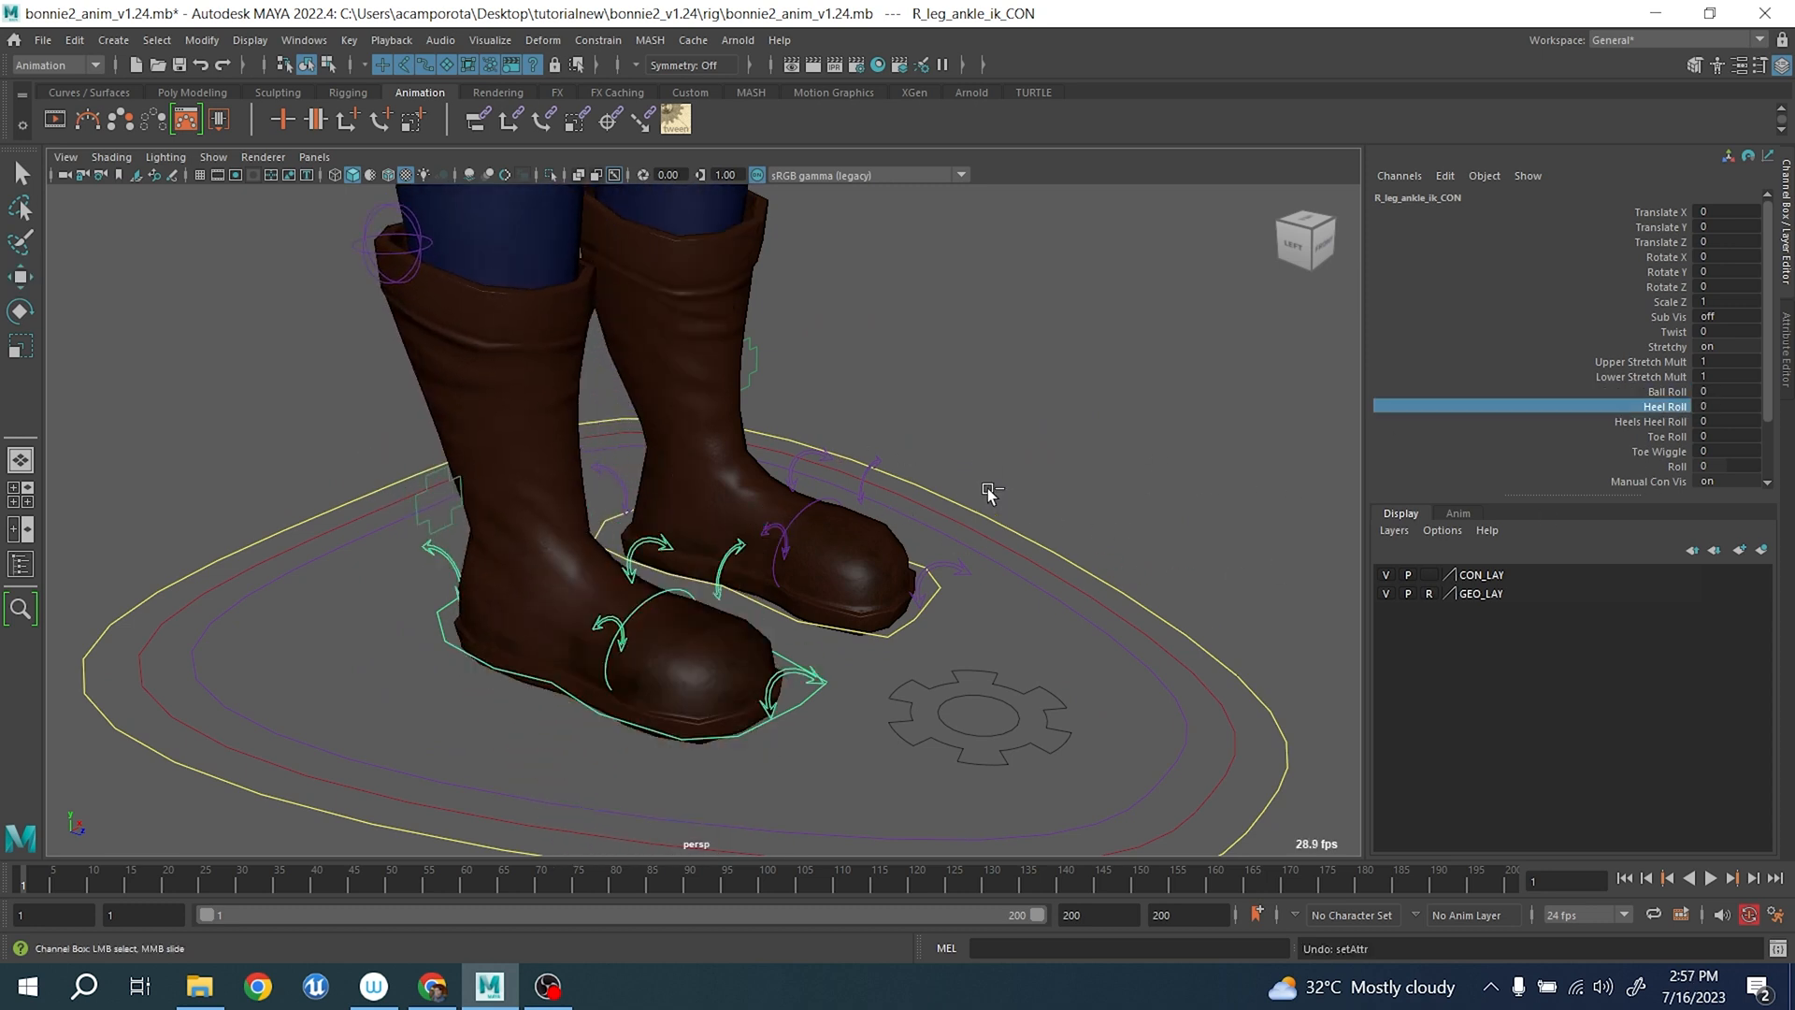
- Try the right foot's Ball Roll again from a more frontal view and undo it
scroll(990, 493, down, 2)
alt+drag(982, 495, 945, 519)
scroll(732, 564, up, 3)
alt+middle_drag(732, 565, 814, 544)
alt+drag(897, 544, 839, 542)
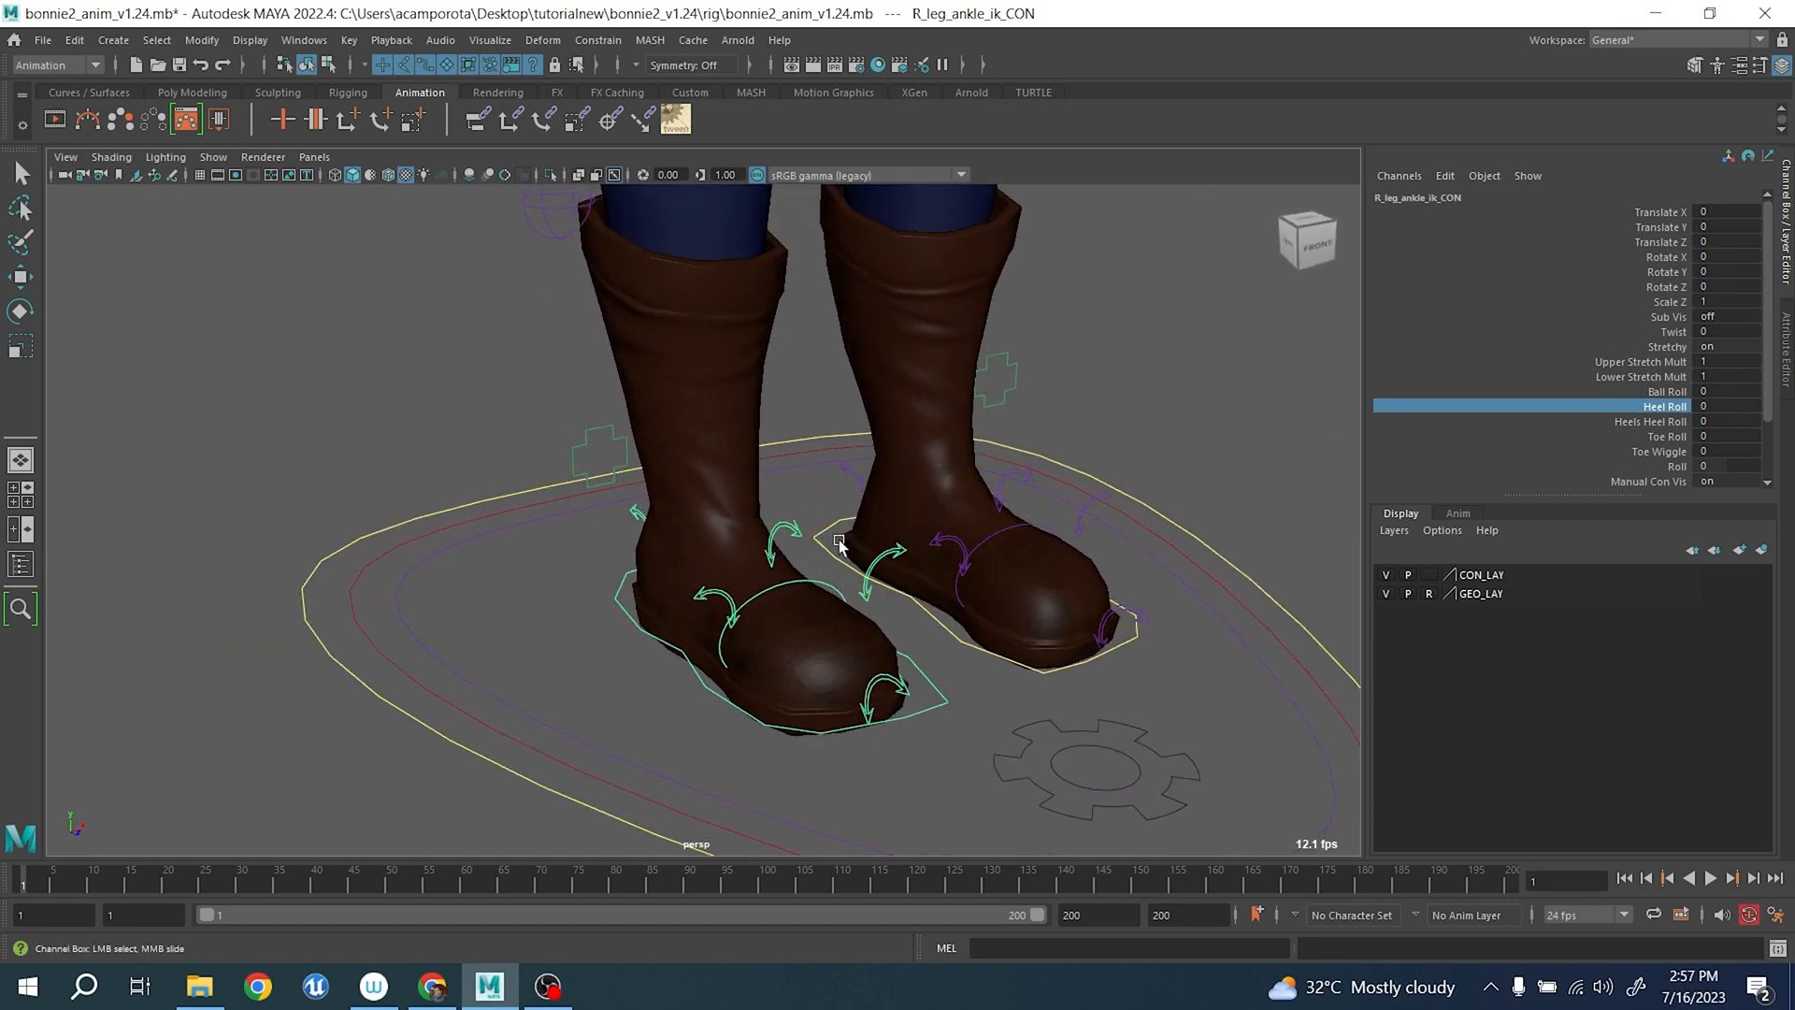
click(1667, 392)
middle_drag(1188, 497, 1278, 575)
key(ctrl+z)
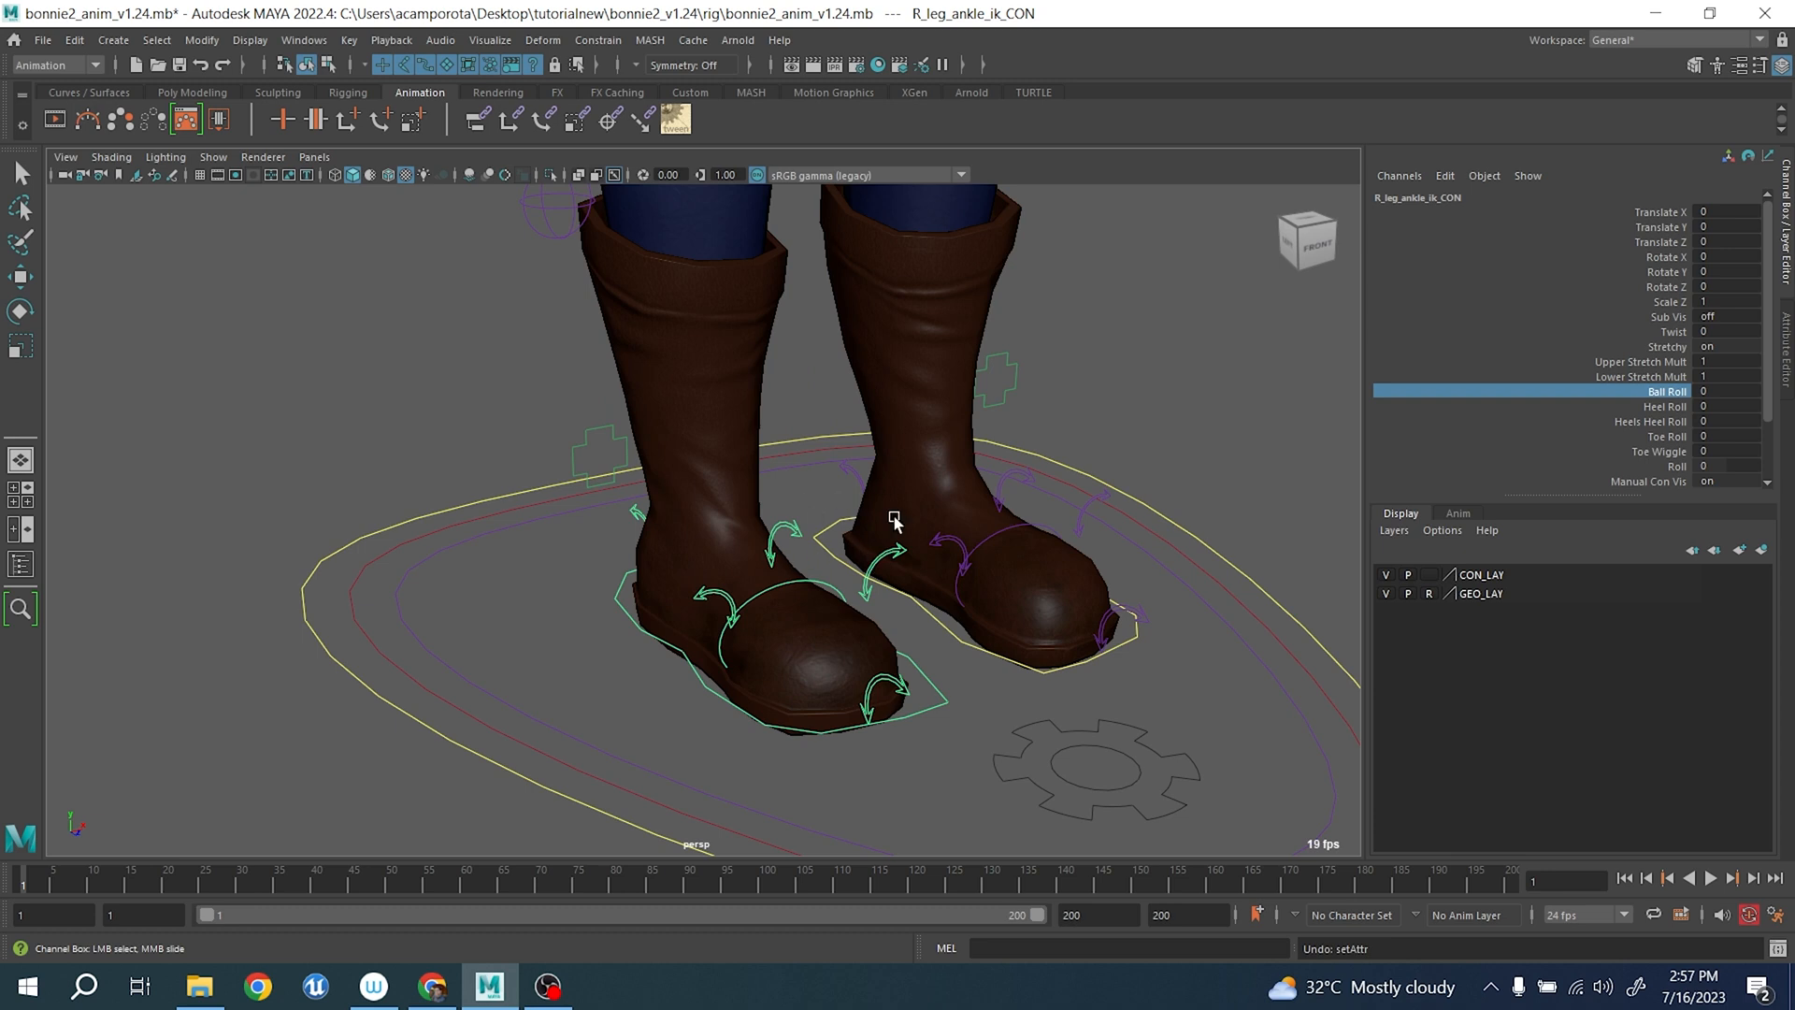
- Deselect the IK control, try rotating the right foot's toe roll control, and undo the rotations
alt+drag(751, 555, 879, 549)
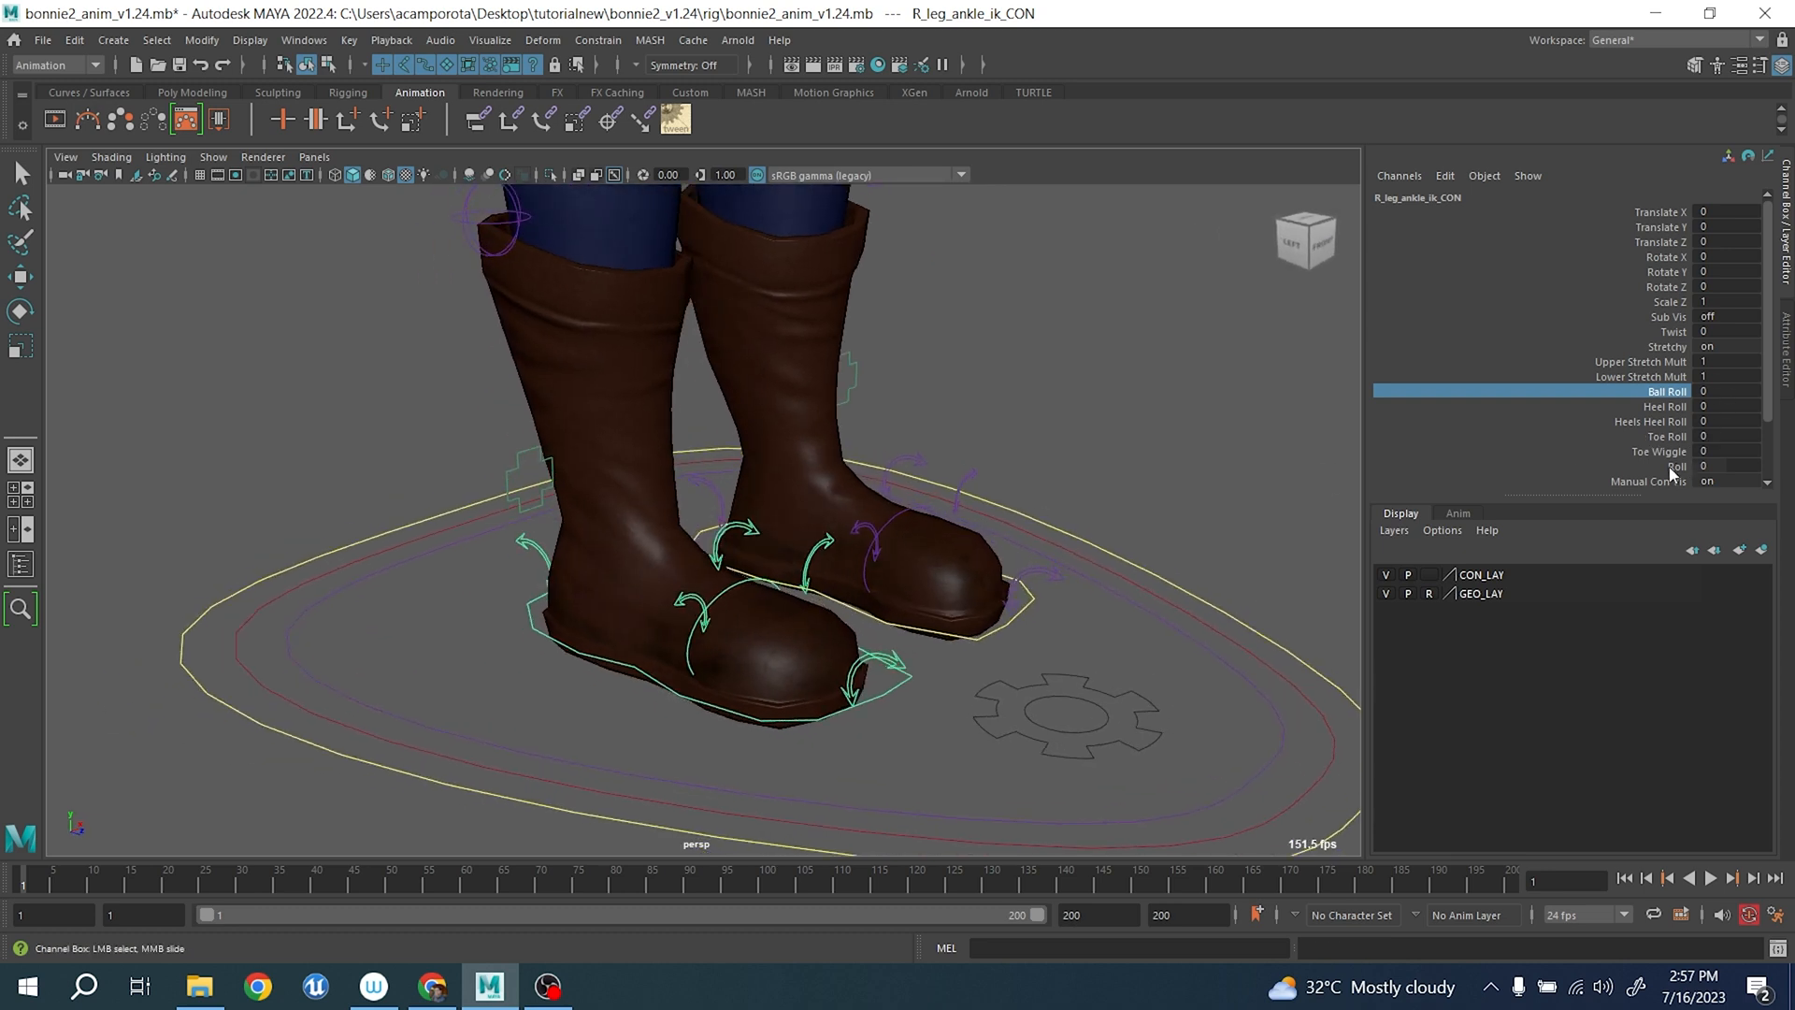
click(1074, 464)
key(w)
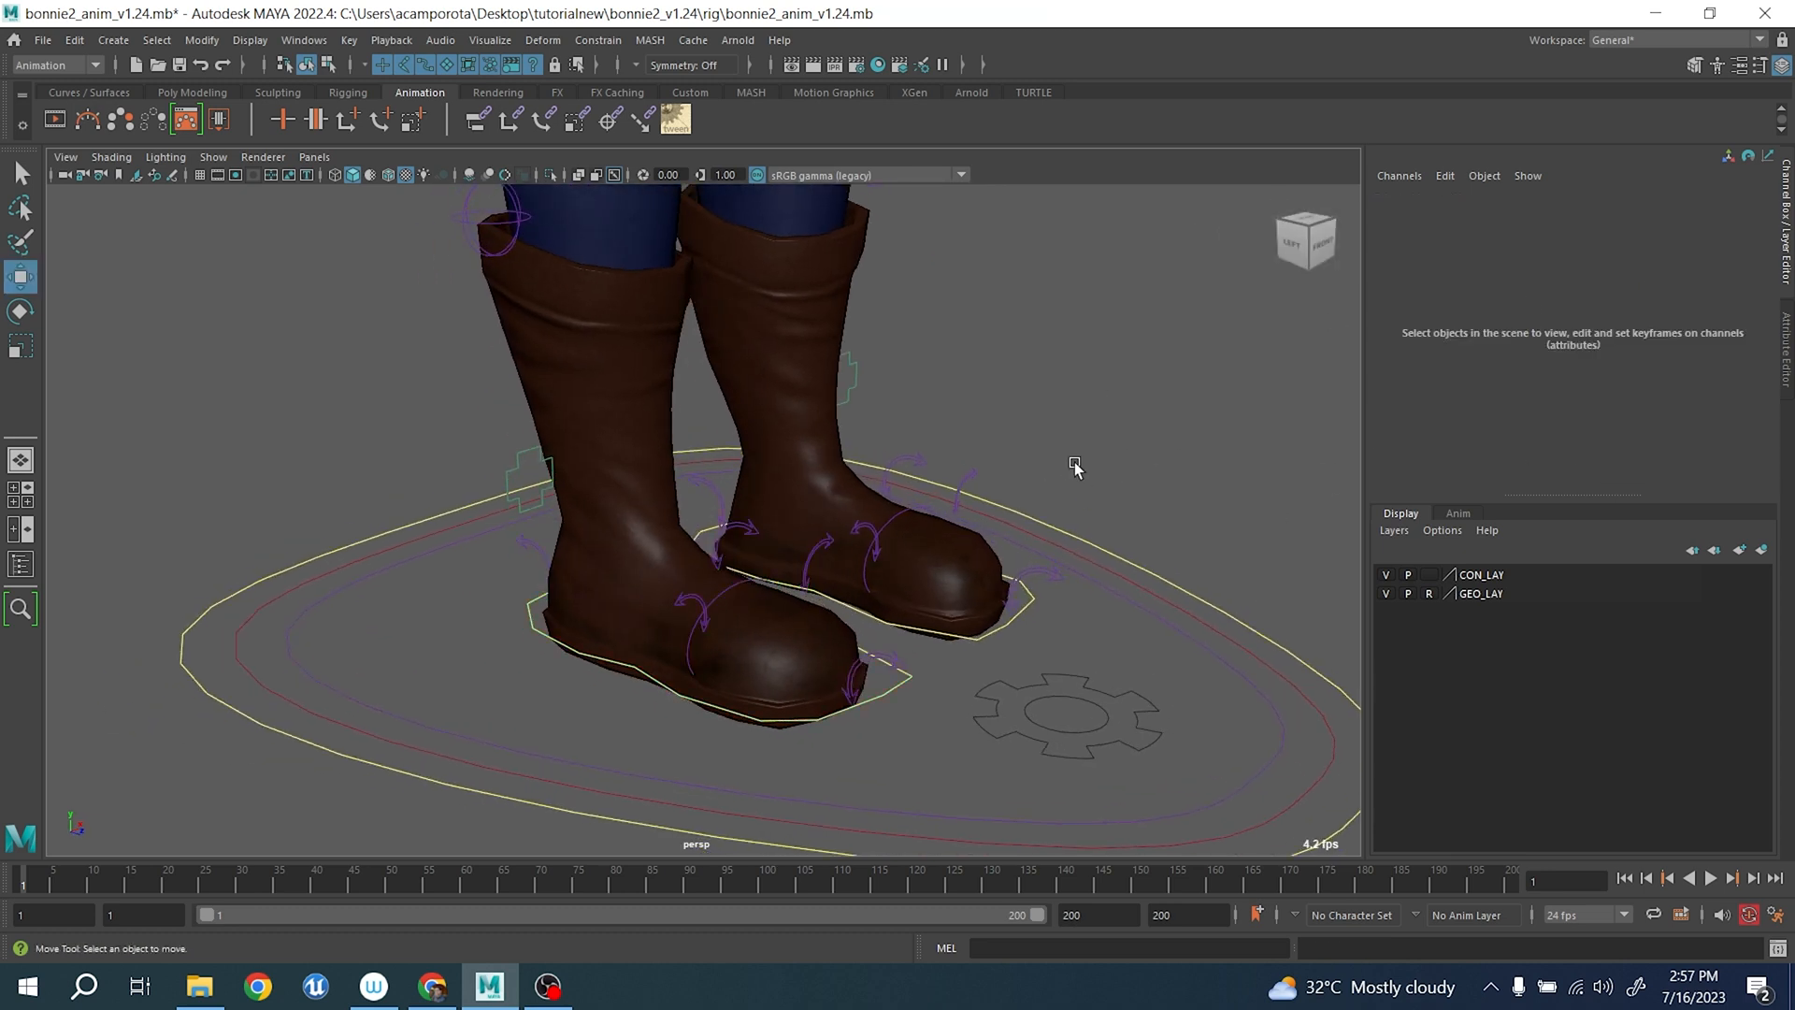
click(719, 528)
alt+drag(909, 640, 802, 725)
click(877, 667)
key(e)
key(ctrl+z)
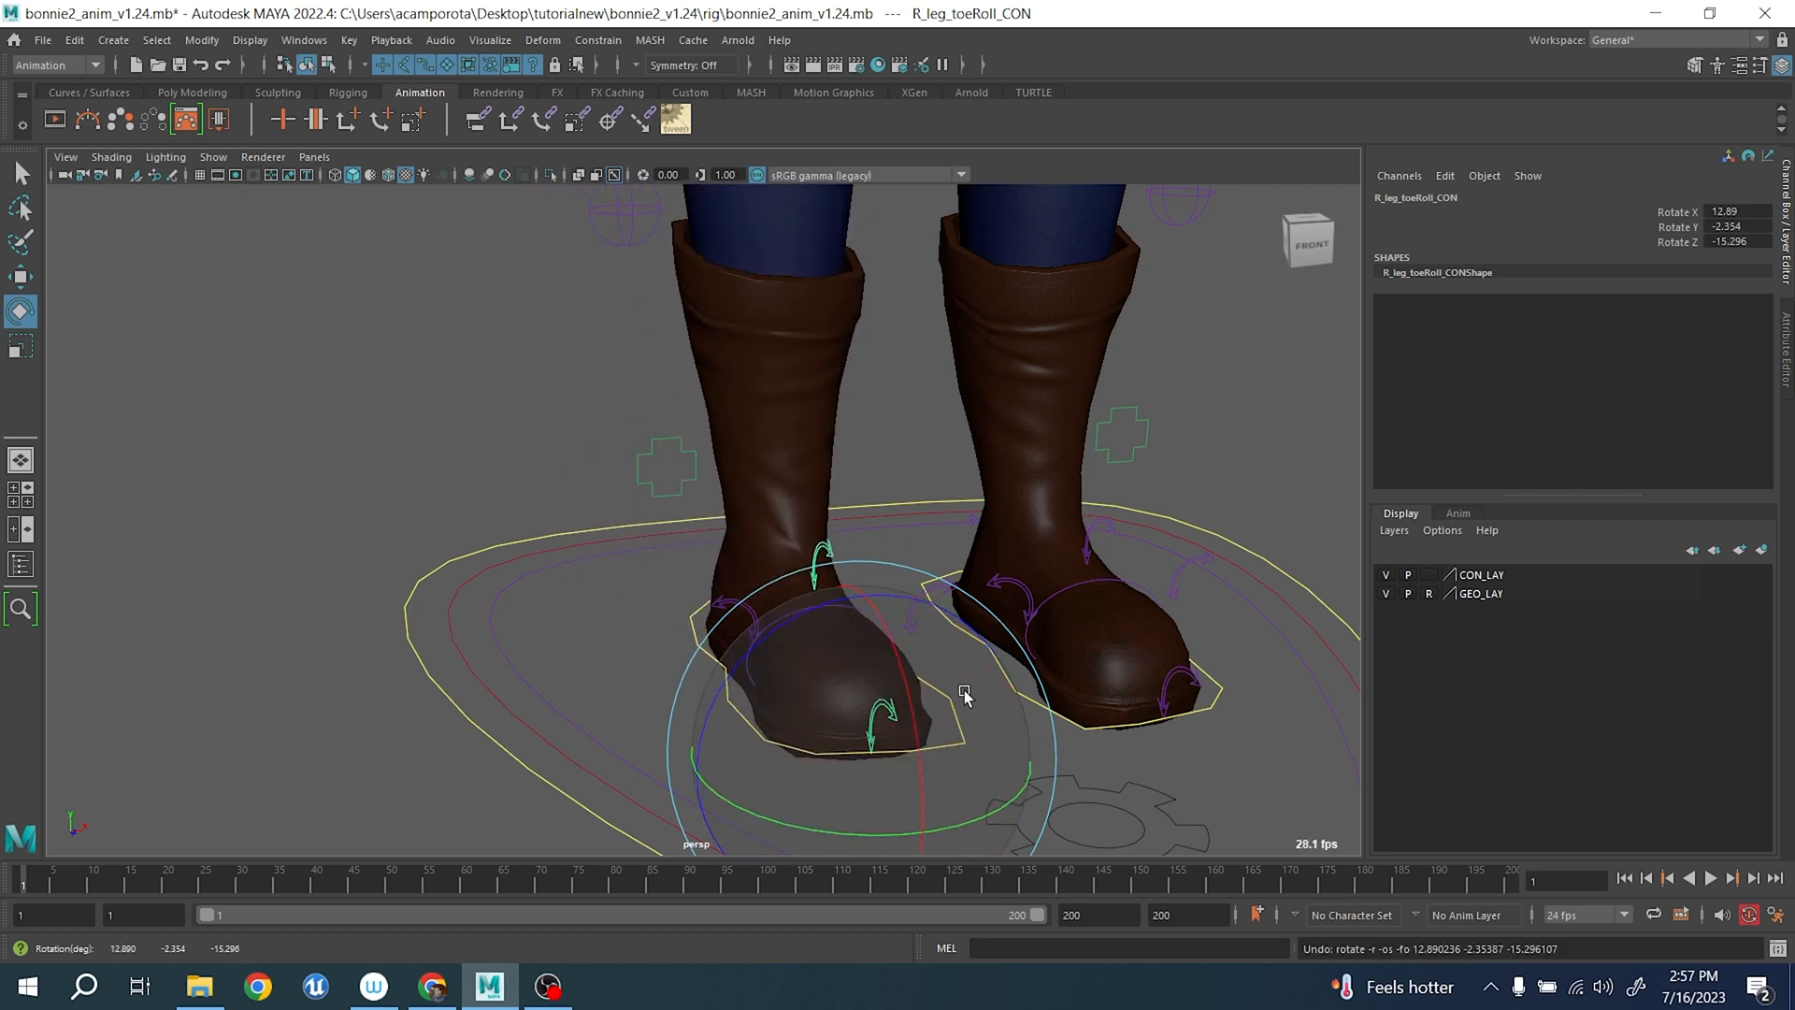
mouse_move(966, 744)
mouse_down()
mouse_move(930, 808)
mouse_move(1020, 705)
mouse_move(921, 797)
mouse_move(947, 764)
mouse_up()
key(ctrl+z)
alt+drag(645, 591, 852, 581)
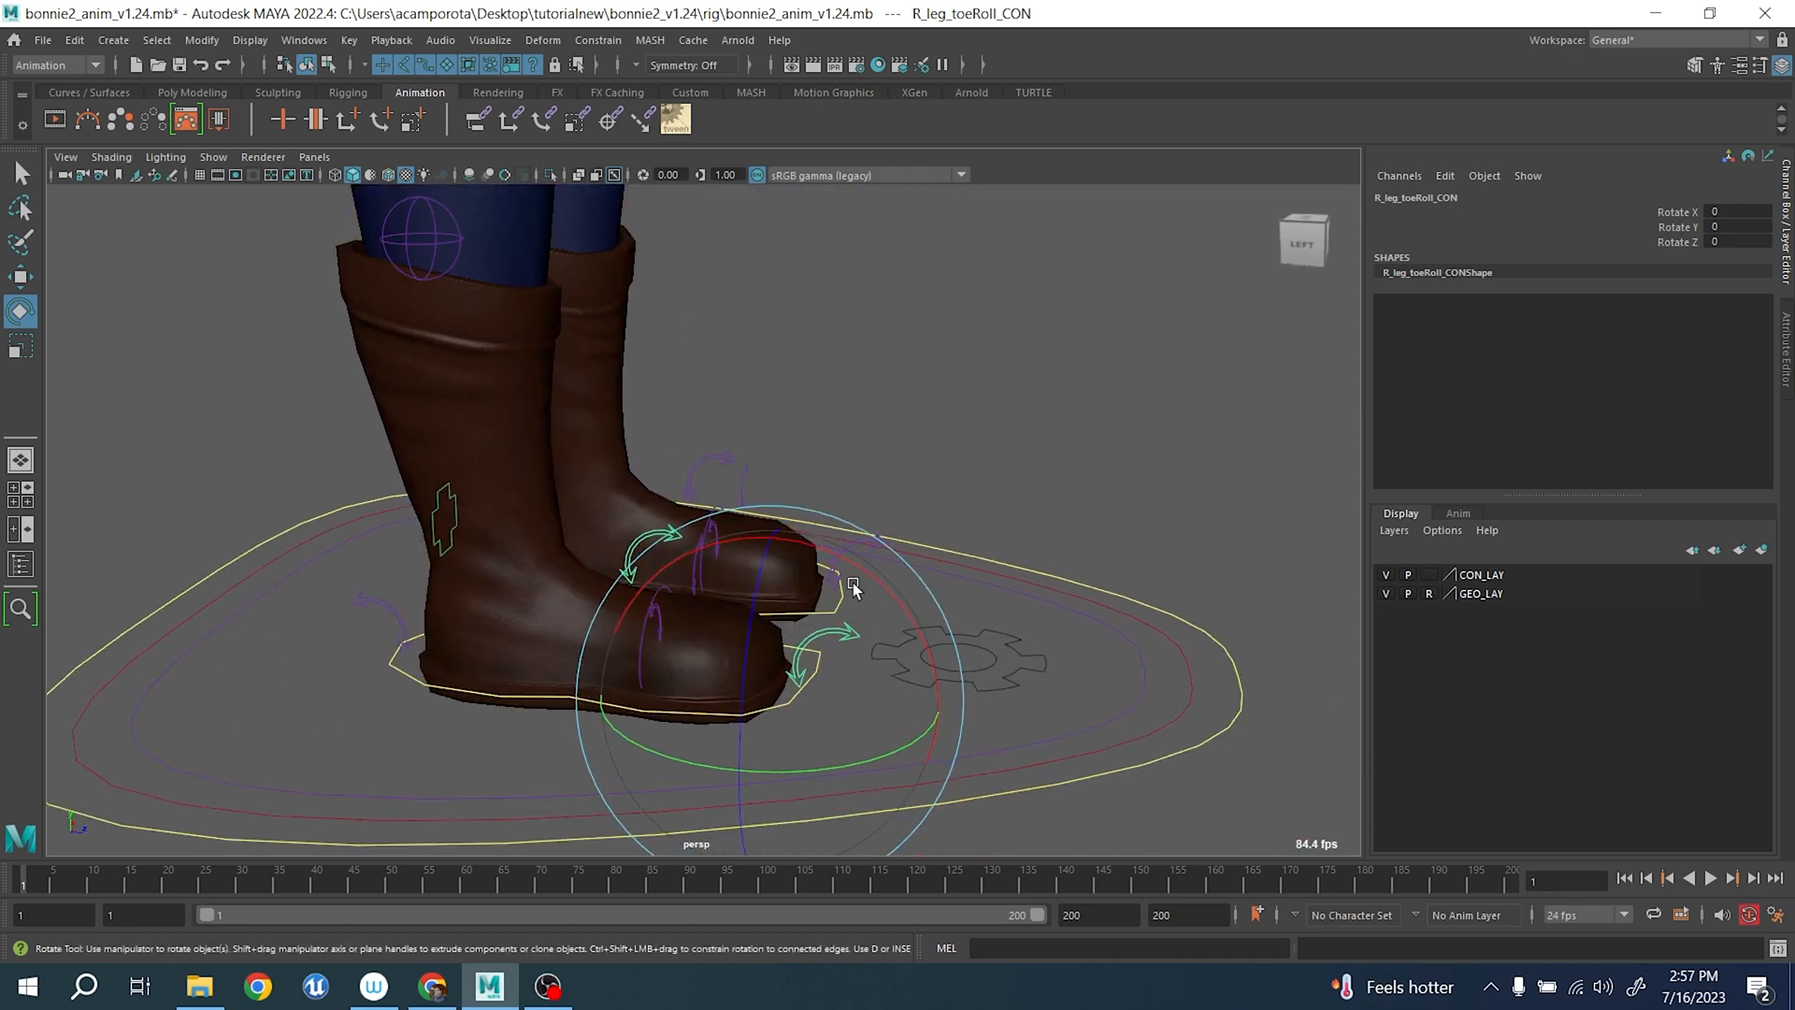
- Try rotating the right foot's ball control in the side view and undo the rotation
alt+middle_drag(853, 581, 879, 514)
scroll(879, 513, up, 3)
key(q)
click(677, 445)
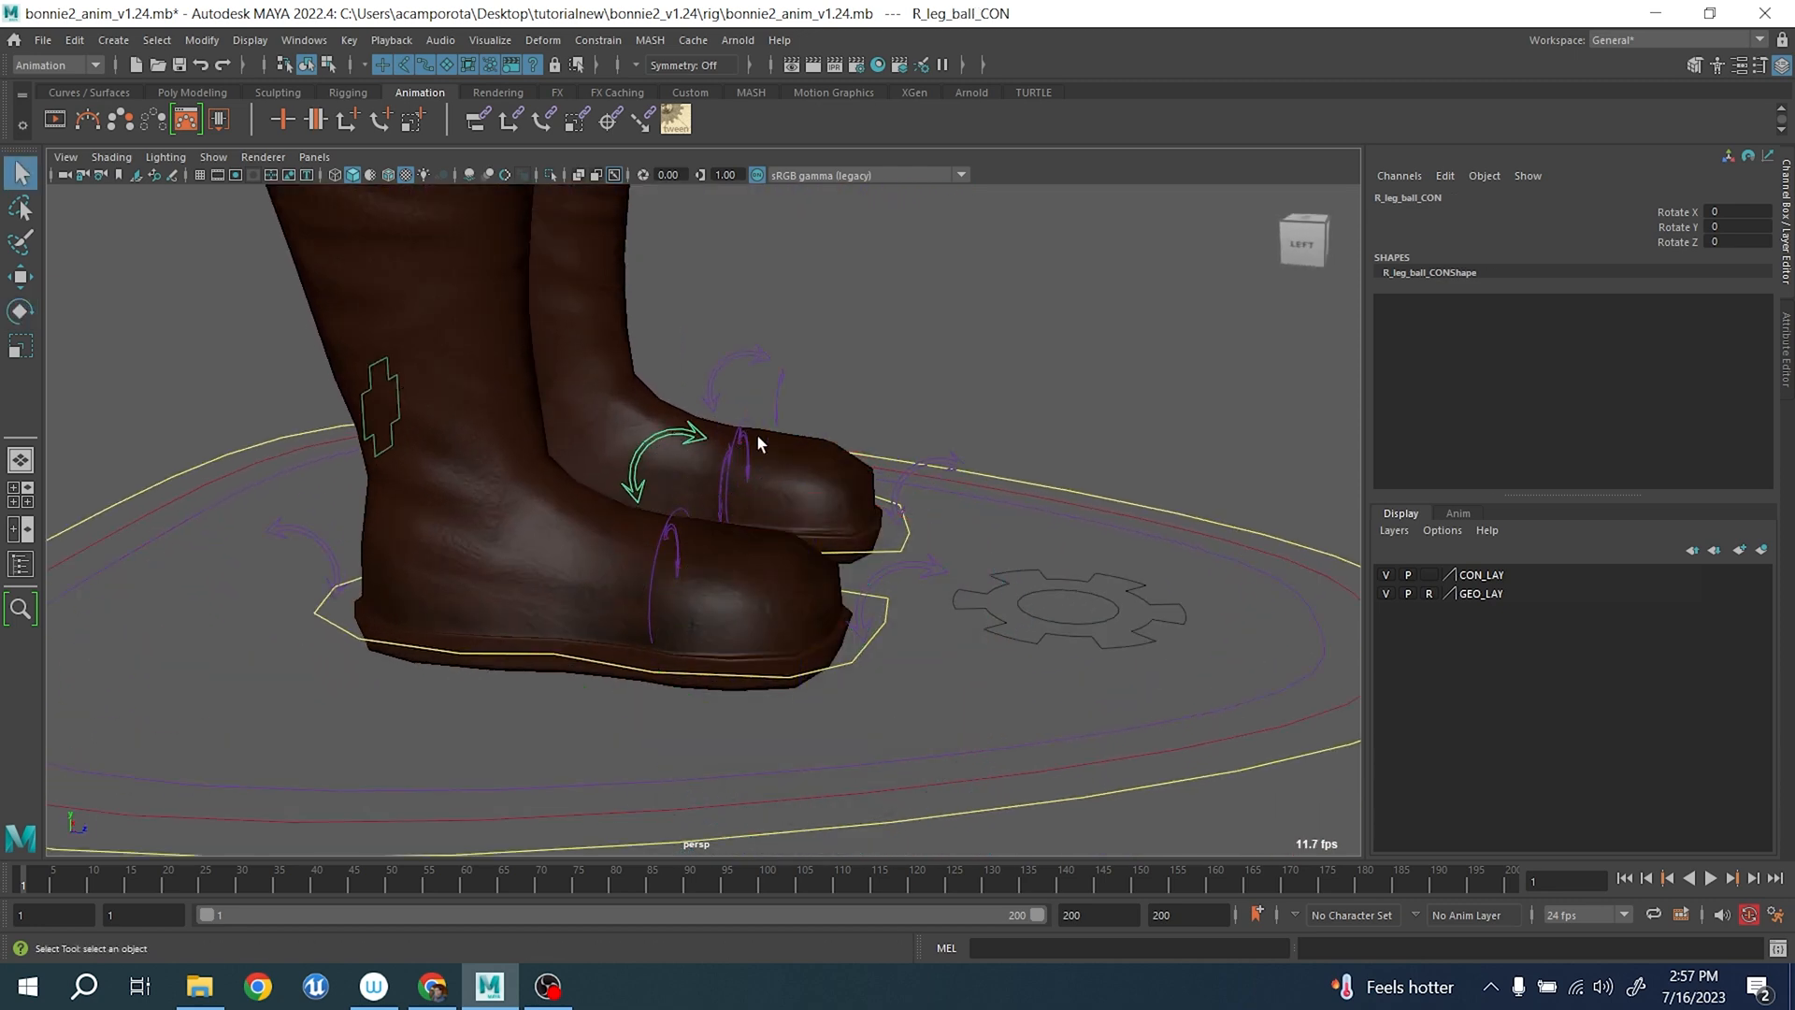
key(e)
drag(755, 510, 628, 587)
key(ctrl+z)
- Try rotating the right foot's roll-out control and undo the rotation
key(q)
click(767, 516)
key(e)
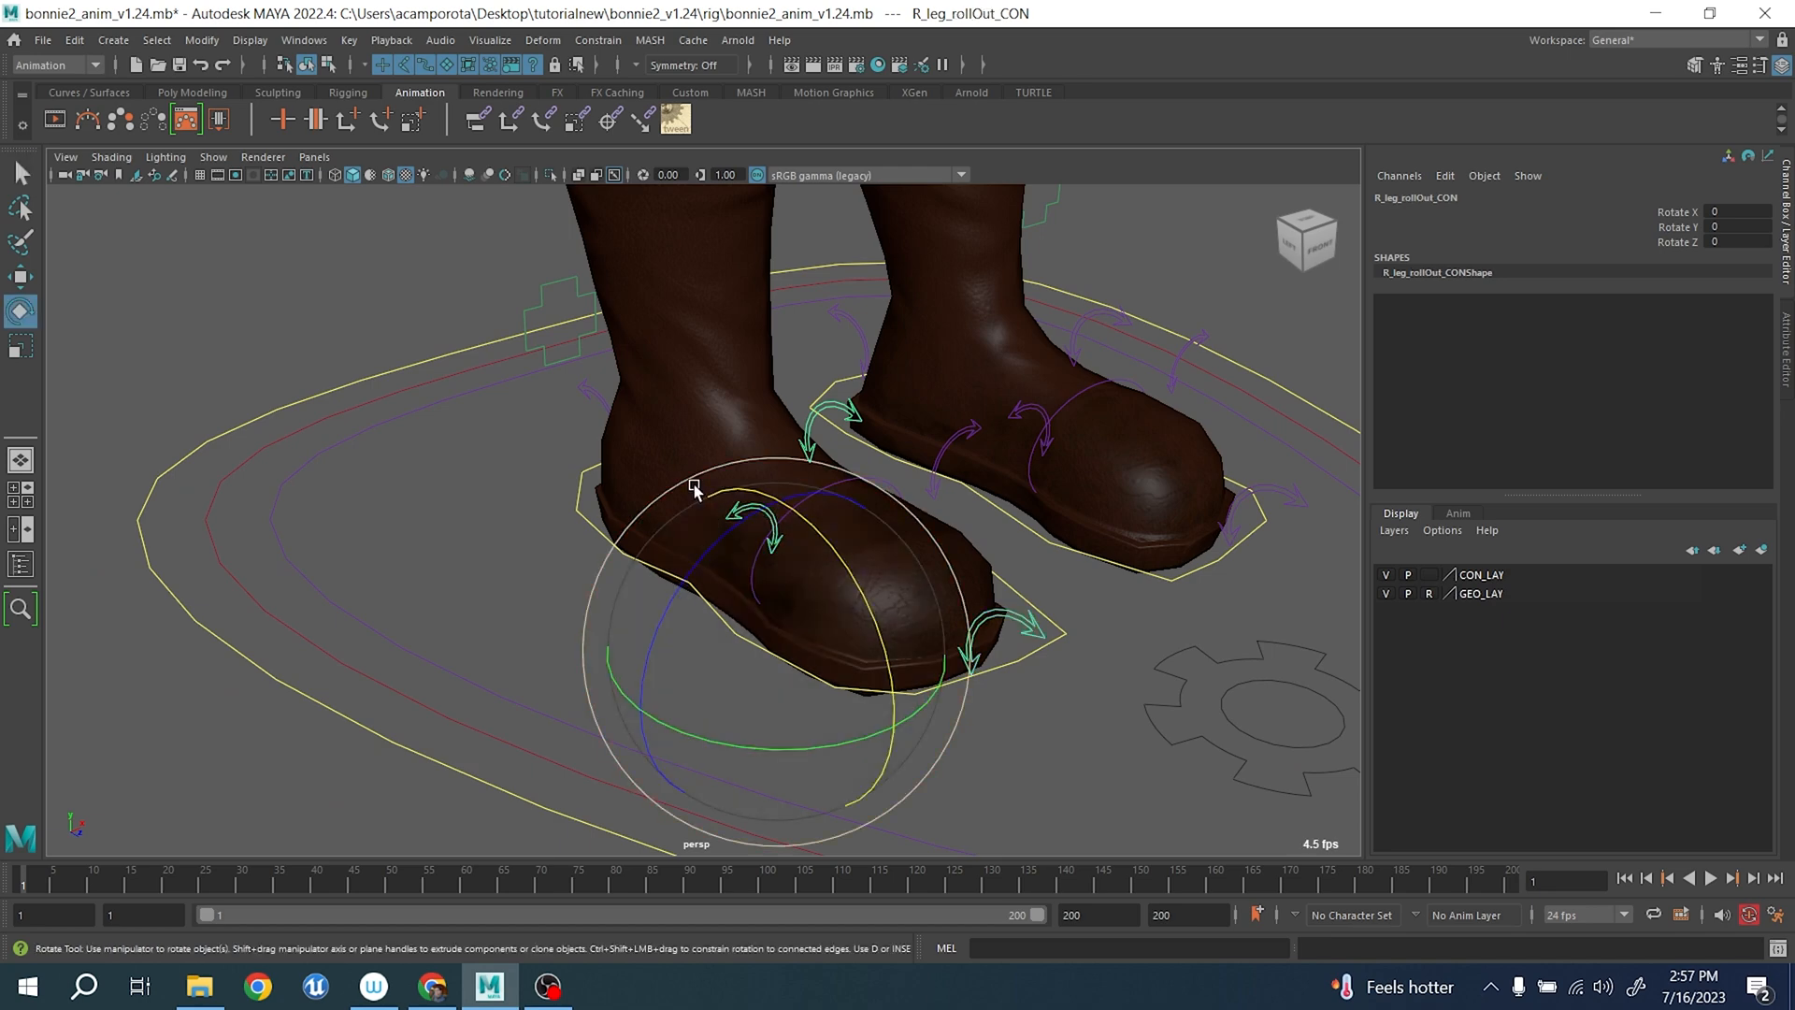
drag(733, 521, 677, 561)
key(ctrl+z)
- Try rotating the right foot's roll-in control from the front and undo the rotation
click(1135, 552)
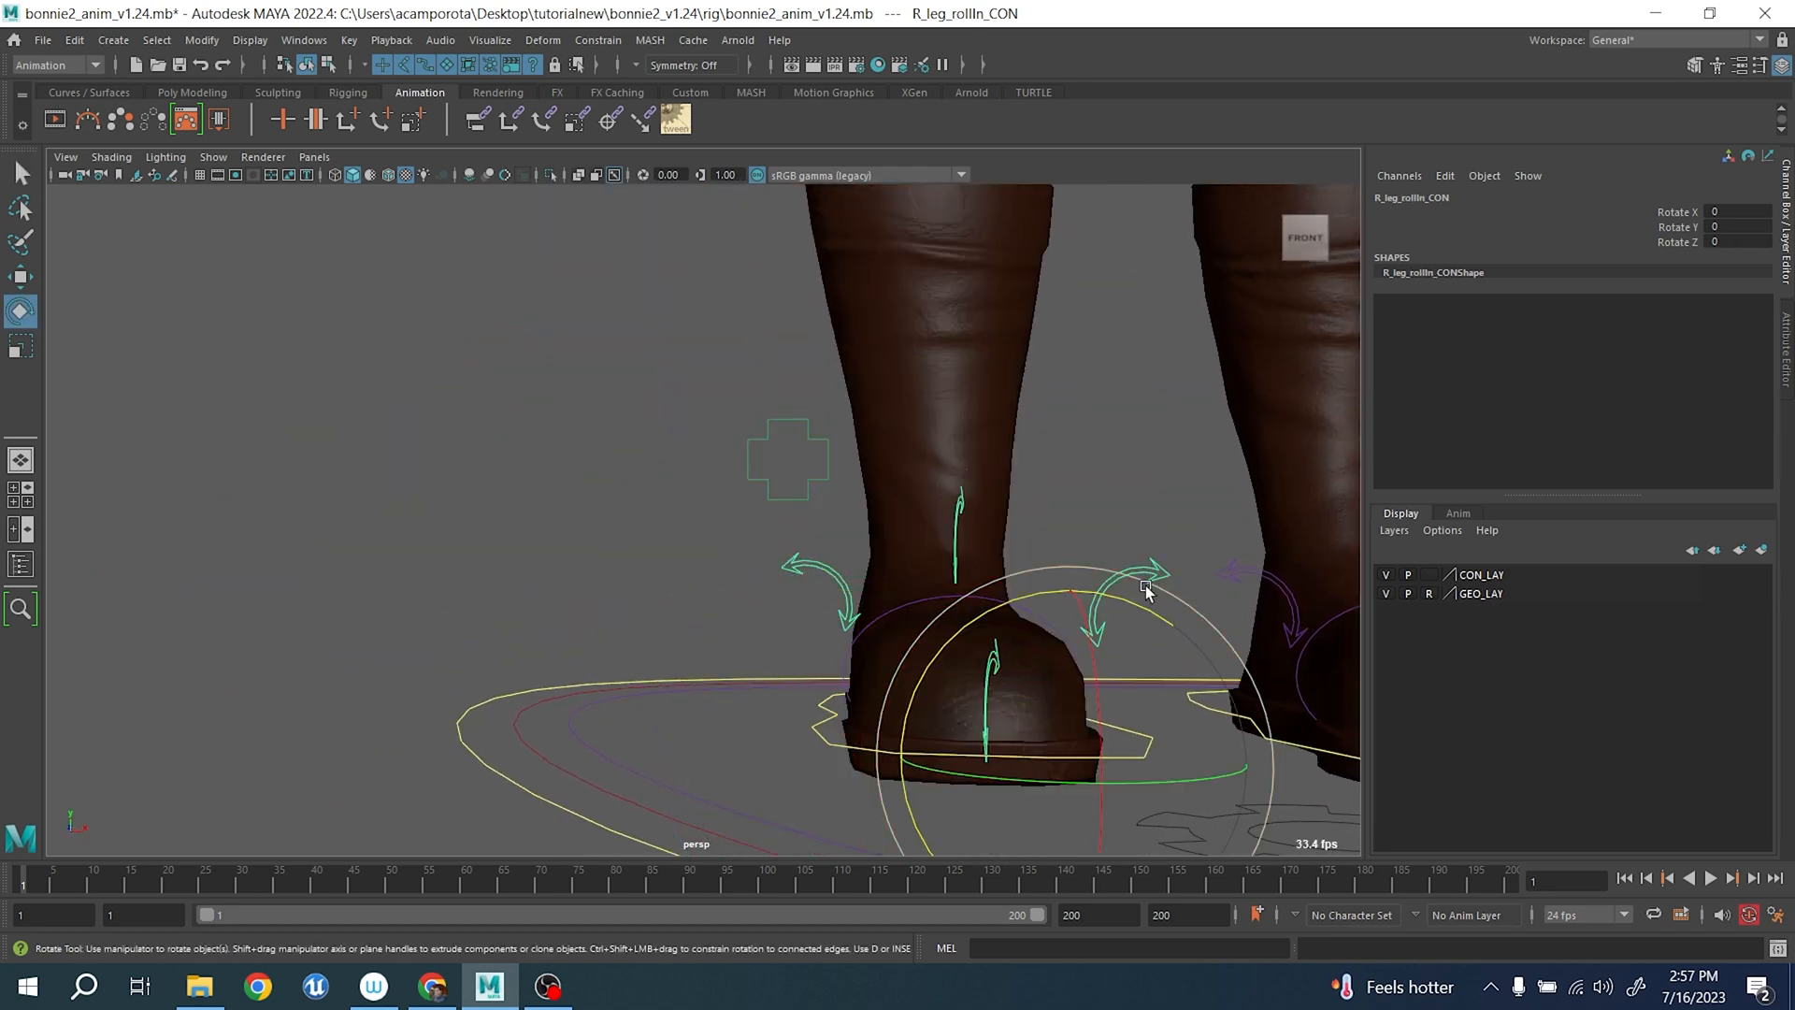
mouse_move(1146, 585)
mouse_down()
mouse_move(1174, 626)
mouse_move(1153, 649)
mouse_move(1186, 637)
mouse_move(1154, 619)
mouse_up()
key(ctrl+z)
key(ctrl+z)
- Try rotating the right foot's heel control, undo the rotation and leave the Rotate tool
alt+drag(617, 622, 861, 649)
alt+right_drag(861, 649, 645, 608)
alt+middle_drag(645, 608, 819, 582)
scroll(819, 585, up, 3)
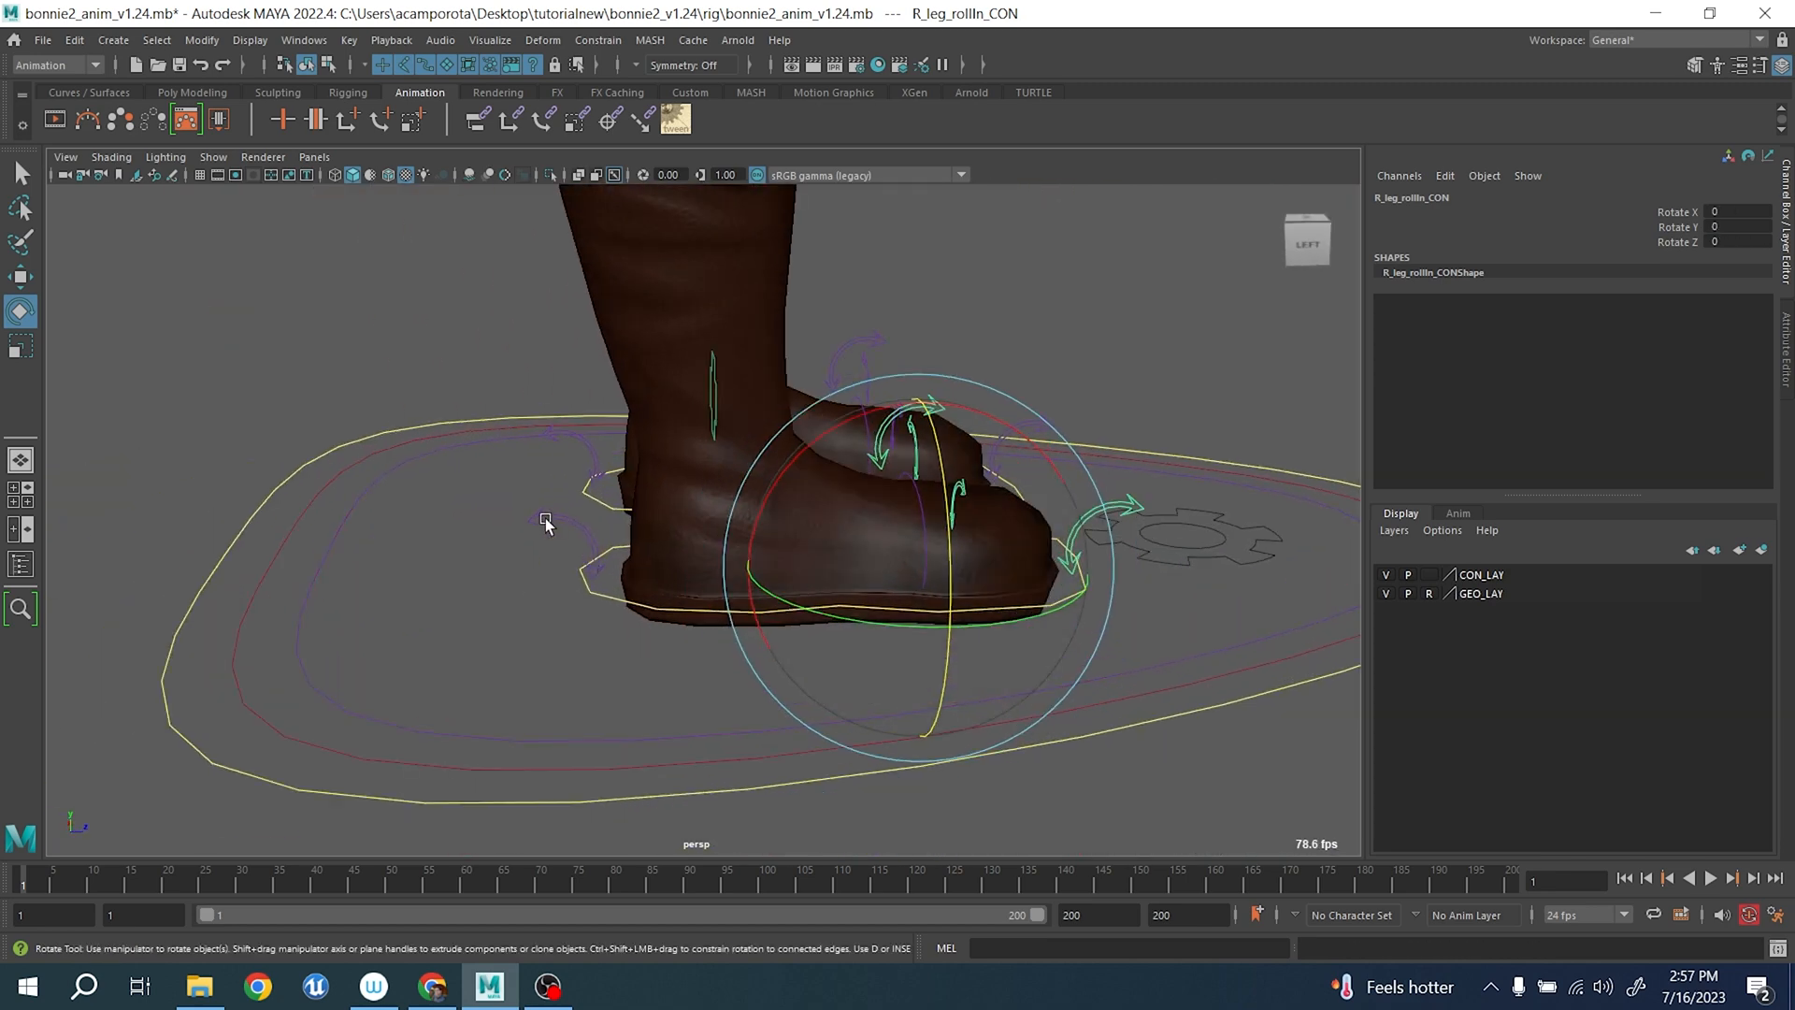
click(608, 540)
drag(677, 444, 827, 562)
key(ctrl+z)
scroll(871, 540, down, 4)
alt+drag(940, 595, 810, 578)
alt+drag(1180, 493, 1046, 556)
key(q)
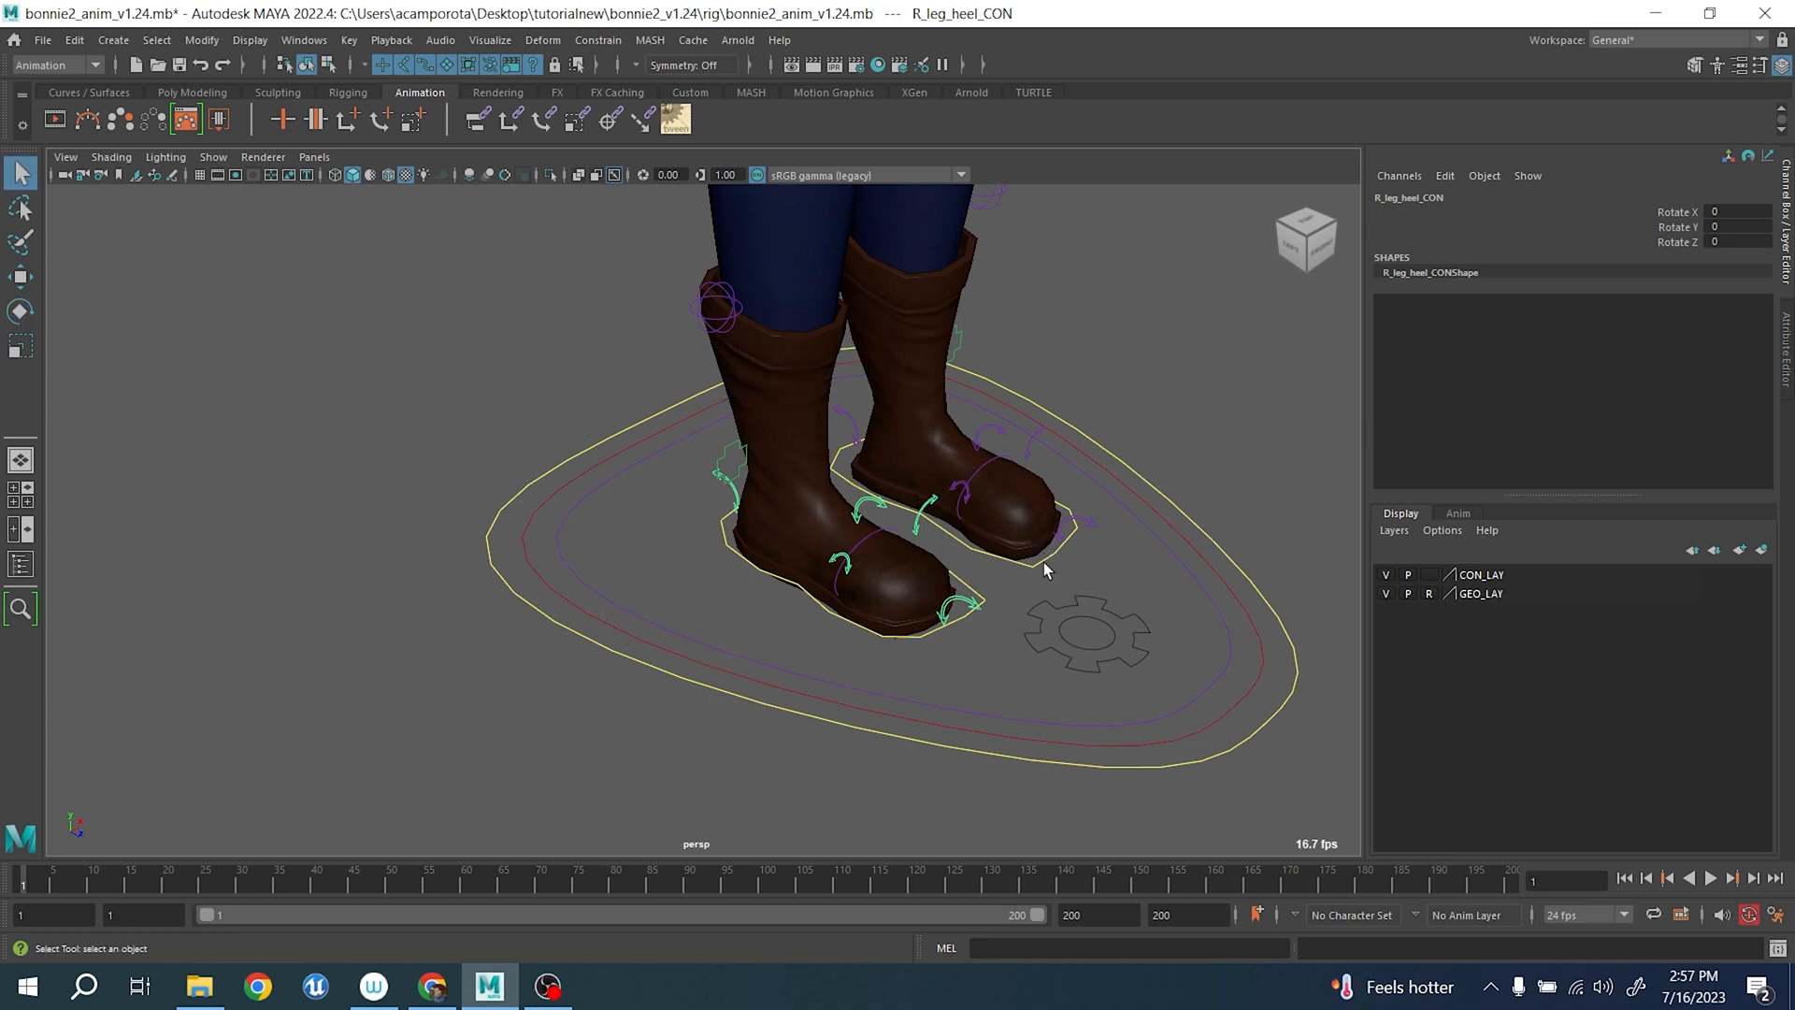
- Try moving the right foot's ankle IK control in the side view and undo the move
scroll(944, 605, up, 5)
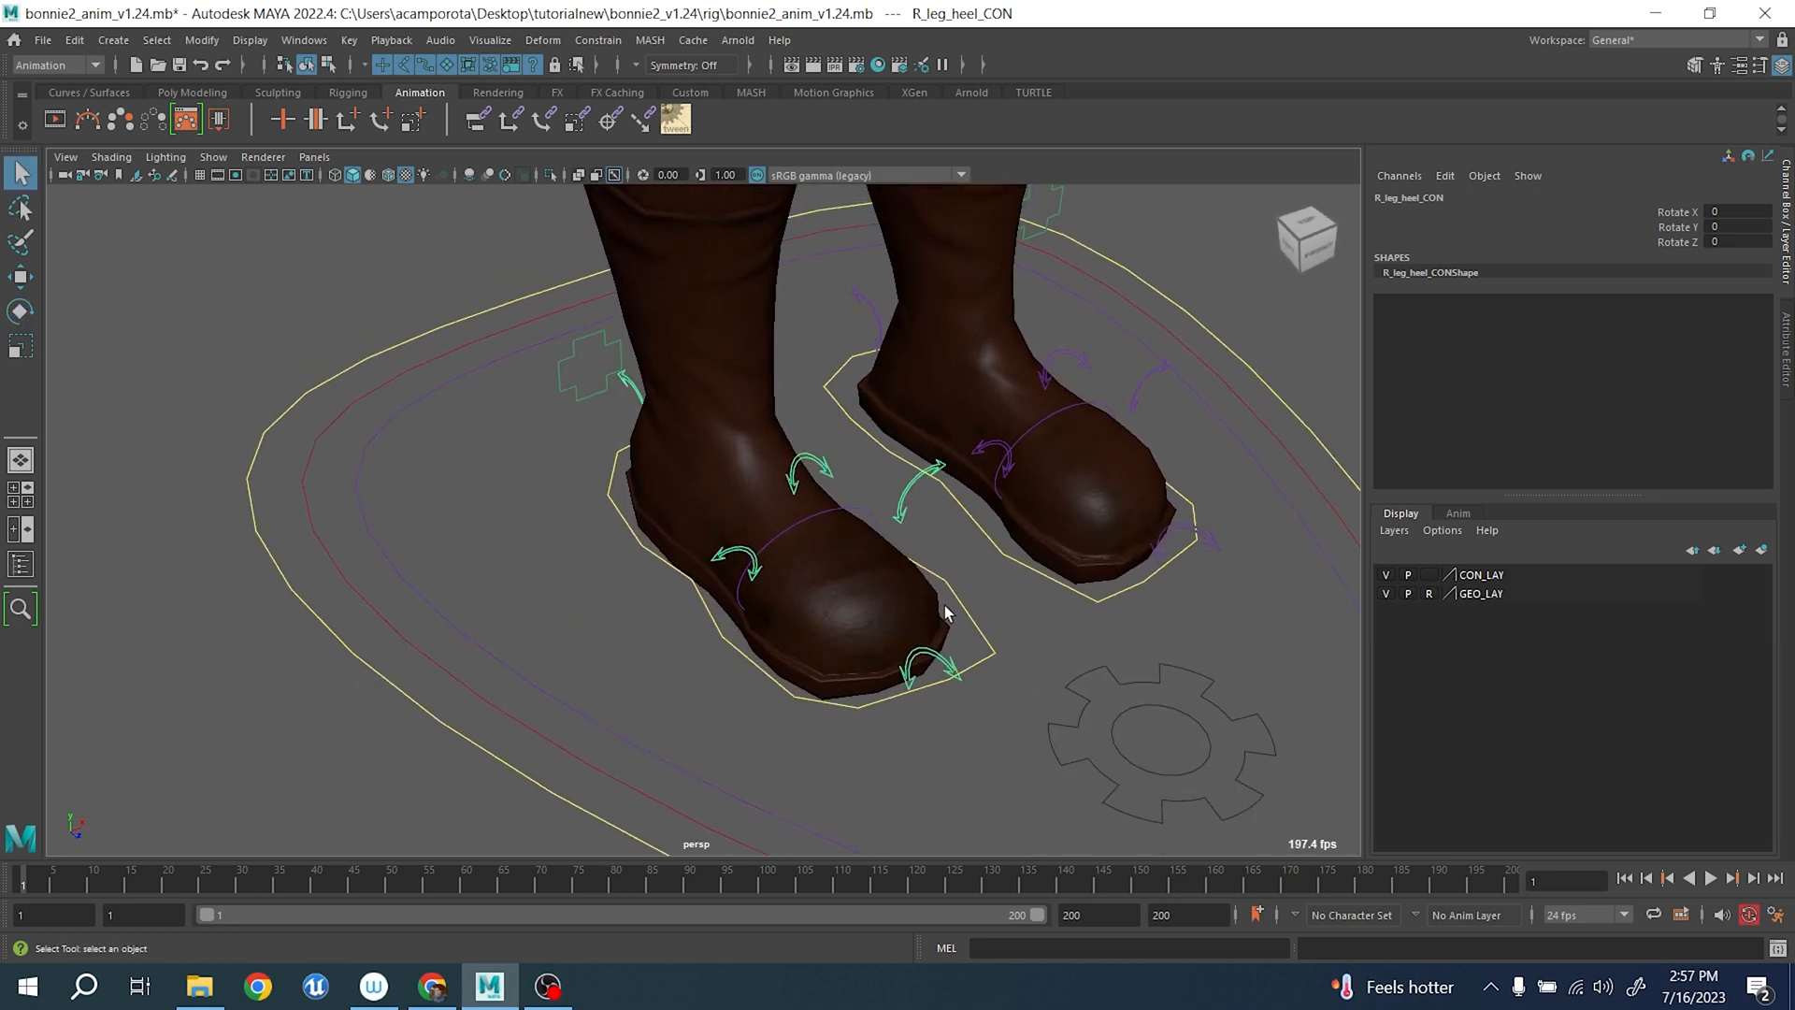
drag(983, 624, 979, 628)
scroll(836, 604, down, 5)
alt+drag(805, 619, 900, 586)
key(w)
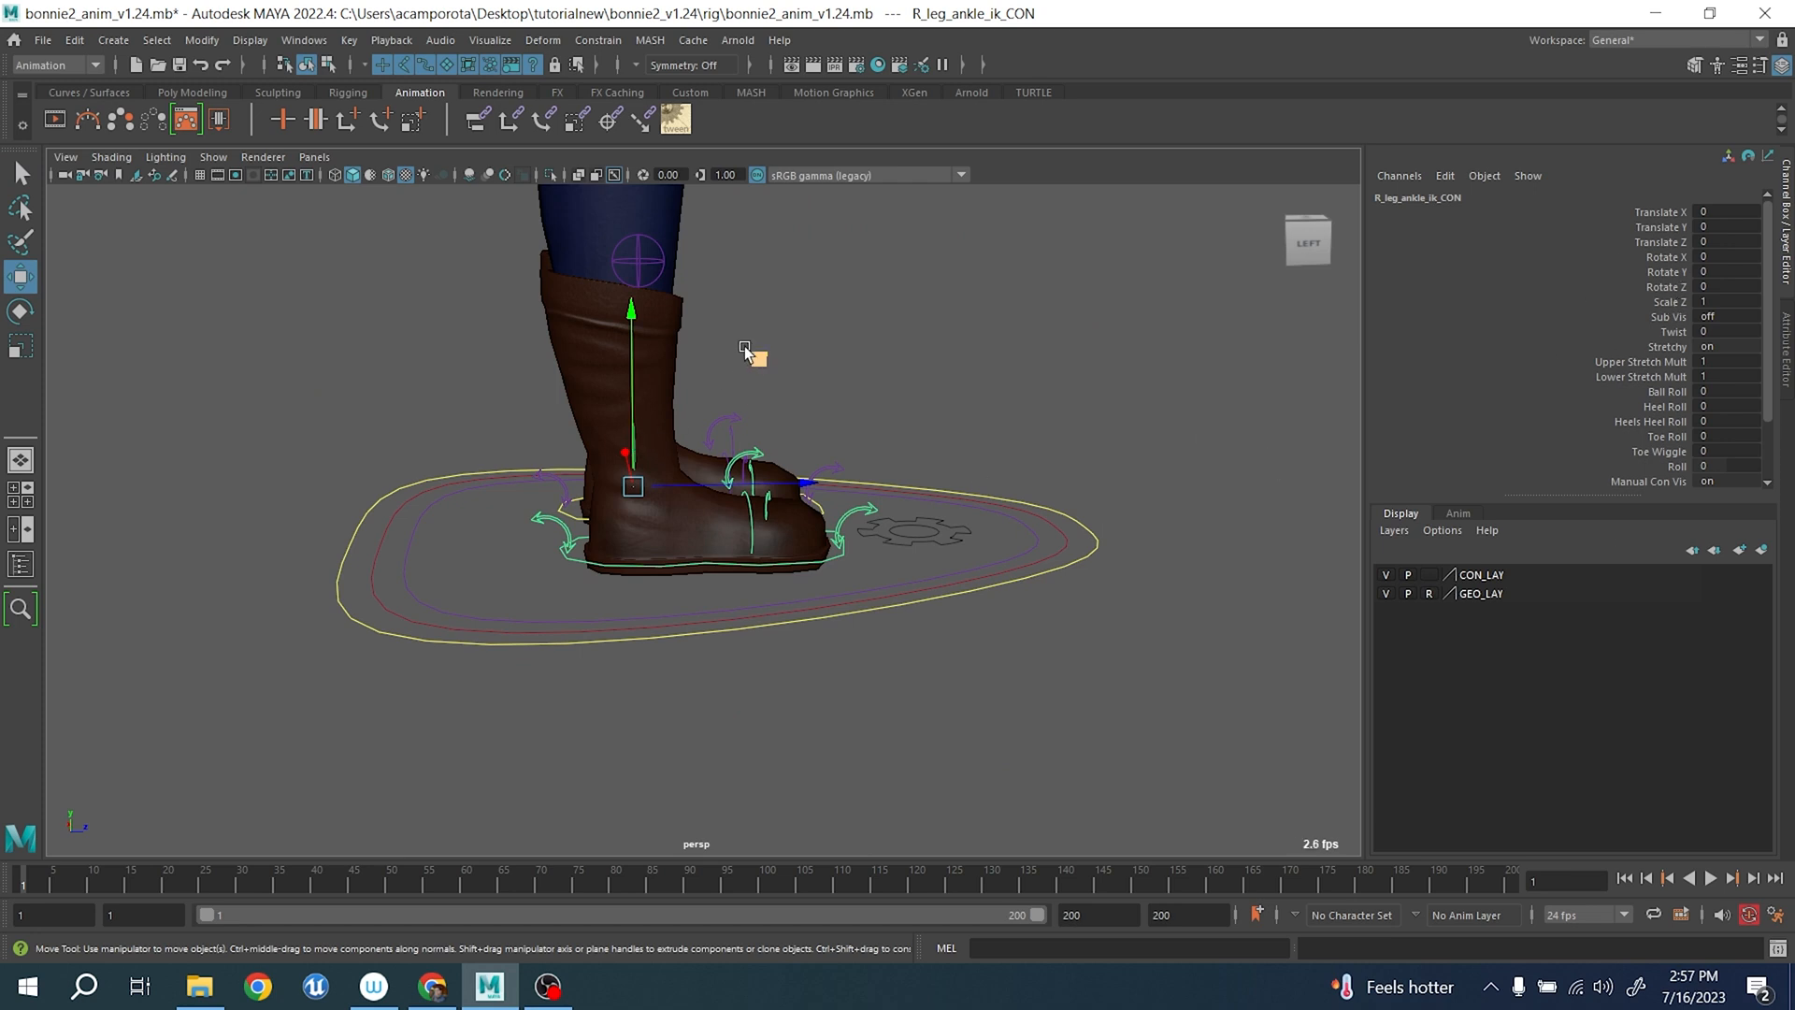
alt+drag(806, 540, 696, 576)
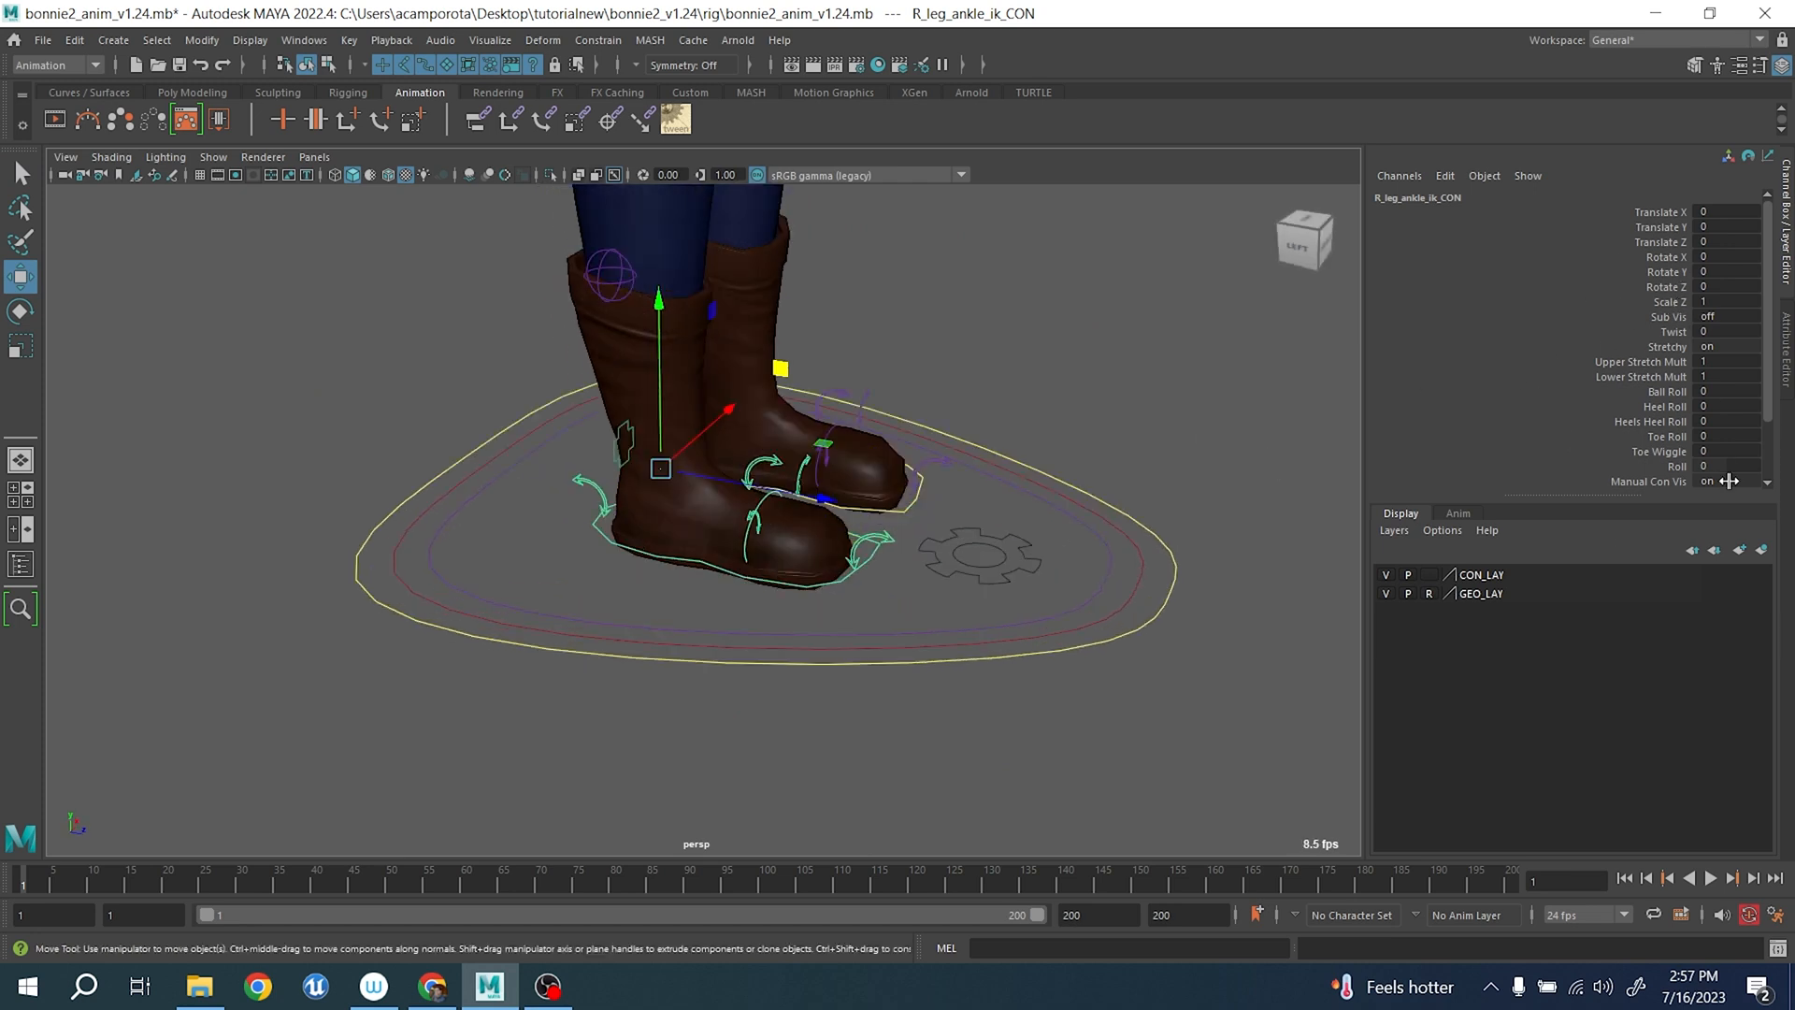
alt+drag(894, 424, 1057, 580)
scroll(739, 547, down, 5)
middle_drag(853, 525, 812, 664)
key(ctrl+z)
key(ctrl+z)
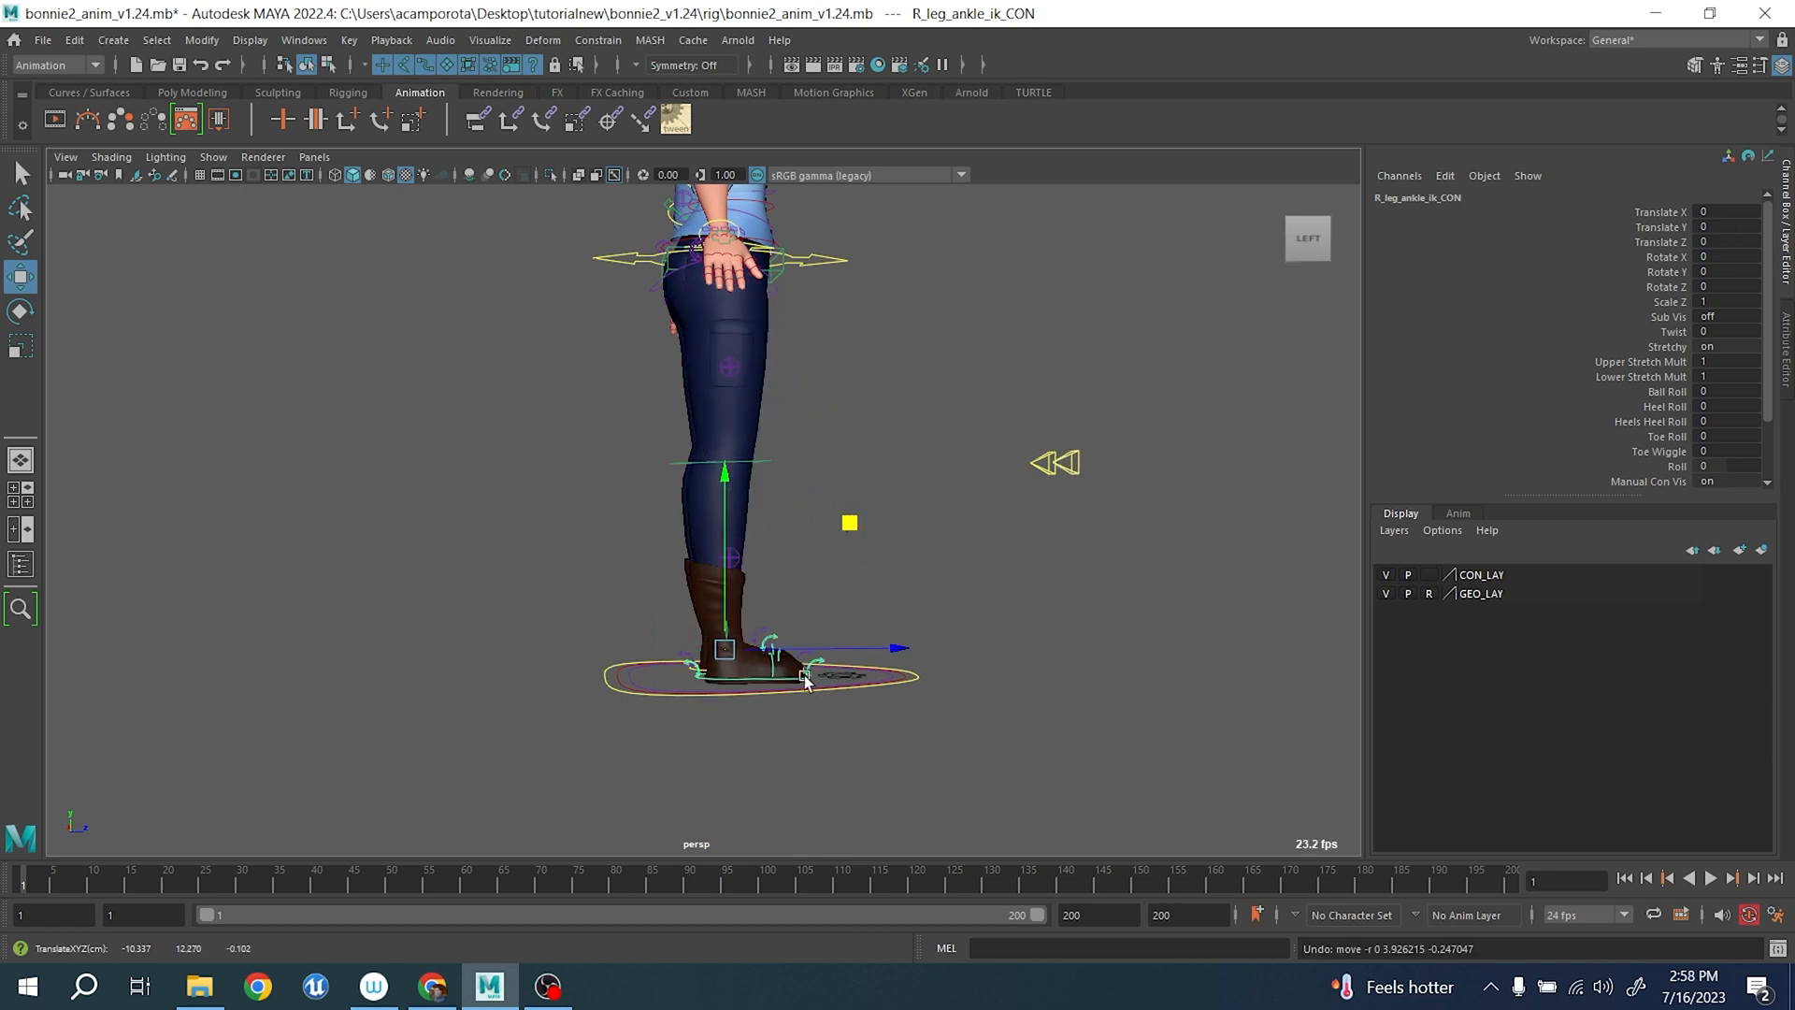
- Rotate the right foot's toe-roll control about 42 degrees on X, tipping the foot onto its toe
key(q)
alt+drag(939, 593, 844, 533)
scroll(888, 582, up, 5)
click(847, 537)
key(e)
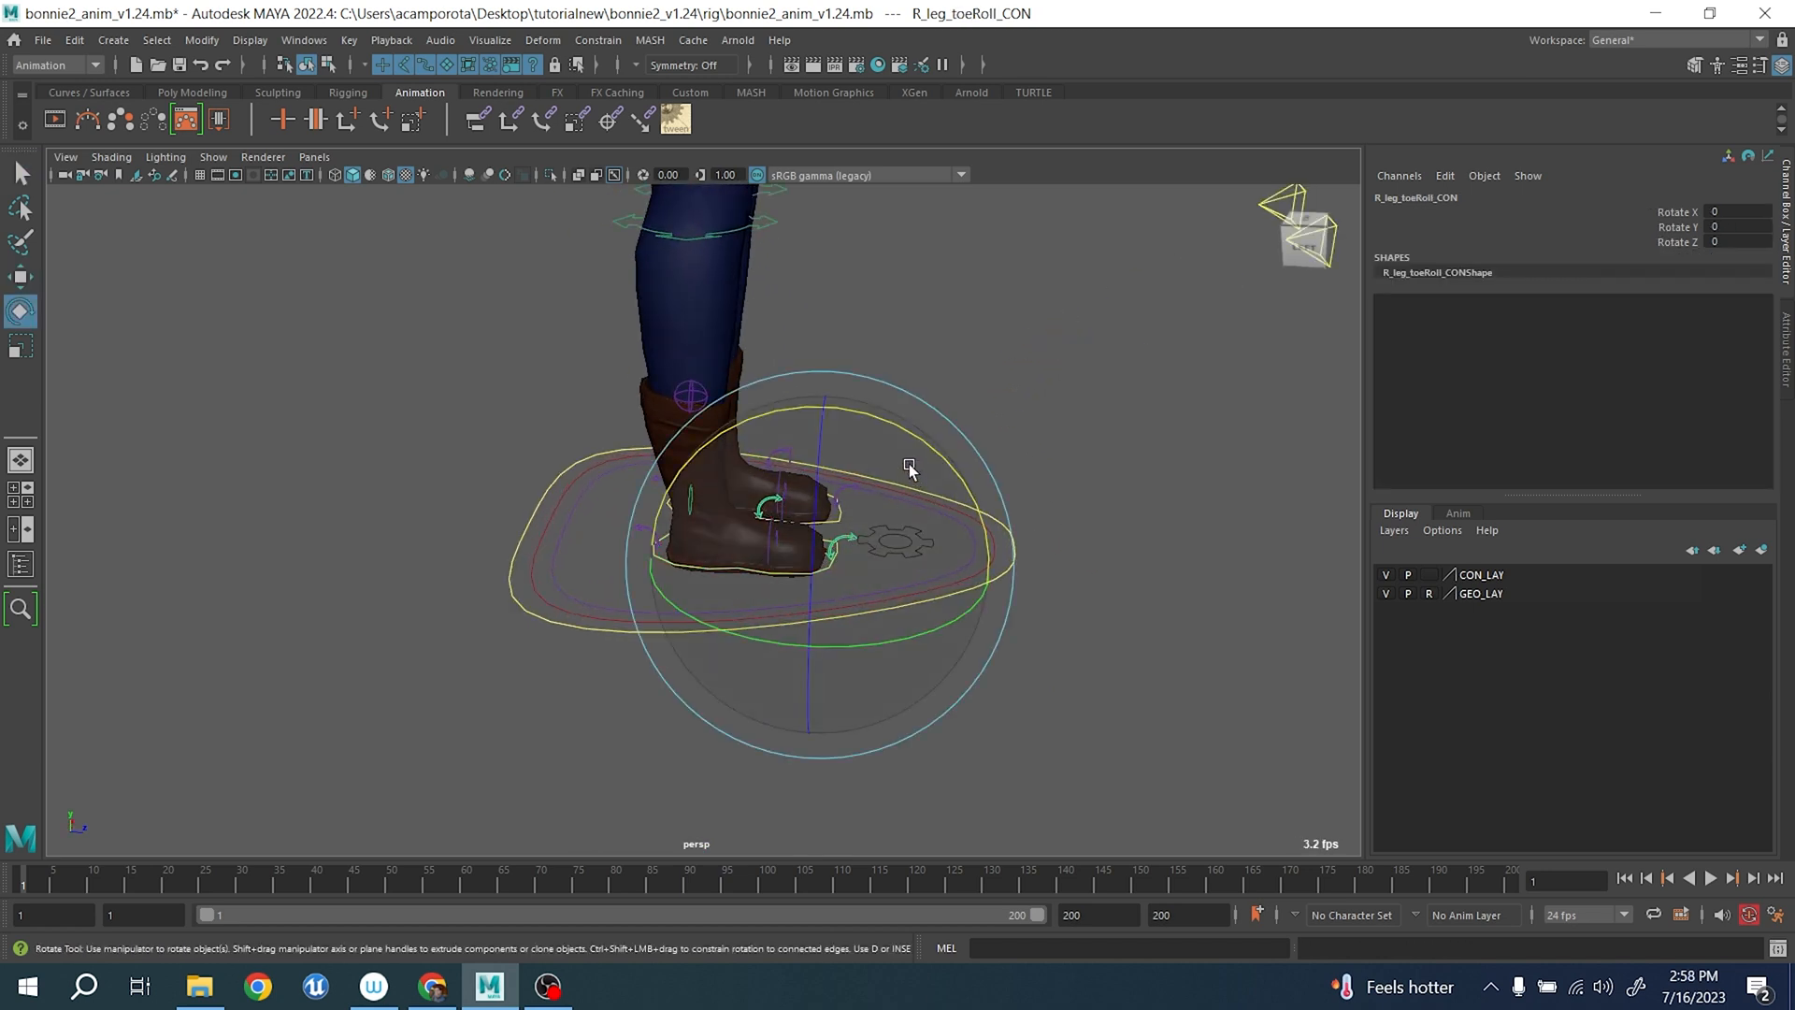
drag(910, 431, 1000, 520)
scroll(999, 533, down, 4)
alt+drag(999, 558, 989, 514)
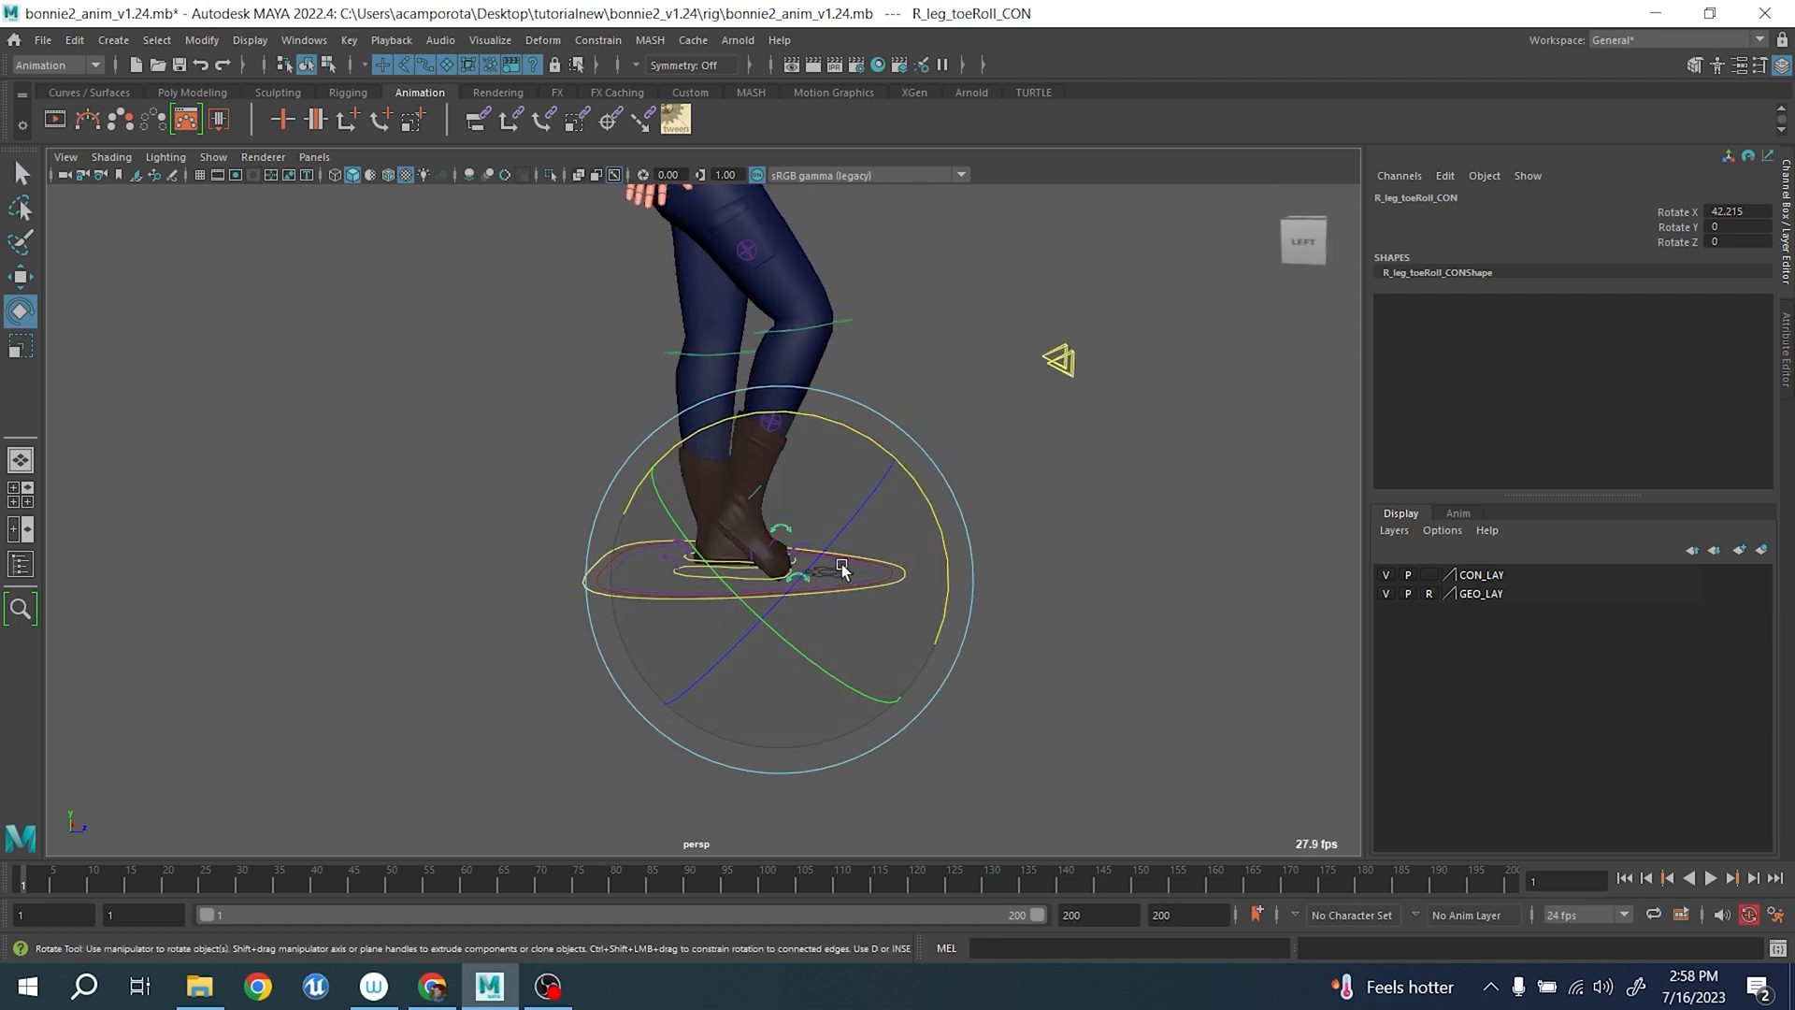
- Try lowering the right ankle IK control far below the ground, and undo both this move and the toe-roll rotation
key(q)
click(716, 575)
key(w)
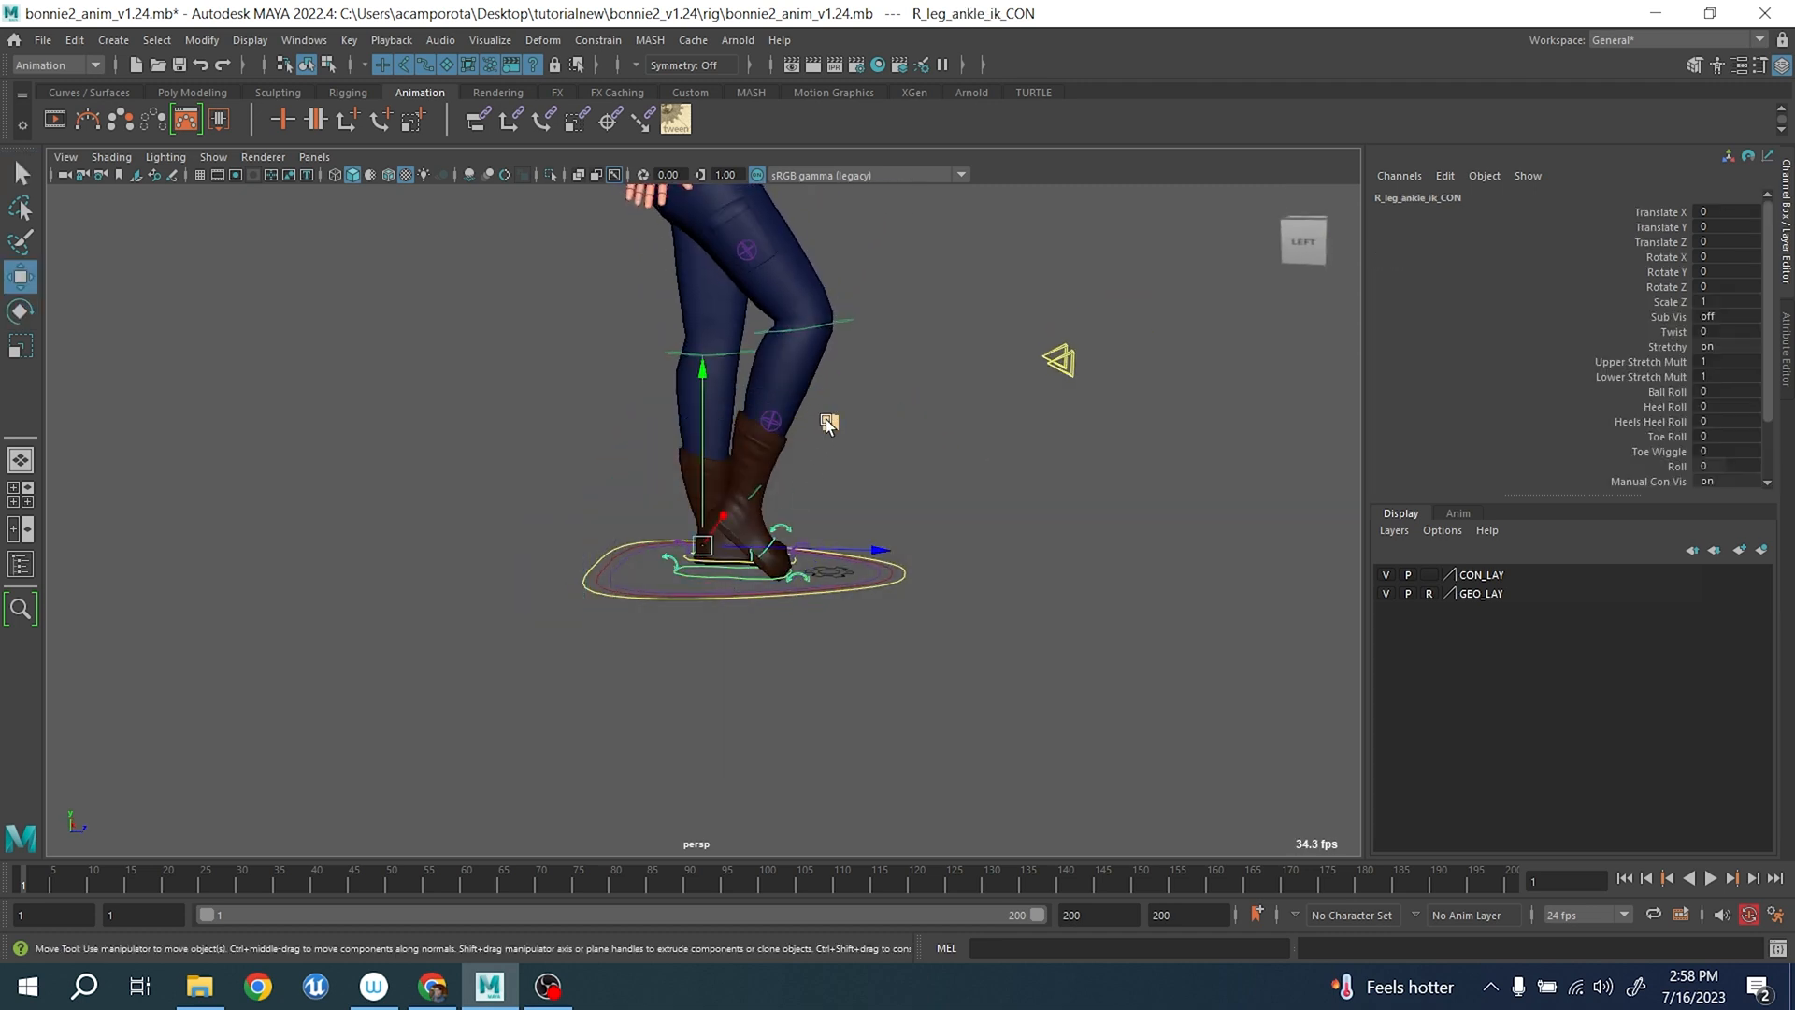
middle_drag(827, 419, 800, 671)
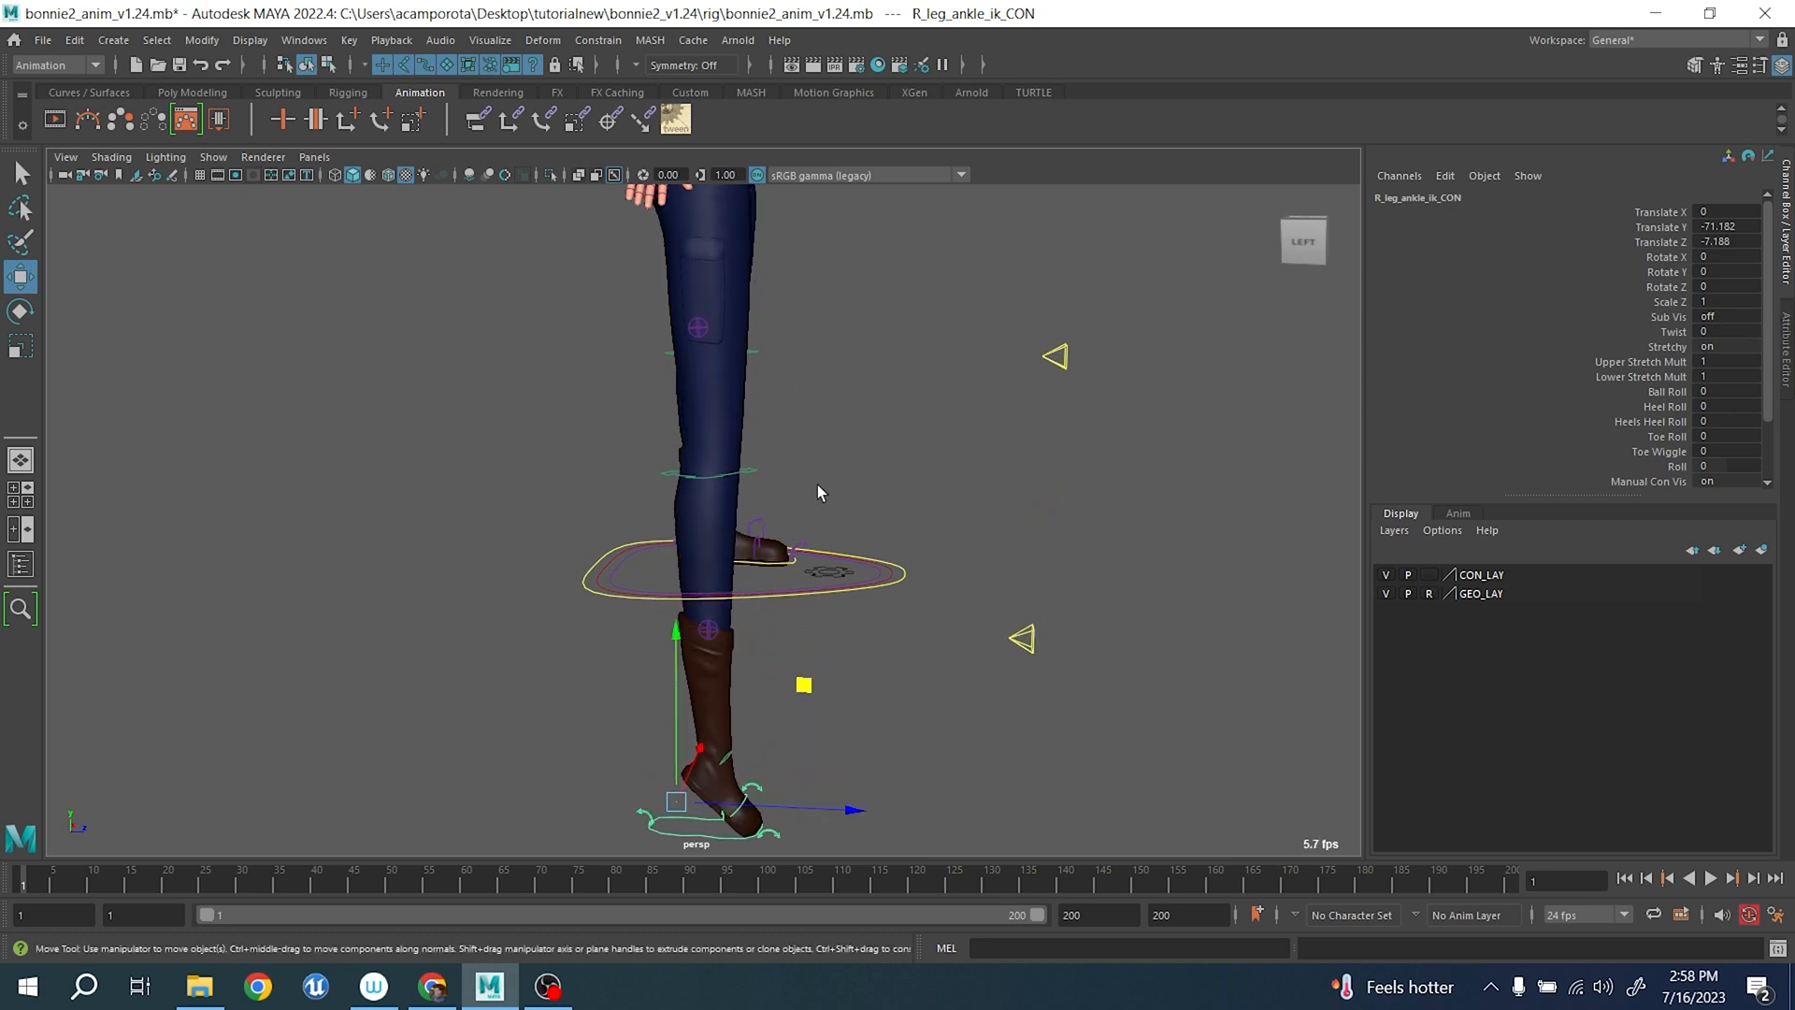
key(ctrl+z)
key(ctrl+z)
key(ctrl+z)
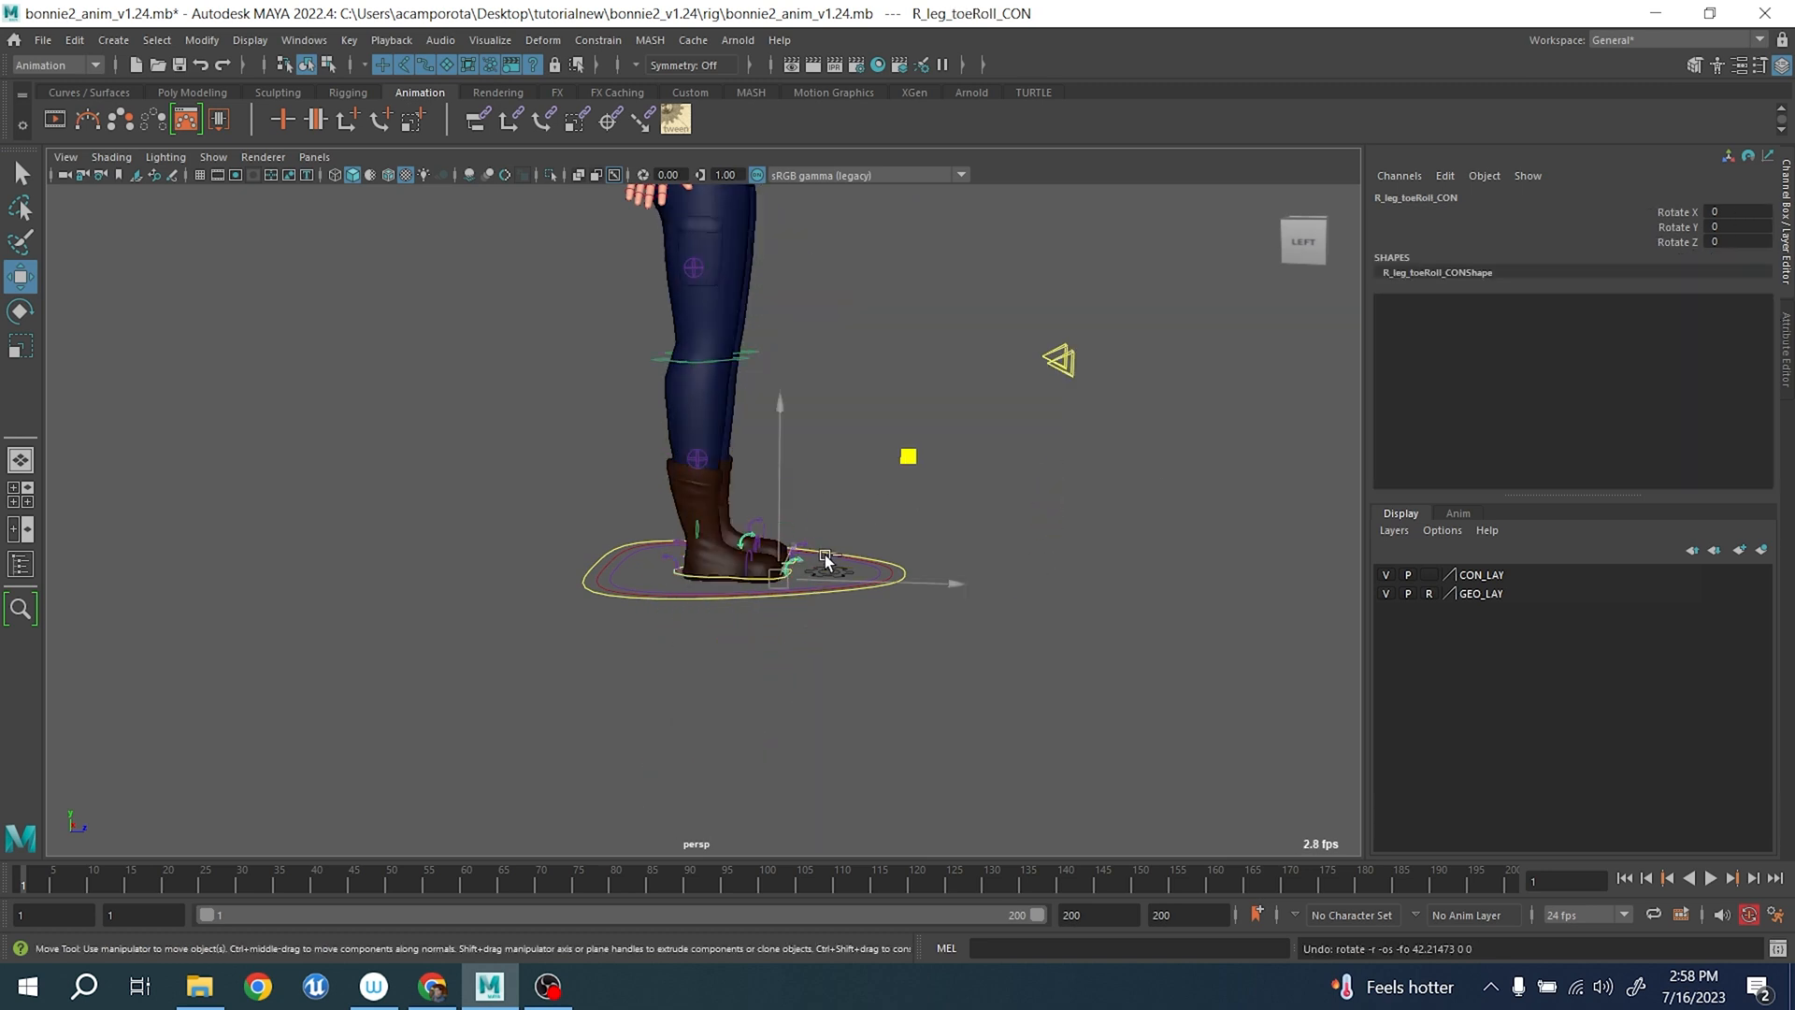
- Try moving the right leg's knee tweak control, undo the move and leave the Move tool
alt+drag(843, 549, 862, 389)
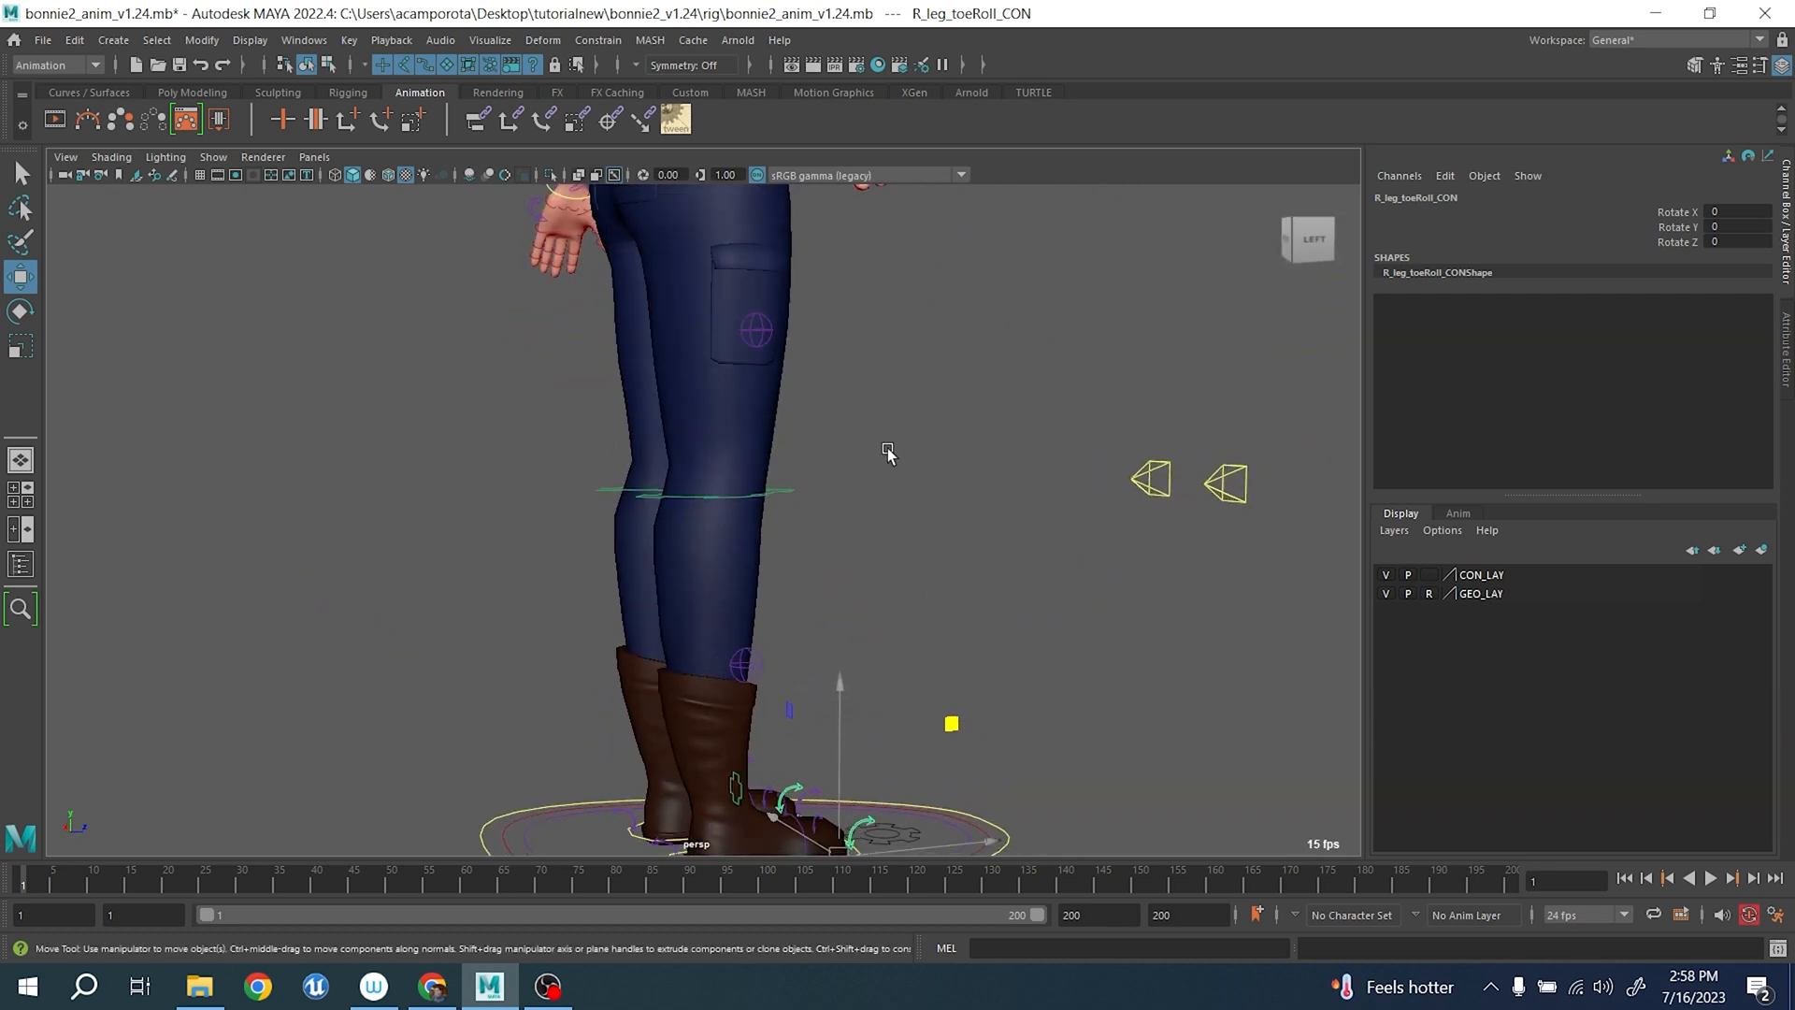
drag(903, 452, 772, 520)
alt+drag(776, 524, 840, 515)
scroll(831, 533, down, 4)
drag(842, 373, 946, 523)
key(ctrl+z)
alt+drag(964, 611, 791, 531)
scroll(788, 597, up, 4)
key(q)
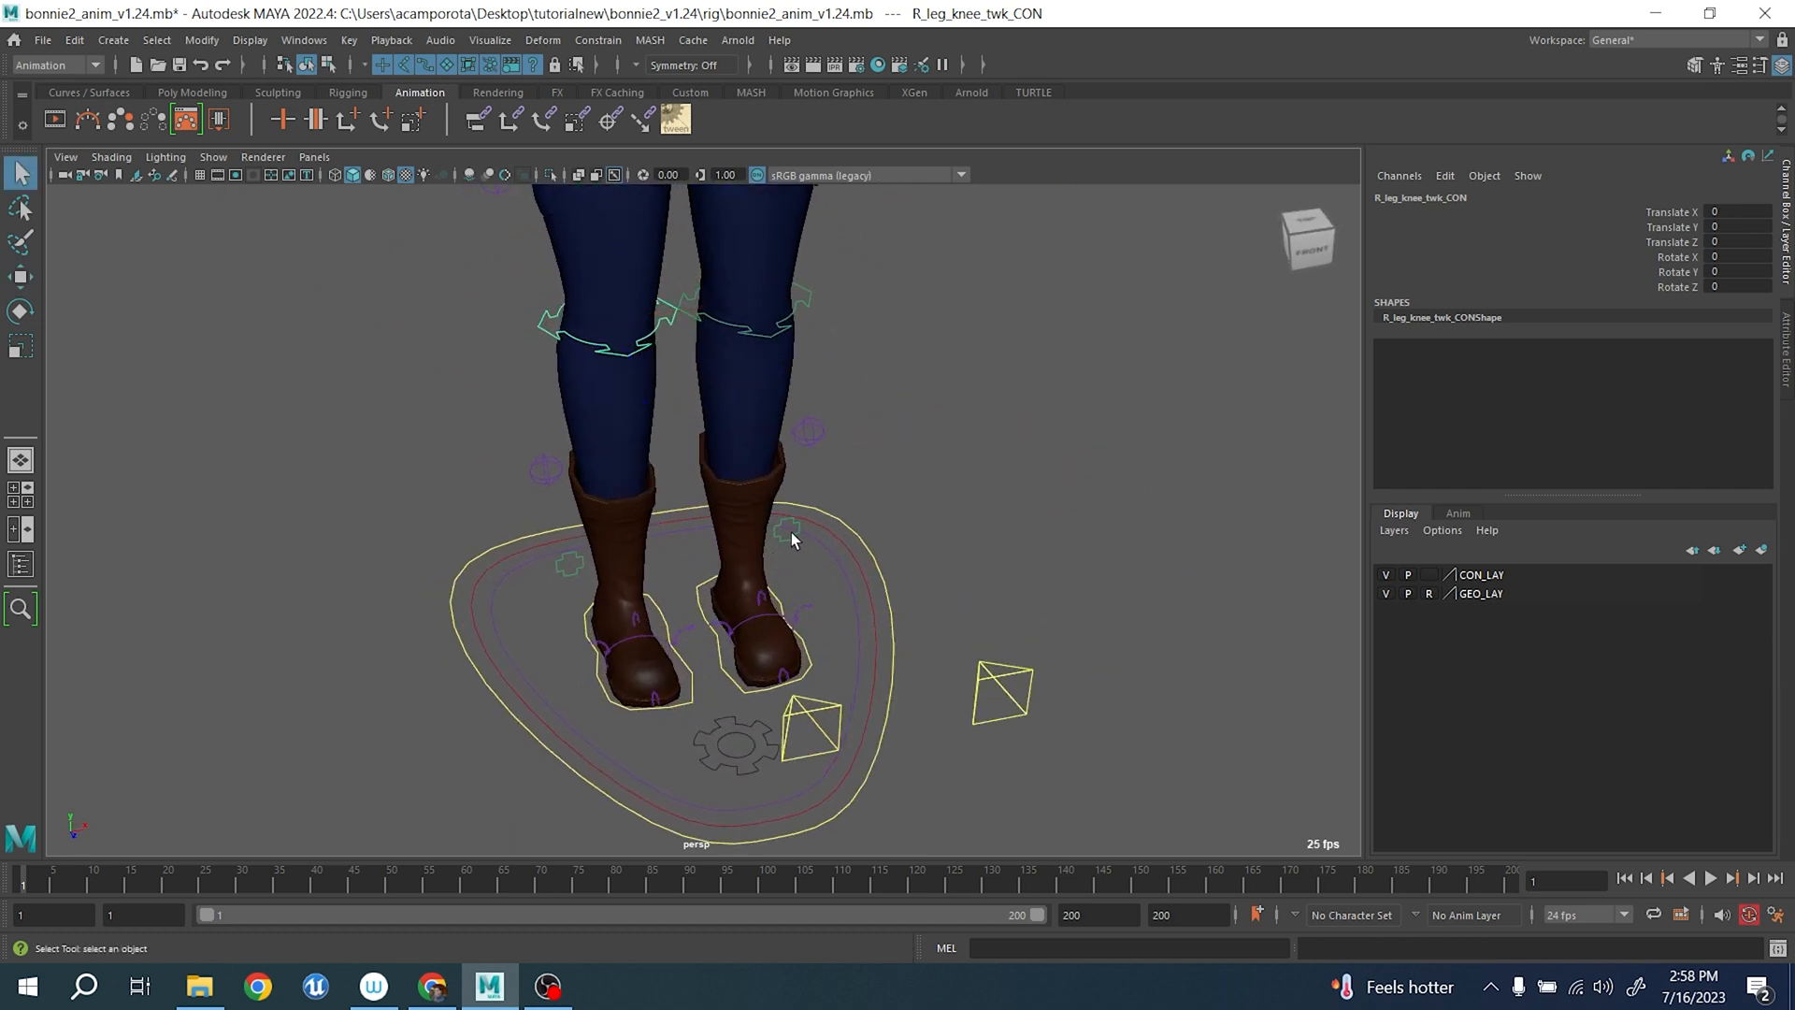
- Set the IK/FK attribute of the left leg's foot settings control to 1
click(788, 532)
click(1687, 302)
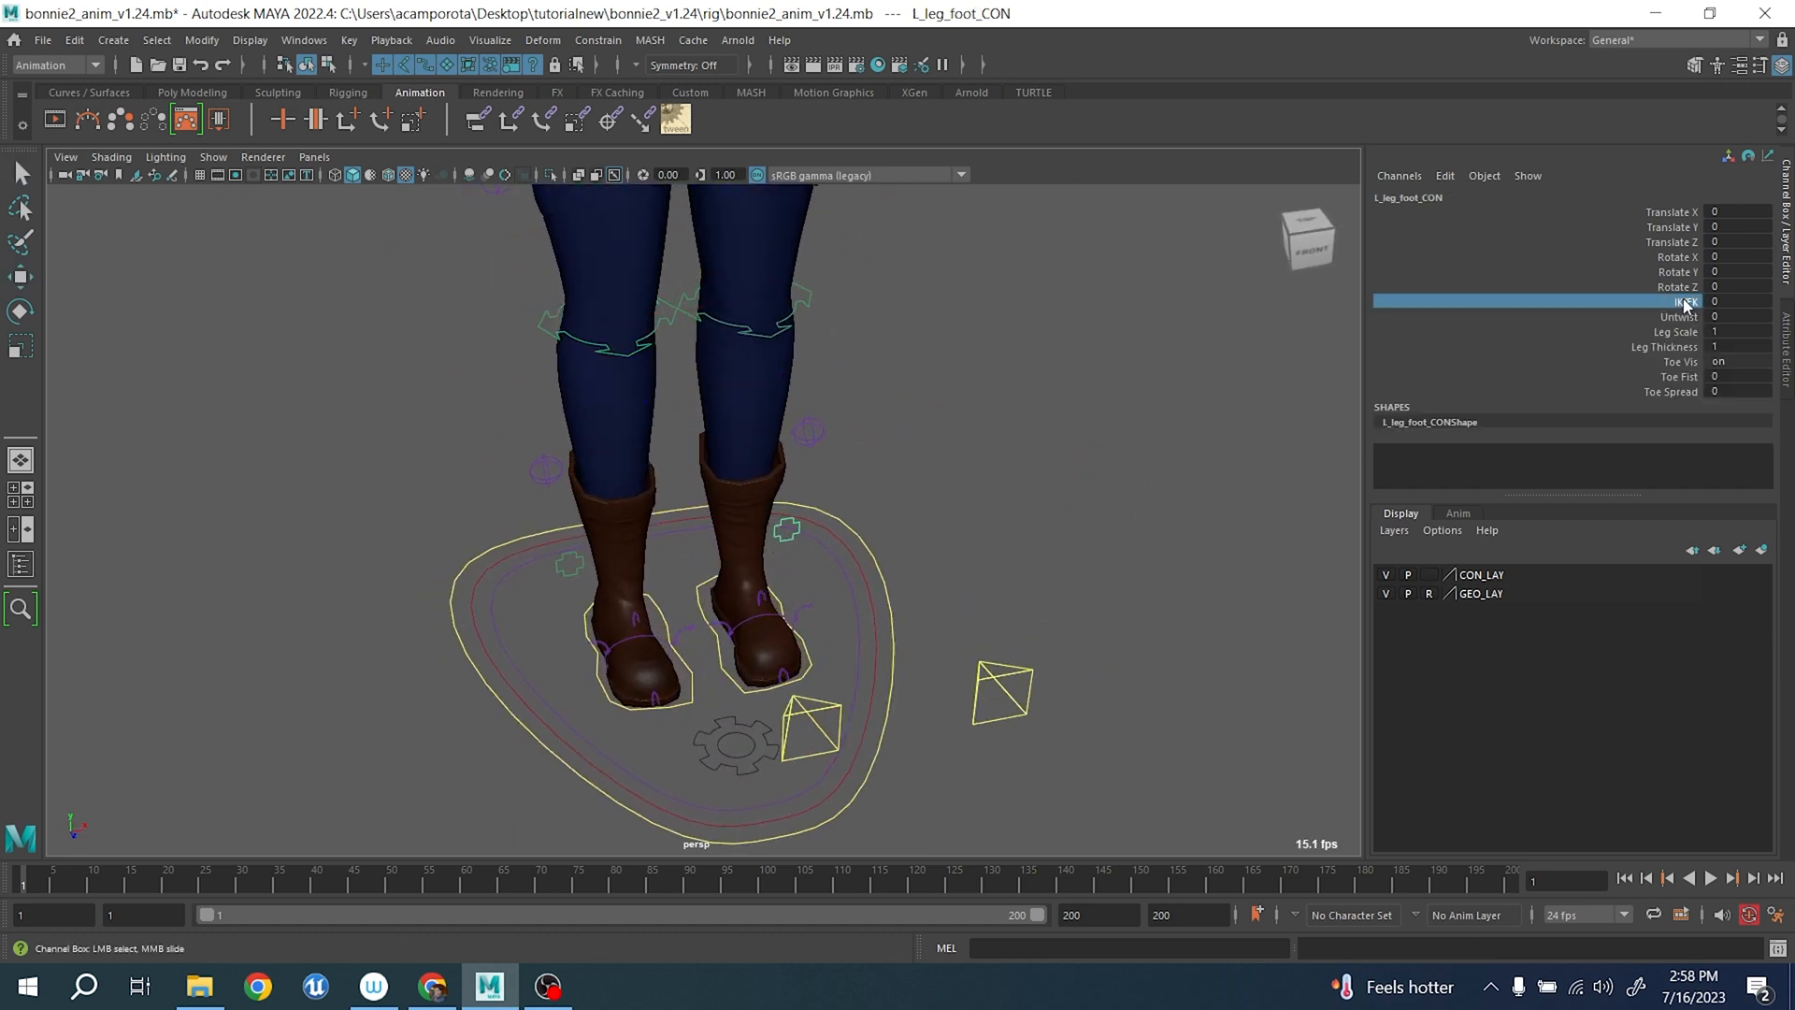
middle_drag(976, 345, 1374, 338)
alt+drag(993, 363, 802, 366)
scroll(872, 411, down, 5)
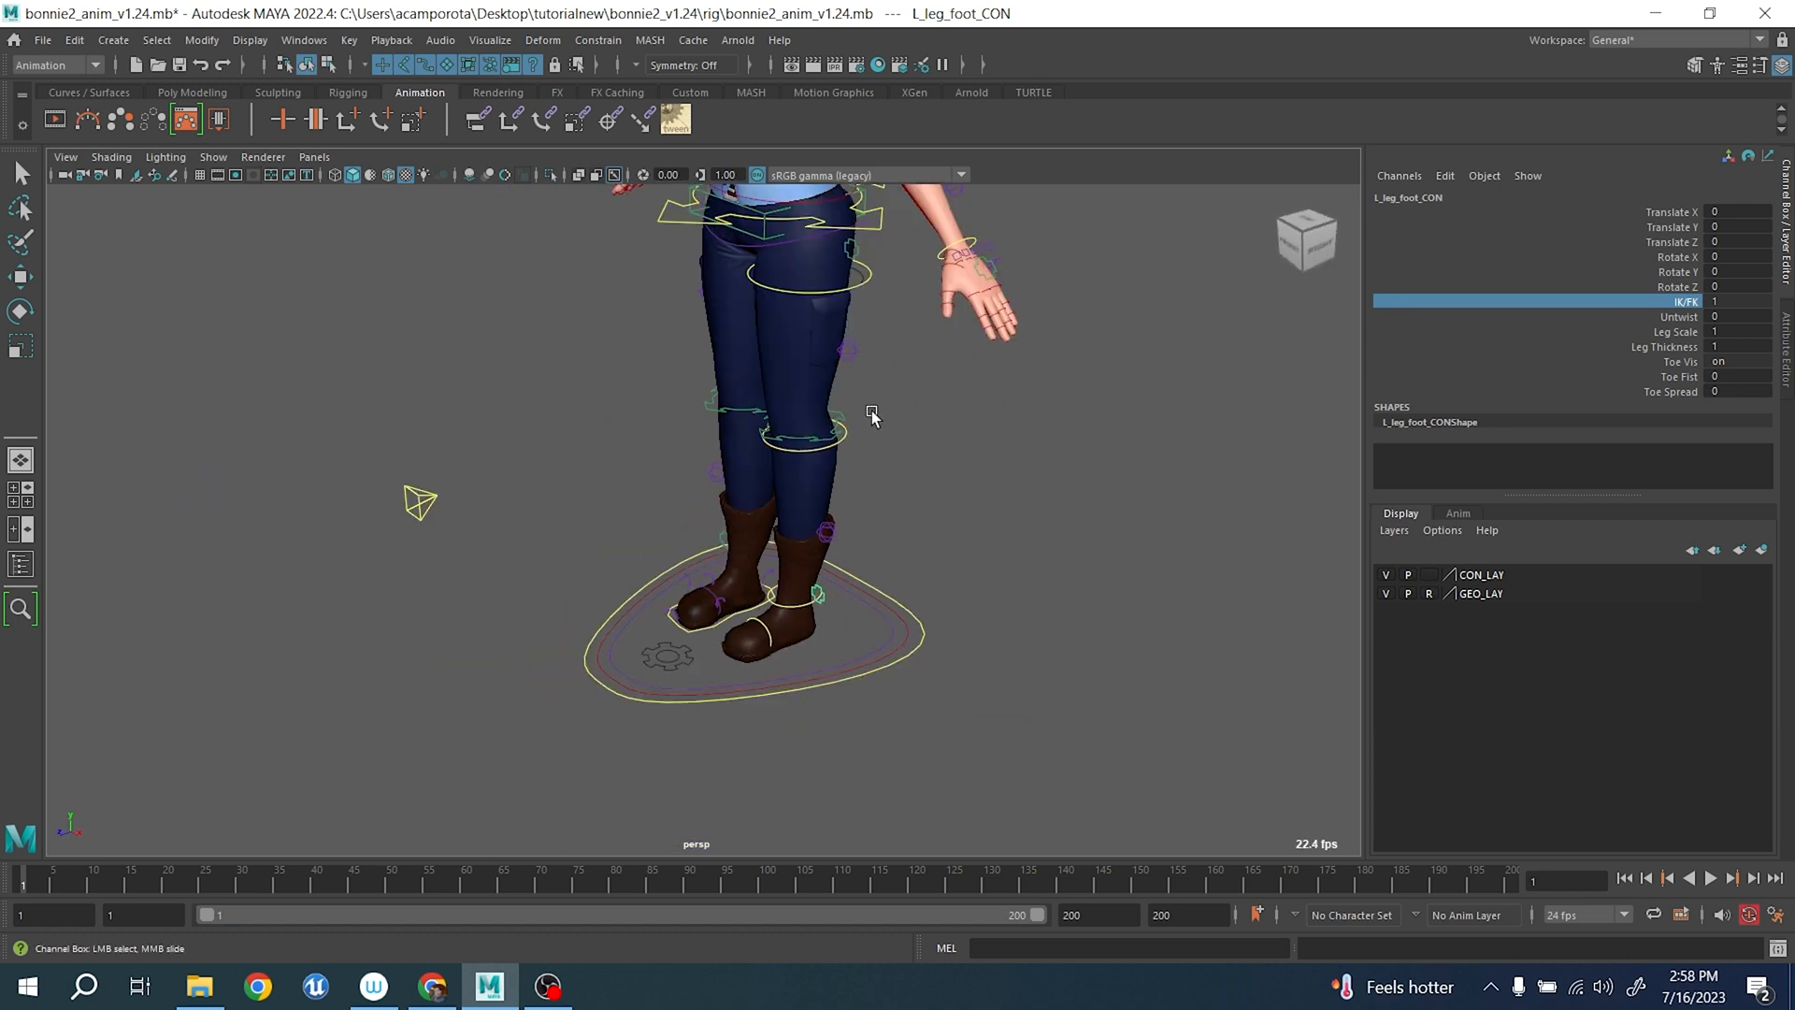
- Bend the left lower leg backward by rotating the left knee's FK control
click(819, 448)
click(725, 406)
key(e)
drag(681, 374, 536, 402)
key(q)
- Try moving the left knee tweak control on the bent leg, and undo the move and the FK knee rotation
click(775, 460)
key(w)
key(ctrl+z)
key(ctrl+z)
key(ctrl+z)
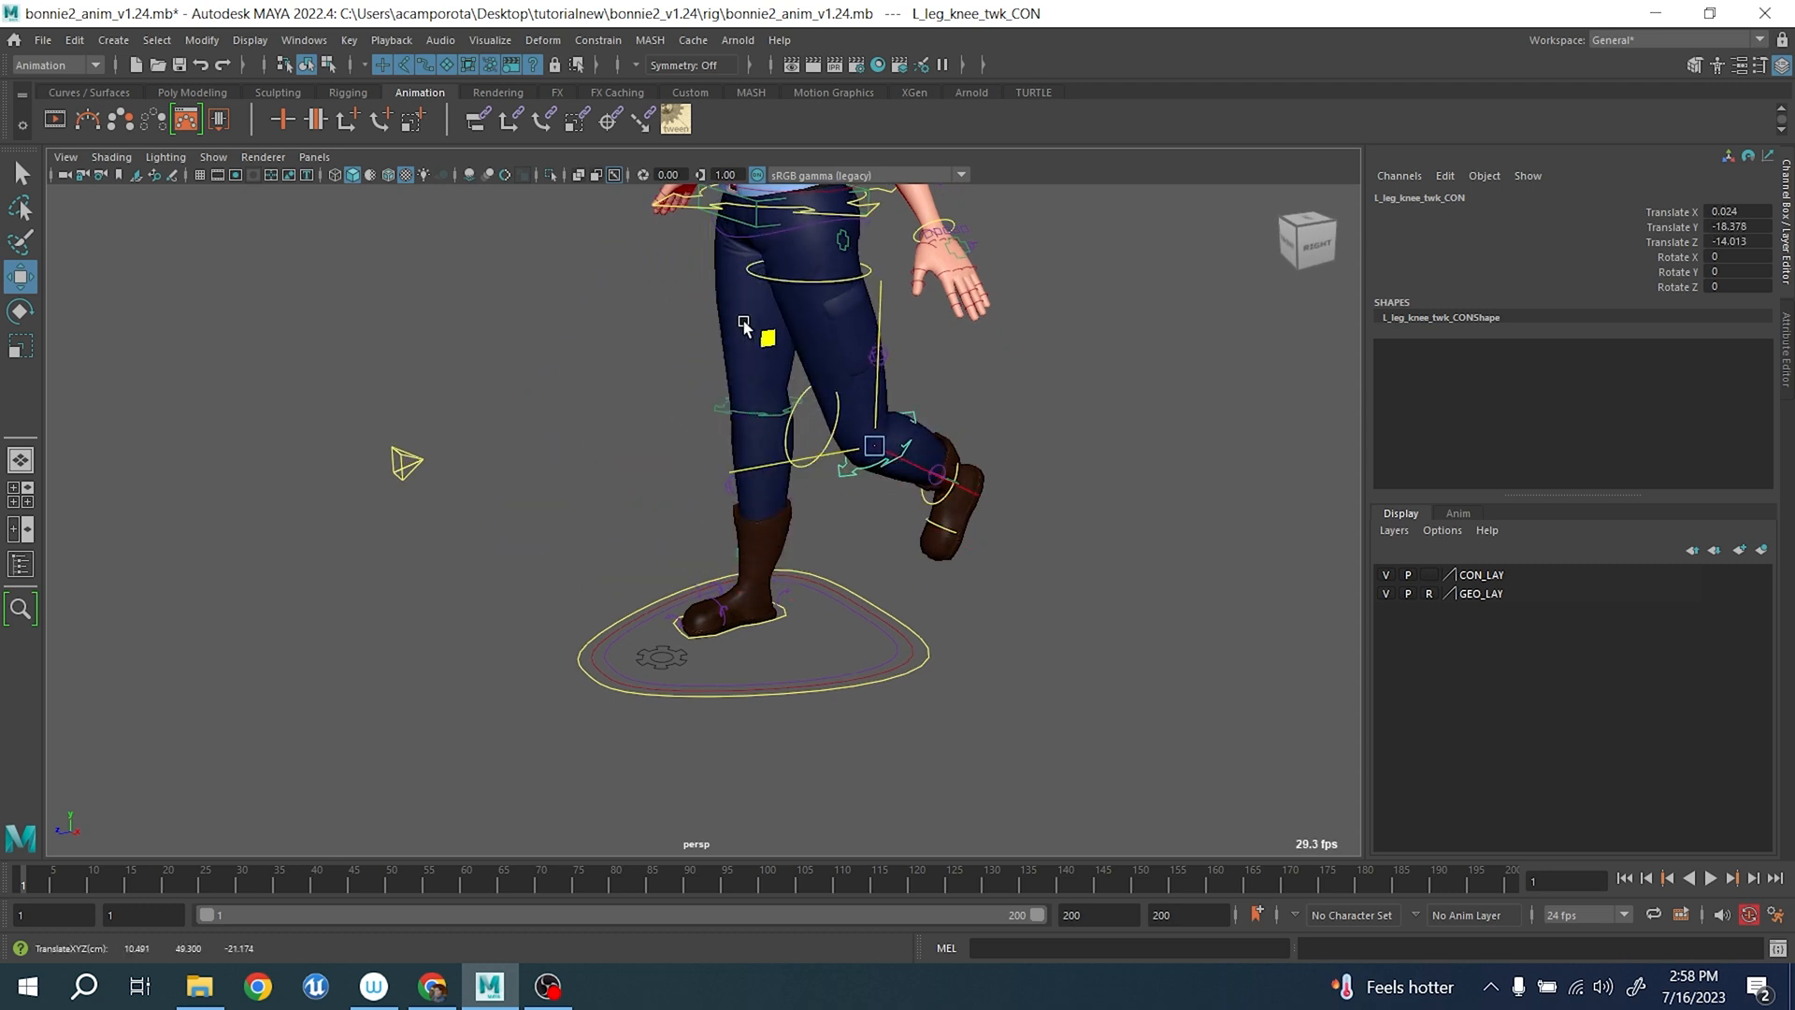
- Try moving the right knee tweak control forward and down in the side view and undo the move
mouse_move(872, 479)
alt+mouse_down()
mouse_move(874, 496)
mouse_move(868, 481)
alt+mouse_up()
scroll(725, 440, up, 5)
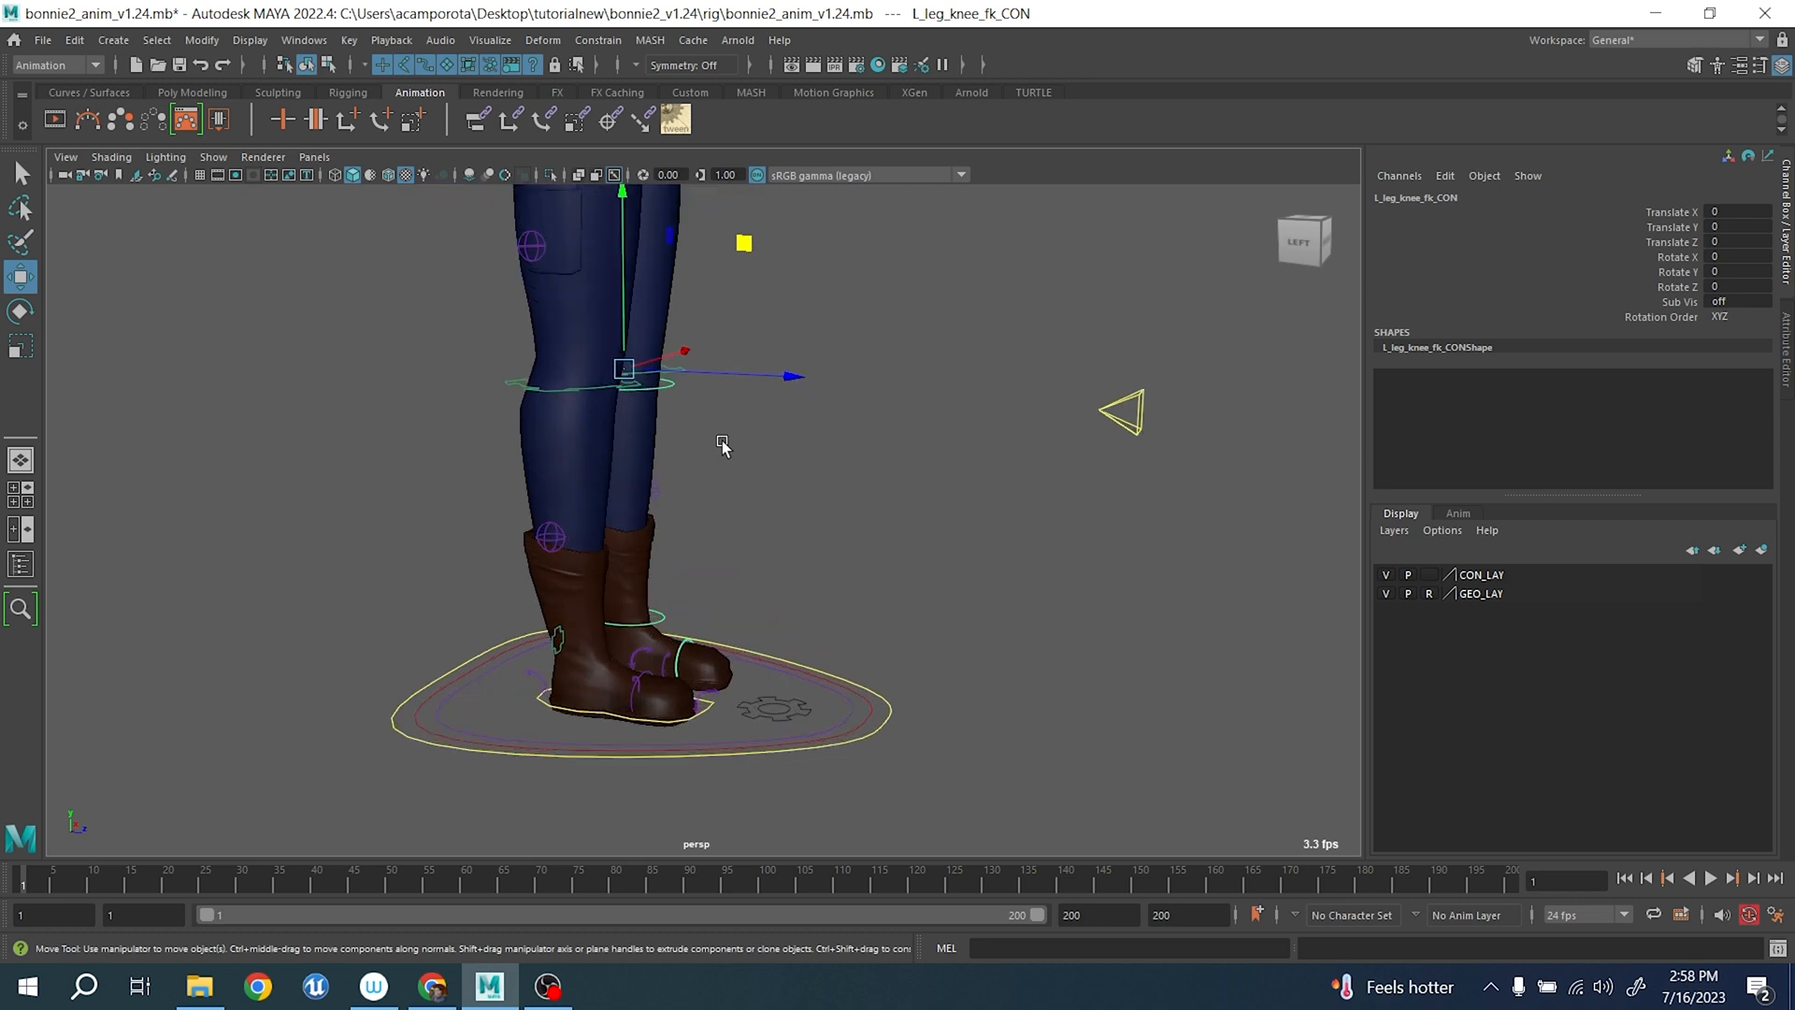
click(666, 479)
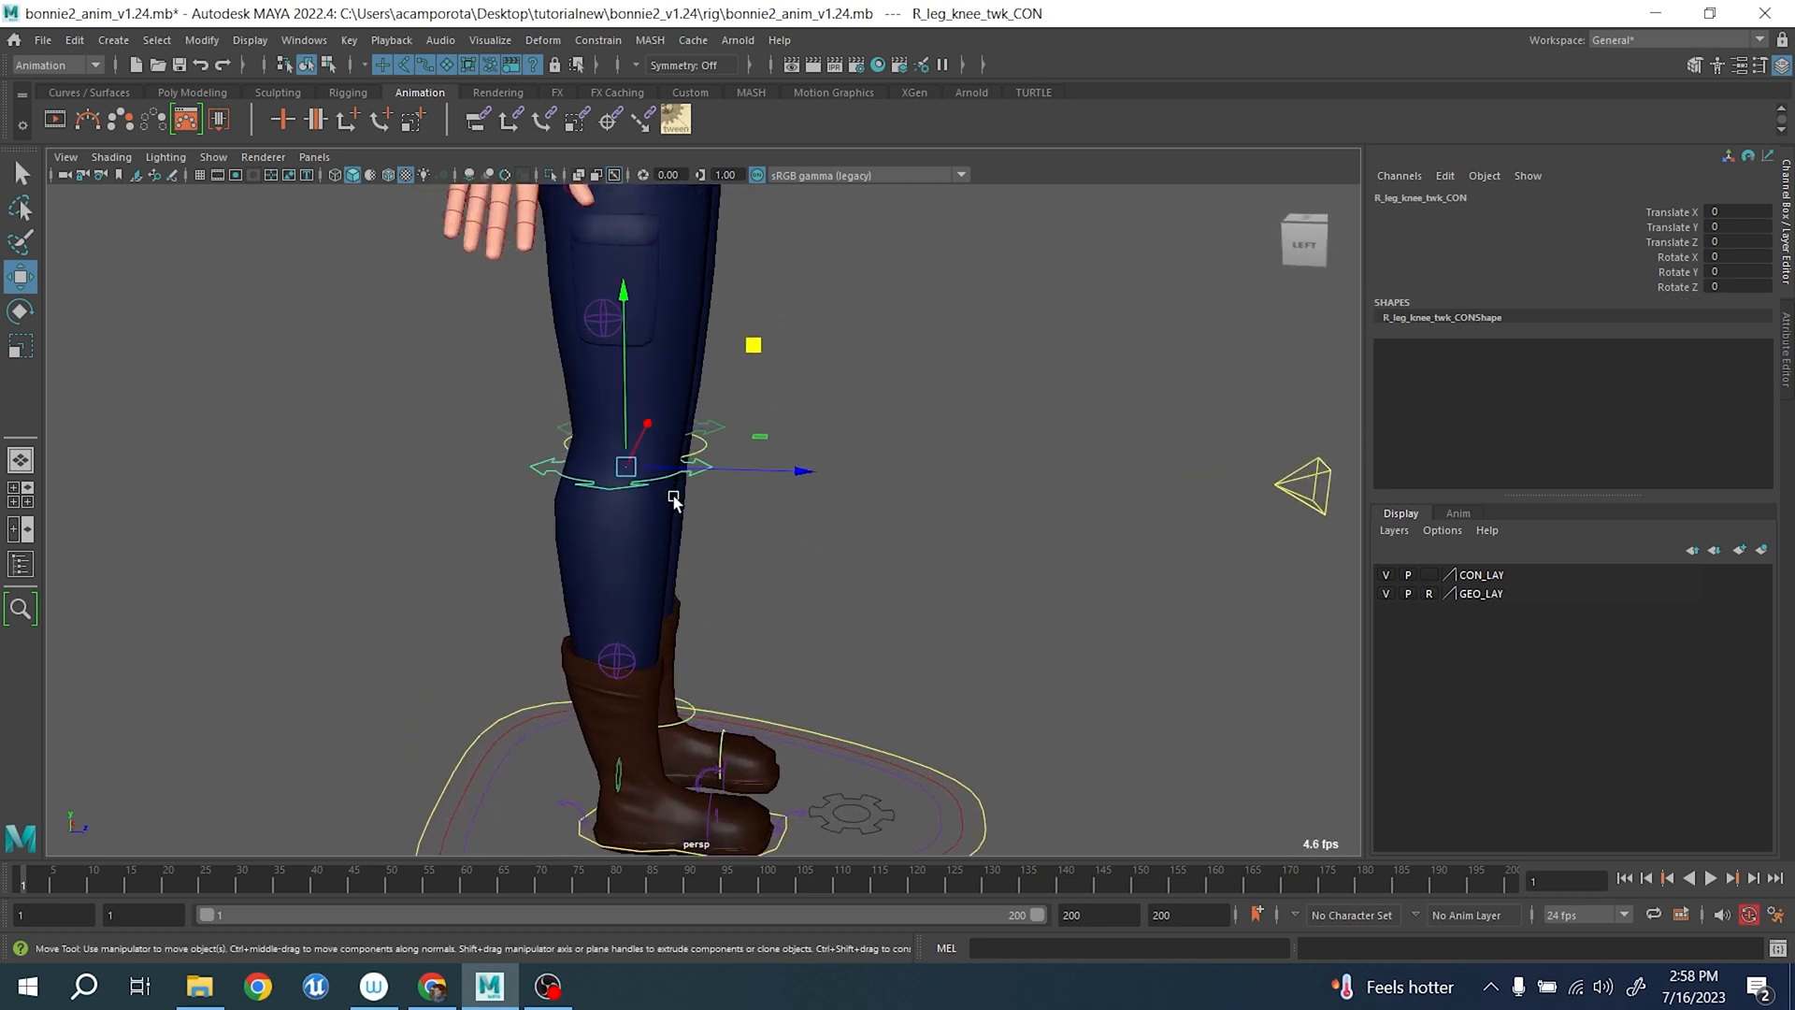
alt+drag(667, 487, 721, 442)
drag(761, 327, 829, 383)
key(ctrl+z)
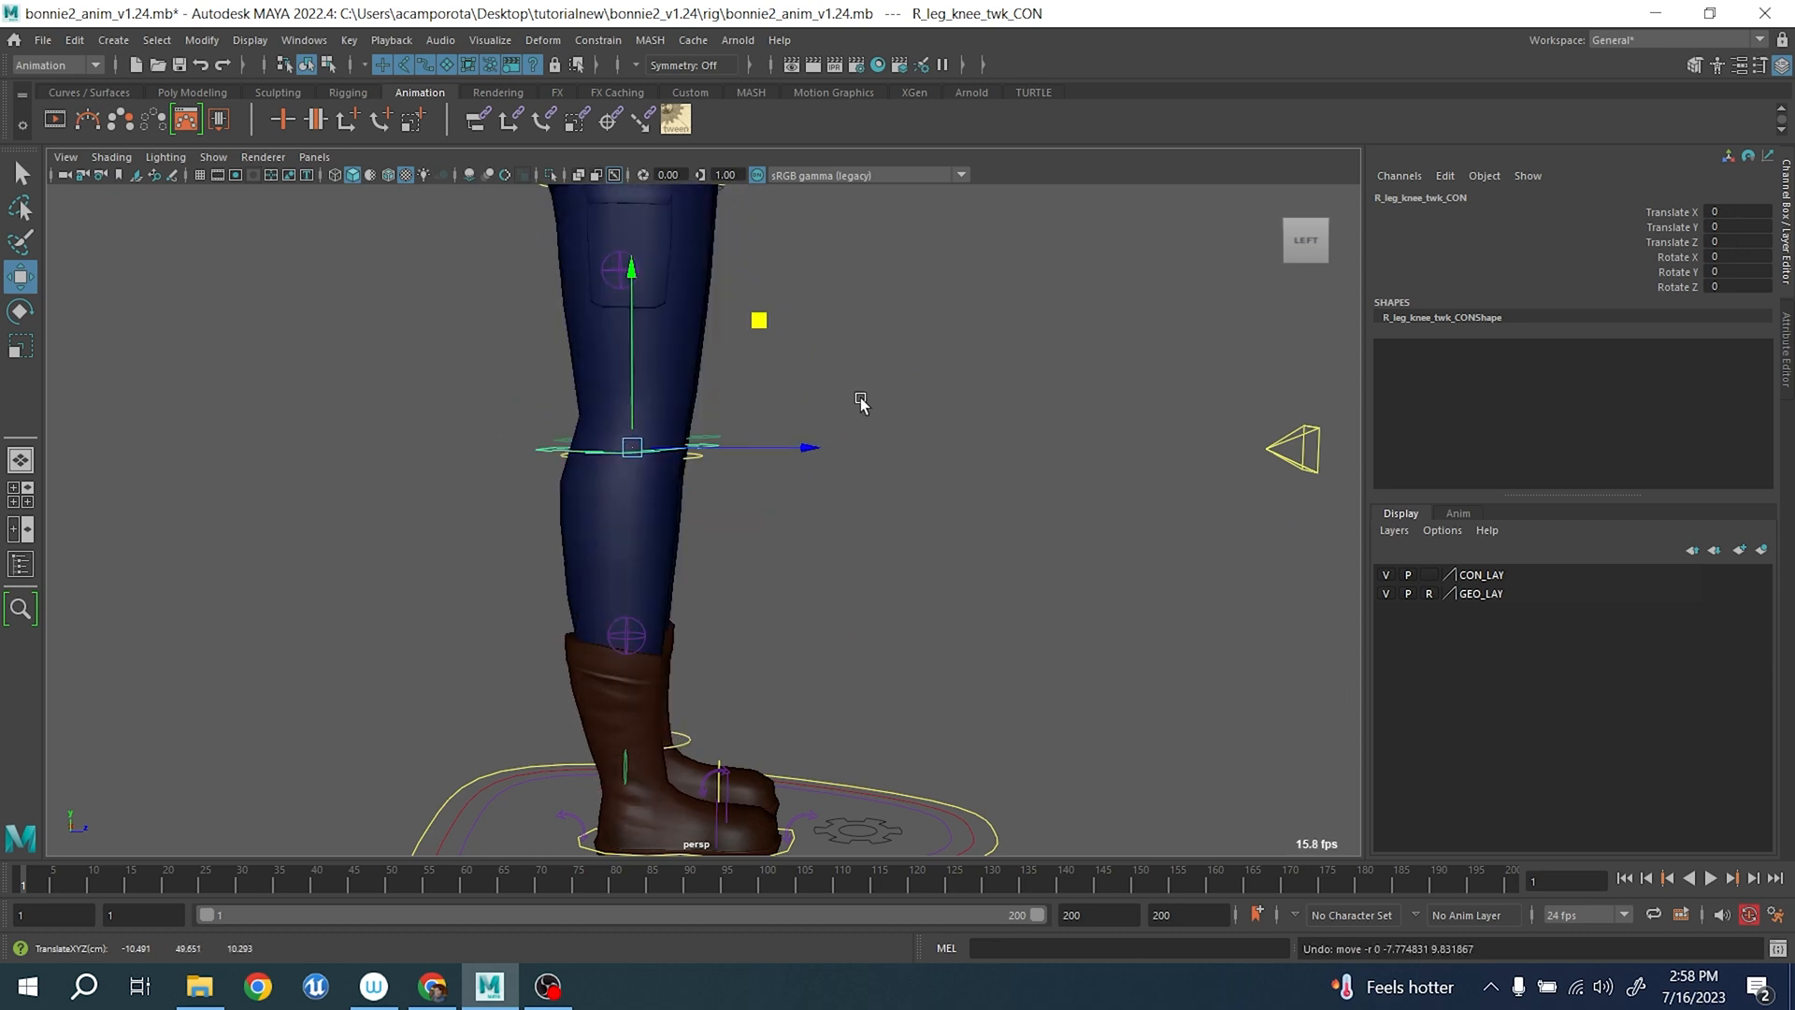
- Try shifting the right knee tweak control about 2.4 units along X in the front view
scroll(861, 399, down, 4)
alt+drag(891, 449, 851, 464)
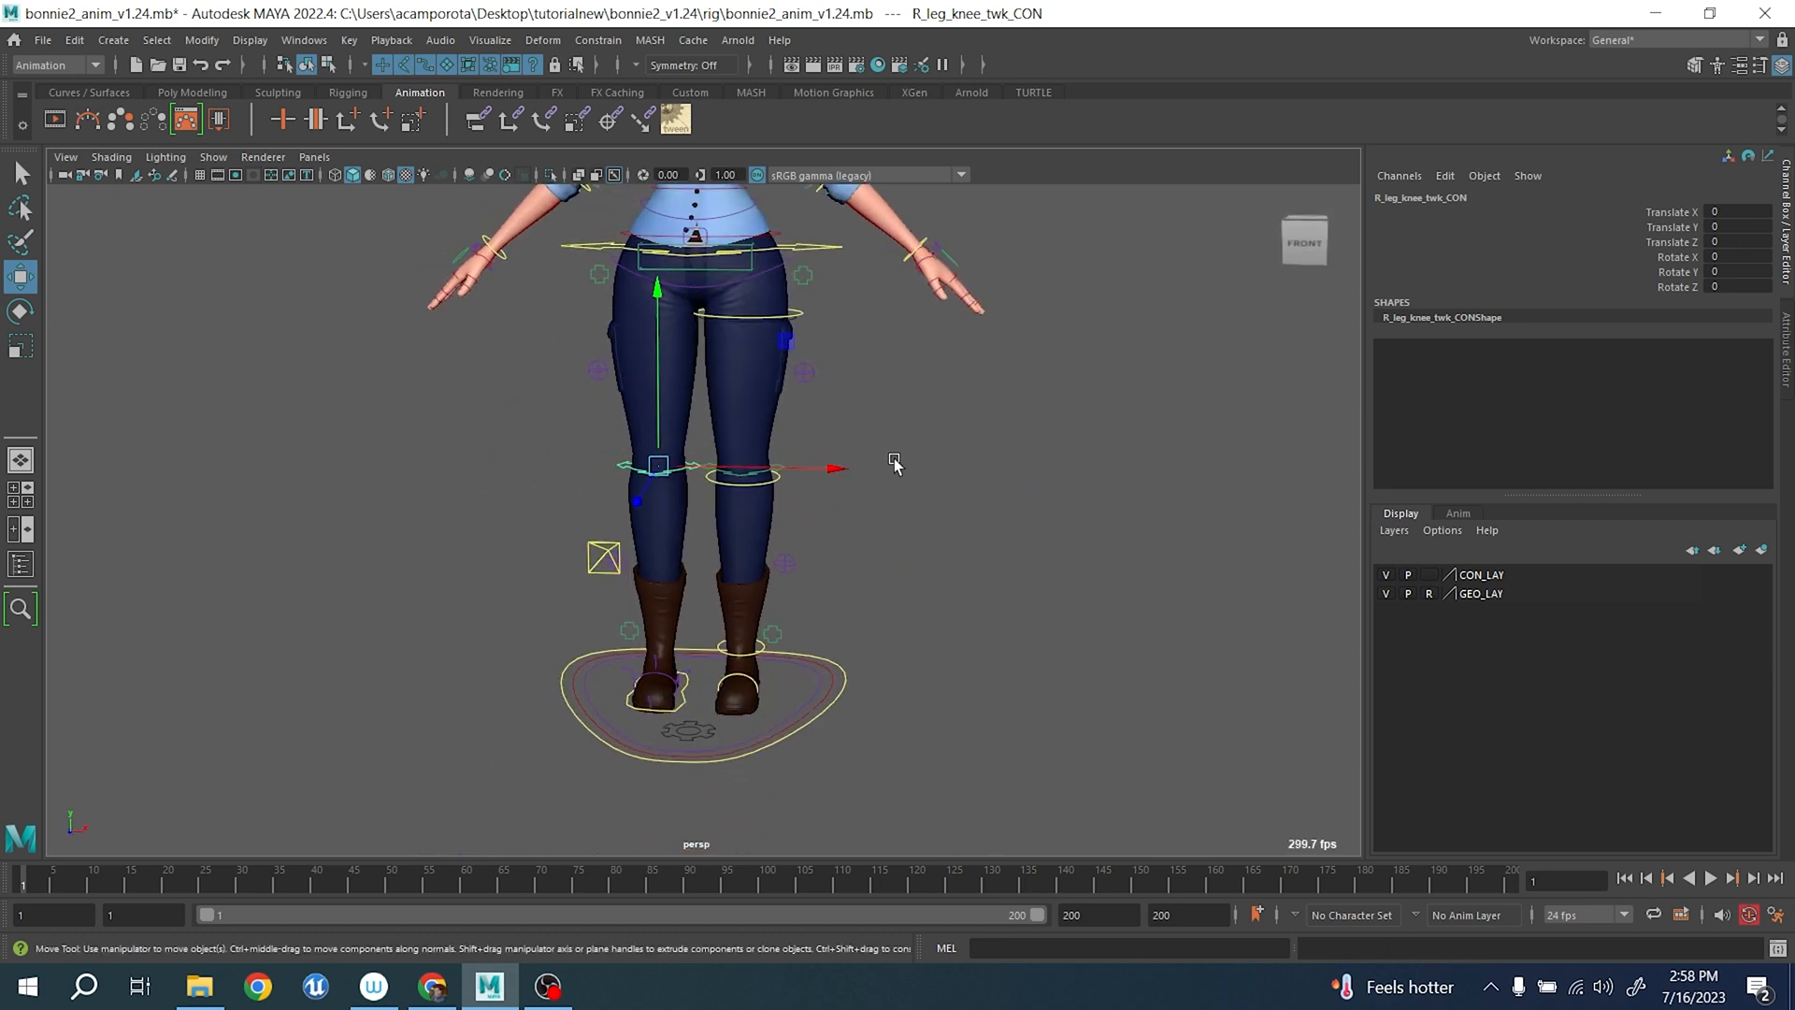
scroll(896, 461, up, 2)
alt+middle_drag(904, 446, 932, 482)
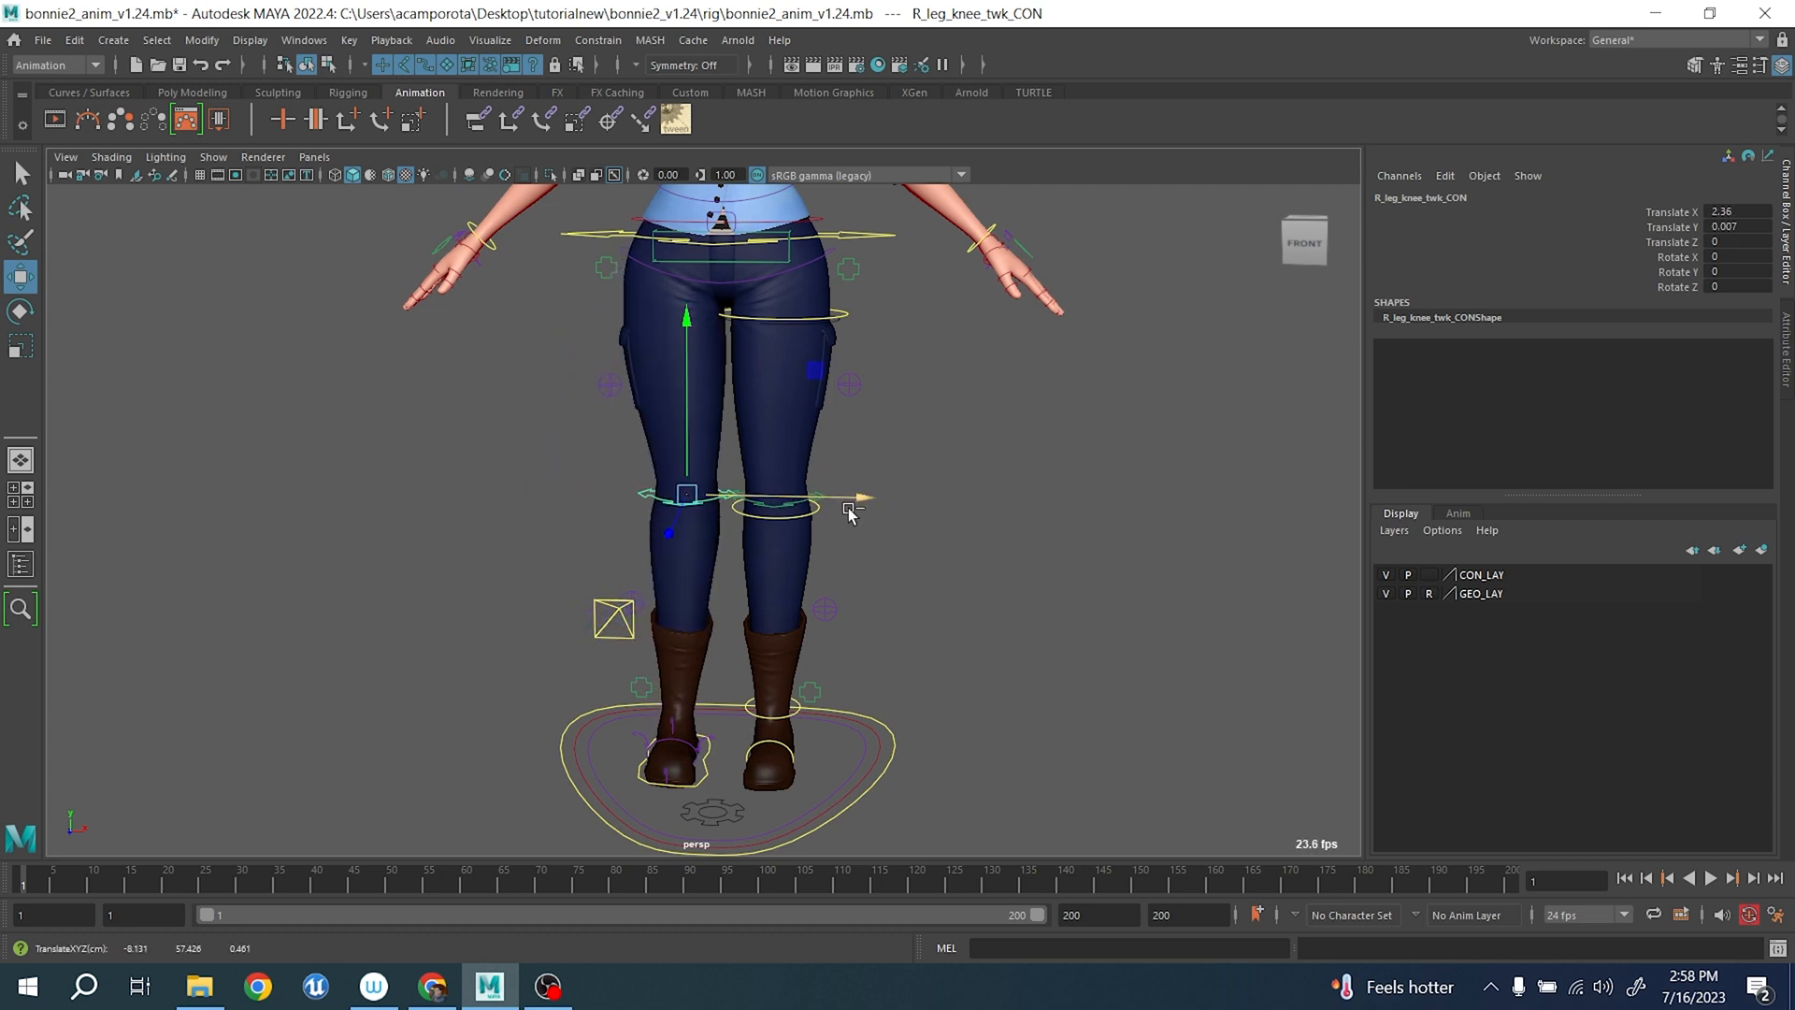
- Try moving the right lower leg's mid rib control about 10 units outward to curve the shin
alt+drag(735, 531, 659, 535)
scroll(655, 561, up, 3)
click(600, 592)
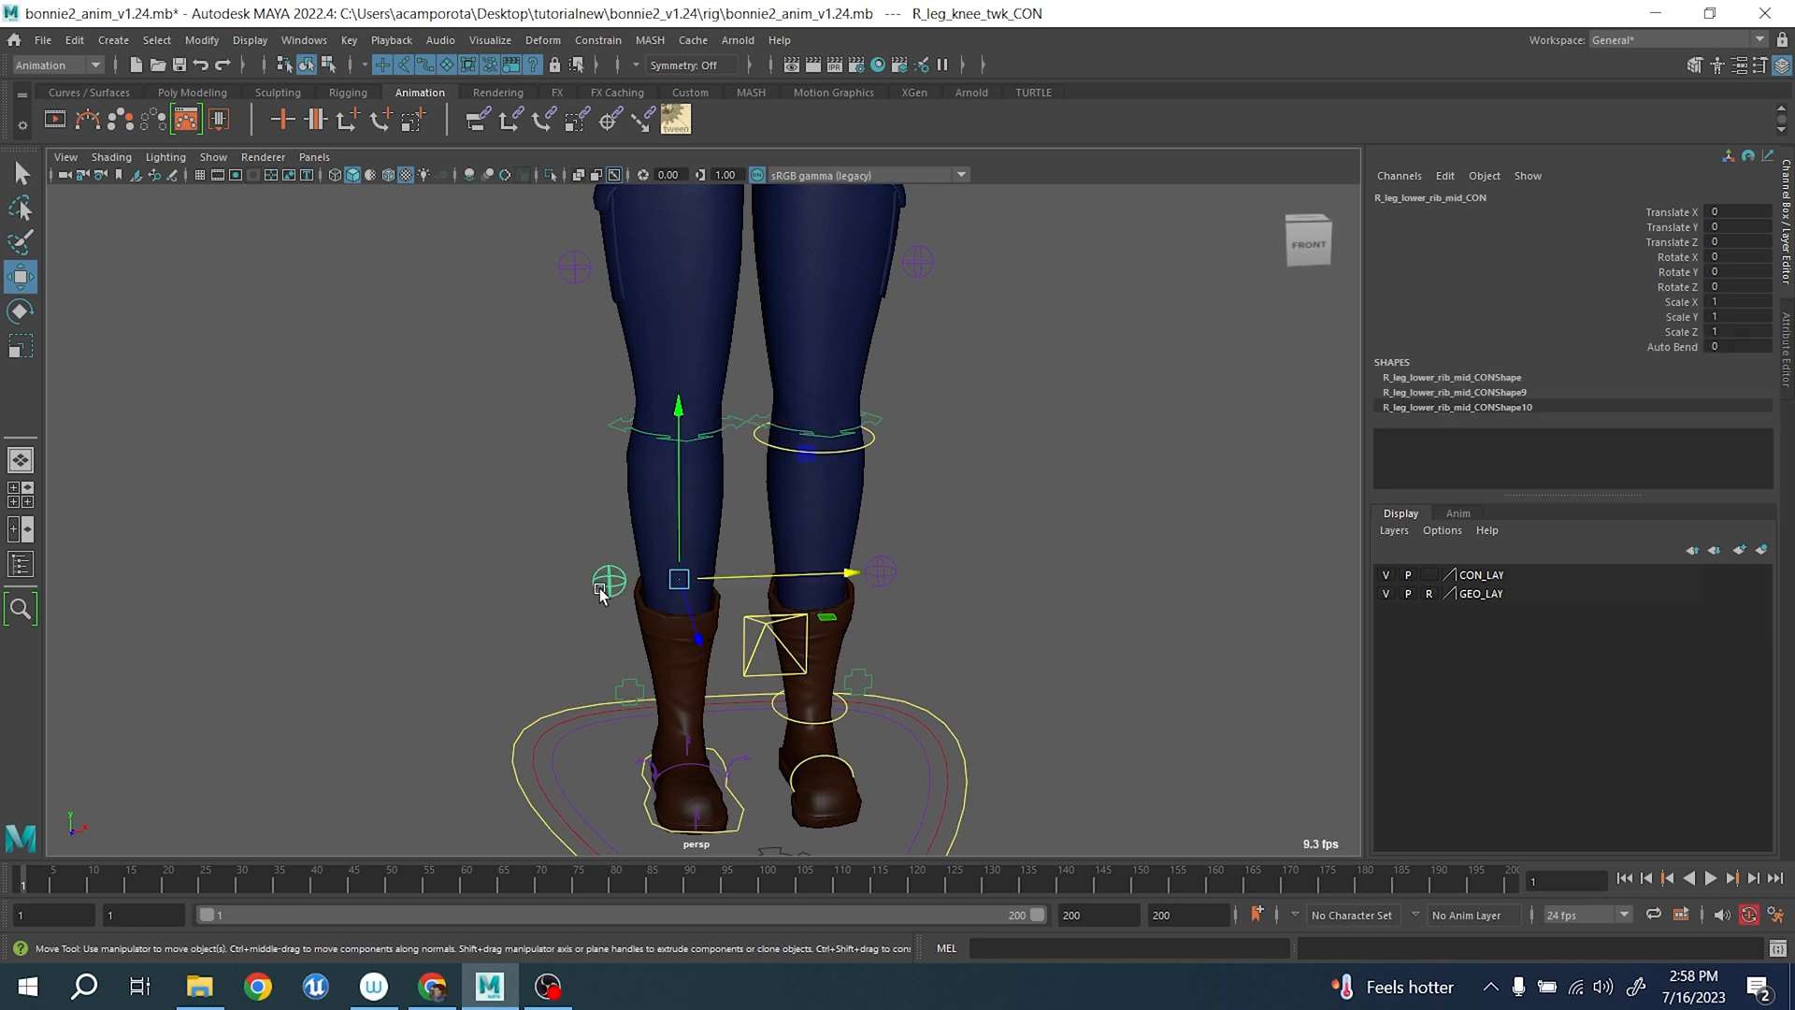
alt+drag(776, 587, 816, 483)
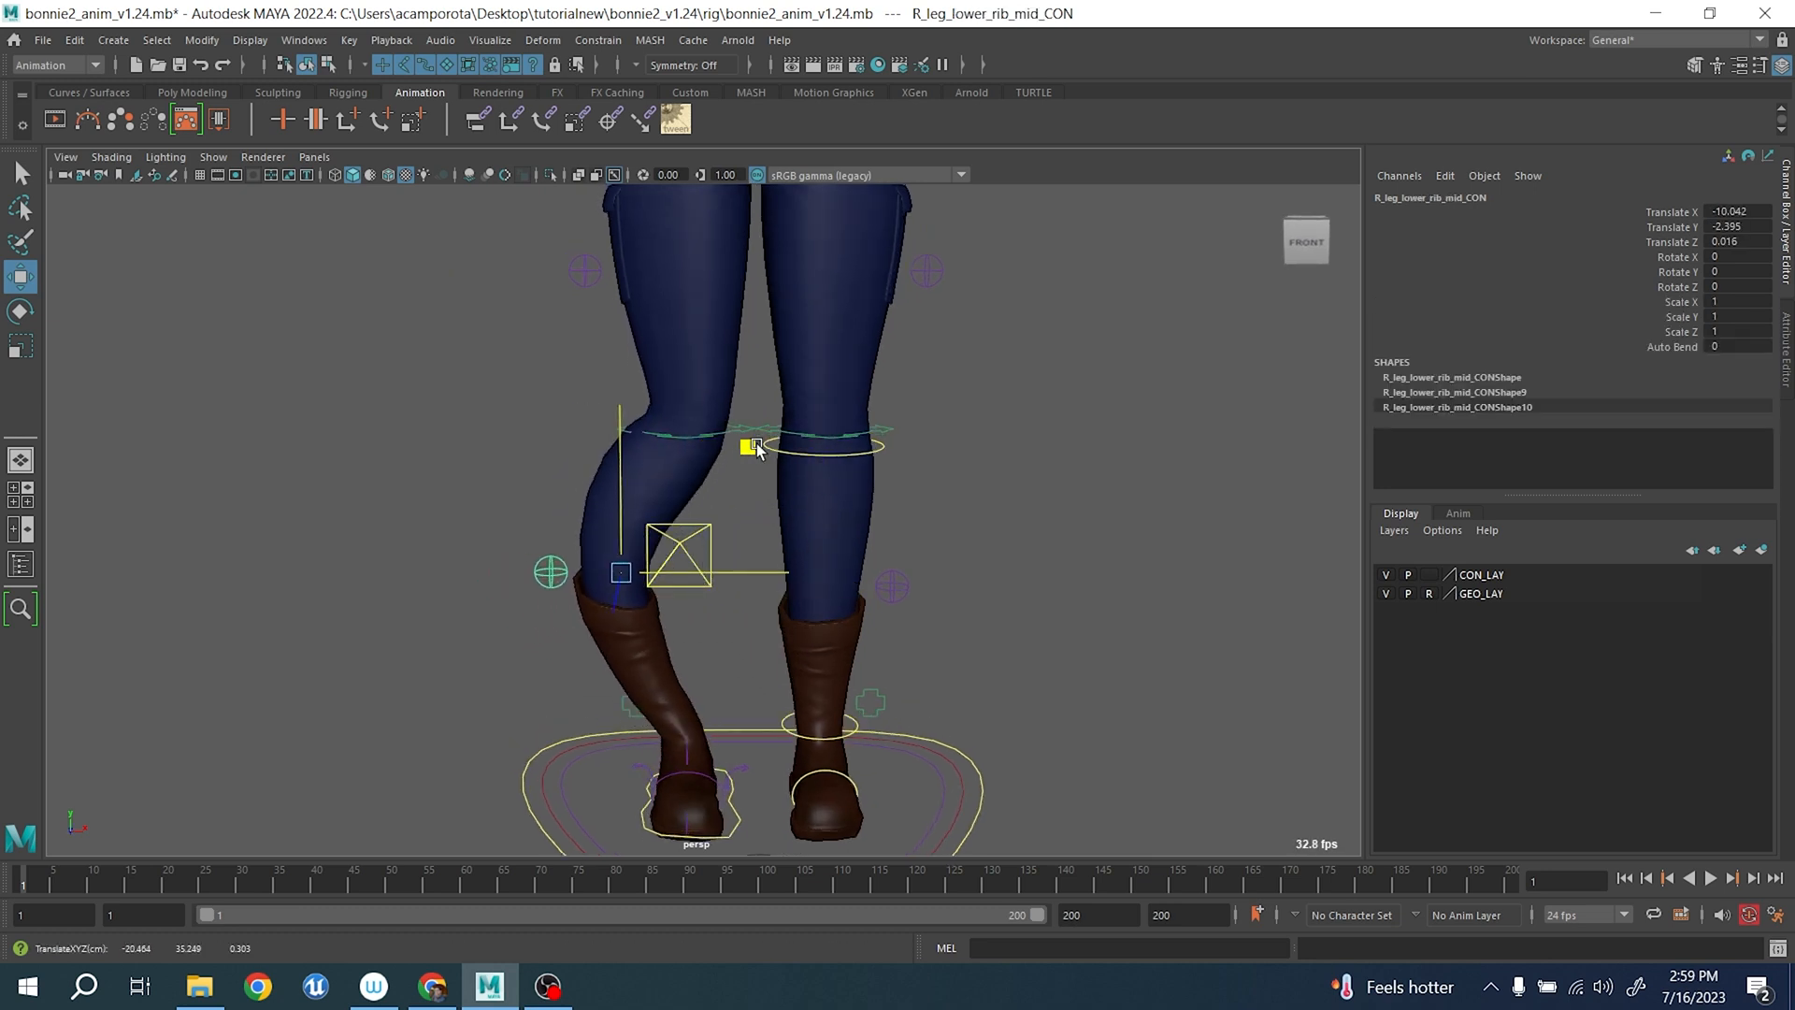
- Select the right lower leg's rib base control inside the knee using wireframe display, and restore the textured shaded display
alt+drag(603, 558, 816, 534)
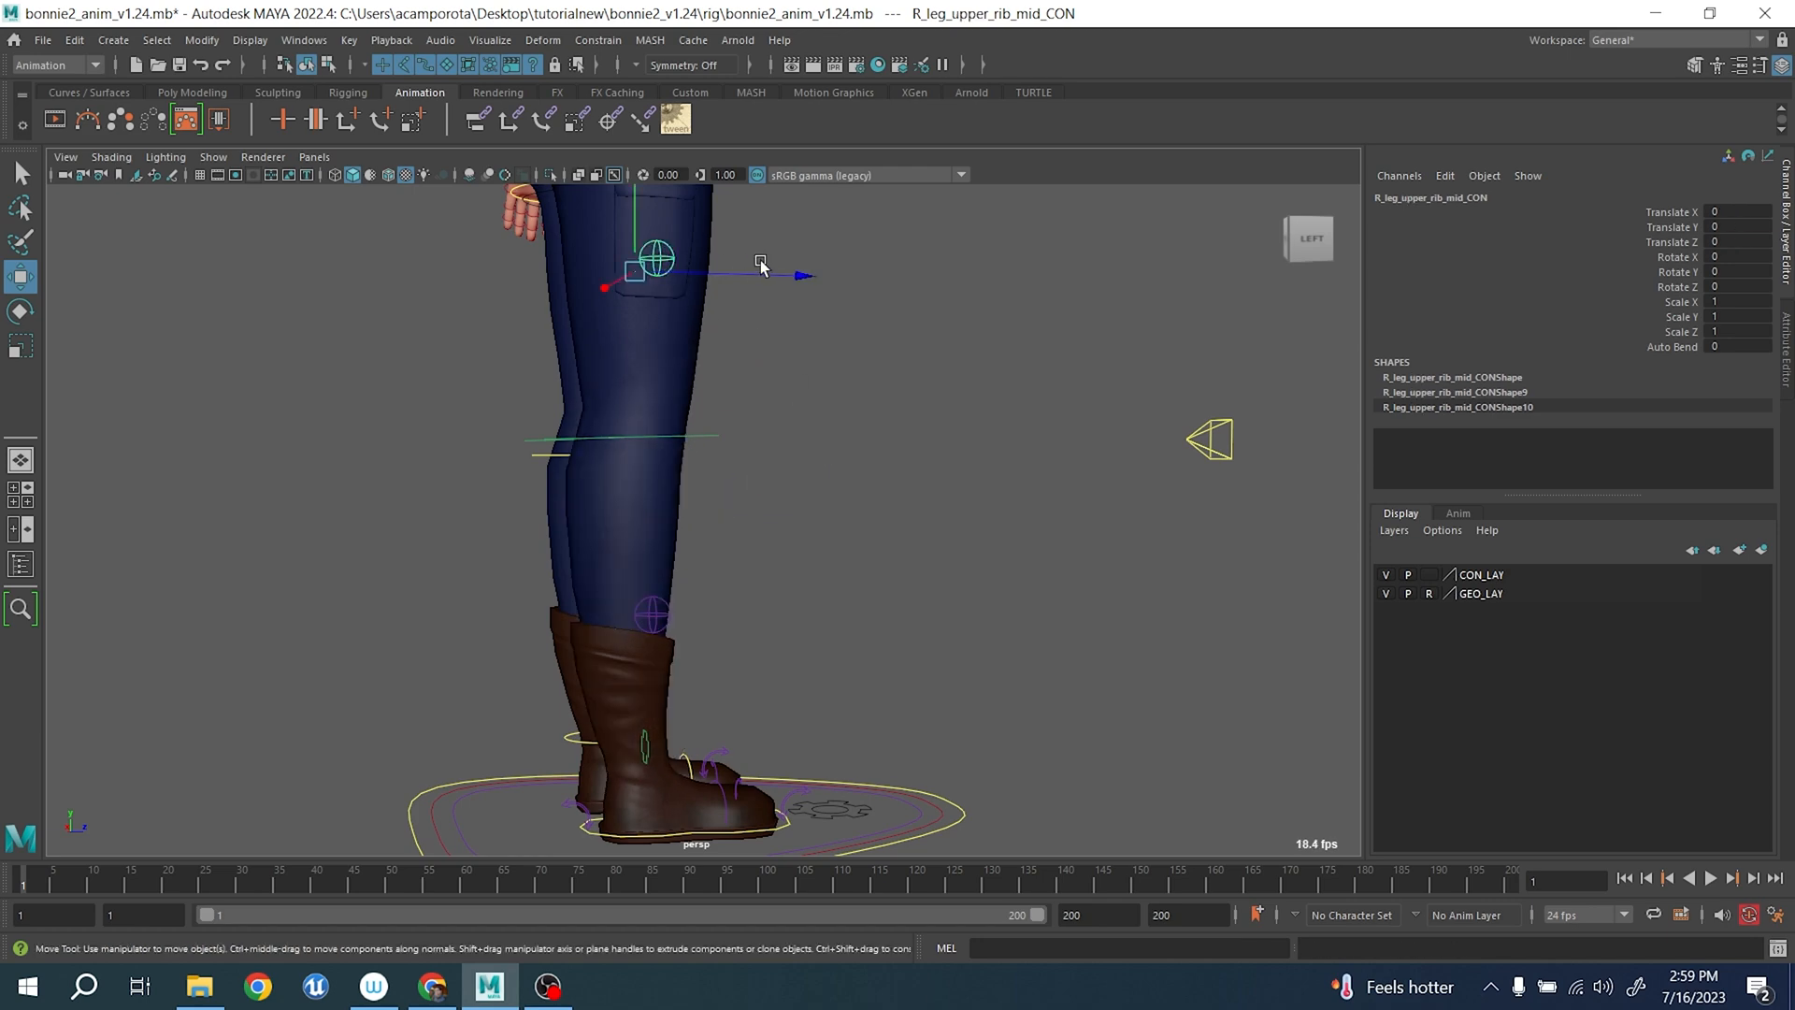
alt+middle_drag(762, 266, 771, 448)
alt+drag(756, 380, 816, 598)
key(4)
scroll(815, 689, up, 3)
alt+middle_drag(802, 730, 898, 521)
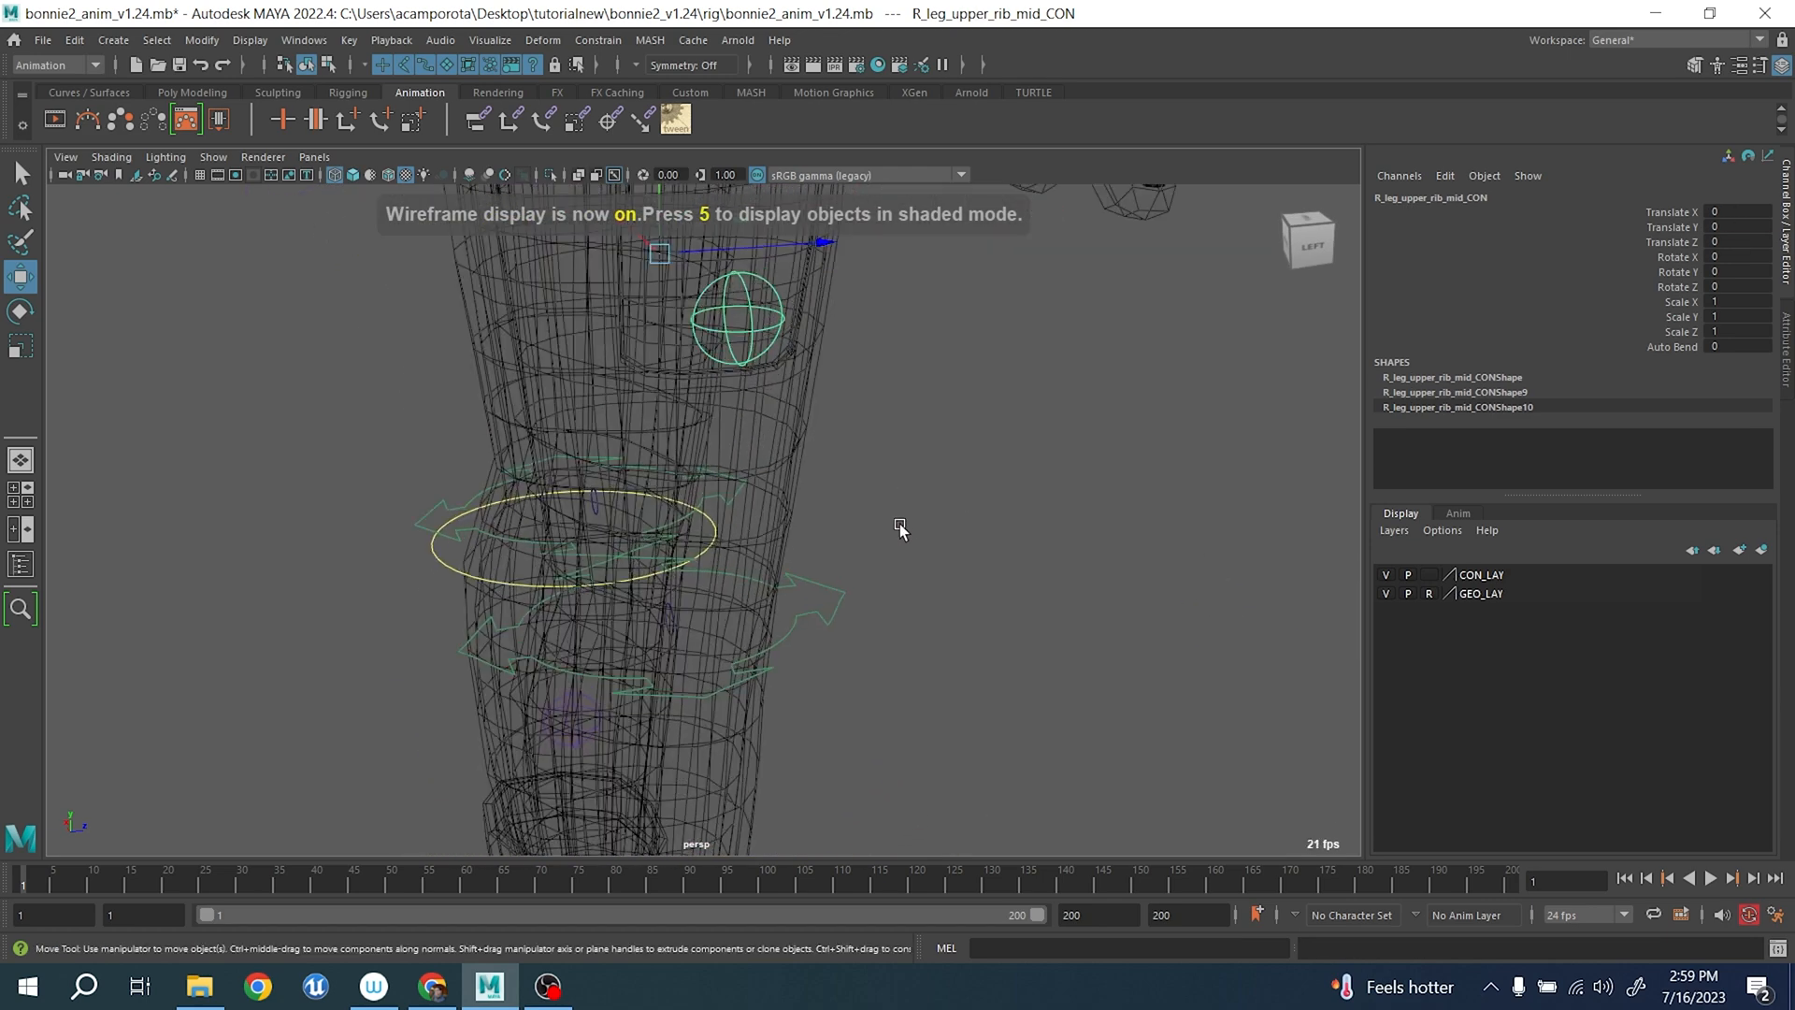
scroll(621, 661, up, 2)
click(718, 654)
scroll(748, 662, down, 5)
key(6)
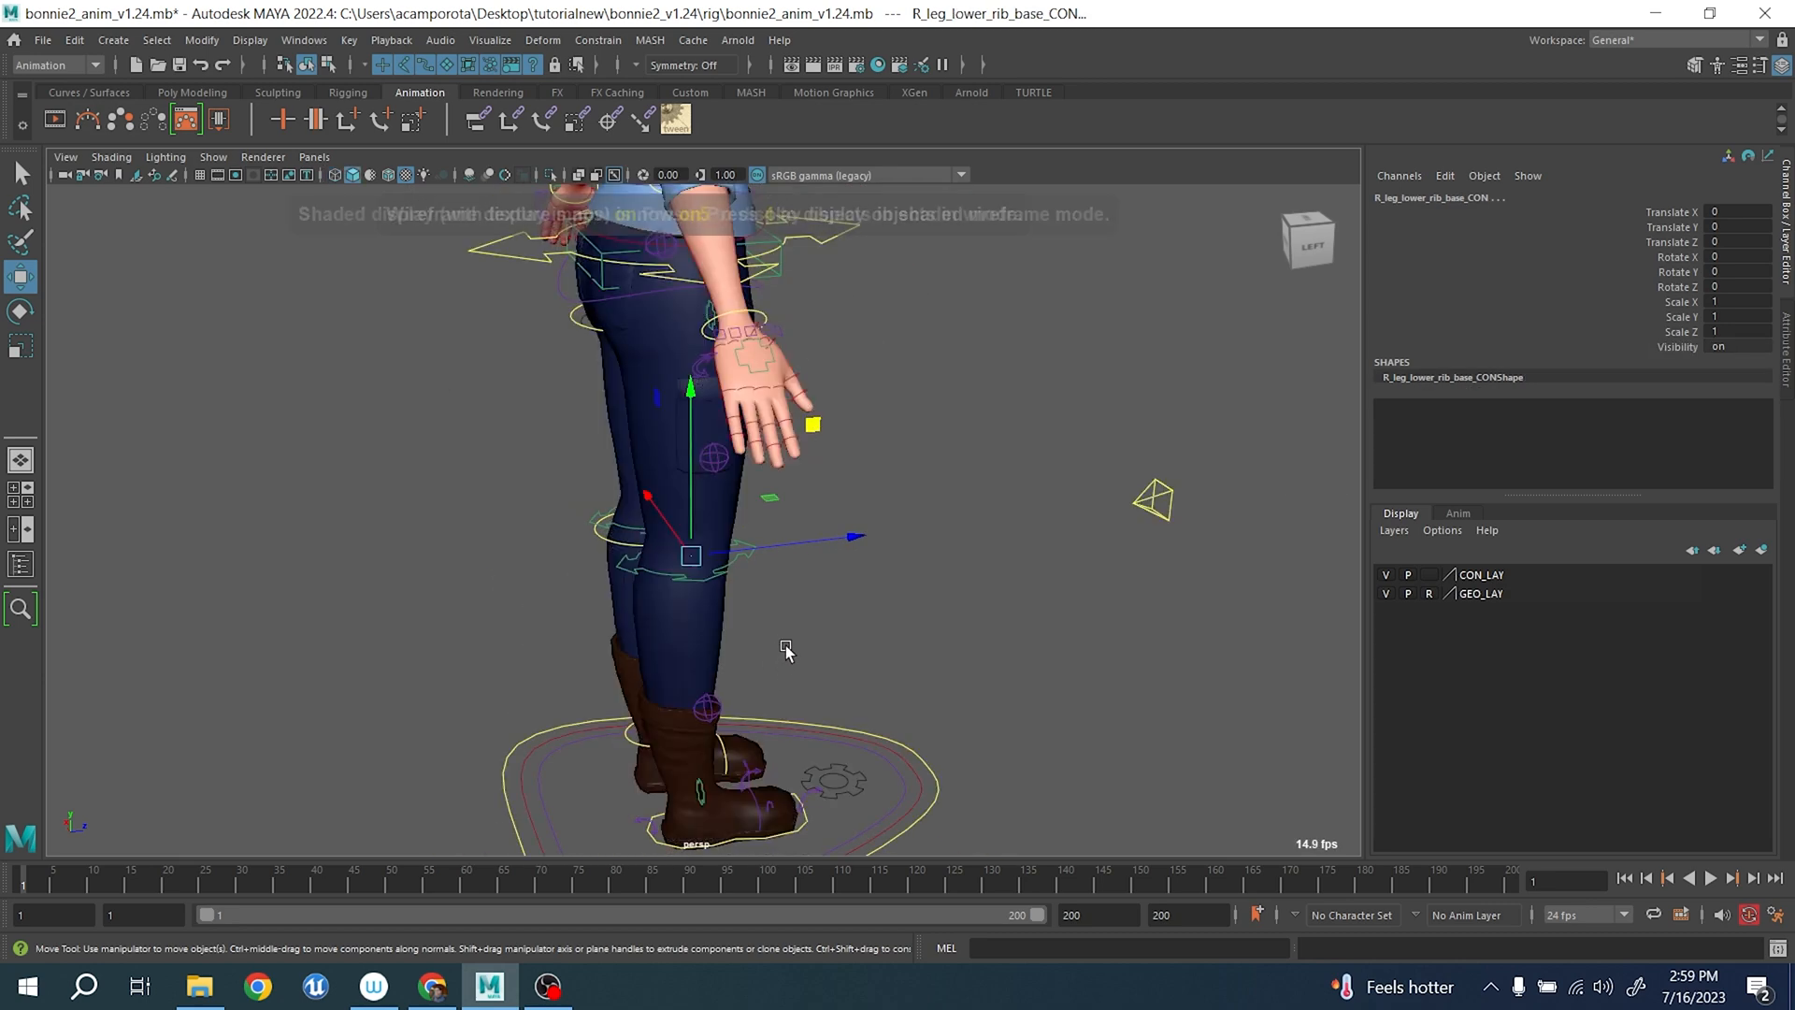
- Try curving the right leg with the lower rib base, upper rib mid and lower rib mid controls, and undo the moves
scroll(786, 636, up, 3)
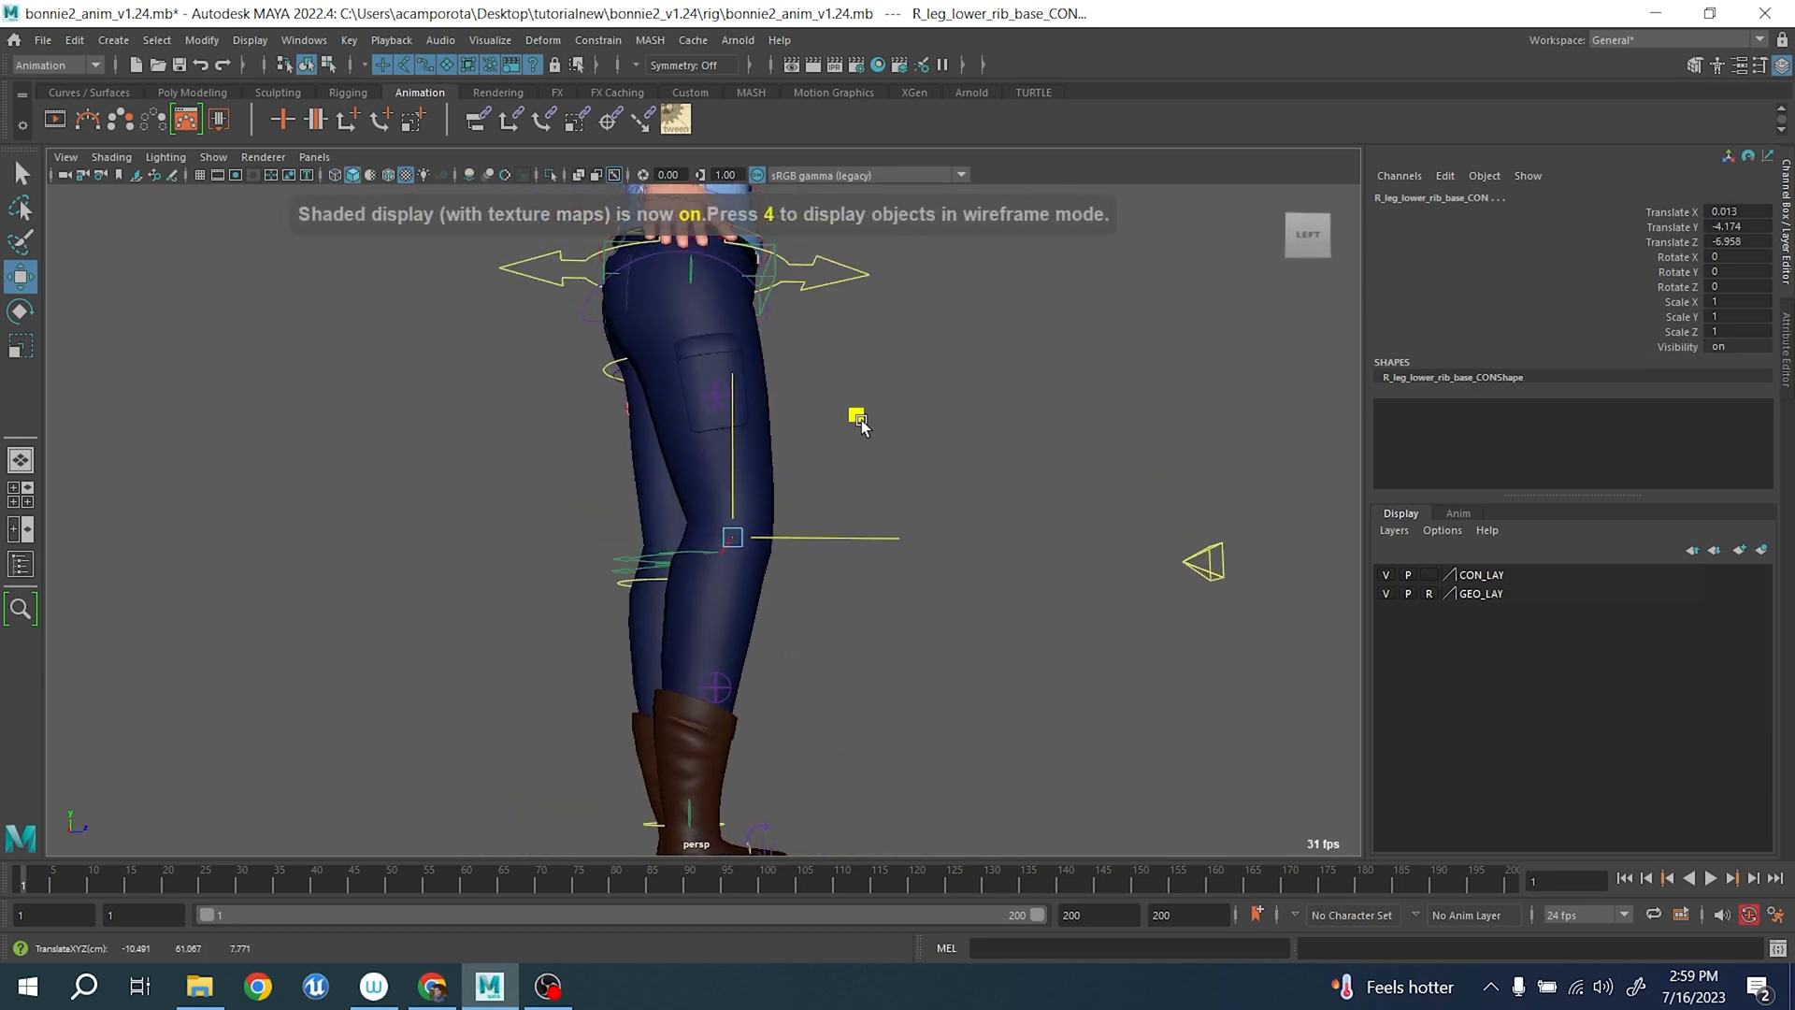
click(732, 404)
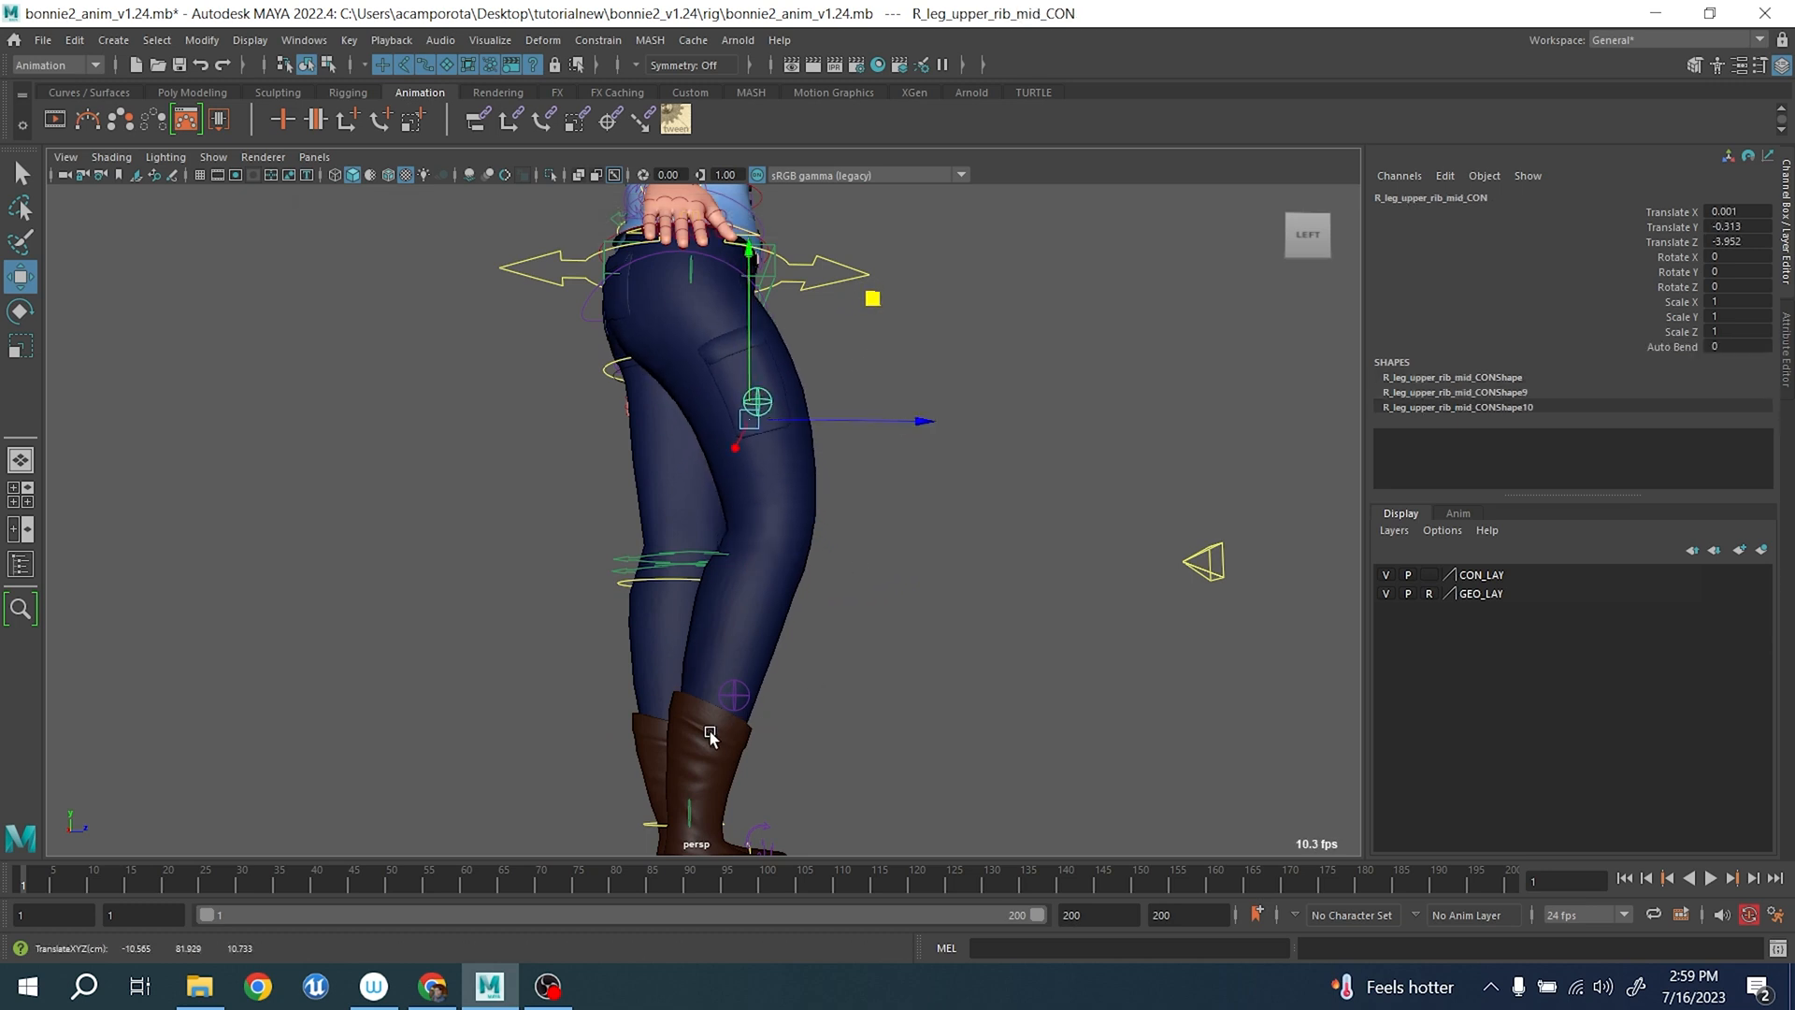
drag(853, 587, 865, 588)
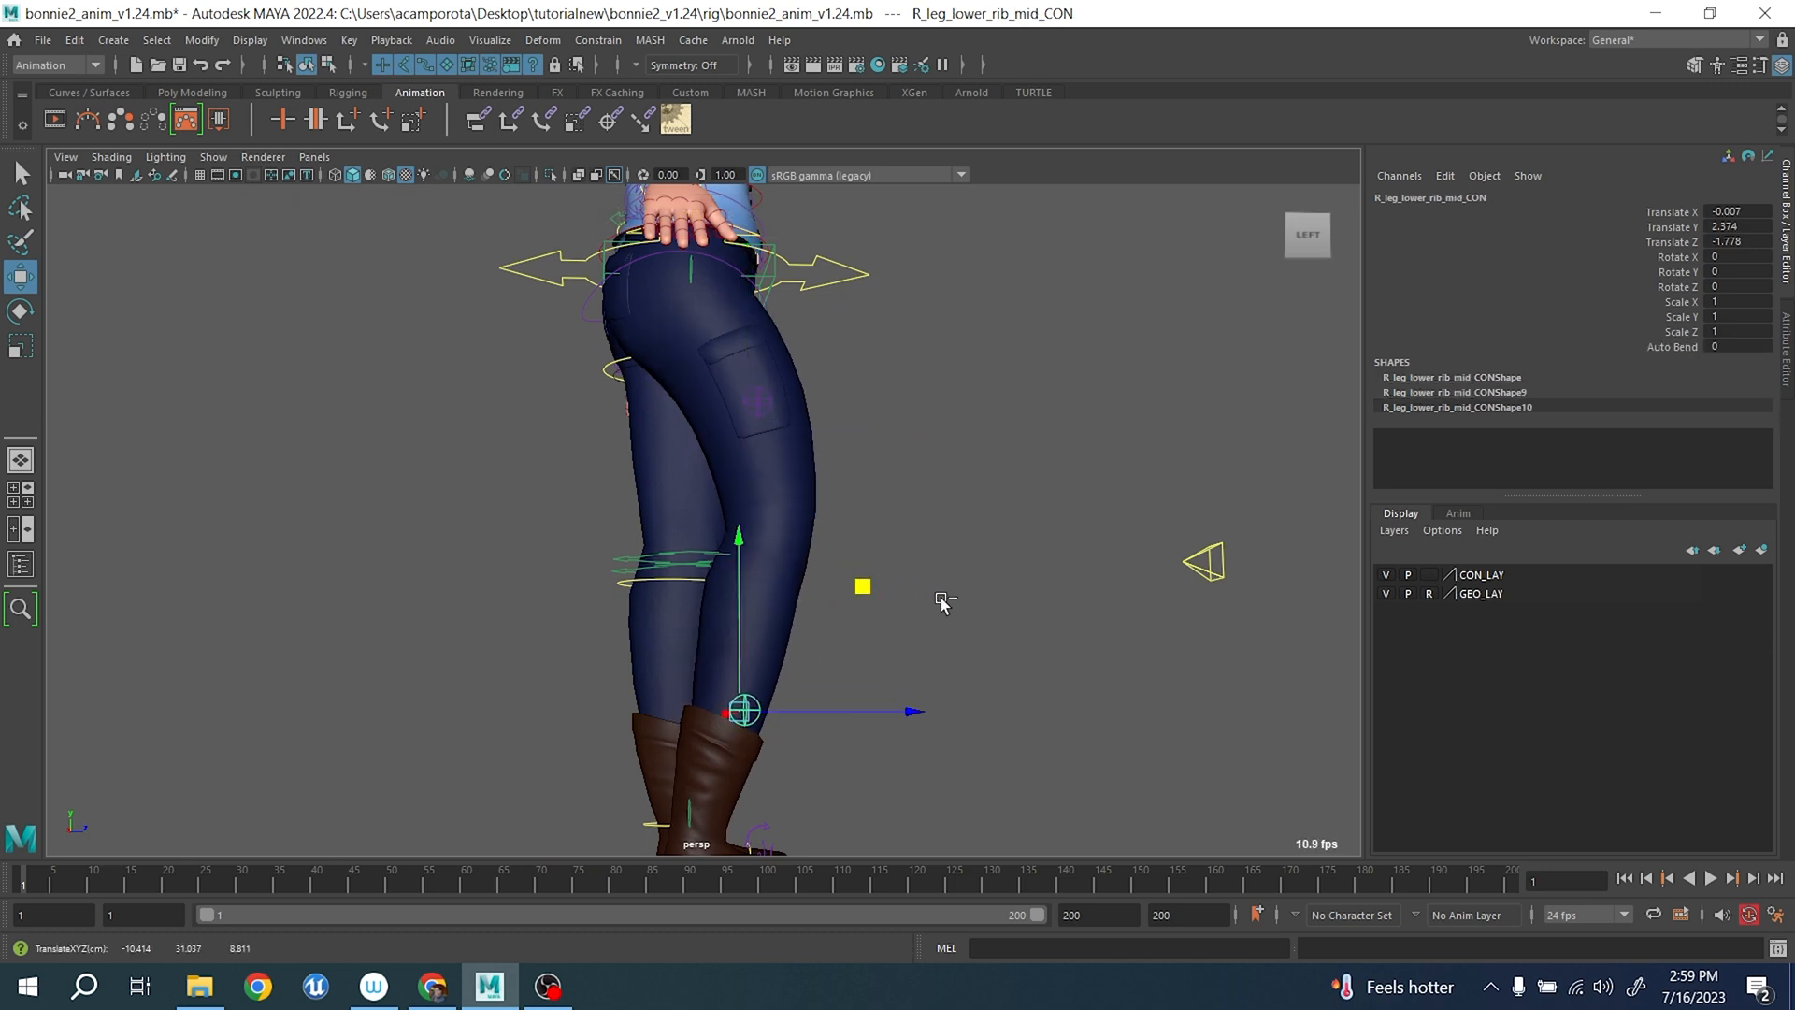
key(ctrl+z)
scroll(942, 603, down, 3)
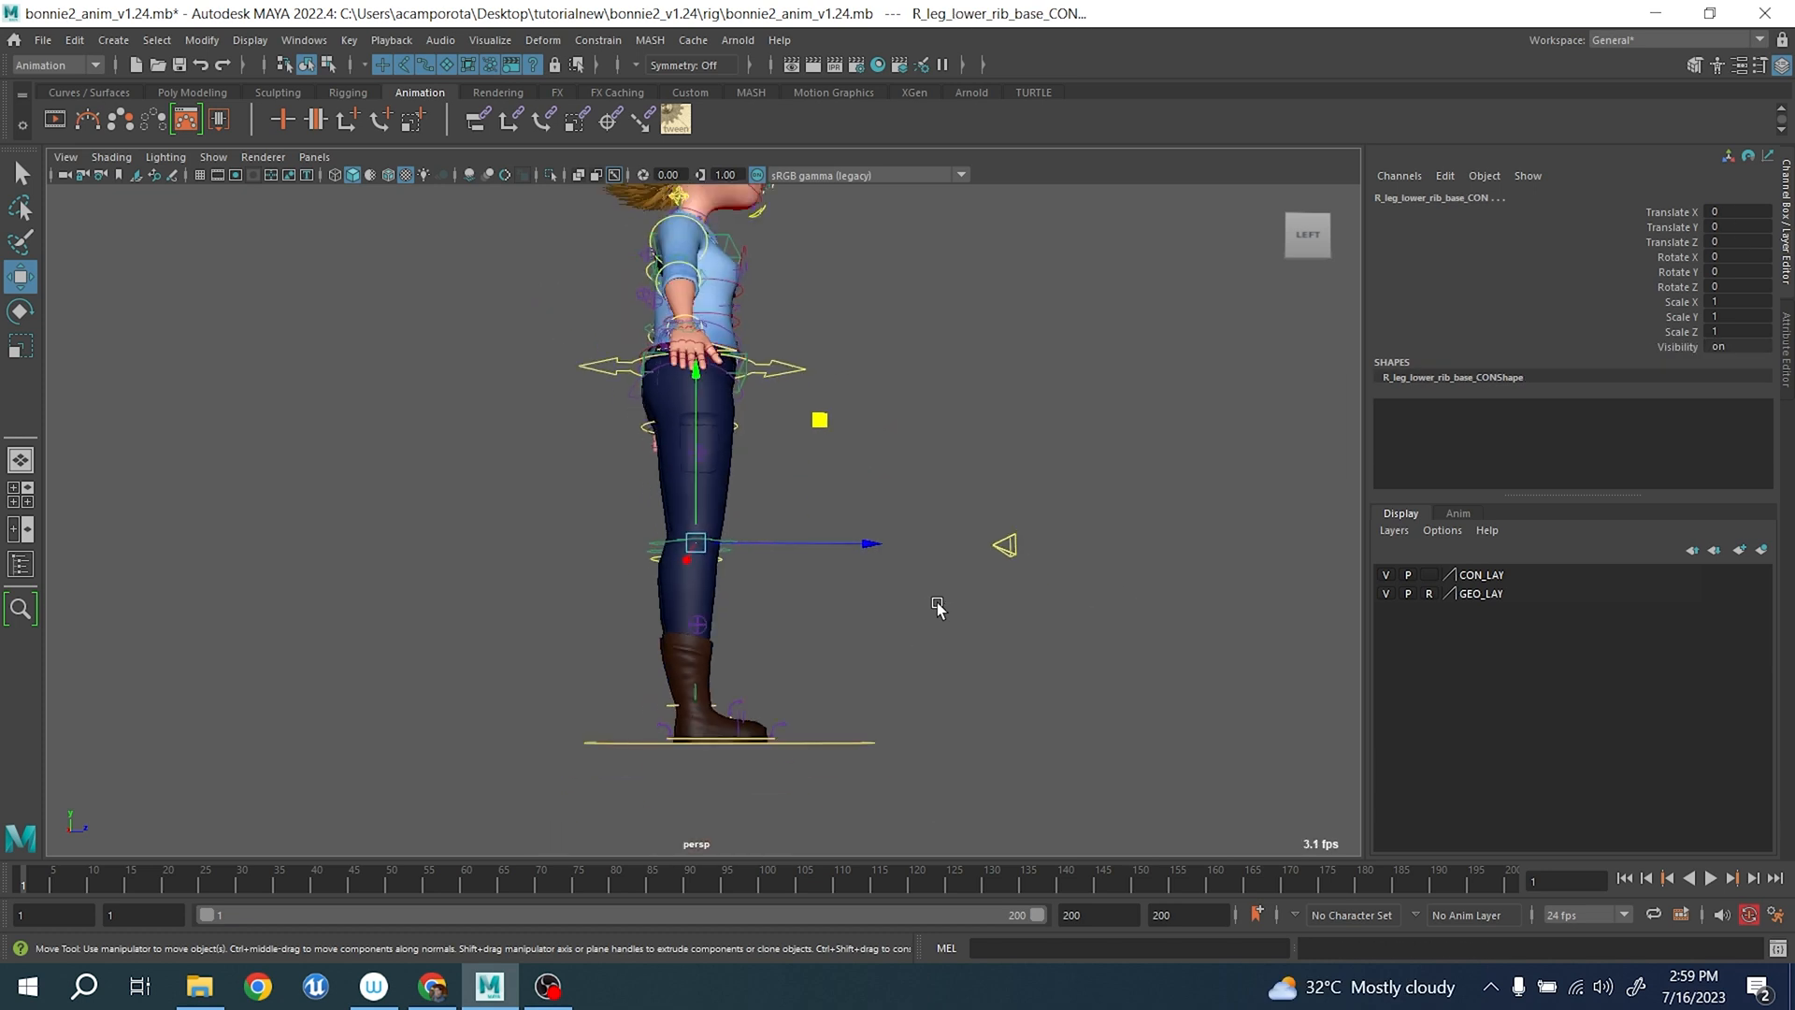
- Inspect the right thigh's mid rib control and select the right knee tweak control
alt+drag(938, 609, 813, 629)
scroll(790, 635, up, 3)
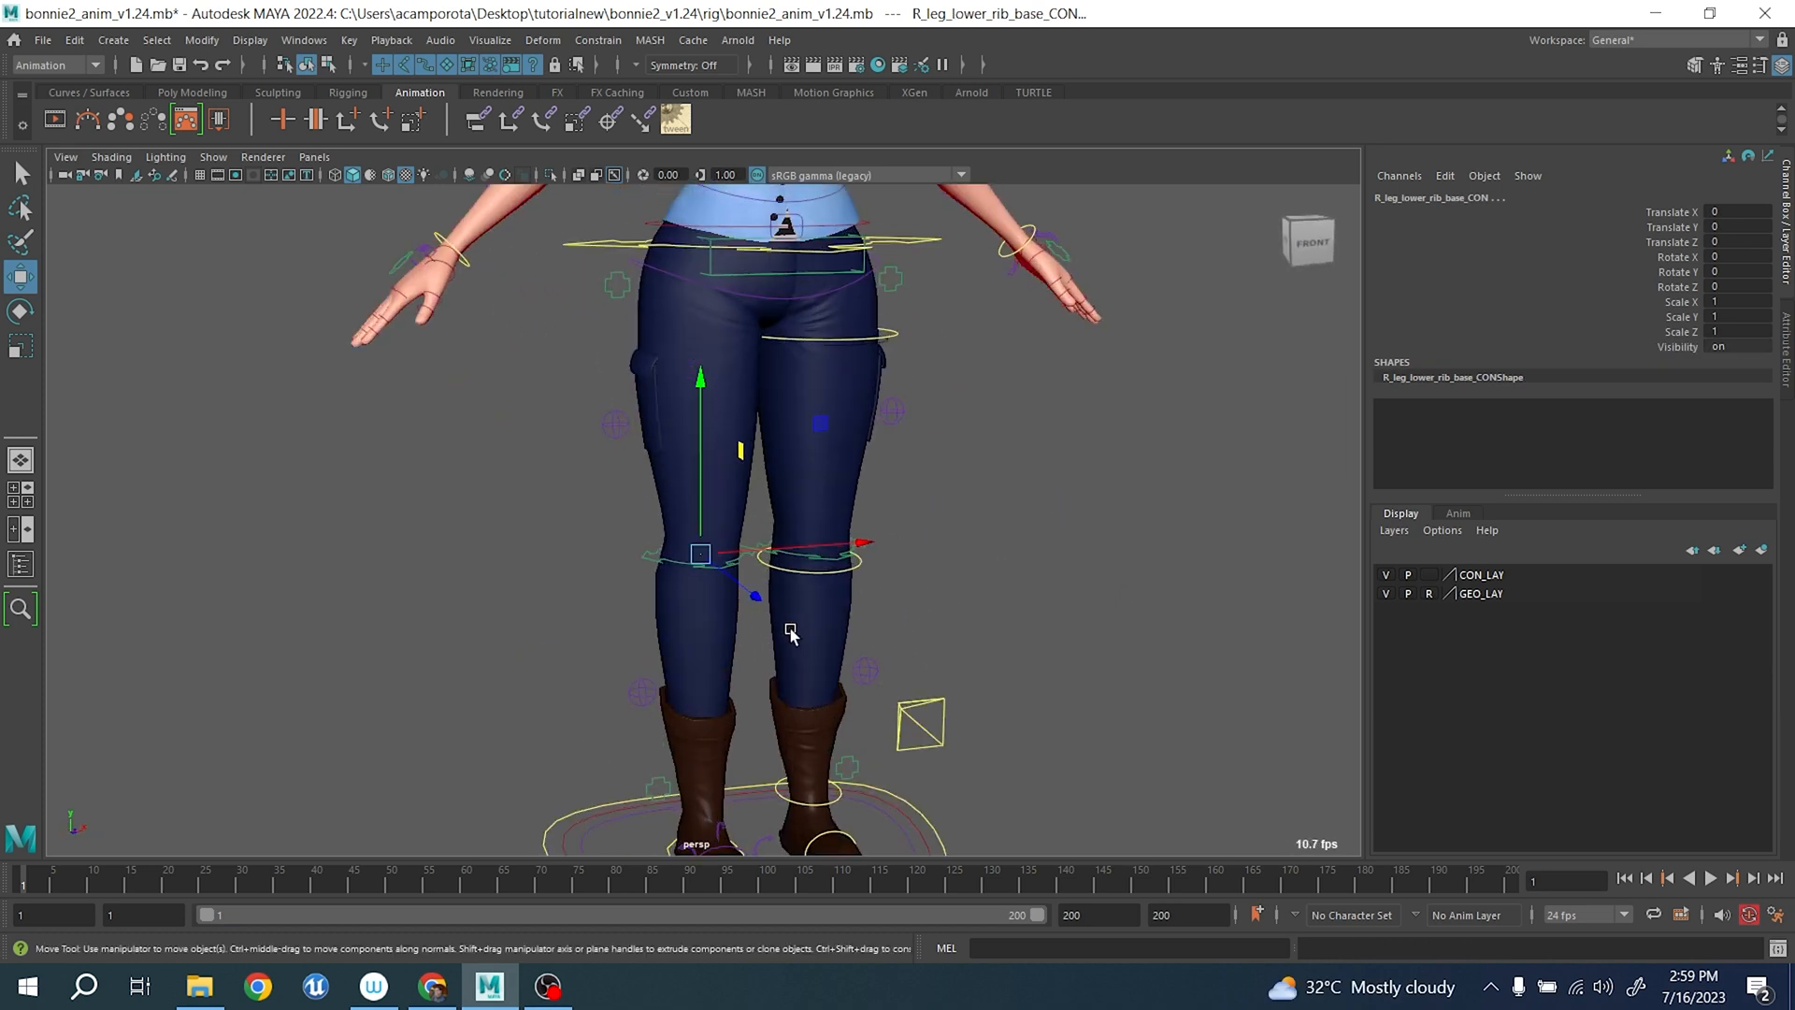
click(603, 422)
drag(839, 421, 840, 550)
click(648, 565)
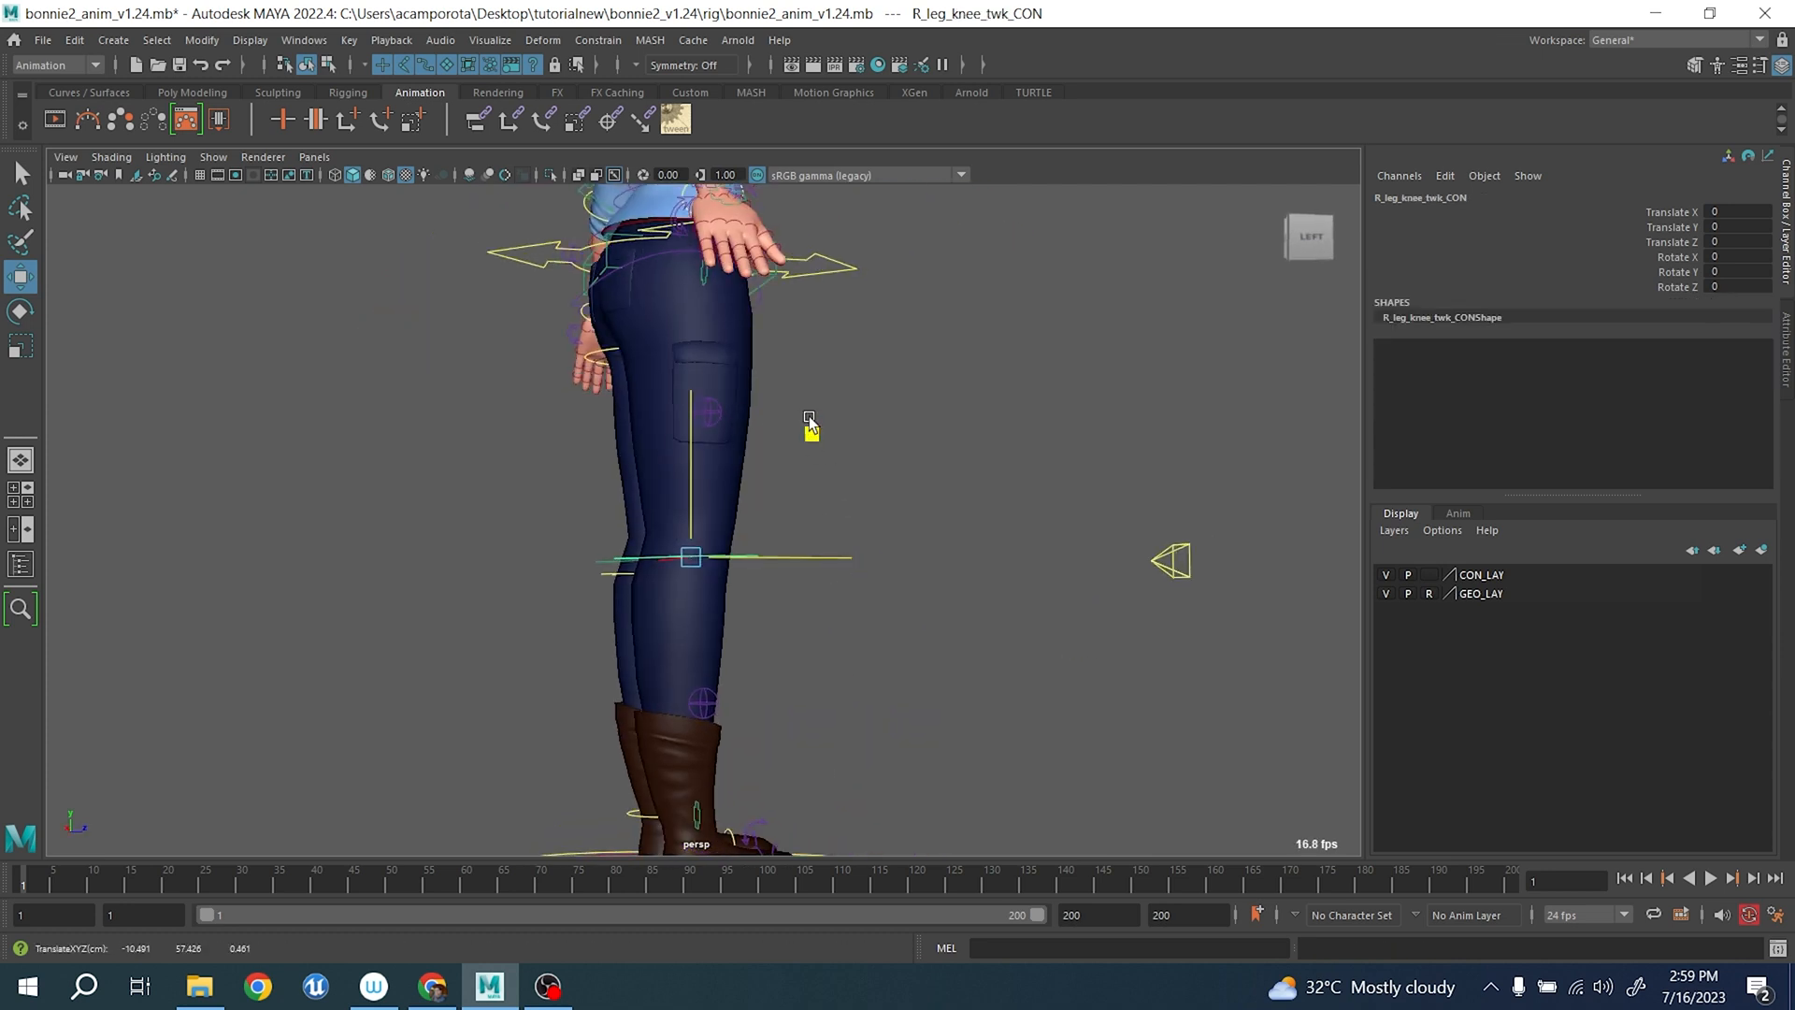
alt+drag(809, 422, 670, 584)
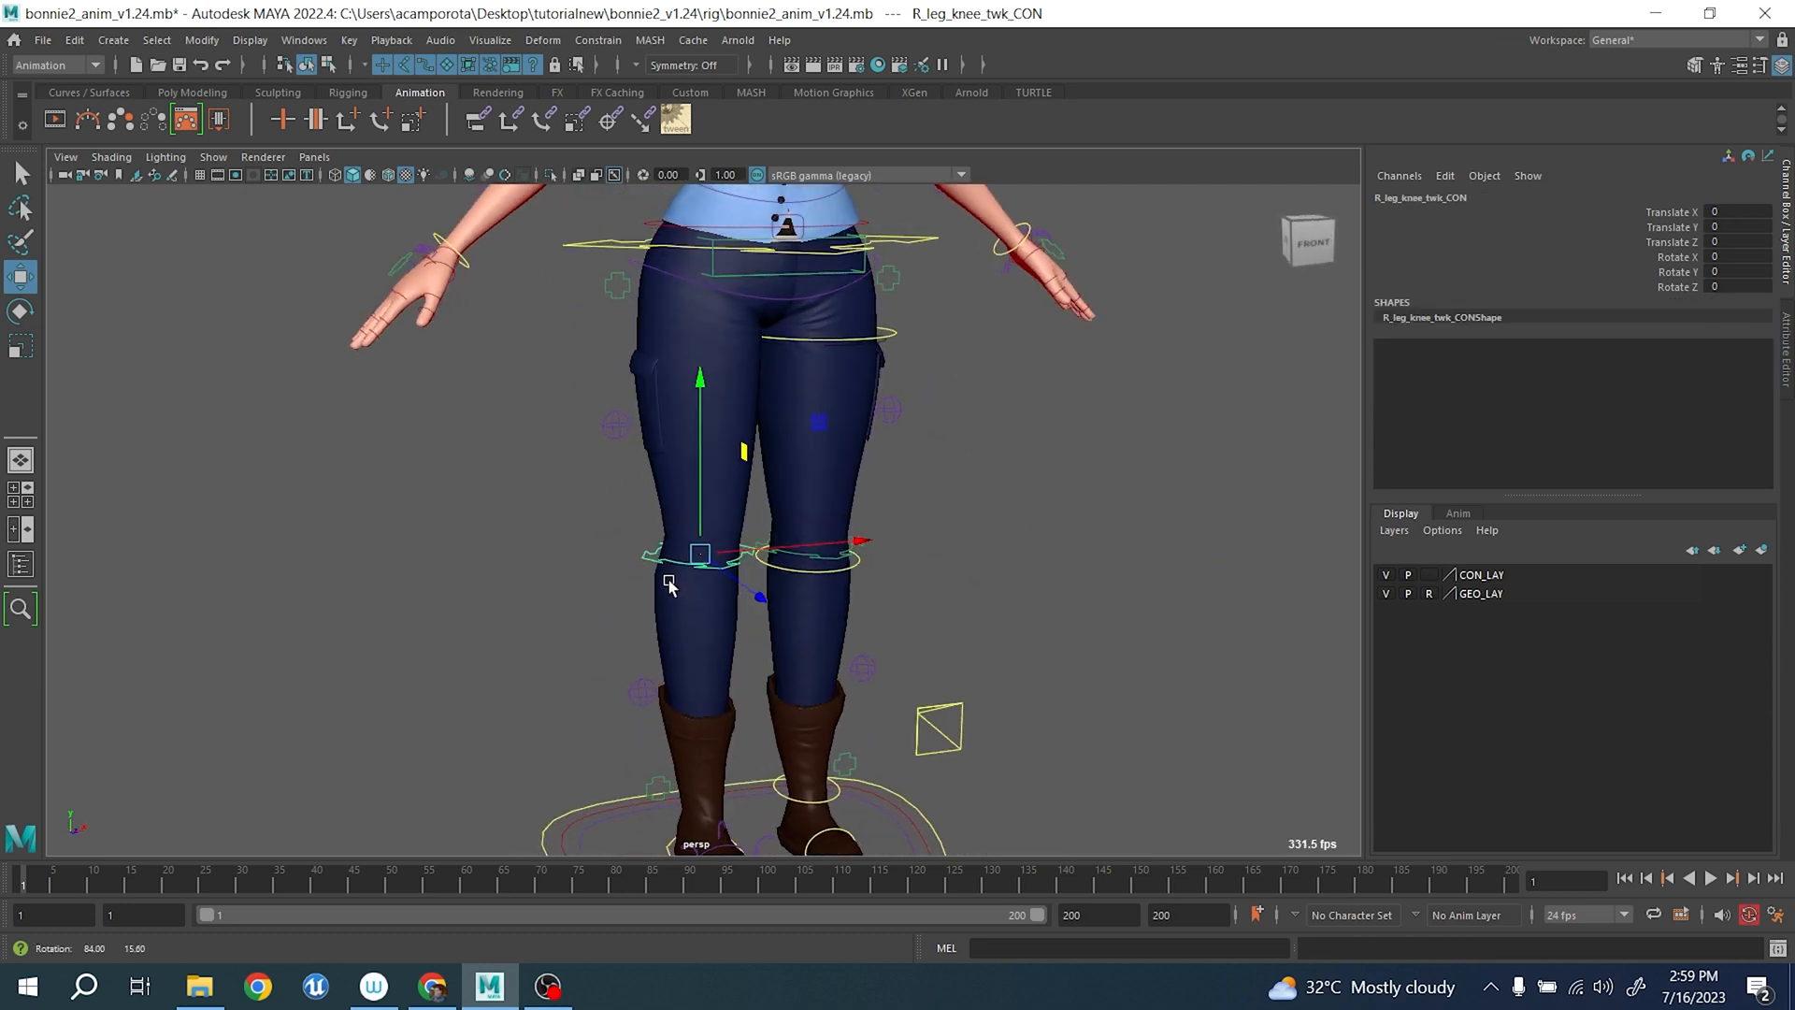
scroll(670, 584, down, 5)
scroll(718, 546, up, 5)
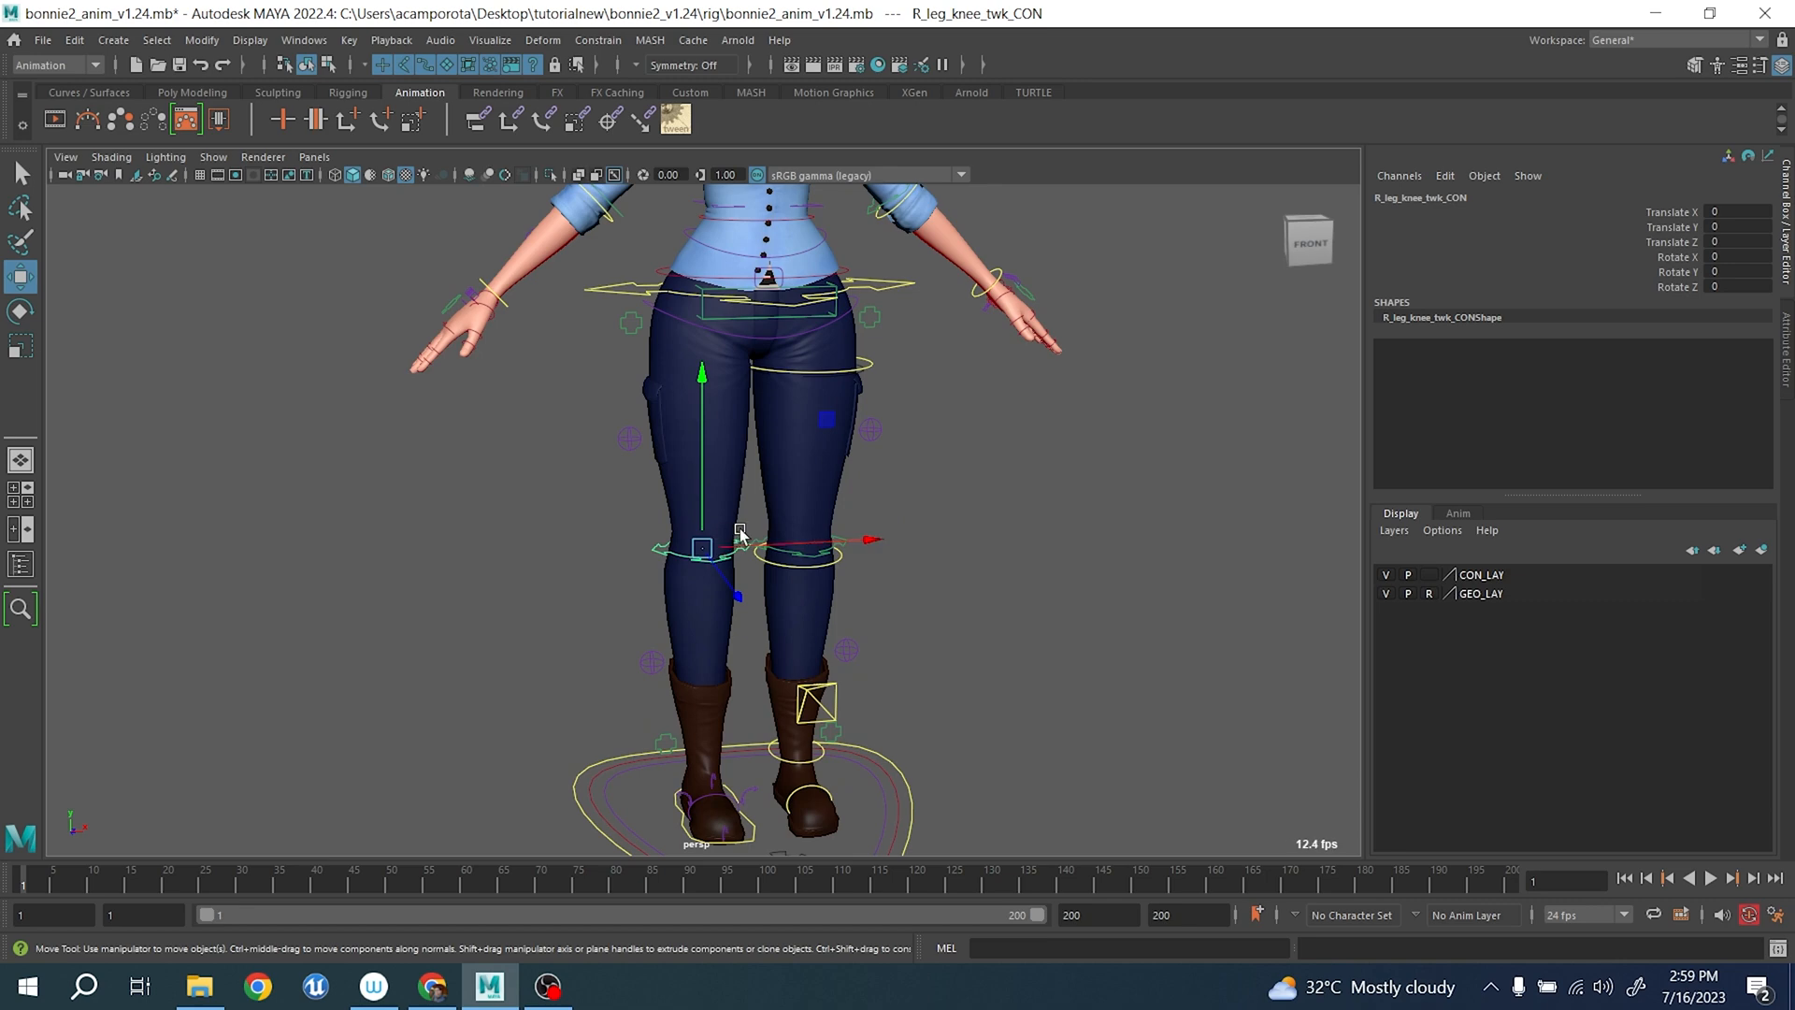
scroll(739, 533, down, 5)
scroll(774, 593, up, 7)
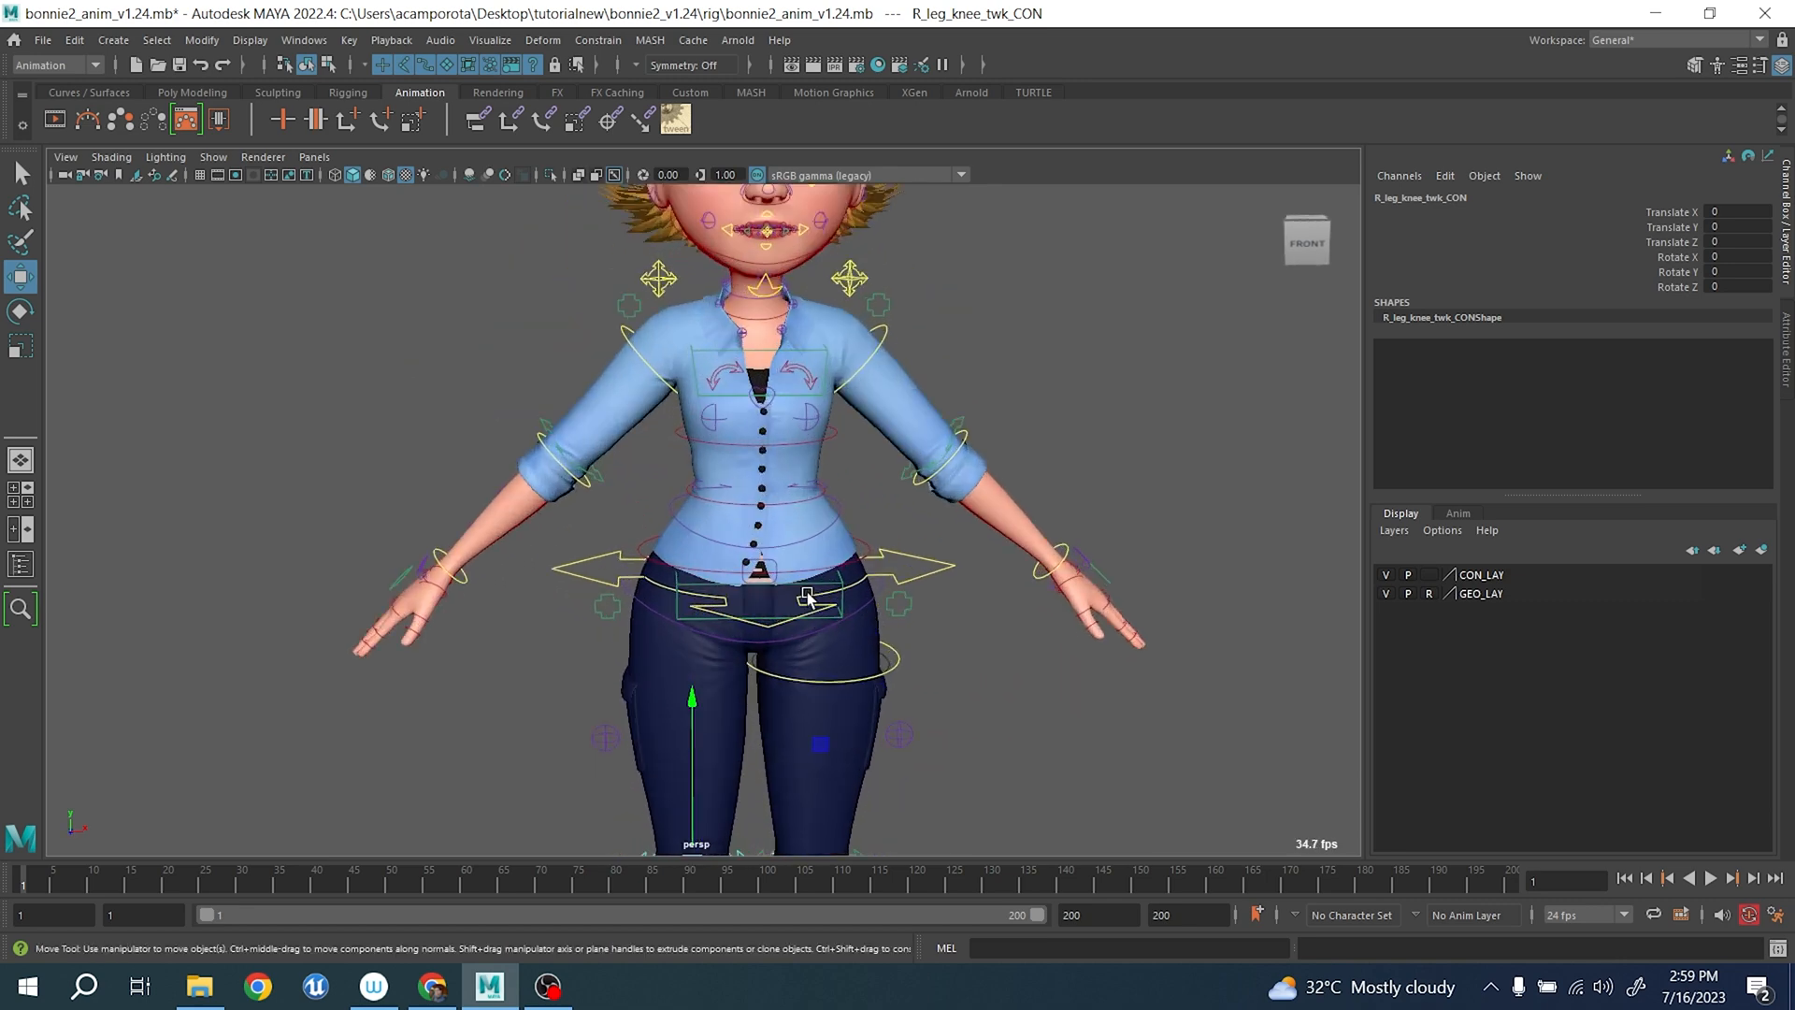
scroll(868, 651, down, 5)
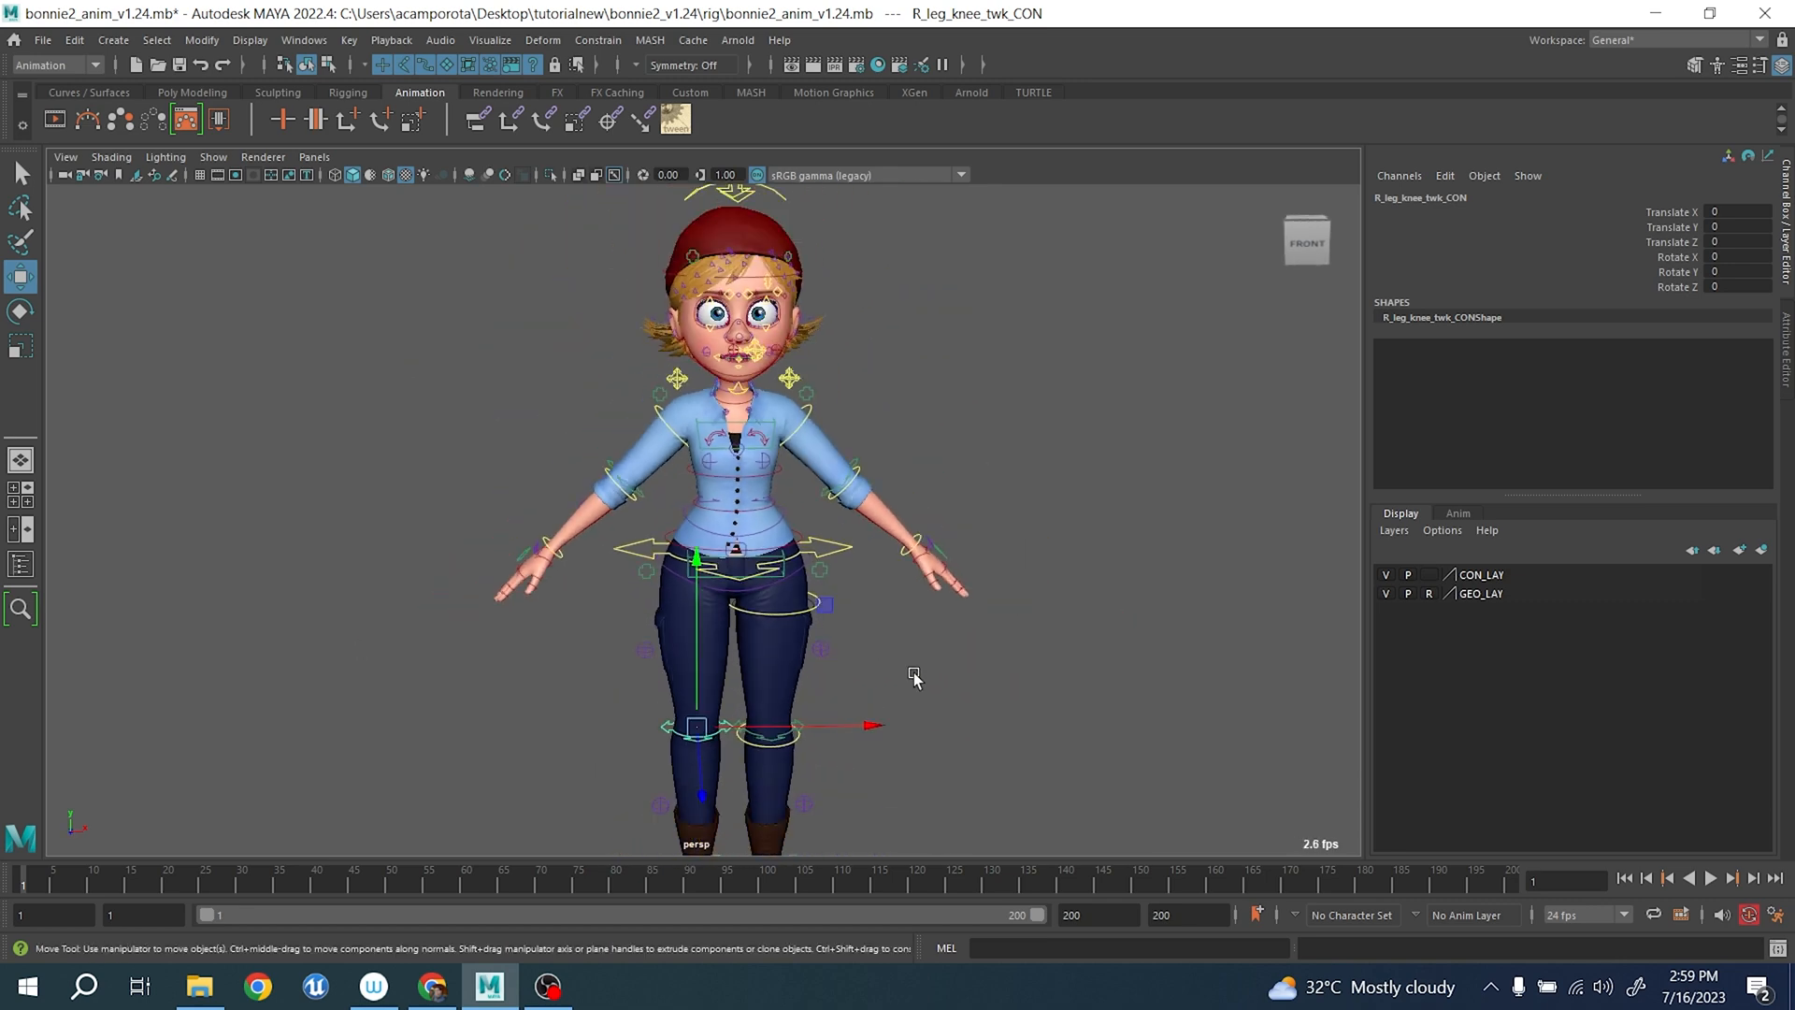
scroll(913, 681, up, 7)
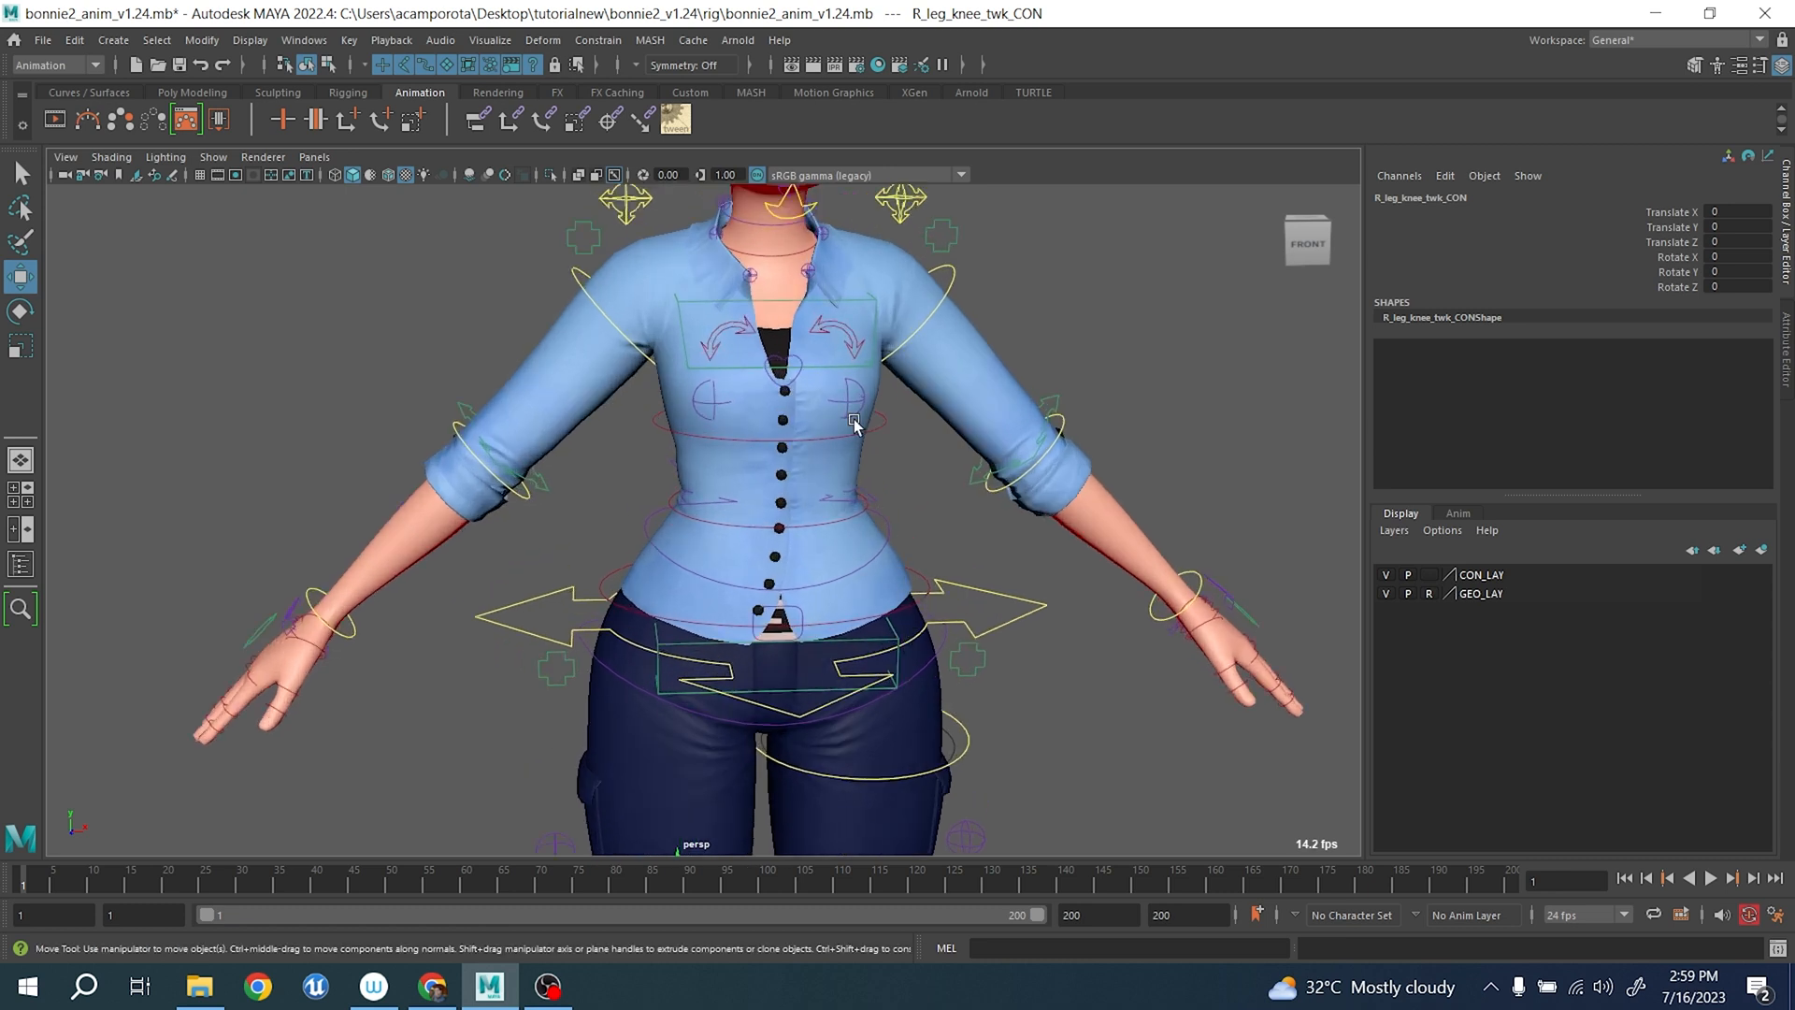
- Try bending the torso forward and sideways by rotating the spine FK controls together, and undo the rotations
click(865, 437)
key(q)
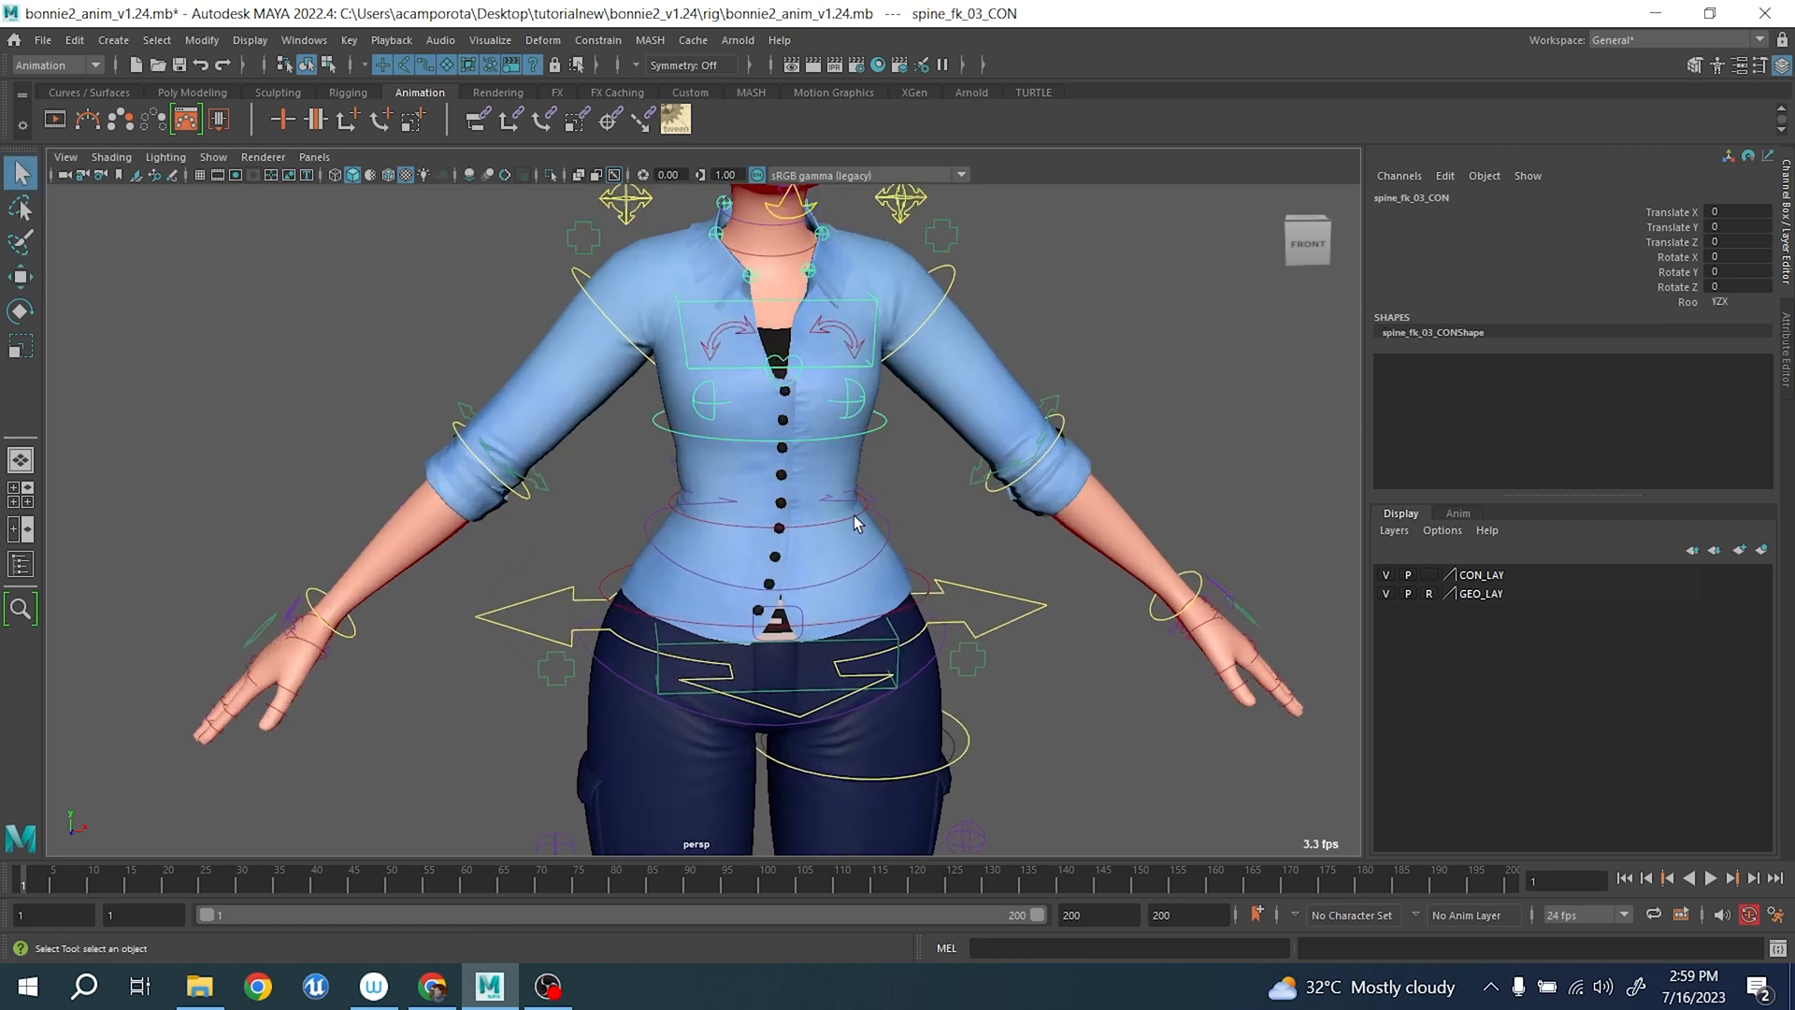
click(917, 567)
key(e)
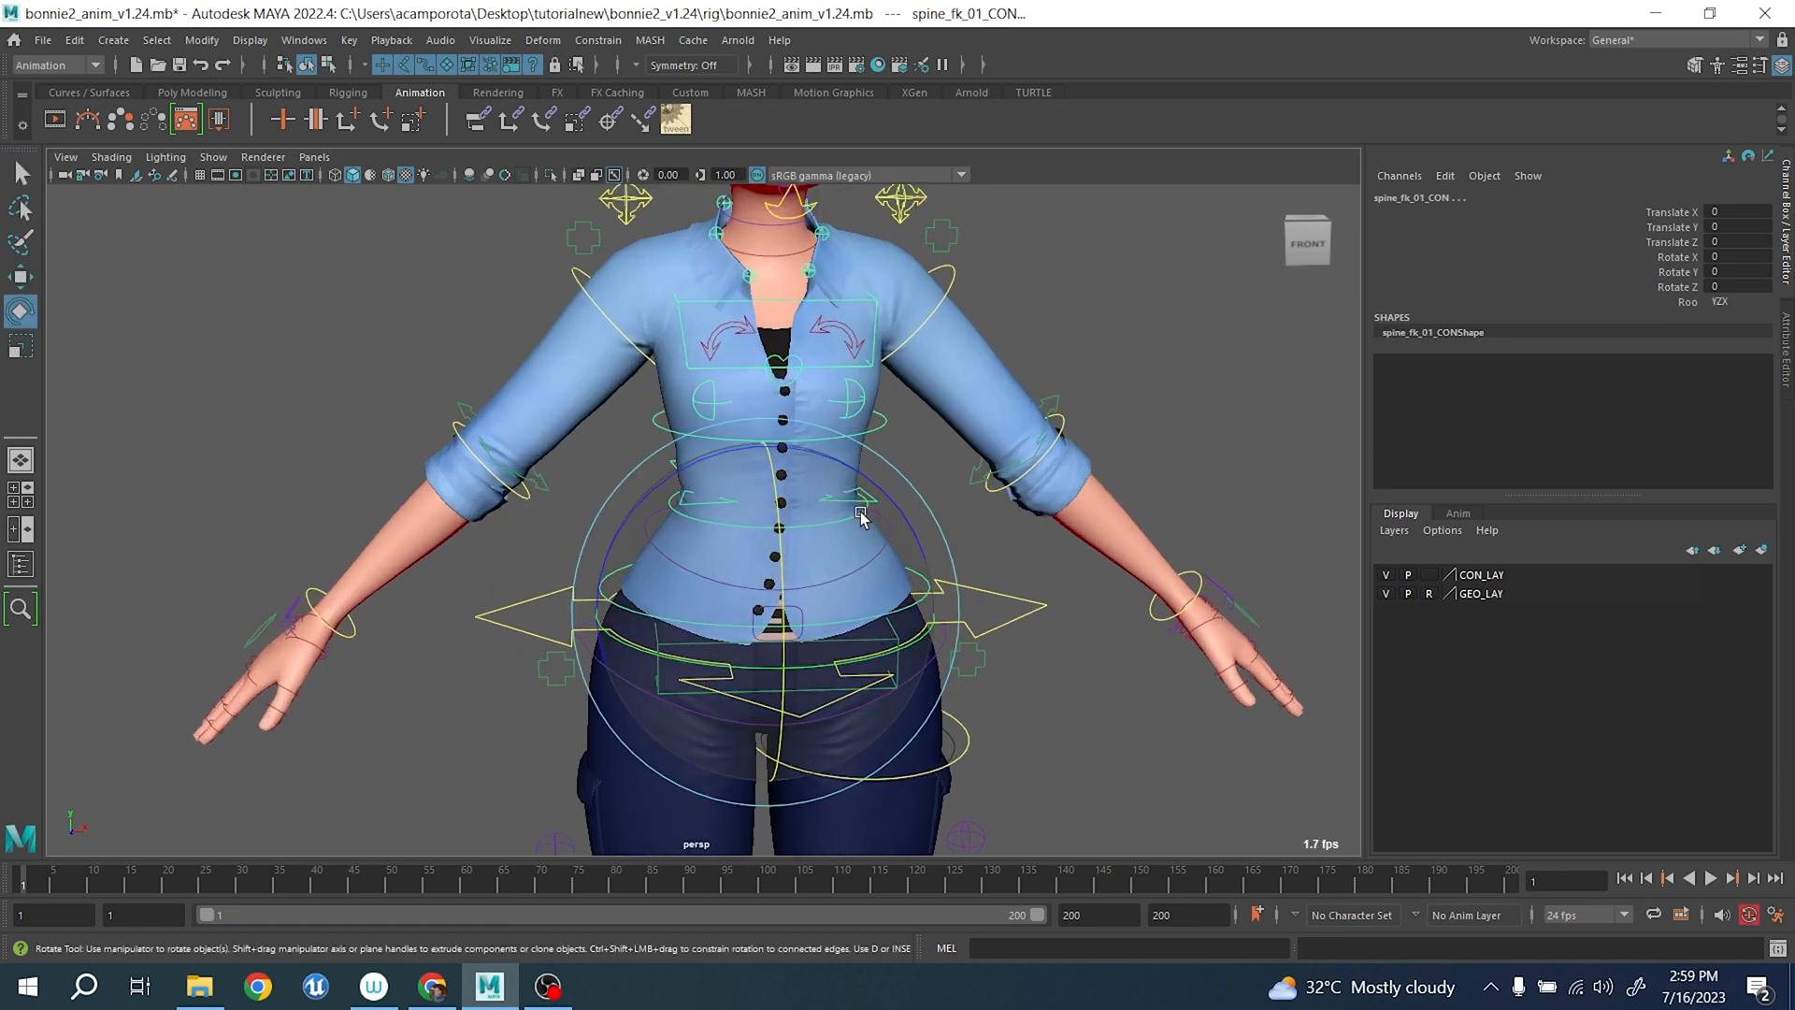
drag(768, 460, 772, 514)
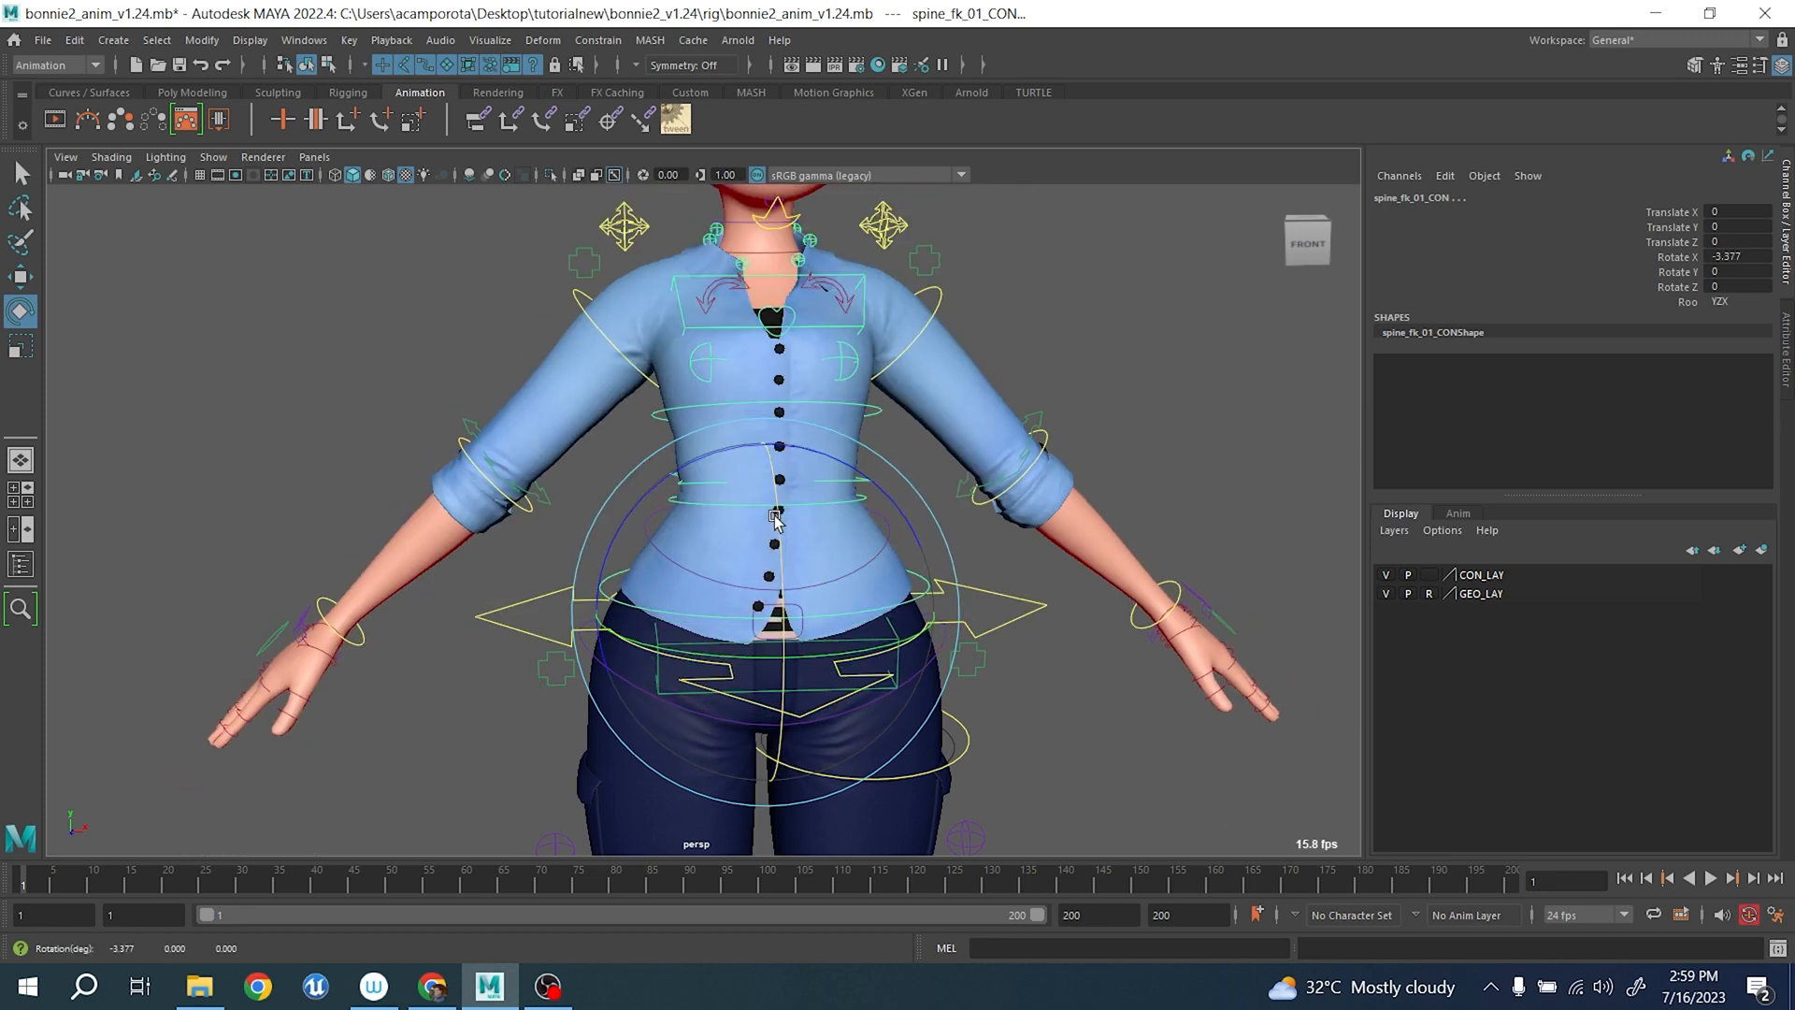
scroll(819, 488, down, 3)
key(ctrl+z)
drag(836, 439, 765, 409)
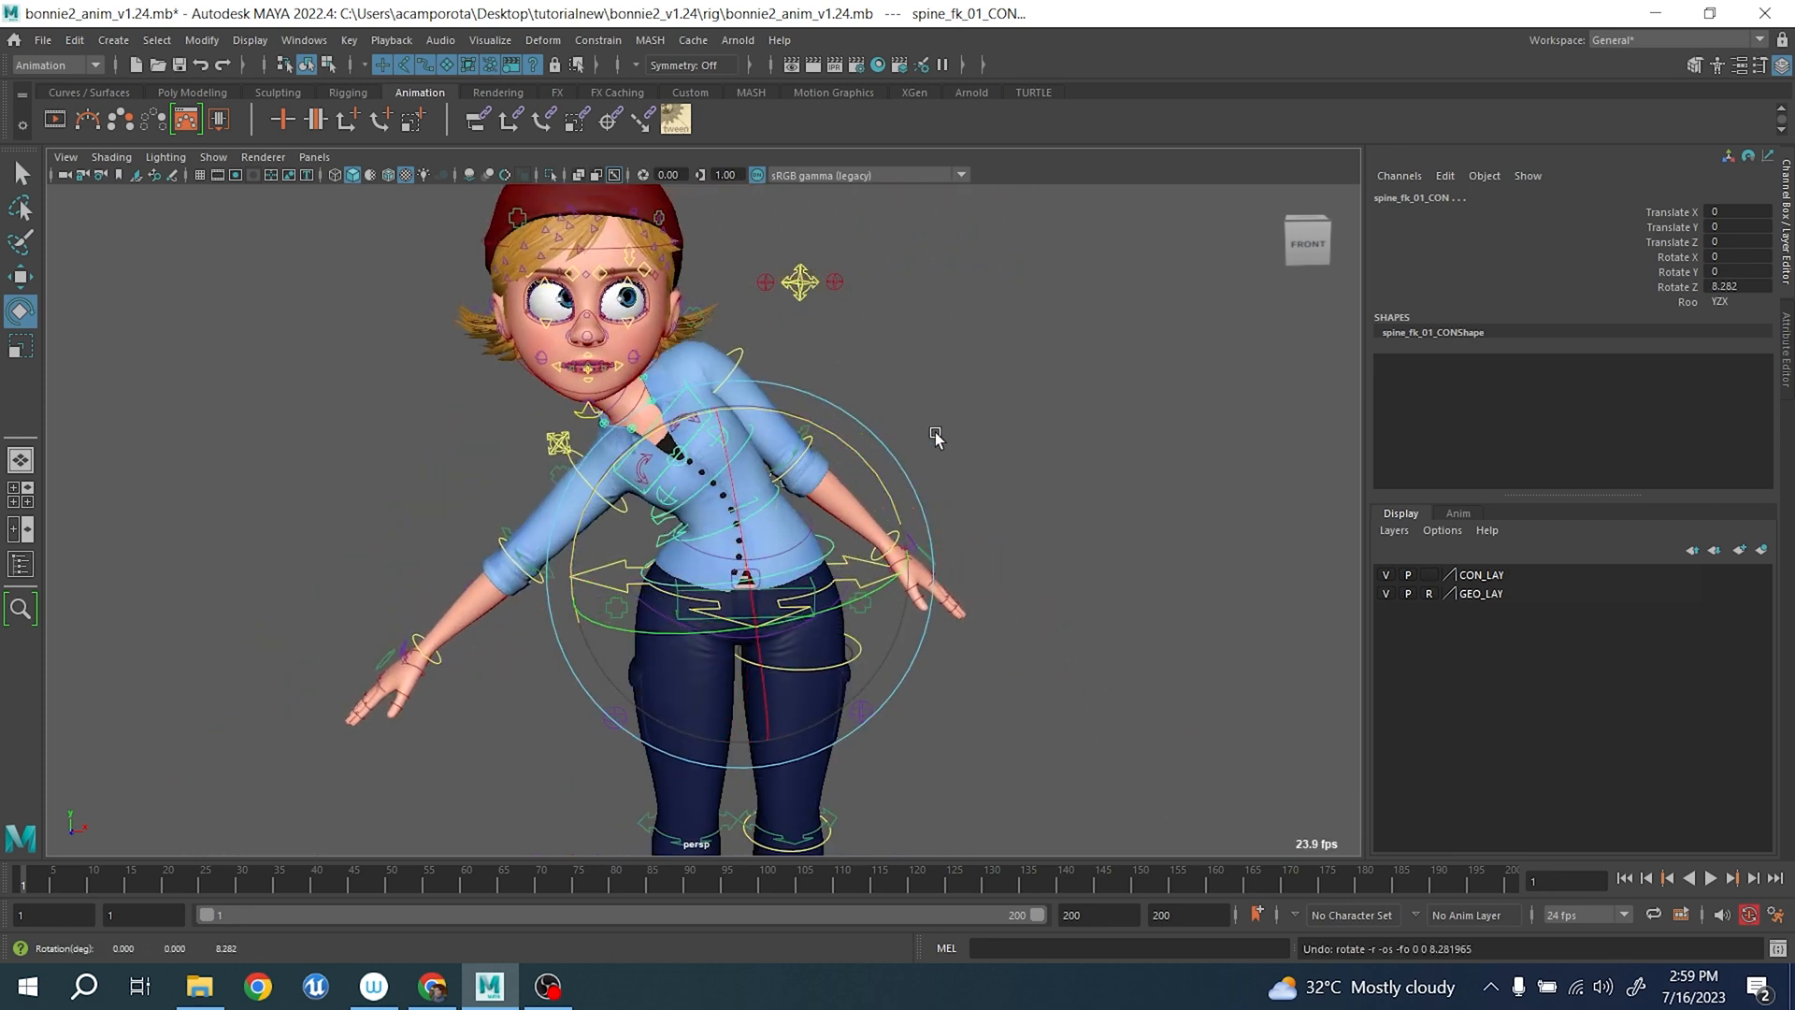
key(ctrl+z)
- Try moving the chest's spine IK tip control about 5 units sideways, and undo the move
key(q)
click(1019, 438)
scroll(1001, 437, up, 3)
click(834, 347)
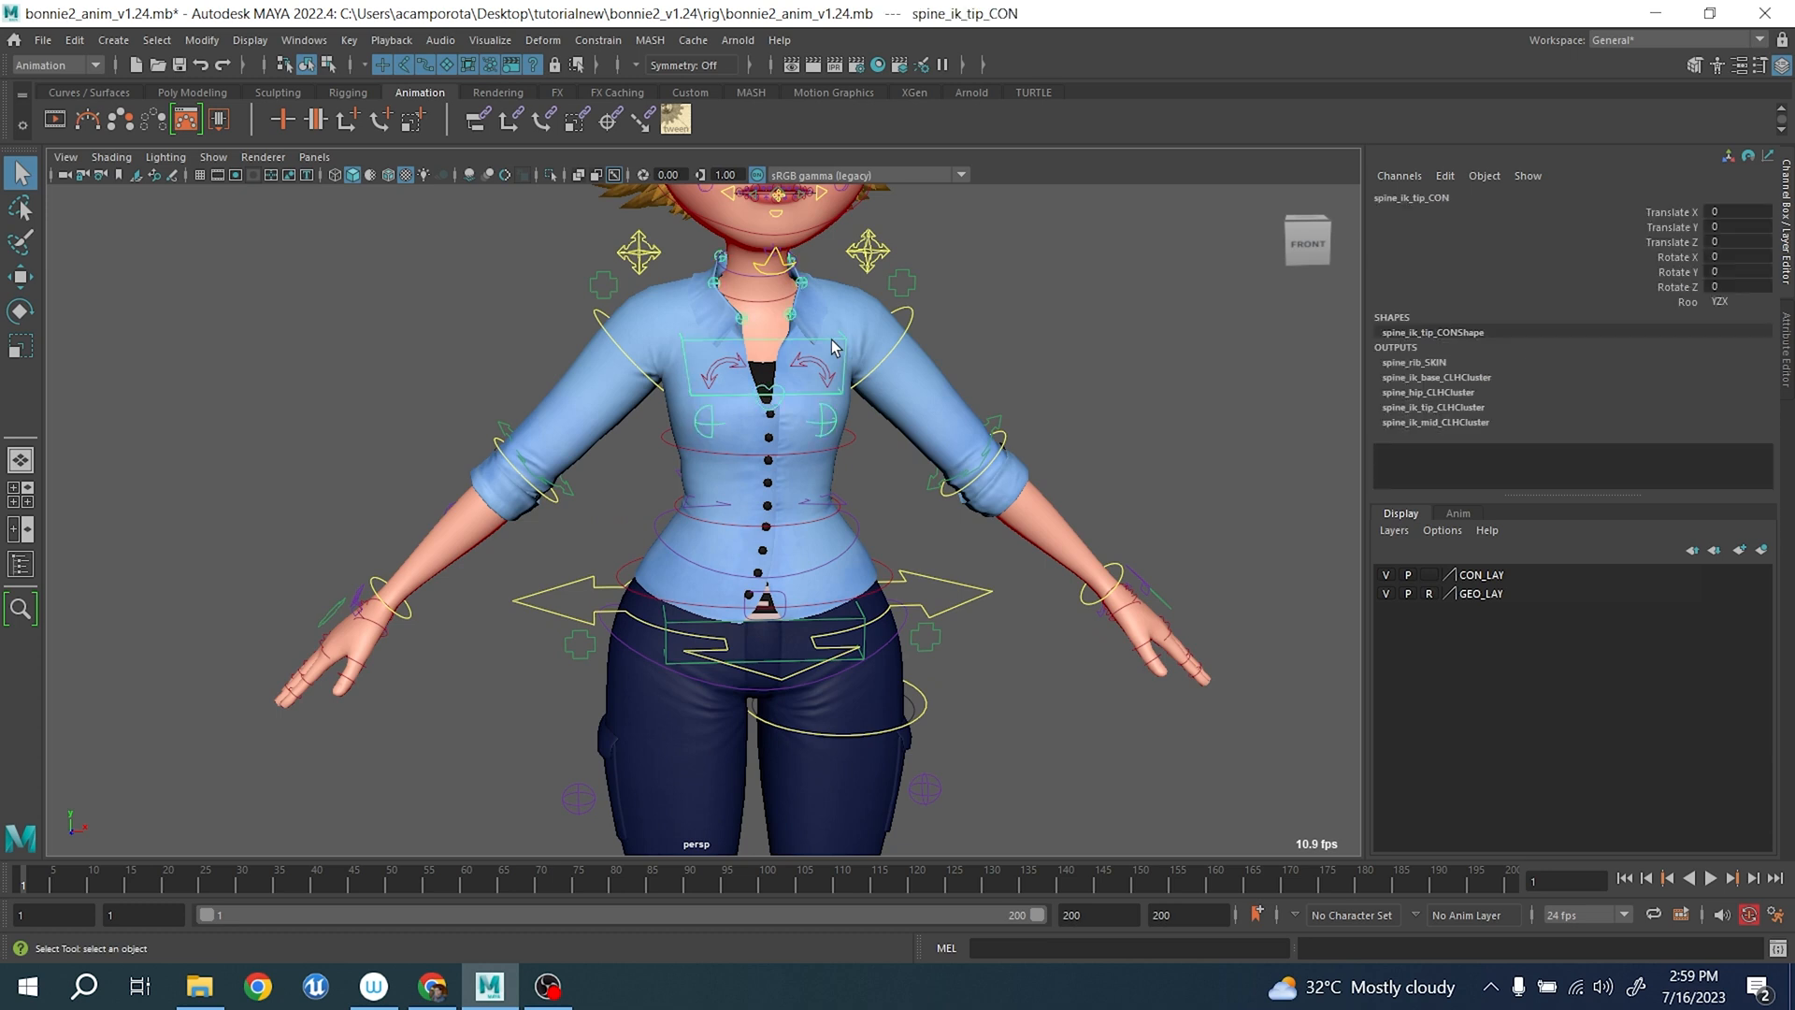
key(w)
drag(895, 245, 923, 292)
key(ctrl+z)
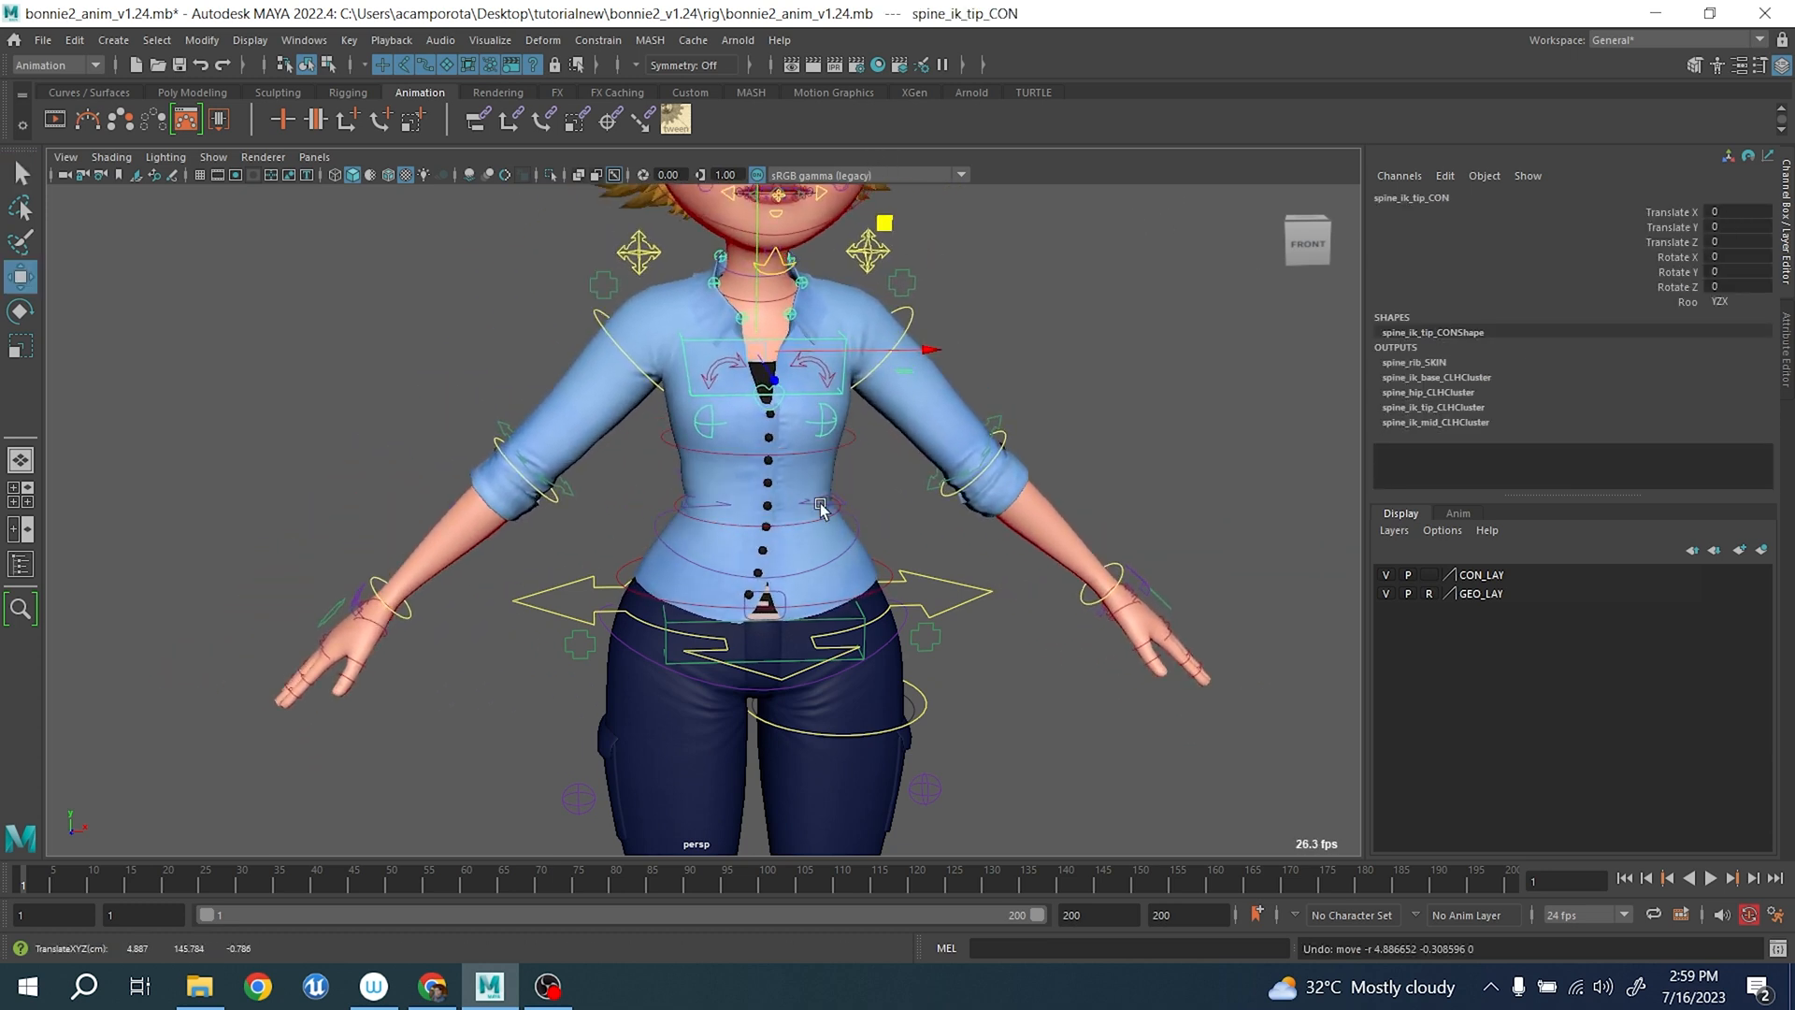
- Try shifting the waist about 6.7 units sideways with the spine IK mid control, and undo the move
click(833, 499)
middle_drag(884, 377, 823, 367)
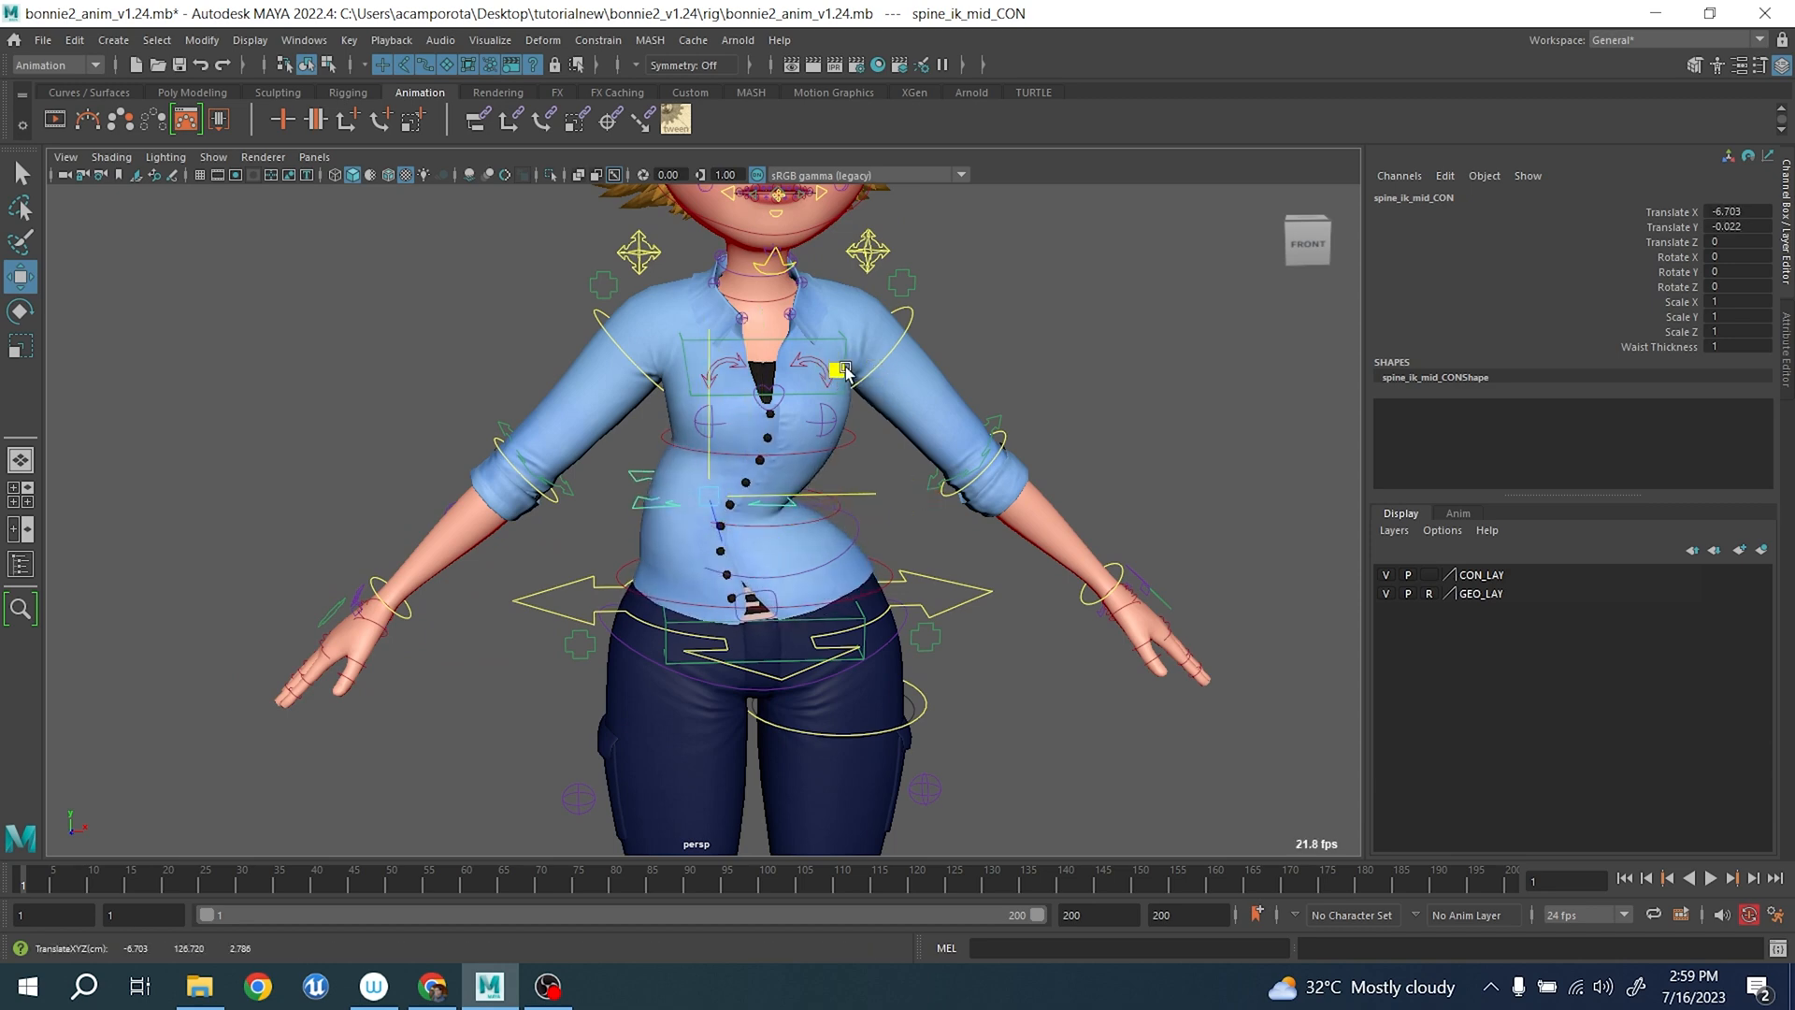
scroll(868, 594, up, 3)
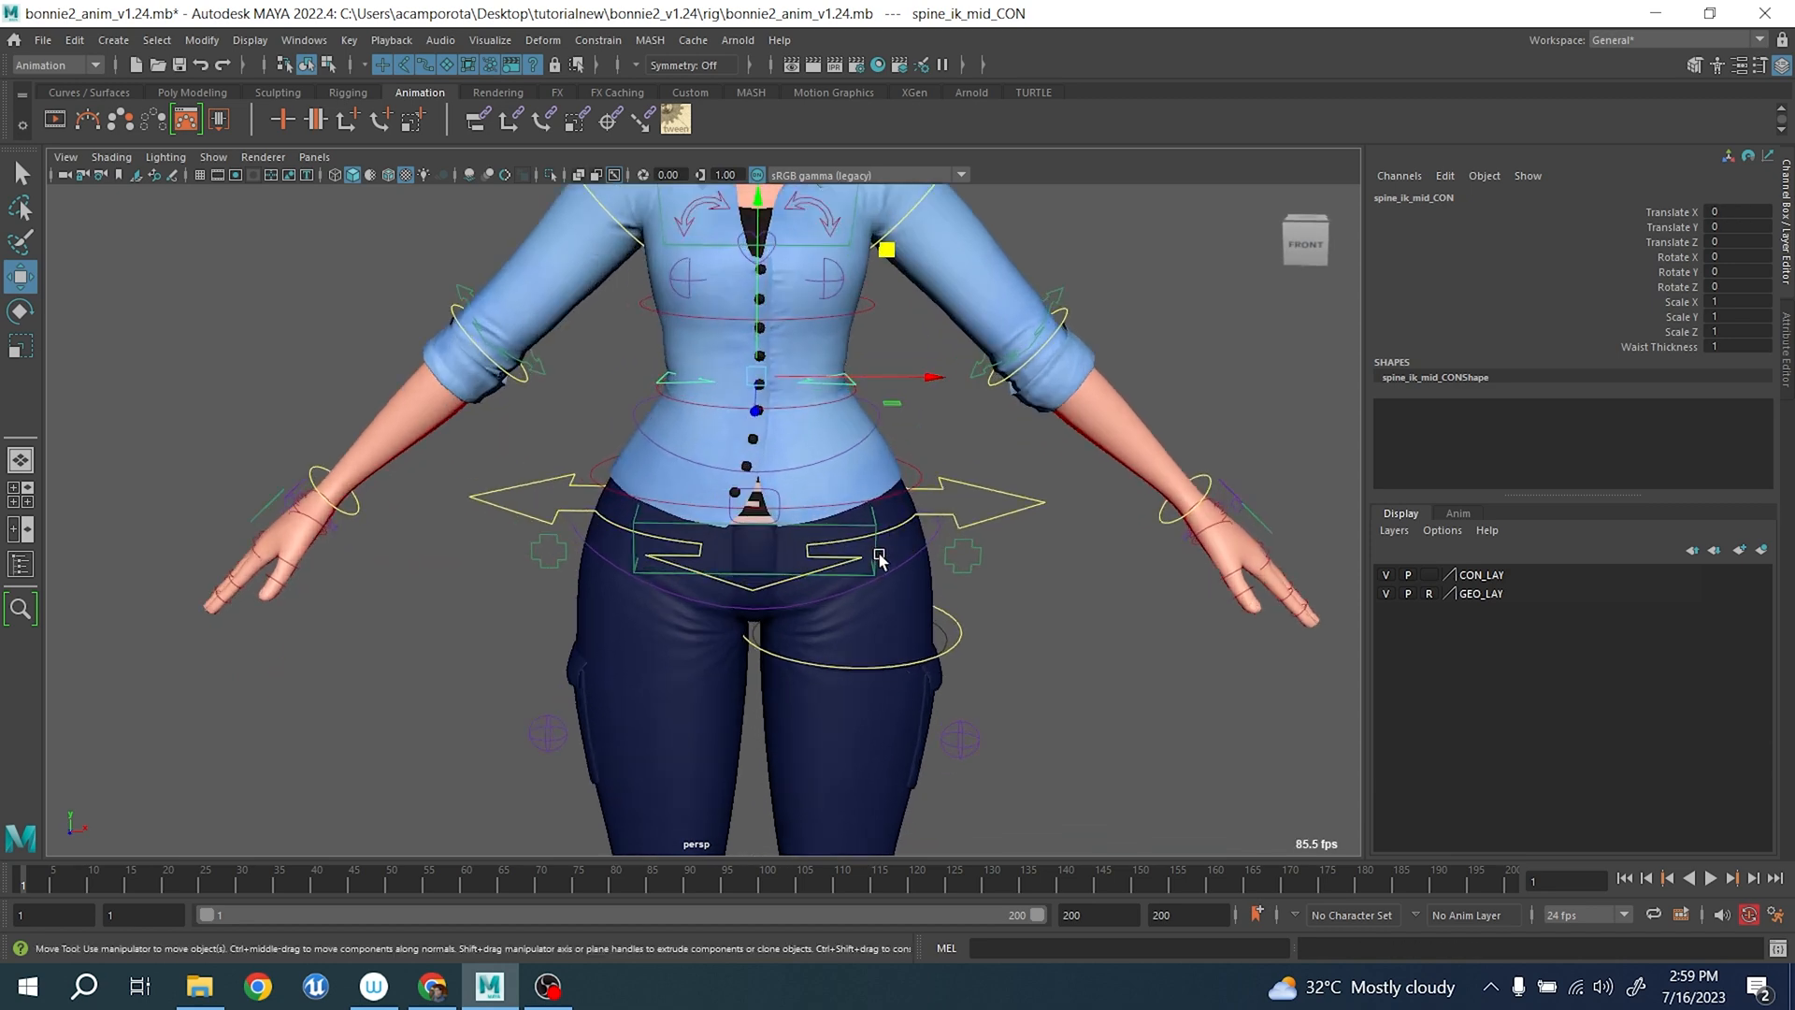
- Try moving the hips with the spine IK base control and rotating it about -24 degrees in Z, and undo both changes
click(880, 555)
middle_drag(877, 374, 841, 411)
key(ctrl+z)
key(e)
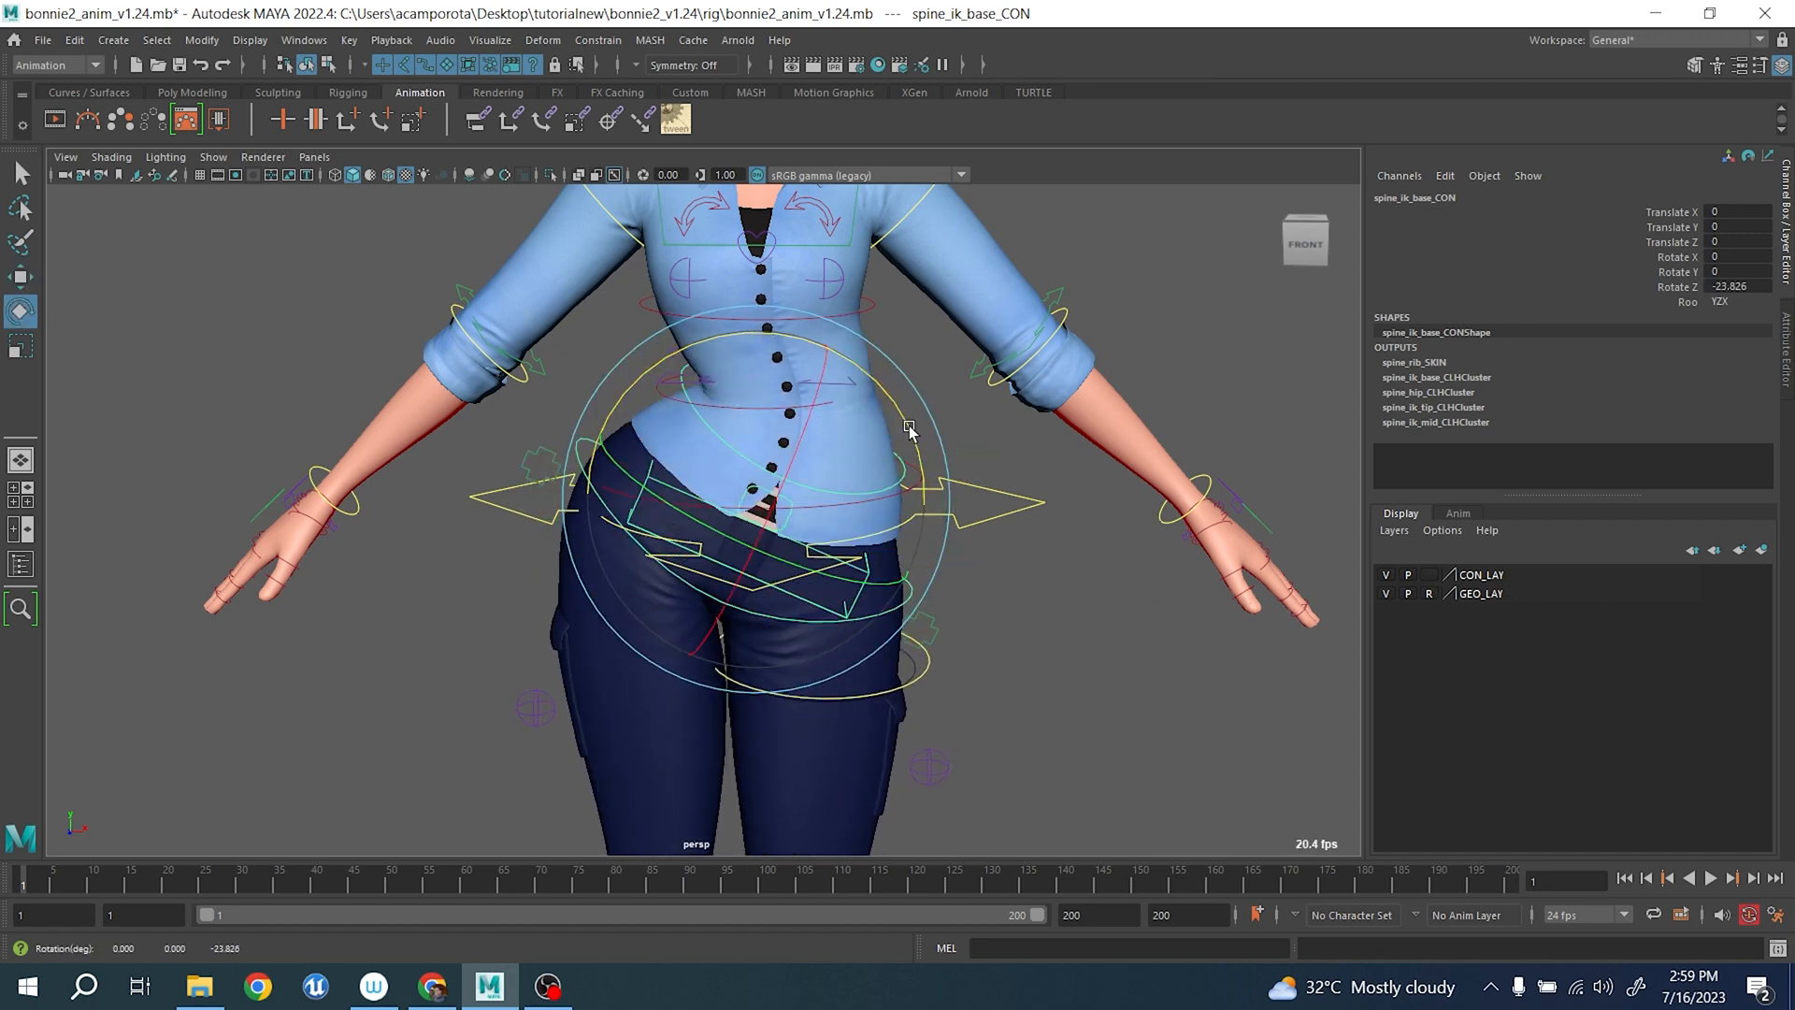
key(ctrl+z)
key(q)
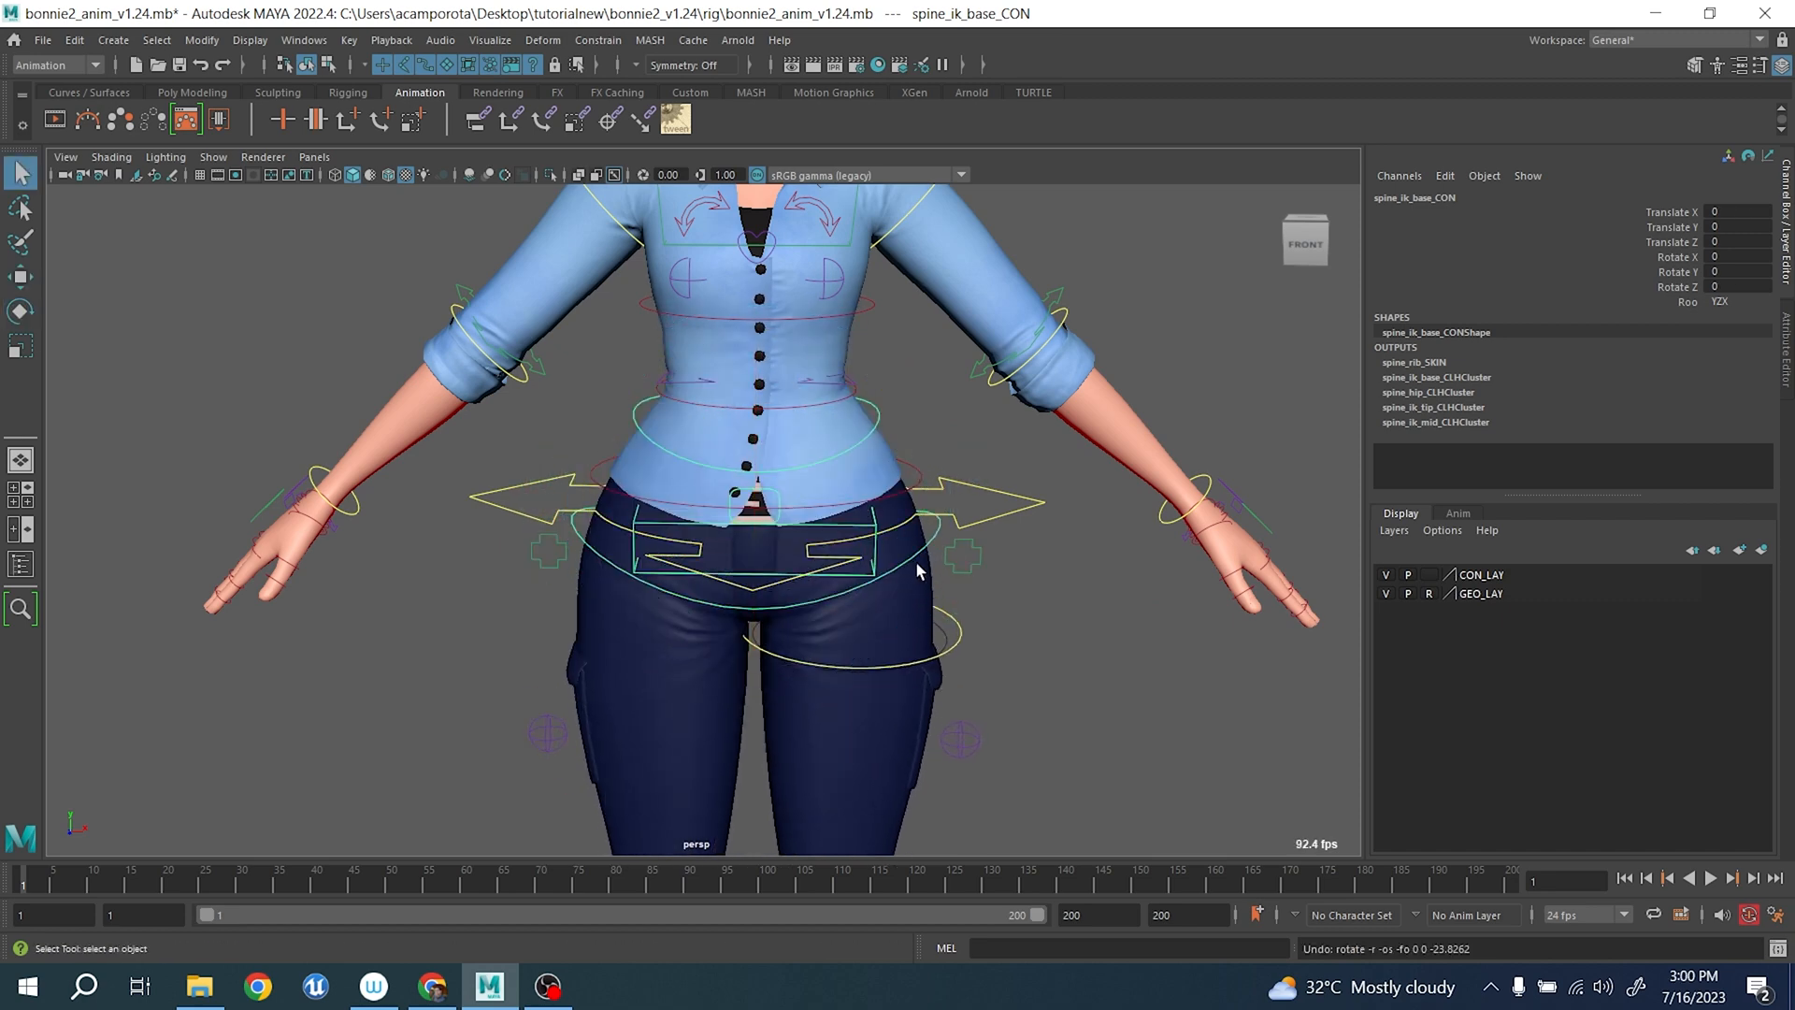
- Try rotating the lowest spine FK control and moving the lower hip control, and undo both changes
click(924, 539)
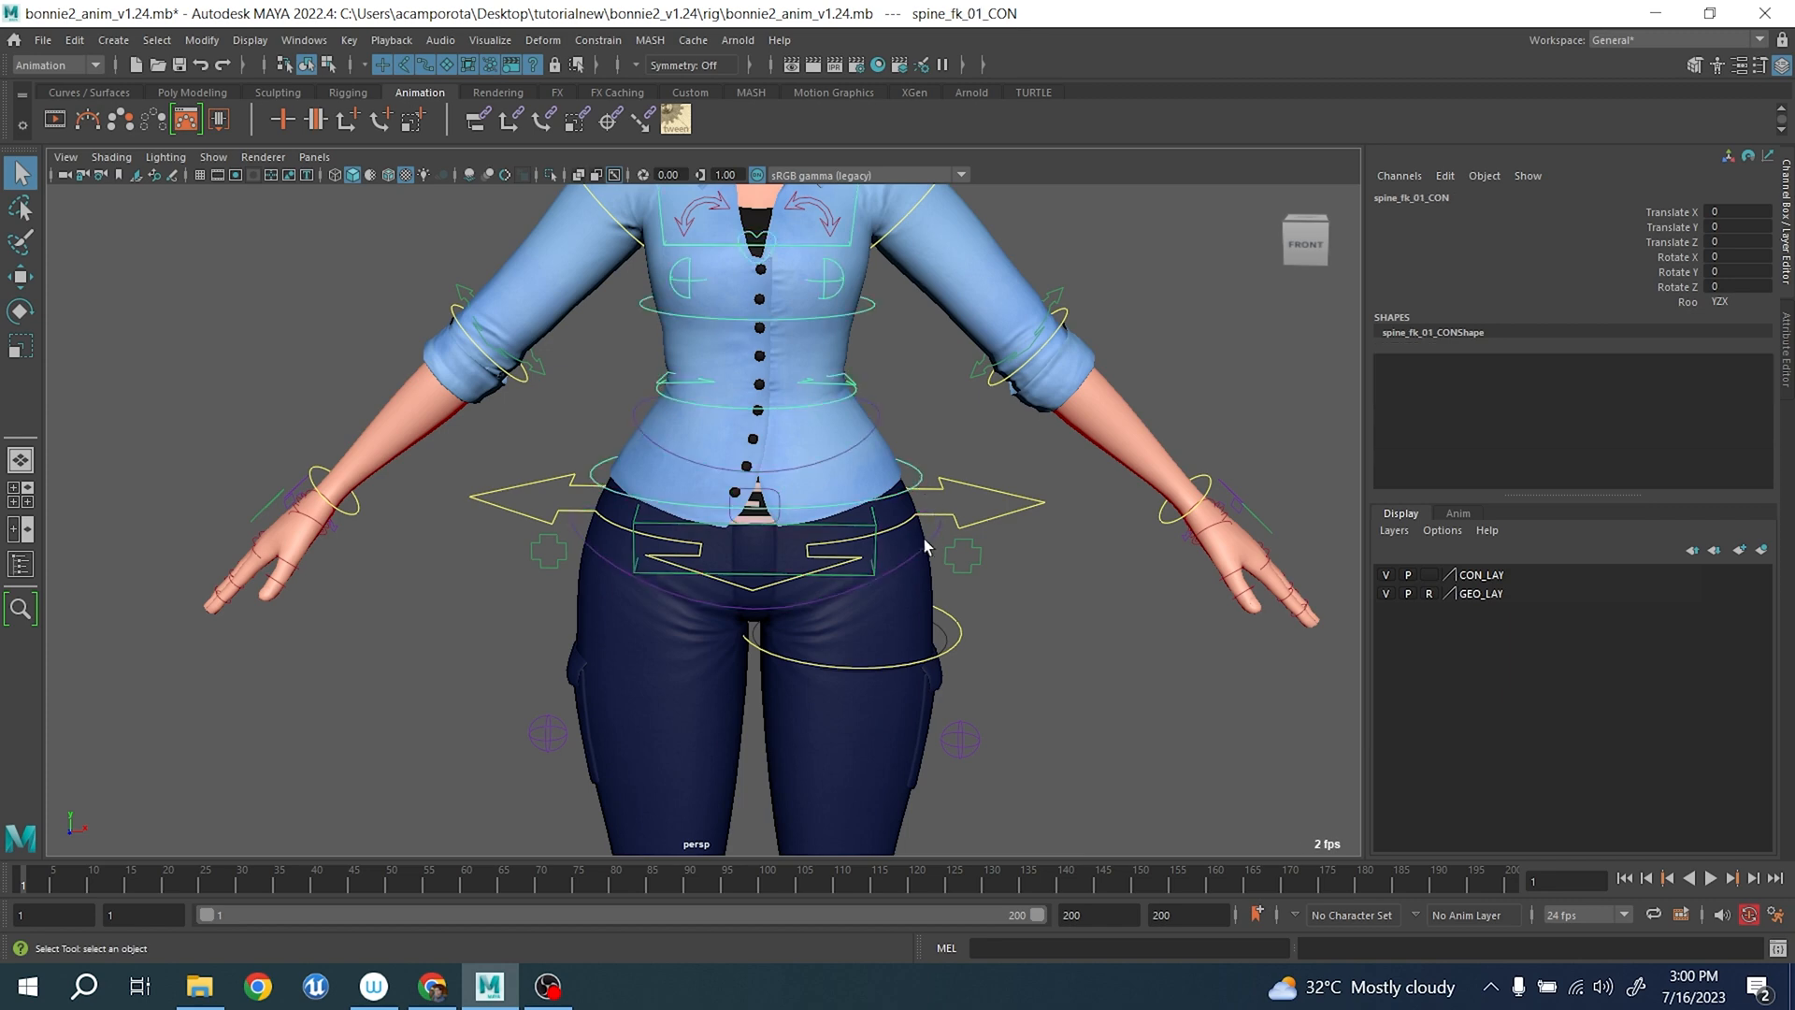
key(e)
drag(908, 411, 875, 368)
key(ctrl+z)
key(w)
key(ctrl+z)
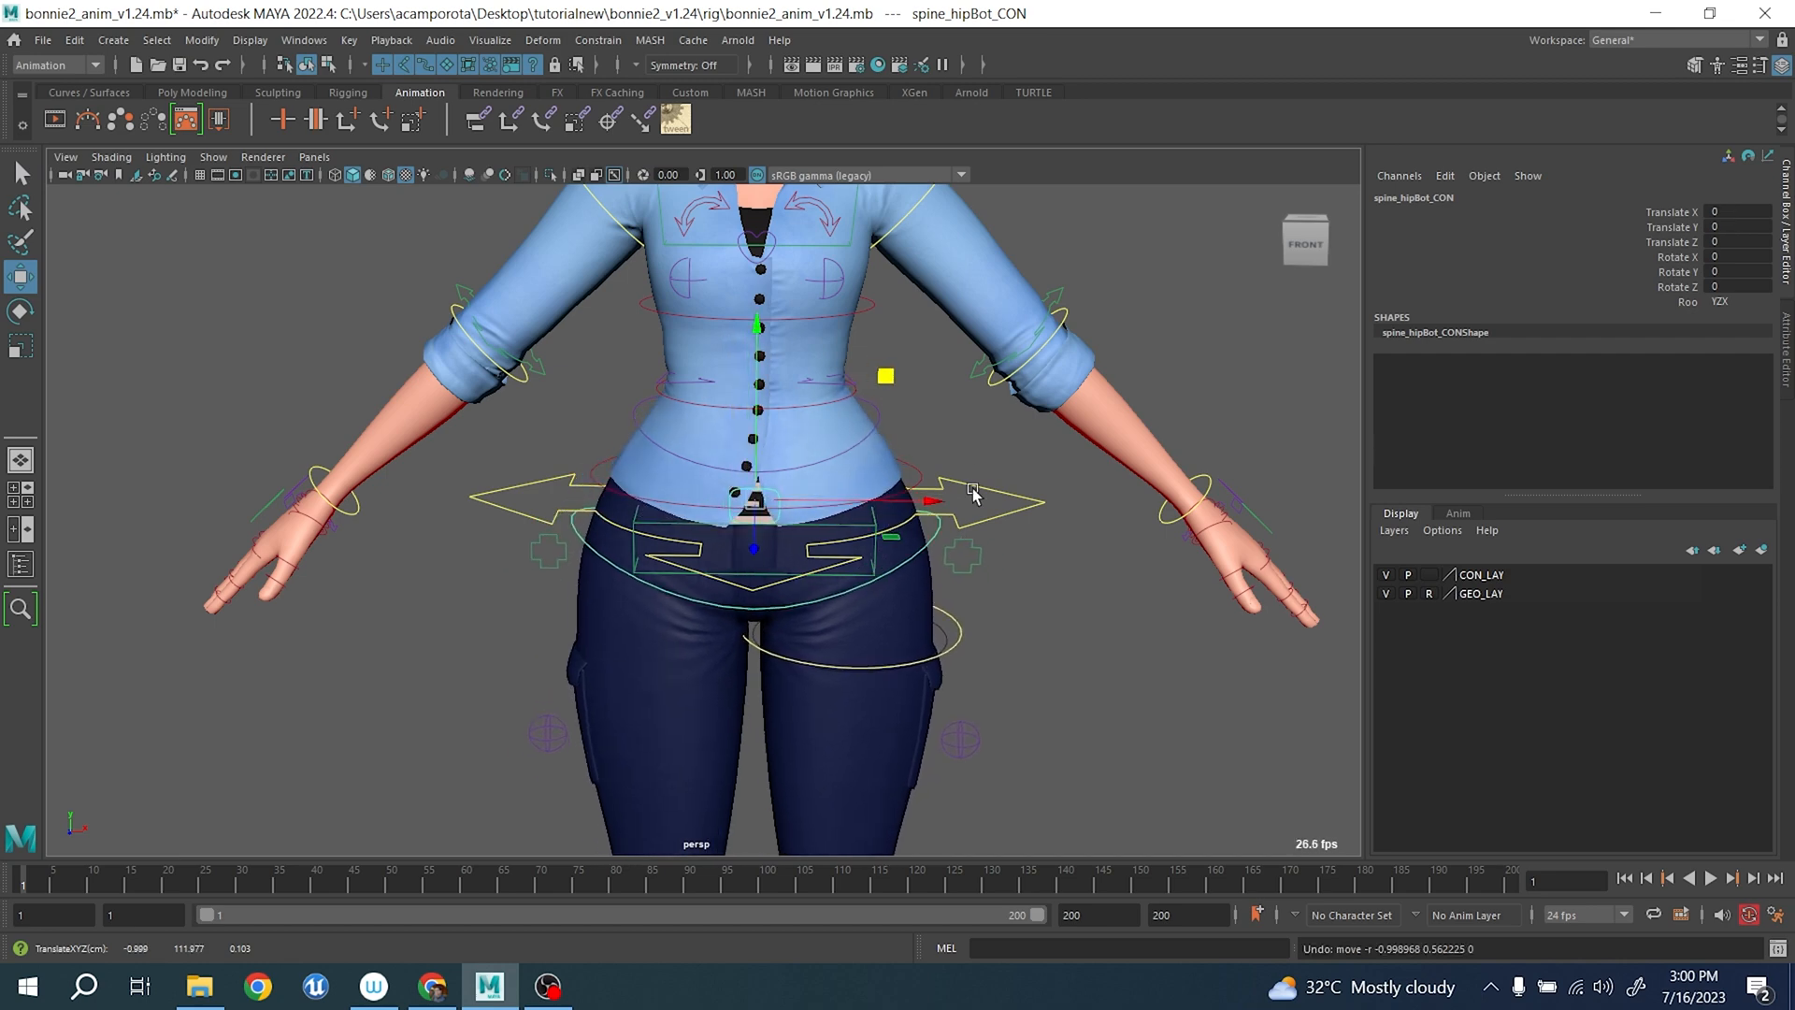
- Try lowering the pelvis about 3 units with the spine IK base control, and undo the move
click(870, 574)
scroll(907, 371, down, 6)
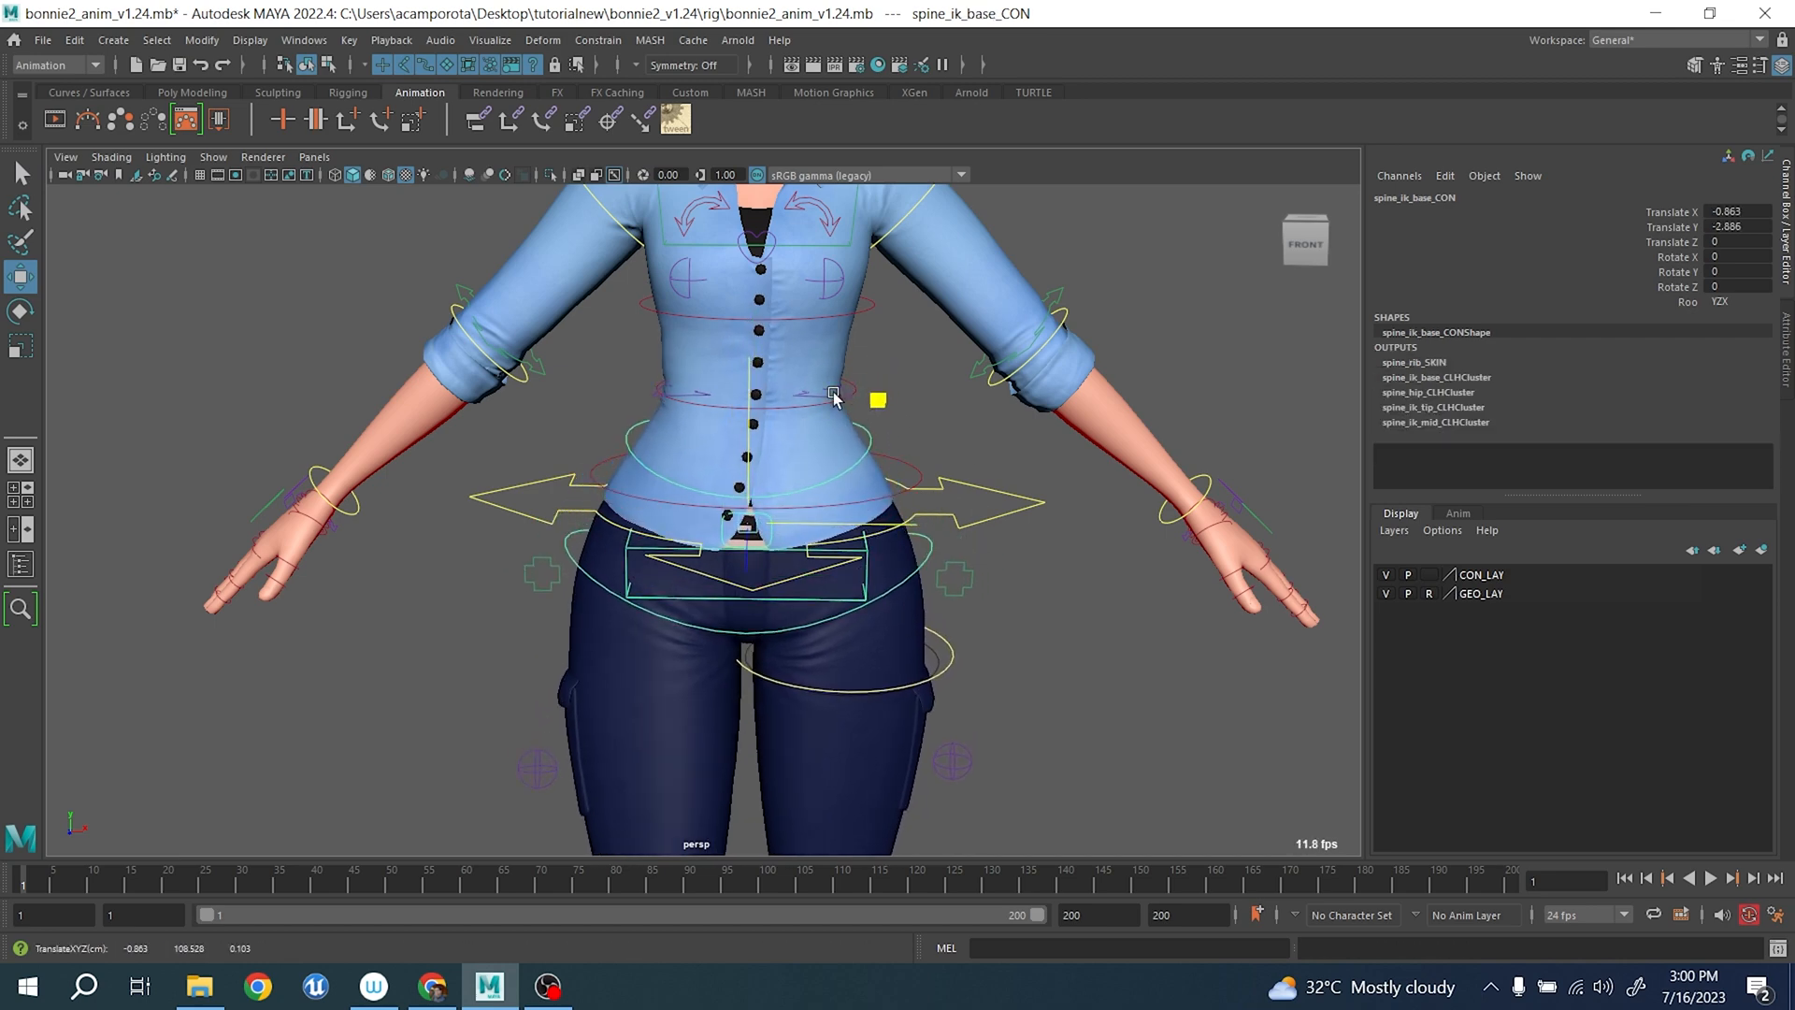
scroll(886, 456, up, 3)
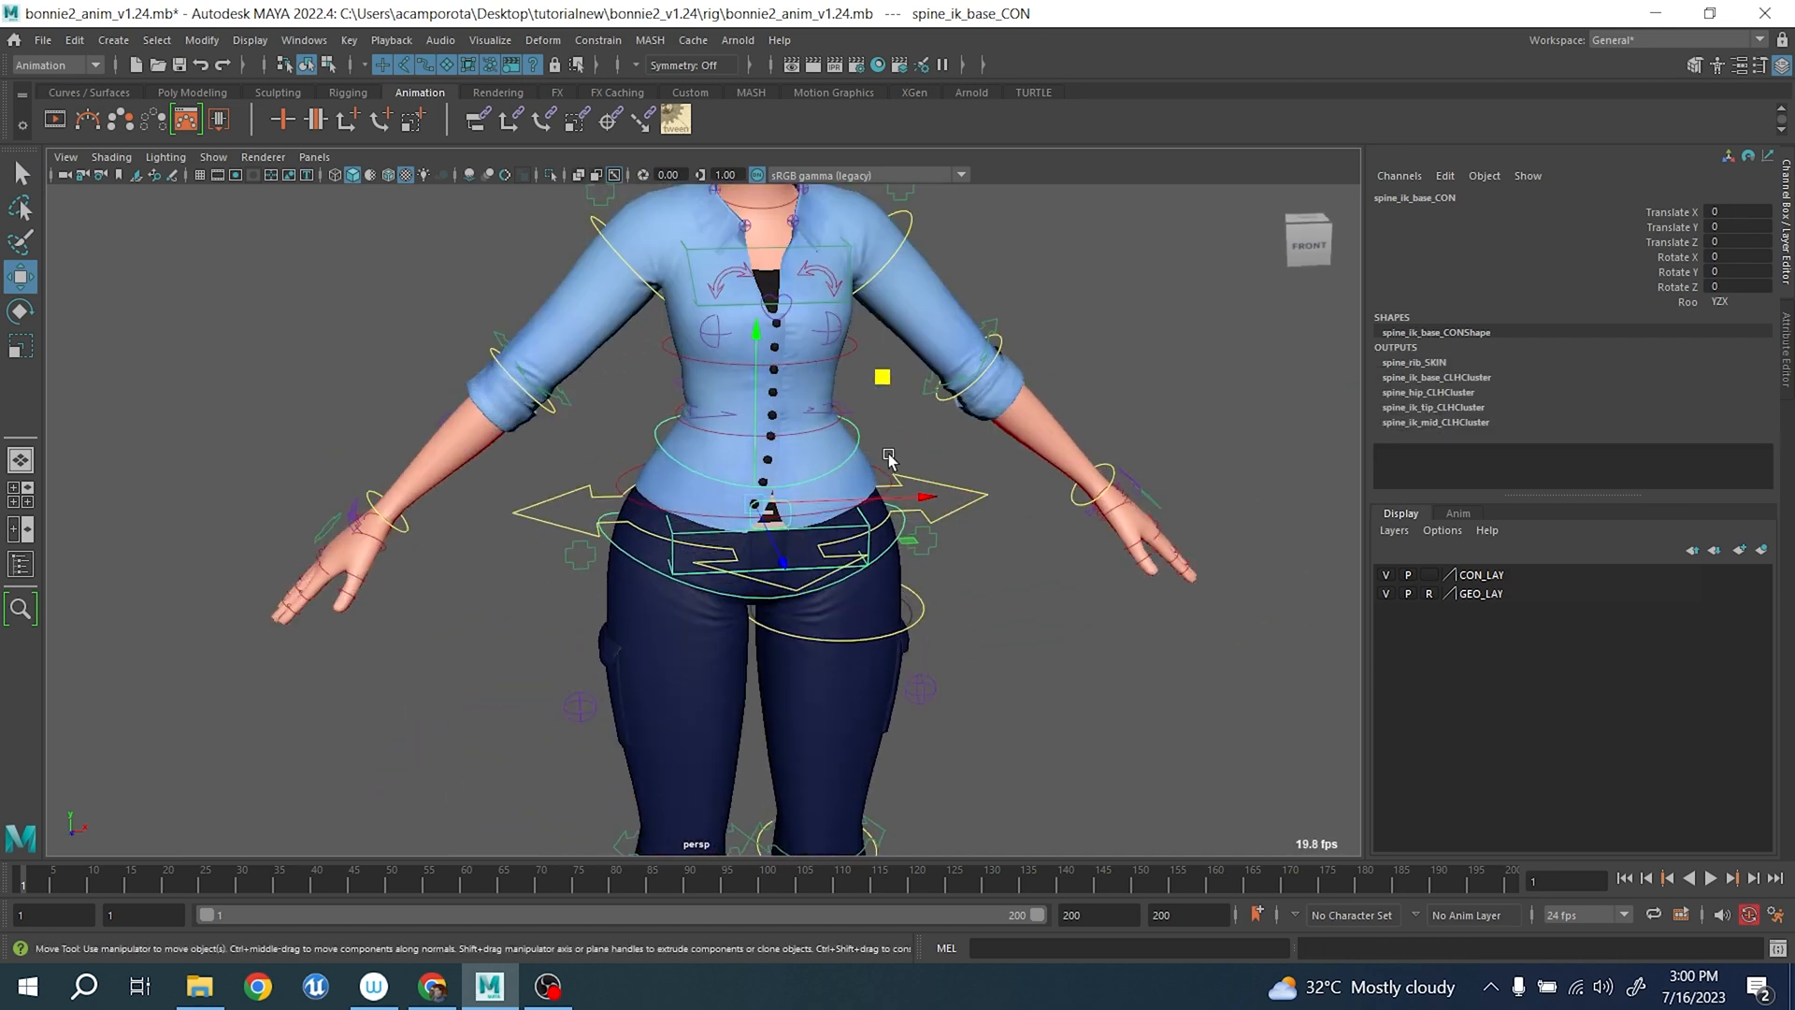
scroll(888, 456, down, 5)
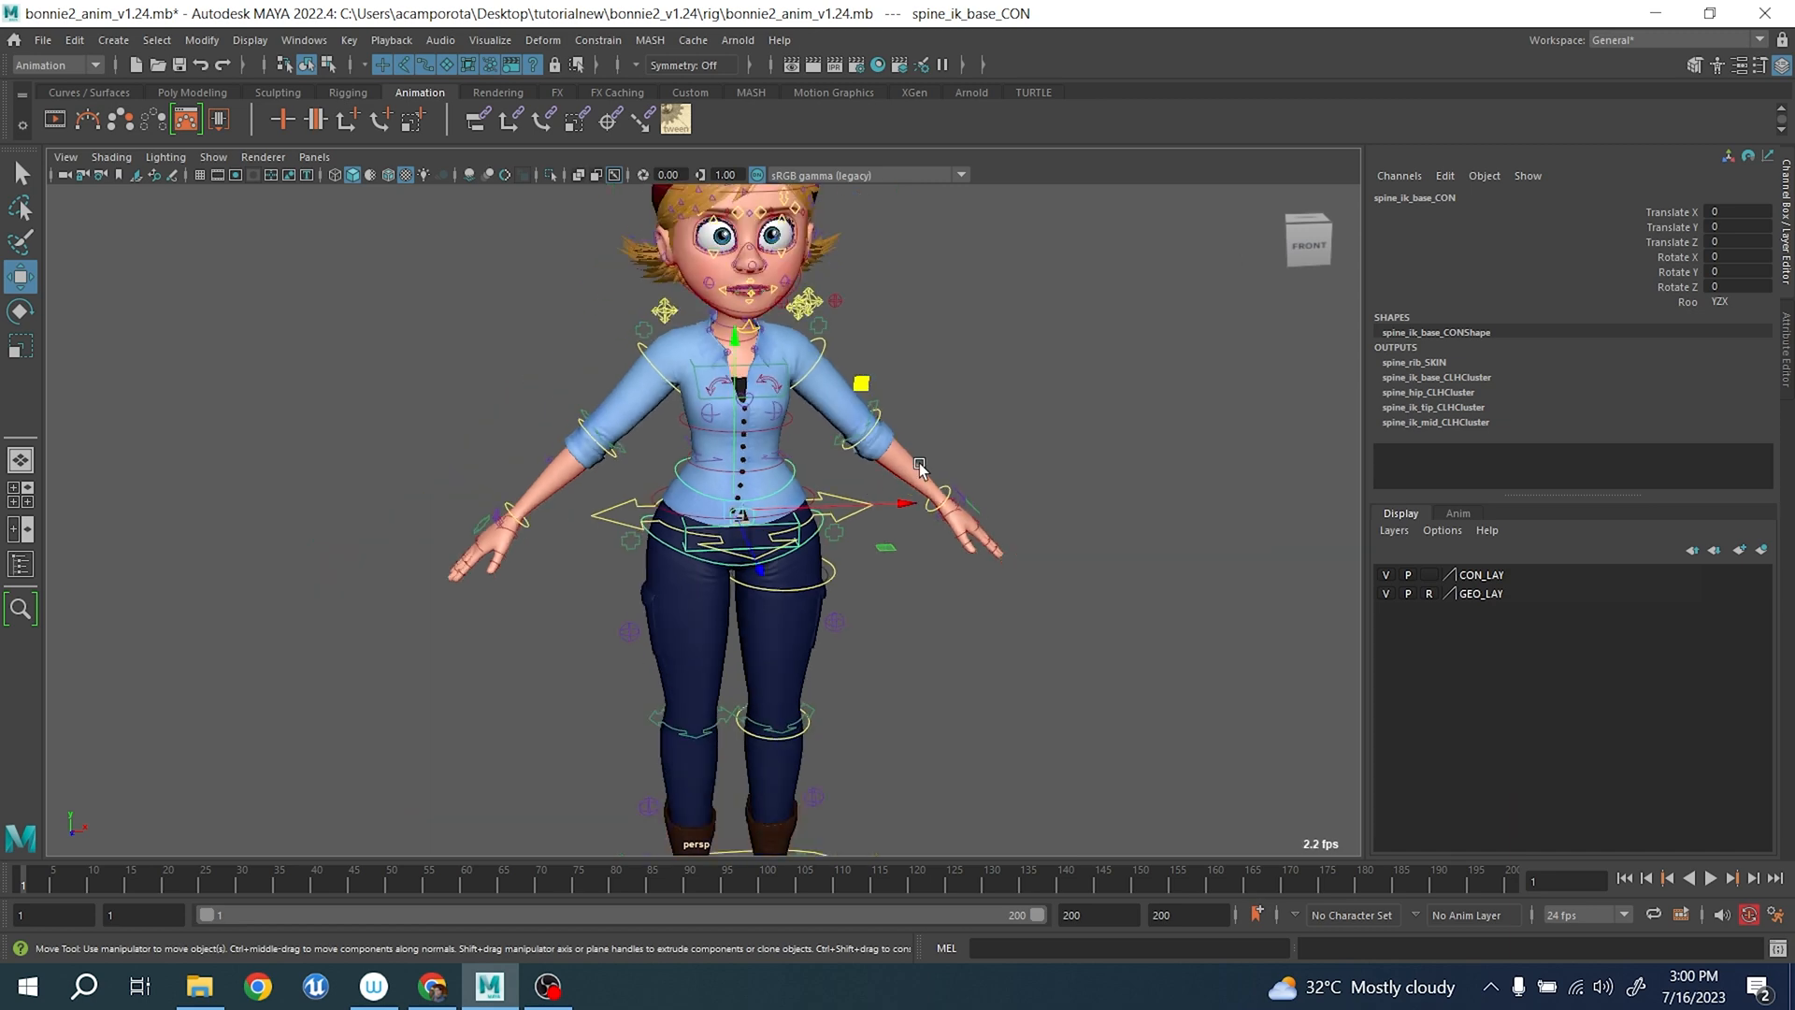
scroll(813, 464, up, 3)
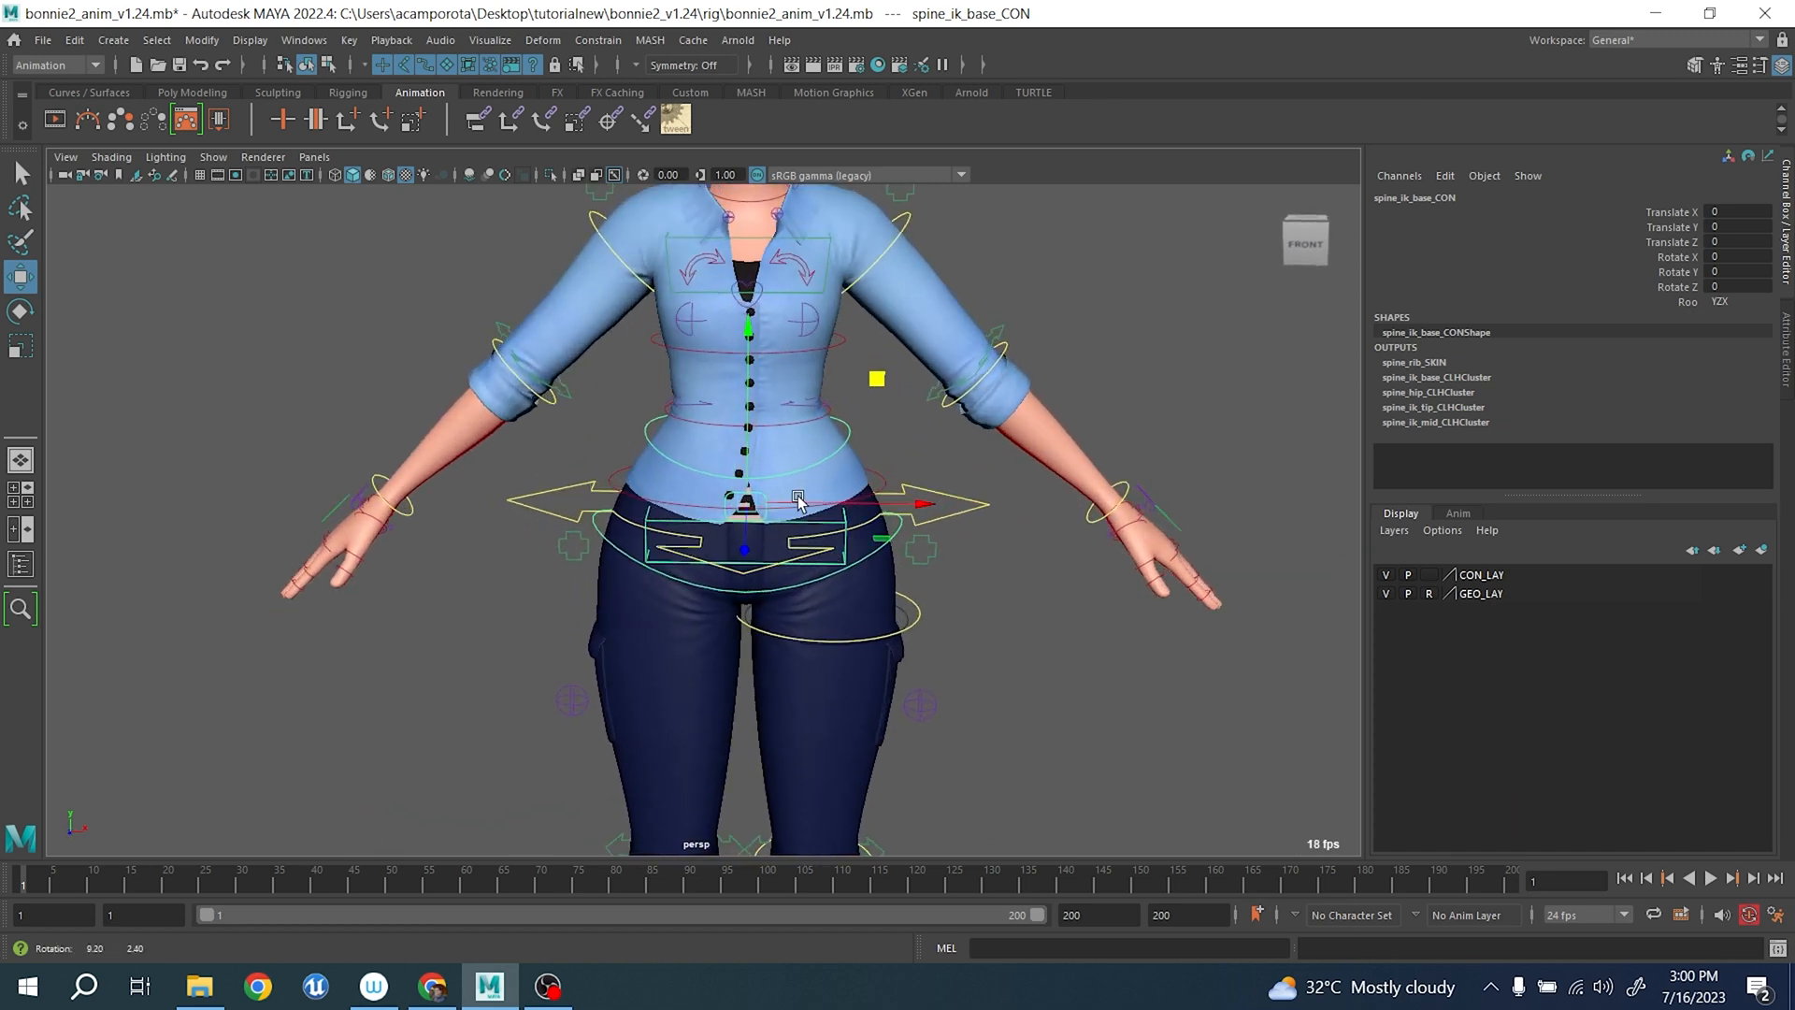
alt+drag(814, 464, 858, 389)
- Select the upper spine FK control under the chest and examine the torso controls from several views
click(792, 360)
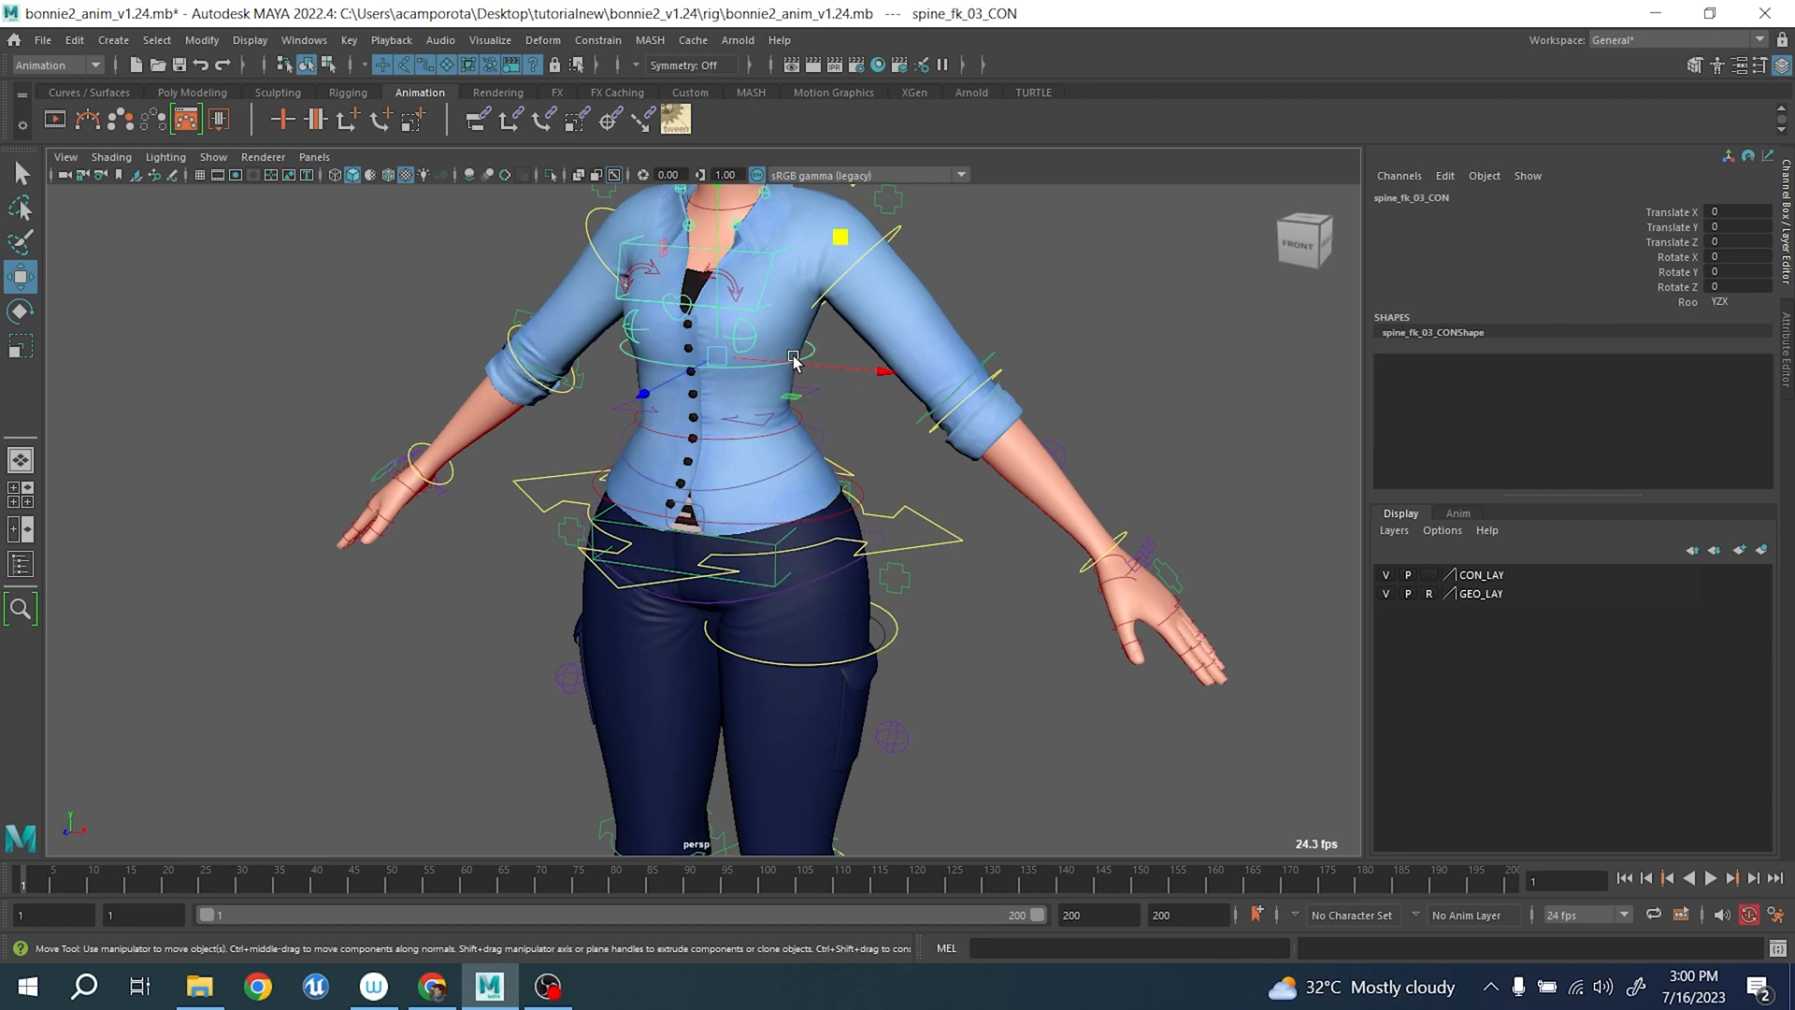
alt+drag(779, 458, 811, 438)
alt+middle_drag(812, 437, 807, 500)
scroll(807, 500, up, 3)
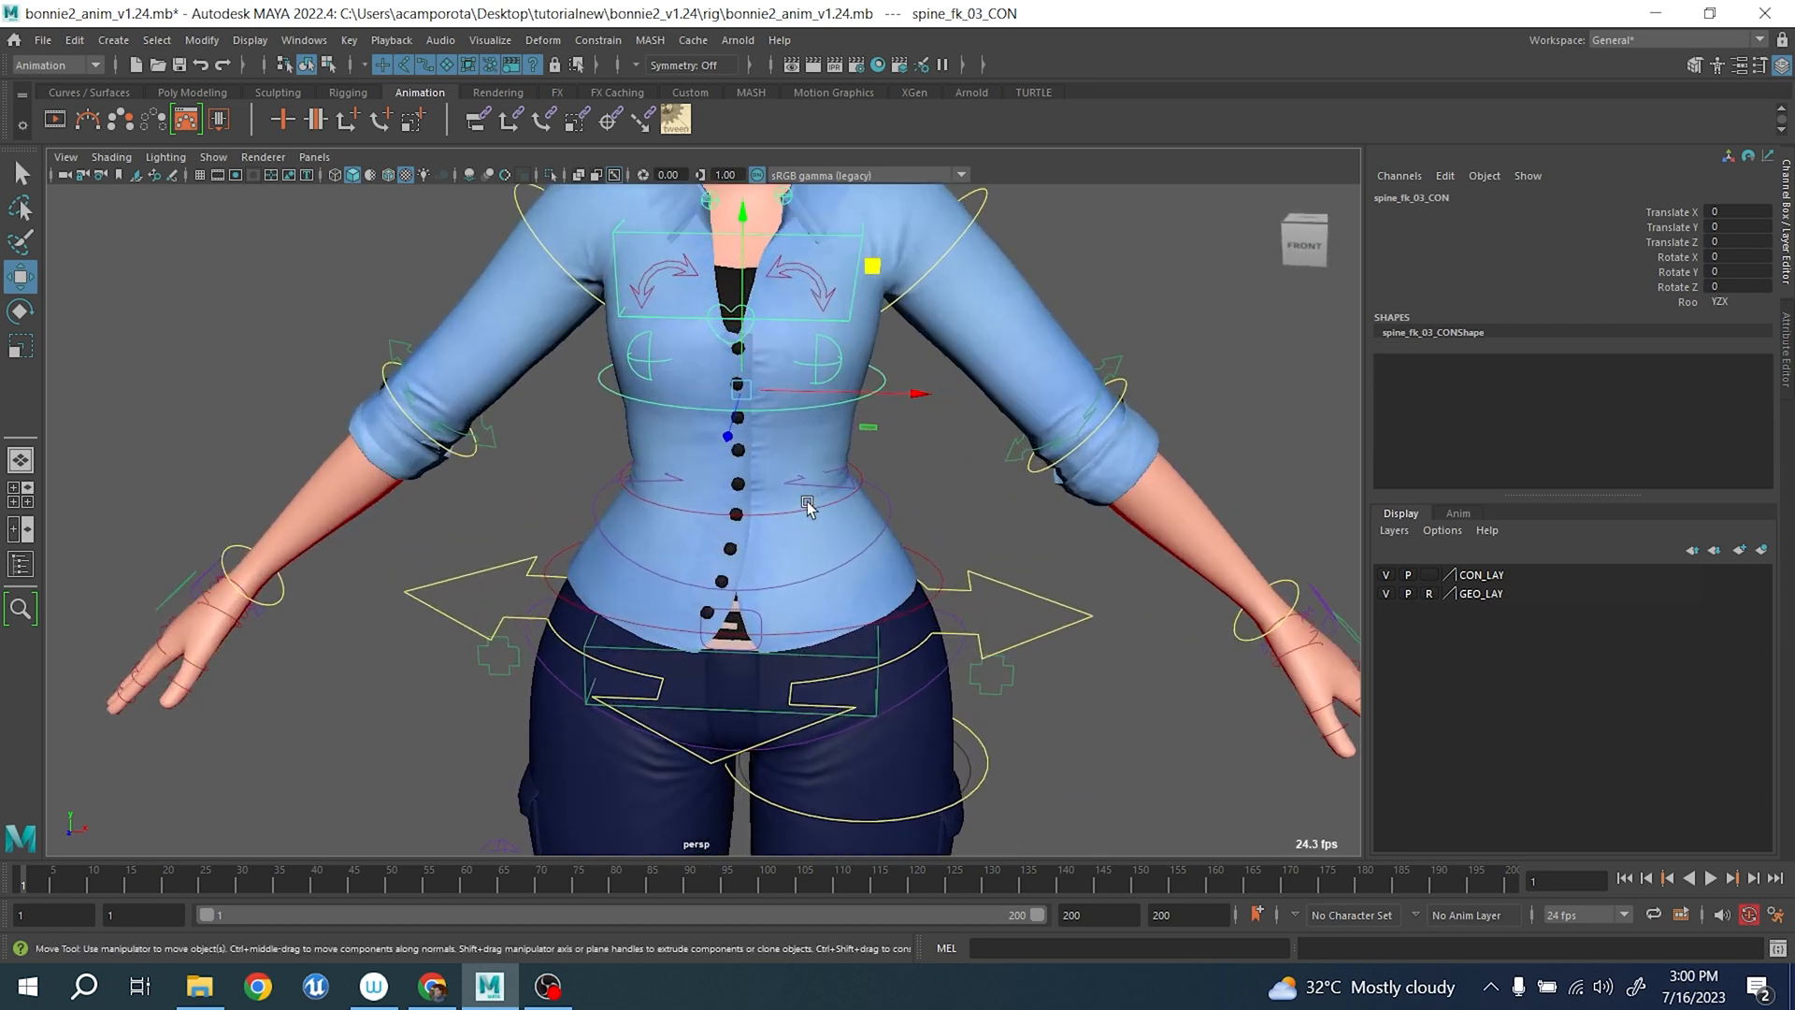
alt+drag(806, 500, 823, 498)
scroll(795, 519, down, 5)
scroll(793, 522, down, 4)
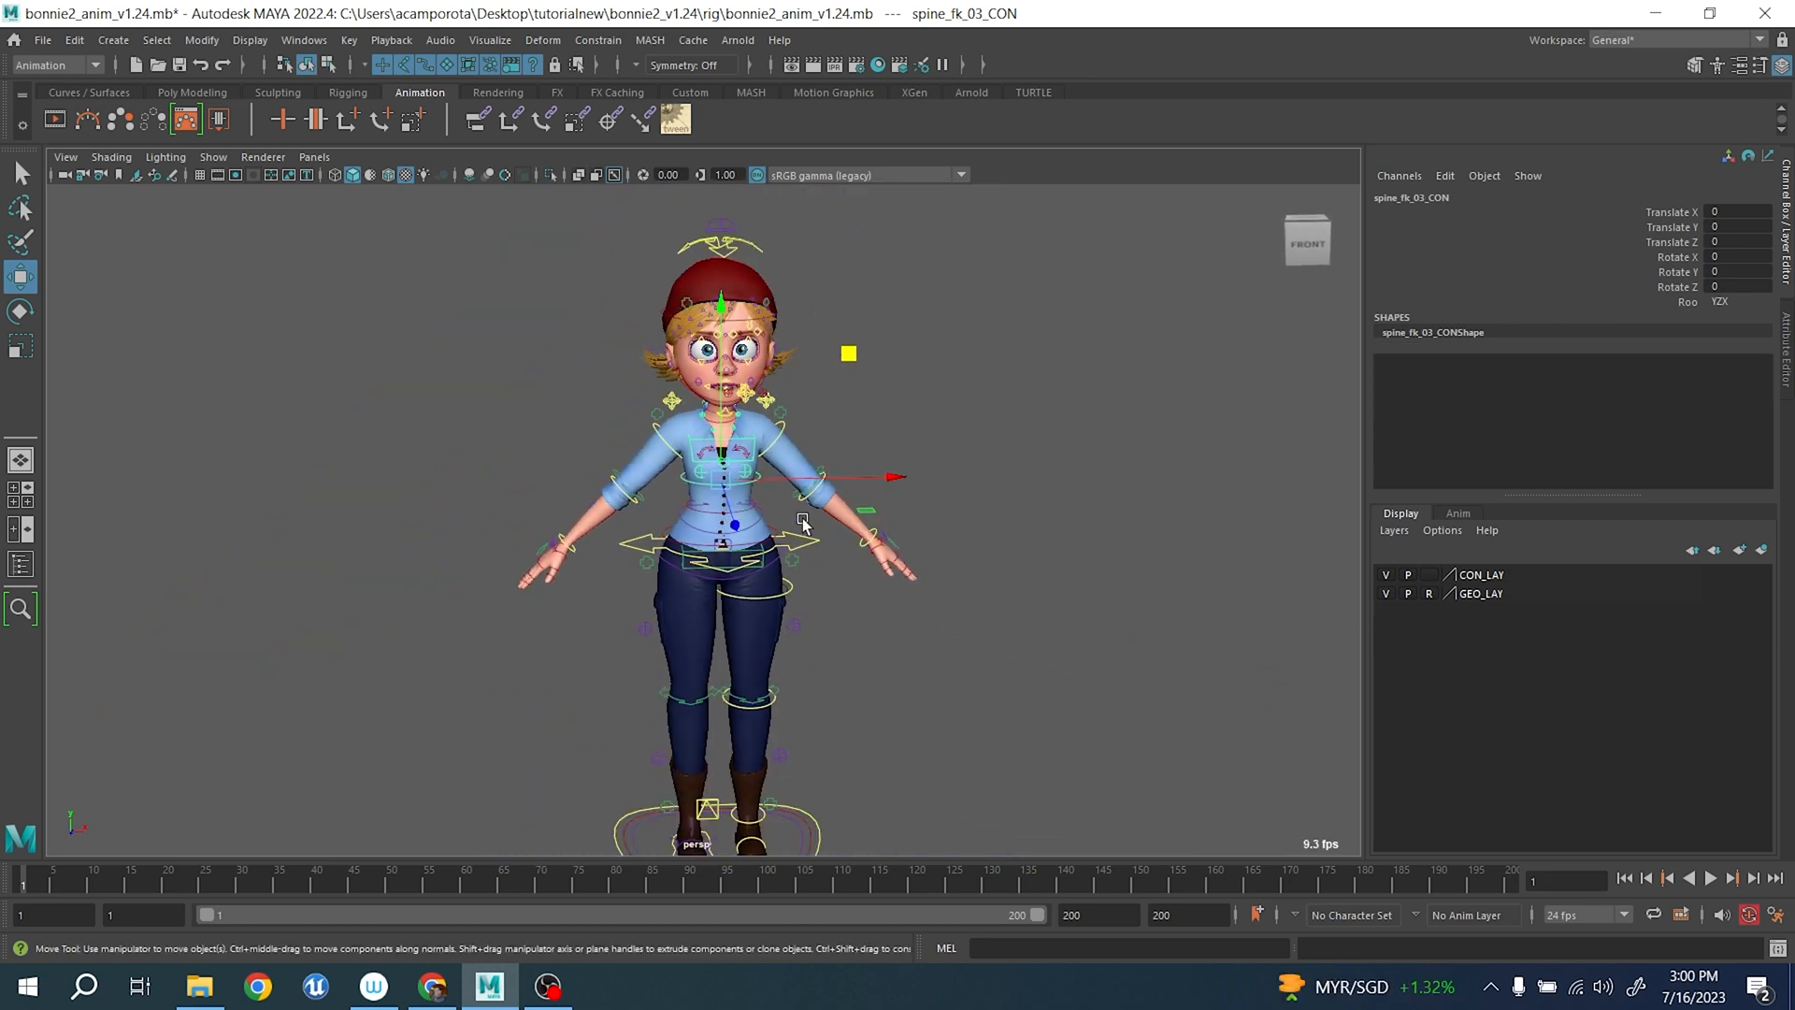
scroll(732, 500, up, 3)
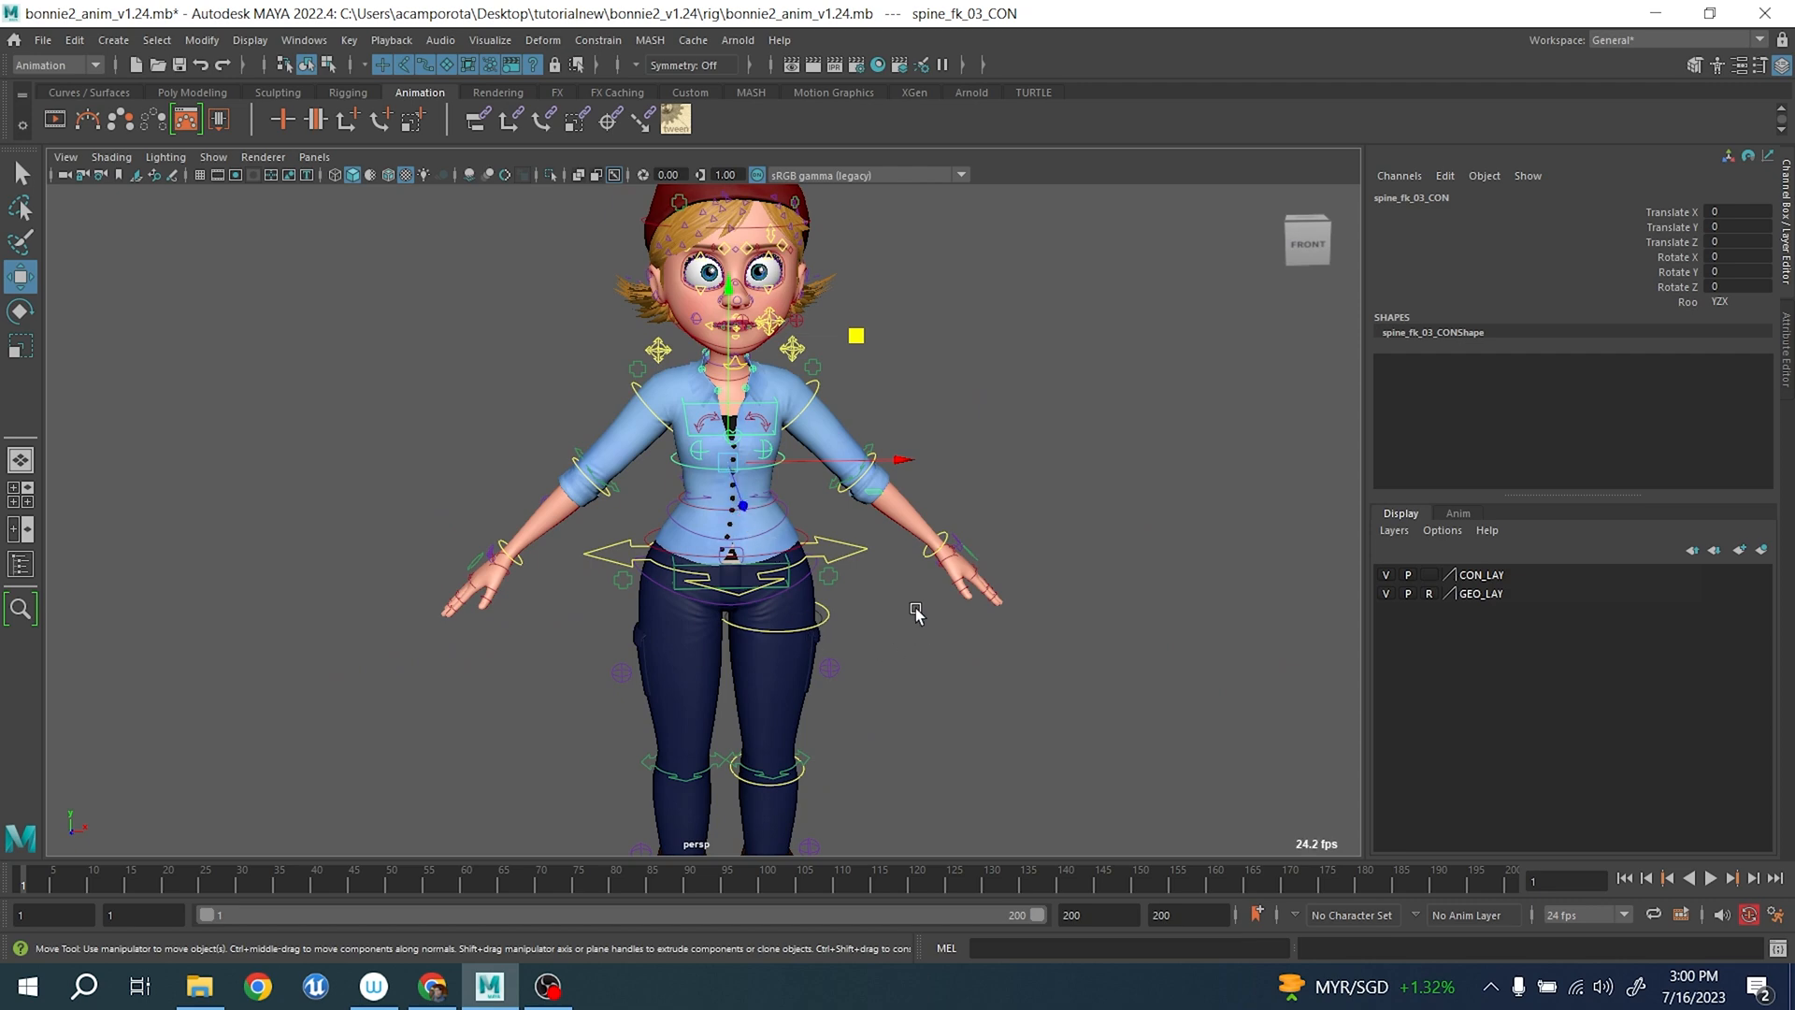
scroll(805, 598, up, 5)
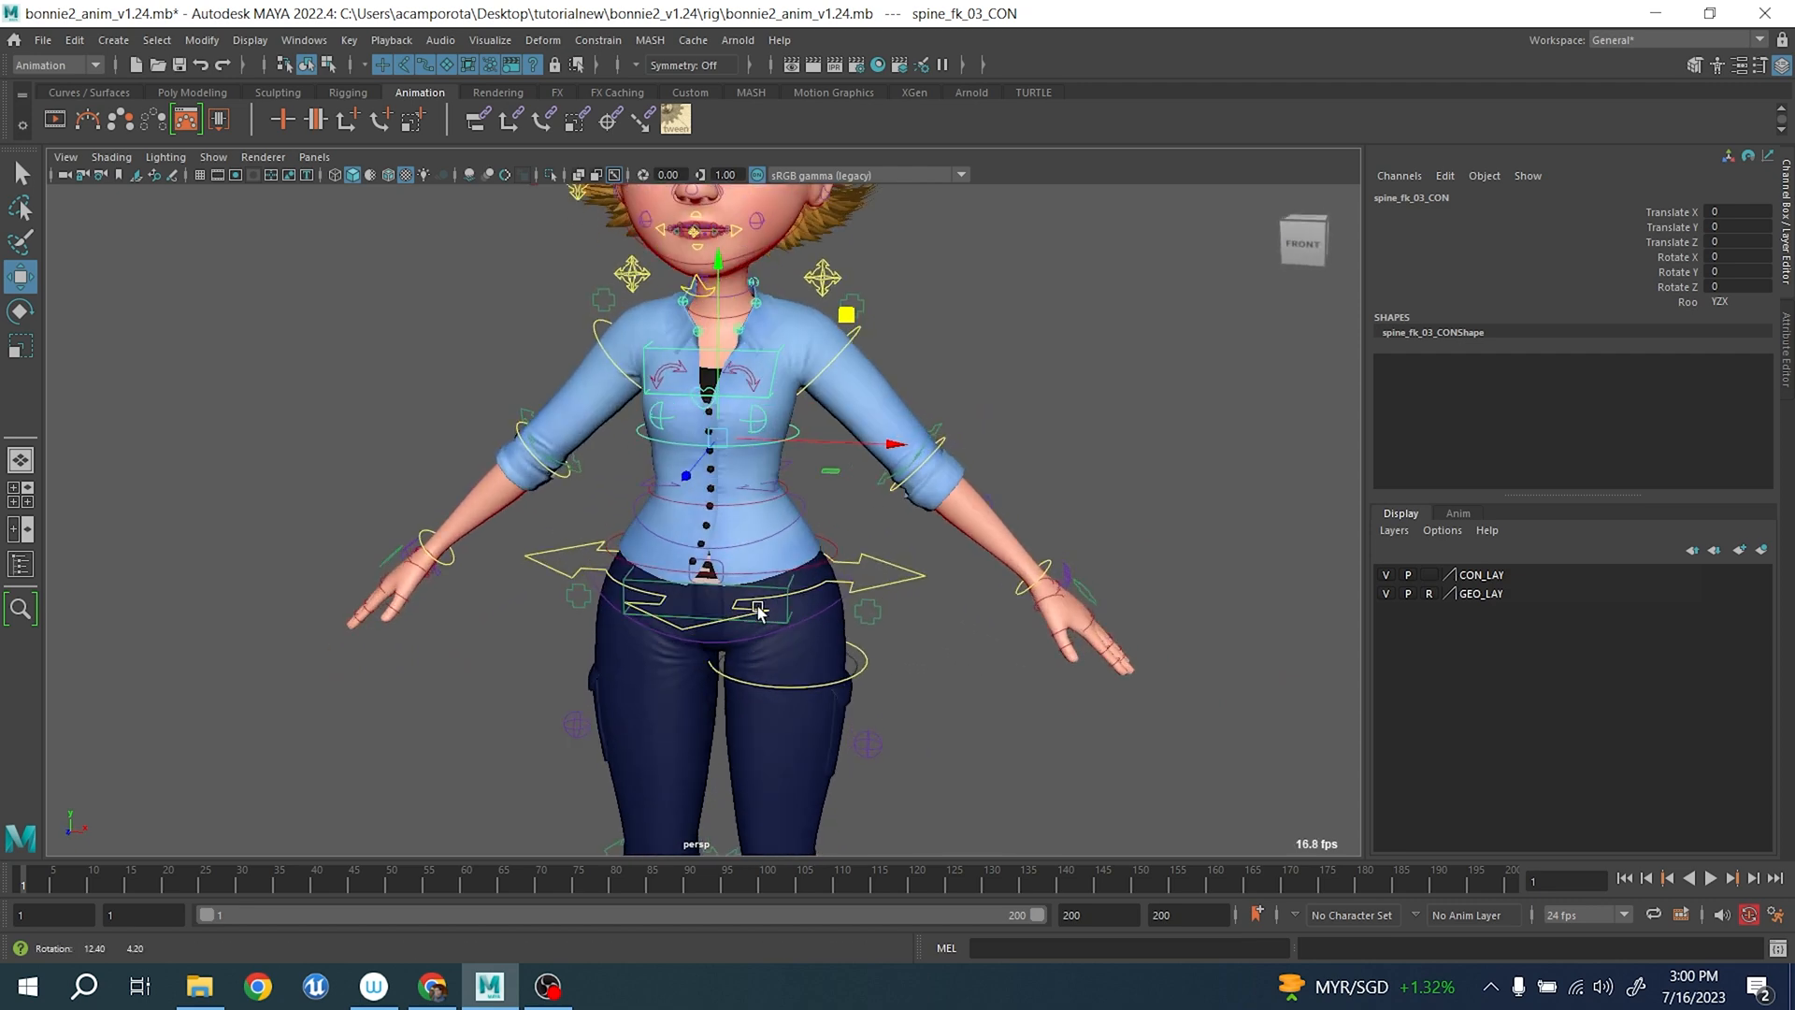
scroll(692, 608, up, 5)
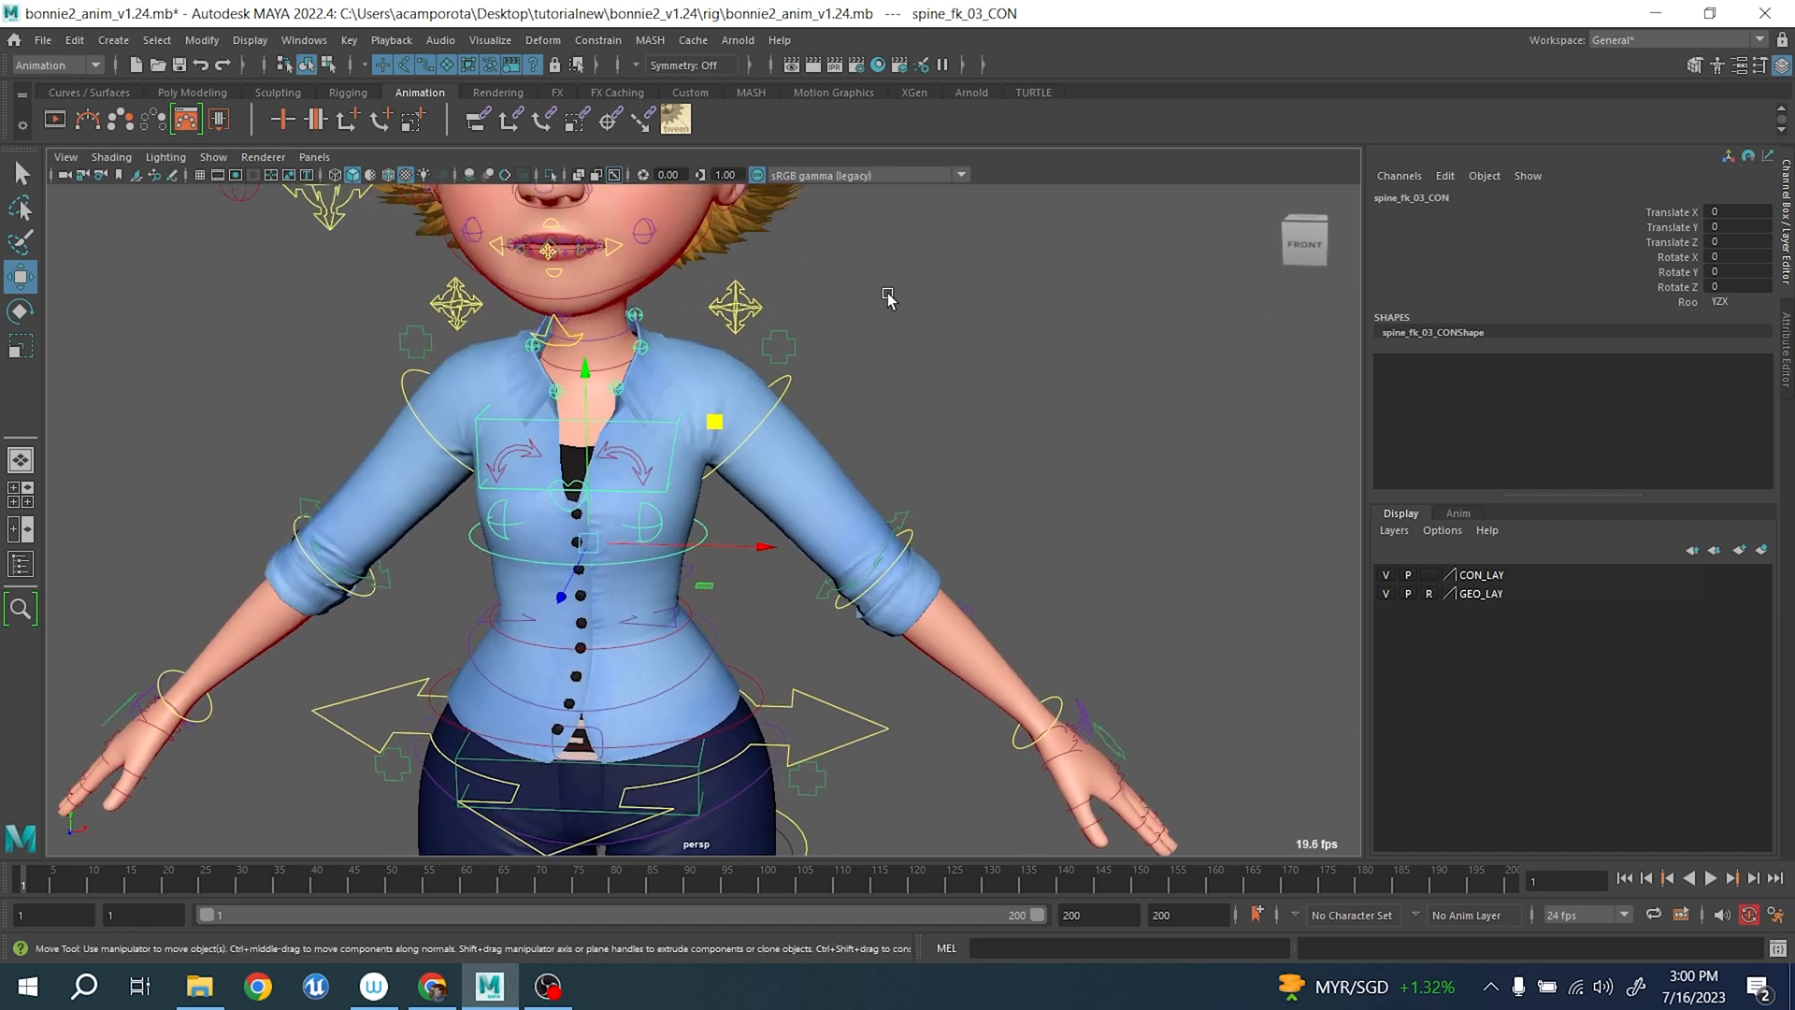
- Try rotating the left clavicle base control on all three axes, and undo the rotations
click(796, 454)
key(e)
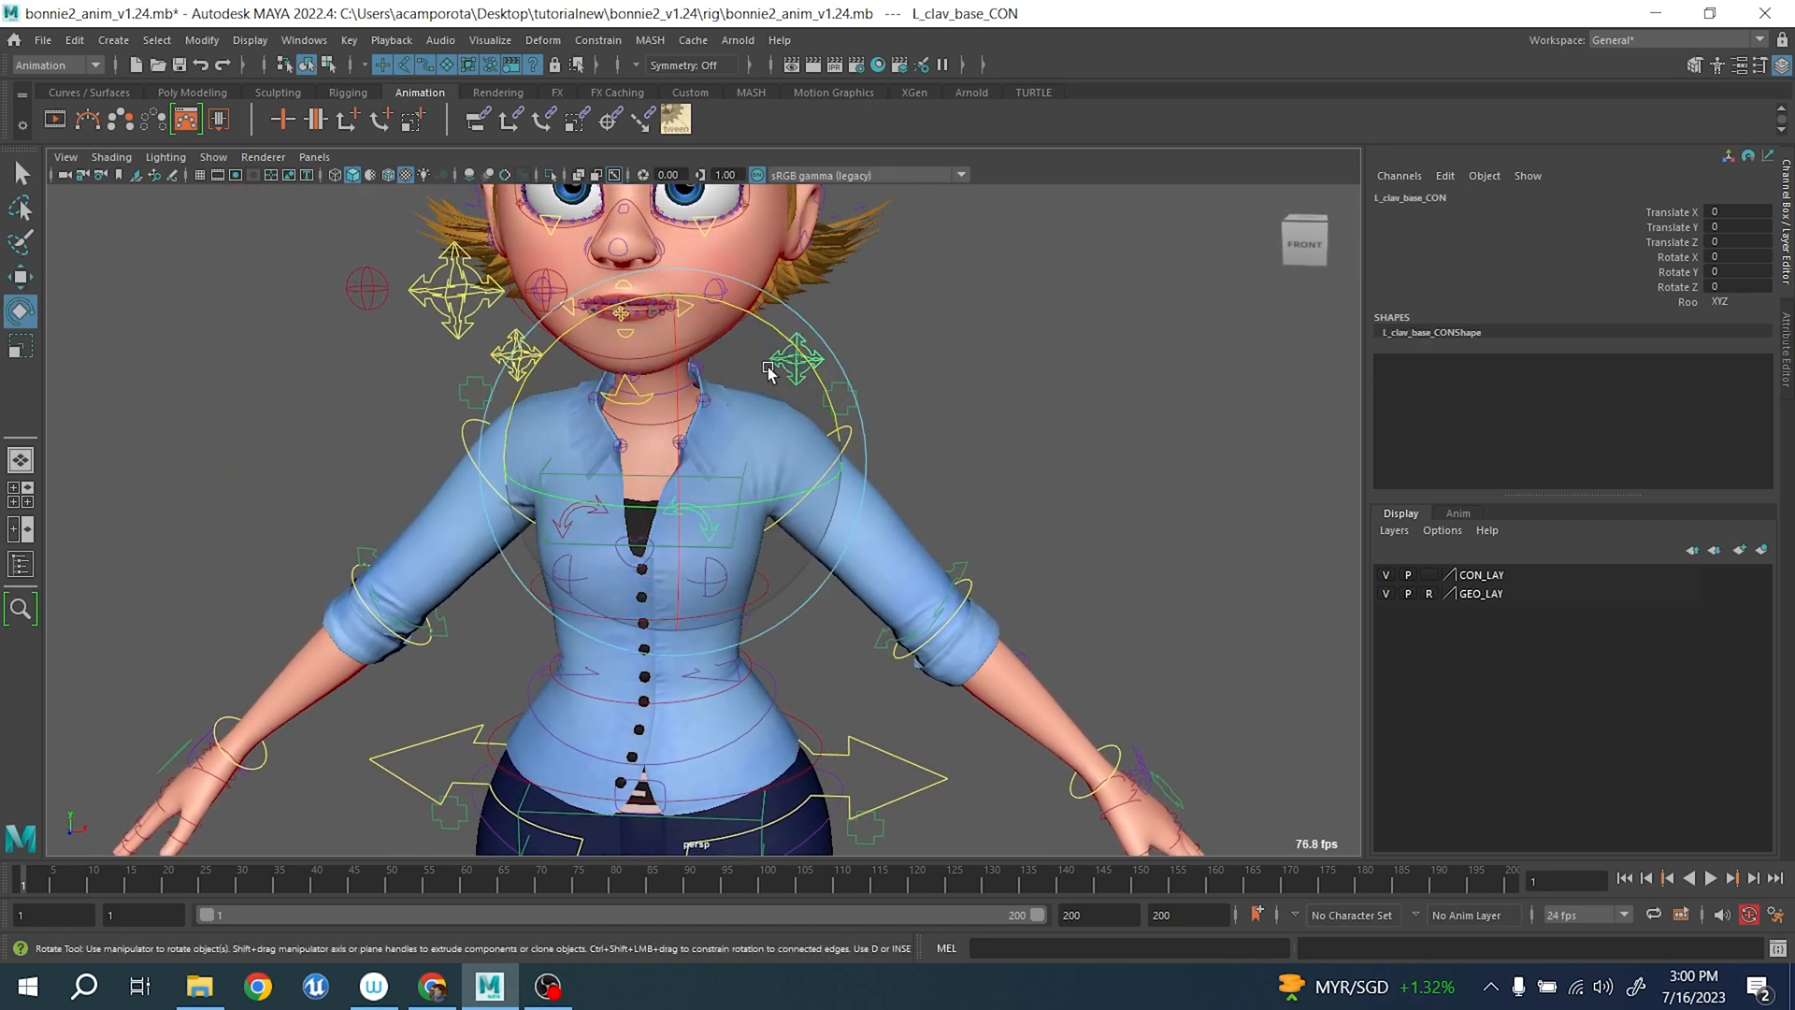
drag(768, 372, 609, 407)
drag(609, 407, 722, 414)
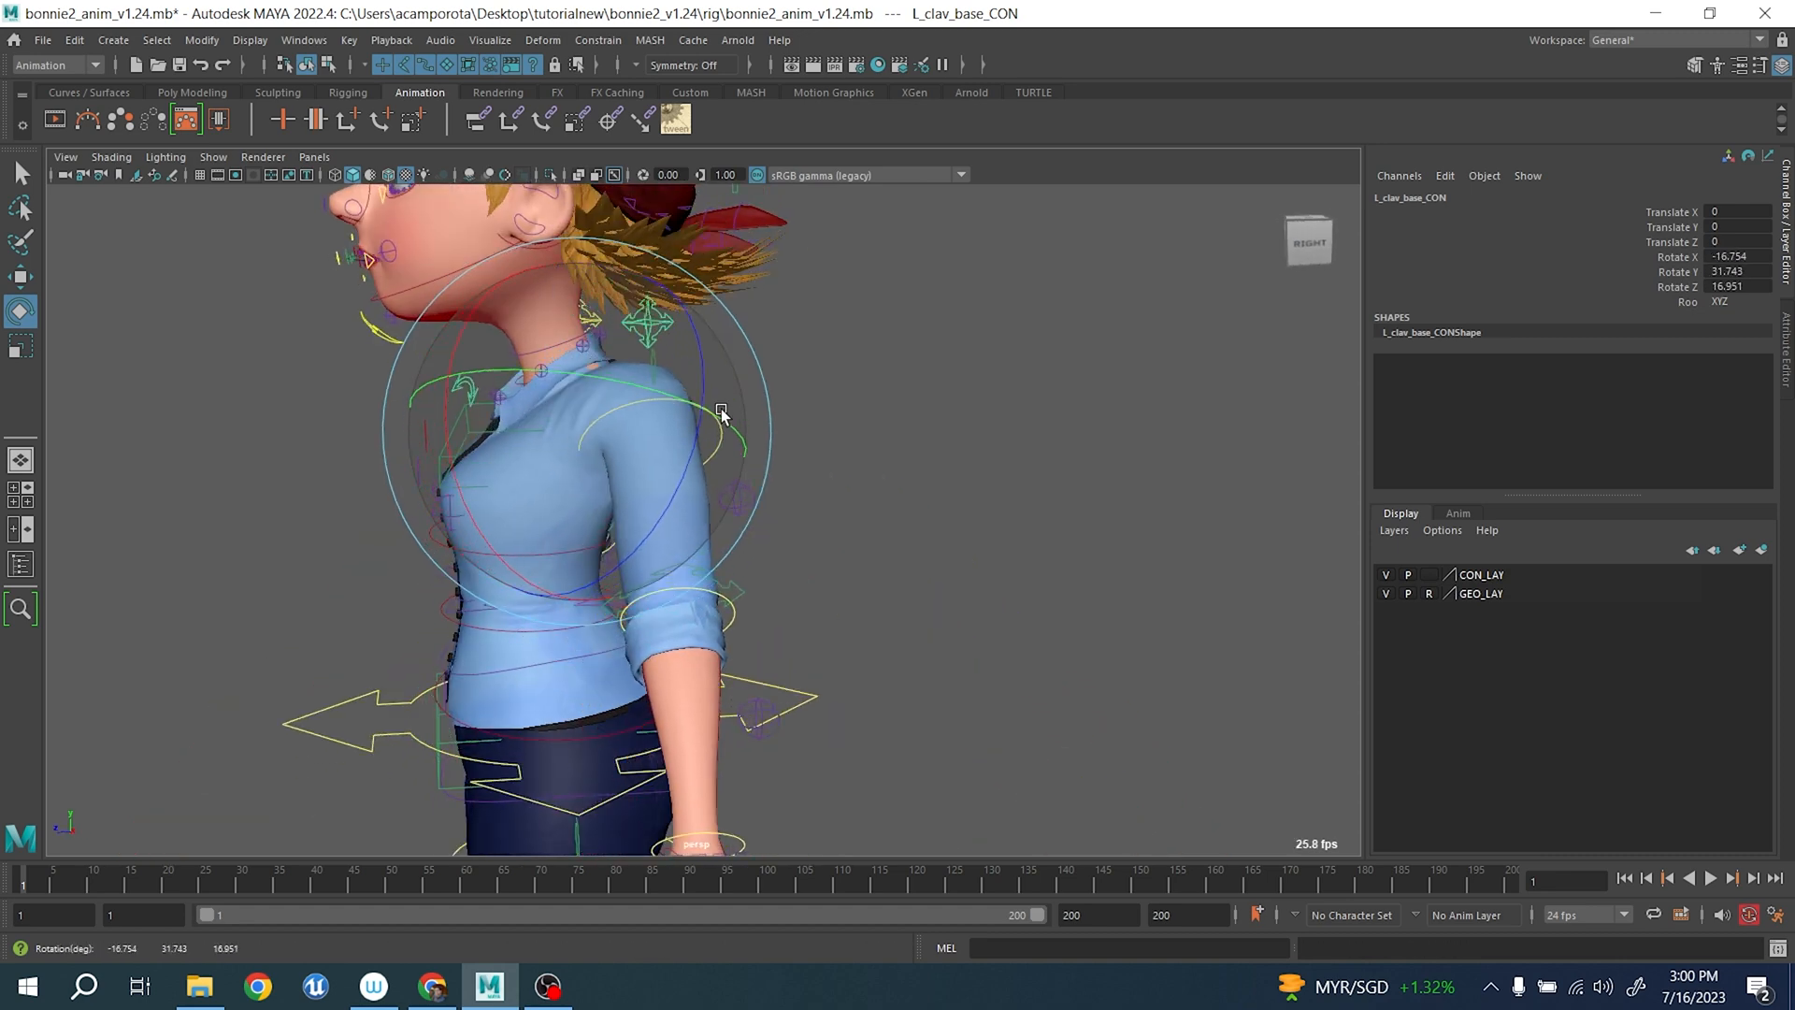
key(ctrl+z)
key(ctrl+z)
key(ctrl+z)
- Try moving the left clavicle base control about 5 units outward and 3 units up, and undo the move
key(w)
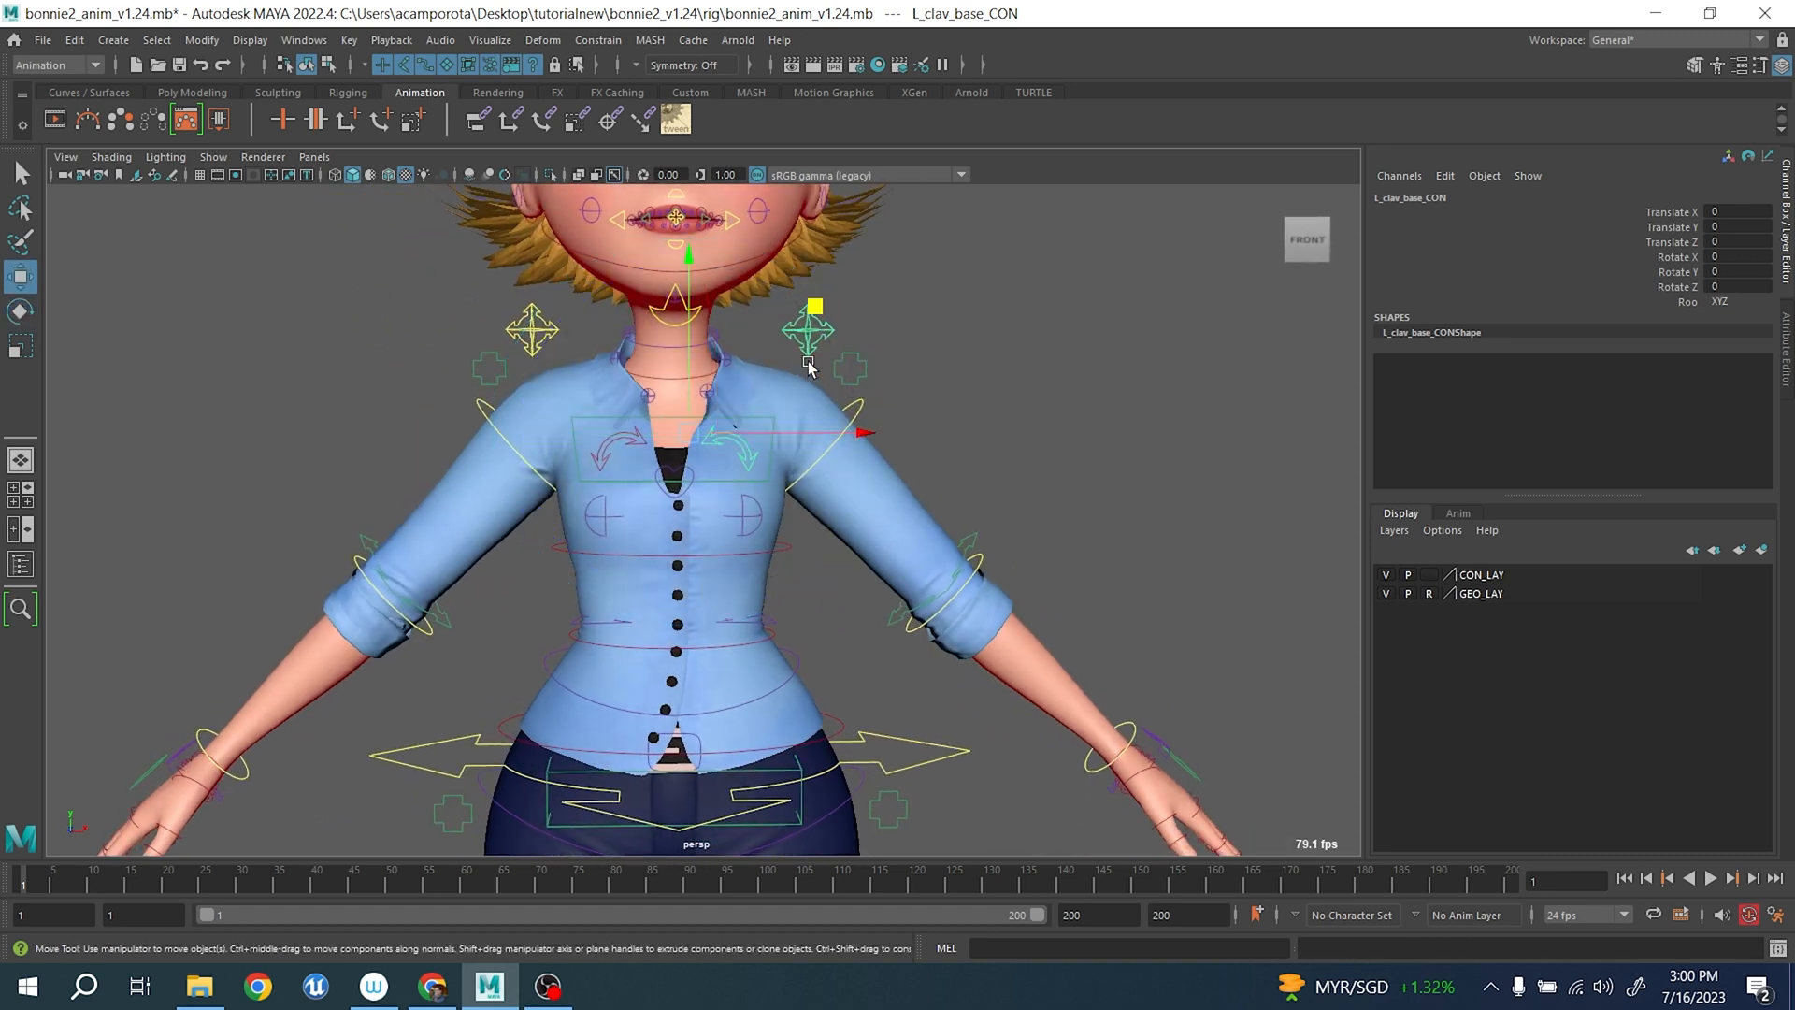
mouse_move(825, 288)
mouse_down()
mouse_move(891, 315)
mouse_move(851, 286)
mouse_up()
key(ctrl+z)
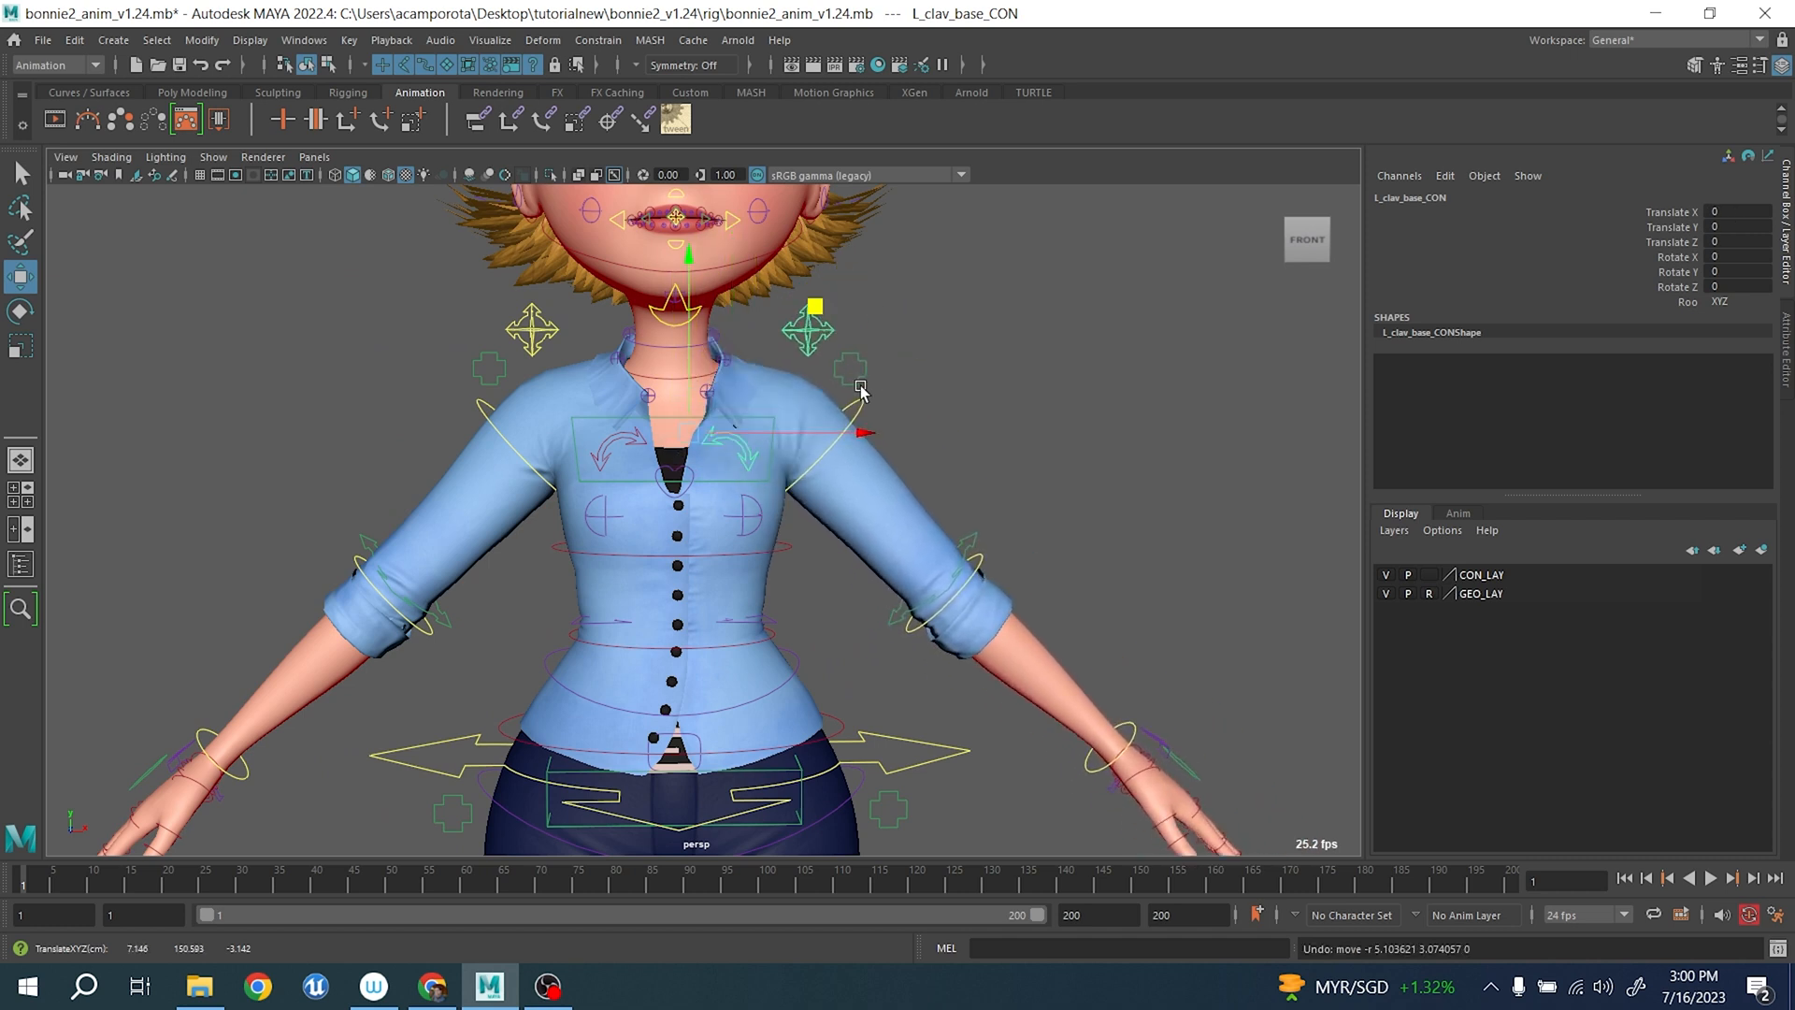
- Try raising the left shoulder by rotating the clavicle base control about 29 degrees in Z and shifting it slightly, and undo the changes
key(e)
drag(733, 272, 653, 277)
key(ctrl+z)
drag(564, 317, 531, 395)
key(w)
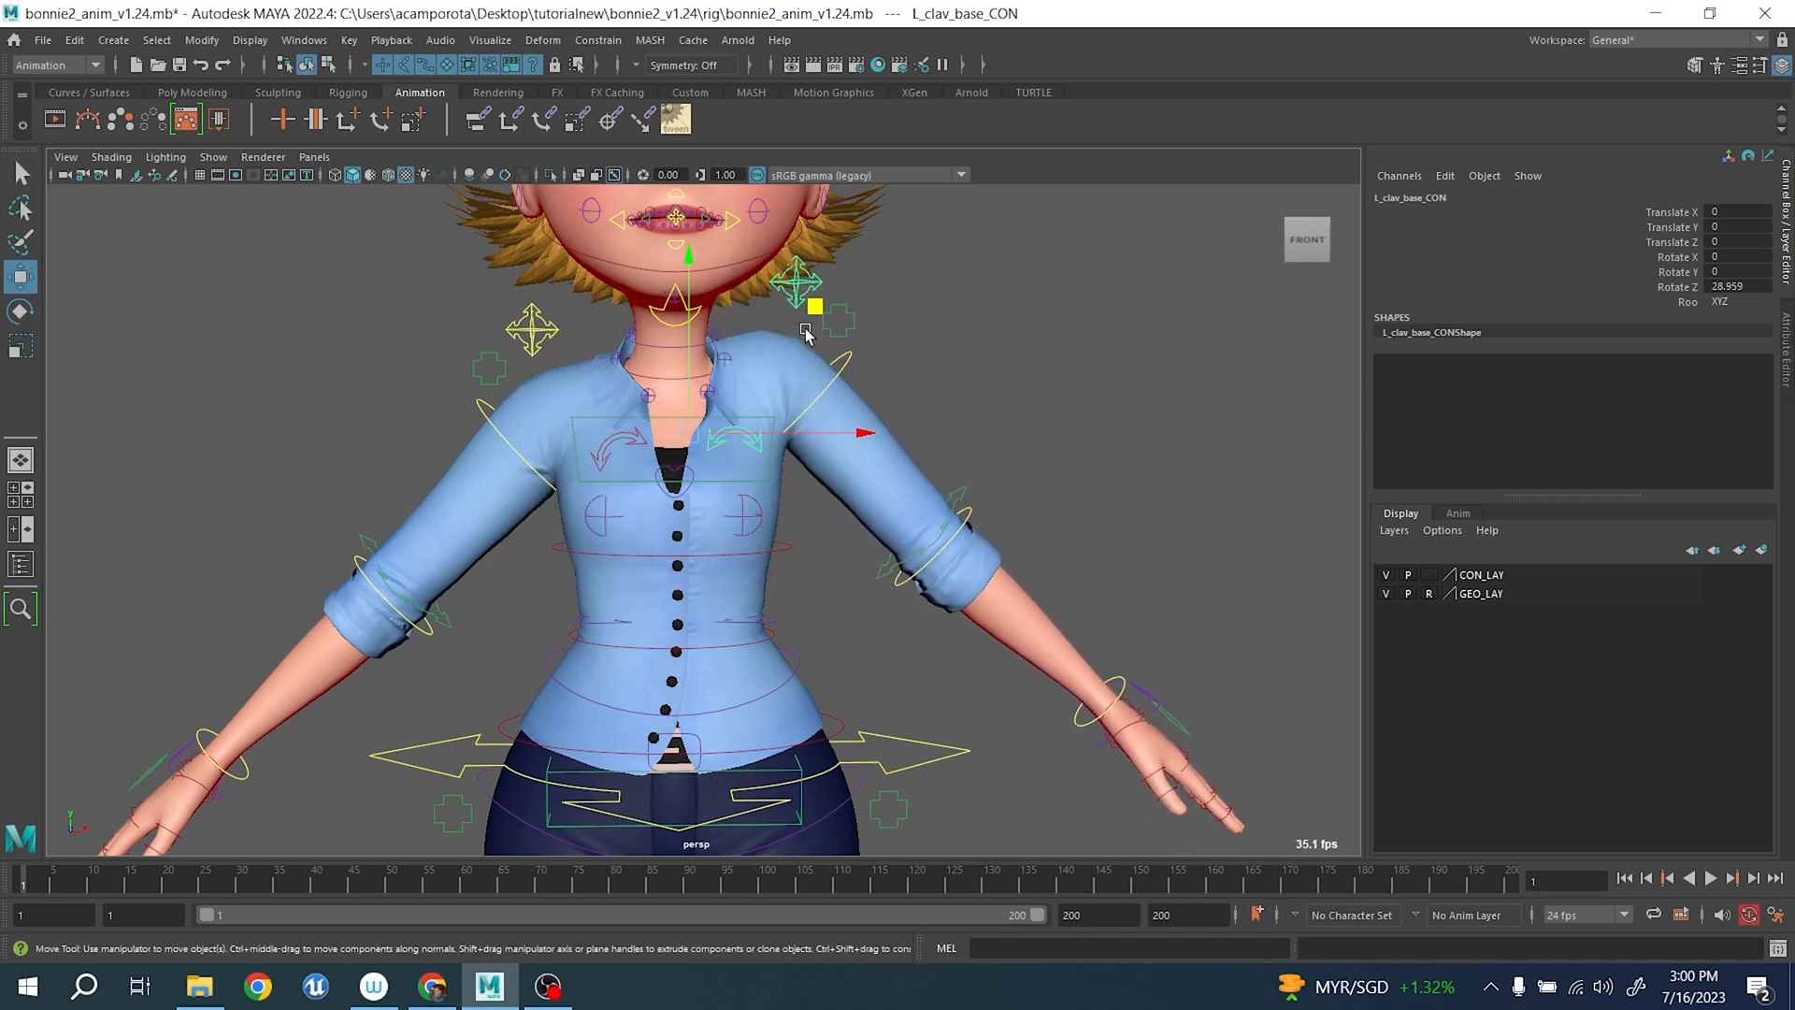
drag(807, 316, 811, 305)
key(ctrl+z)
key(ctrl+z)
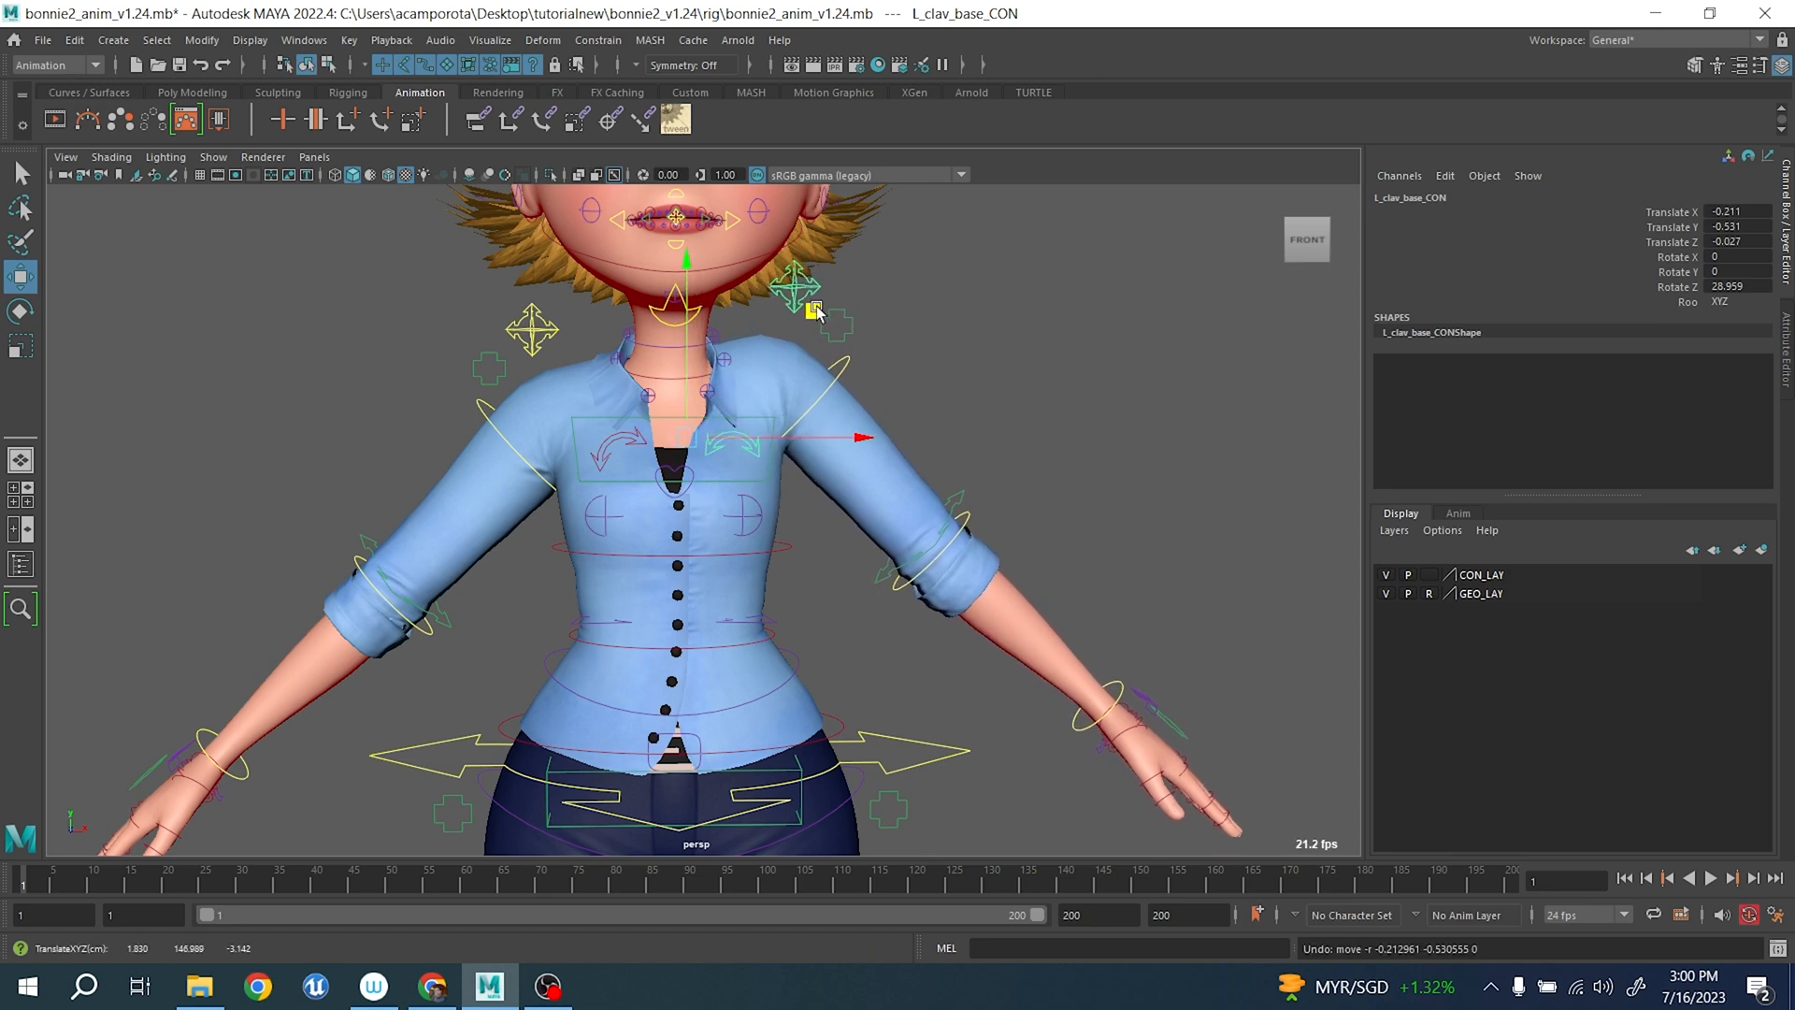
scroll(912, 391, down, 8)
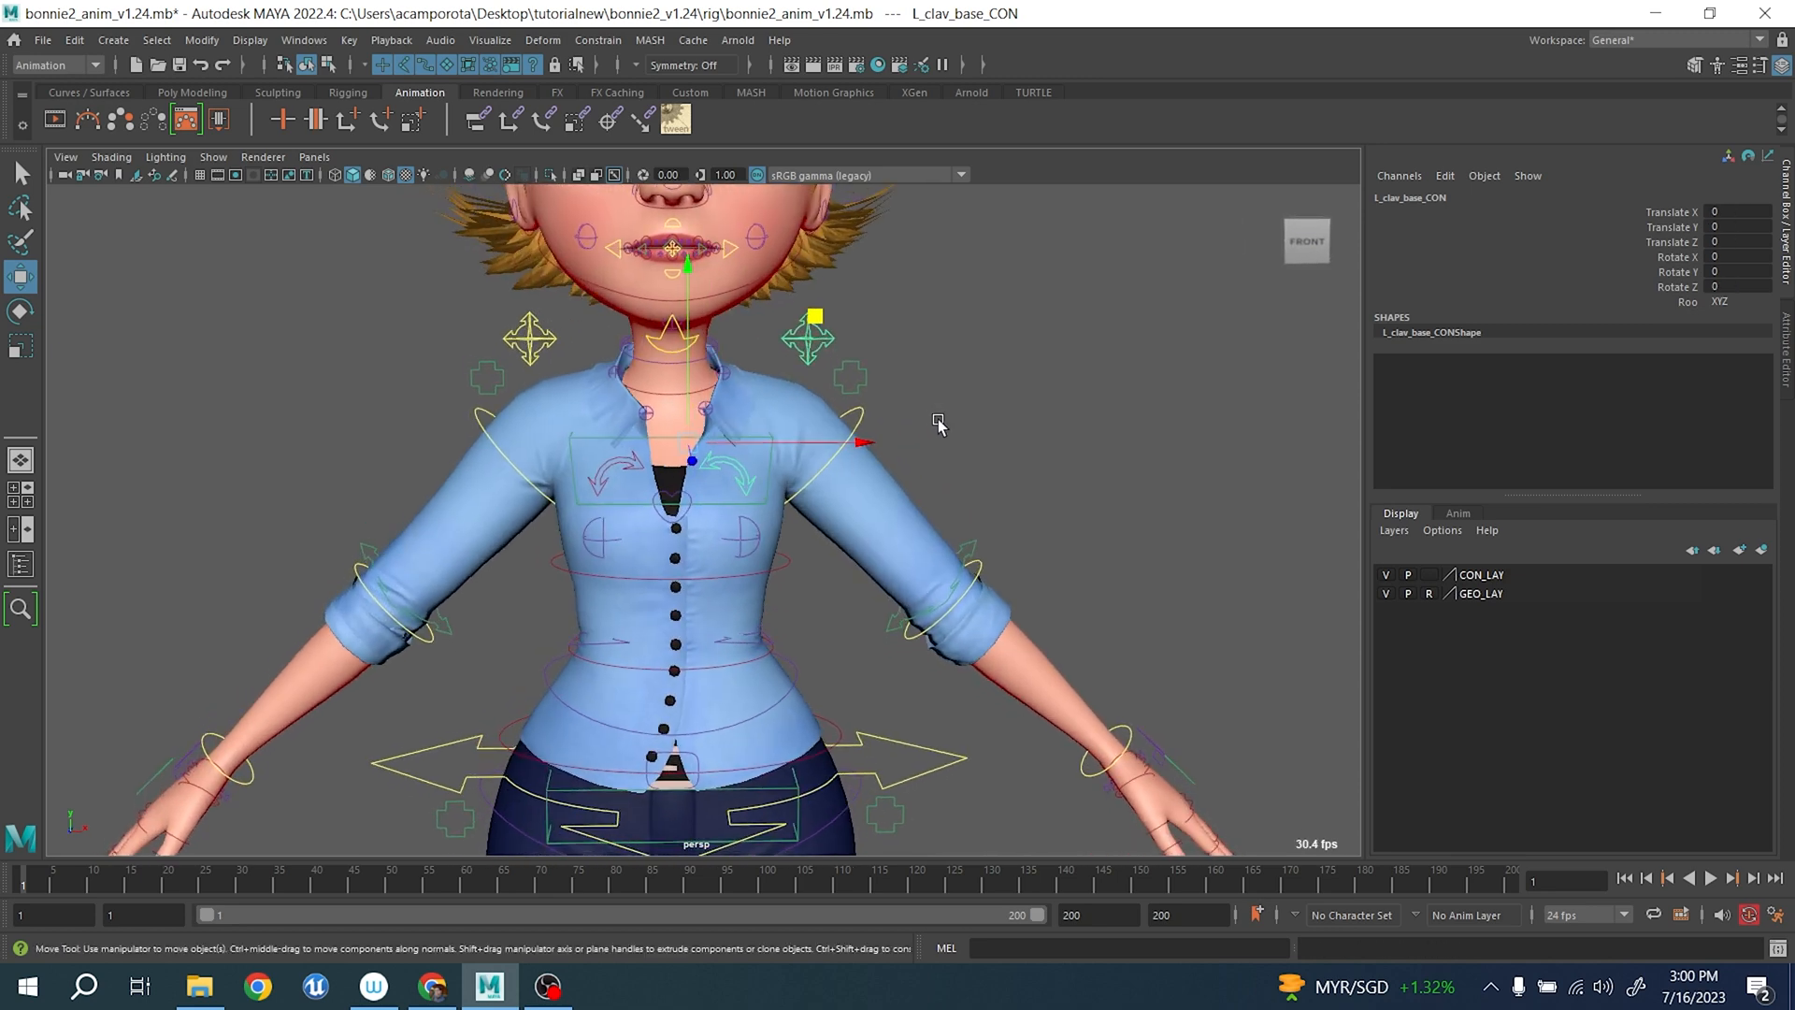
mouse_move(949, 445)
alt+mouse_down()
mouse_move(819, 464)
mouse_move(926, 455)
alt+mouse_up()
scroll(926, 456, up, 3)
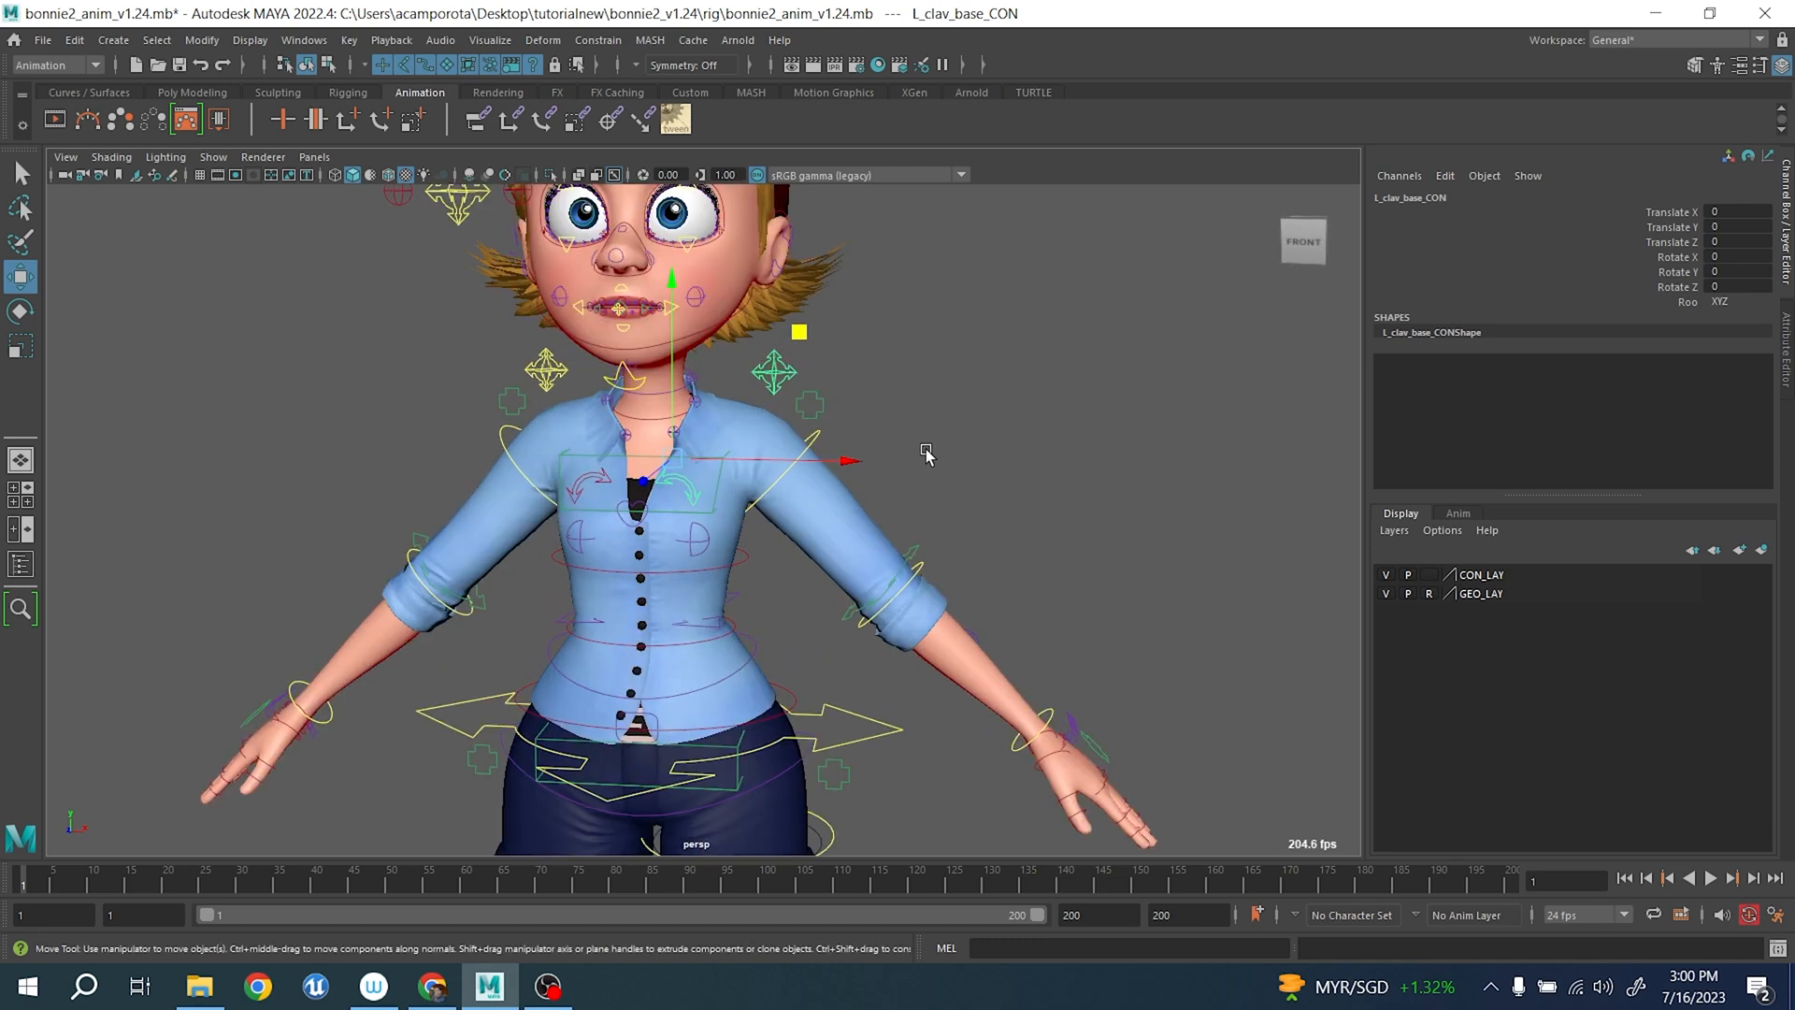
- Raise the left arm by rotating the shoulder FK control about 87 degrees in Z
click(823, 446)
key(e)
drag(903, 367, 644, 303)
- Rotate the left clavicle base control upward to lift the shoulder with the raised arm
key(q)
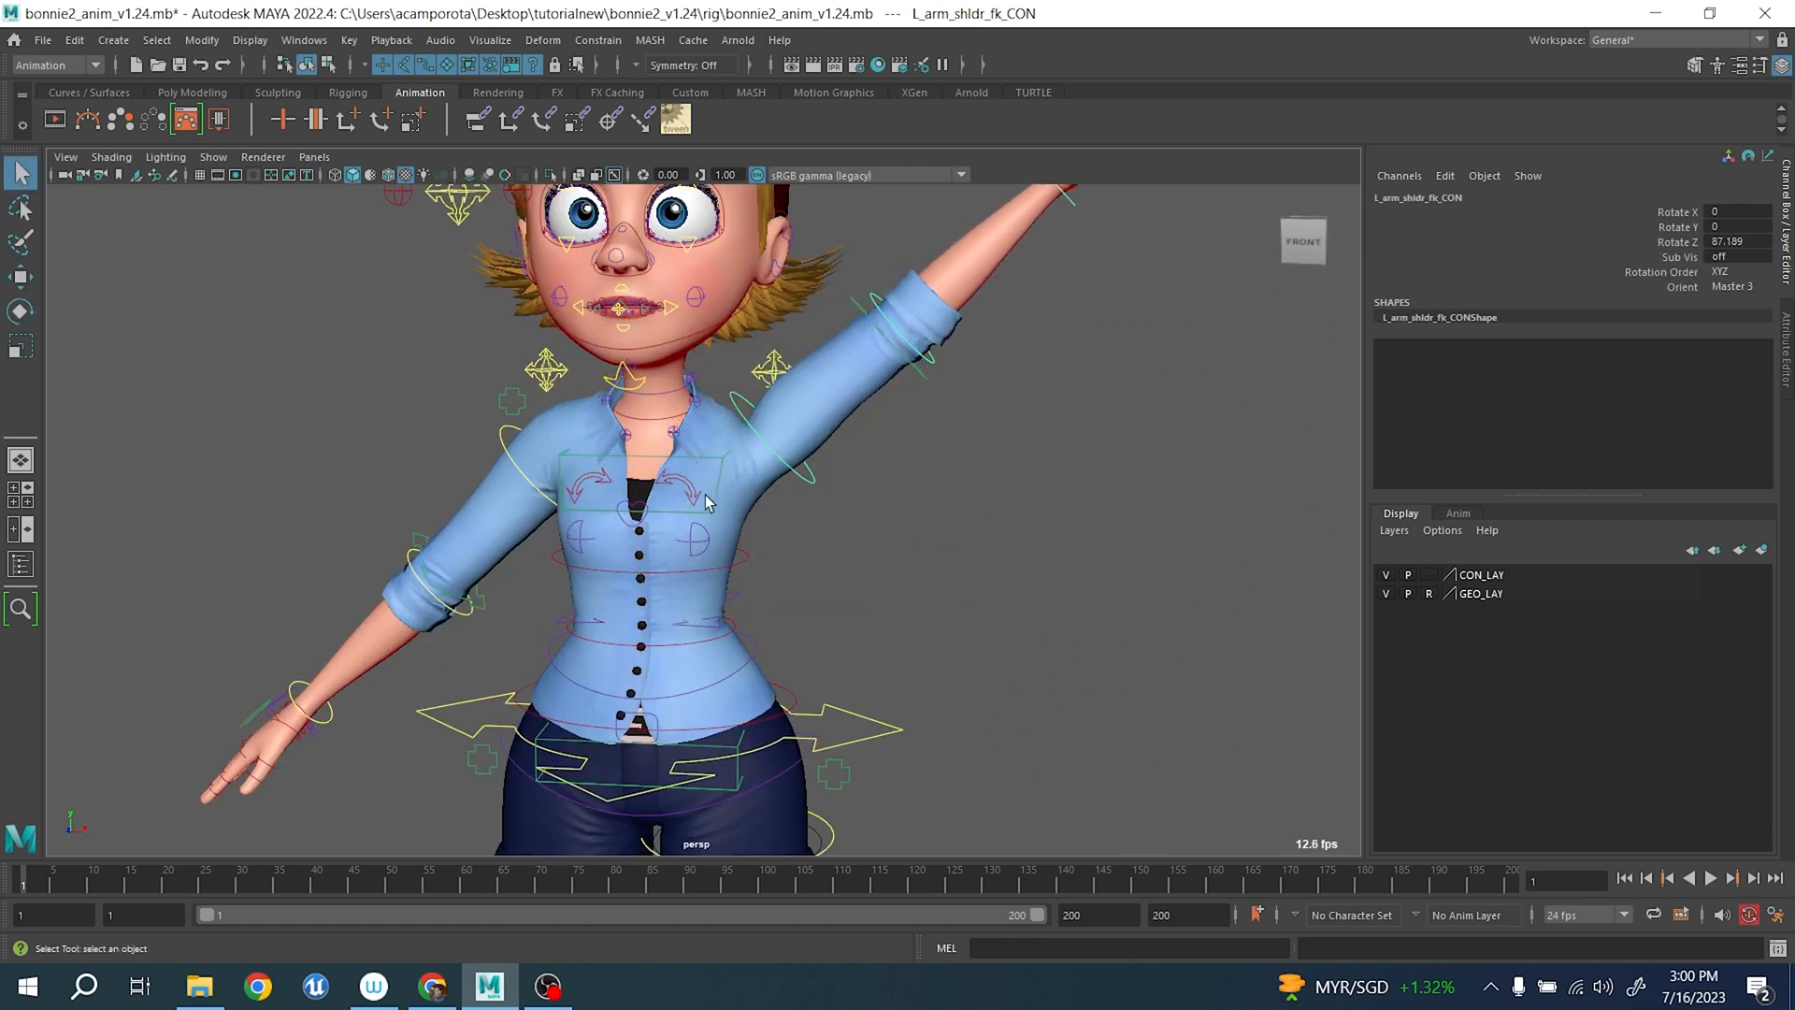
click(693, 494)
key(e)
drag(844, 426, 790, 337)
- Rotate the left shoulder FK control to about -34, 18 and 95 degrees in X, Y and Z
key(q)
click(795, 434)
key(e)
drag(900, 451, 715, 393)
drag(698, 305, 740, 327)
alt+drag(742, 332, 935, 402)
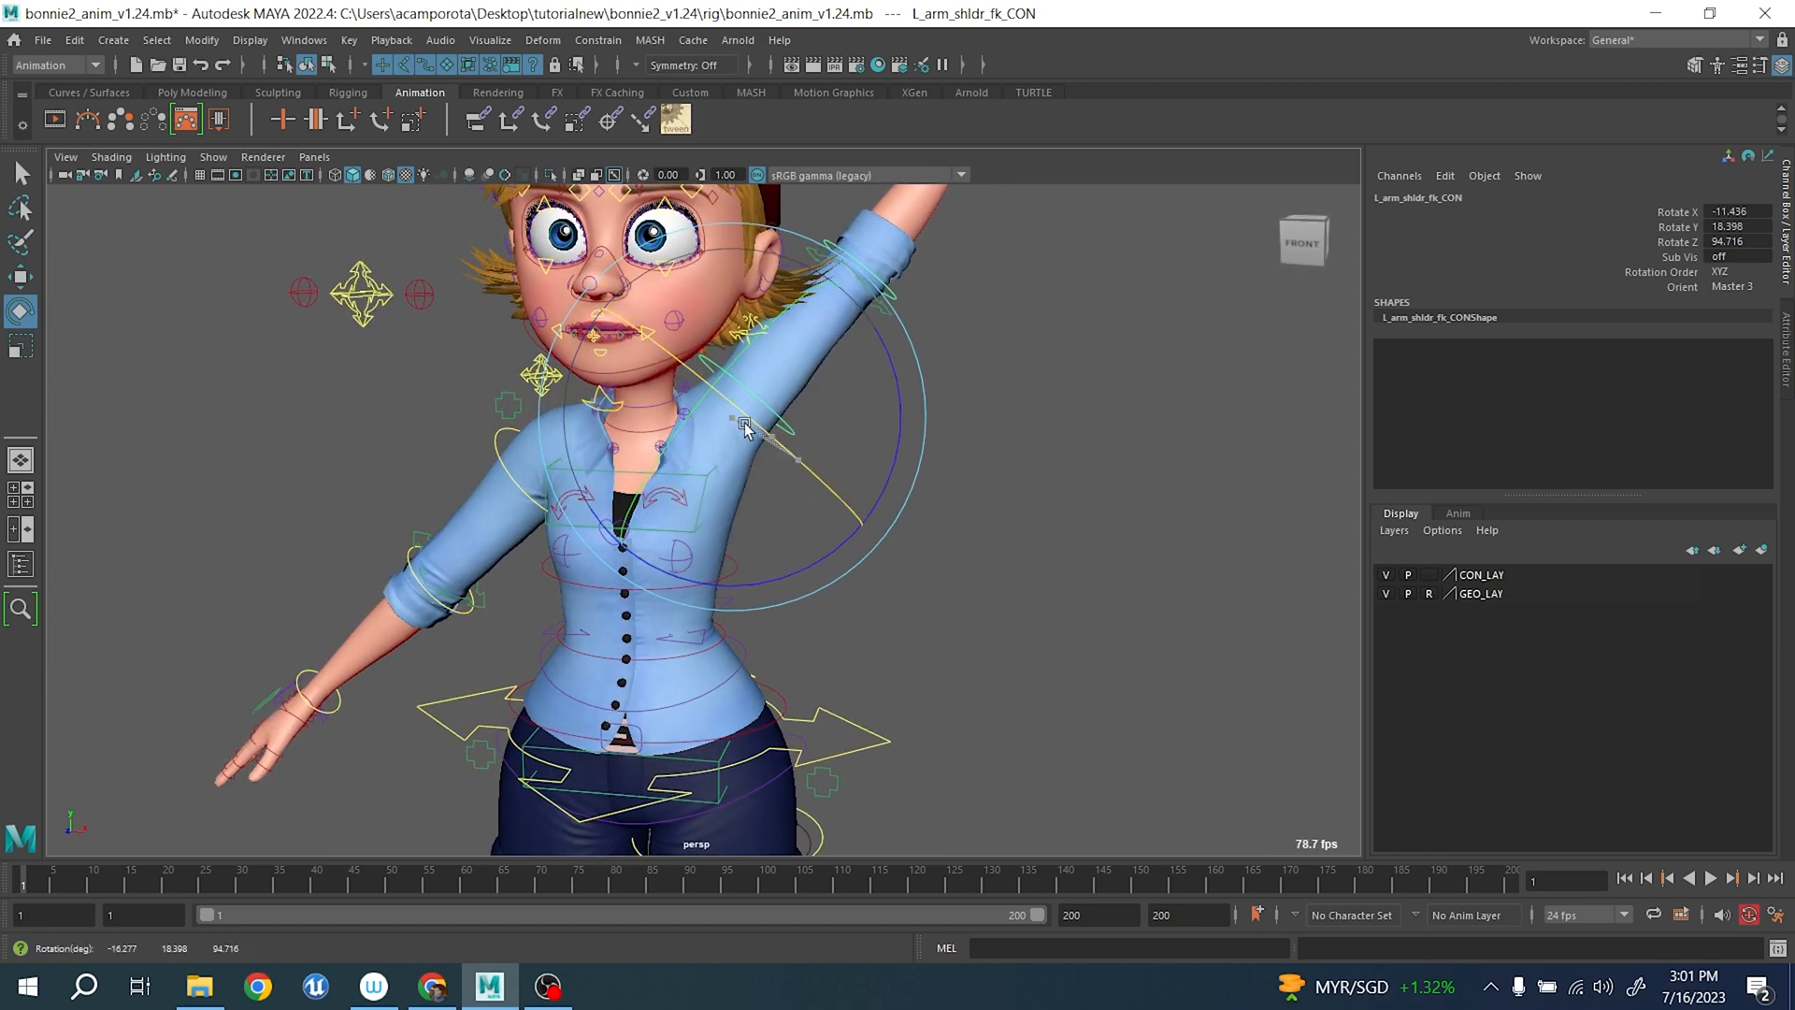
key(ctrl+z)
- Bend the left arm with the elbow FK control and rotate the left shoulder FK control to 0 degrees in X
key(f)
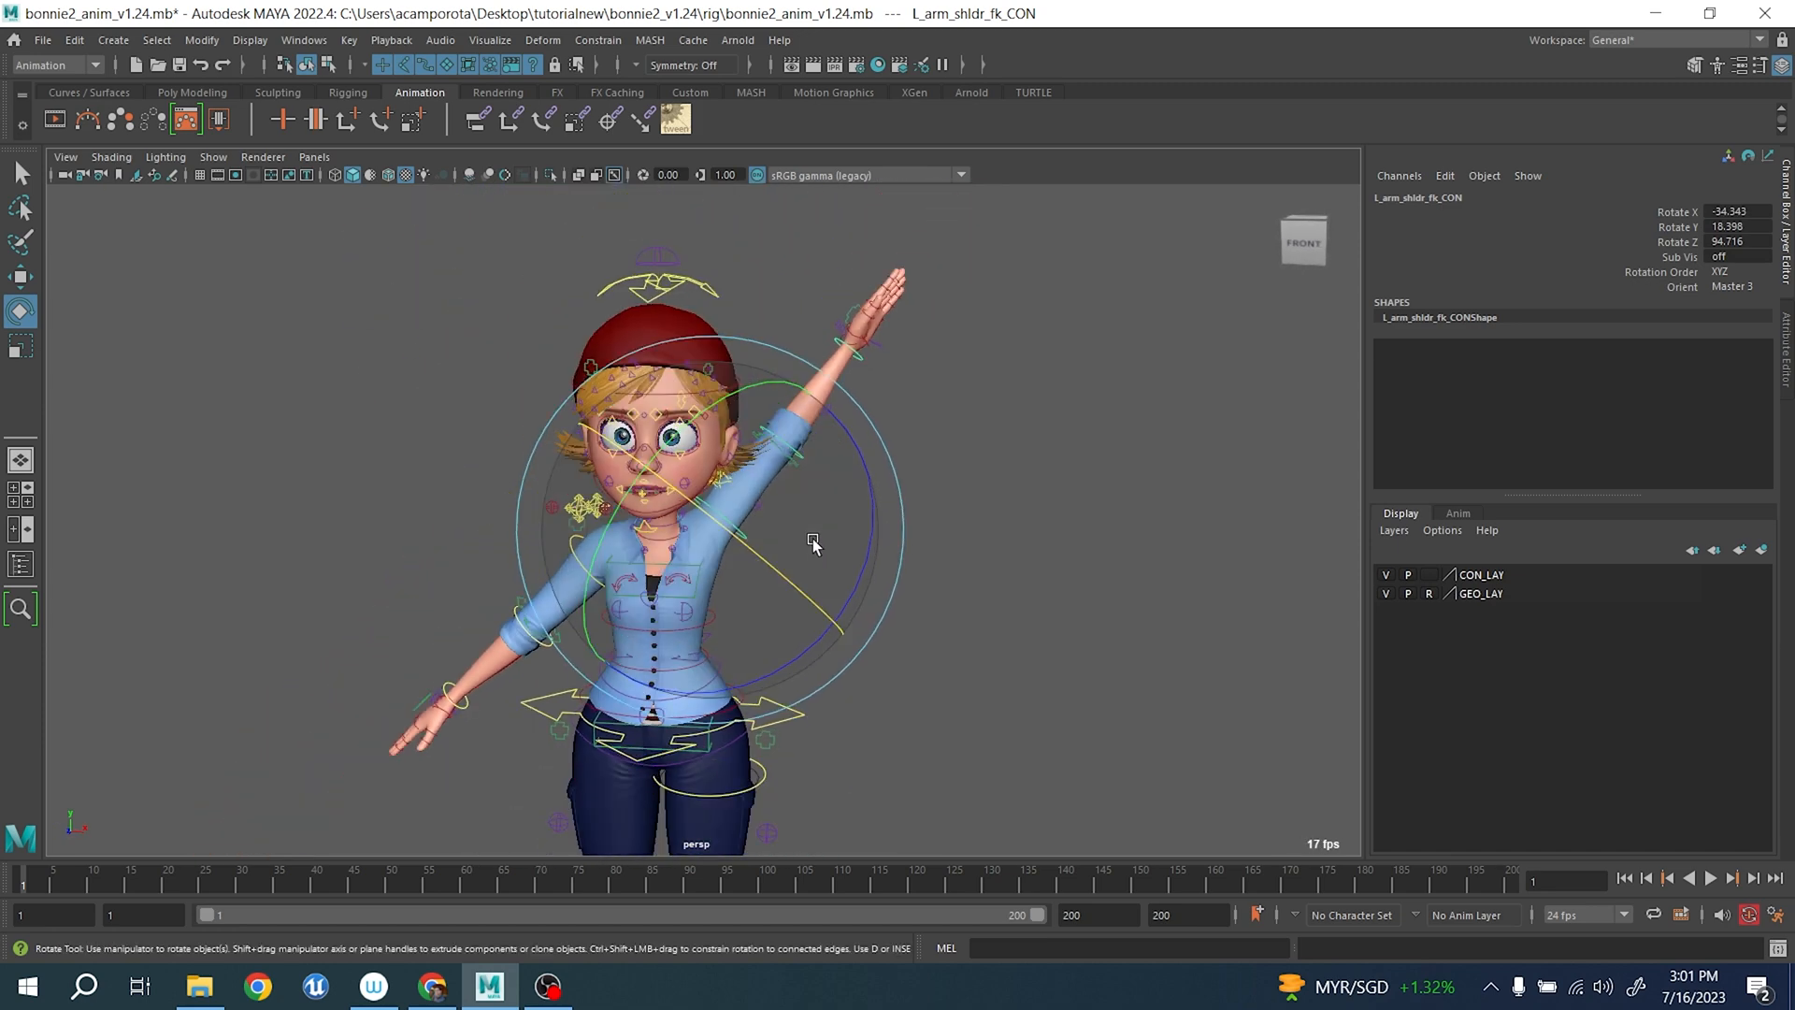
click(795, 449)
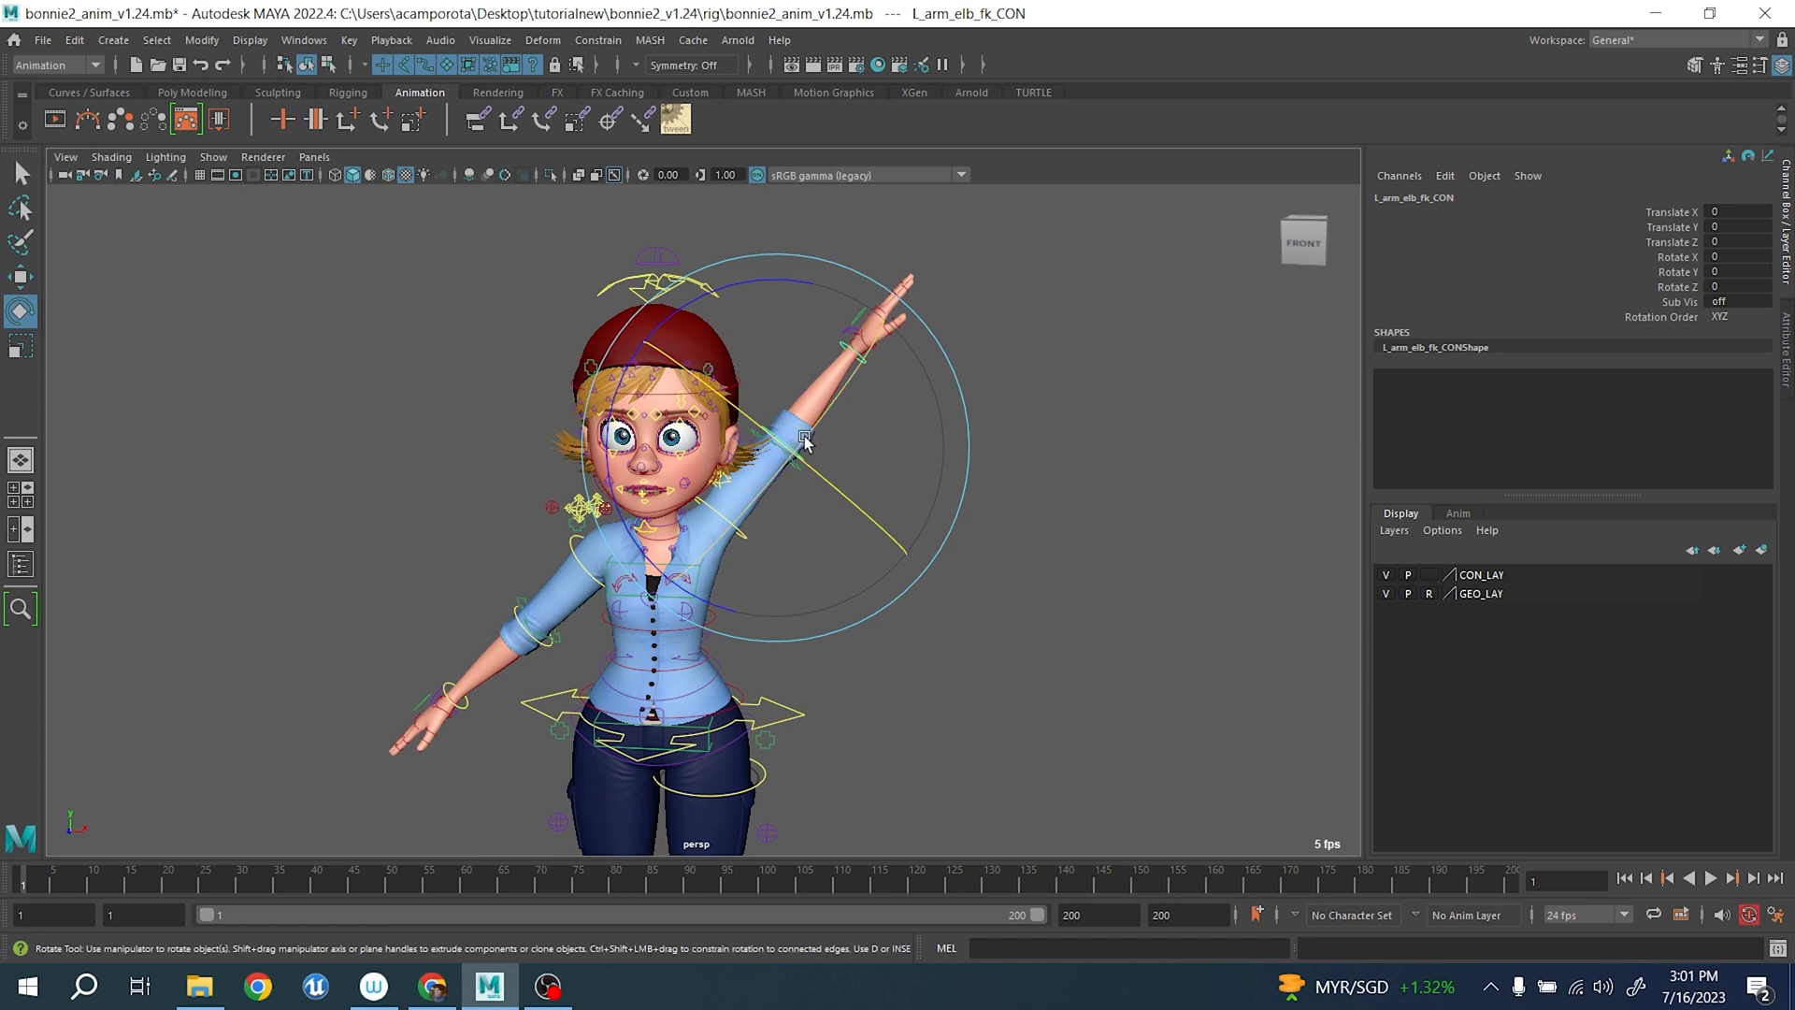
click(801, 451)
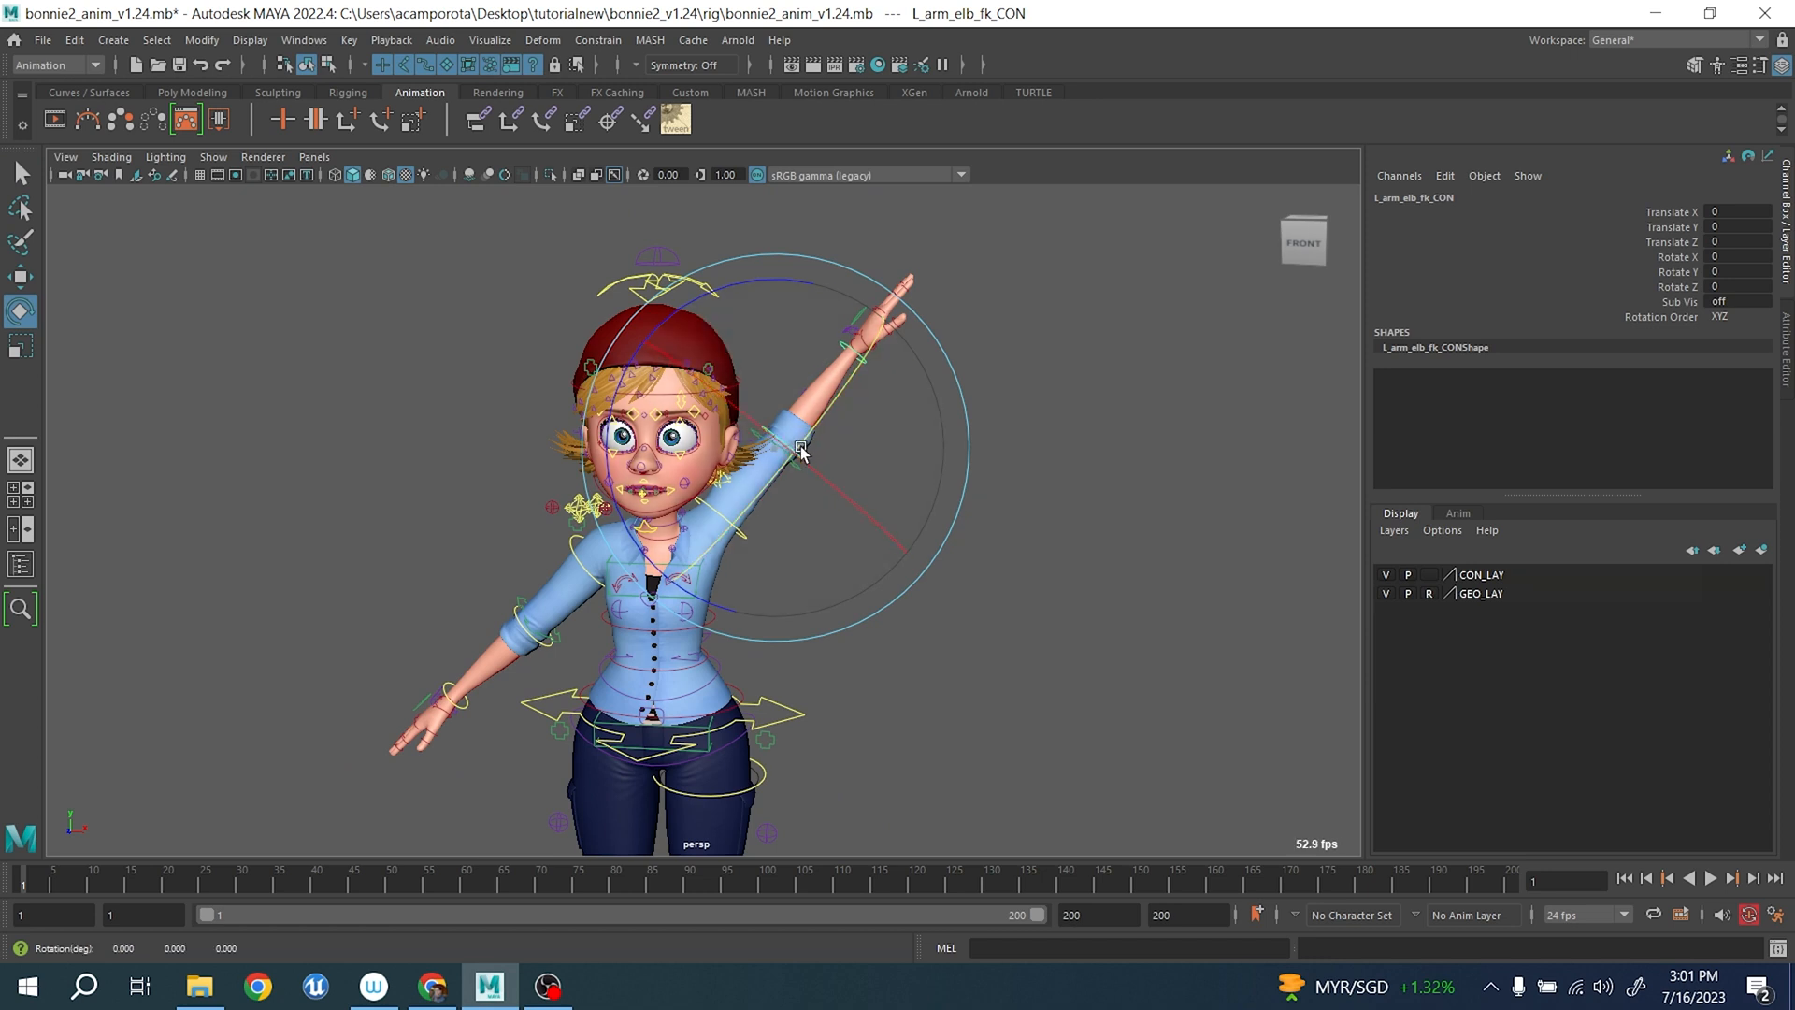
click(1123, 610)
click(740, 537)
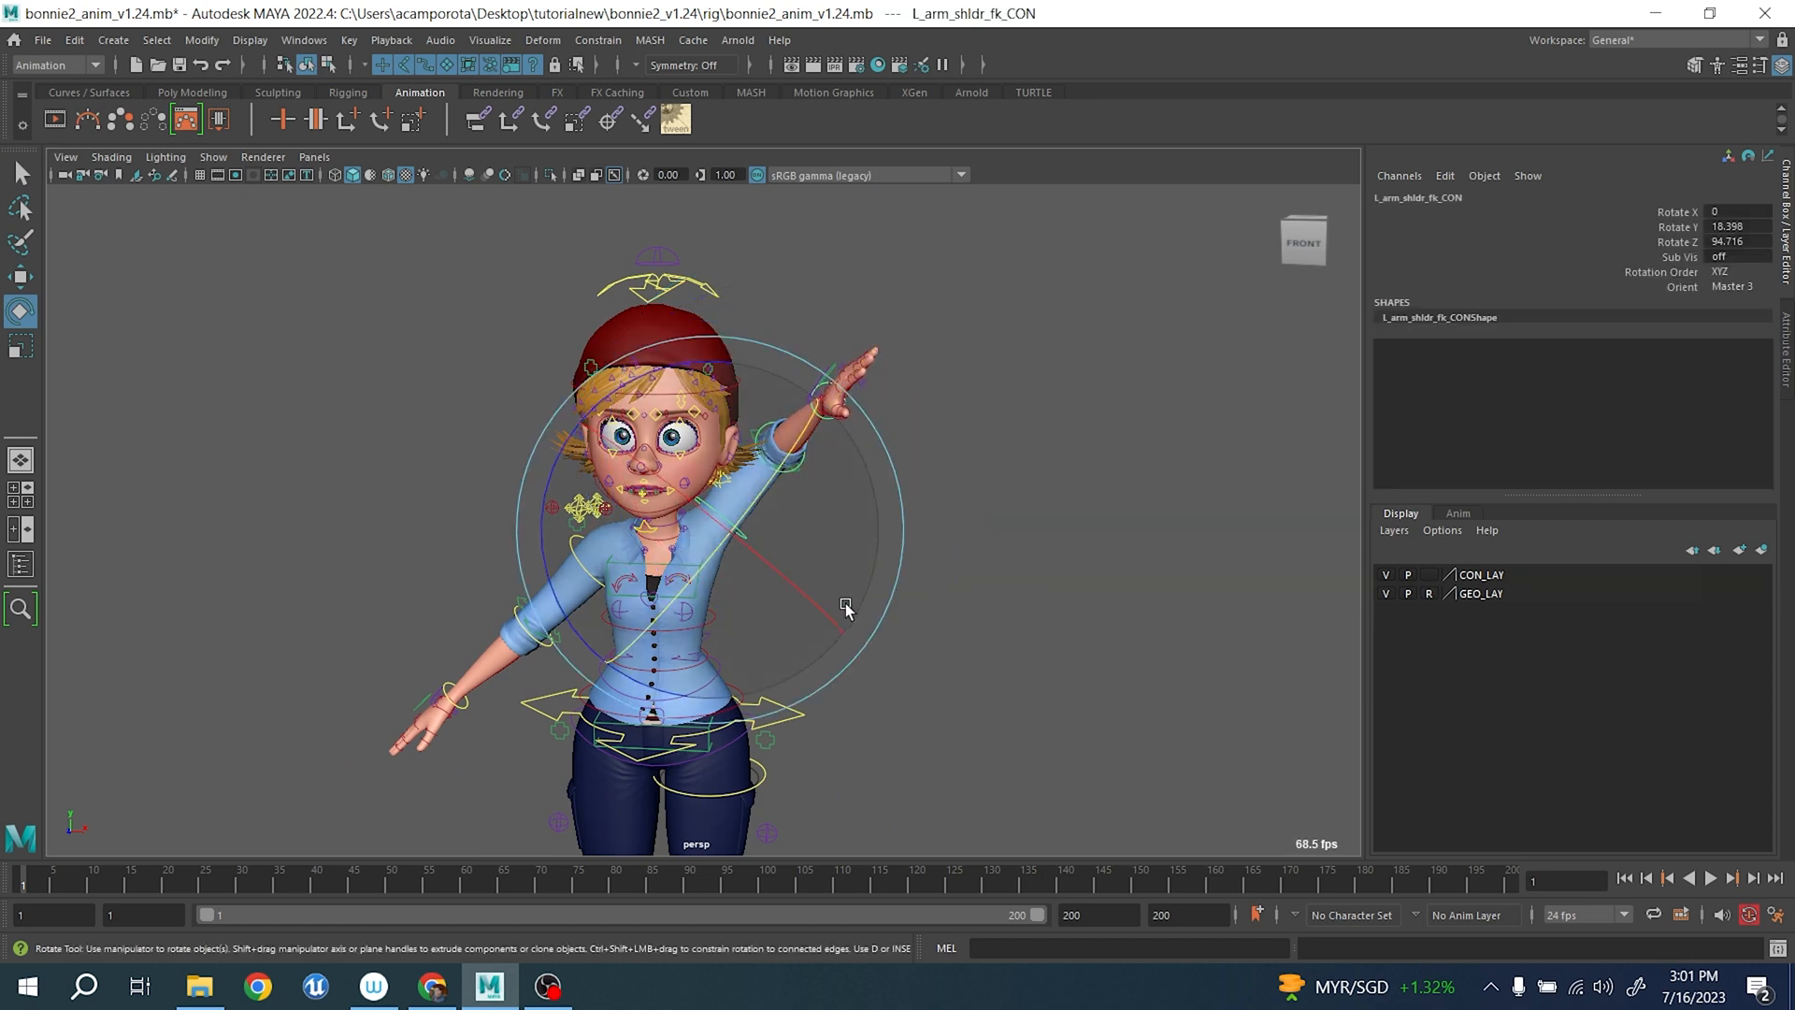
- Rotate the left shoulder FK control to about -99, 0 and 89 degrees, swinging the forearm up beside the head
alt+drag(901, 619, 806, 616)
scroll(905, 562, up, 3)
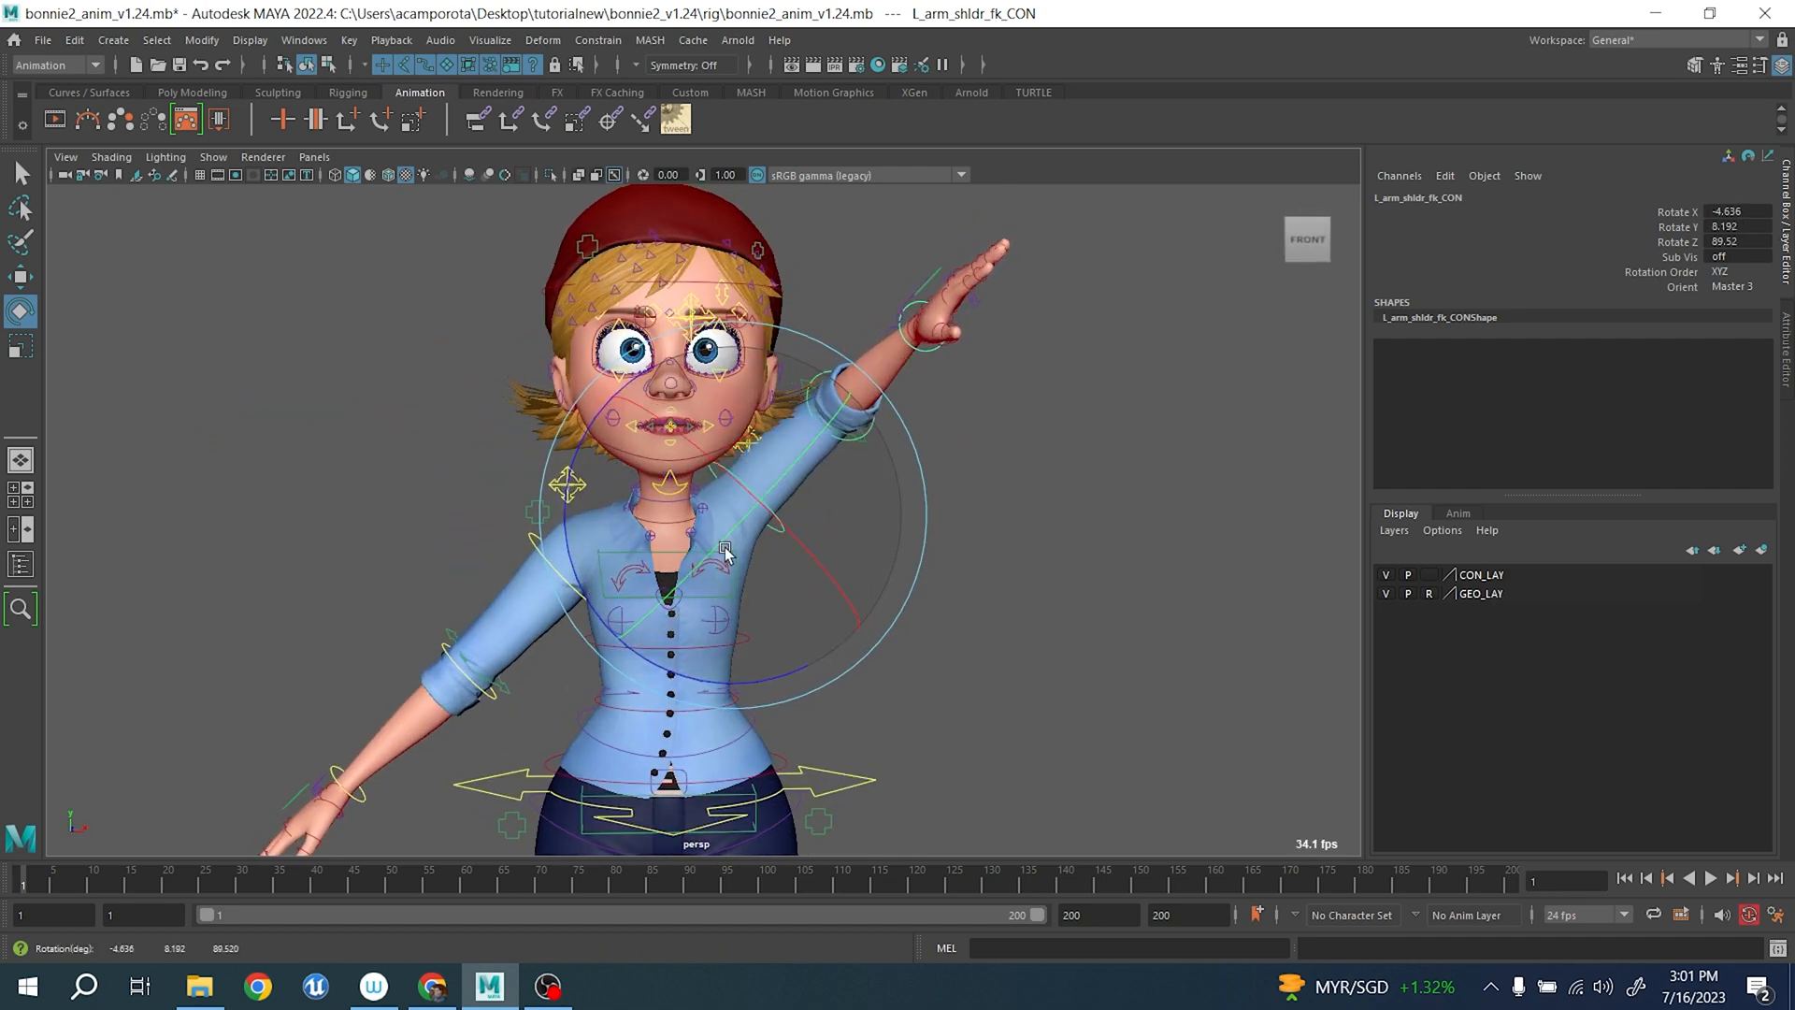
alt+drag(933, 601, 732, 519)
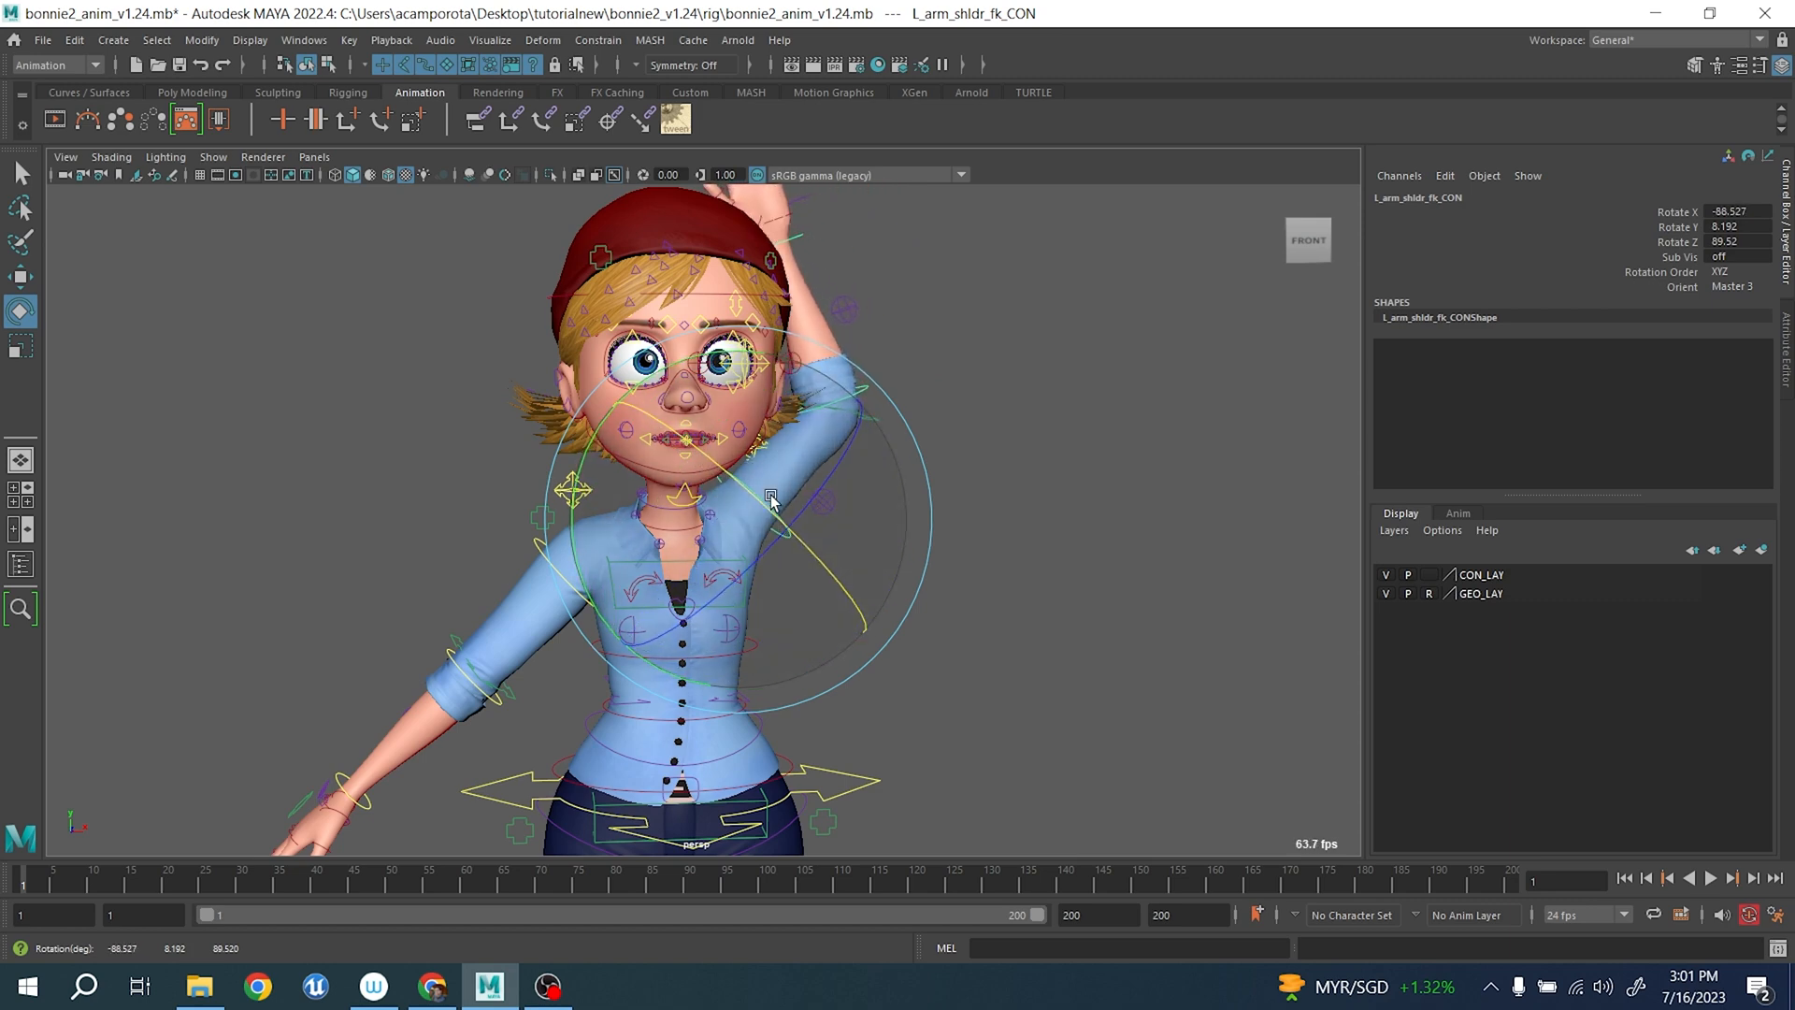
scroll(770, 498, up, 3)
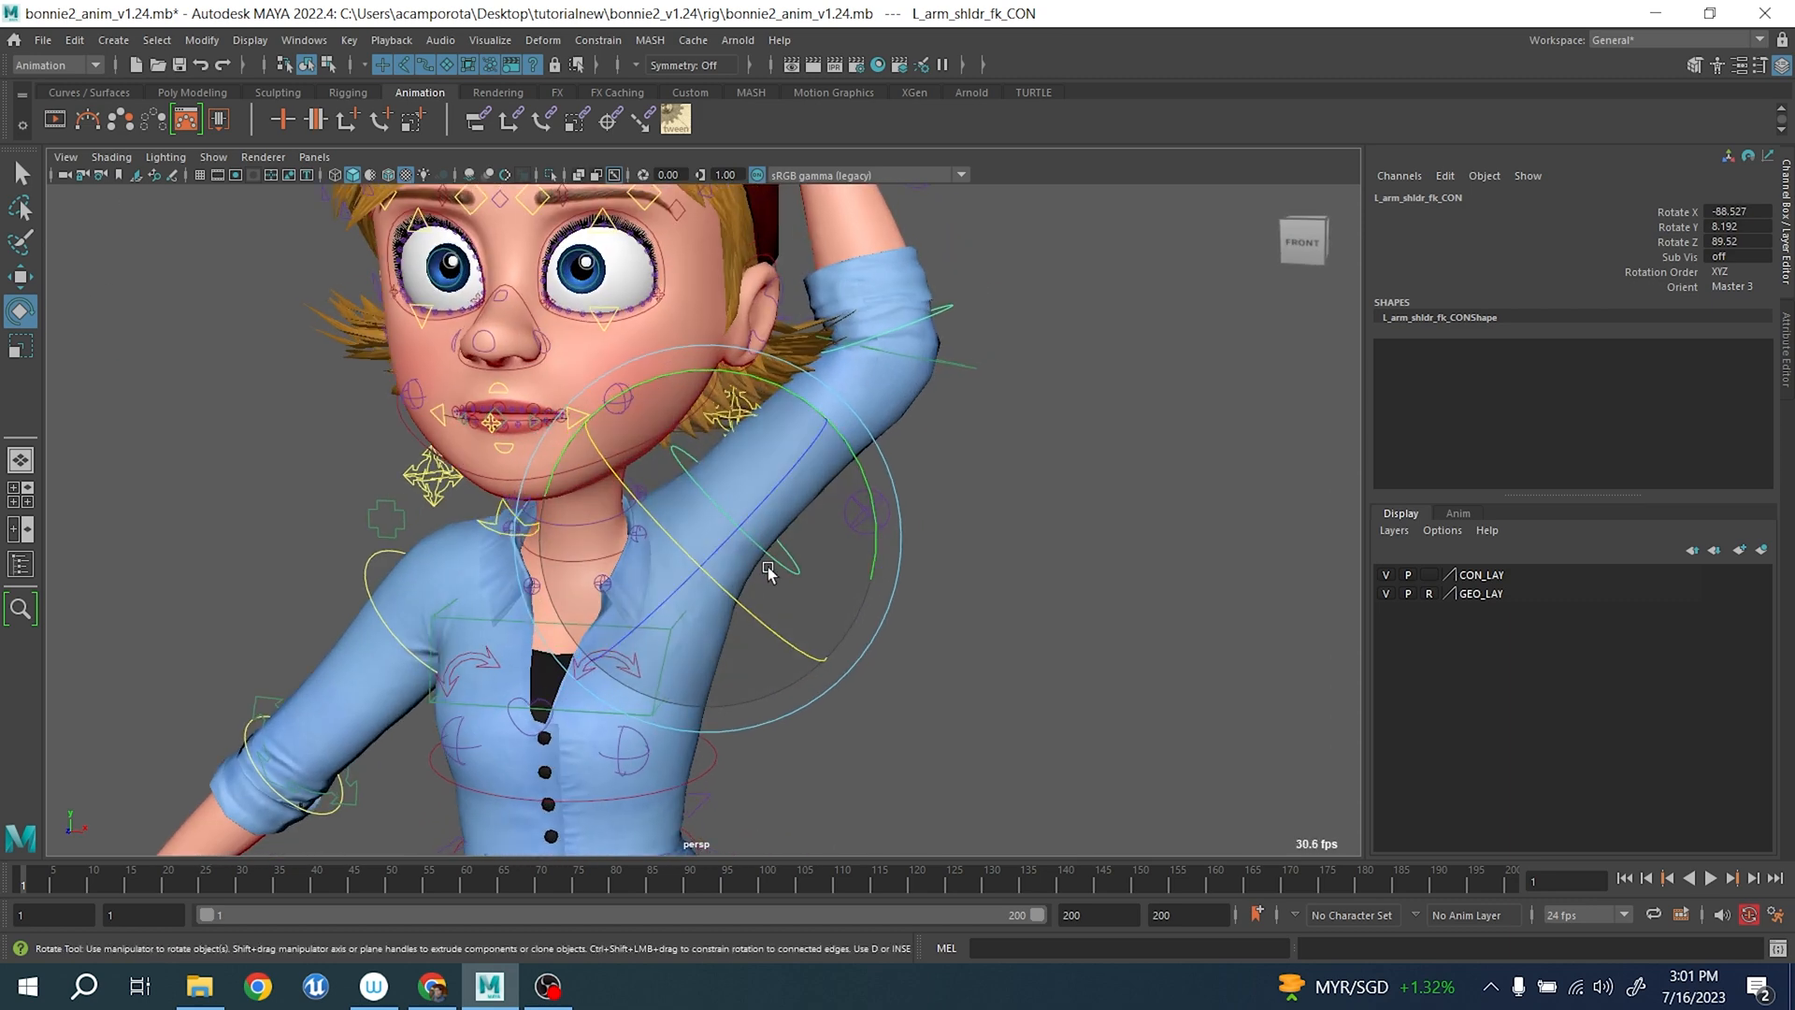
drag(768, 572, 715, 577)
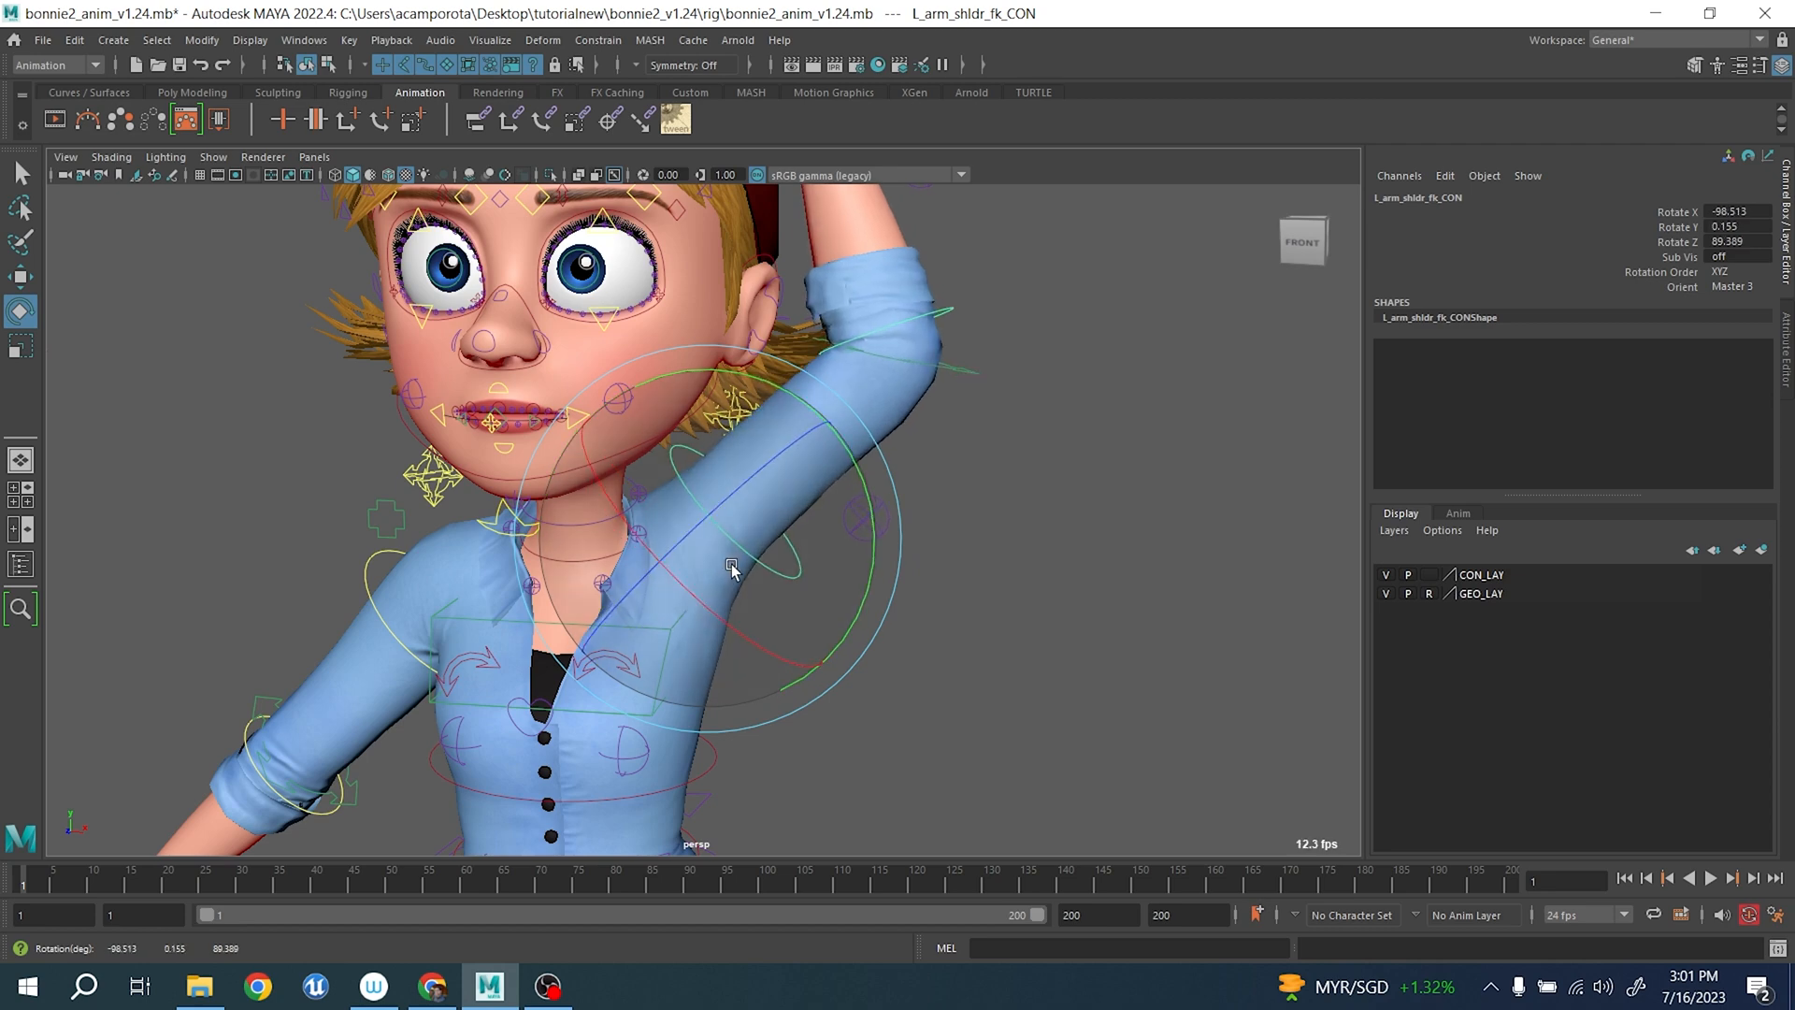
scroll(733, 568, down, 5)
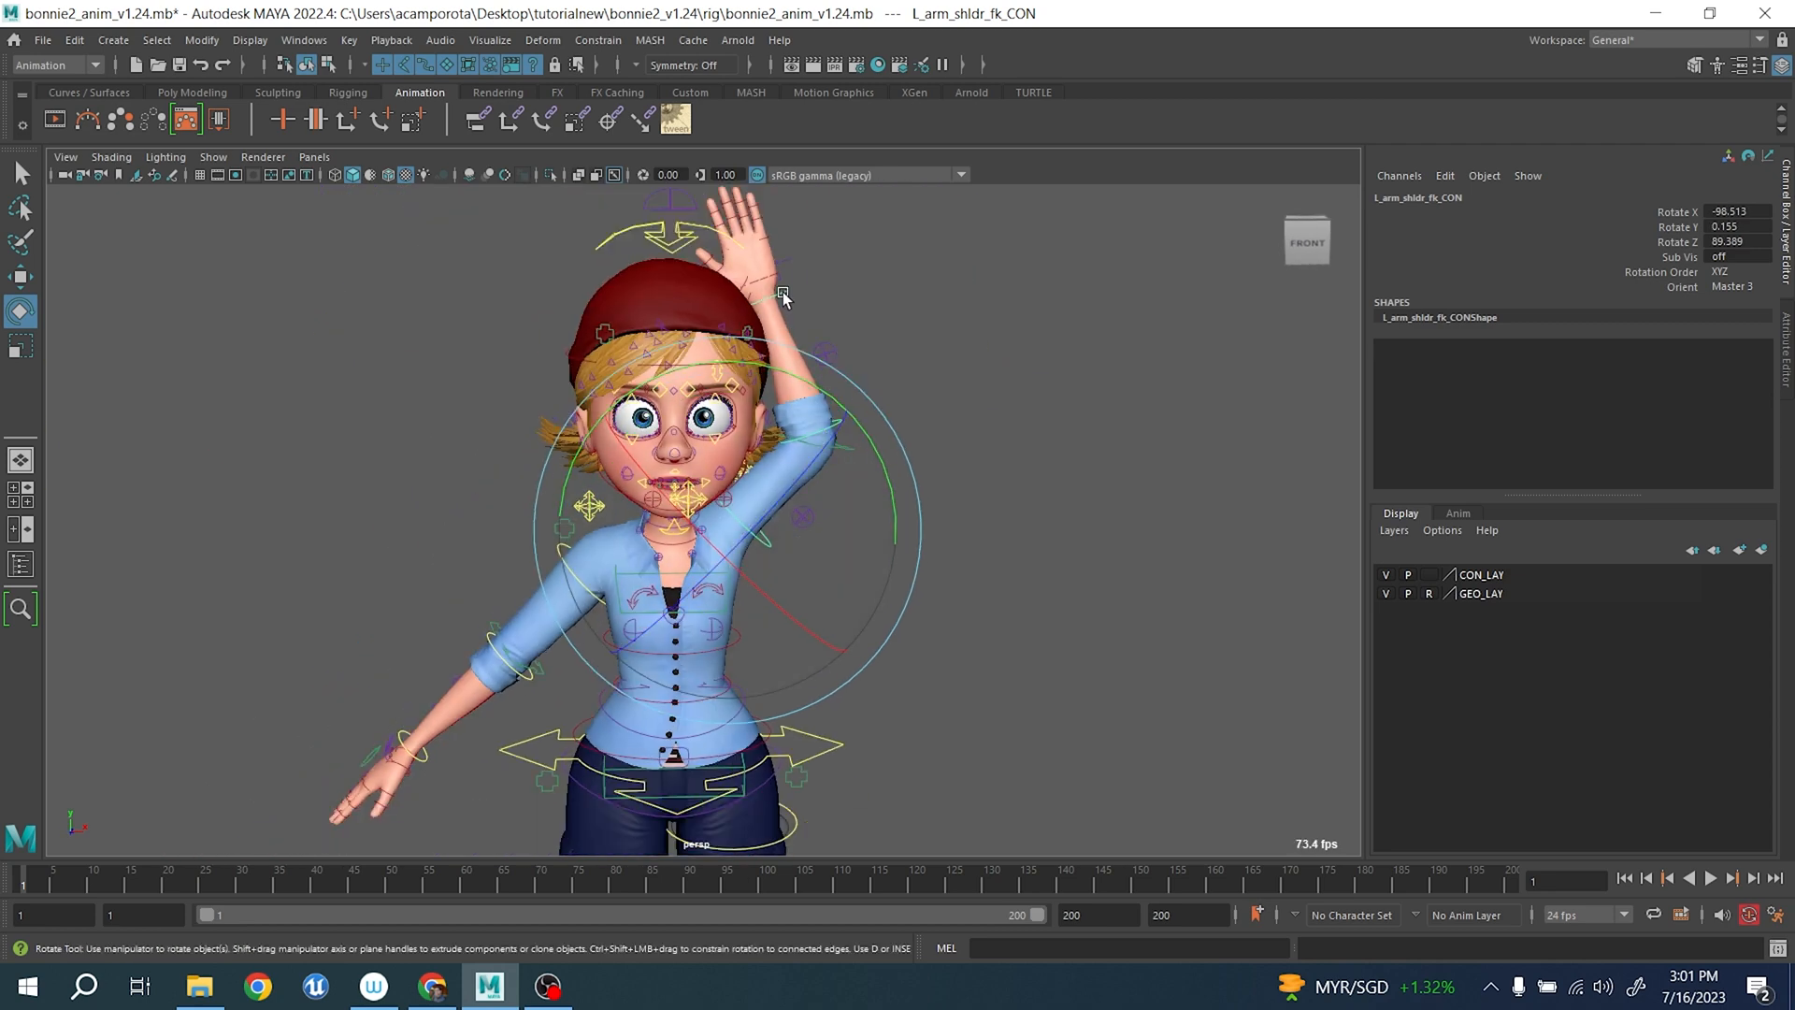
- Check the left wrist and elbow FK controls, and undo the arm and clavicle rotations back to the default pose
click(783, 298)
click(895, 446)
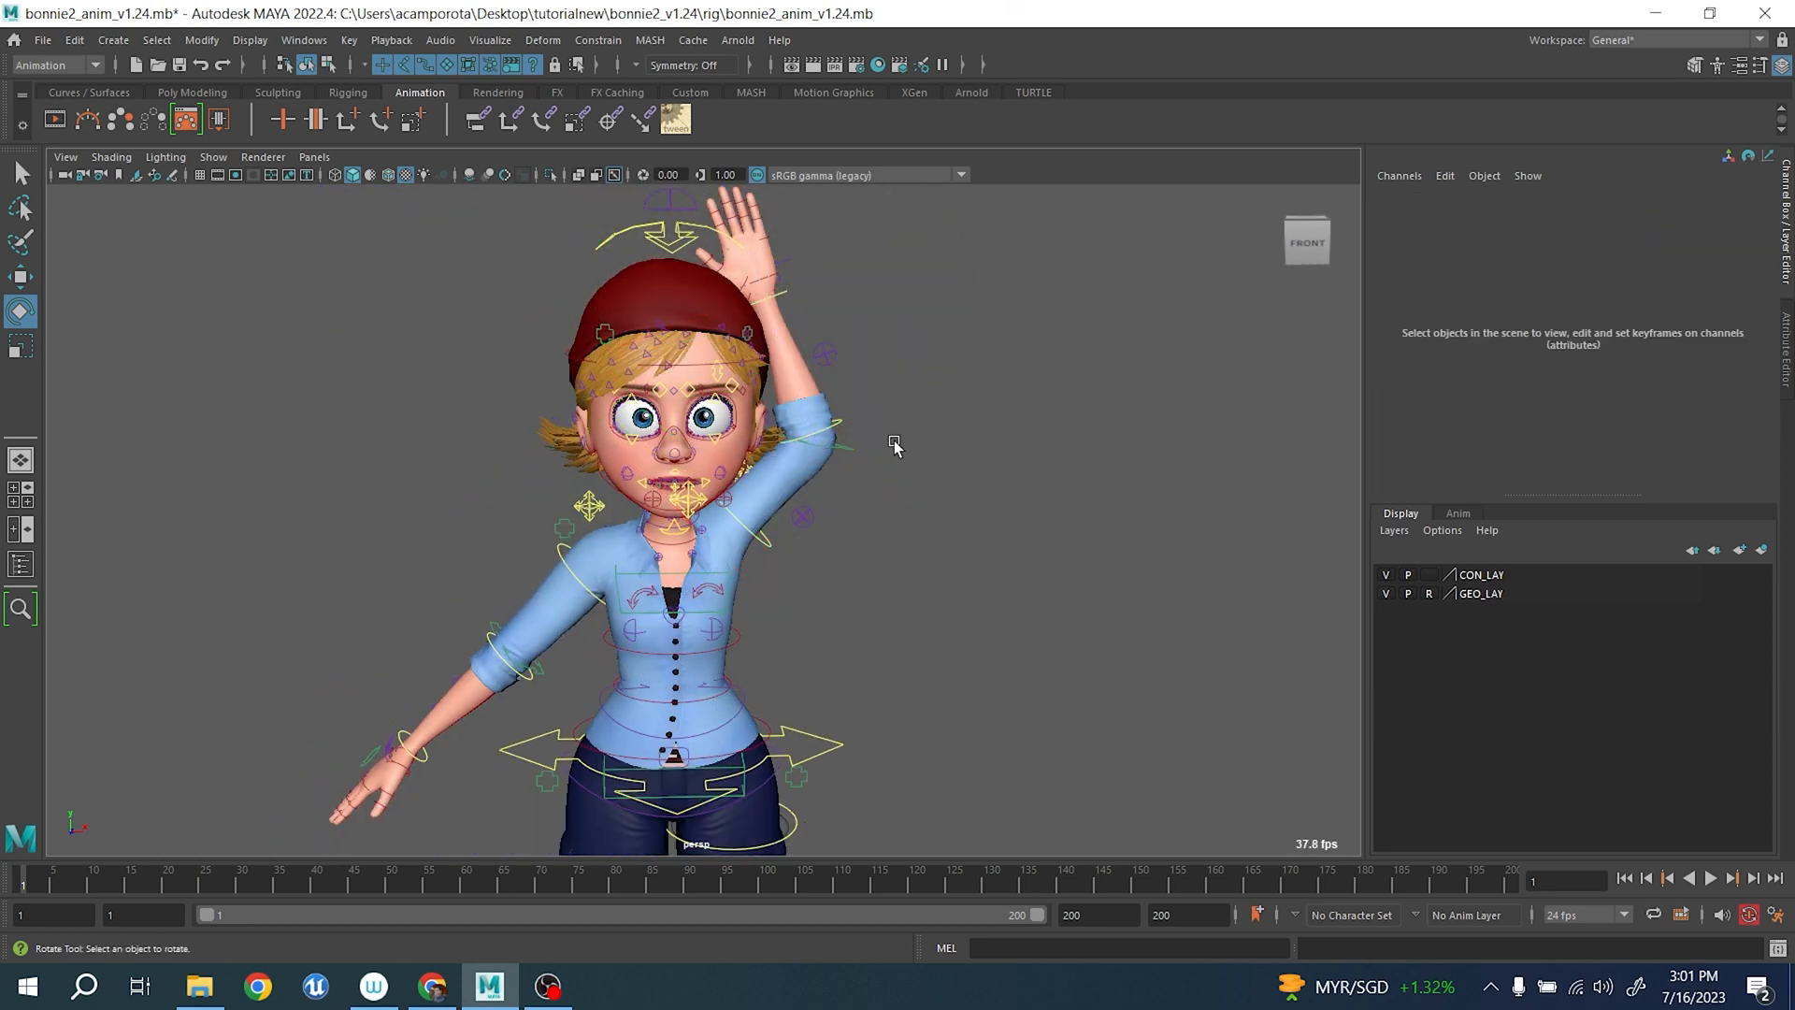
click(836, 421)
click(690, 338)
key(ctrl+z)
key(ctrl+z)
key(ctrl+z)
key(ctrl+z)
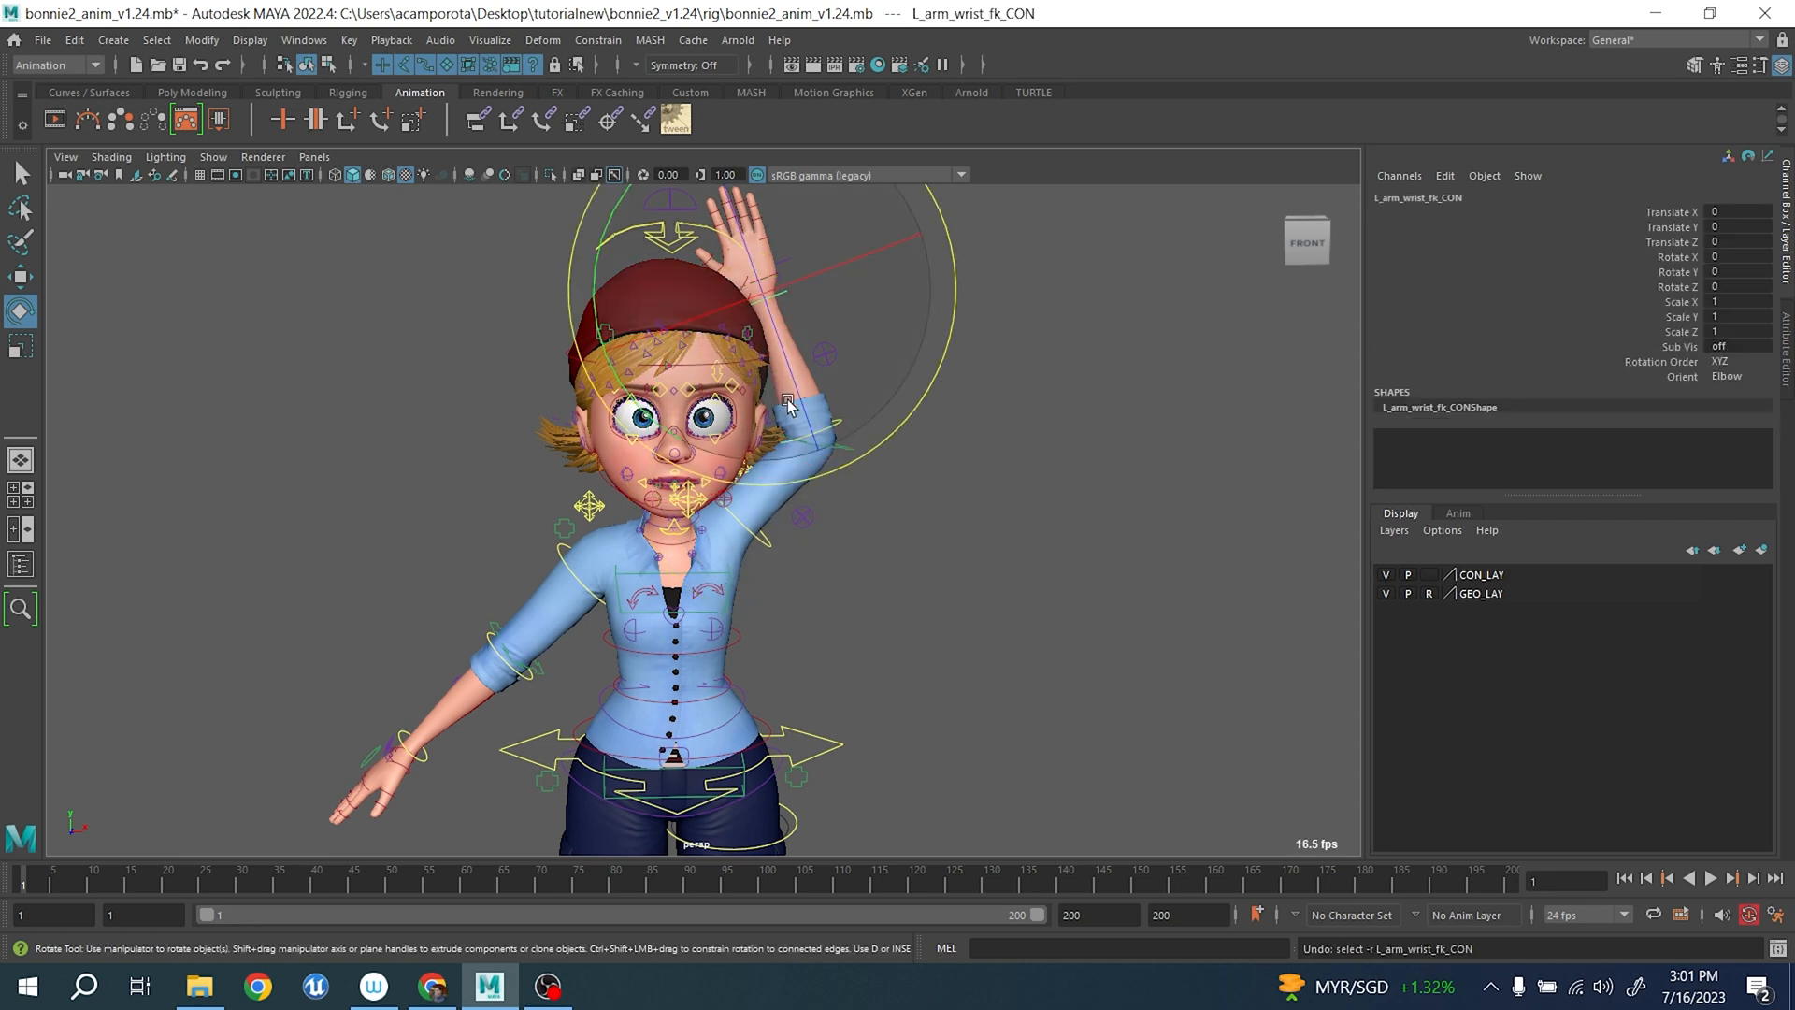
key(ctrl+z)
key(ctrl+z)
key(ctrl+z)
key(ctrl+z)
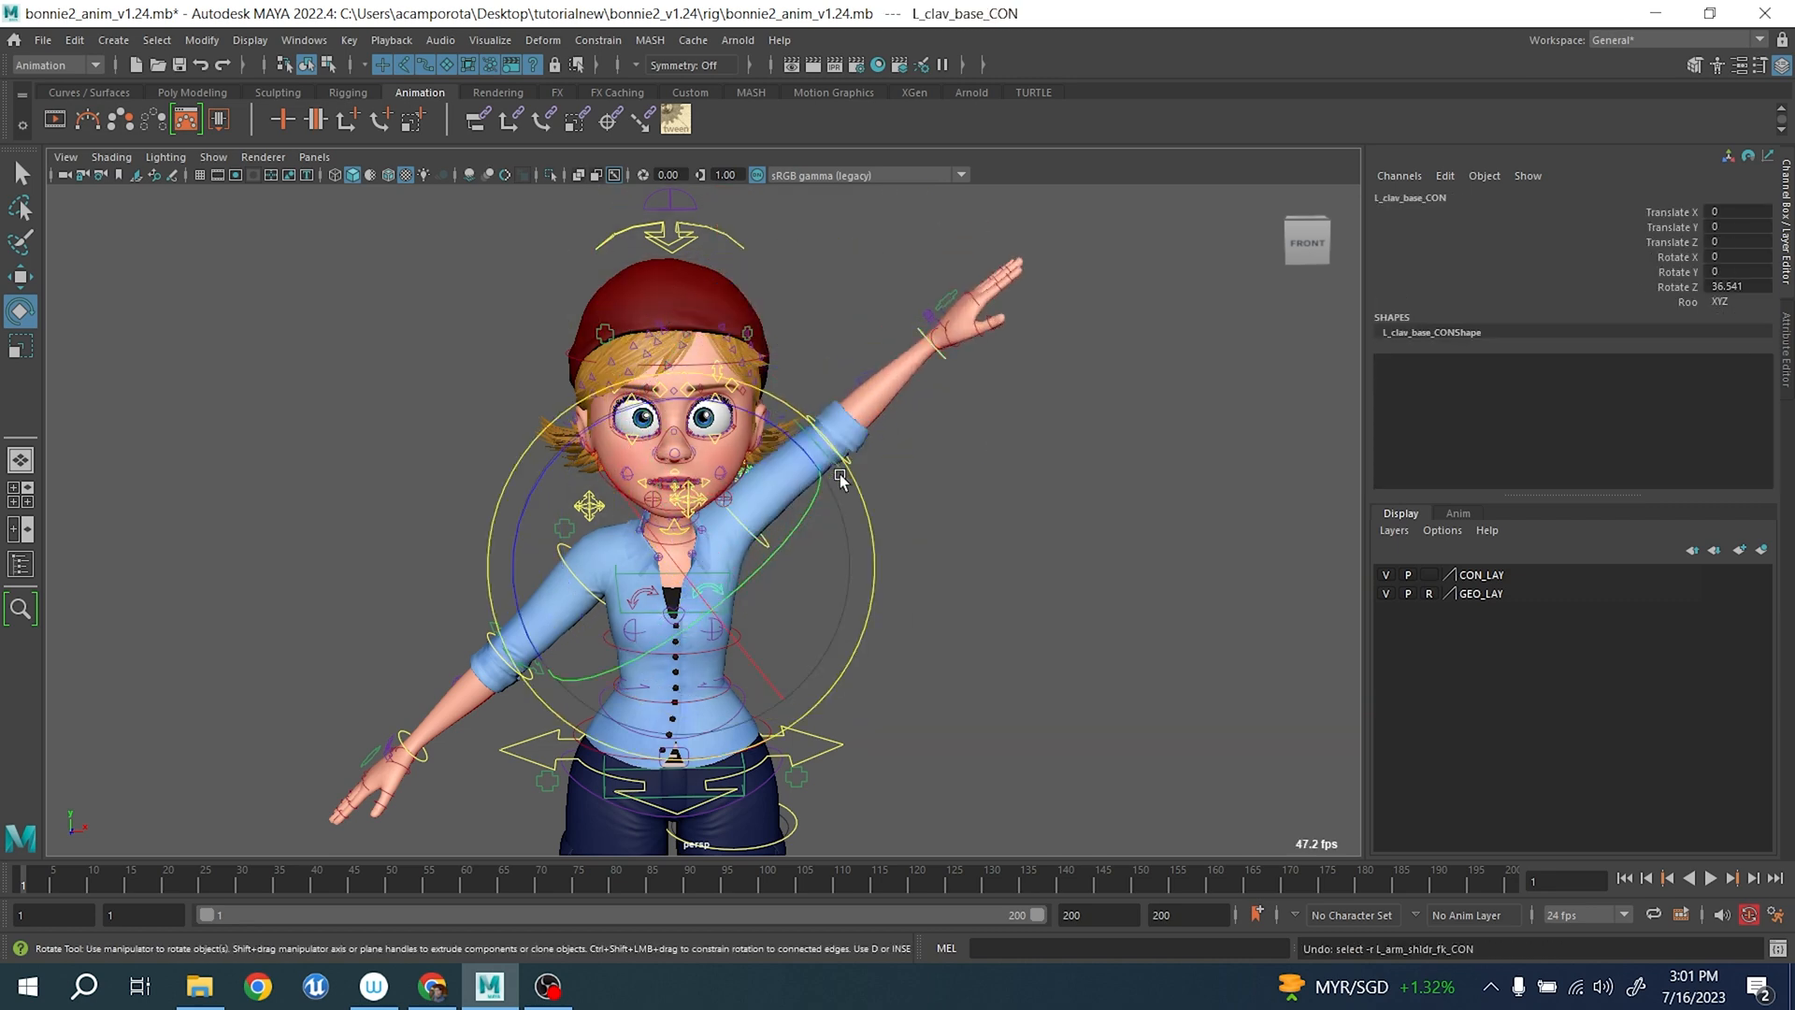
key(ctrl+z)
key(ctrl+z)
- Set the Move tool's axis orientation to Object, try moving the left elbow tweak control, and undo the move
alt+drag(1091, 537, 949, 584)
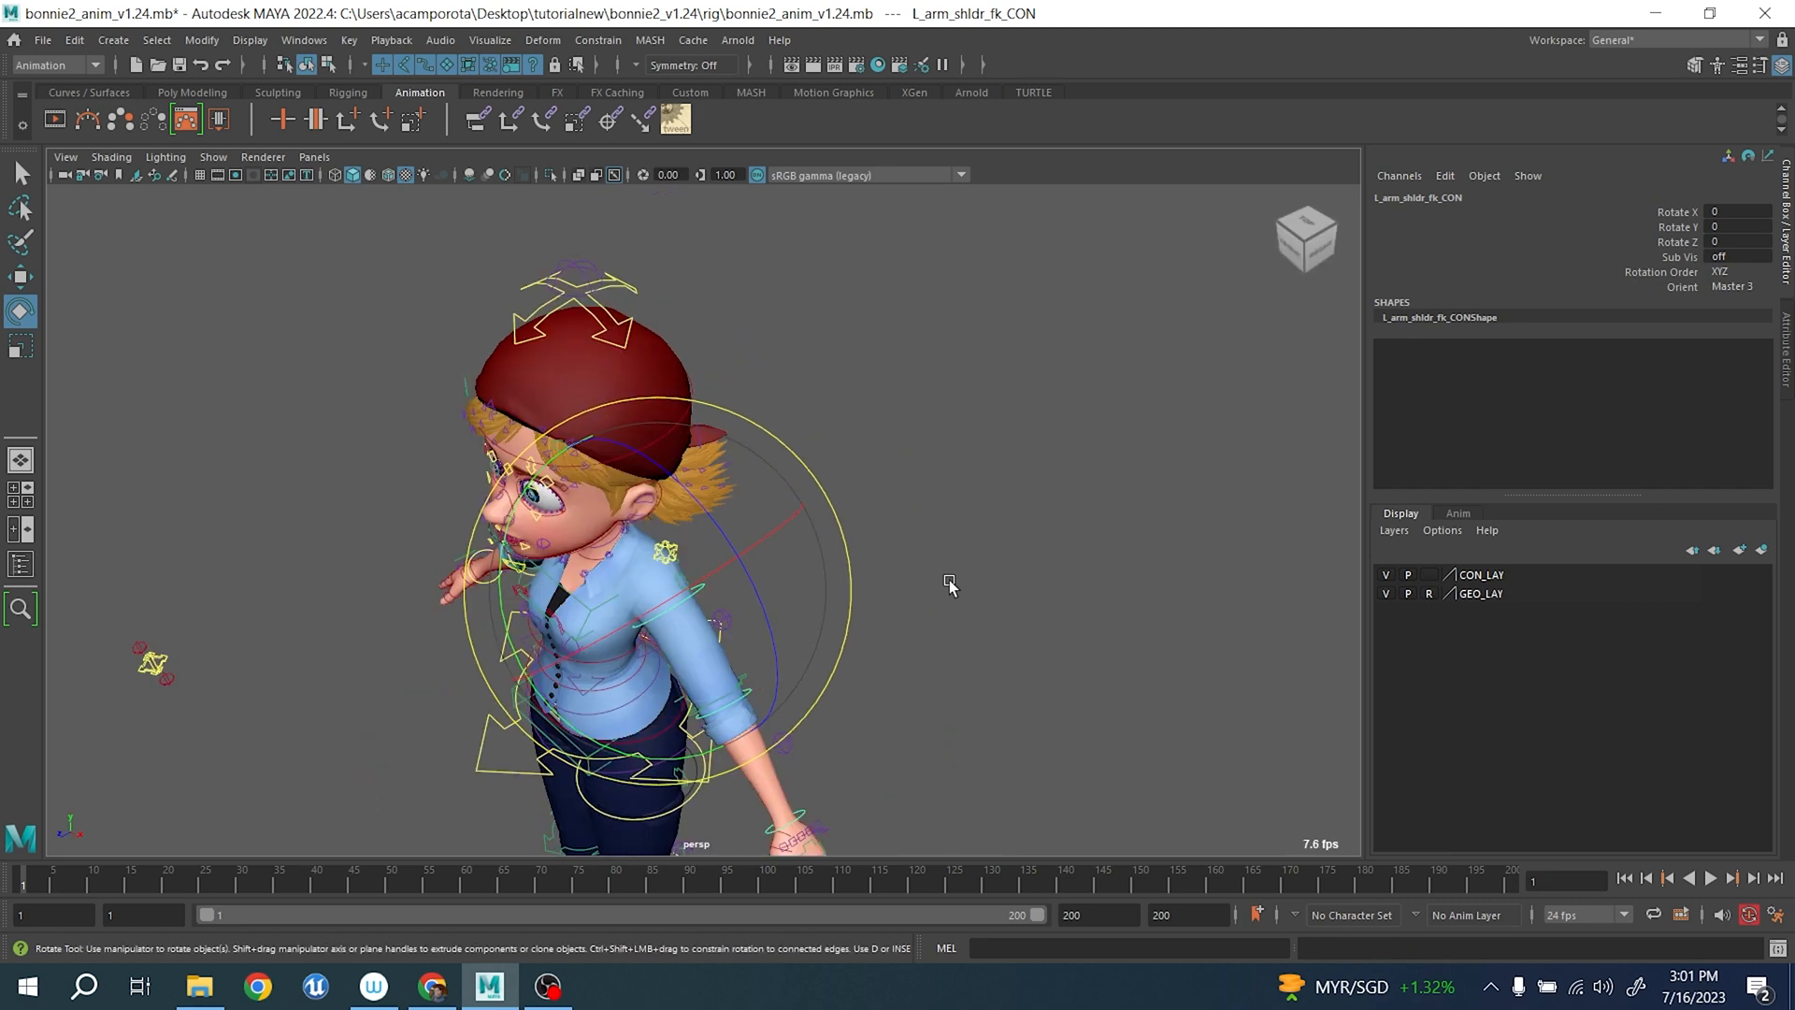
alt+middle_drag(949, 584, 933, 429)
alt+right_drag(934, 428, 886, 556)
click(754, 531)
alt+drag(796, 540, 706, 598)
key(w)
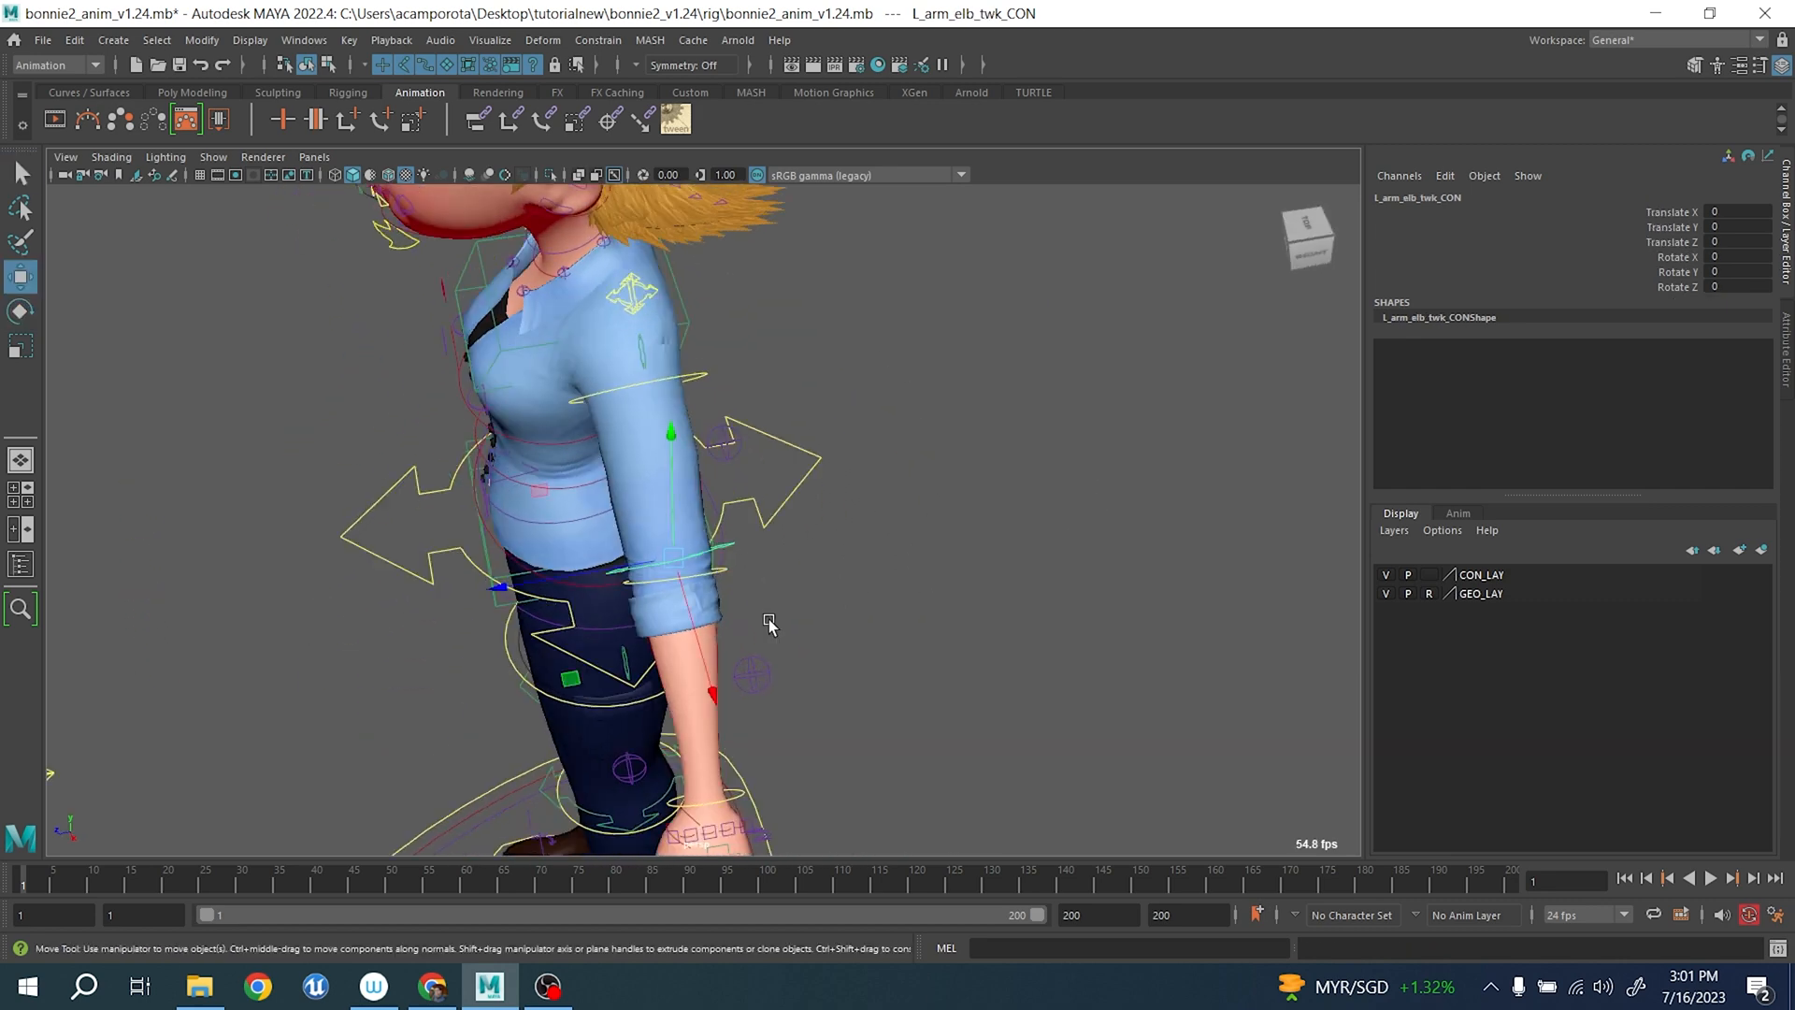
alt+middle_drag(779, 598, 782, 555)
click(678, 517)
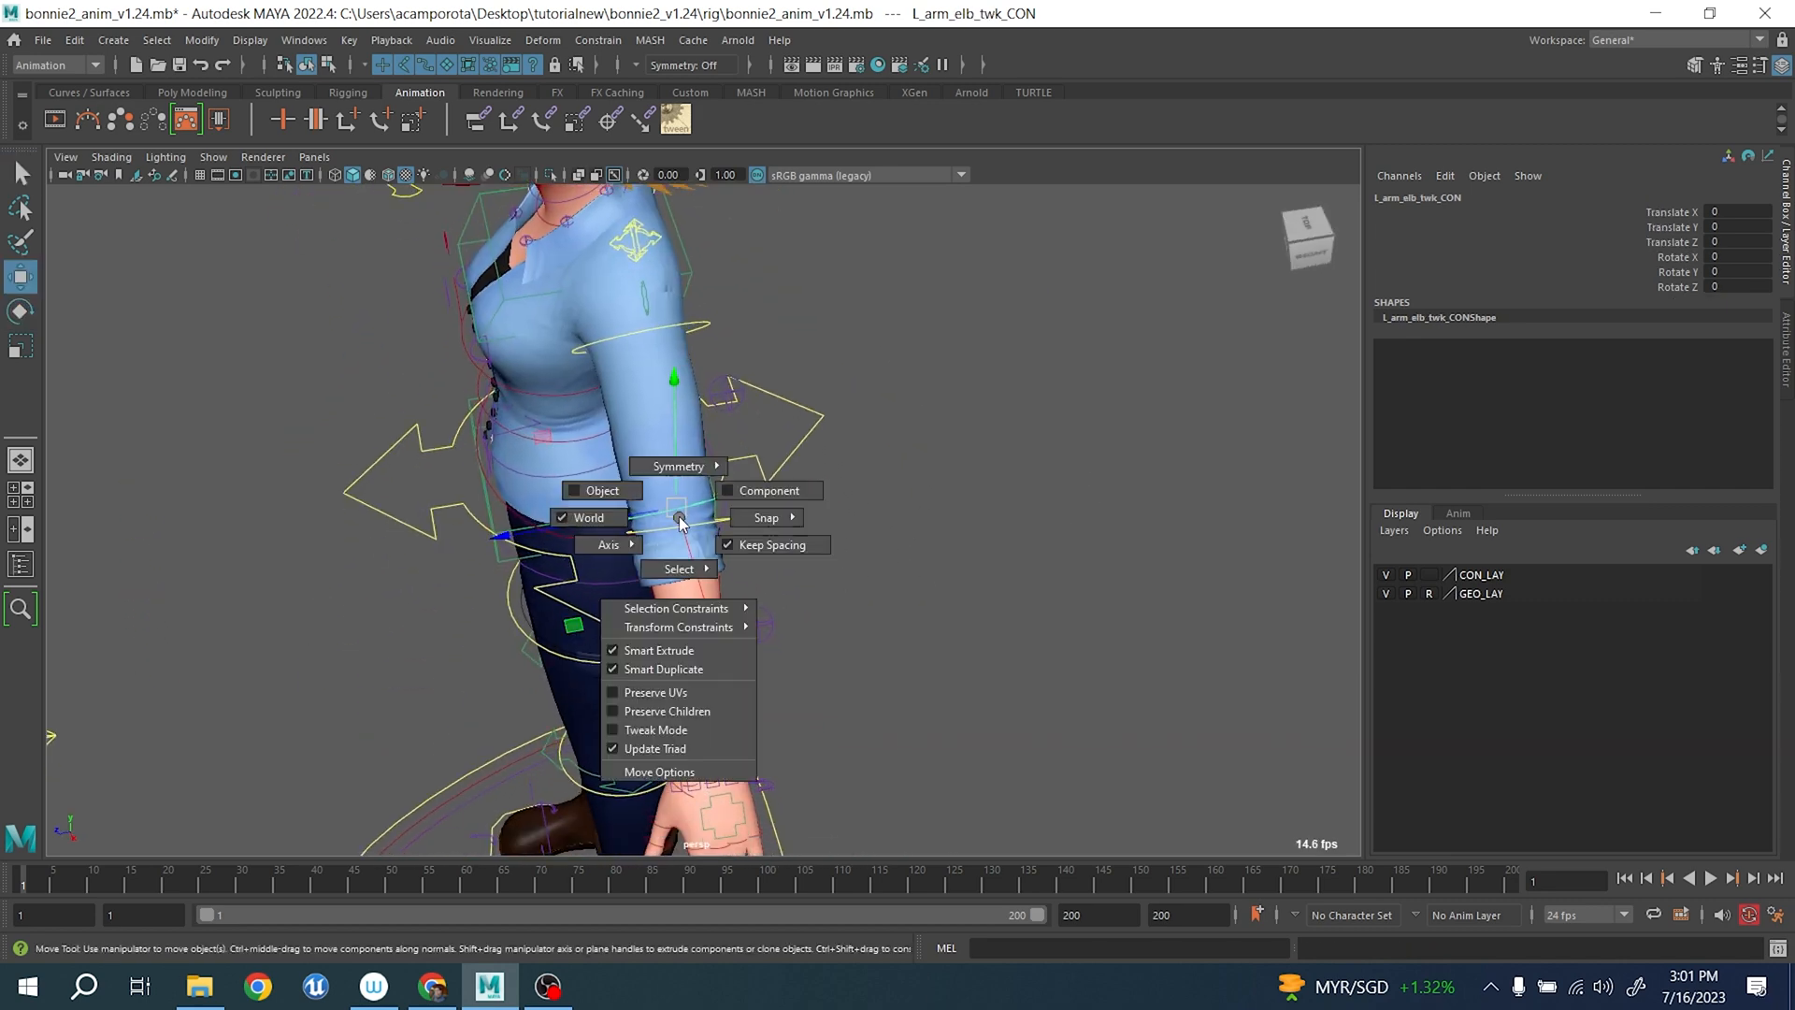
click(595, 495)
drag(589, 654, 652, 517)
key(ctrl+z)
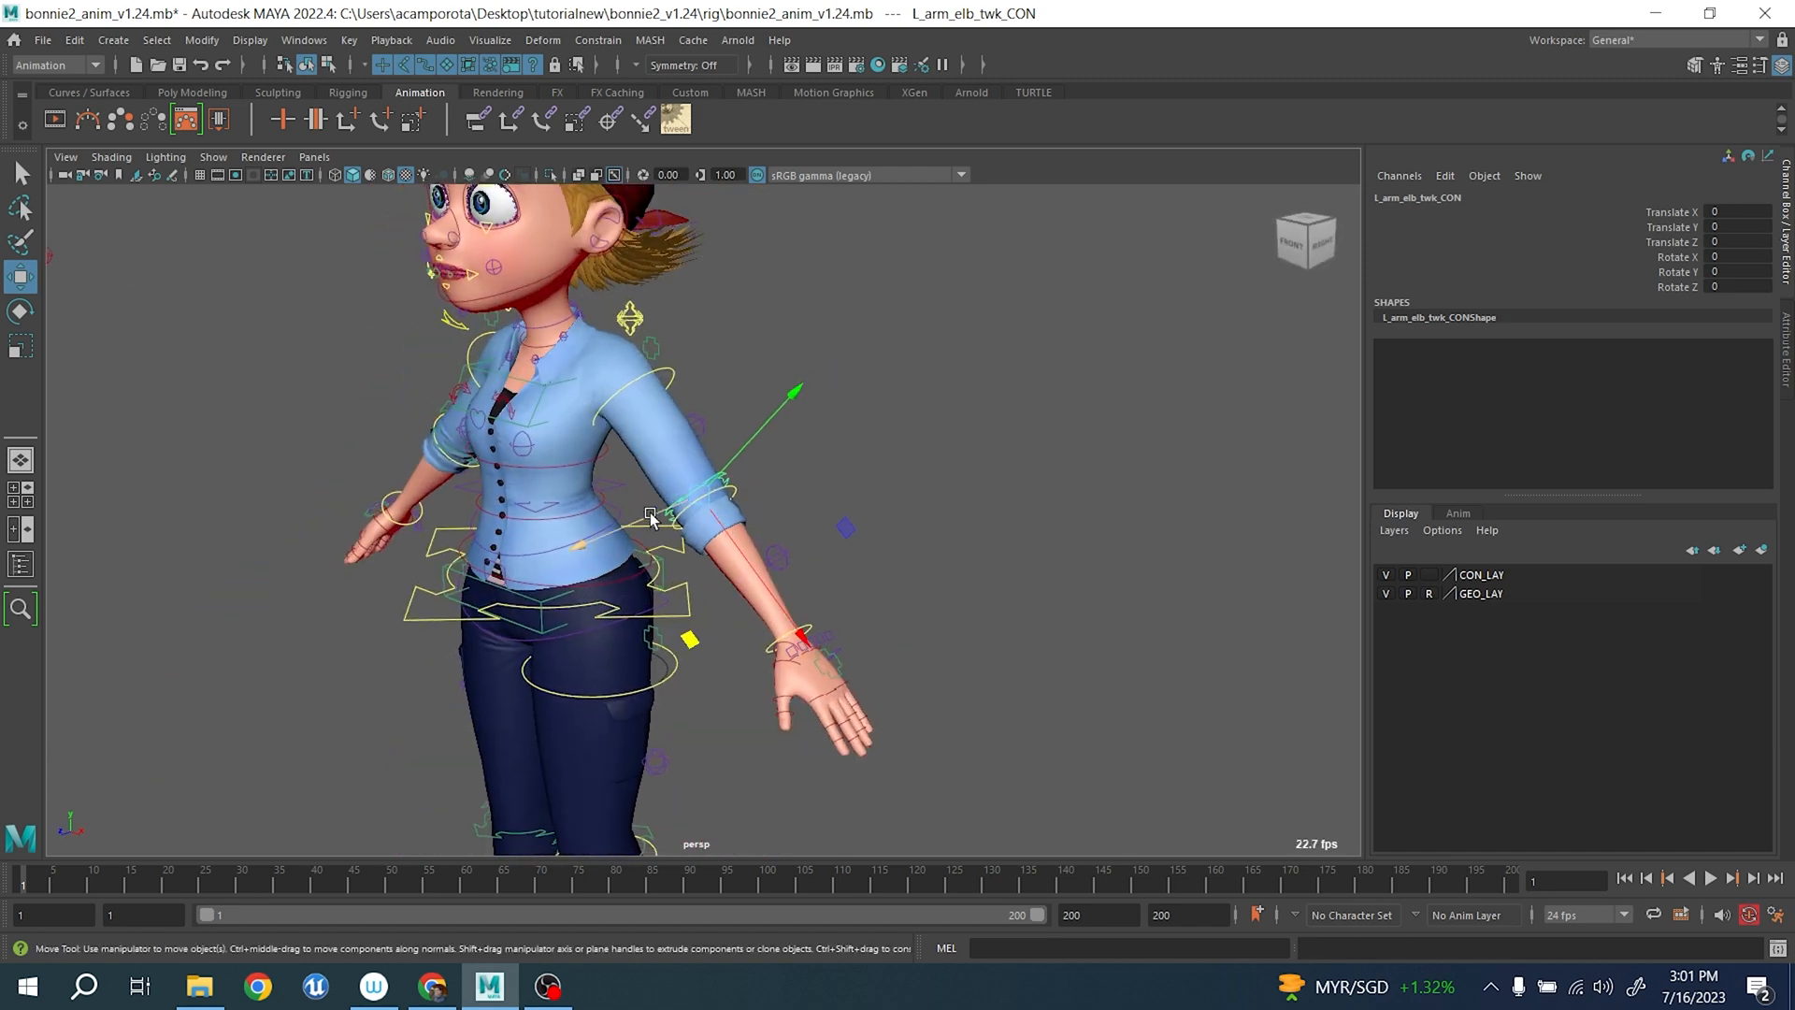
- Select several finger attribute controls above the left wrist and frame the left hand
alt+drag(783, 607, 621, 635)
alt+right_drag(795, 593, 647, 606)
alt+drag(648, 606, 730, 613)
alt+middle_drag(797, 614, 754, 573)
alt+right_drag(753, 573, 860, 603)
alt+drag(860, 603, 783, 609)
mouse_move(784, 610)
alt+right_down()
mouse_move(744, 648)
mouse_move(781, 641)
alt+right_up()
alt+drag(782, 642, 781, 494)
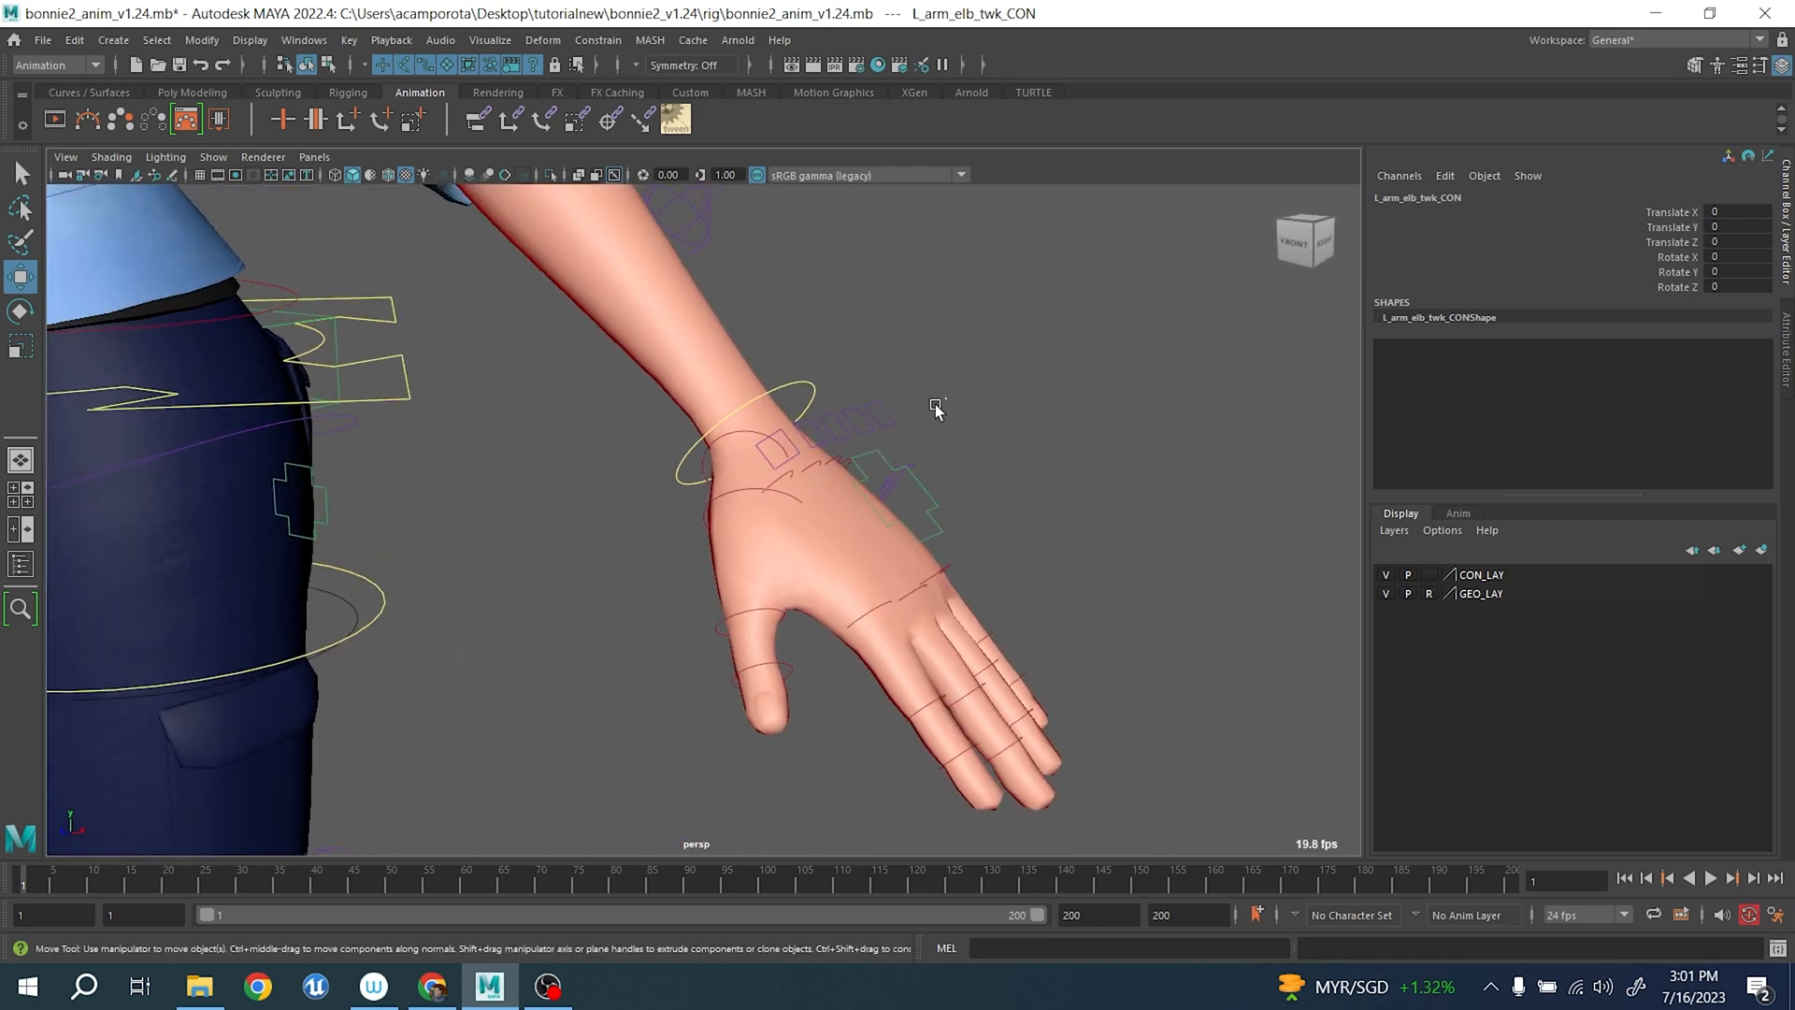
drag(934, 404, 826, 445)
alt+right_drag(826, 445, 382, 654)
alt+drag(382, 654, 580, 636)
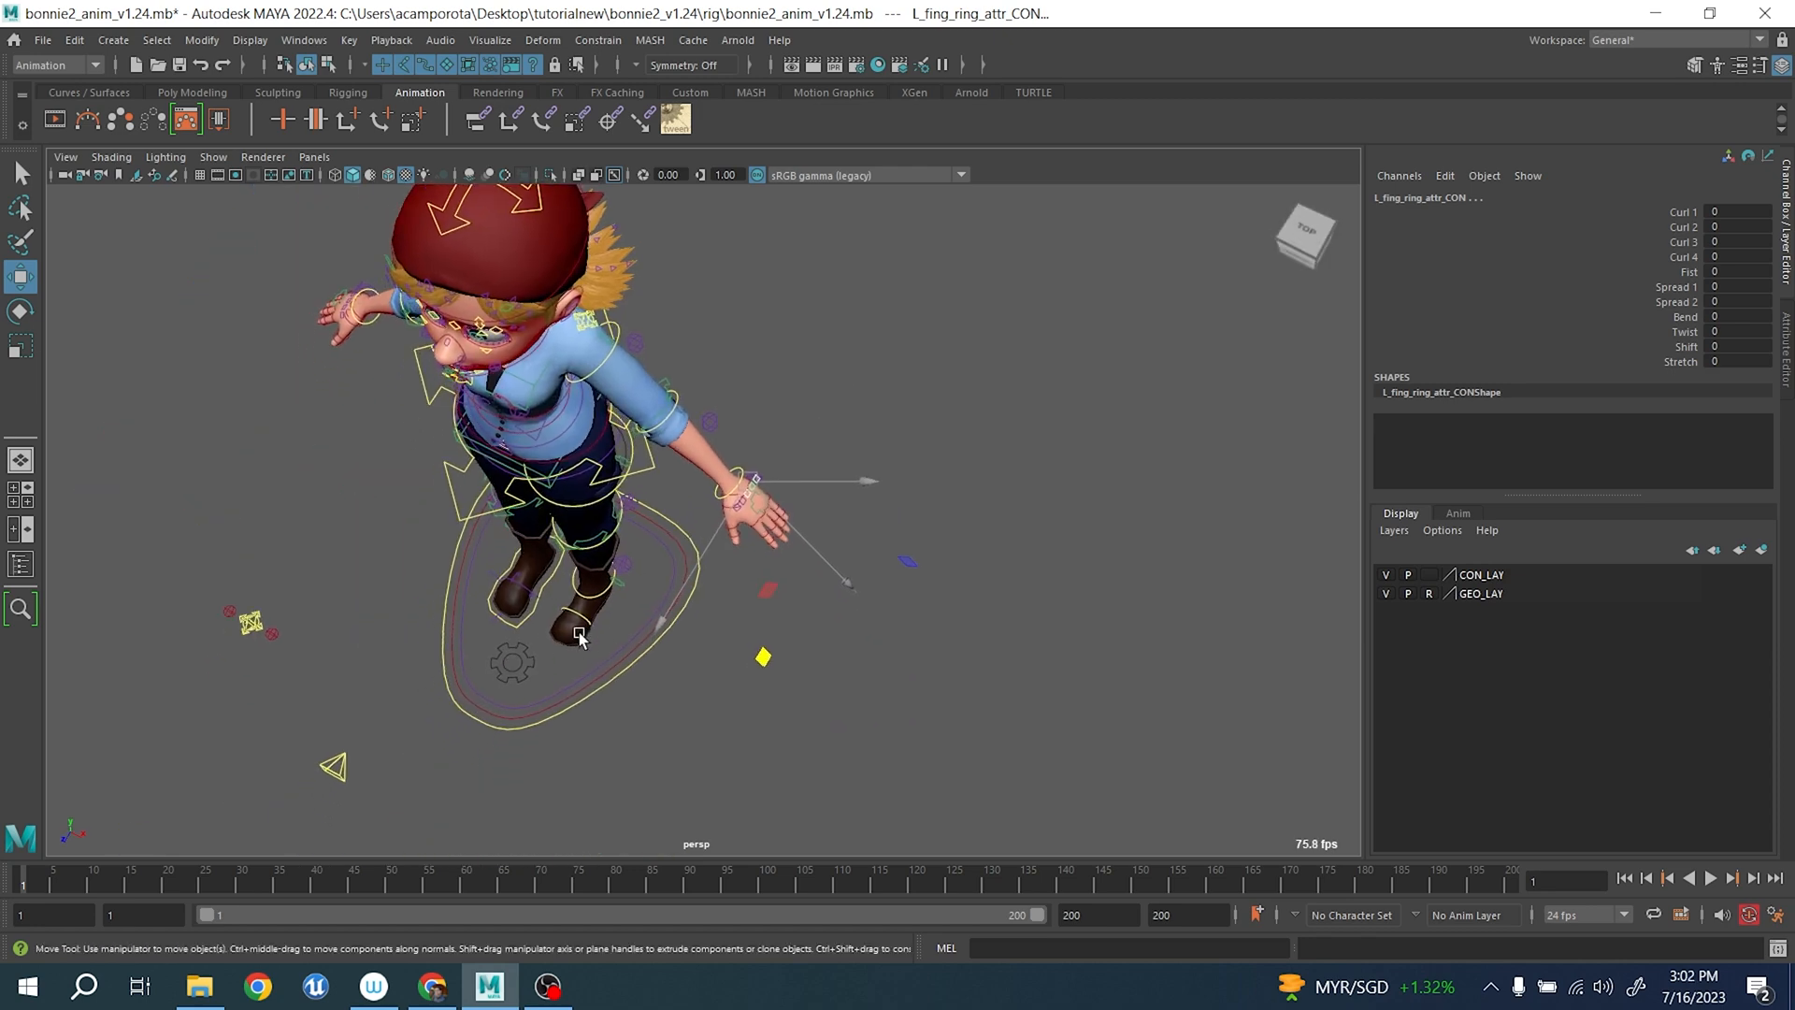
alt+right_drag(734, 608, 1411, 364)
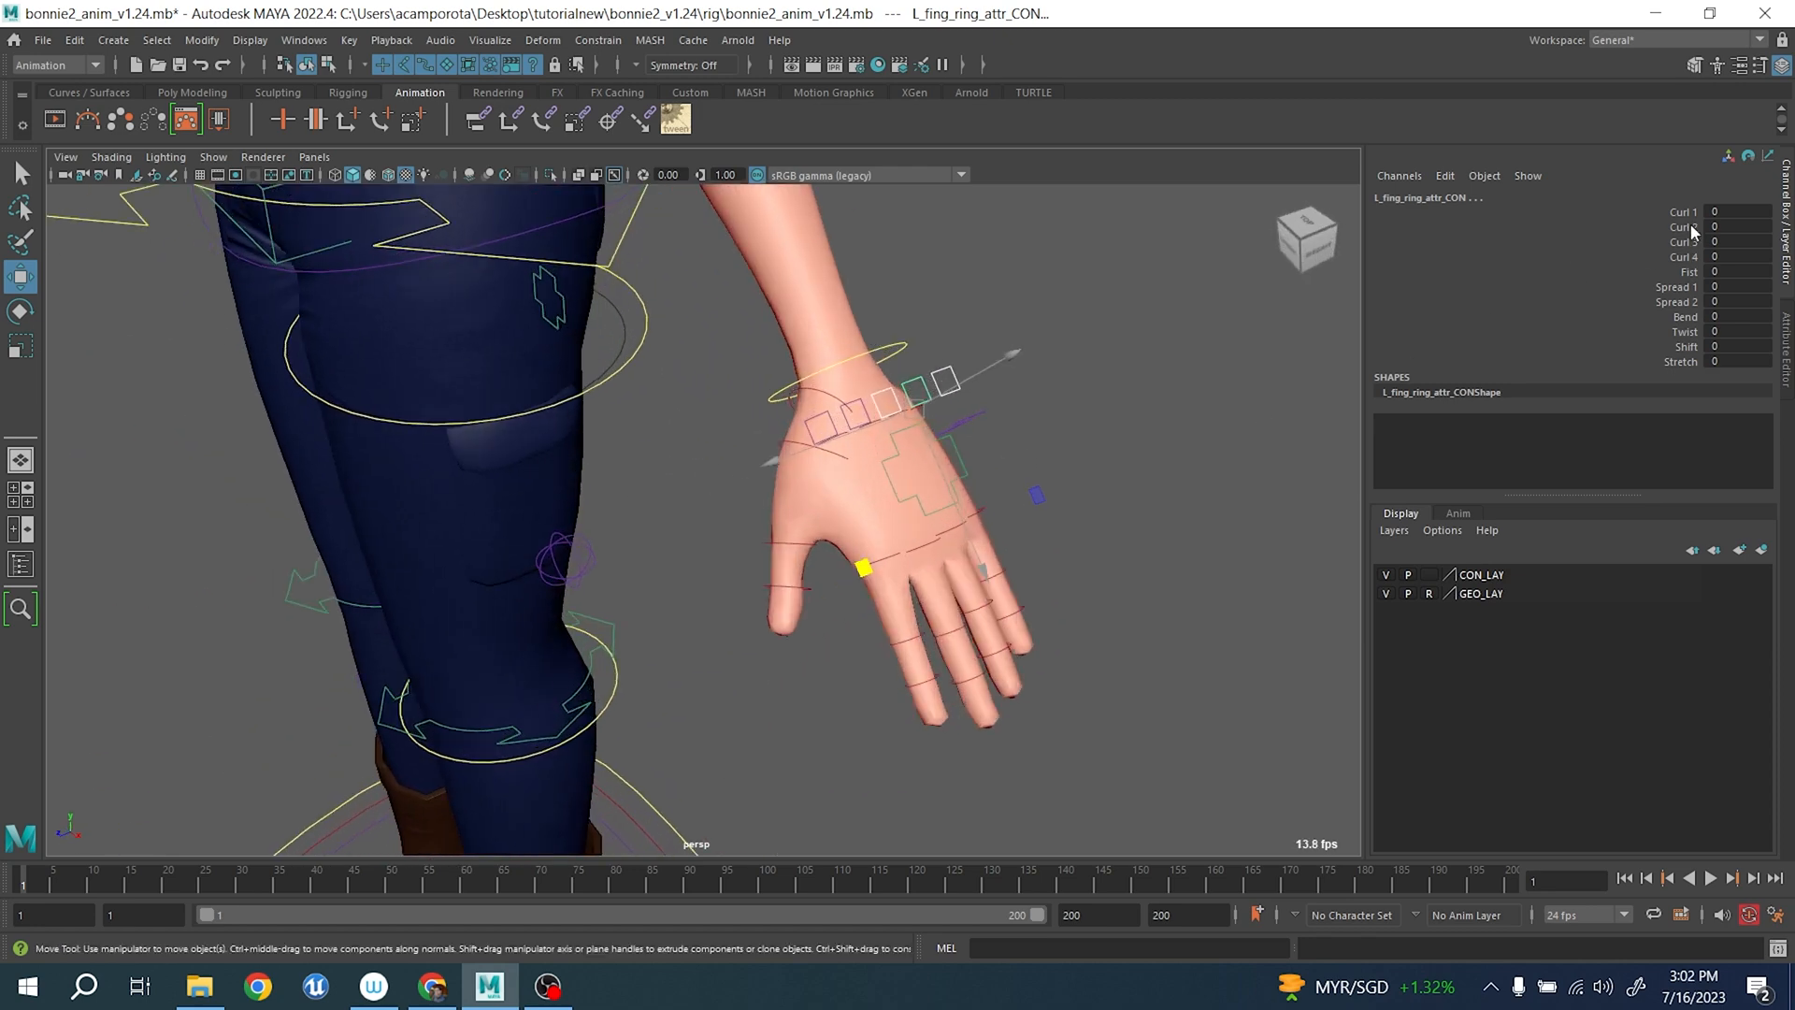
- Try curling the fingers by adjusting the Curl attributes of the selected finger controls together, and undo the change
drag(1683, 212, 1683, 256)
middle_drag(1225, 318, 1178, 420)
key(ctrl+z)
click(1688, 317)
- Try rotating the left index finger's base FK control, and undo the rotation
alt+drag(944, 440, 931, 346)
click(905, 333)
key(w)
key(e)
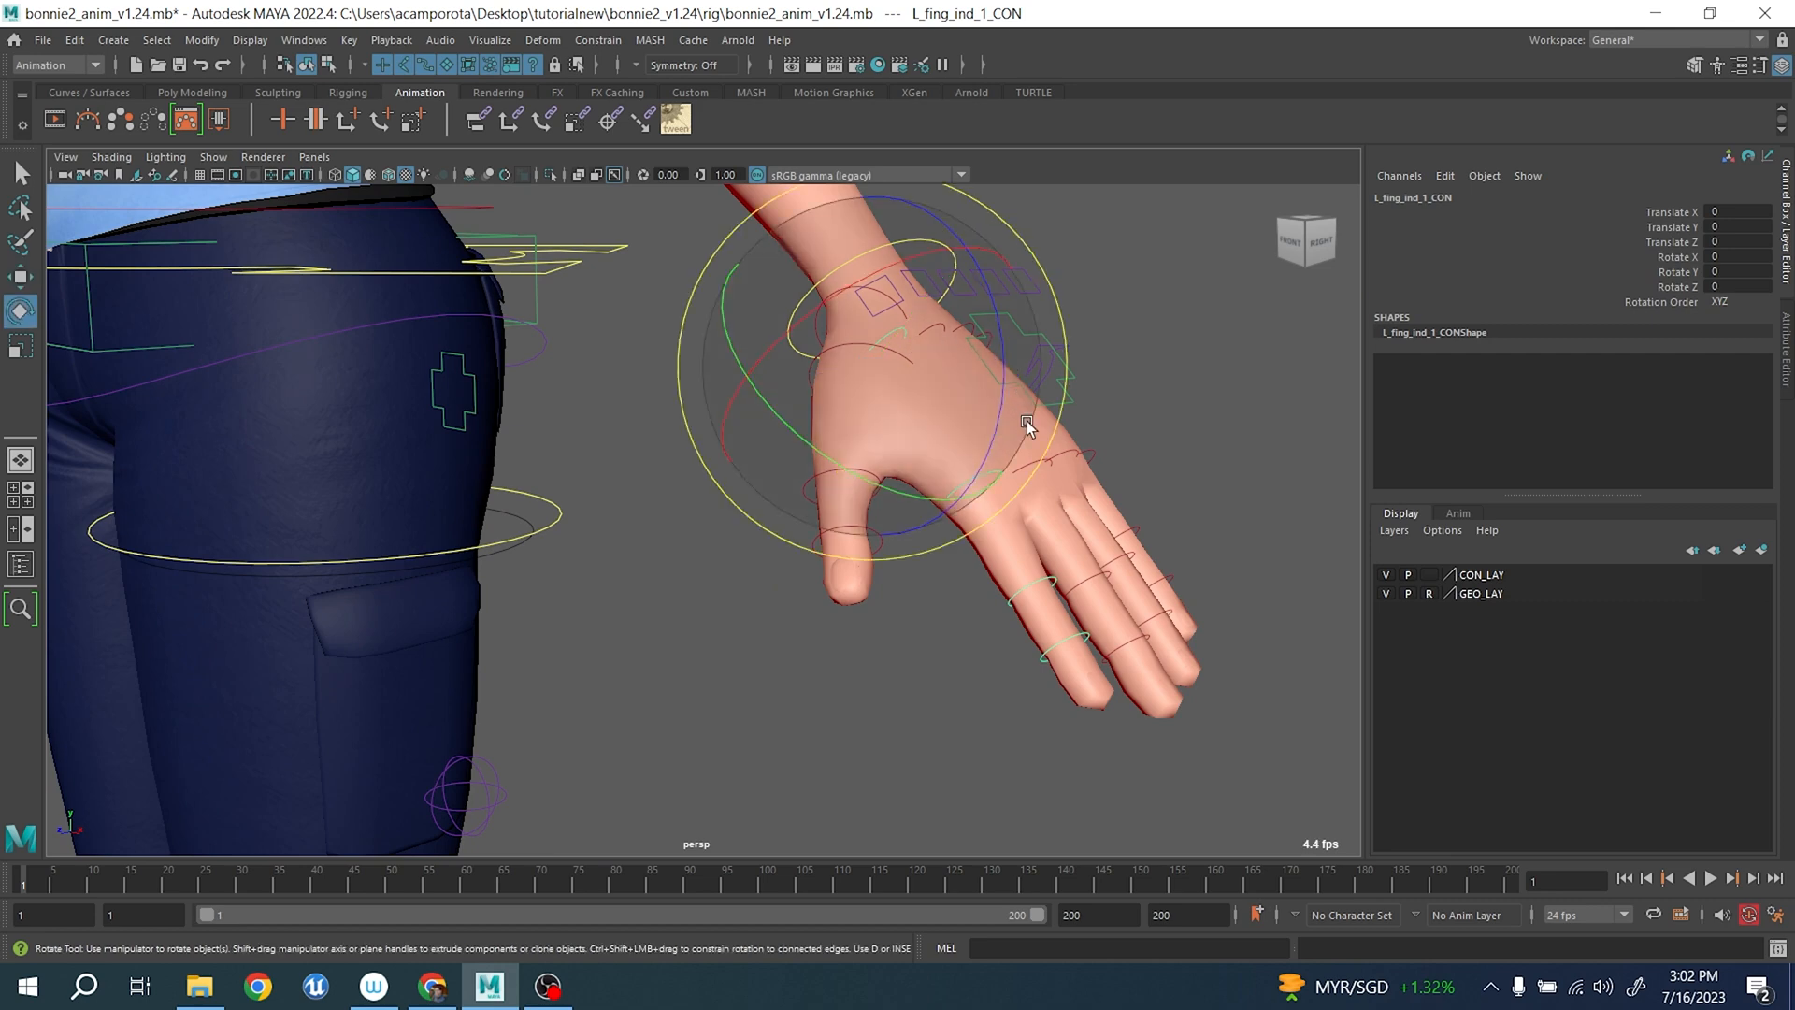
drag(1003, 394, 997, 473)
key(ctrl+z)
- Try rotating the left hand's finger FK controls together, and undo the changes
alt+drag(1057, 580, 1023, 648)
click(1212, 778)
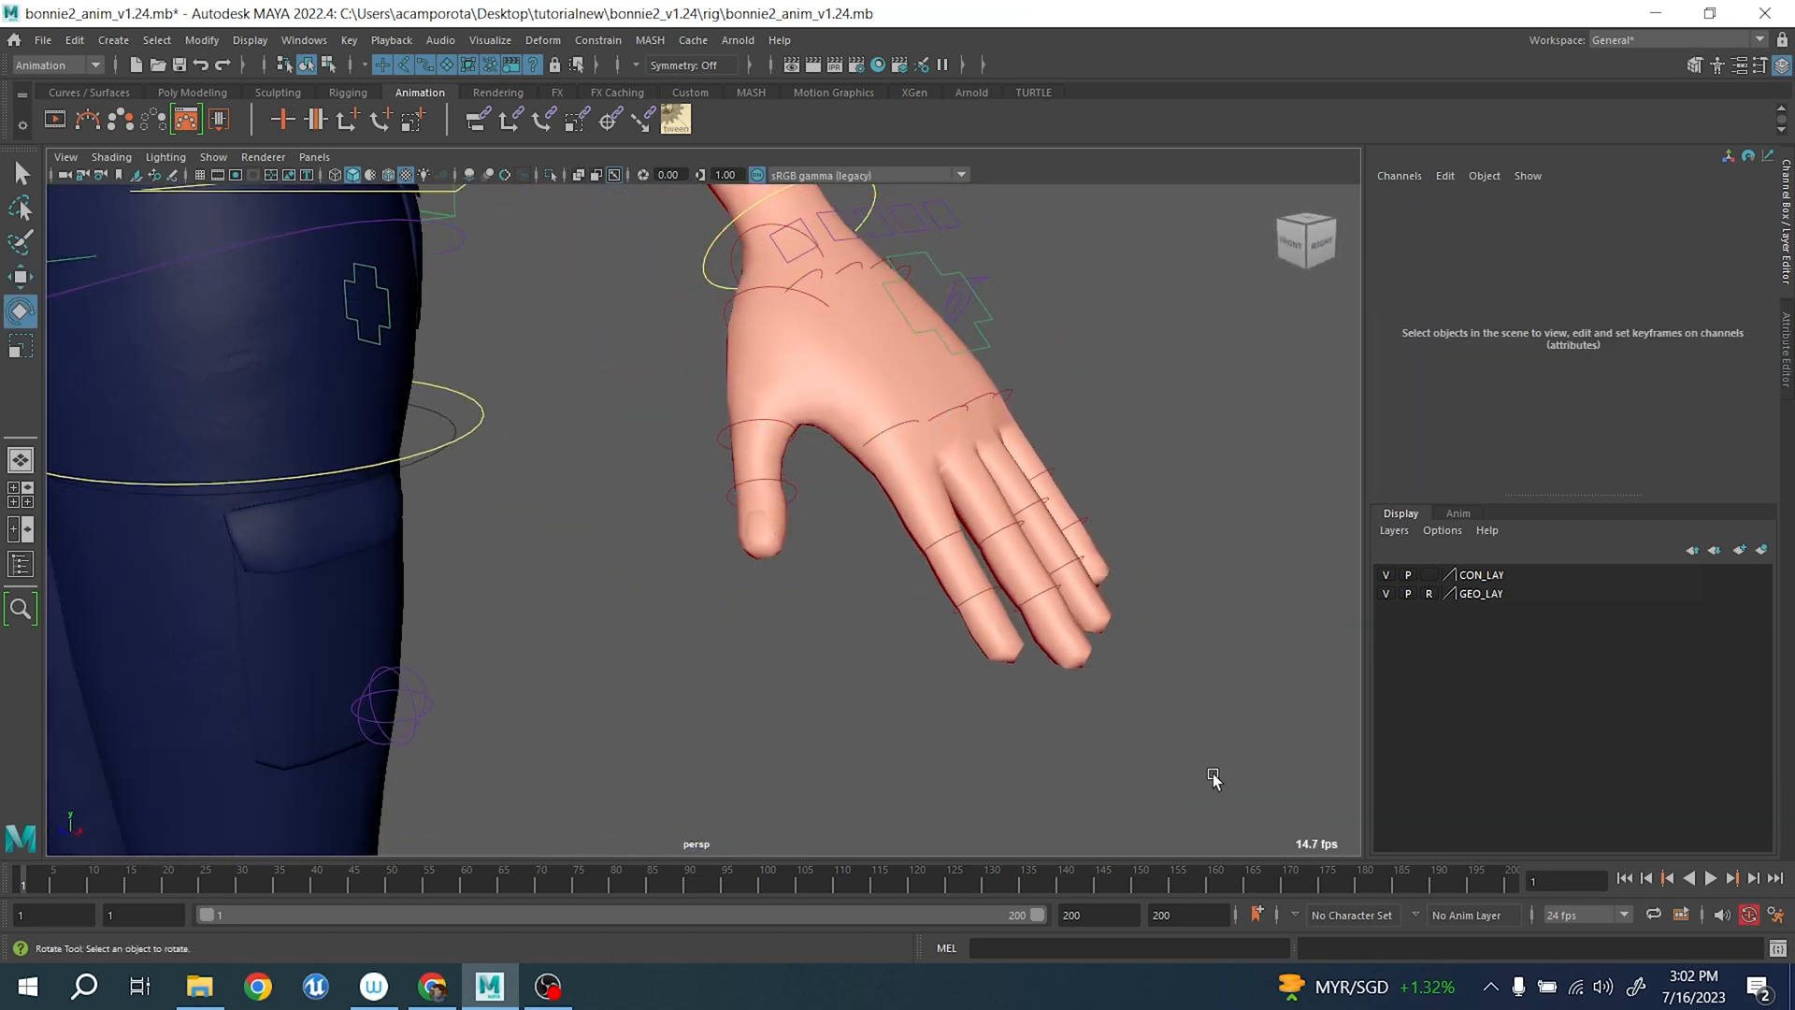
drag(910, 379, 910, 378)
drag(1154, 401, 1002, 536)
key(ctrl+z)
key(ctrl+z)
- Try closing the left hand by raising the hand control's Fist attribute to about 48.9, and lower the value again
drag(952, 615, 952, 615)
alt+drag(951, 493, 980, 439)
click(980, 440)
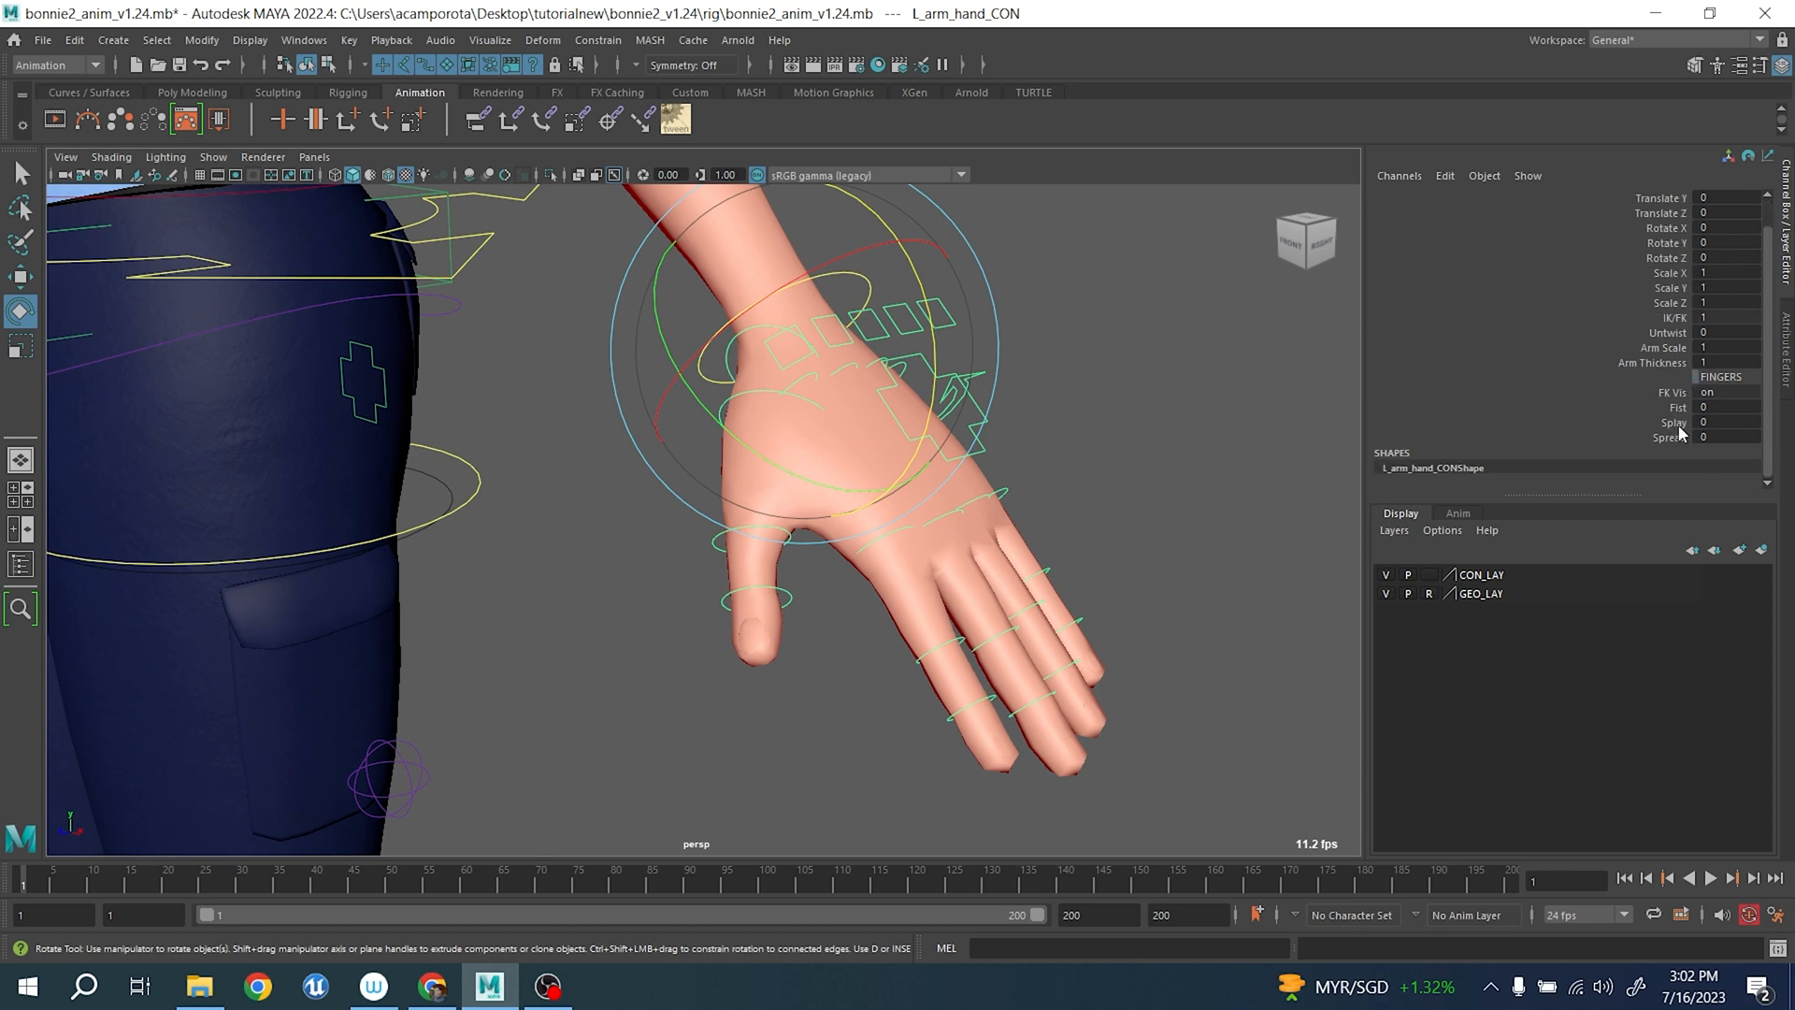
click(1678, 409)
middle_drag(1159, 487, 1589, 486)
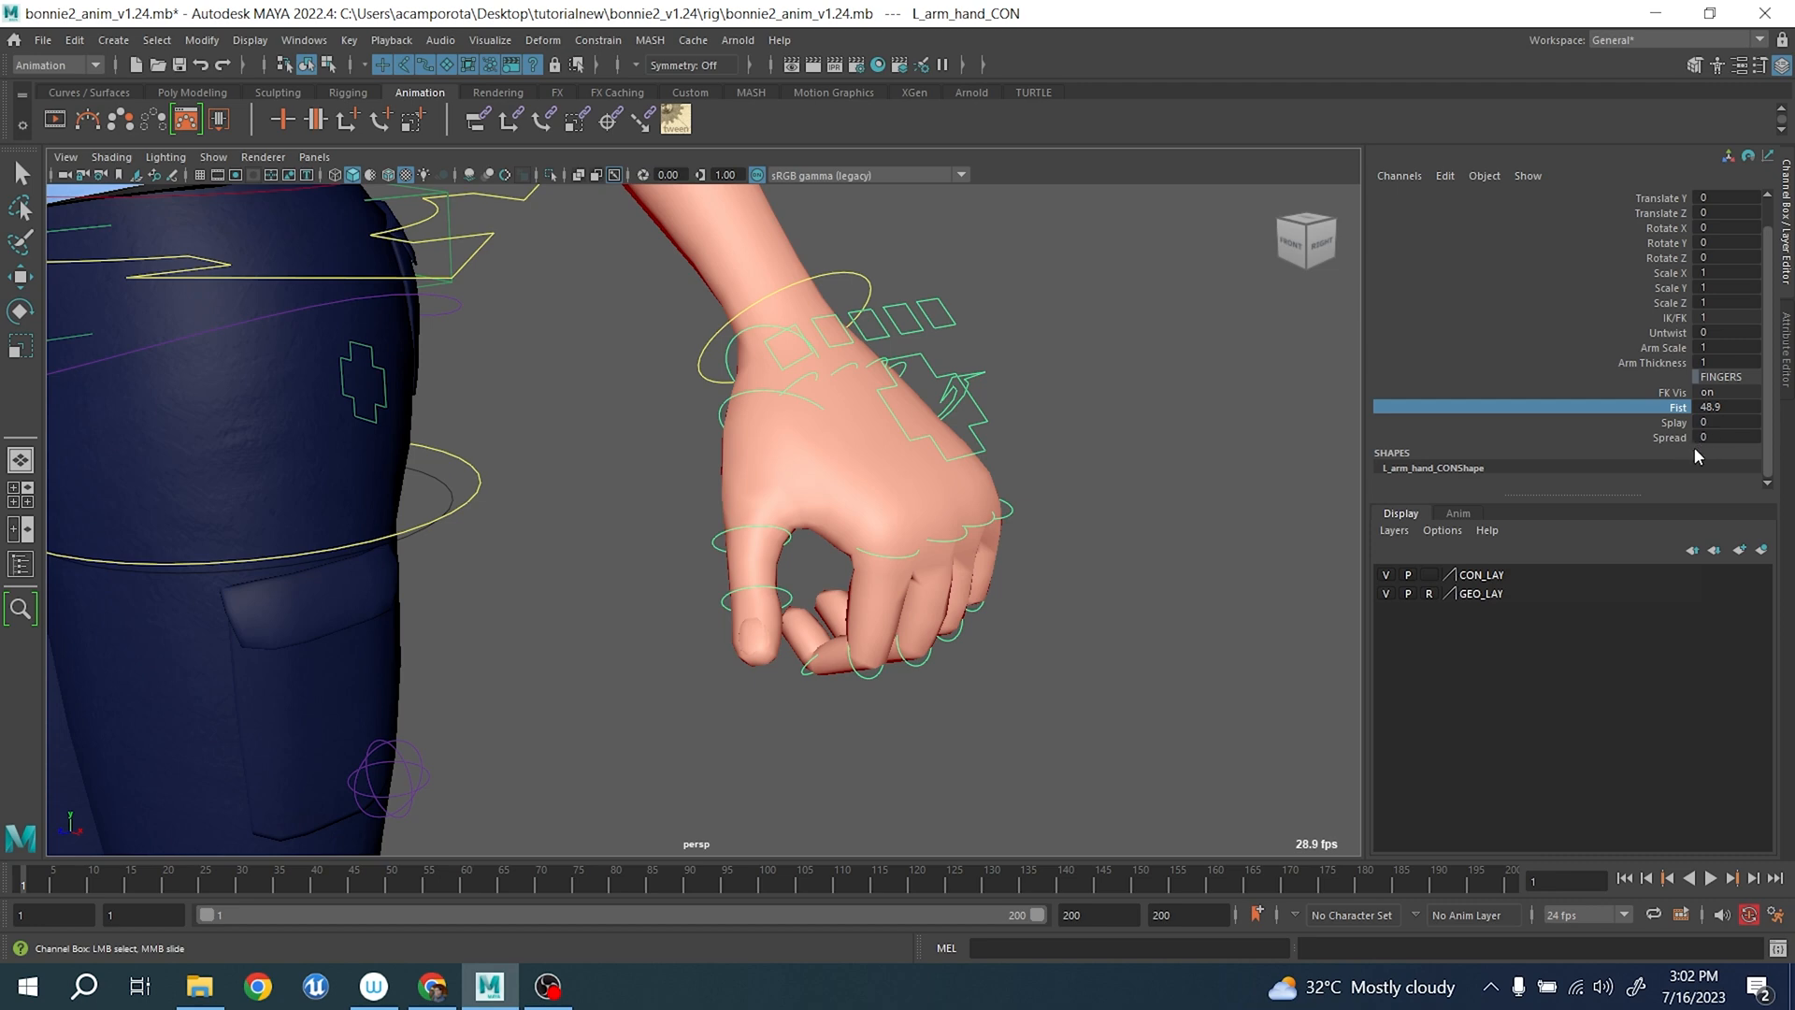
middle_drag(1699, 456, 1295, 440)
- Try rotating a control on the back of the left hand, and undo the changes
alt+drag(1295, 439, 943, 396)
click(993, 652)
key(e)
click(1039, 420)
click(975, 418)
drag(943, 397, 940, 500)
key(ctrl+z)
key(ctrl+z)
key(ctrl+z)
key(ctrl+z)
- Try moving the left forearm's middle ribbon control, and undo the move
click(784, 445)
key(w)
drag(662, 485, 563, 466)
key(ctrl+z)
scroll(603, 483, up, 5)
alt+middle_drag(570, 448, 702, 602)
scroll(696, 589, down, 3)
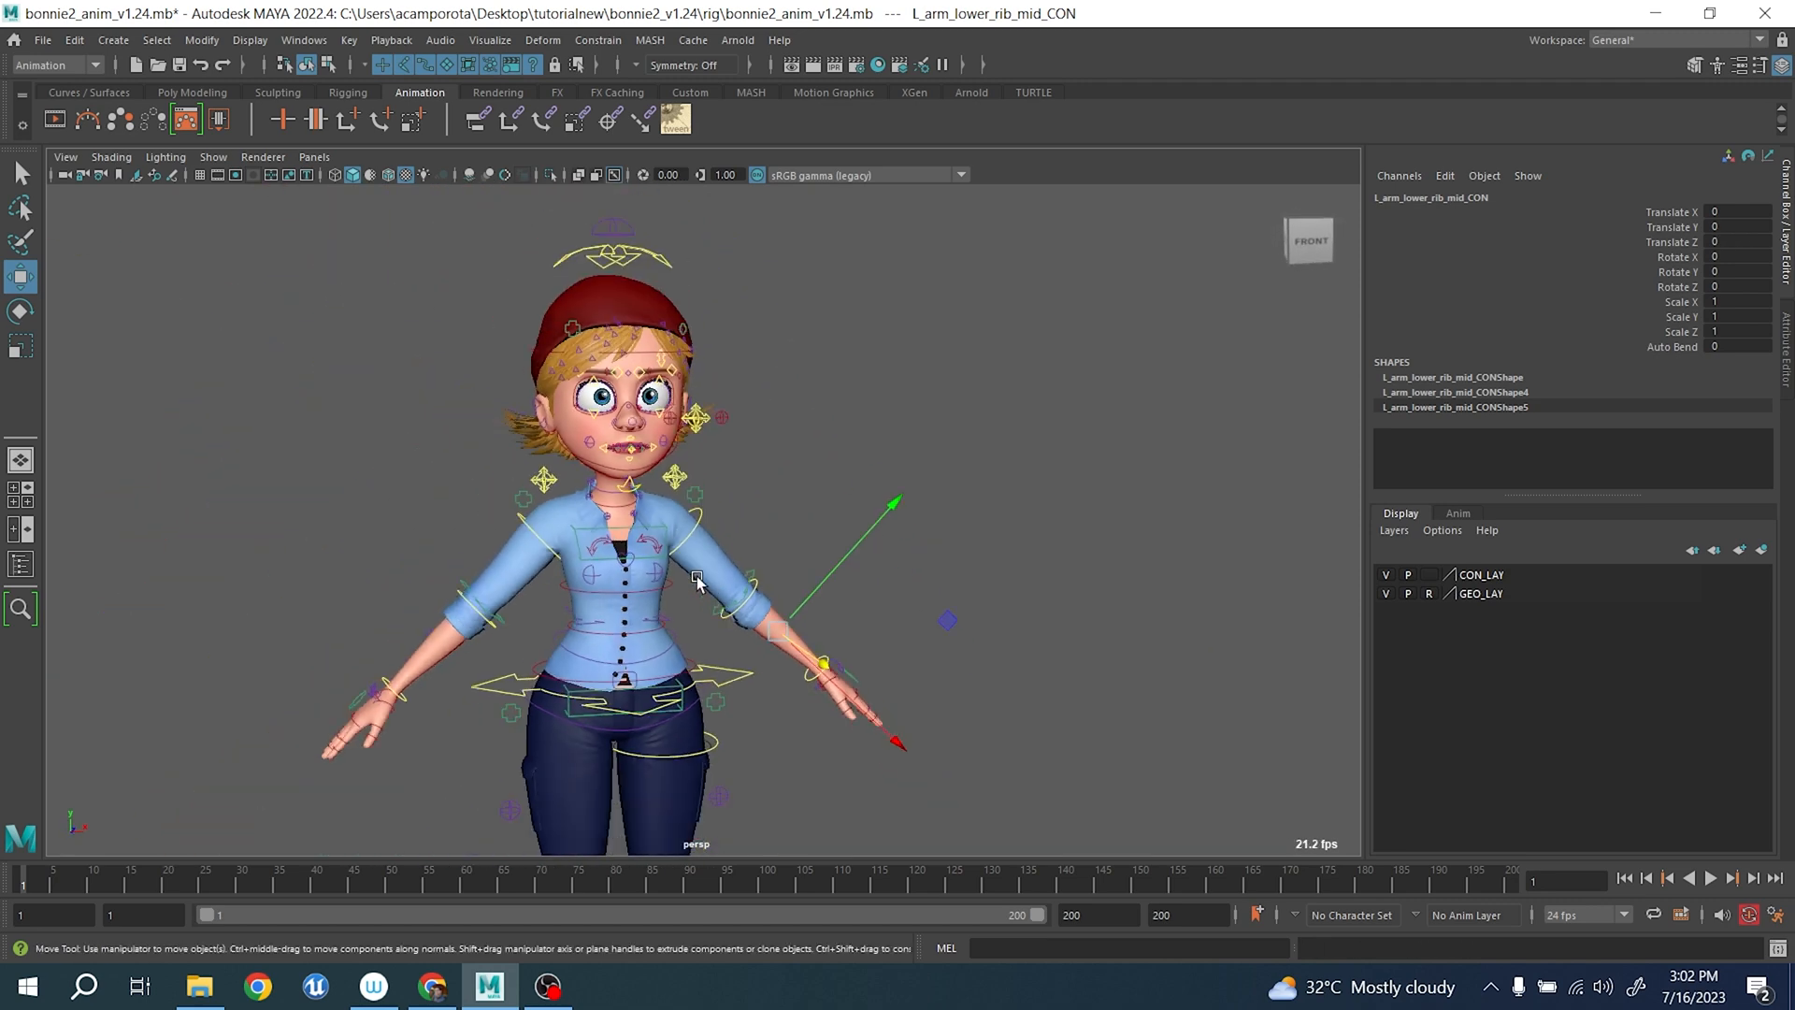
- Examine the full body, torso and arm controls from the front, and clear the selection
mouse_move(663, 554)
alt+mouse_down()
mouse_move(703, 559)
mouse_move(656, 572)
alt+mouse_up()
scroll(654, 575, up, 4)
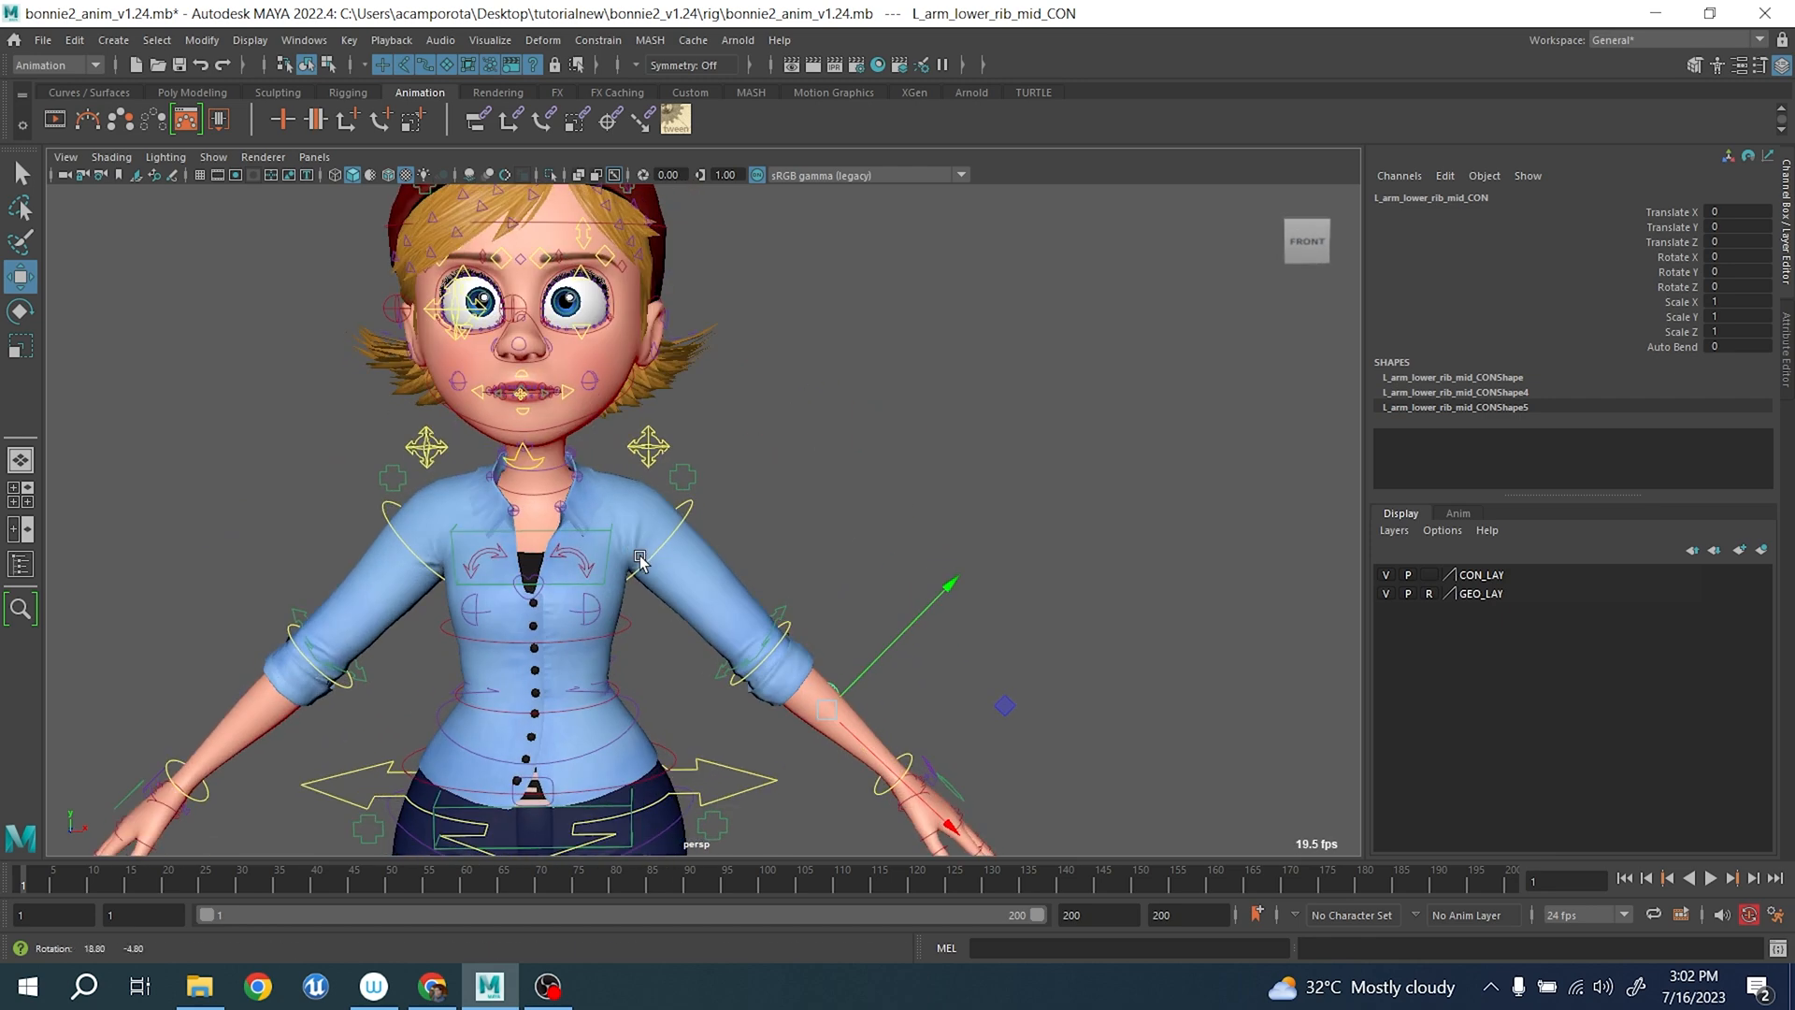
scroll(651, 580, down, 4)
alt+middle_drag(652, 579, 744, 355)
alt+drag(759, 398, 797, 355)
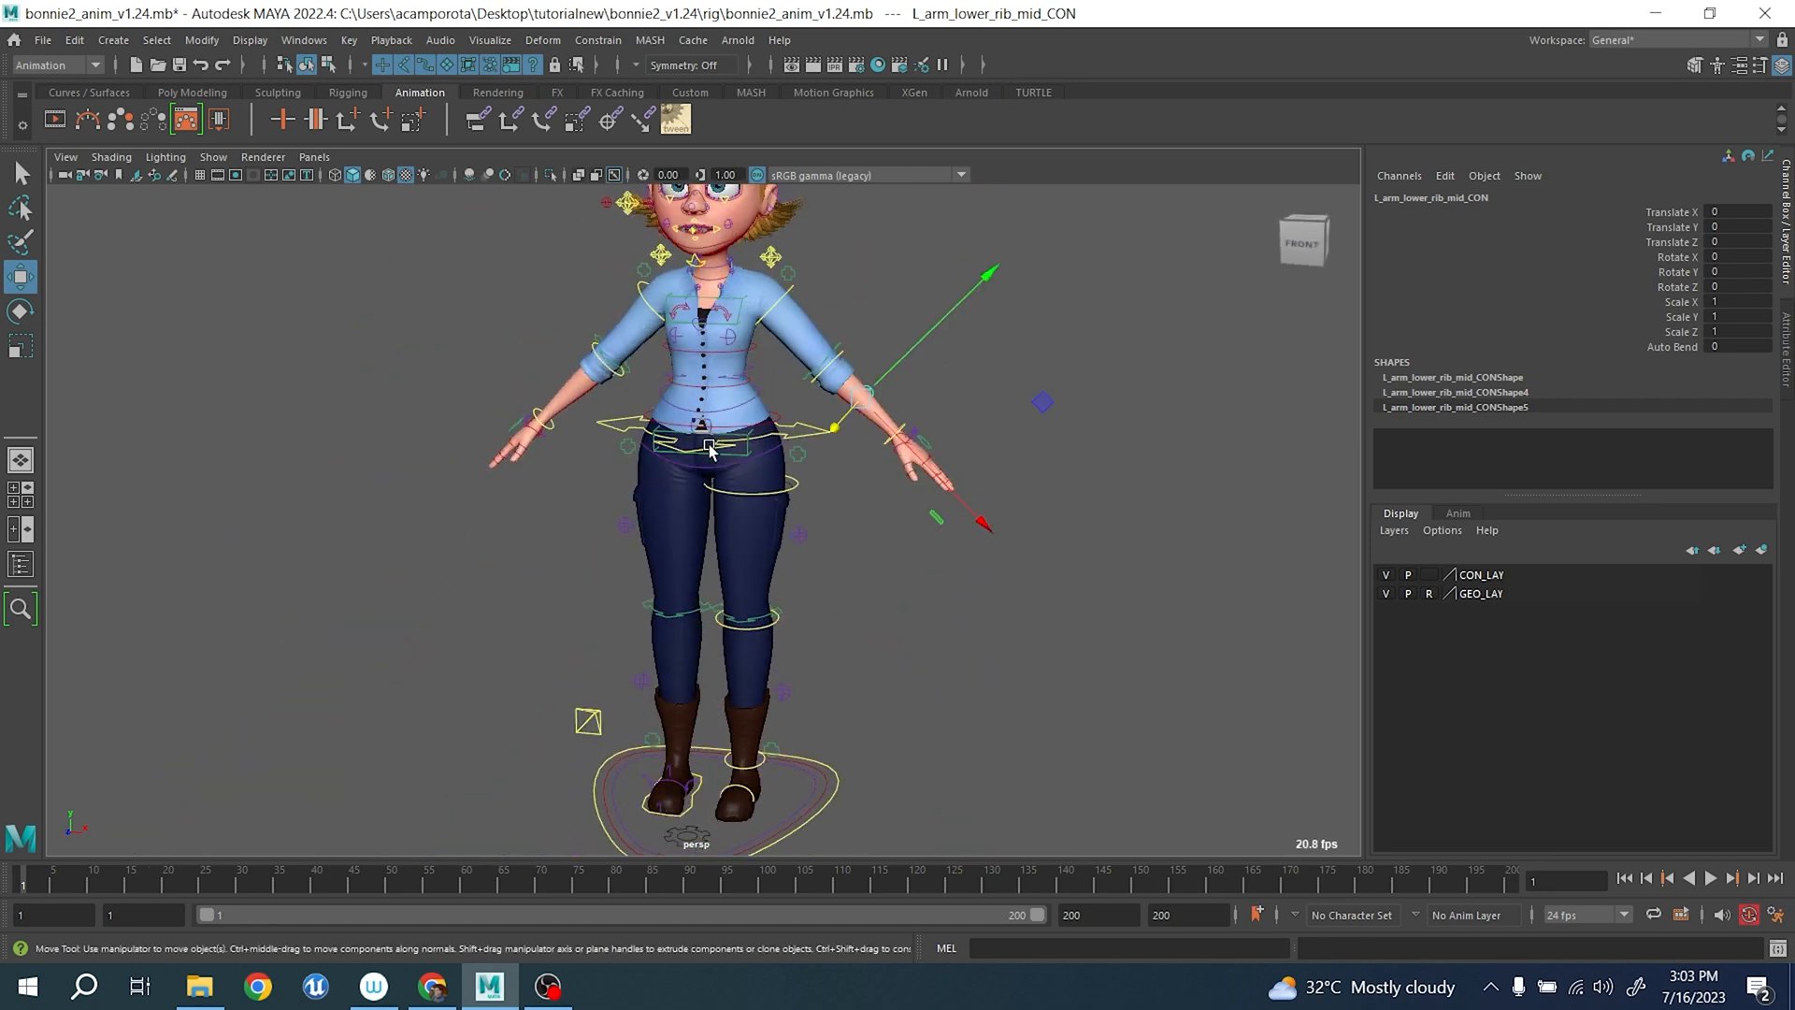
alt+middle_drag(797, 352, 811, 495)
scroll(818, 500, up, 4)
alt+drag(826, 503, 733, 500)
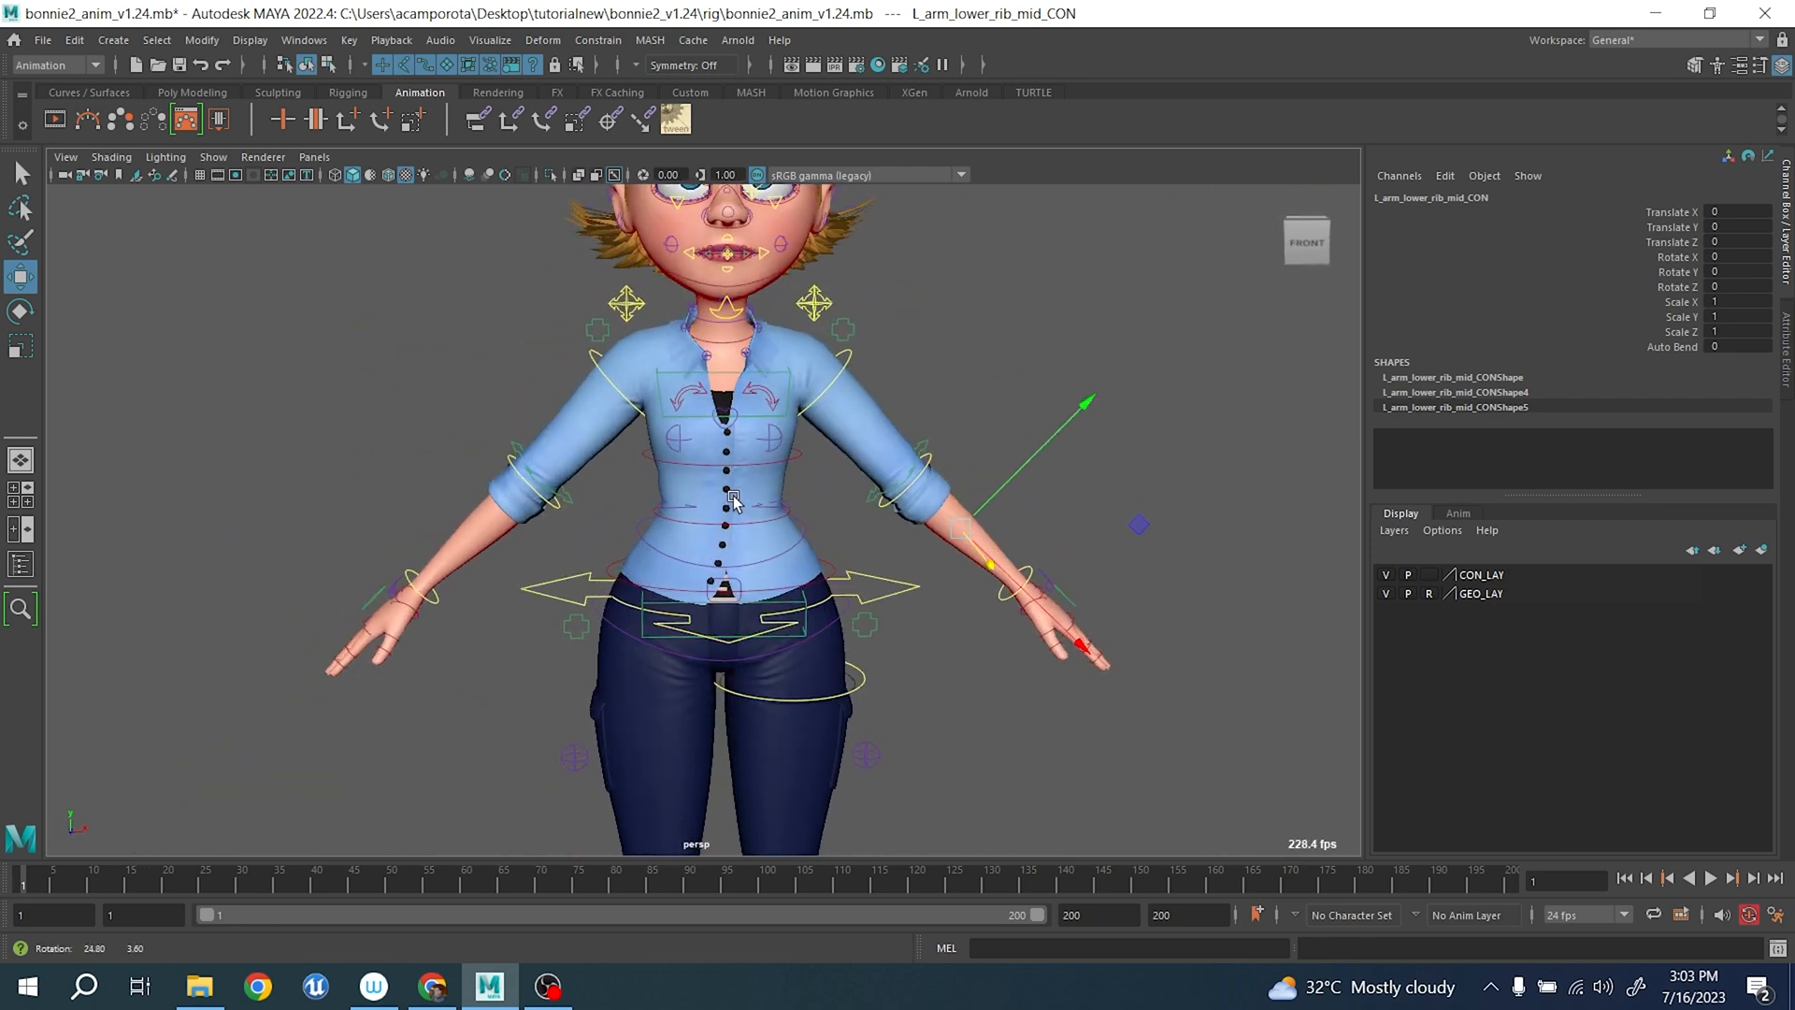
scroll(903, 383, up, 5)
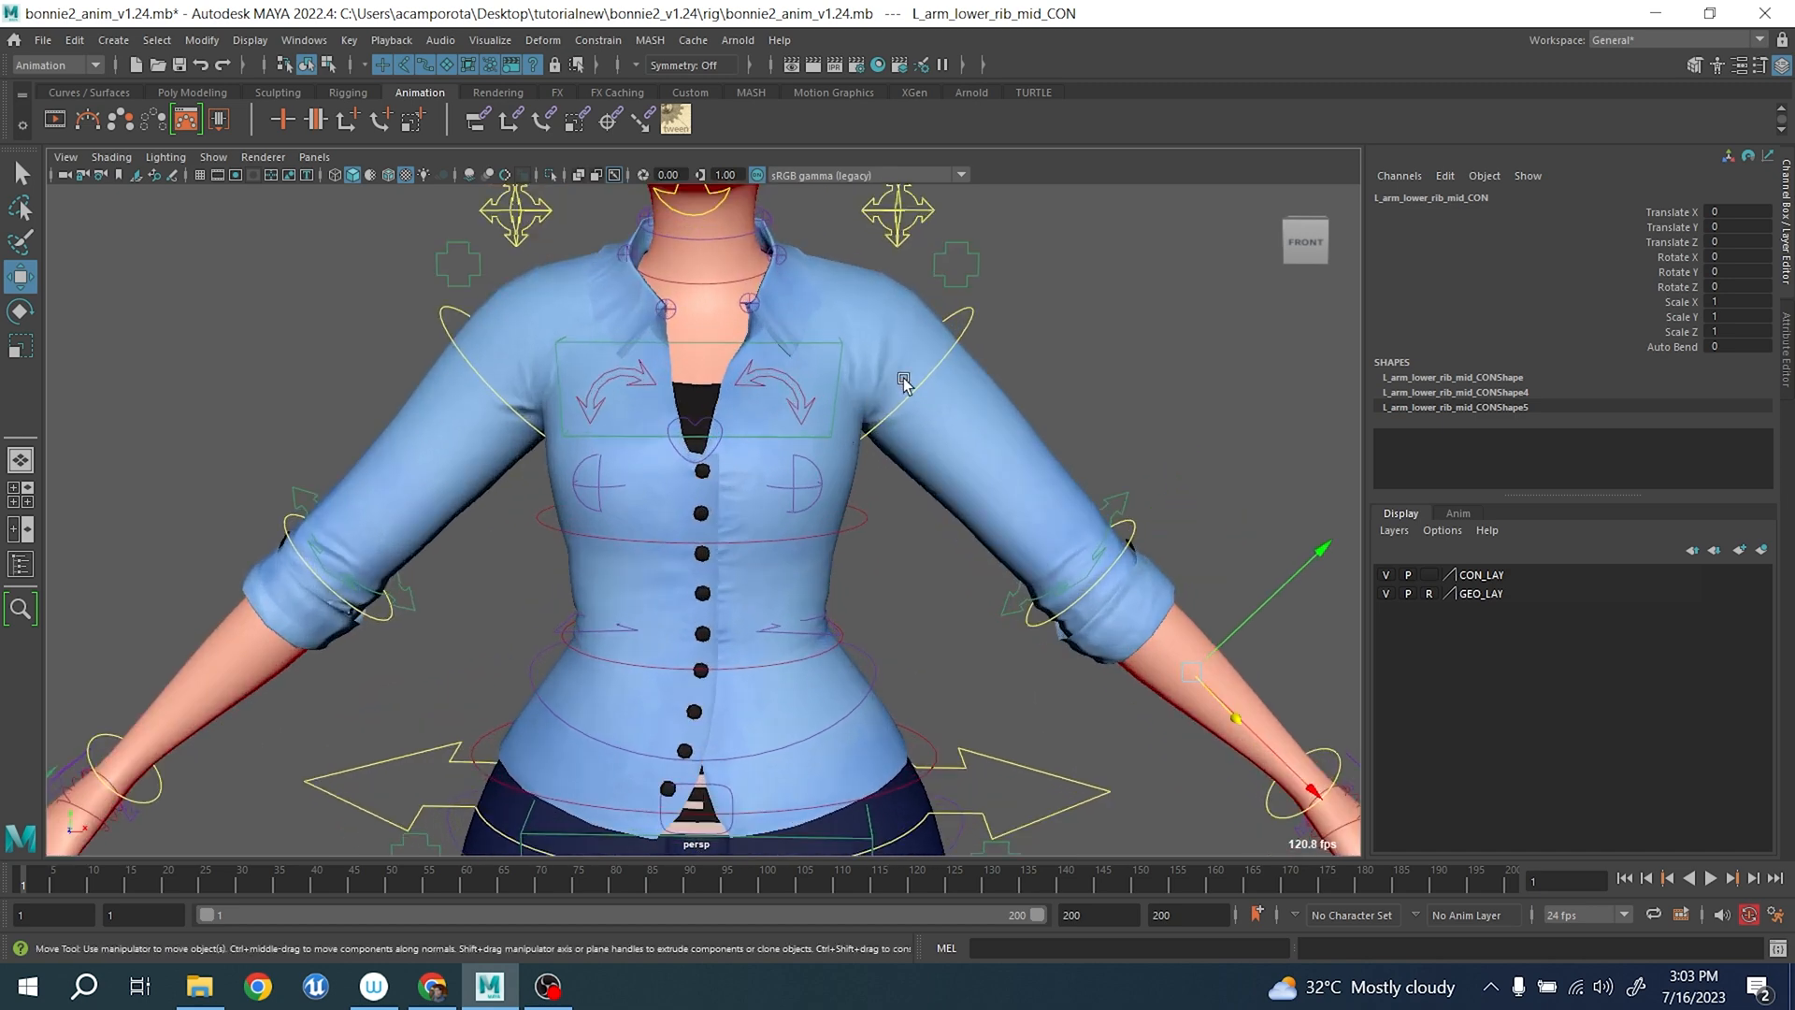
click(946, 360)
scroll(947, 366, down, 3)
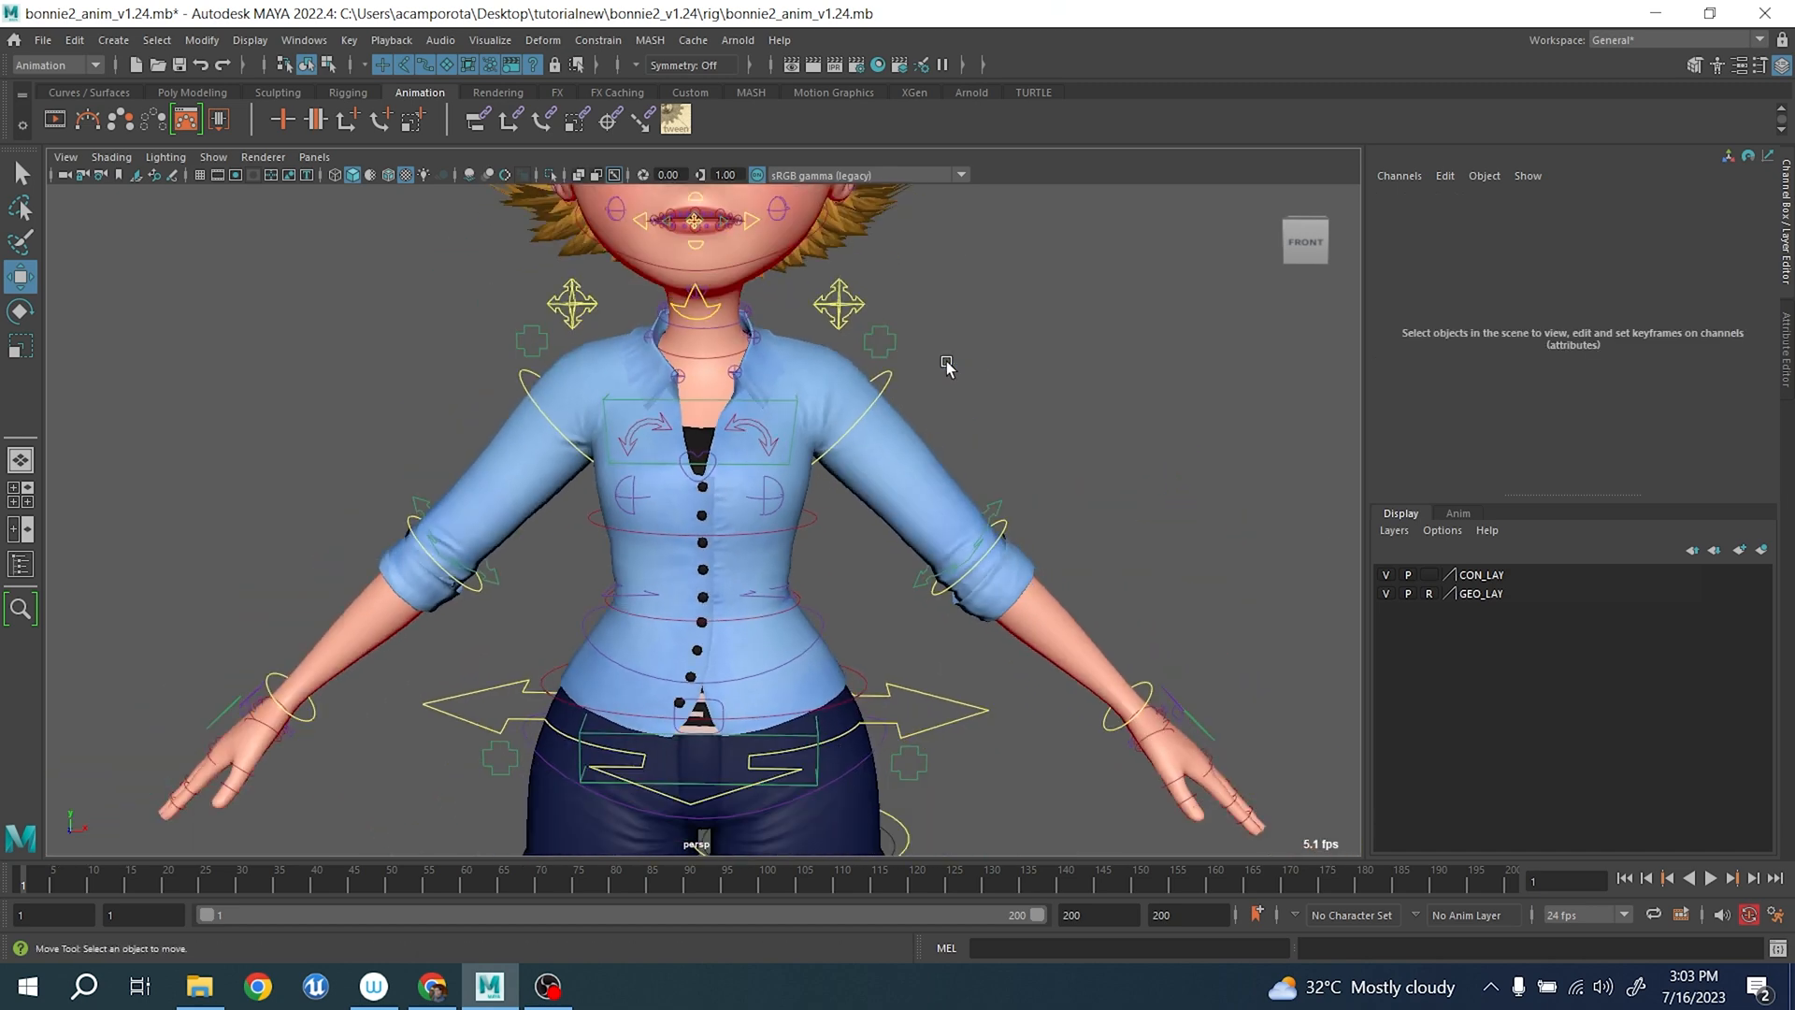
- Try rotating a control on the upper chest, and undo the rotation
click(652, 432)
key(e)
drag(654, 429, 822, 449)
key(ctrl+z)
- Set the left shoulder FK control's Orient attribute to Clav
key(q)
click(888, 395)
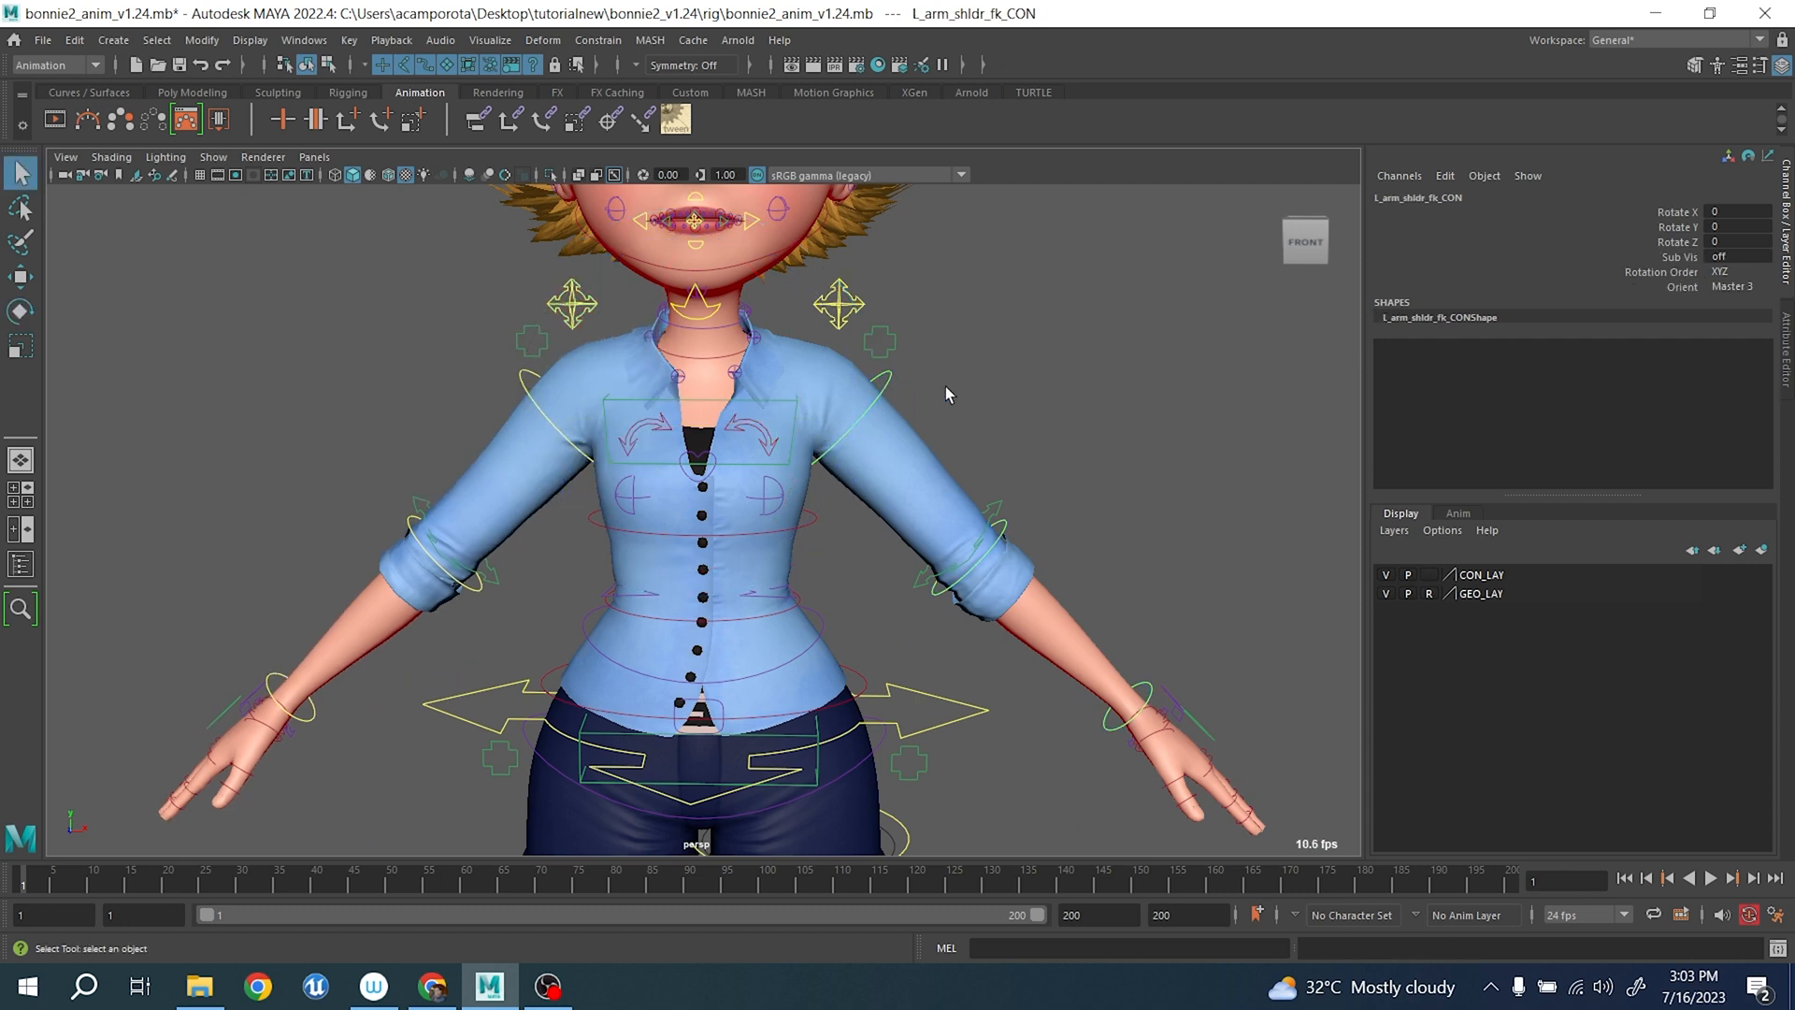
click(1732, 286)
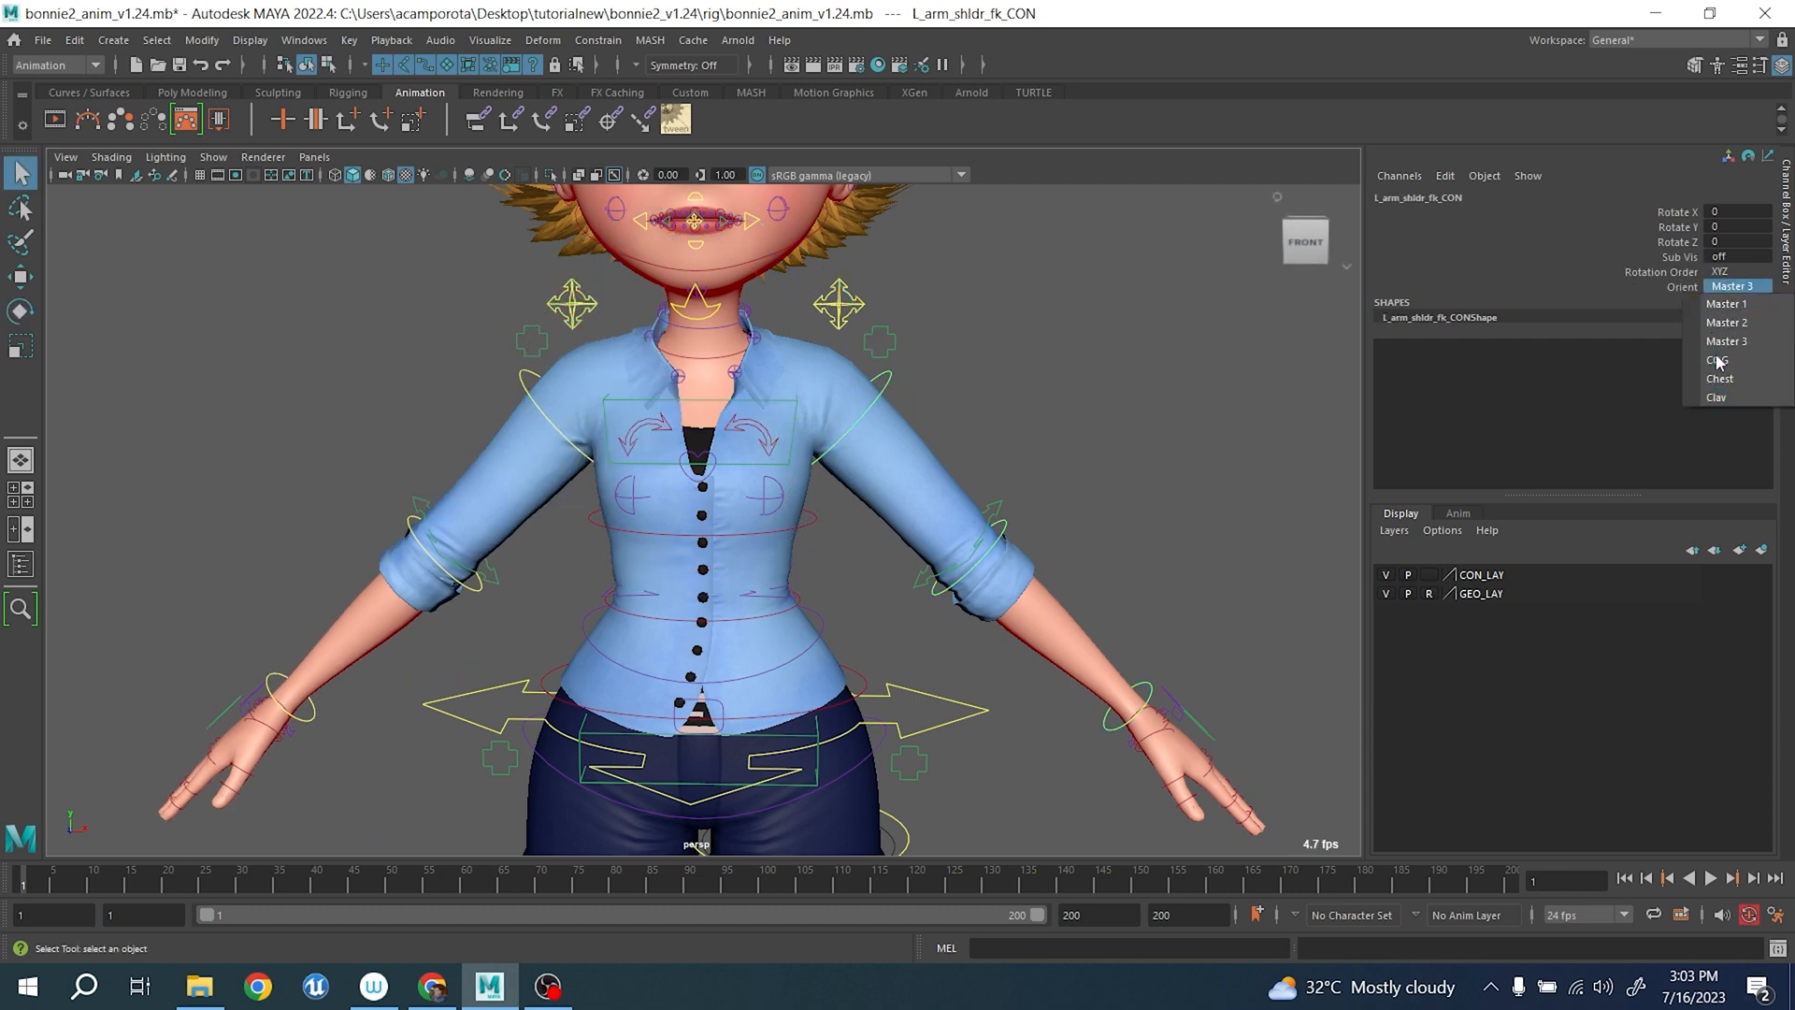
click(1726, 400)
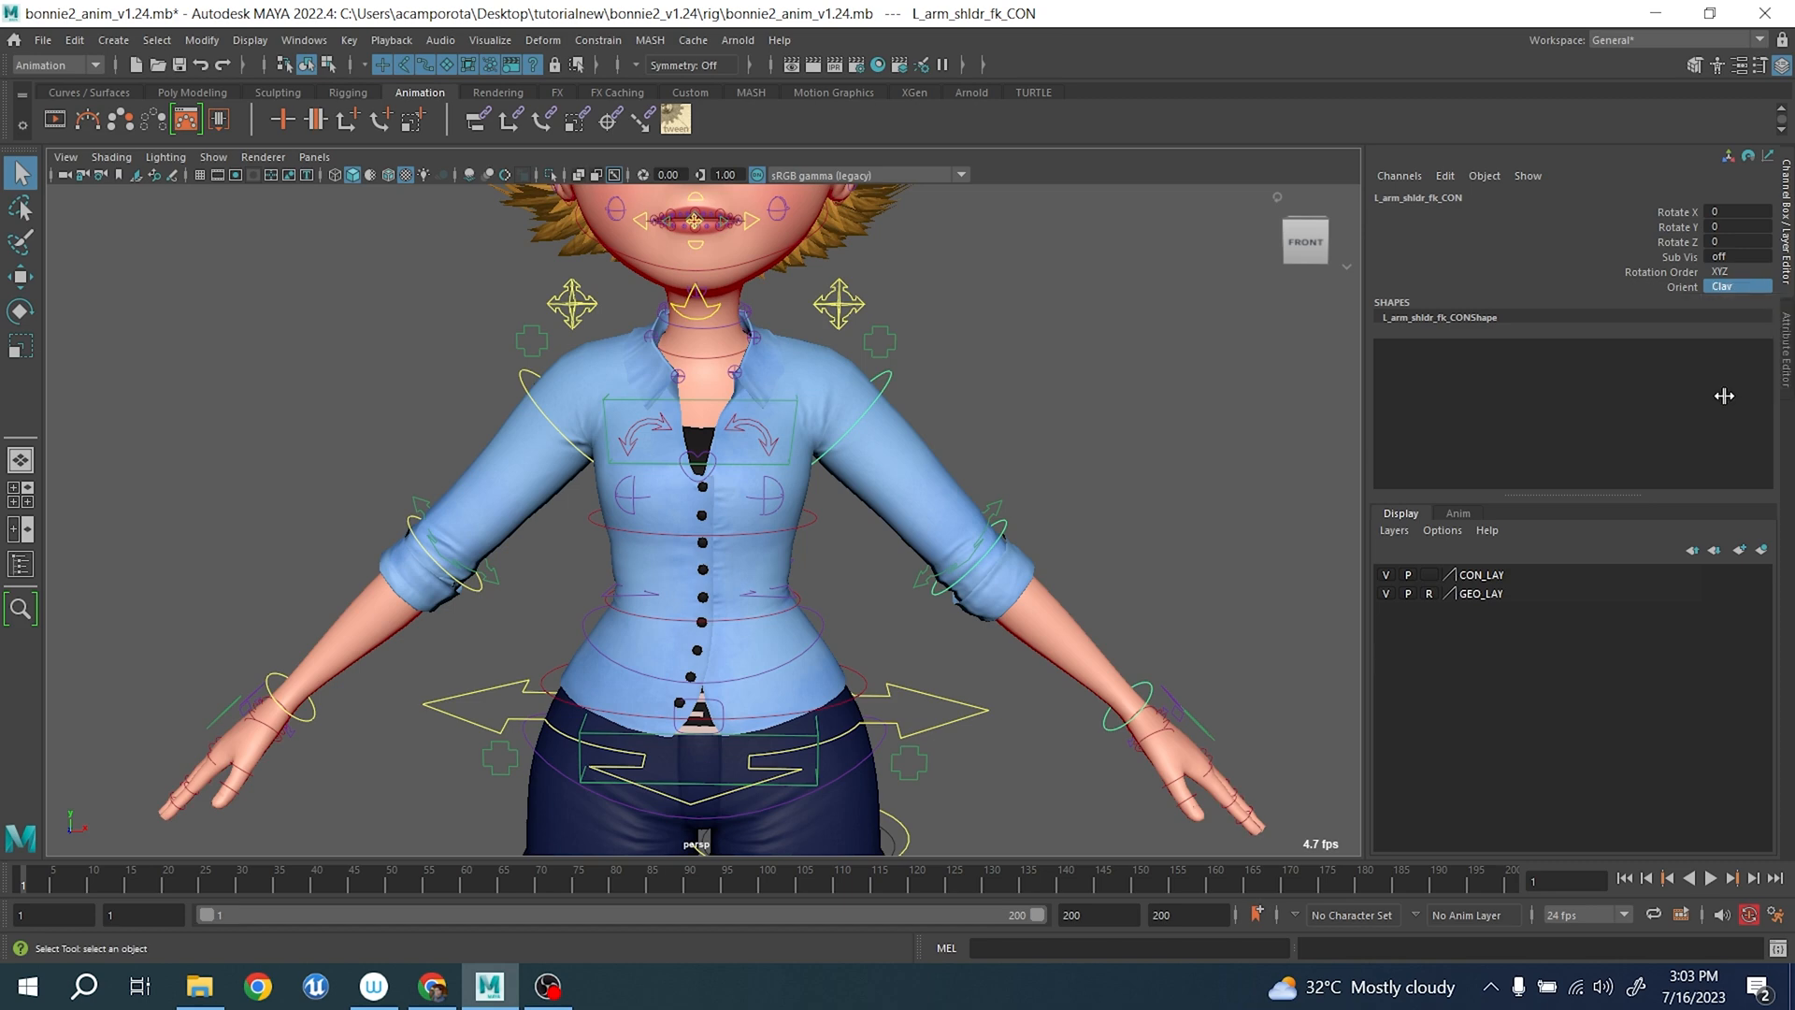
- Try rotating the left clavicle base control with the arm oriented to it, and undo the rotation
click(756, 425)
key(e)
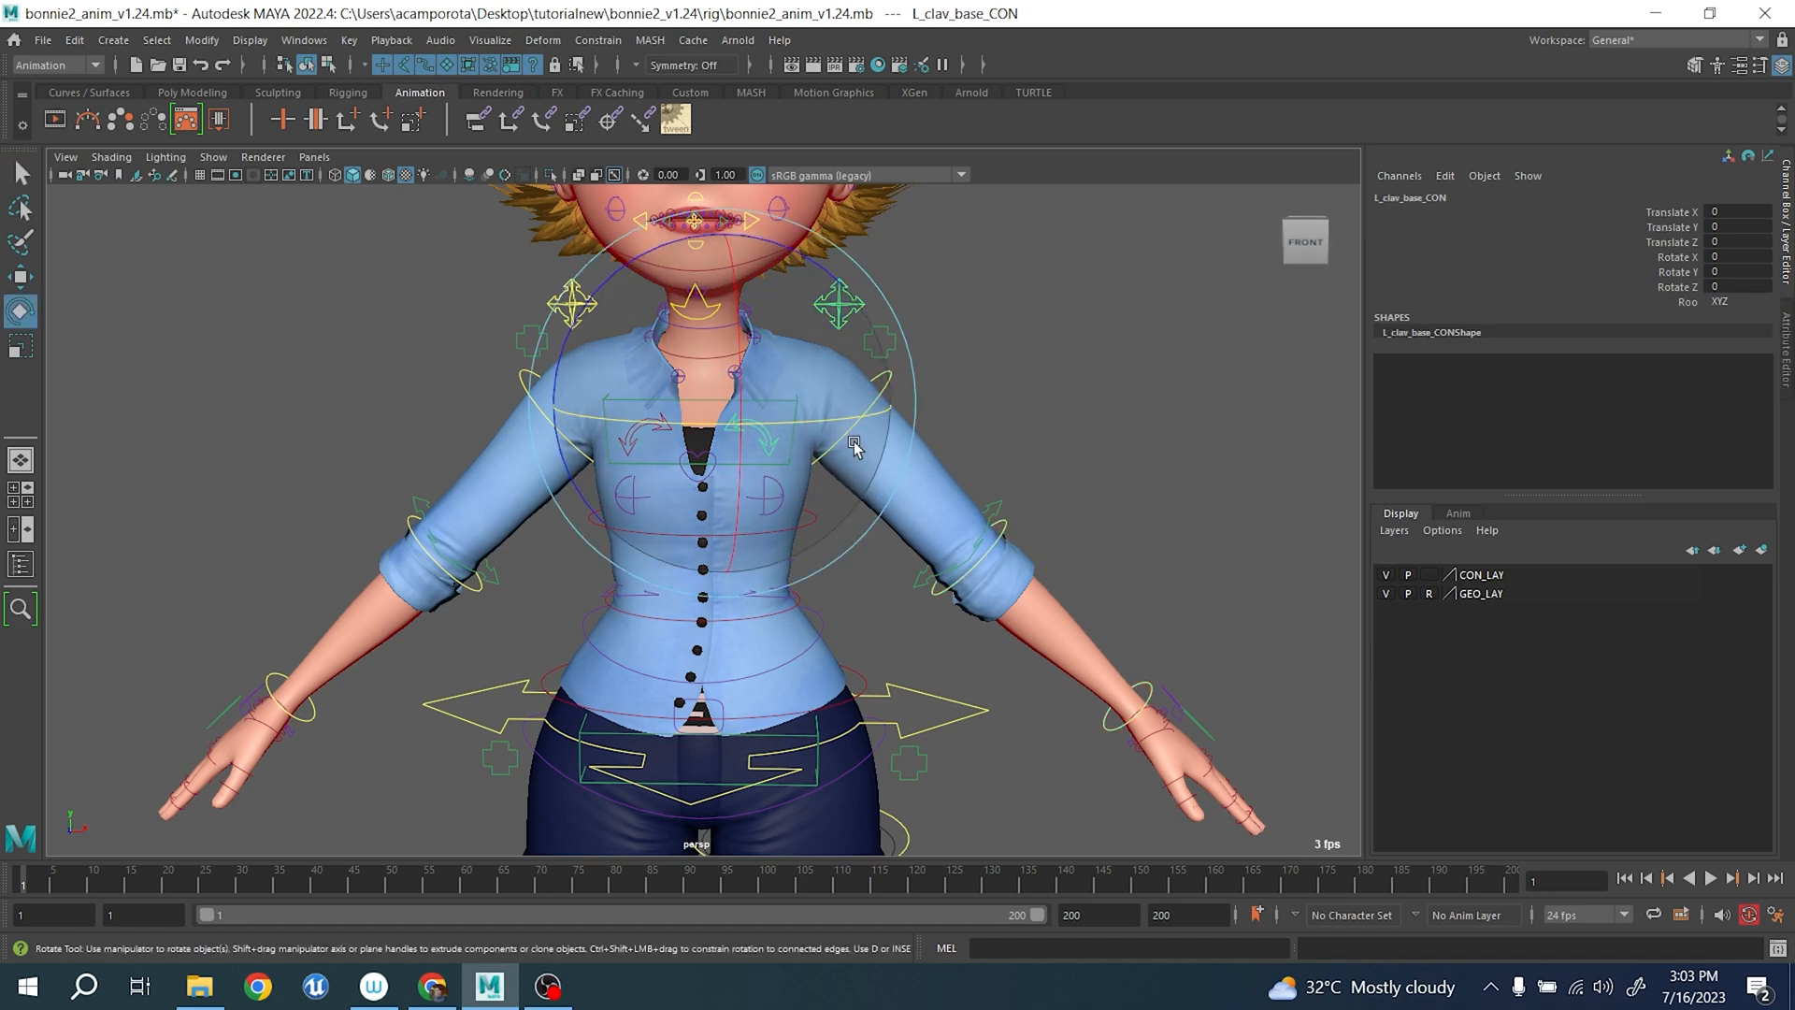
drag(855, 420, 879, 334)
key(ctrl+z)
- Try tilting the chest by rotating the third spine FK control about 10 degrees in Z, and undo the rotation
click(1175, 433)
click(812, 512)
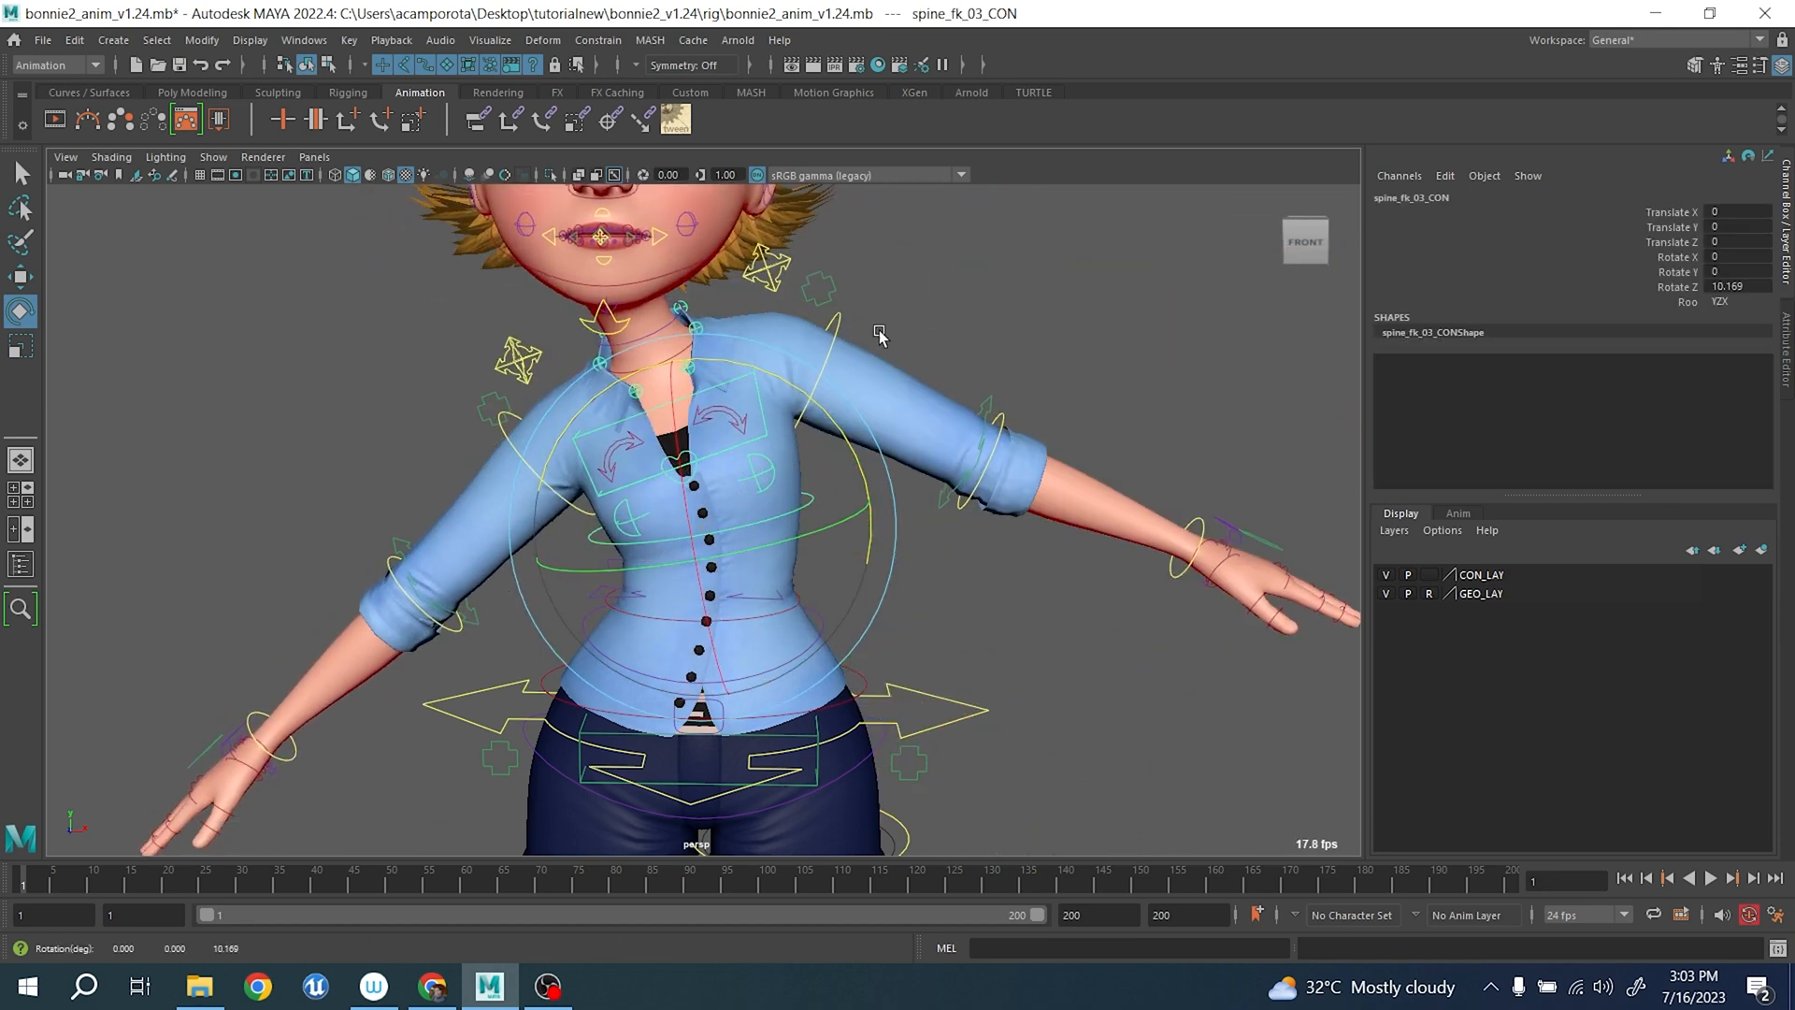
key(ctrl+z)
key(ctrl+z)
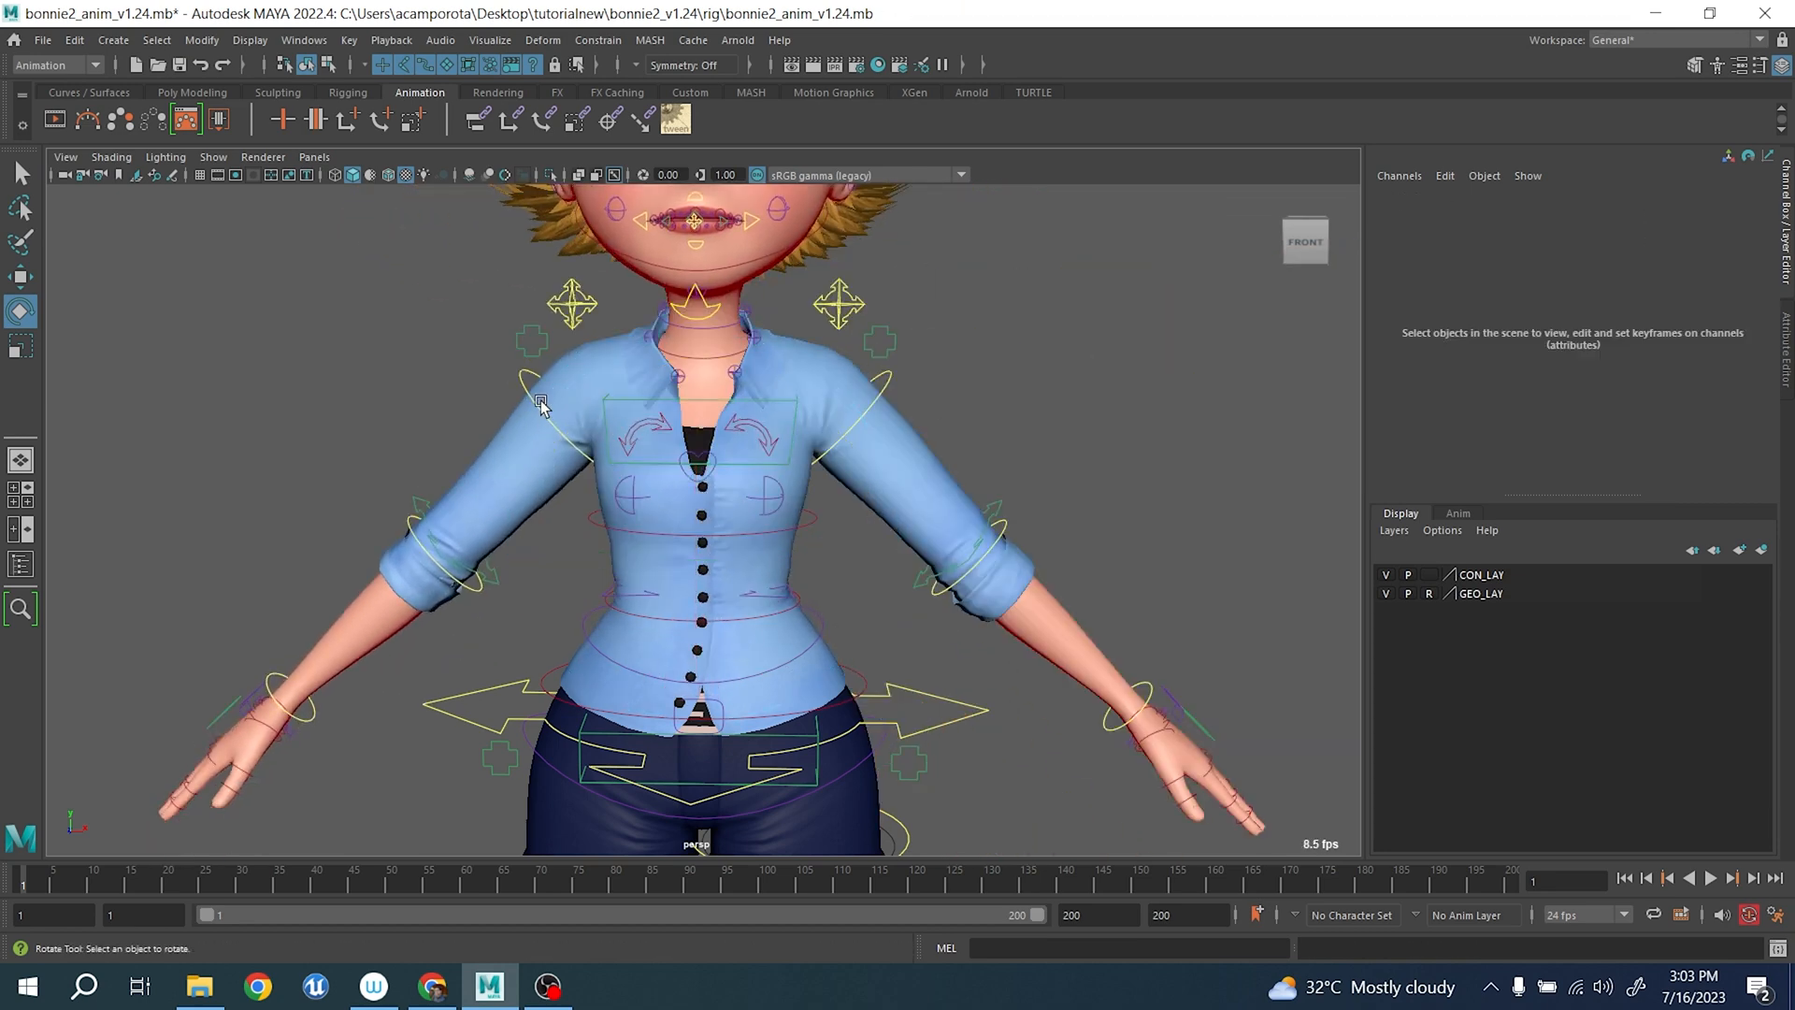
- Try twisting the chest by rotating the third spine FK control about 27 degrees in Y and in another axis, undoing each rotation
click(811, 523)
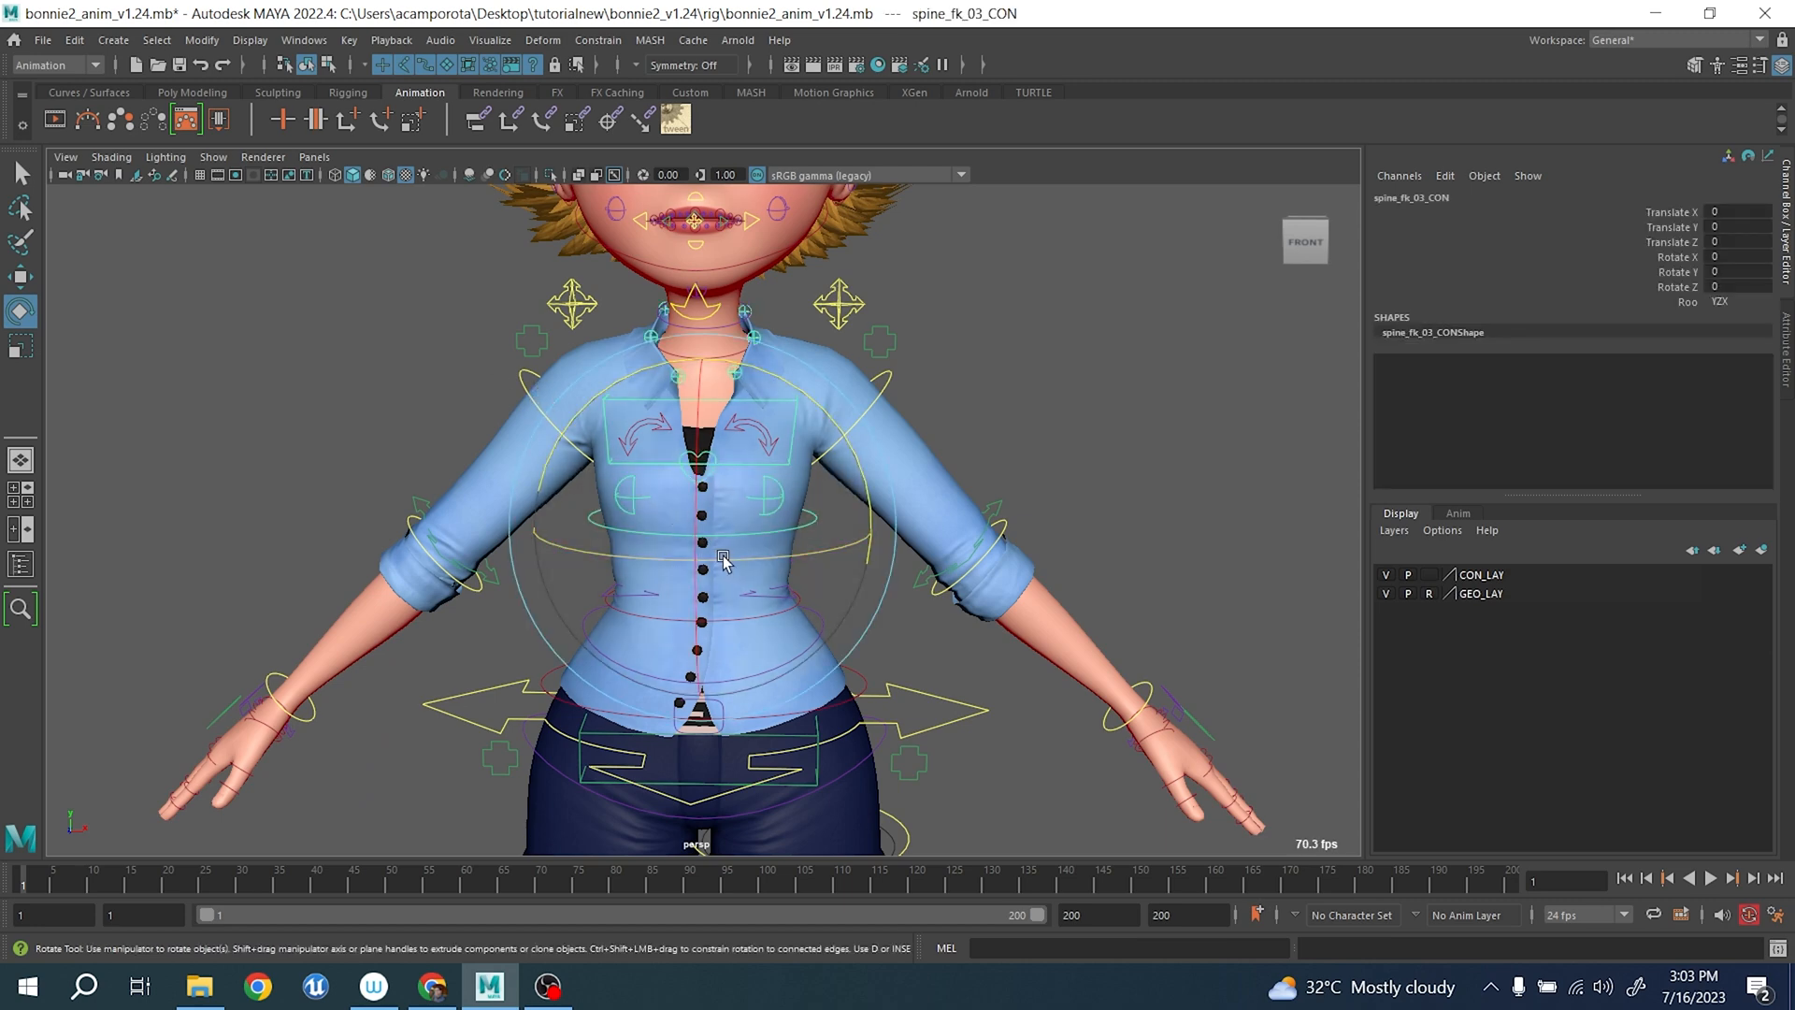
drag(726, 559, 816, 516)
key(ctrl+z)
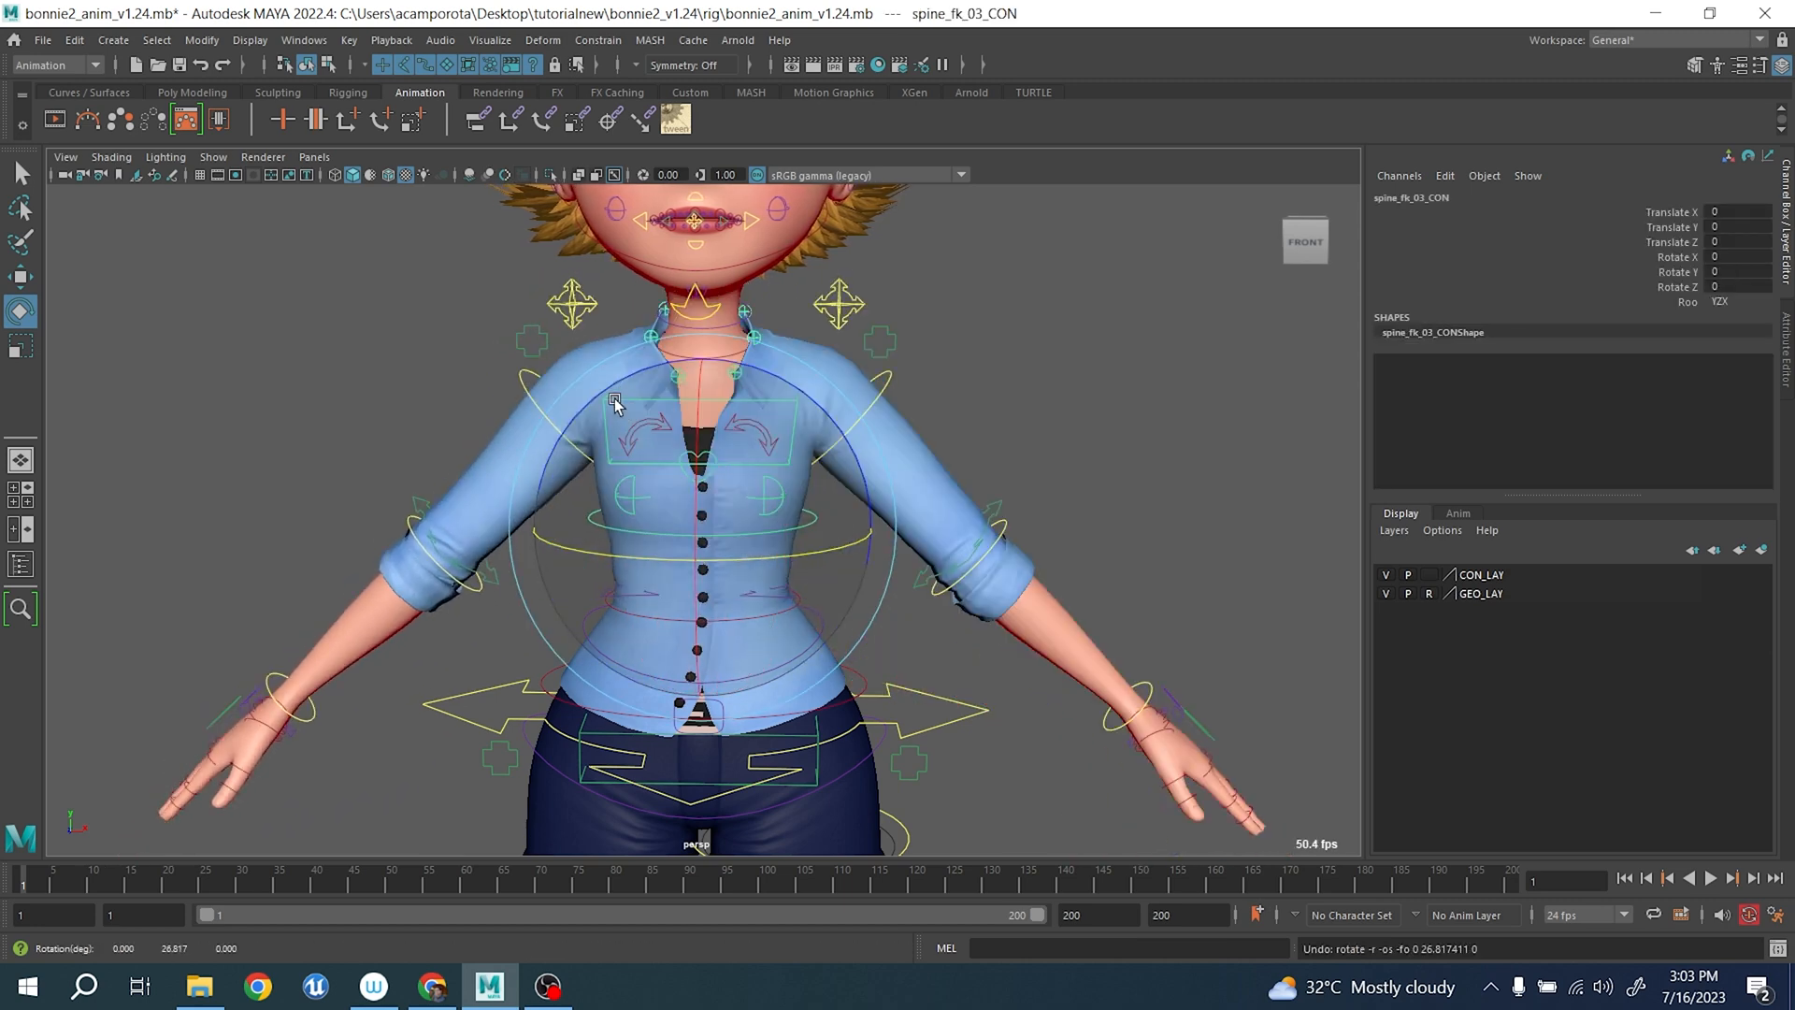
mouse_move(617, 387)
mouse_down()
mouse_move(688, 350)
mouse_move(542, 385)
mouse_move(645, 382)
mouse_up()
key(ctrl+z)
- Select the right shoulder FK control and examine its attributes and the full character
scroll(657, 388, down, 5)
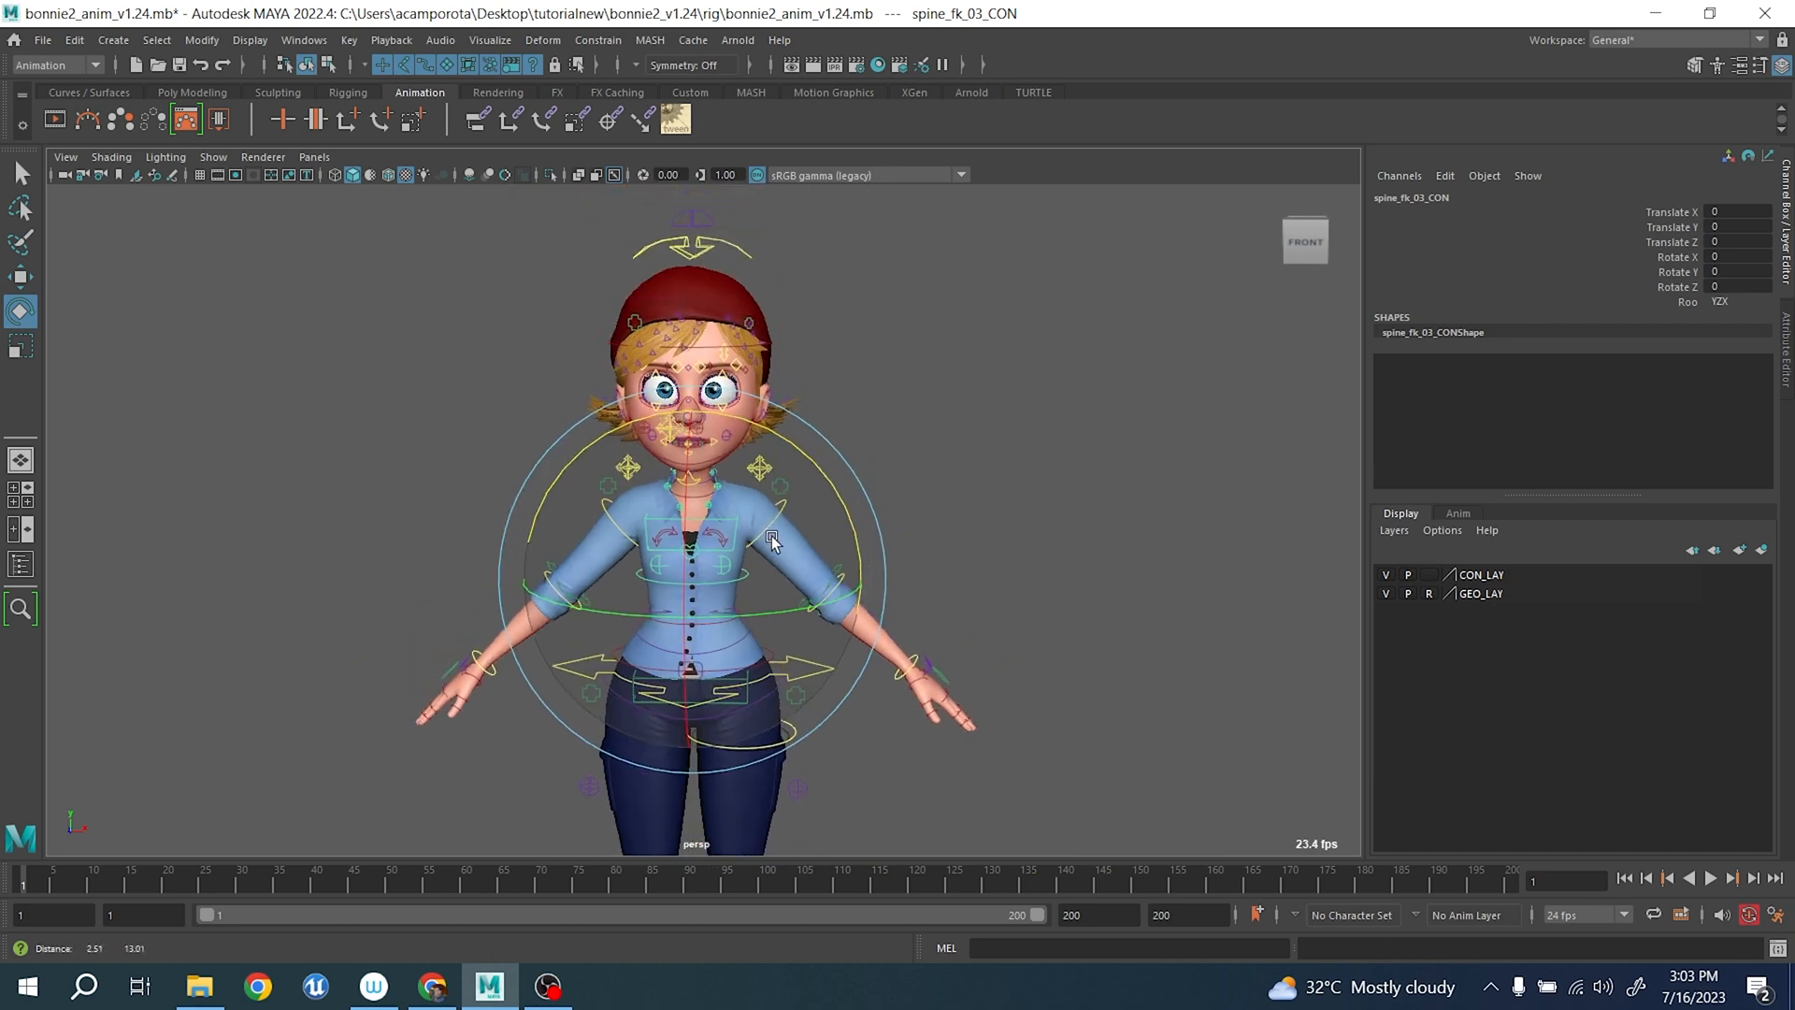
alt+drag(773, 533, 767, 561)
scroll(564, 572, up, 5)
key(q)
click(562, 568)
scroll(734, 512, down, 5)
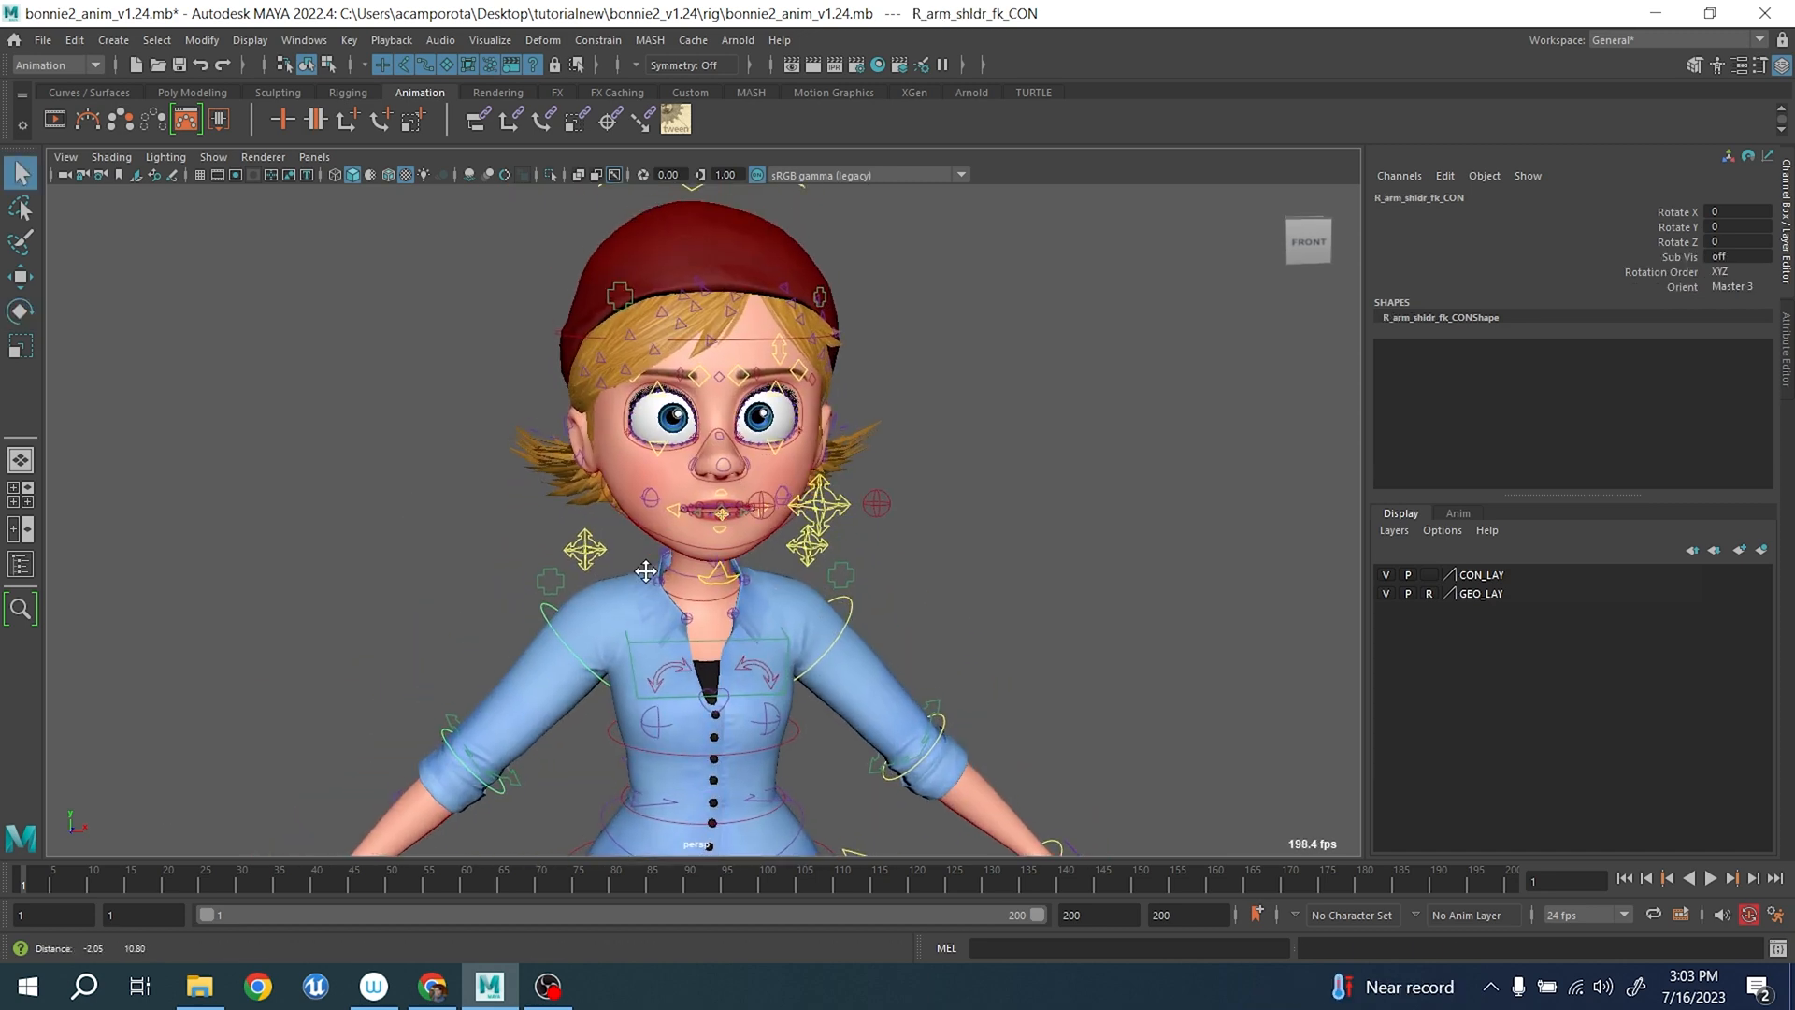
scroll(730, 505, down, 2)
alt+middle_drag(866, 806, 886, 519)
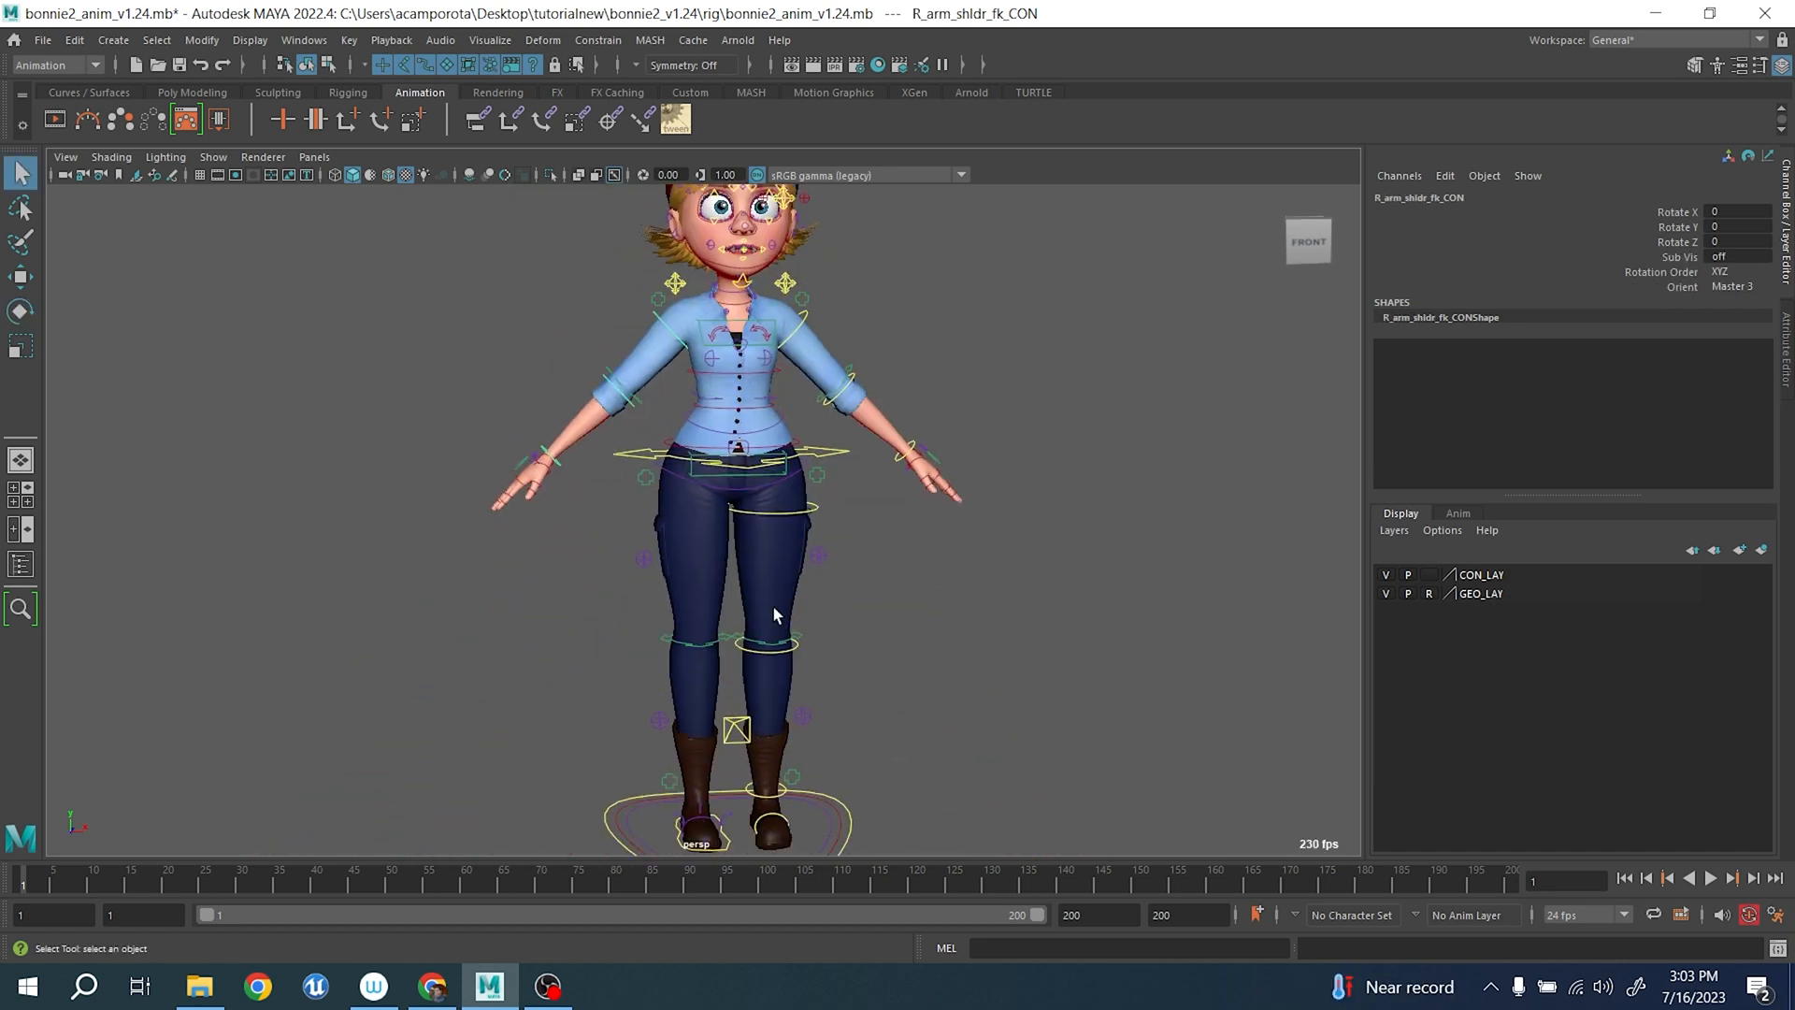
- Try rotating the left hip FK control about 30 degrees in Z, and undo the rotation
click(781, 505)
key(e)
click(815, 510)
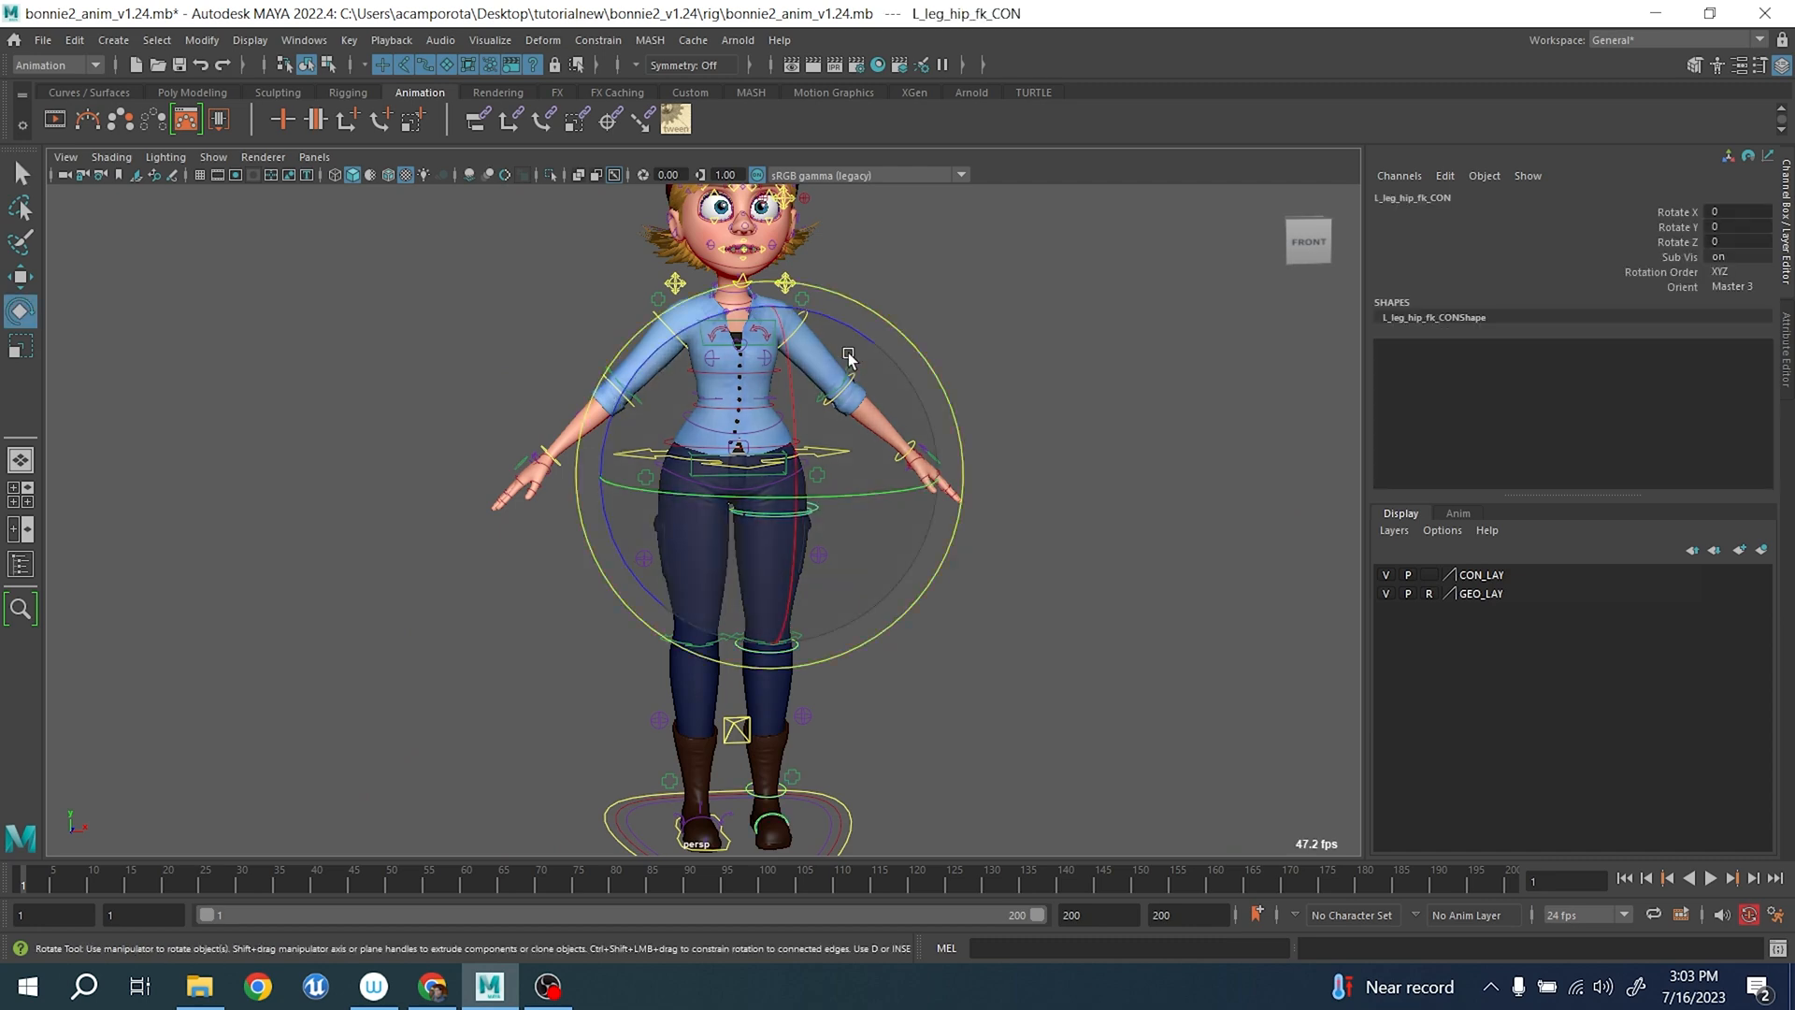
mouse_move(849, 335)
mouse_down()
mouse_move(906, 351)
mouse_move(879, 344)
mouse_up()
key(ctrl+z)
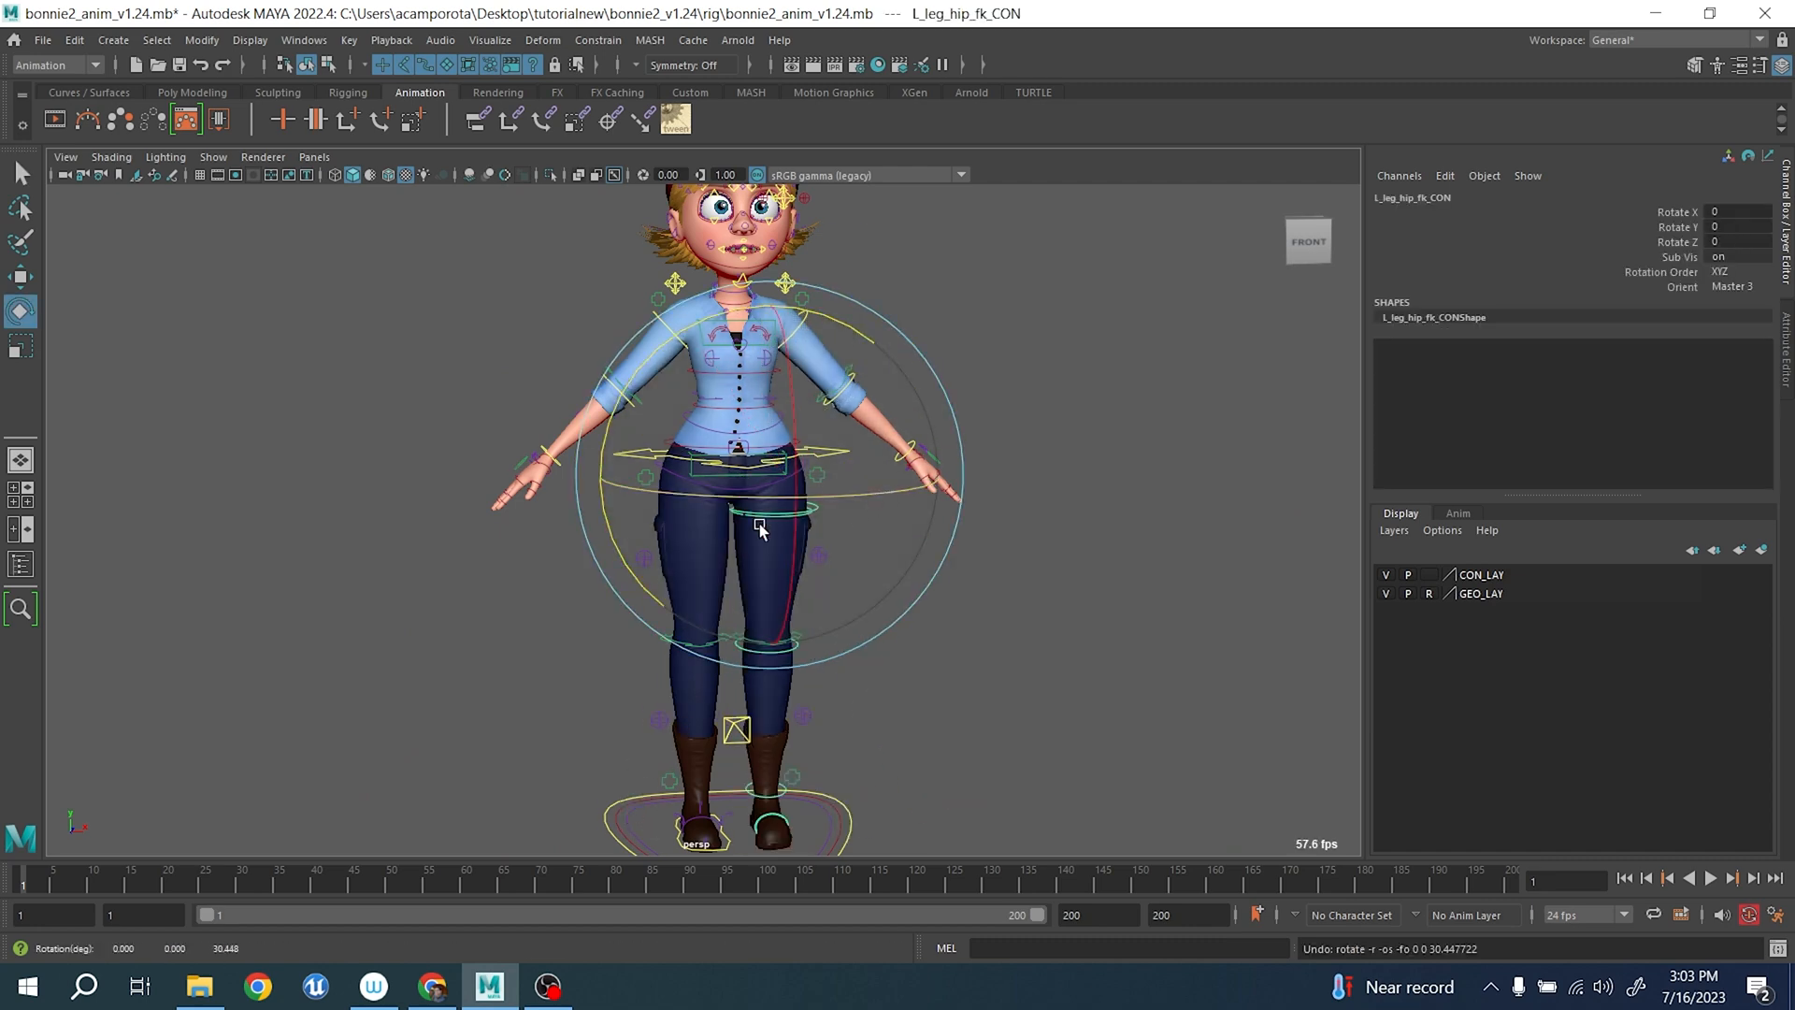
- Select the spine COG control around the hips
alt+drag(761, 526, 789, 544)
alt+middle_drag(789, 544, 804, 663)
scroll(799, 649, up, 4)
alt+drag(795, 636, 710, 612)
scroll(818, 607, down, 4)
alt+middle_drag(936, 639, 925, 493)
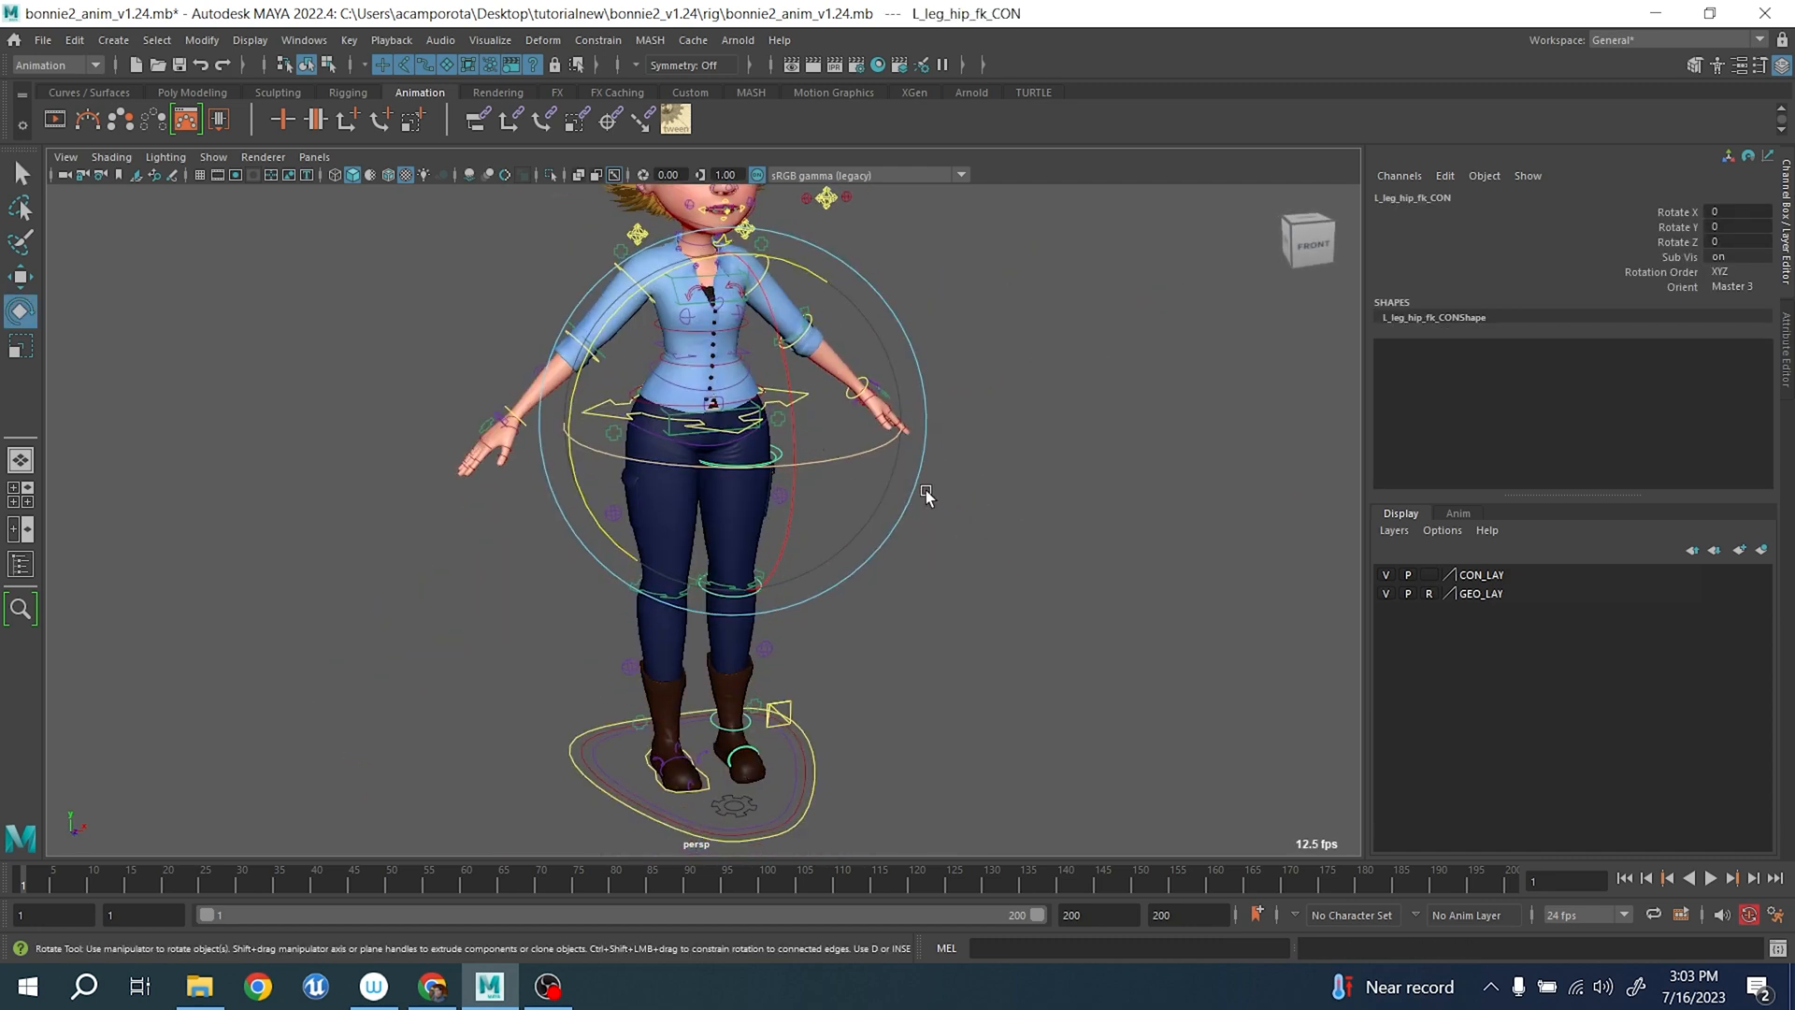
key(q)
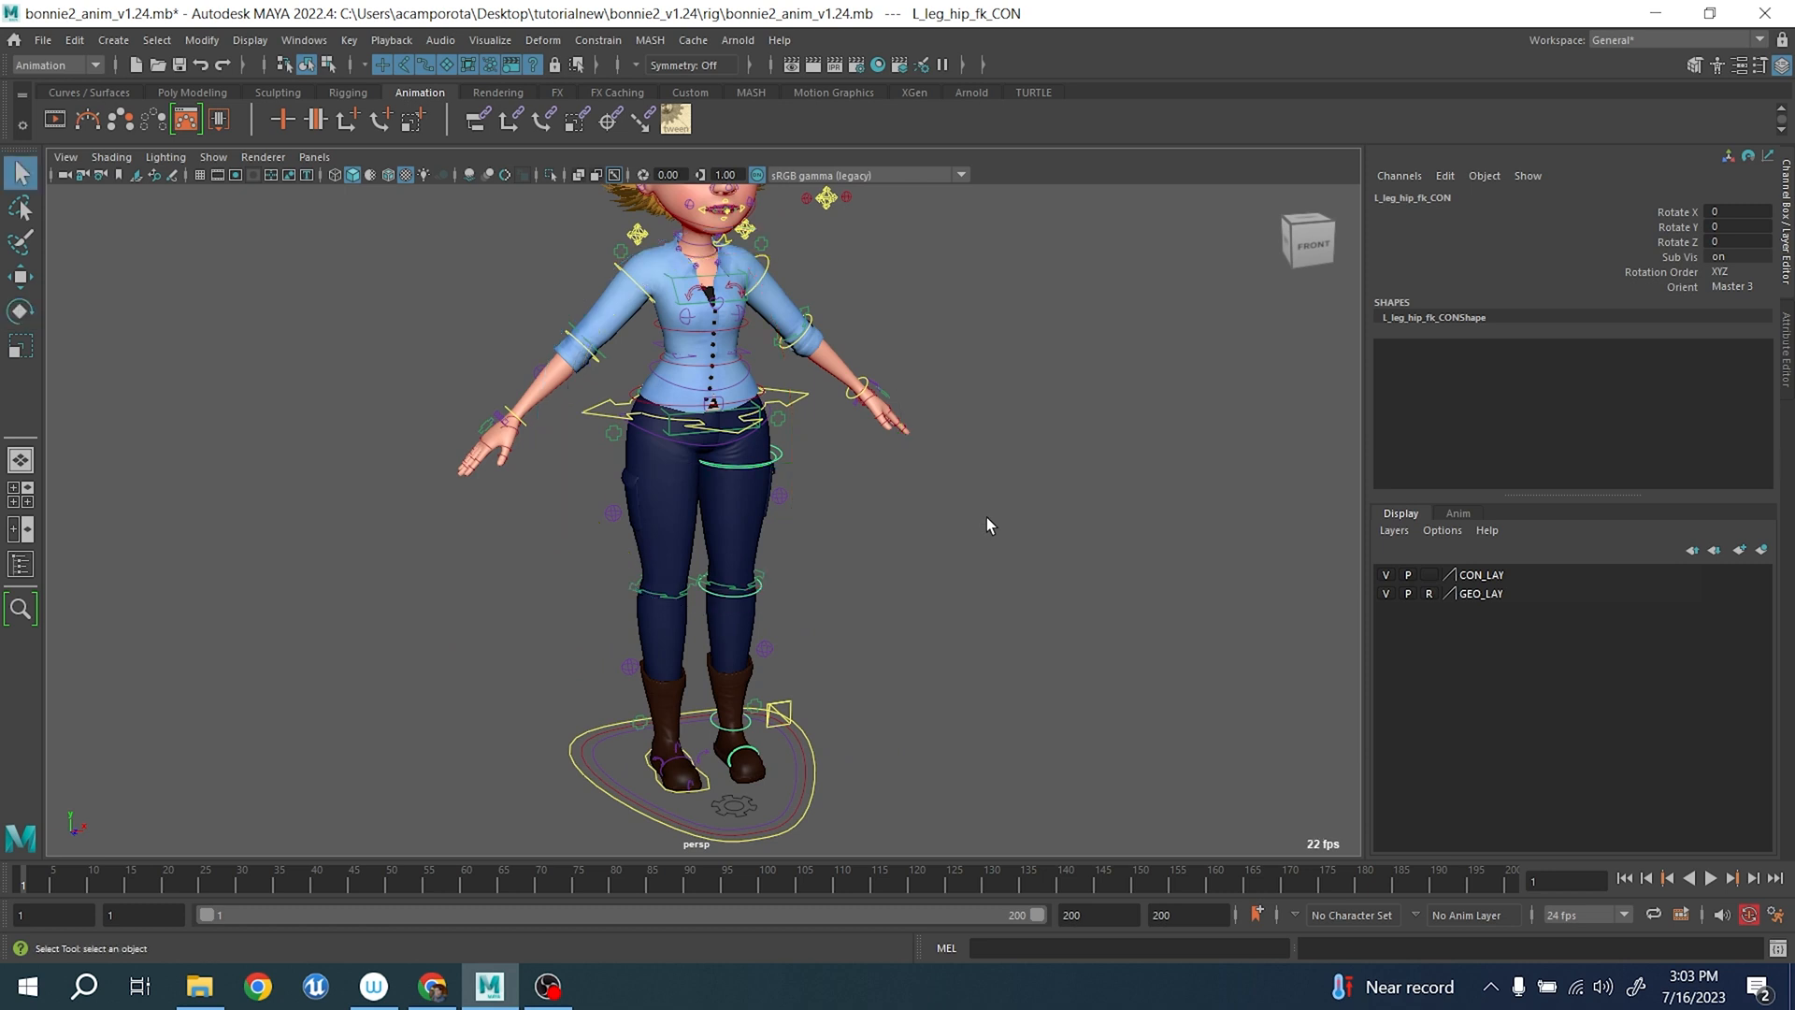
click(806, 393)
alt+drag(875, 463, 825, 472)
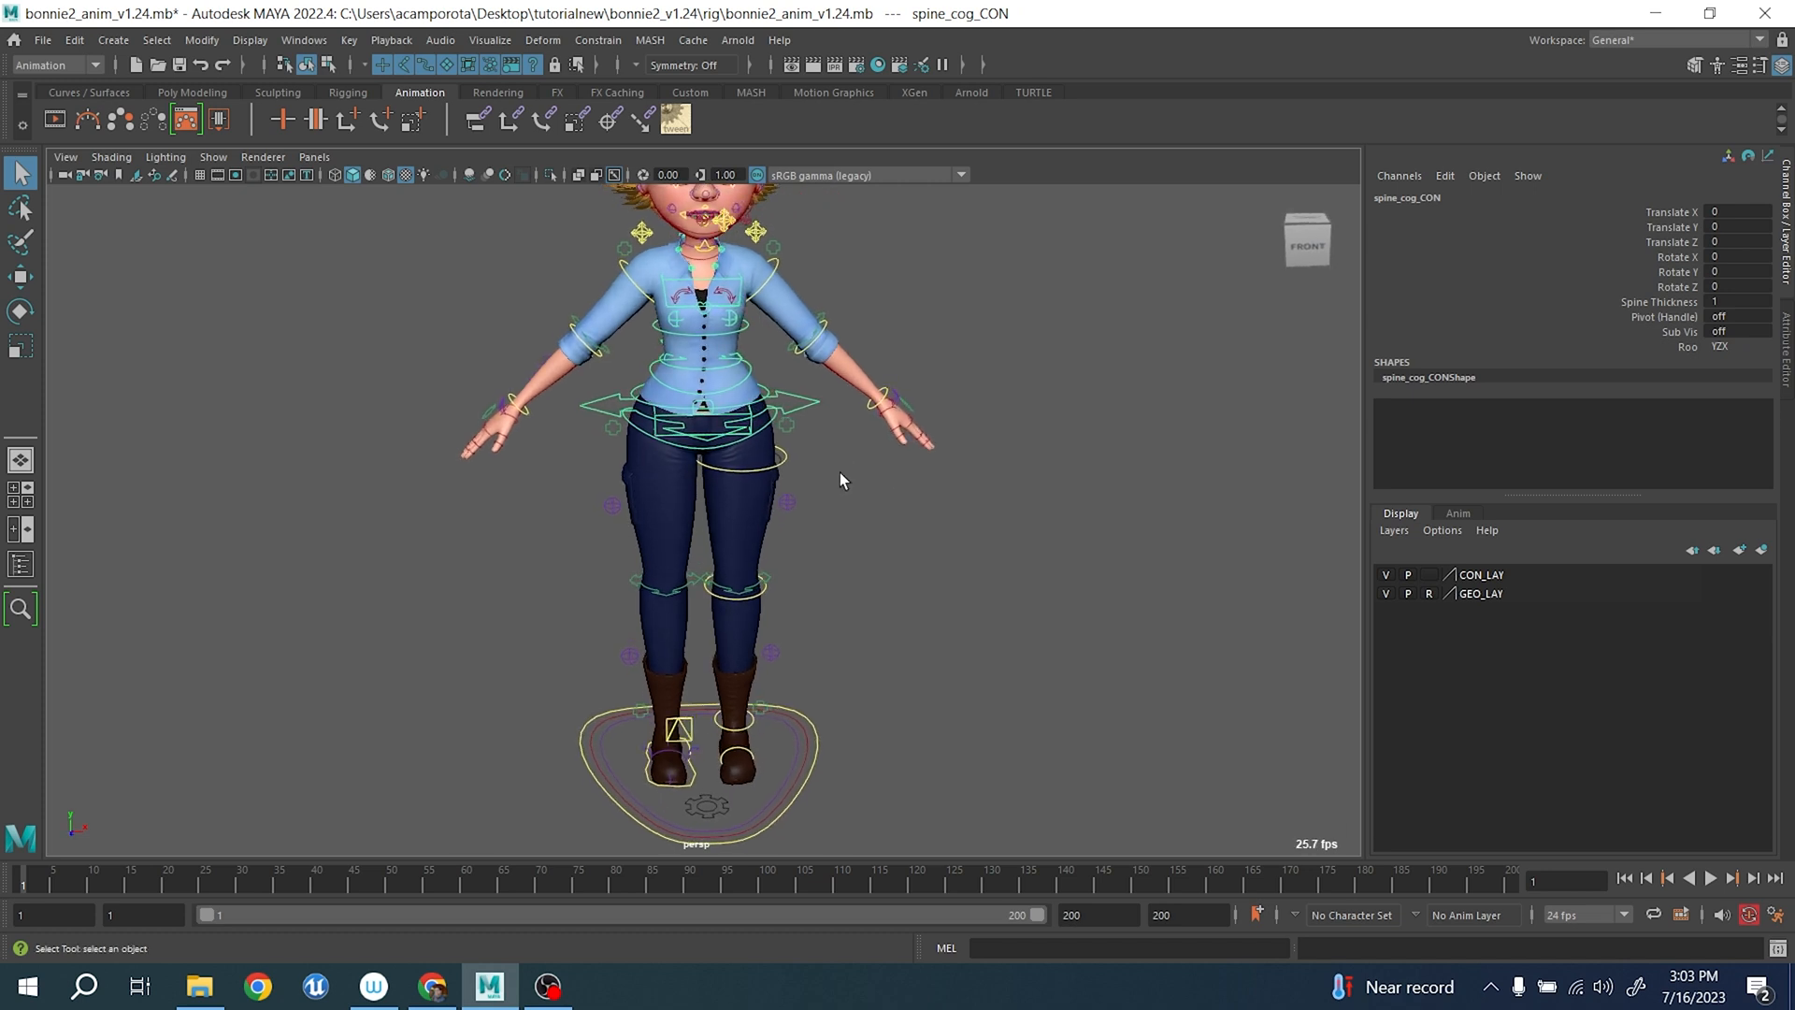
- Try tilting the body with the COG control, including about 27 and 10 degrees in Z, undoing each rotation
key(e)
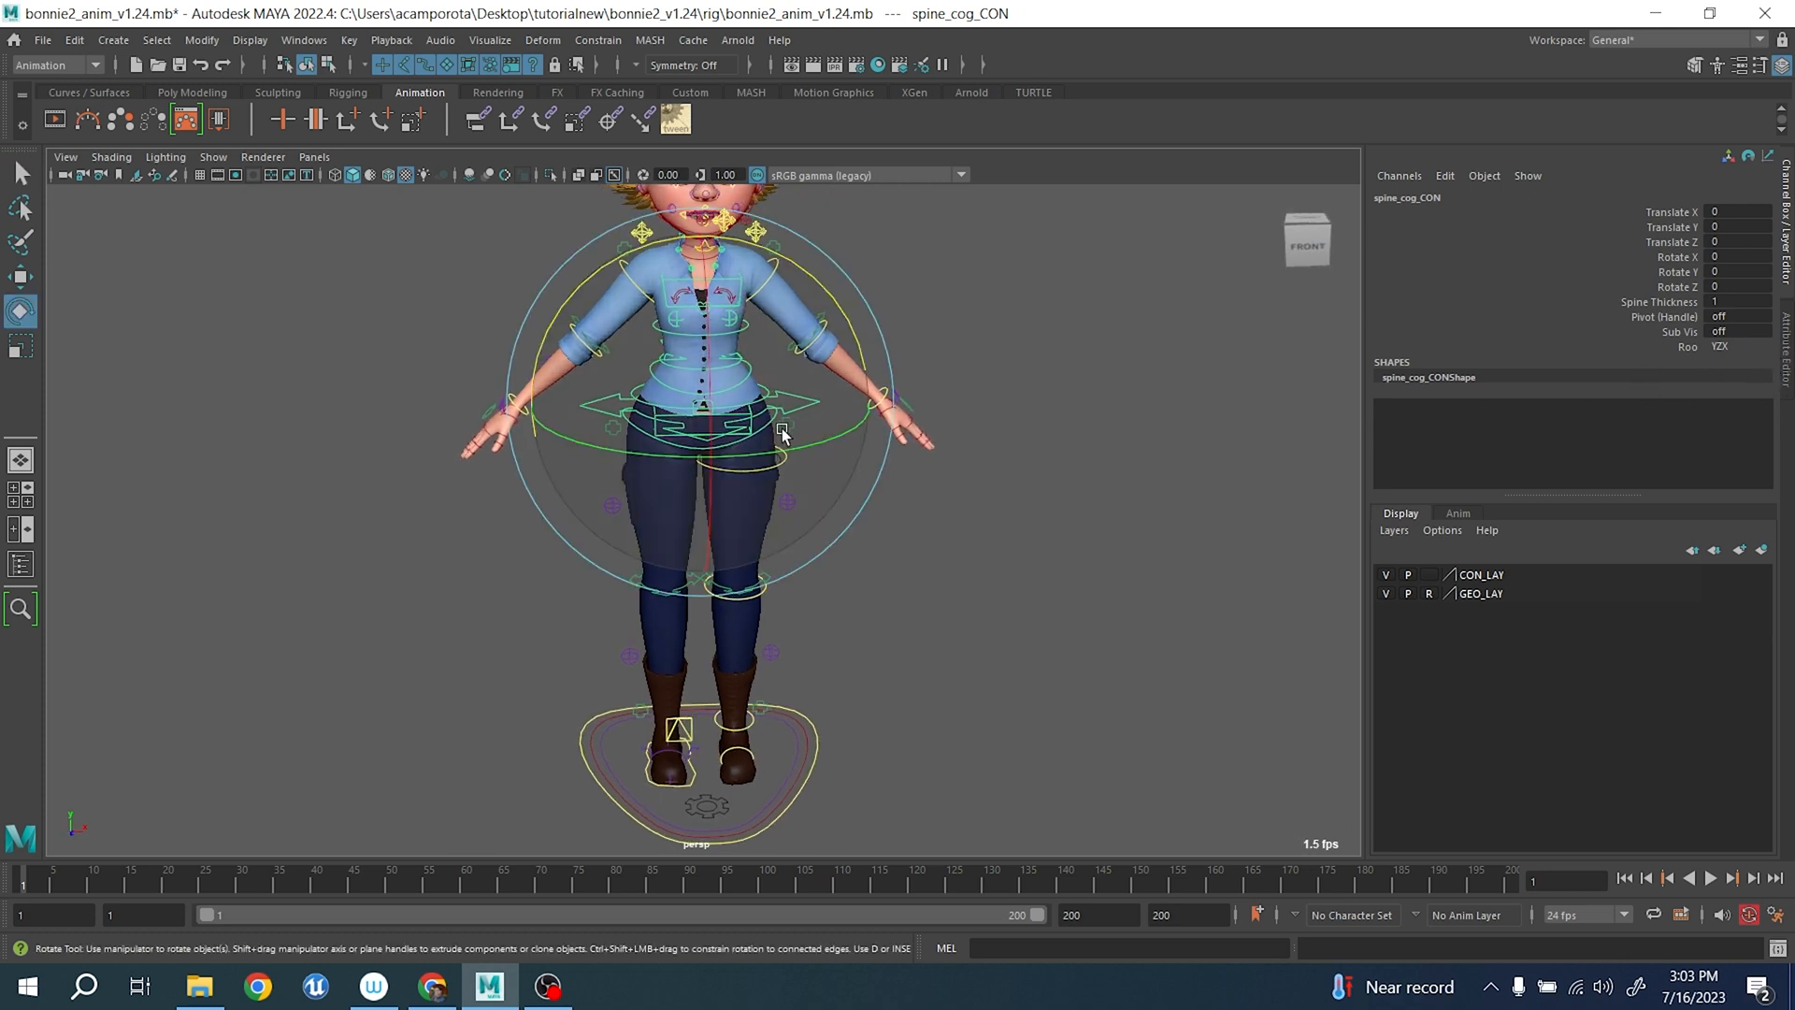
shift+right_drag(749, 424, 846, 435)
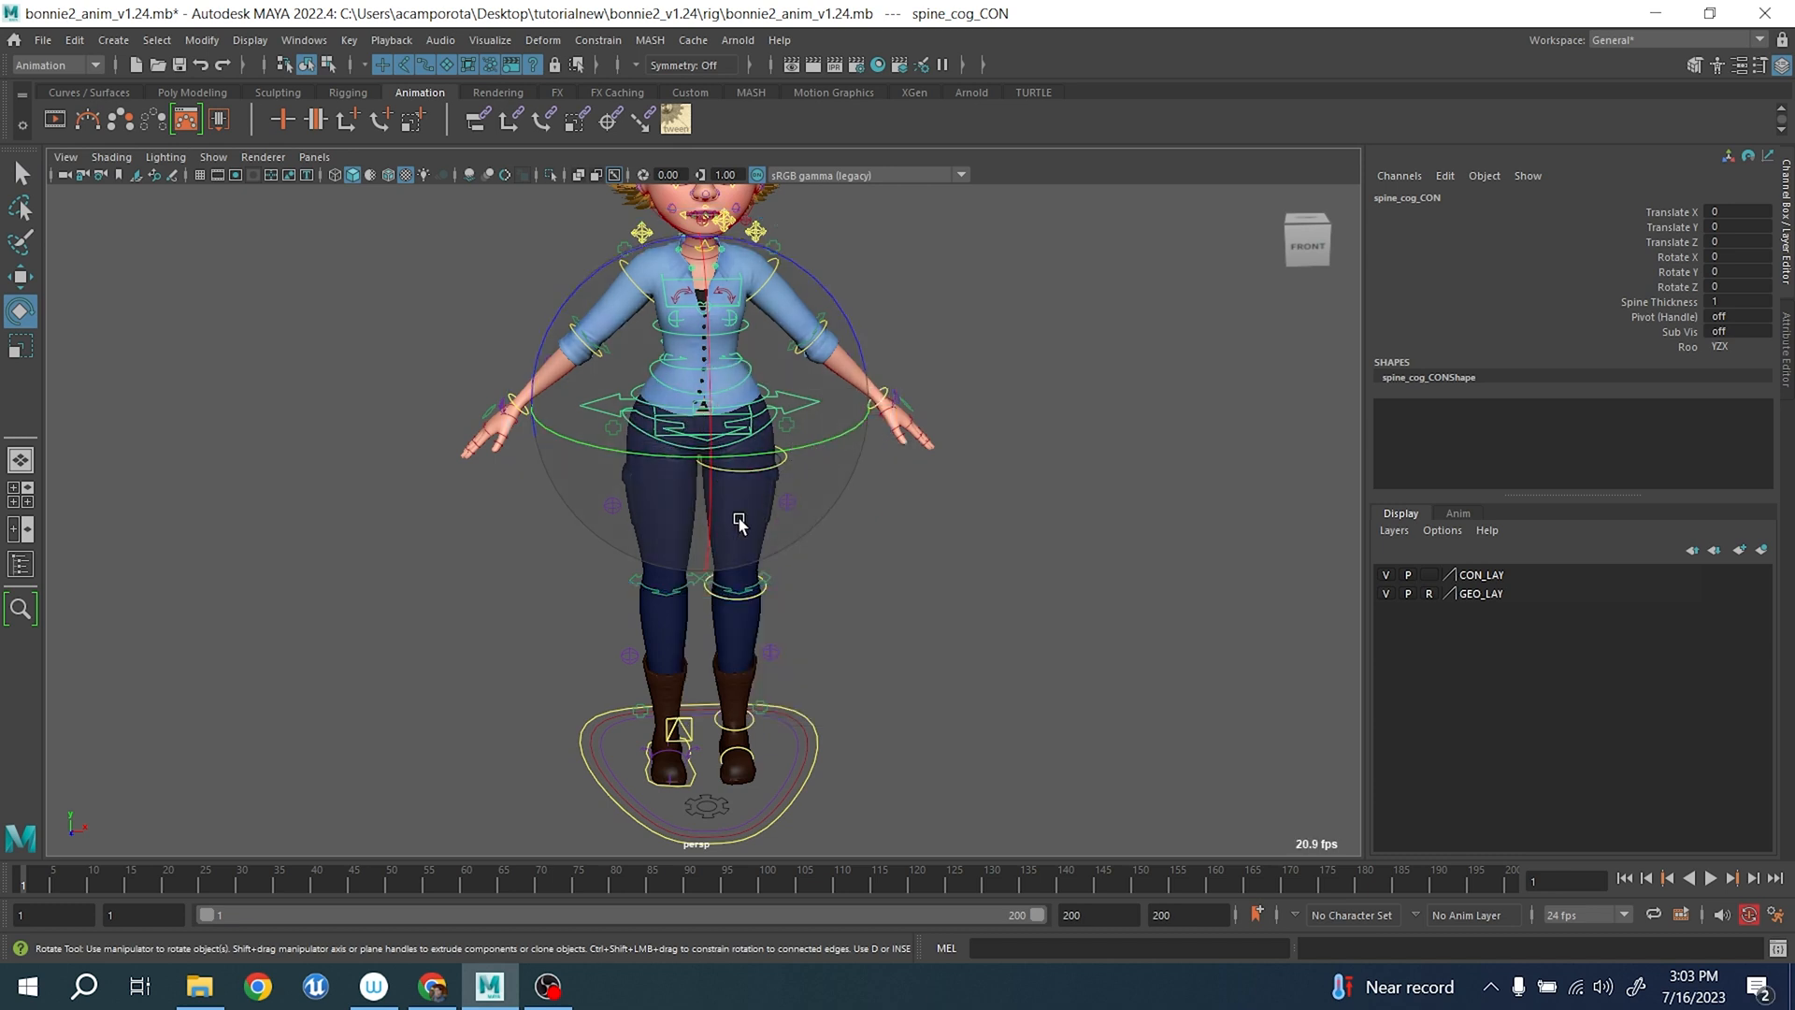
drag(660, 457, 703, 576)
key(ctrl+z)
key(ctrl+z)
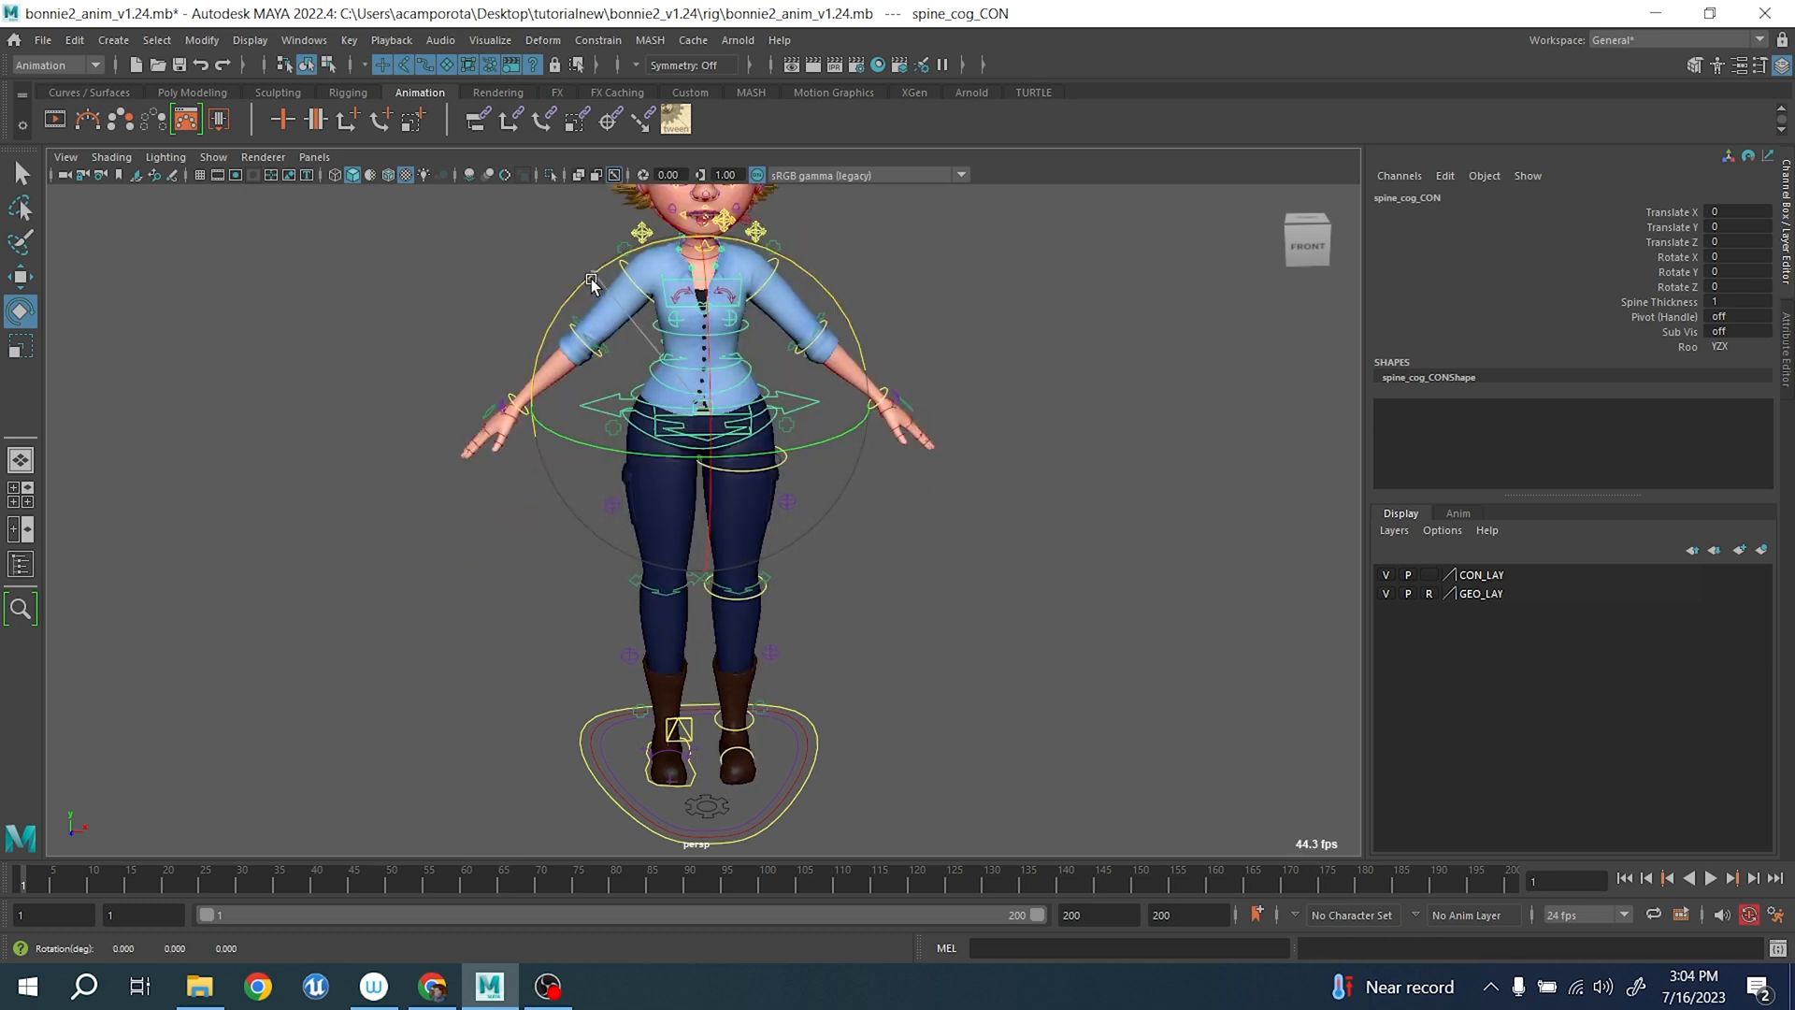
drag(591, 278, 646, 426)
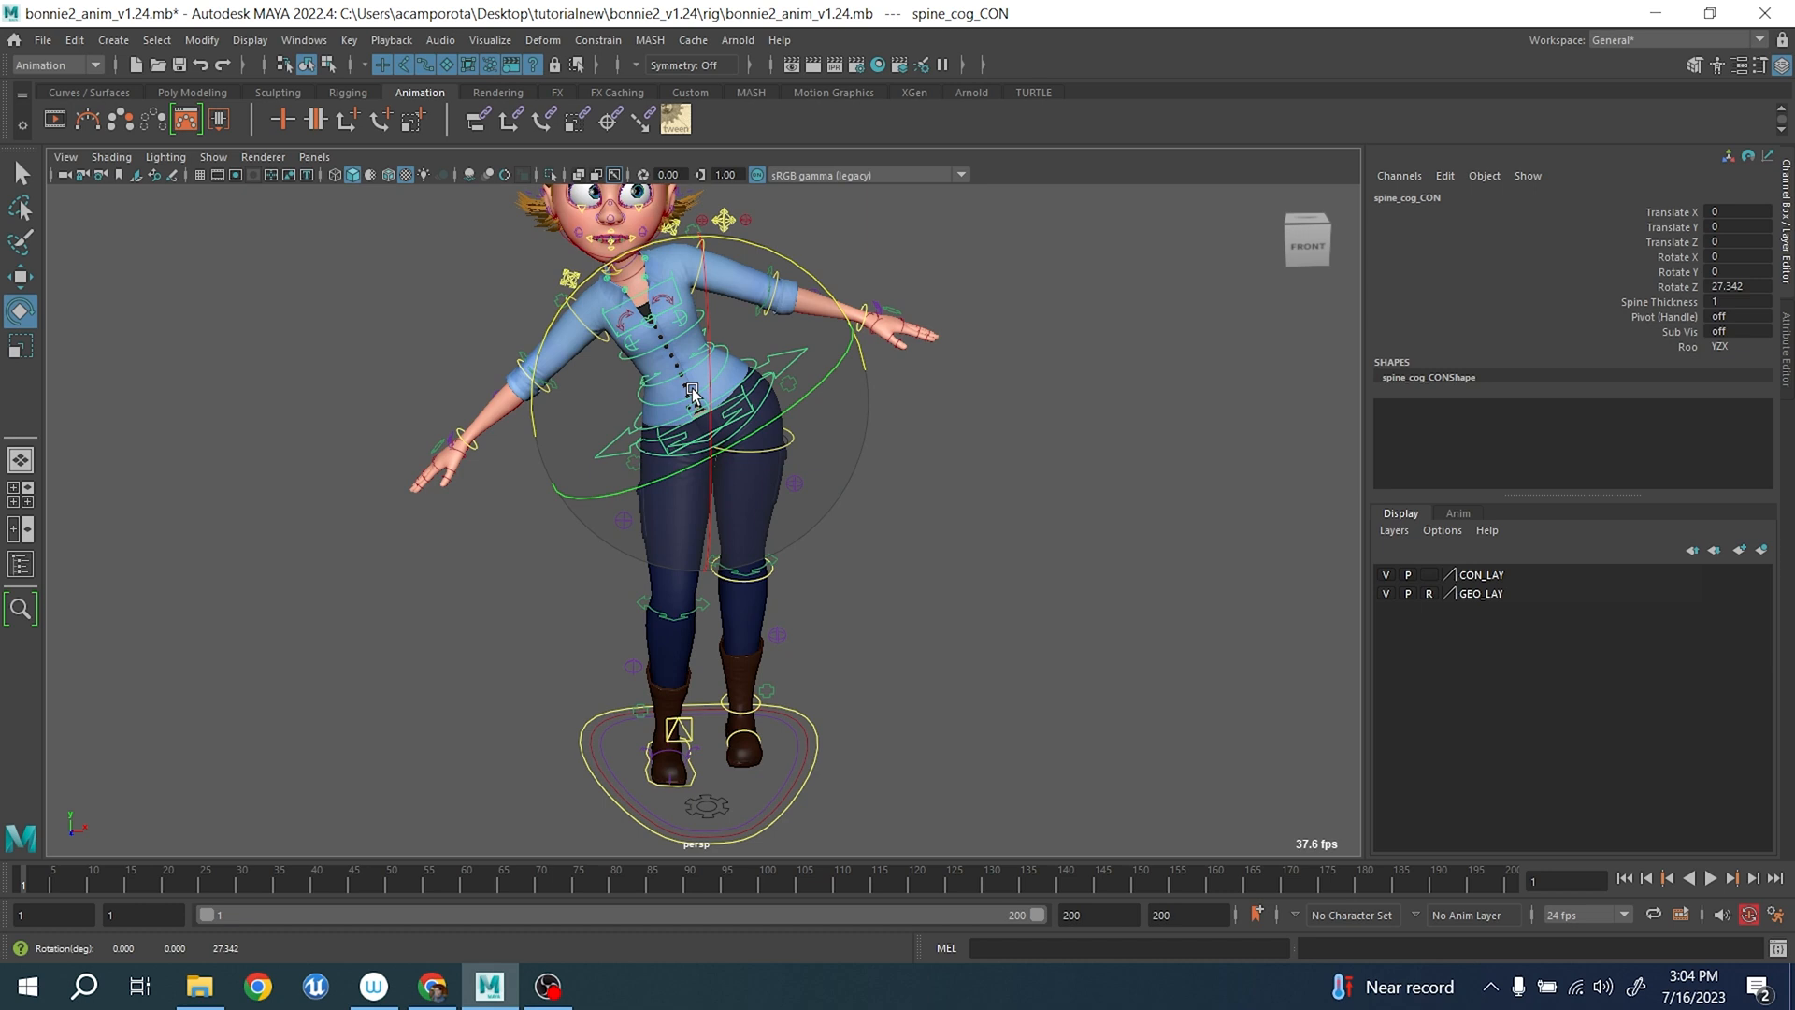
key(ctrl+z)
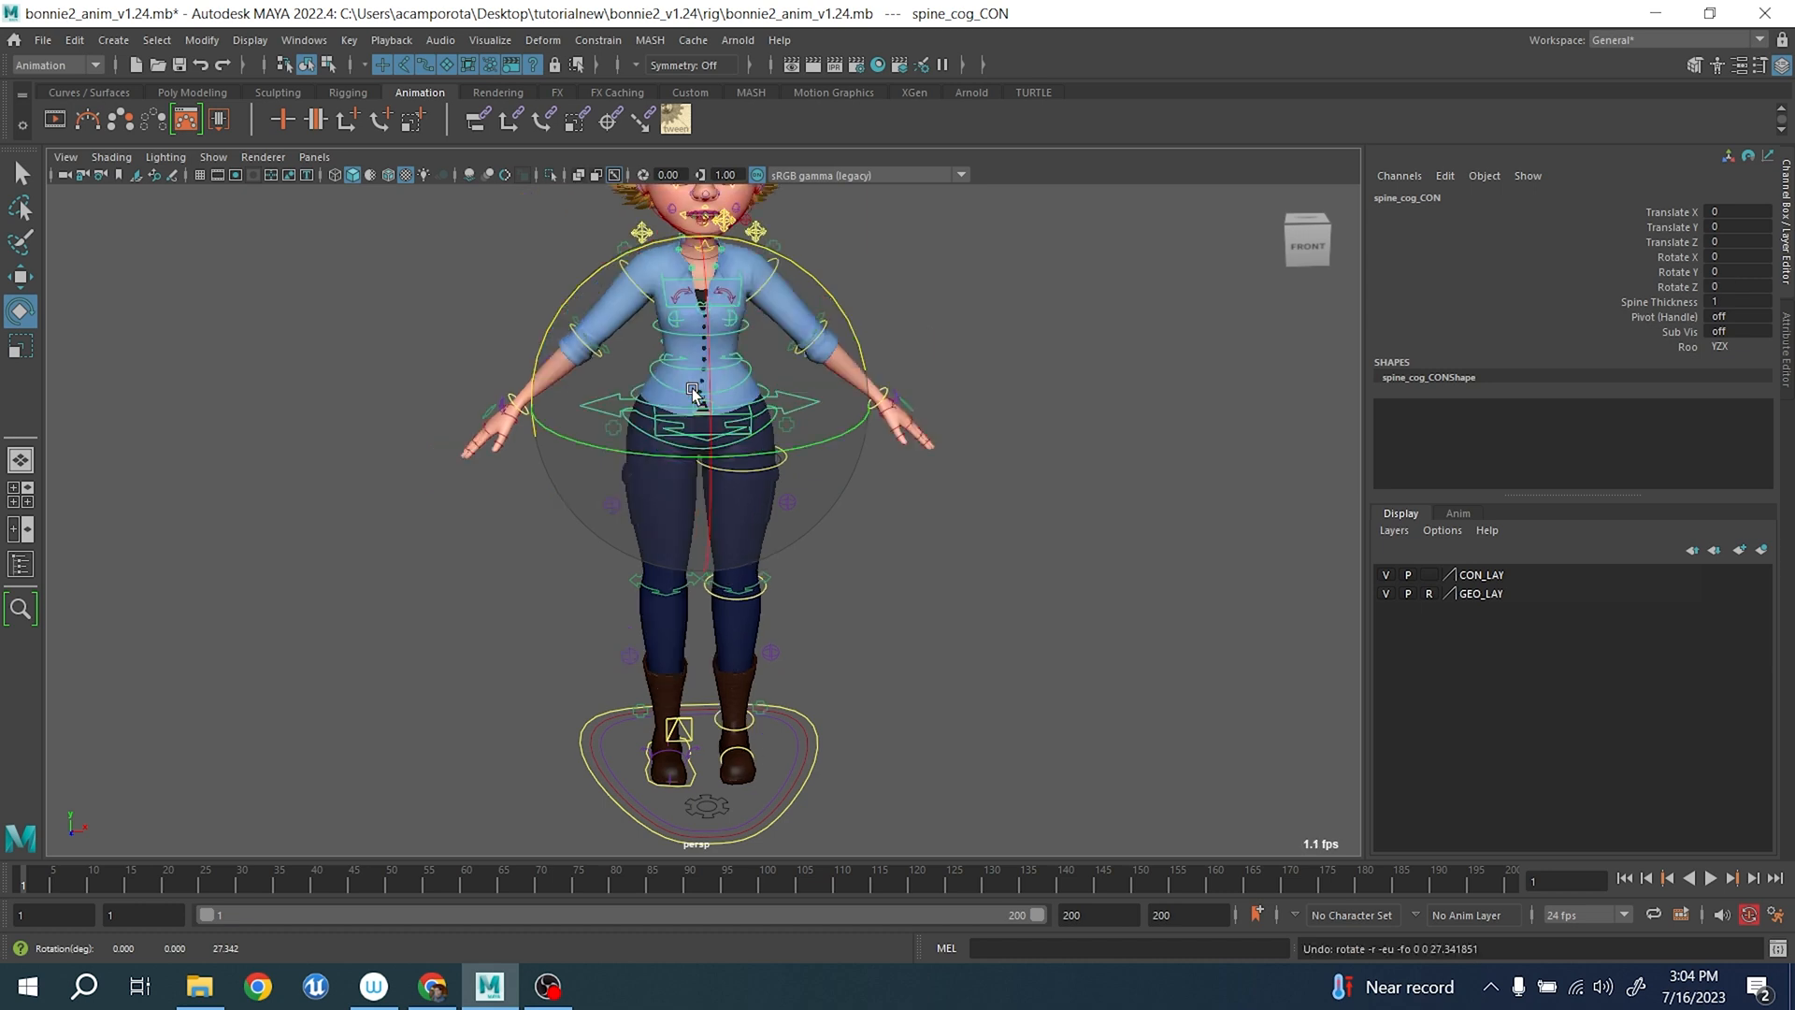
drag(808, 279, 774, 294)
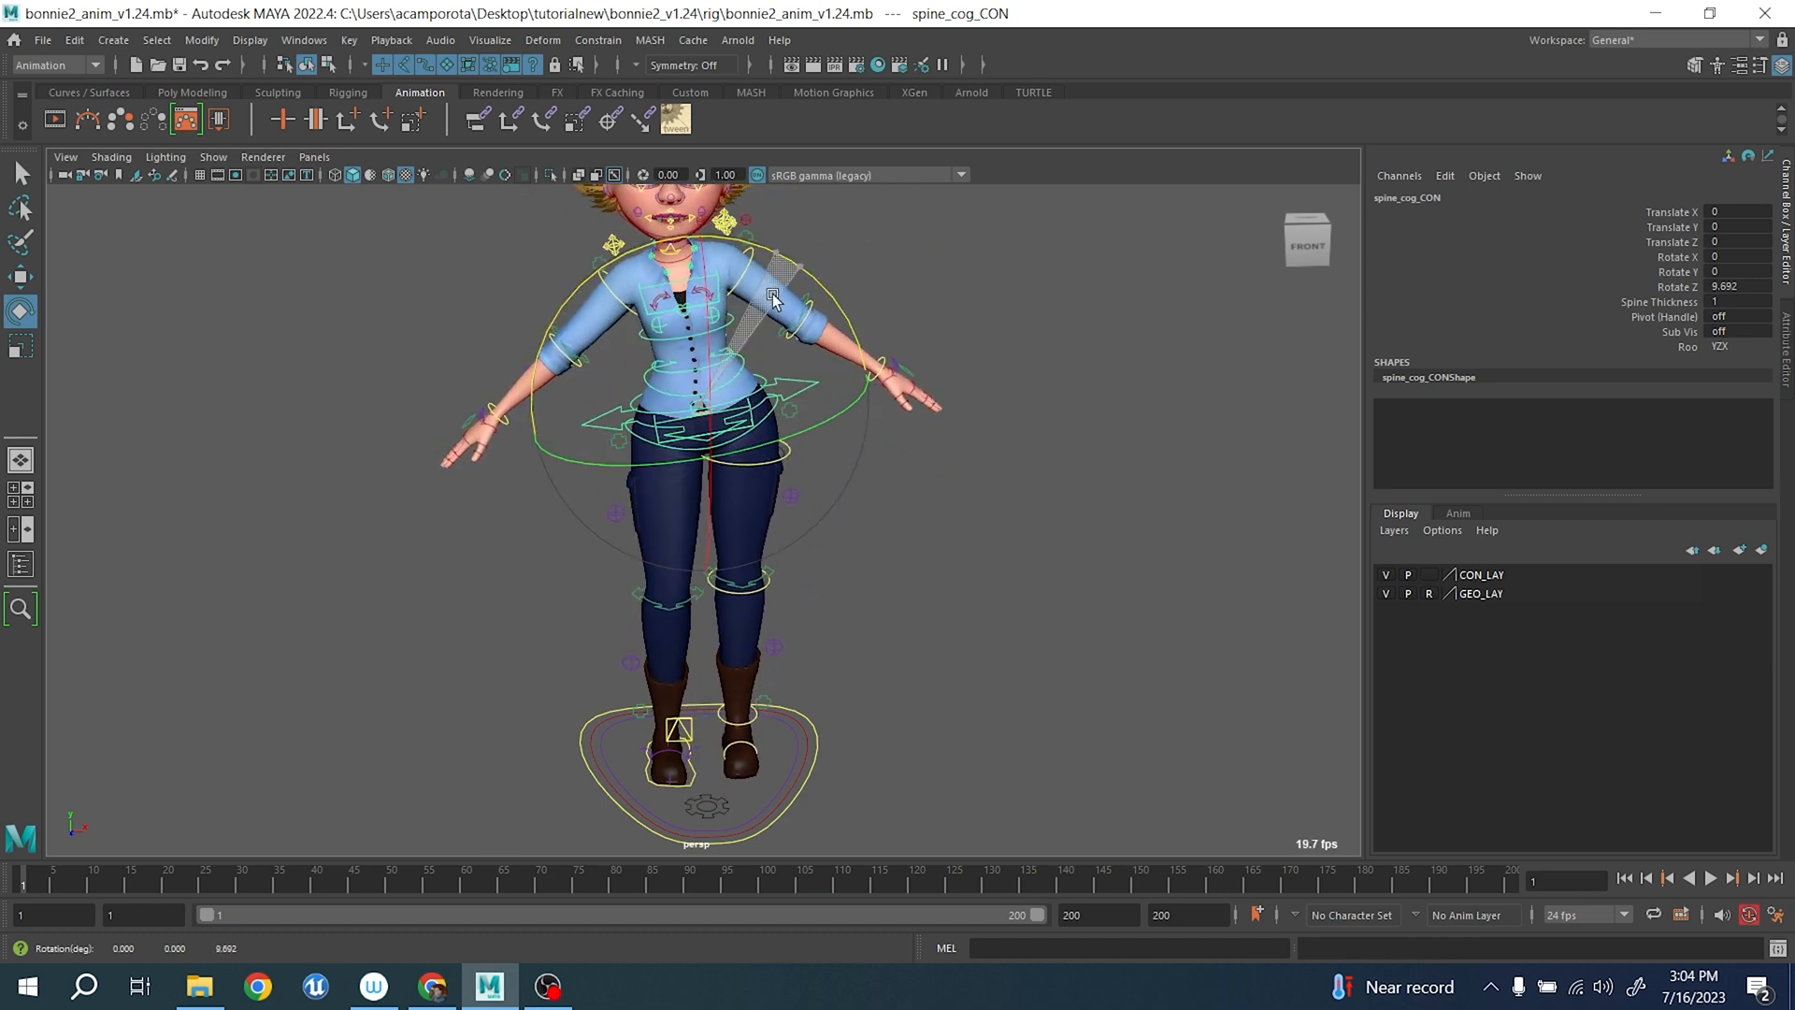
key(ctrl+z)
- Set the COG control's rotation order to XYZ and rotate it about -77 degrees in Y
mouse_move(813, 446)
alt+mouse_down()
mouse_move(766, 476)
mouse_move(816, 469)
alt+mouse_up()
scroll(766, 477, up, 3)
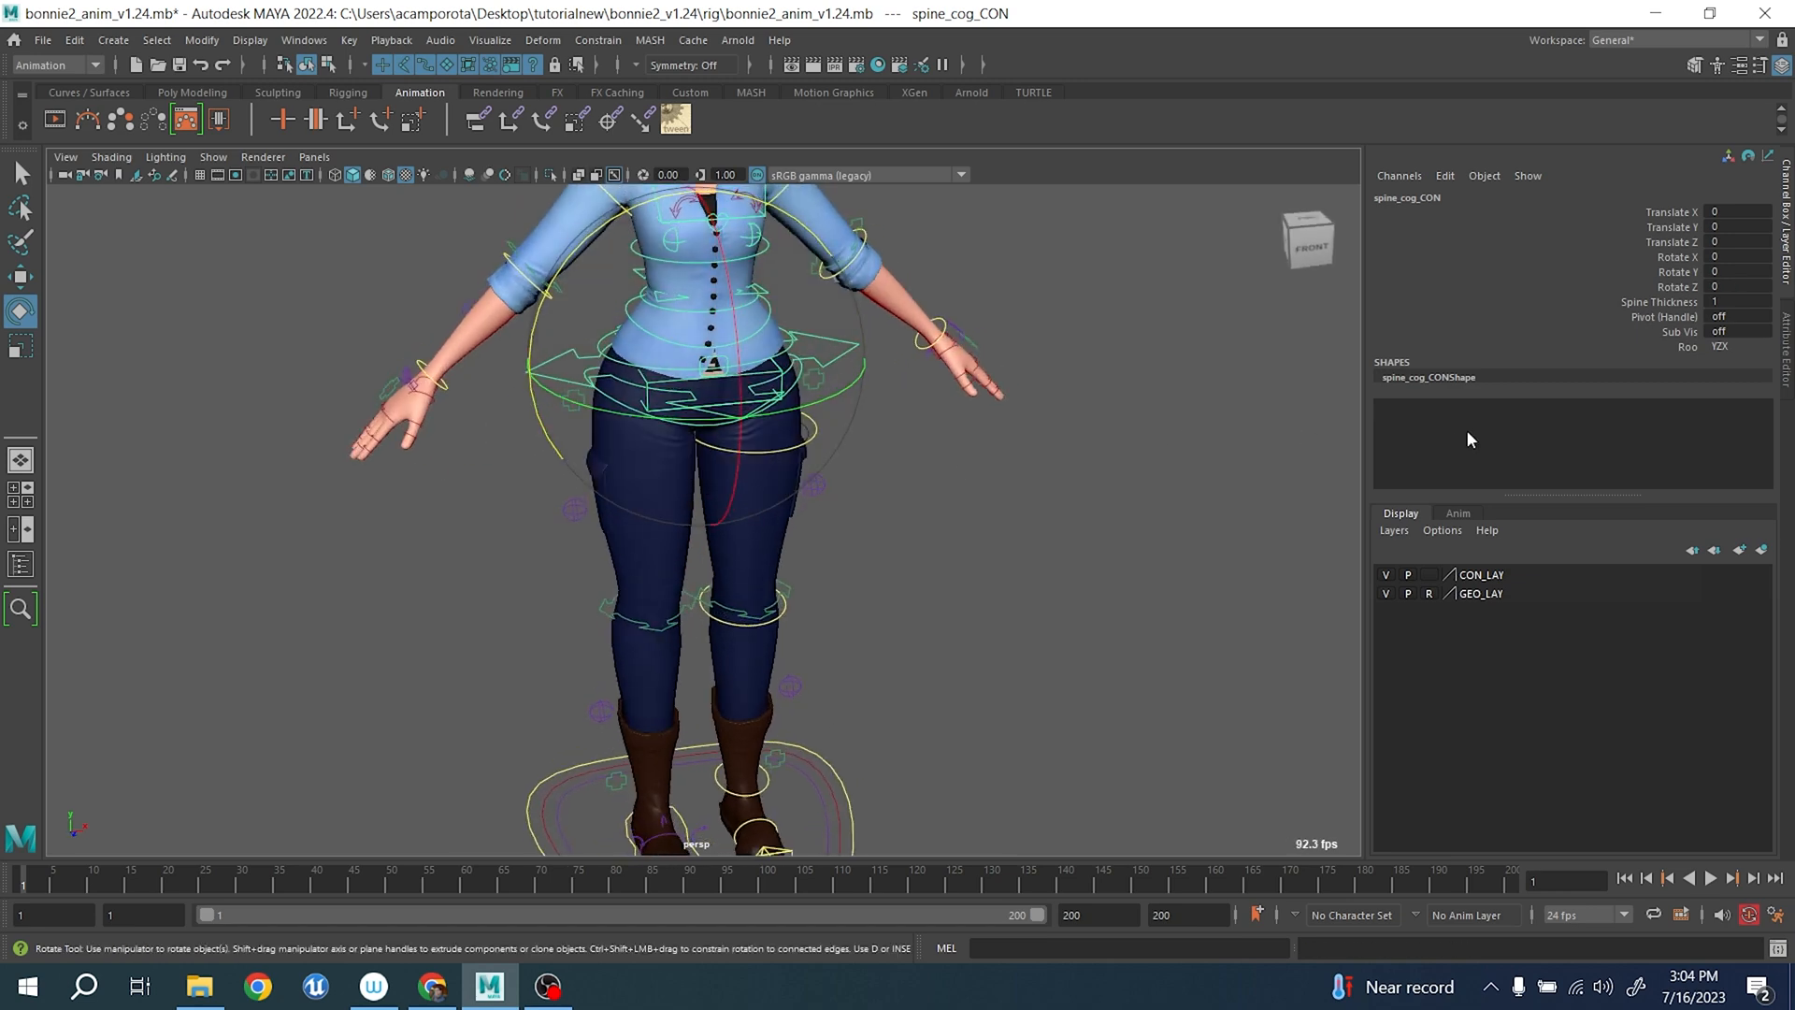
click(1727, 352)
click(1733, 368)
drag(814, 406, 787, 474)
scroll(827, 419, down, 2)
scroll(788, 477, down, 4)
scroll(799, 485, up, 5)
key(ctrl+z)
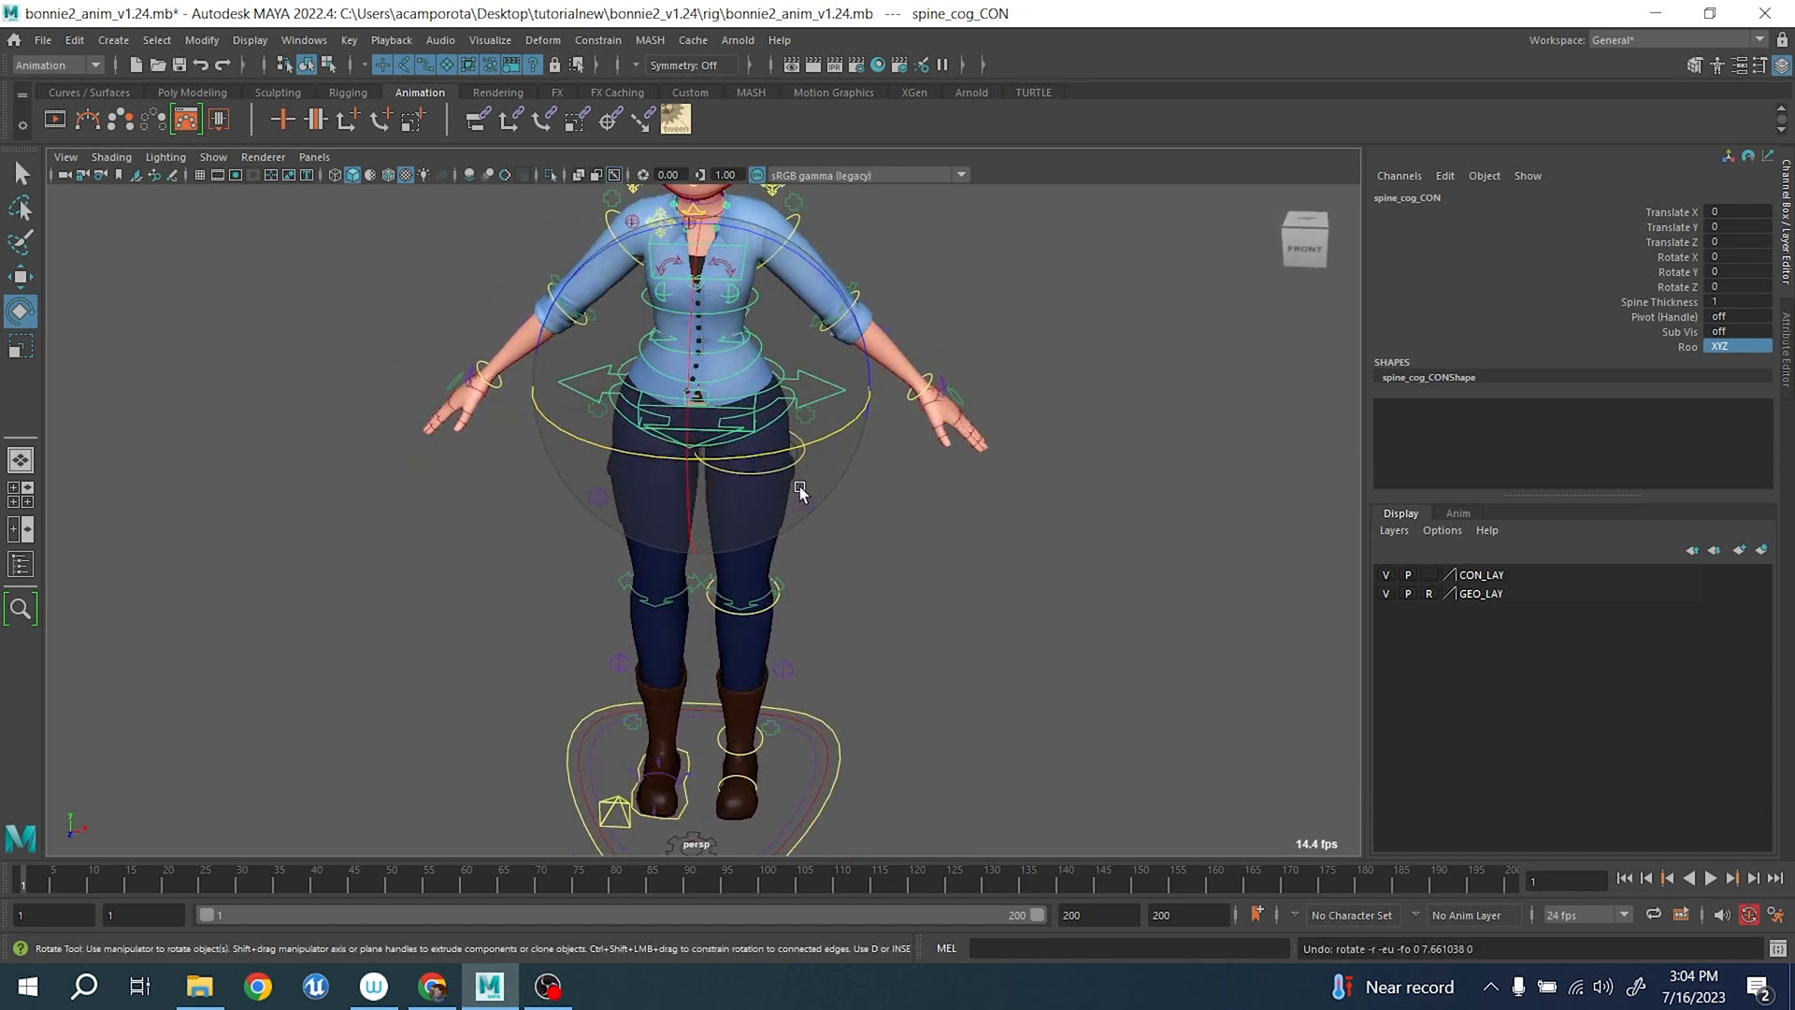
alt+drag(769, 484, 635, 713)
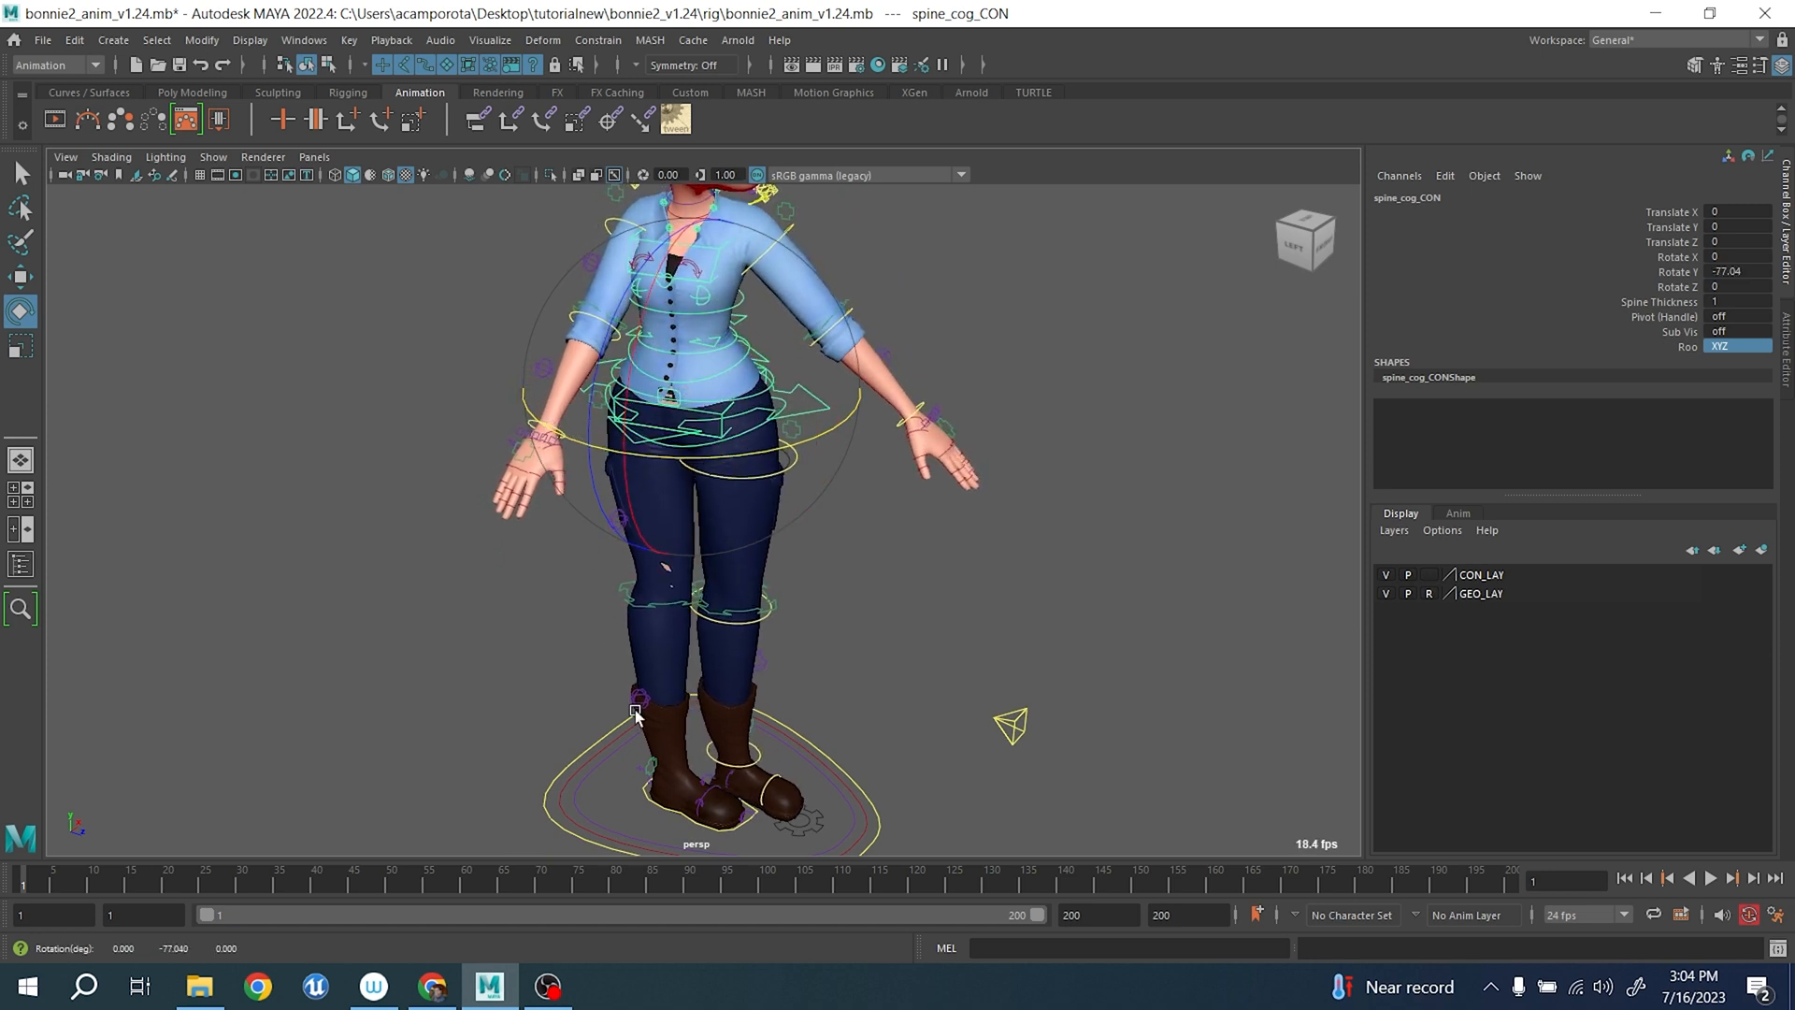
- Rotate the right foot IK control in Y to point the foot in the body's facing direction
click(656, 810)
drag(517, 821, 112, 752)
alt+middle_drag(947, 819, 921, 715)
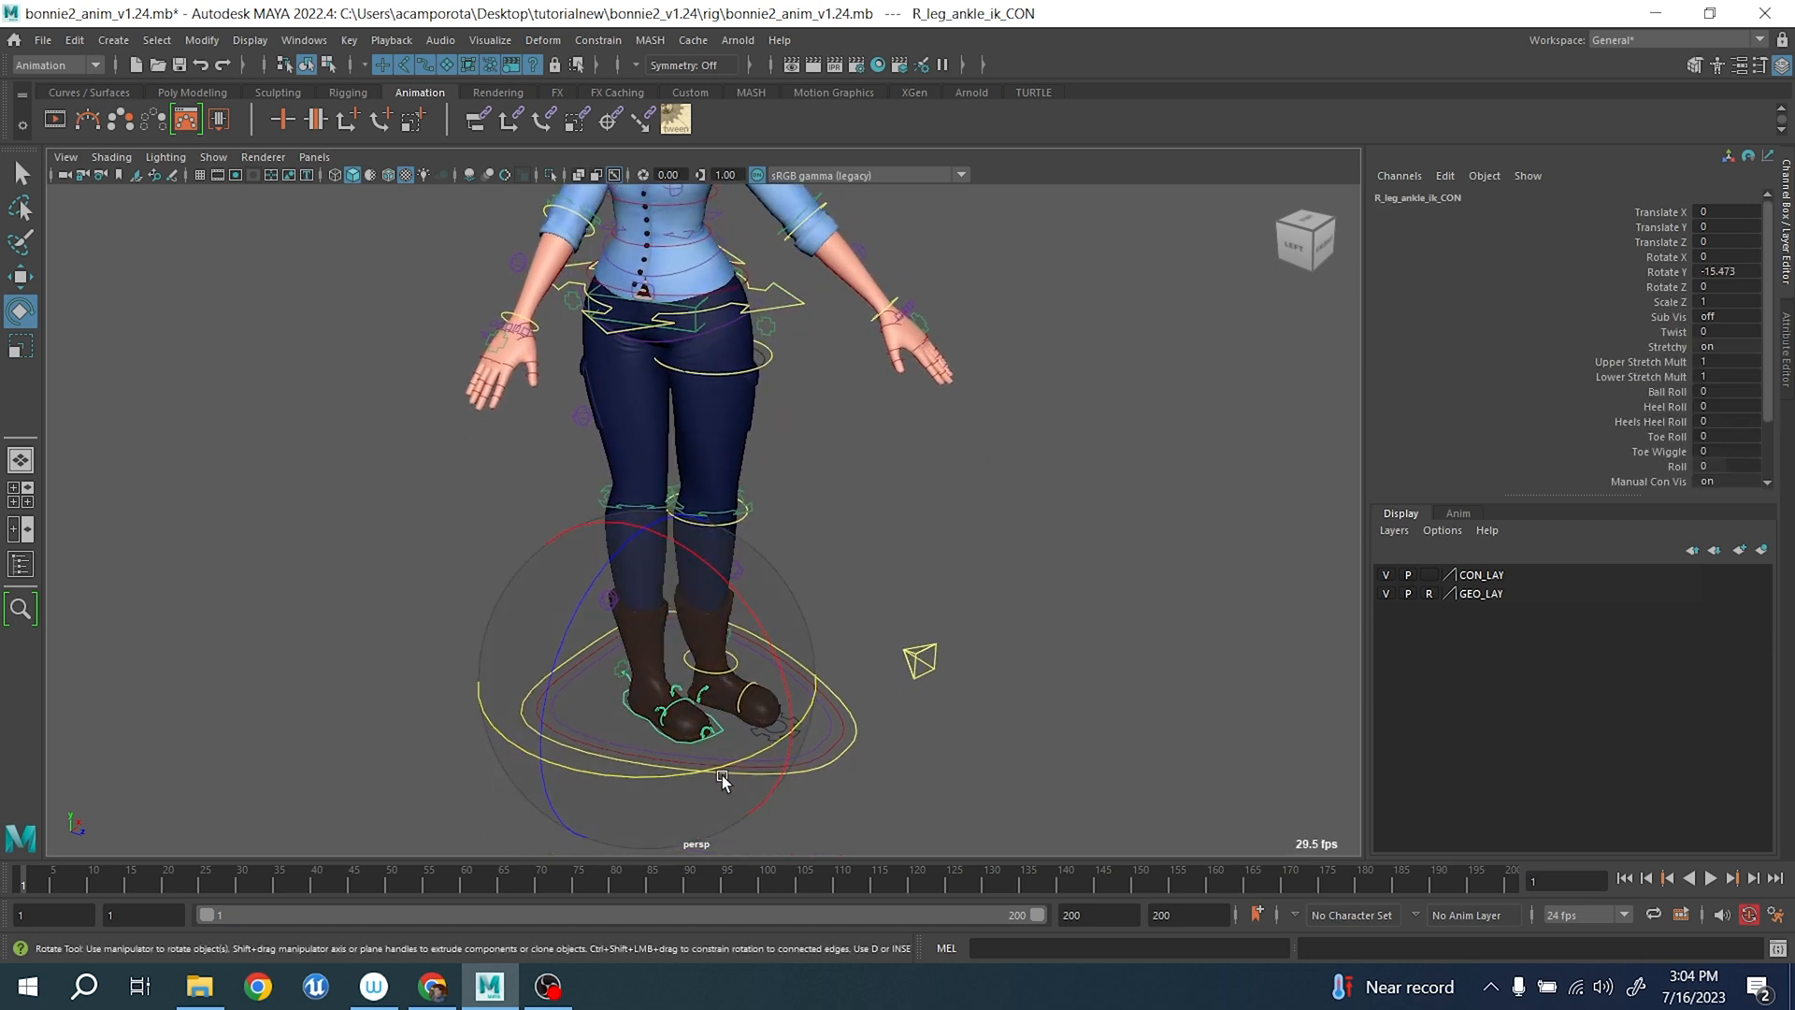
drag(721, 780, 666, 697)
key(w)
key(q)
- Rotate the left hip FK control in Y to turn the left leg in the body's facing direction
click(745, 377)
key(e)
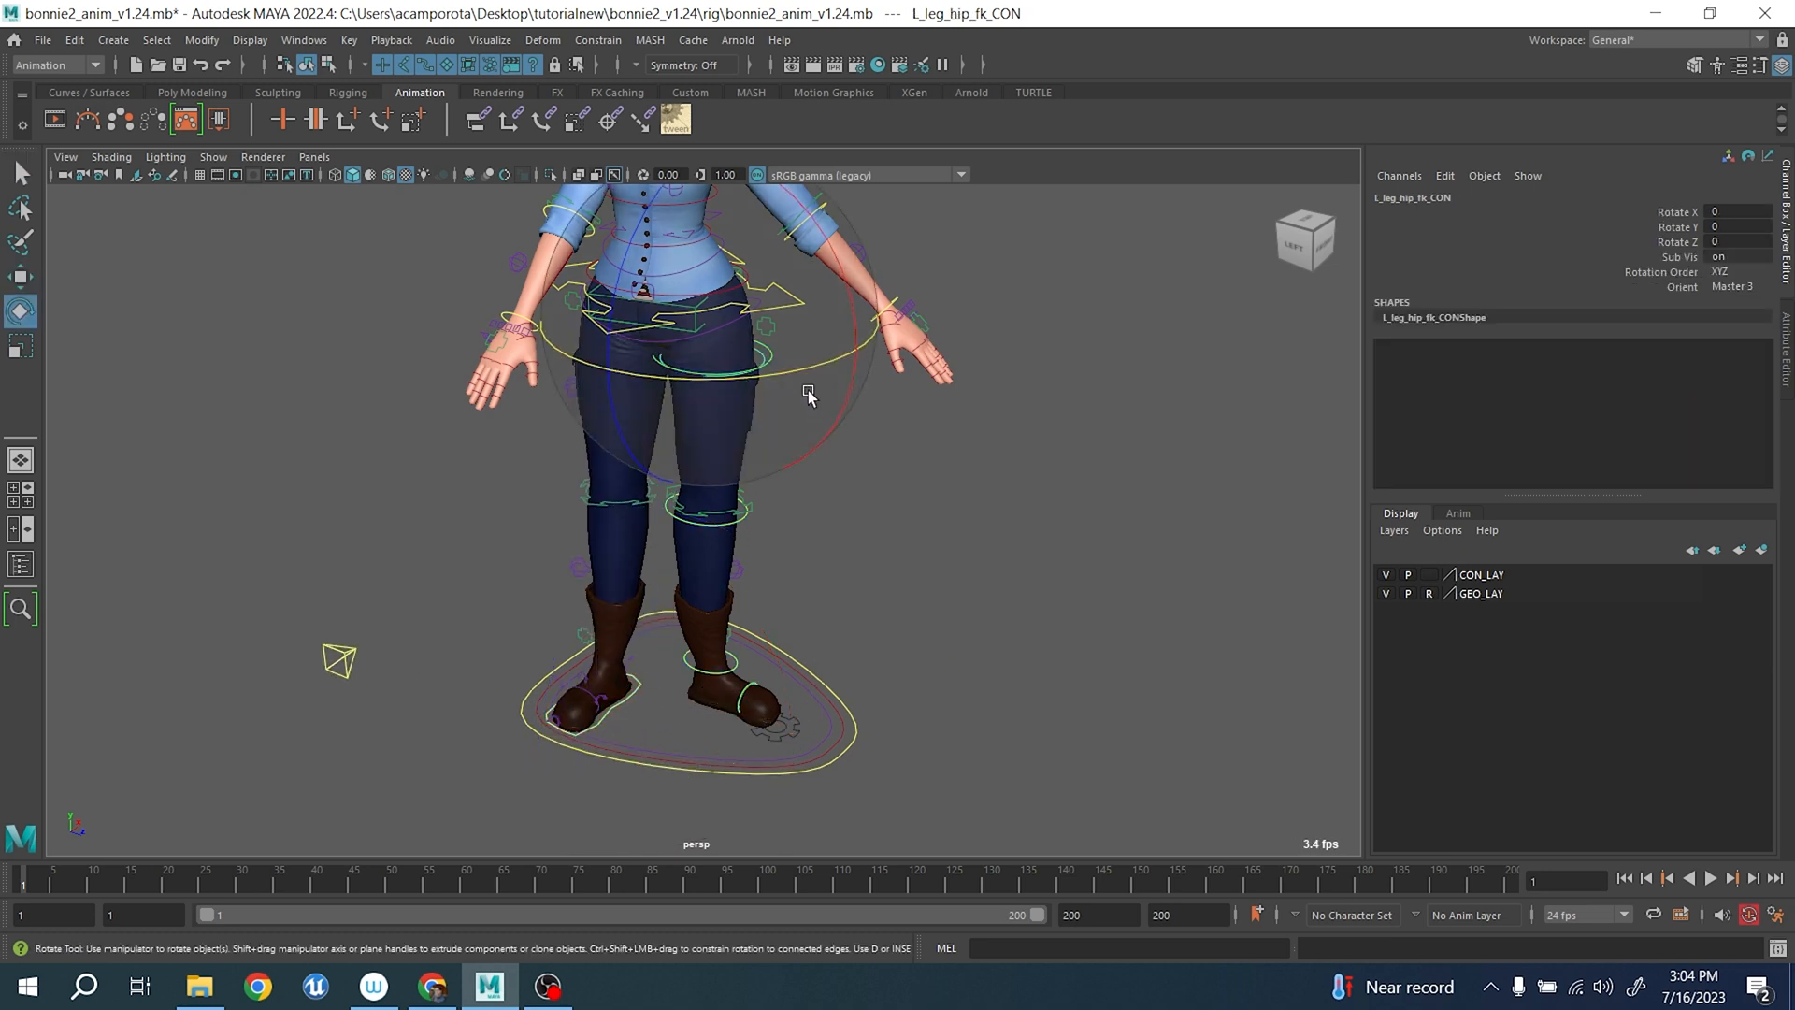
drag(736, 380, 548, 374)
- Rotate the right shoulder FK control to raise the right arm to about shoulder height
alt+middle_drag(667, 352, 680, 608)
key(q)
key(e)
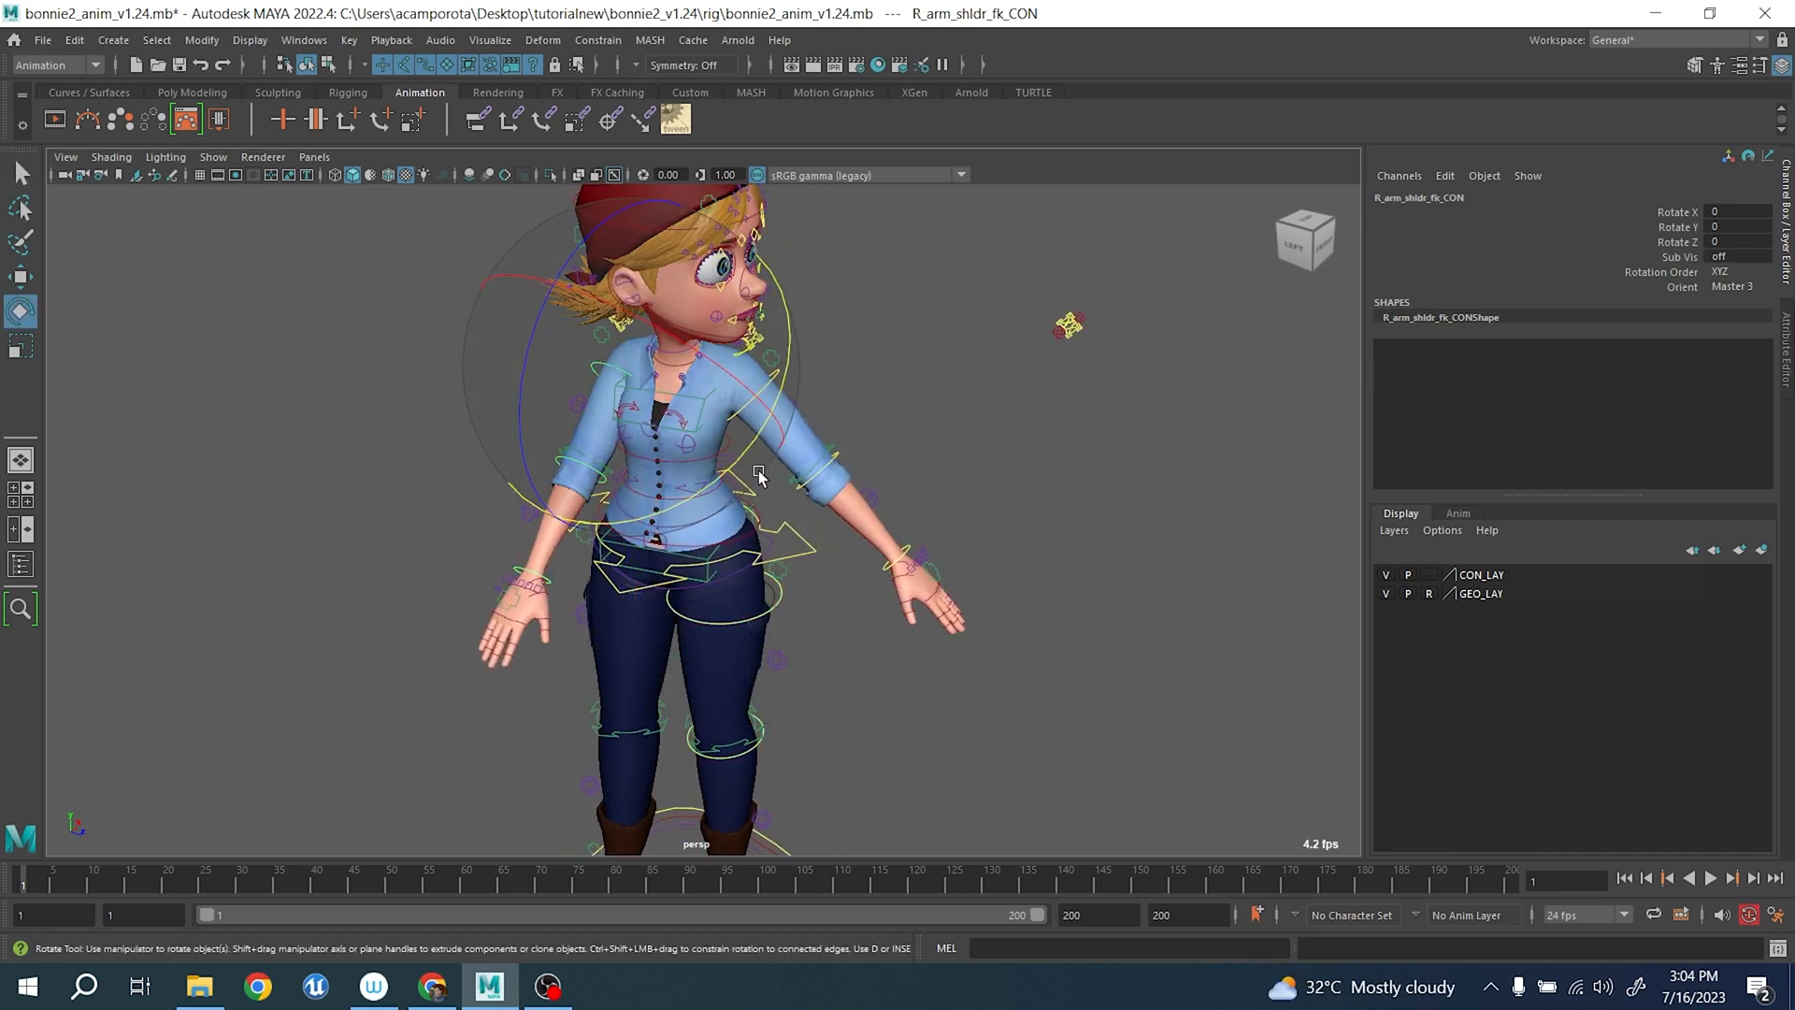
drag(760, 469, 844, 606)
- Try rotating the turned COG control about 22 degrees in X and about 31 degrees in Z, undoing each rotation
click(811, 550)
alt+middle_drag(811, 550, 826, 483)
scroll(626, 473, up, 3)
drag(622, 465, 617, 528)
key(ctrl+z)
key(q)
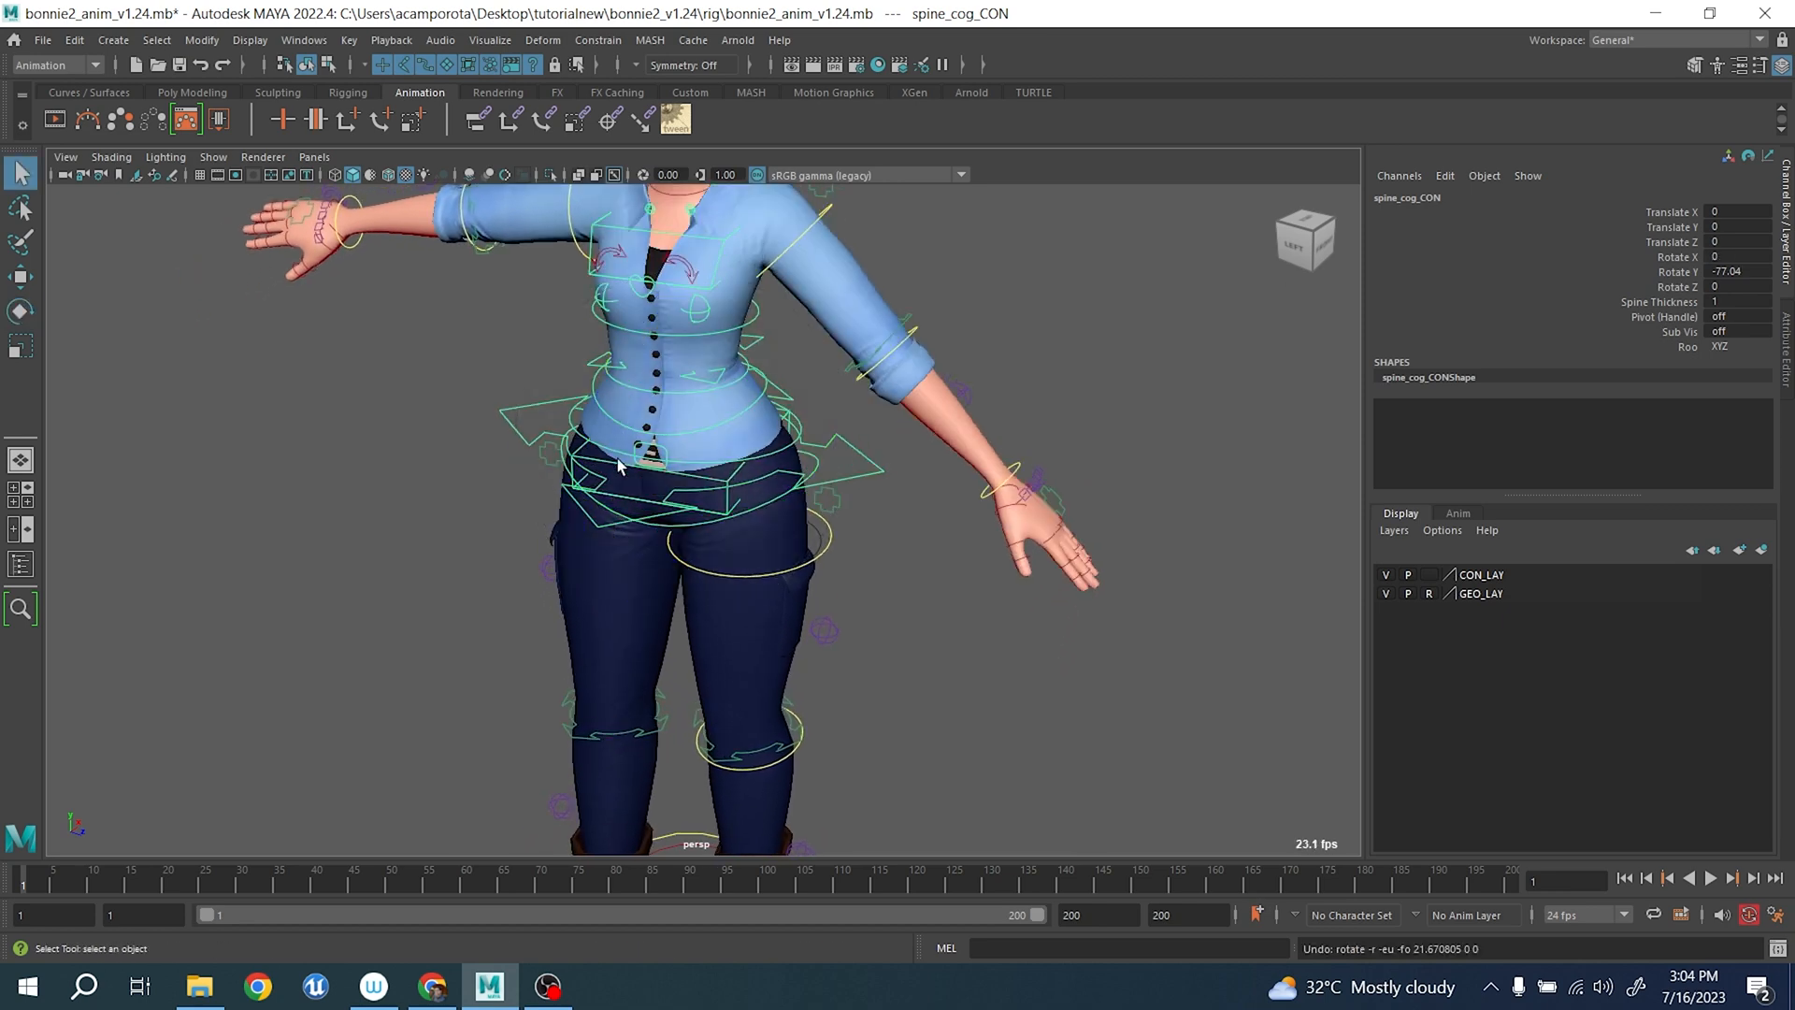
key(e)
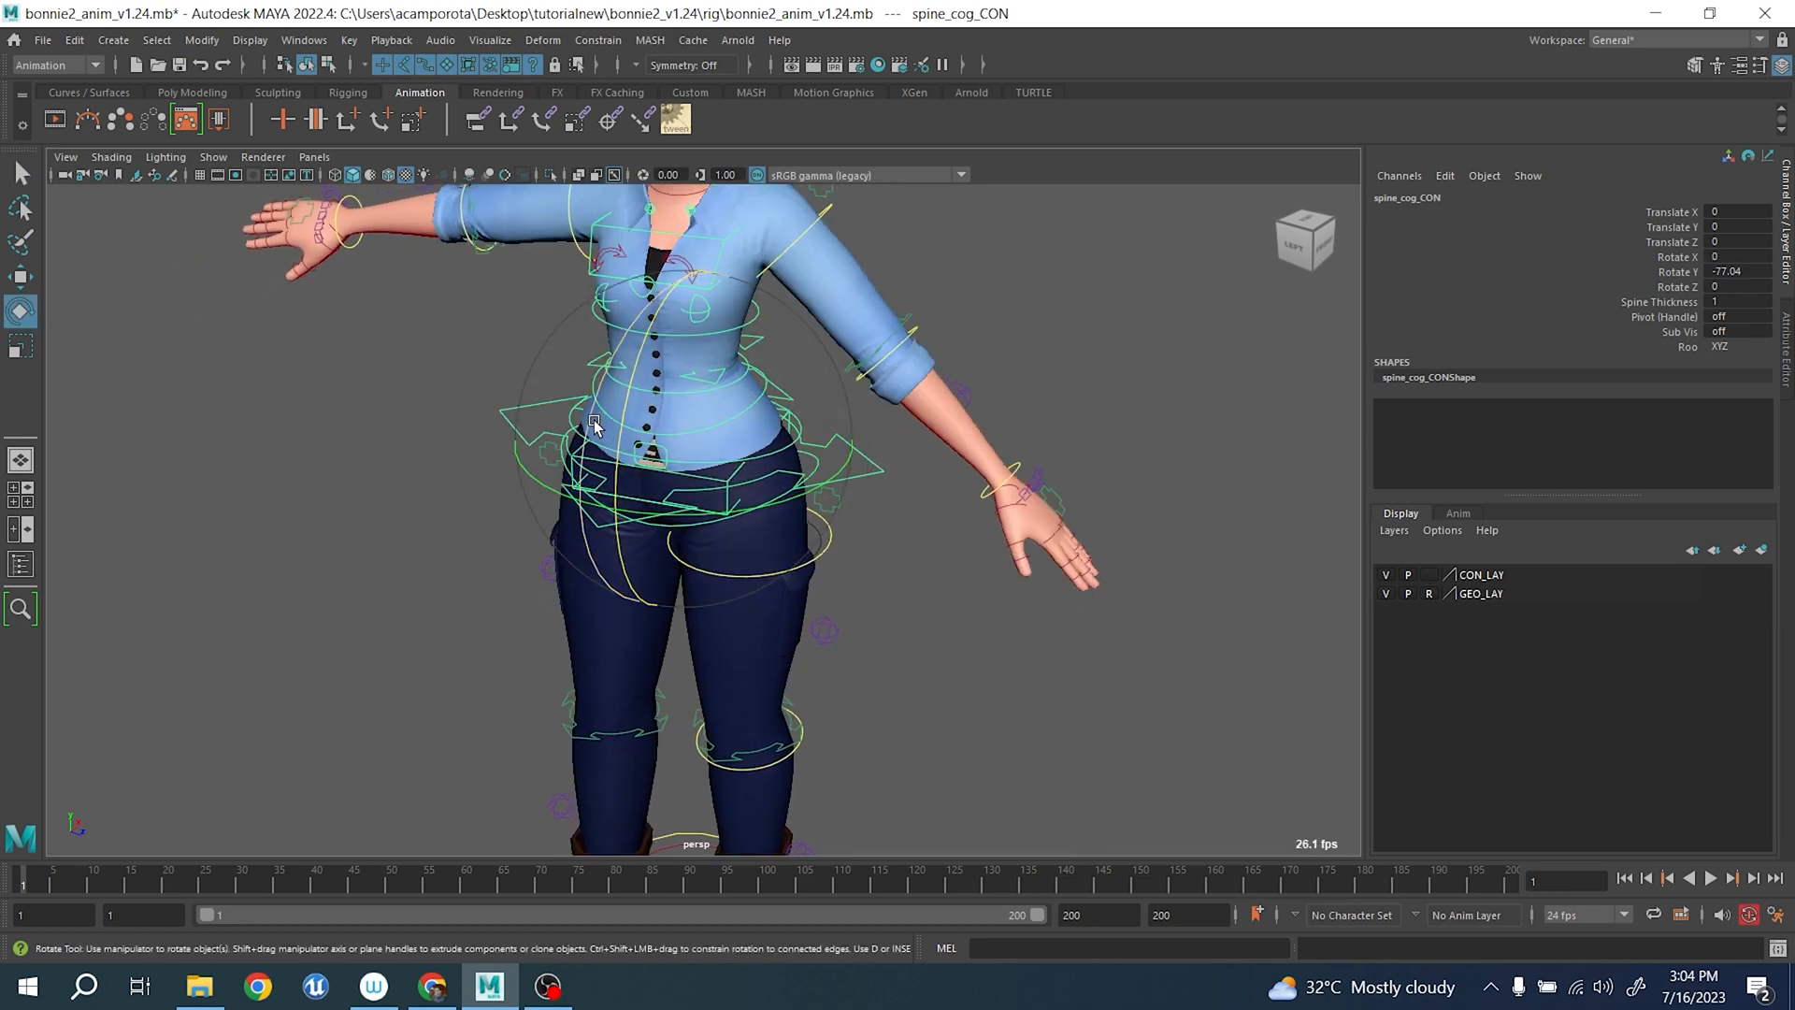
drag(593, 419, 621, 488)
key(ctrl+z)
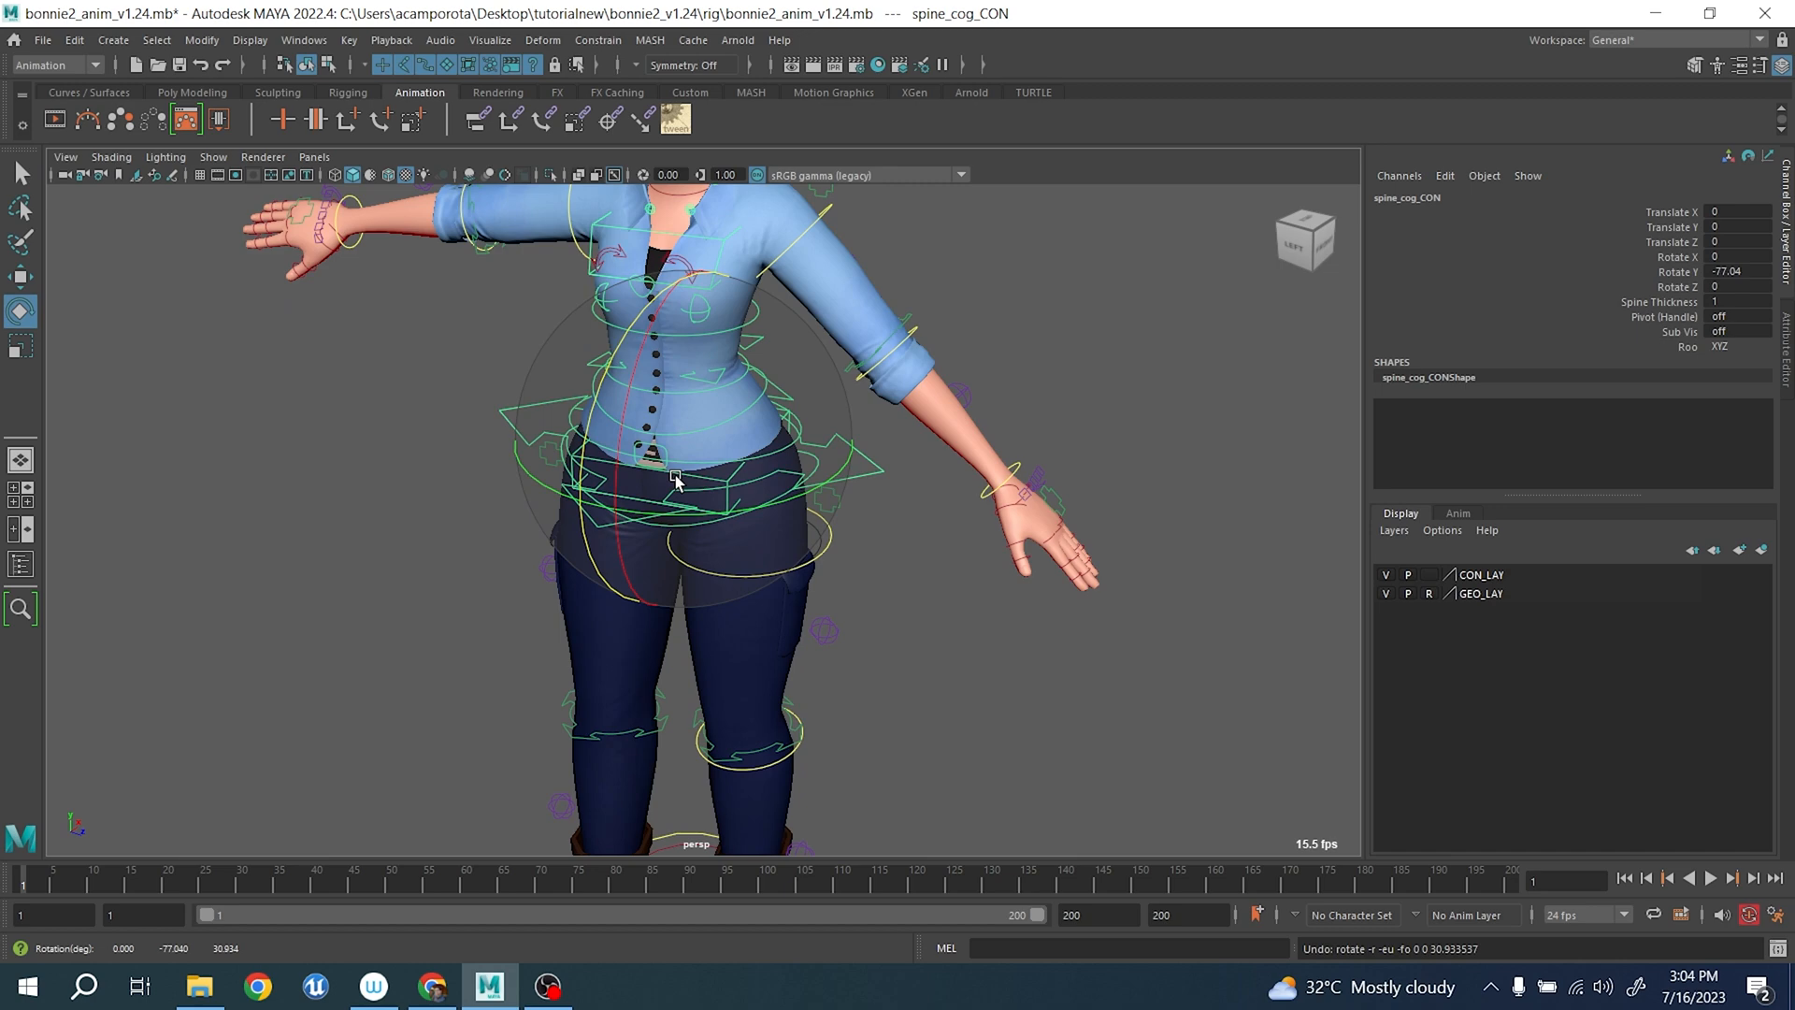
- Undo the arm, leg, foot and COG rotations, the COG rotation order change and the COG selection
scroll(677, 483, down, 5)
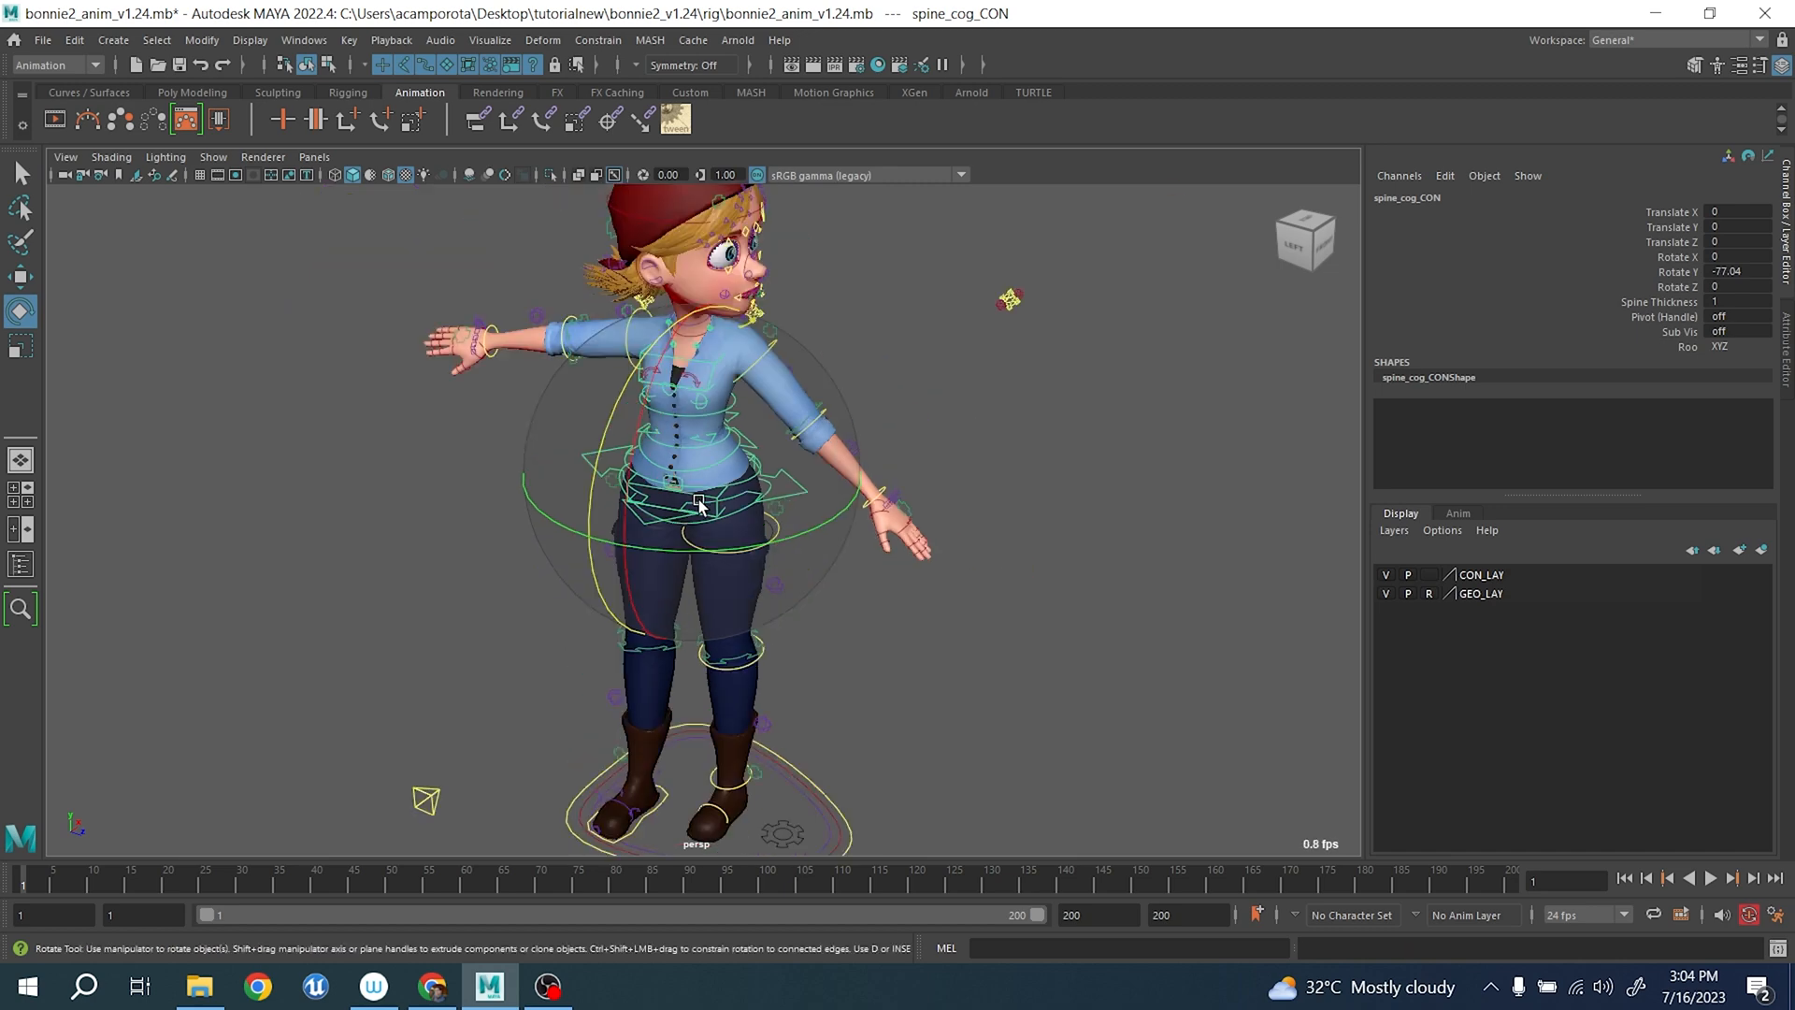
alt+drag(696, 503, 620, 417)
key(ctrl+z)
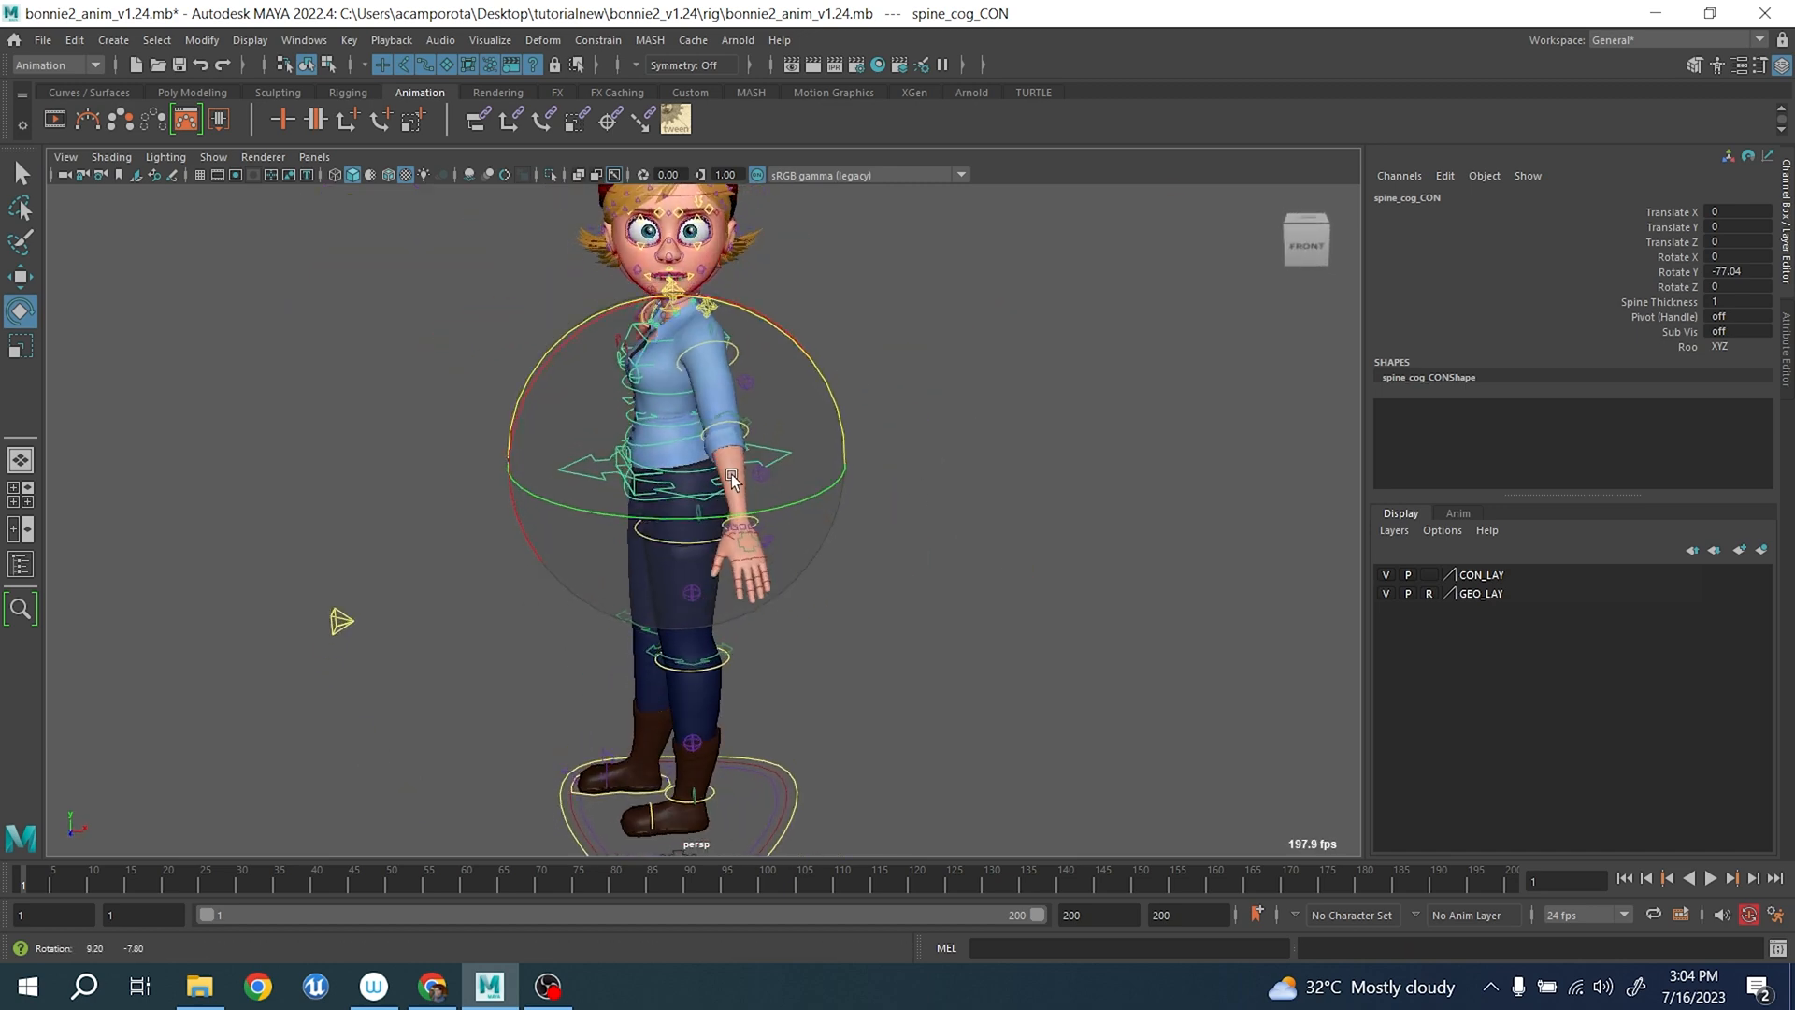
click(733, 477)
key(ctrl+z)
key(ctrl+z)
key(ctrl+z)
key(ctrl+z)
key(ctrl+z)
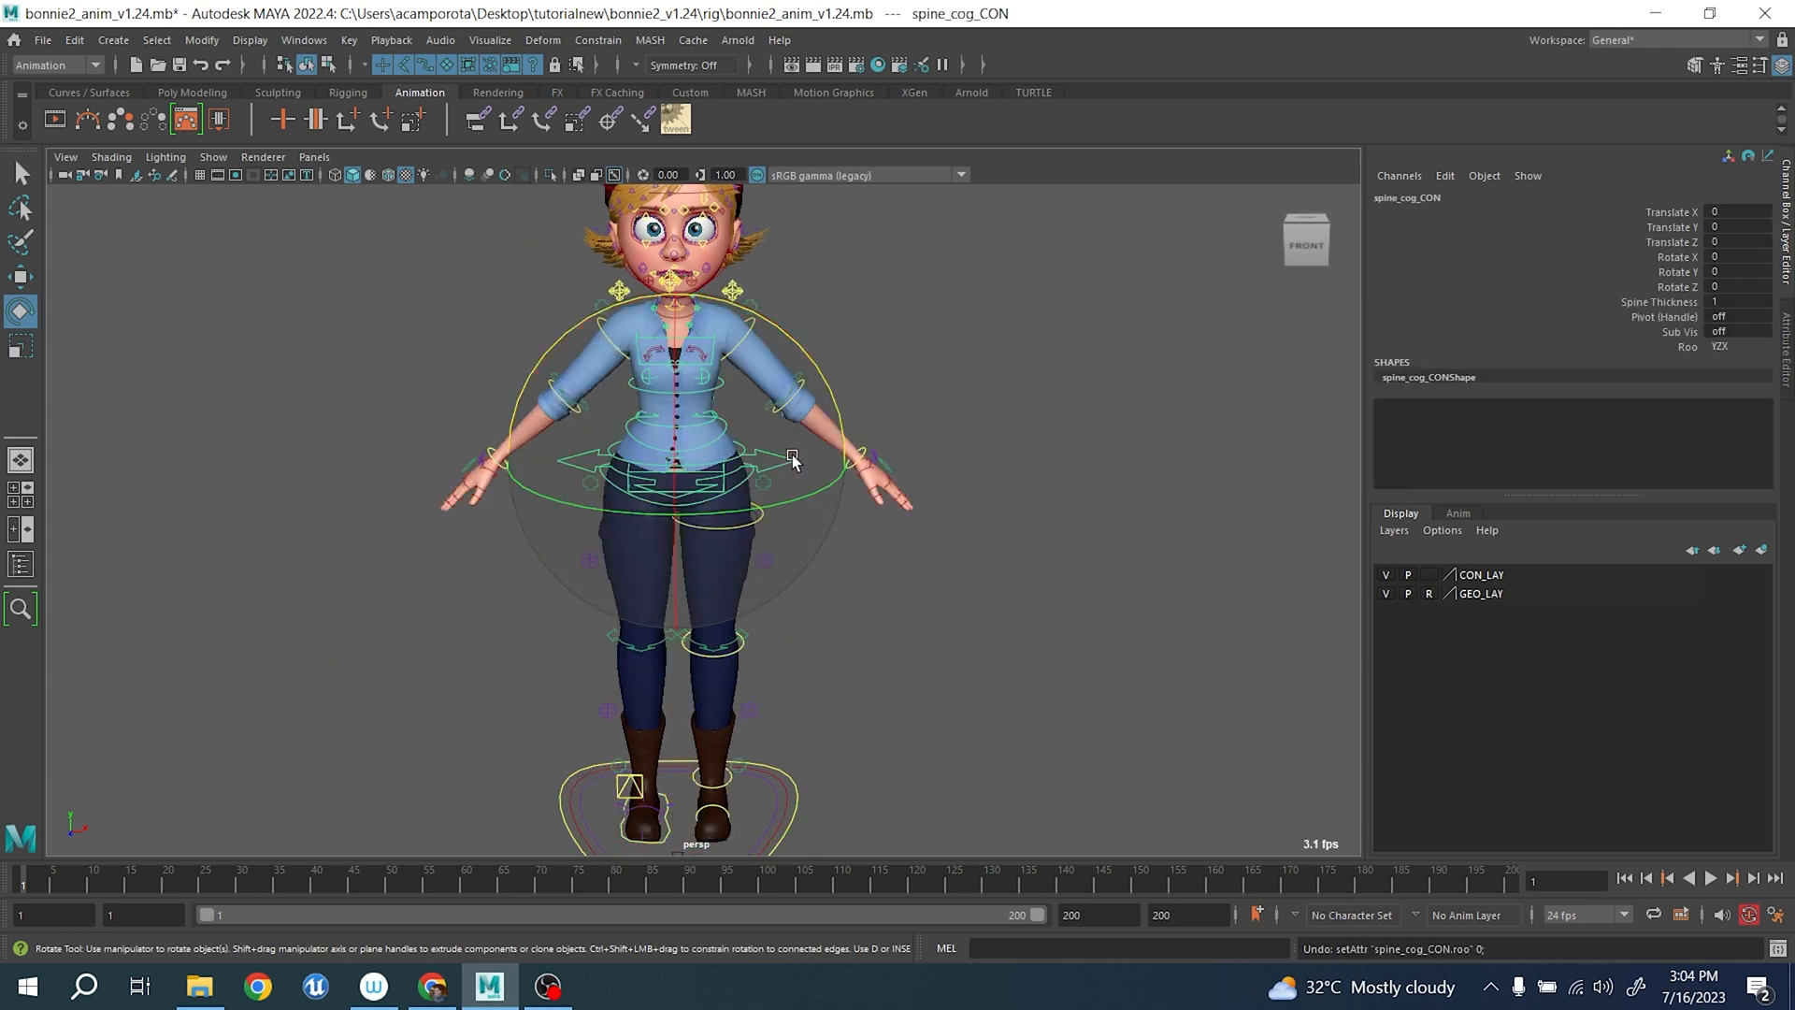
key(ctrl+z)
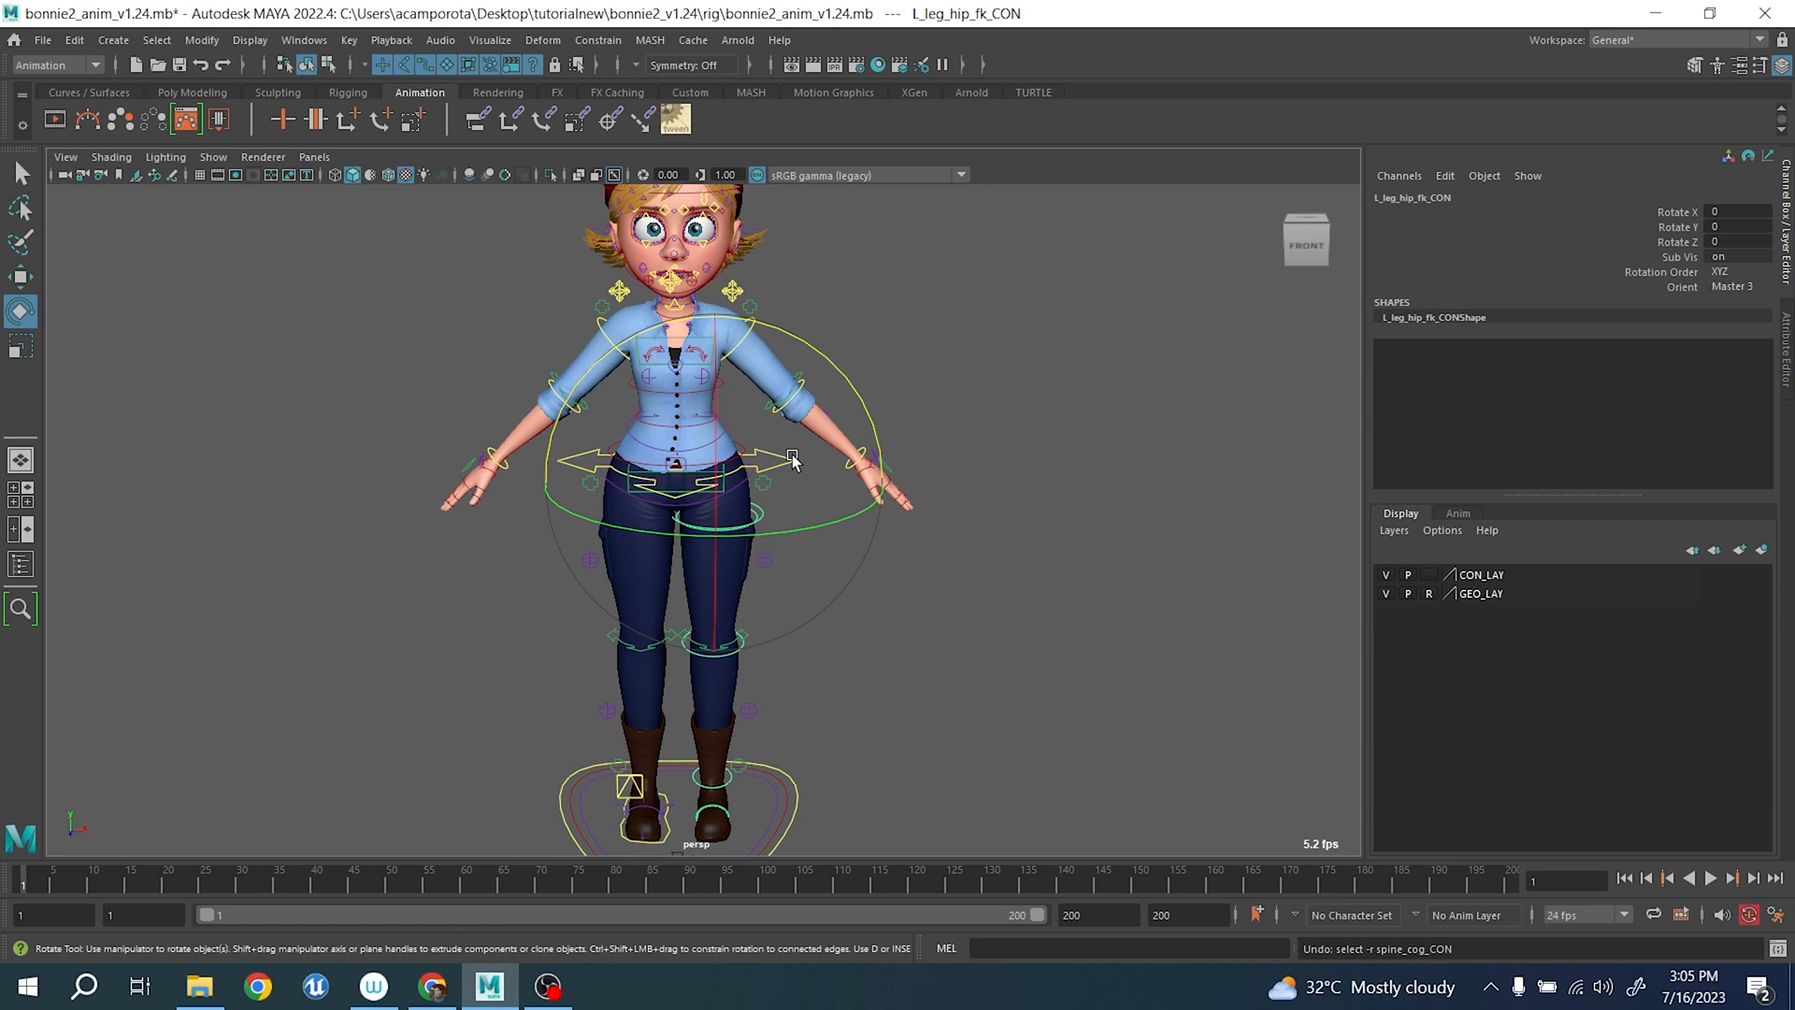
- Try rotating a right bang control in the hair, and undo the change
scroll(890, 540, up, 5)
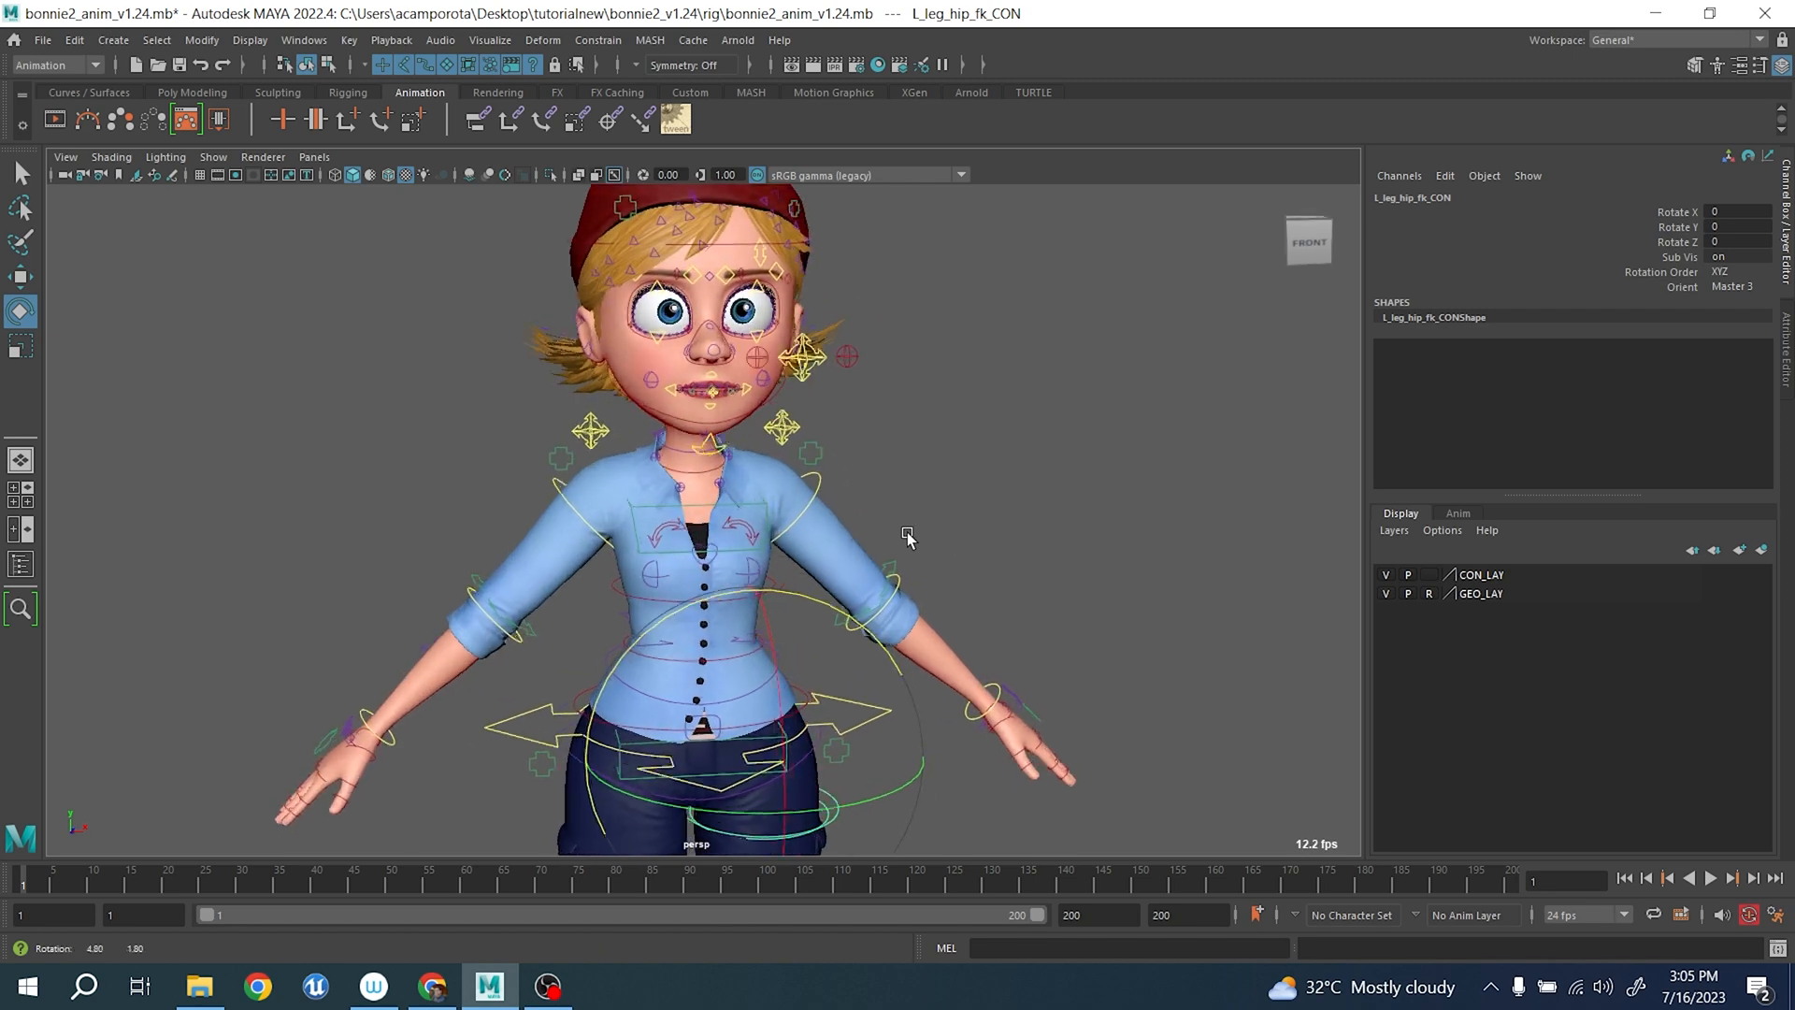
scroll(860, 533, up, 8)
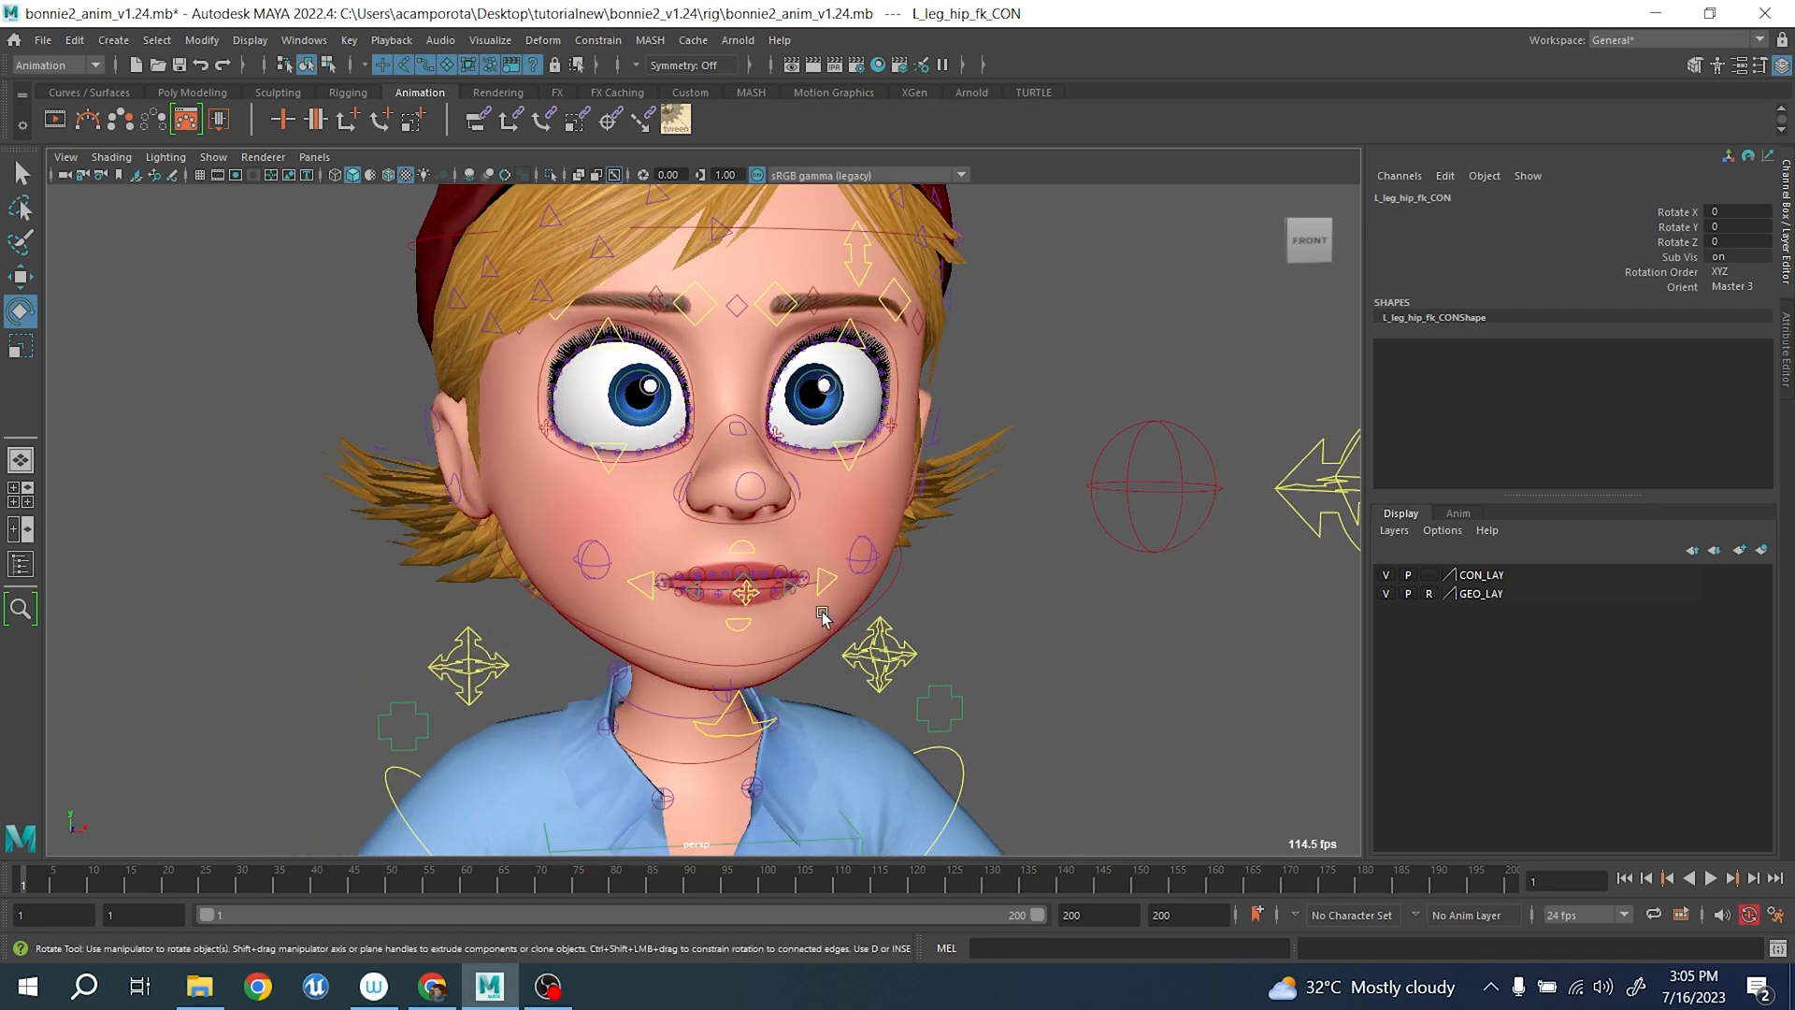
scroll(918, 676, up, 3)
click(829, 329)
drag(831, 328, 790, 487)
key(ctrl+z)
scroll(888, 284, down, 3)
scroll(826, 374, up, 3)
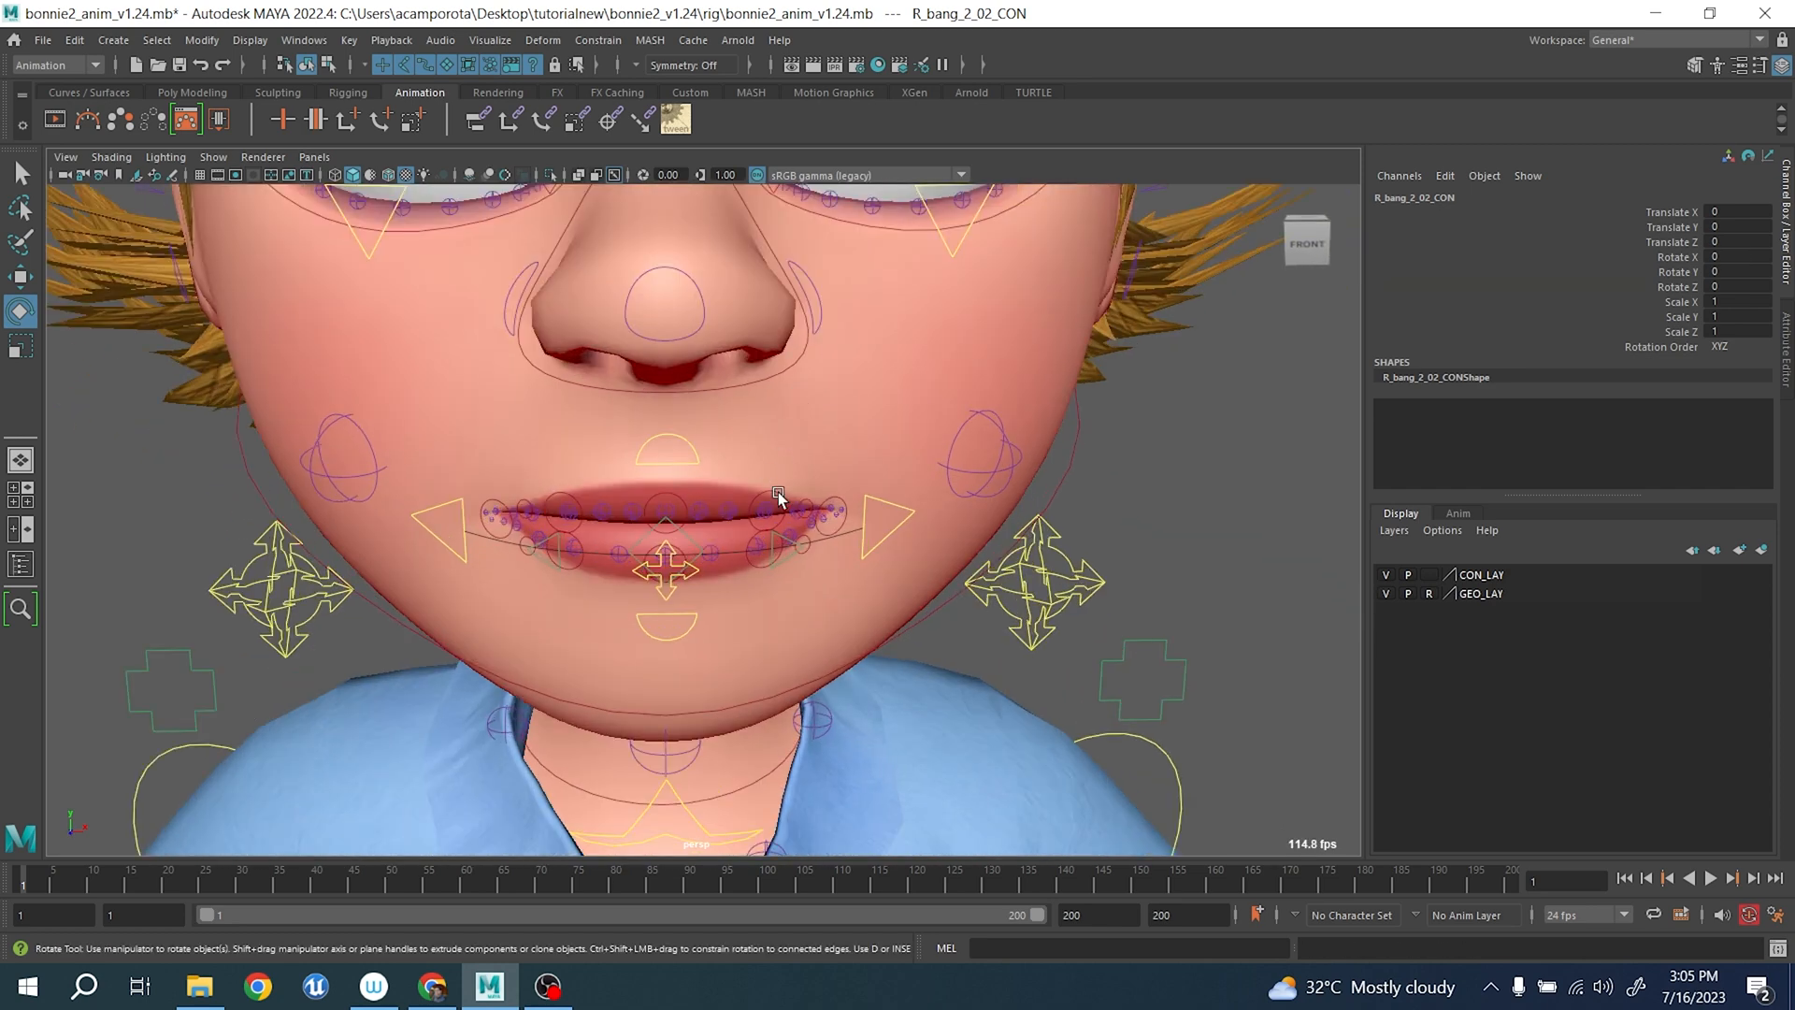
- Try moving the right mouth corner control about 1.93 in X and 1.79 in Y, and undo the move
scroll(777, 492, down, 3)
alt+drag(721, 520, 736, 488)
scroll(735, 486, up, 3)
alt+middle_drag(734, 460, 673, 601)
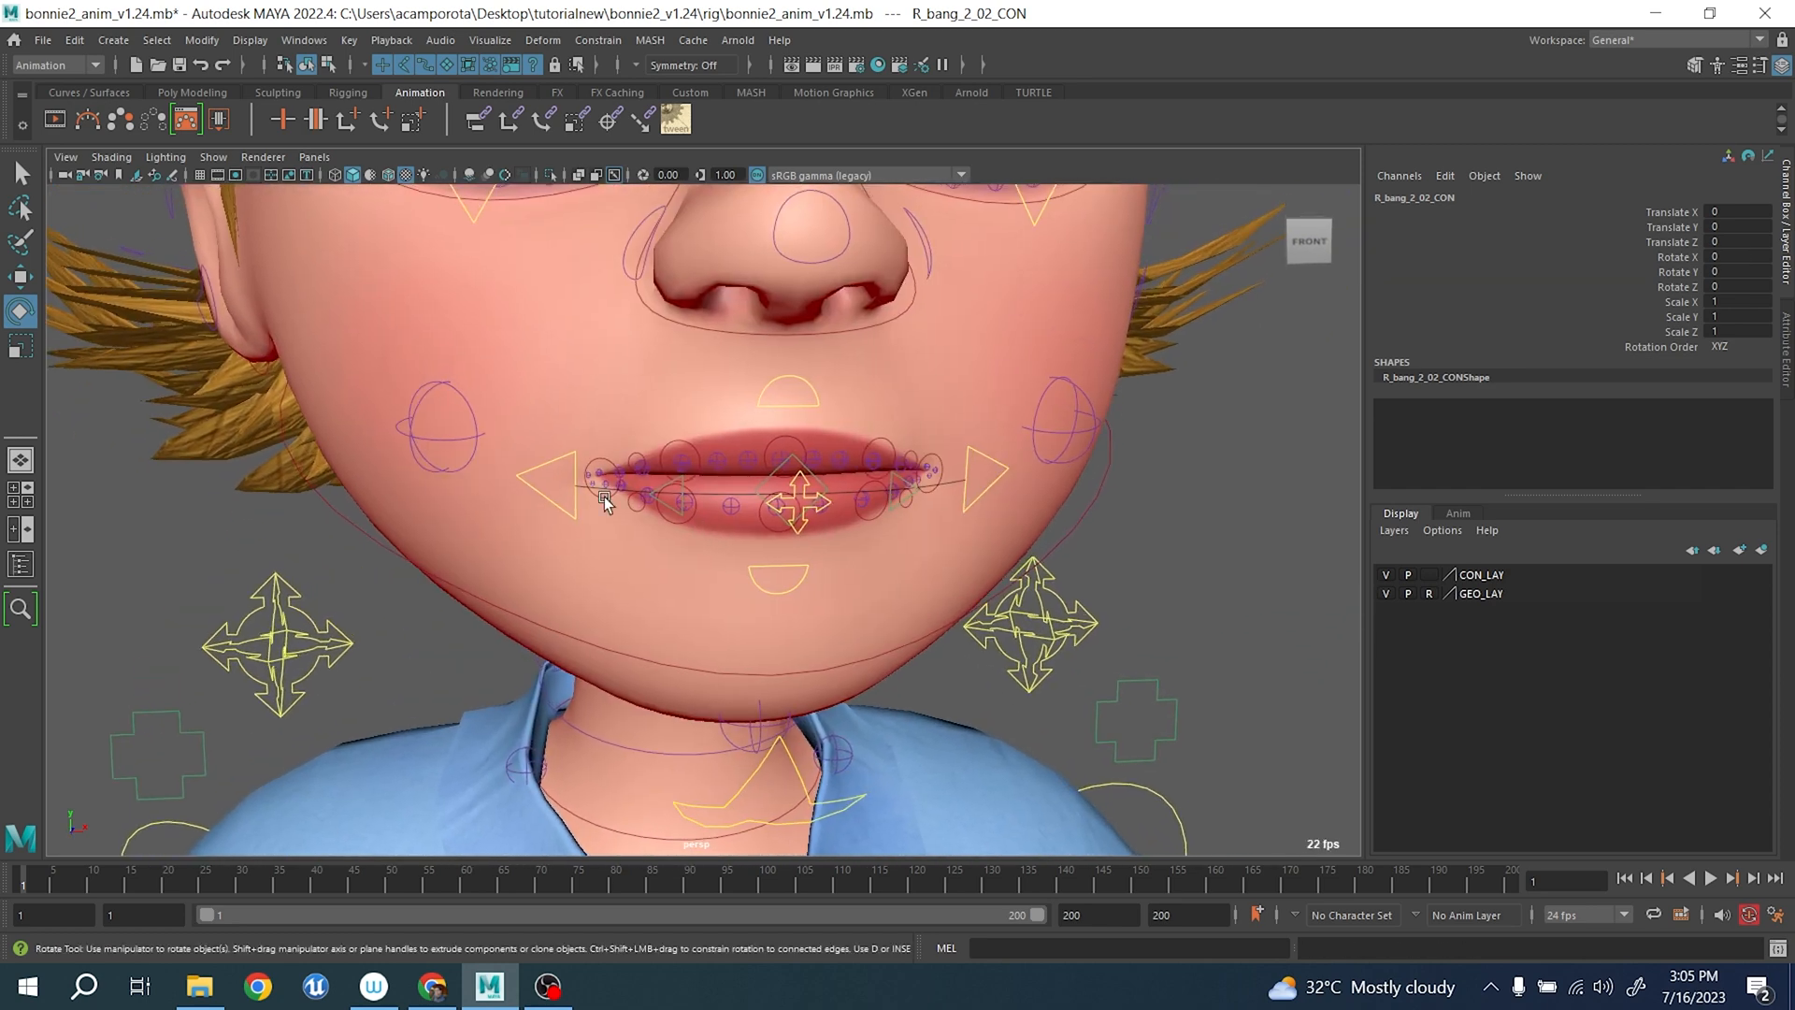
click(559, 457)
key(w)
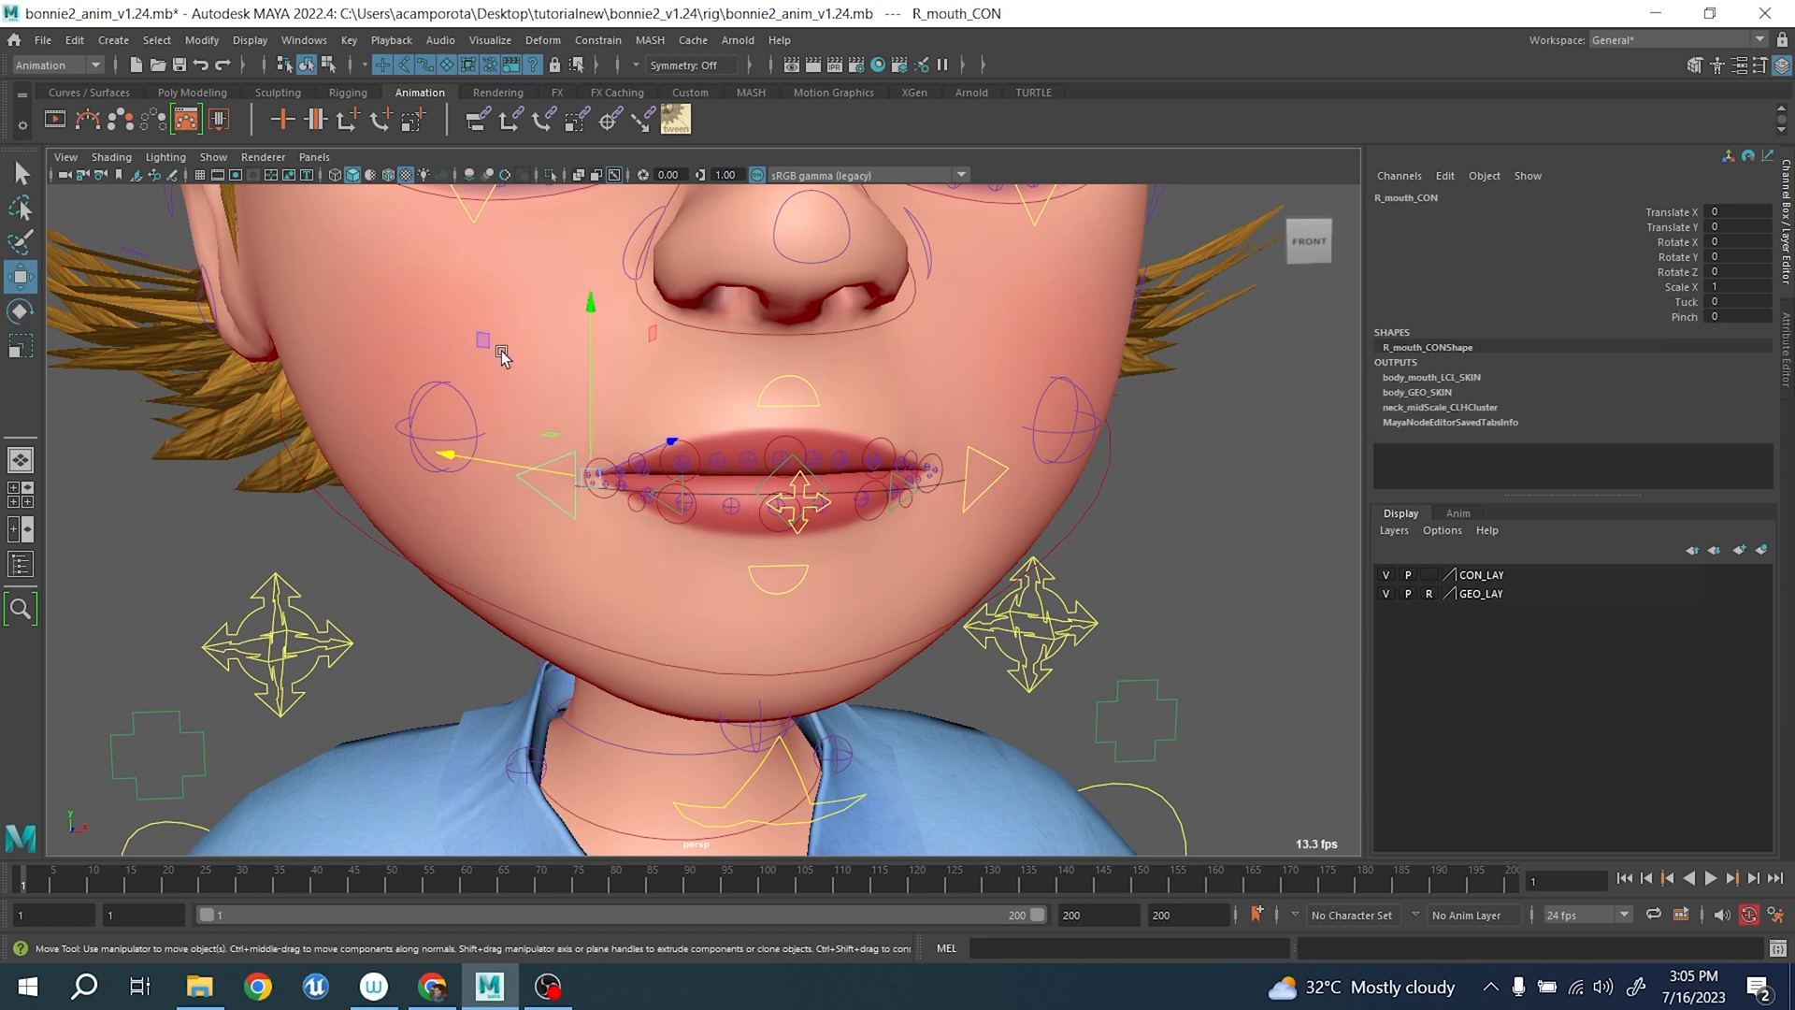
drag(490, 340, 444, 337)
key(ctrl+z)
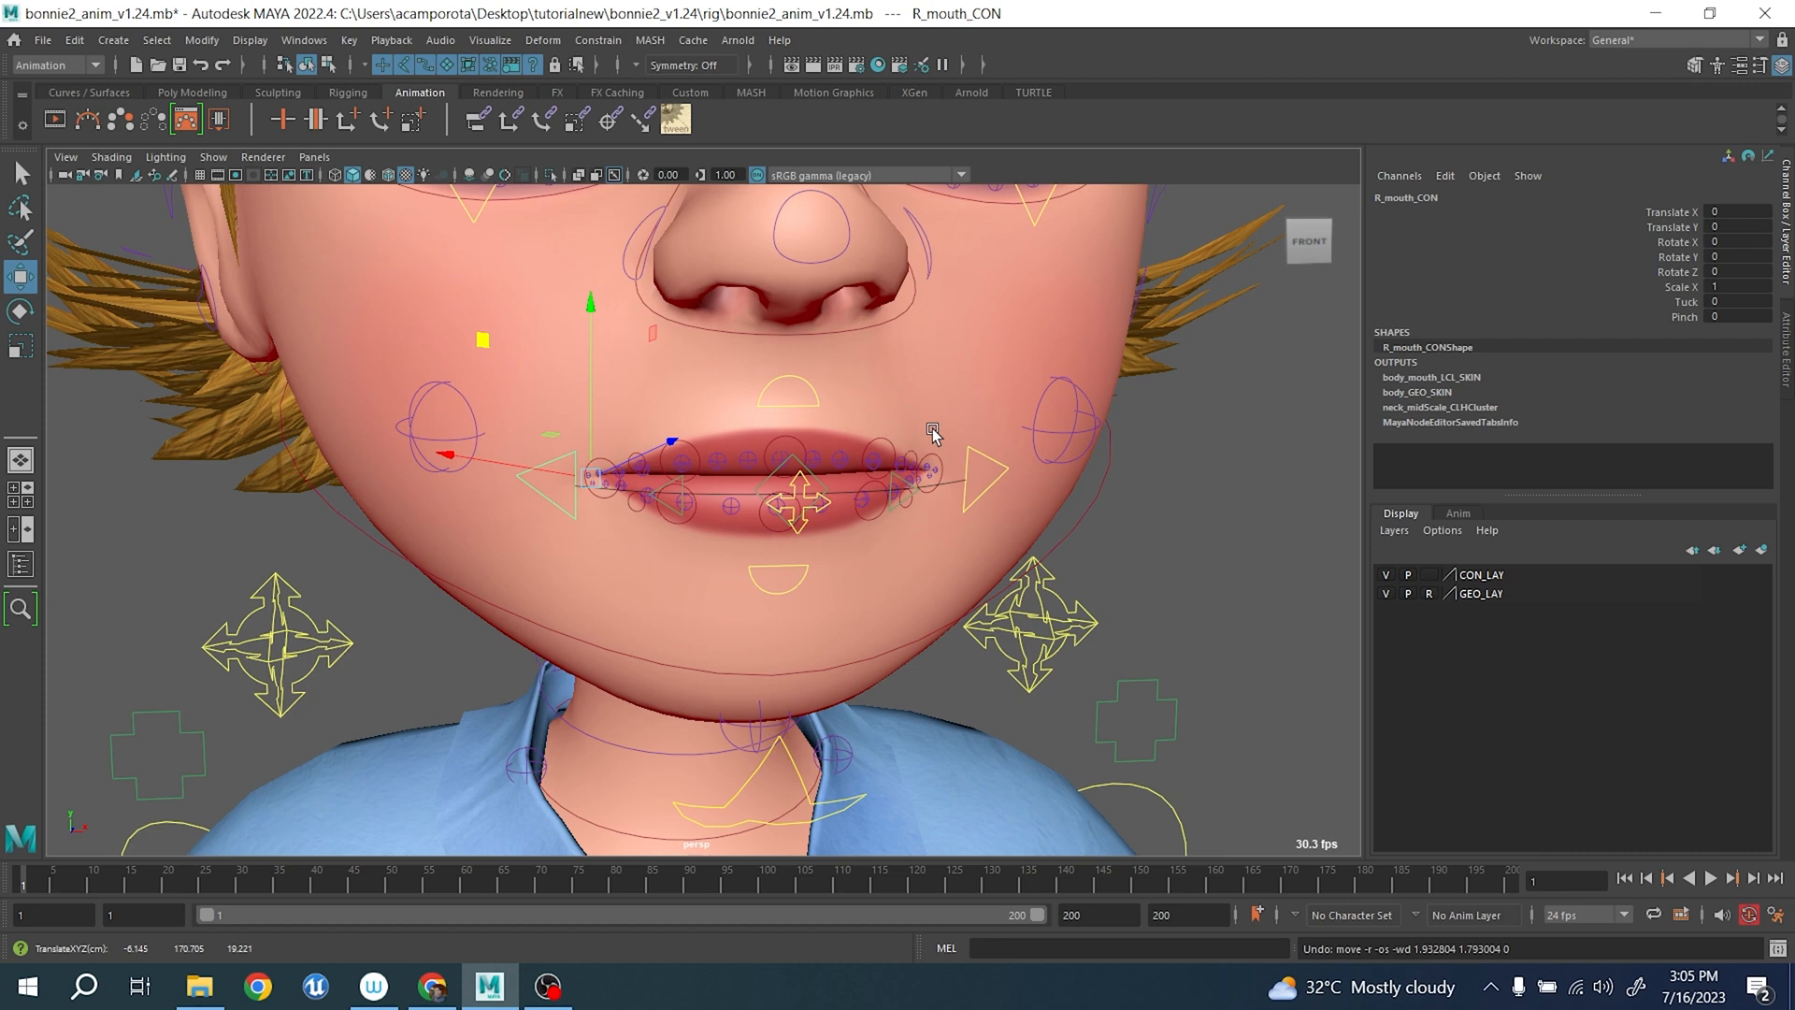
- Try moving the left mouth corner control, and undo the move
click(997, 468)
alt+drag(997, 468, 935, 458)
drag(622, 321, 641, 278)
key(ctrl+z)
- Try moving the left and middle upper-lip controls, undoing each move
click(422, 432)
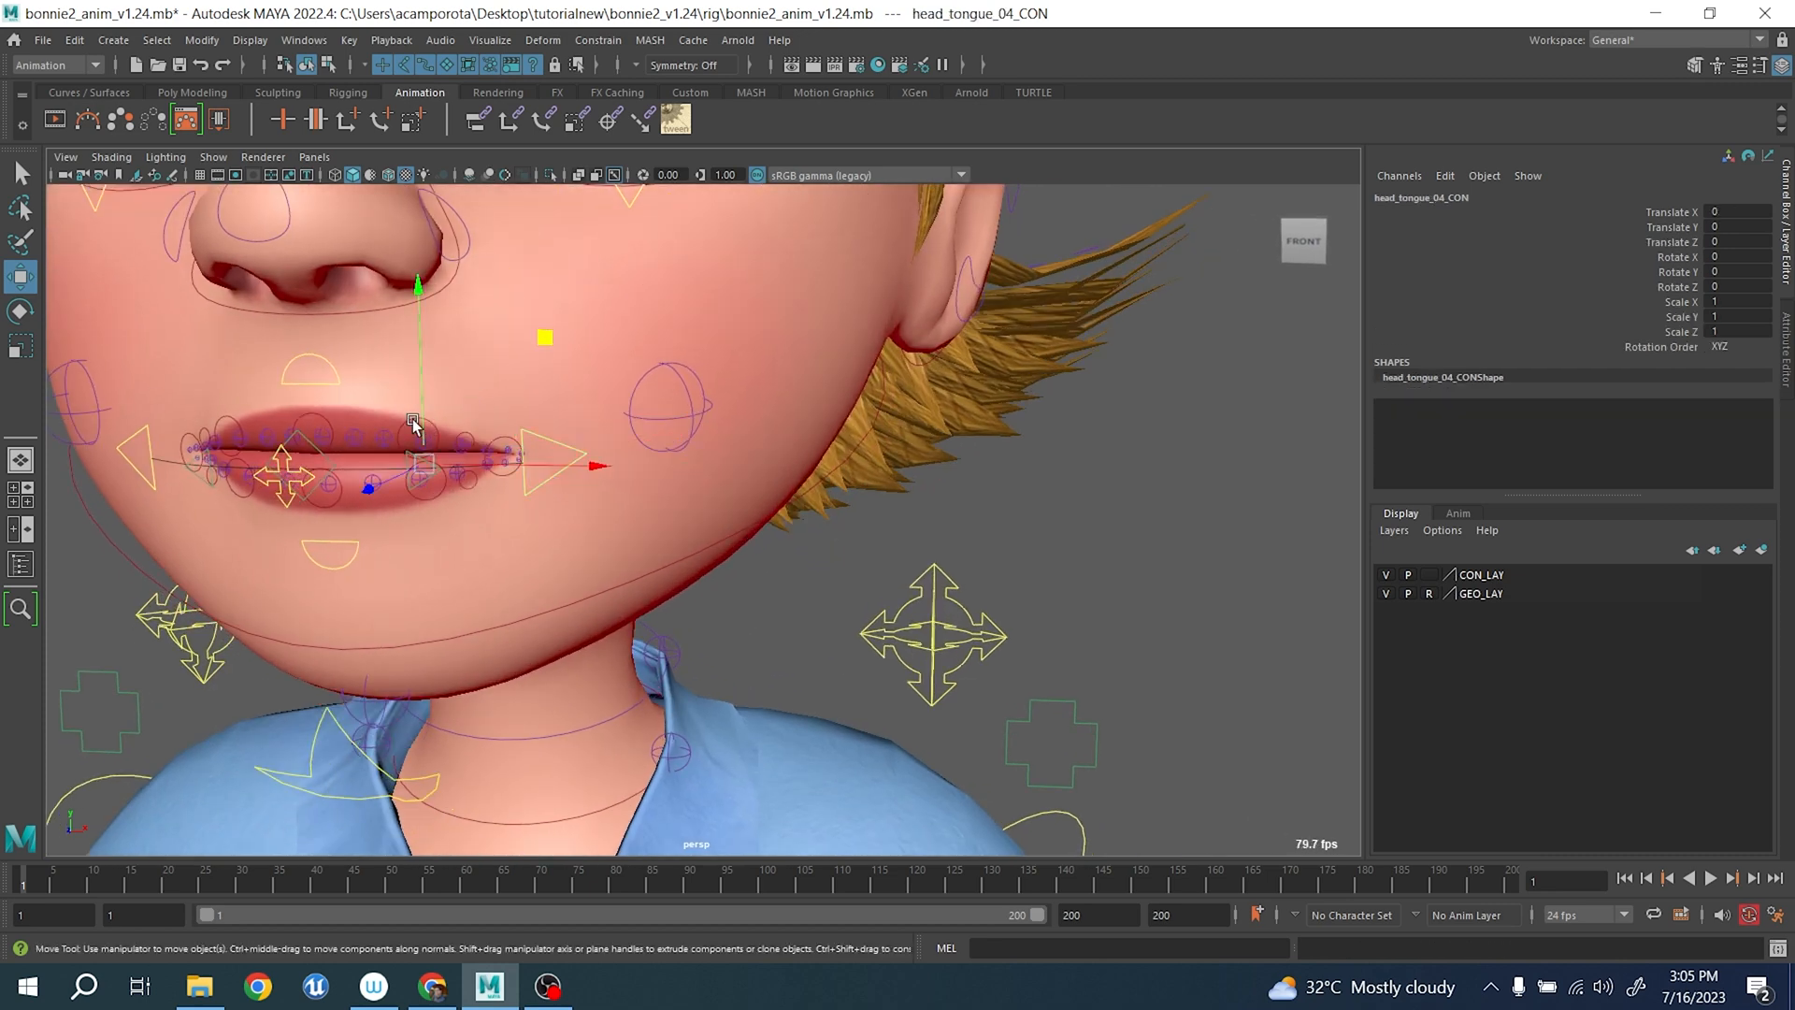
drag(554, 327, 521, 226)
key(ctrl+z)
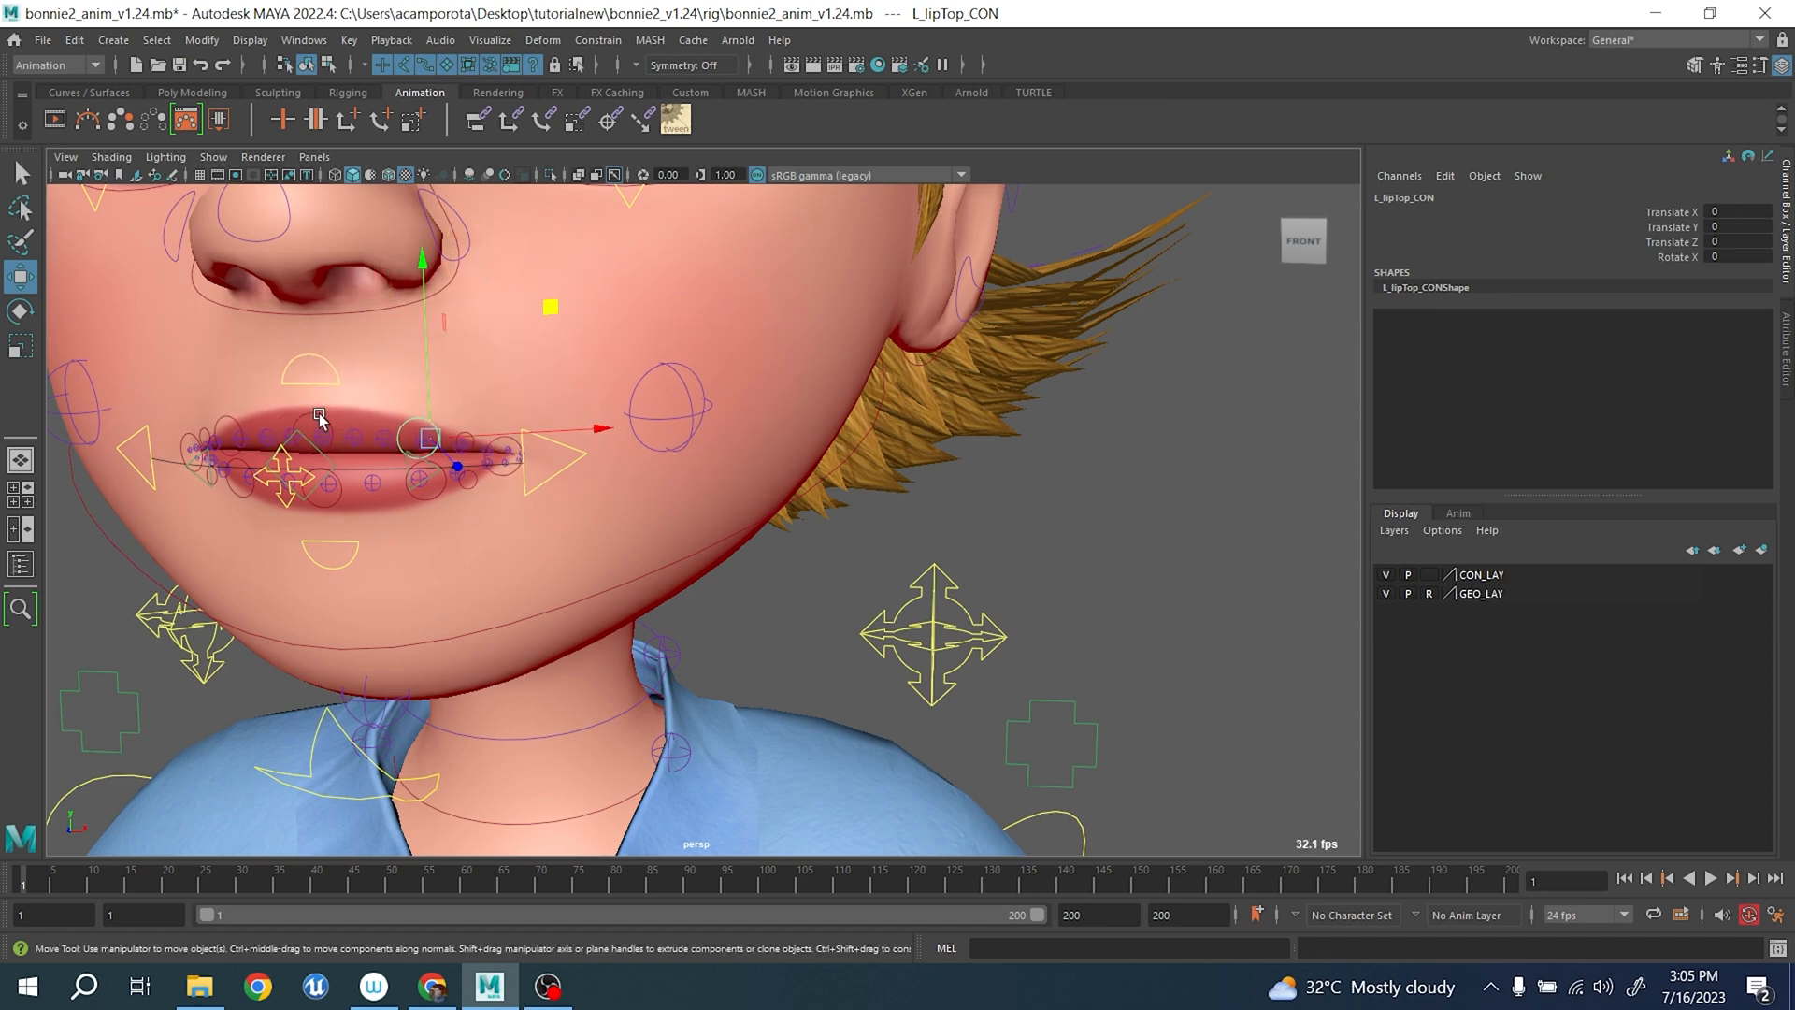
click(317, 429)
alt+drag(316, 429, 385, 396)
middle_drag(716, 250, 641, 282)
key(ctrl+z)
- Try moving the second right upper-lip tweak control about -0.28 in X, 1.32 in Y and -0.14 in Z, and undo it
click(500, 381)
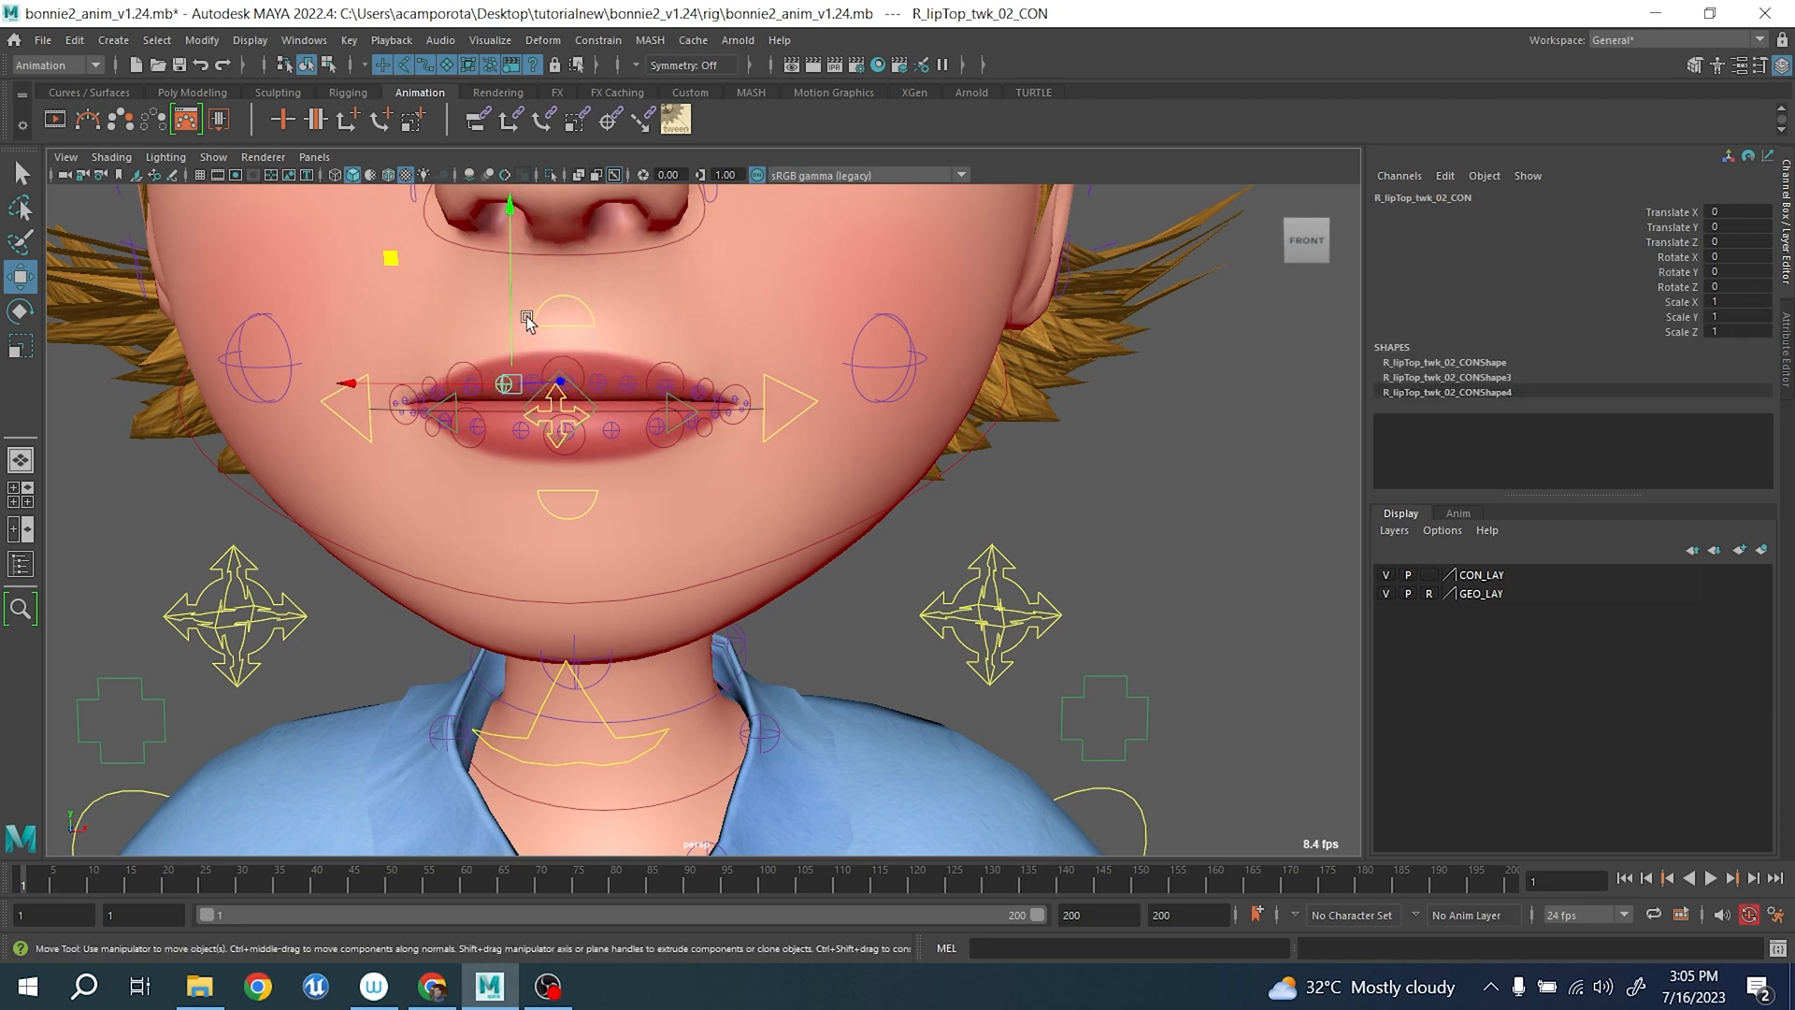
middle_drag(503, 386, 501, 380)
key(ctrl+z)
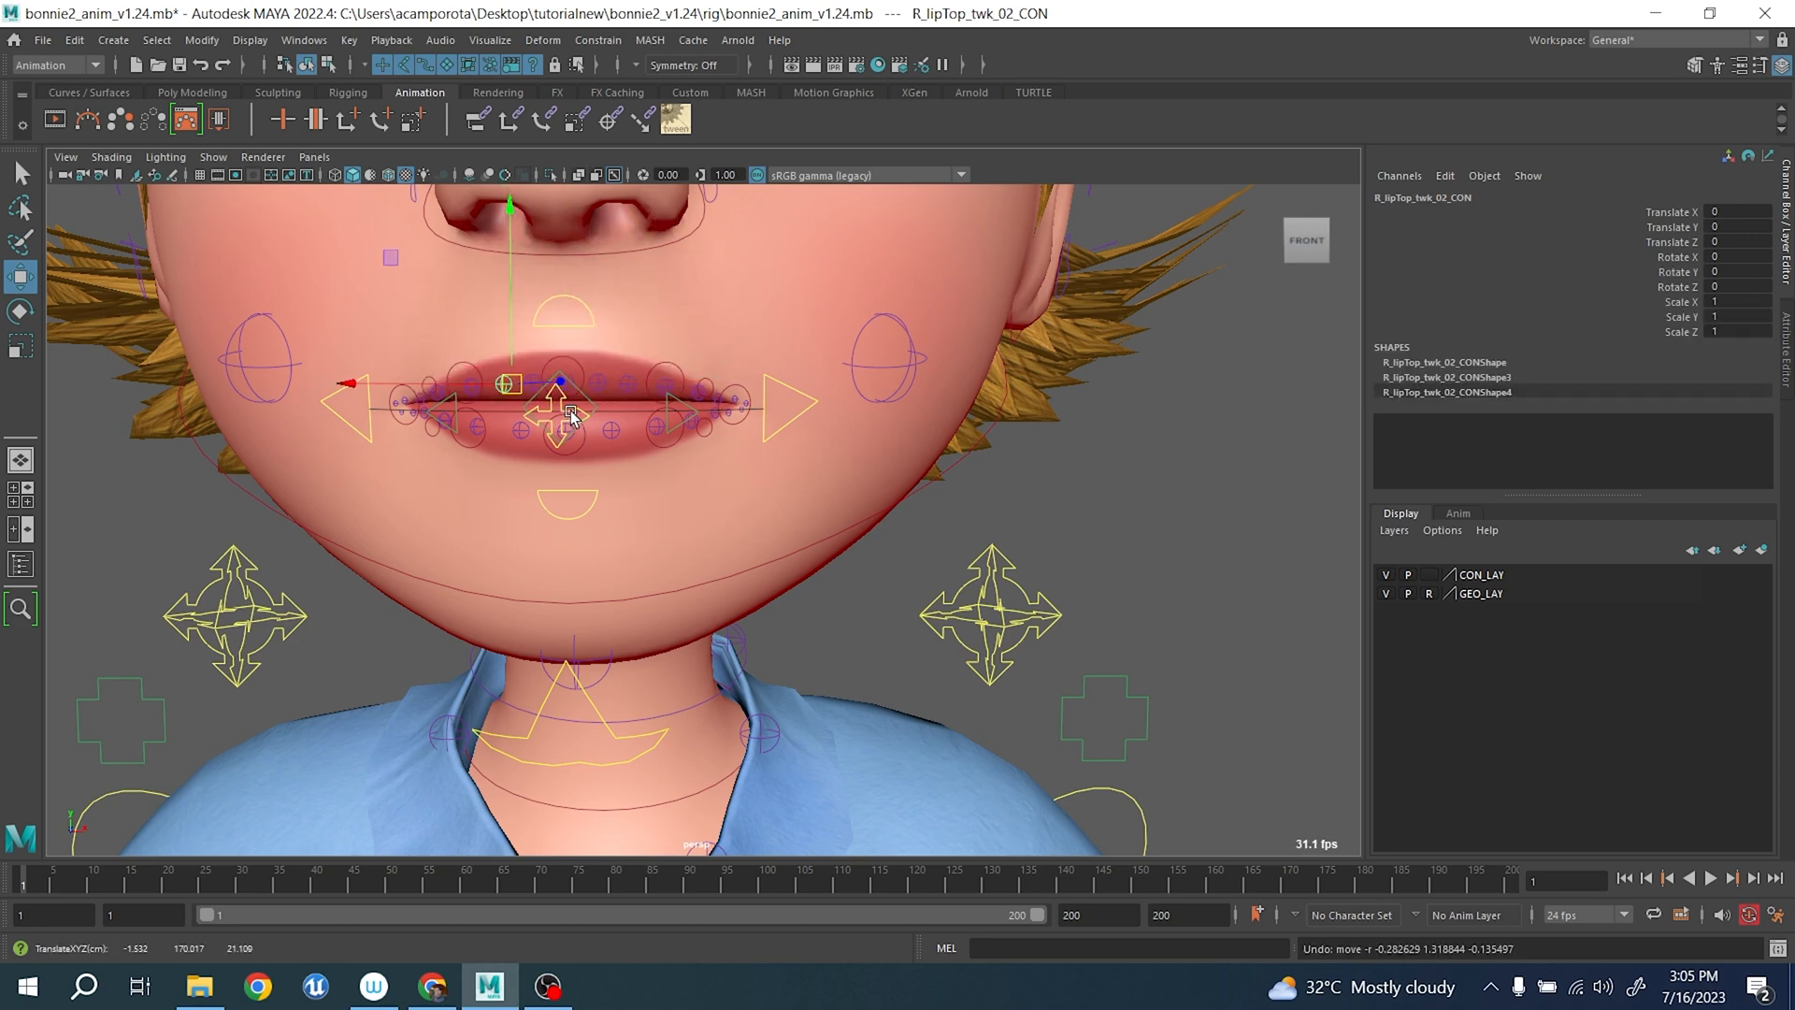
- Try moving the main mouth control about -1.51 in X, then about -1.52 in X and 0.52 in Y, undoing each move
click(569, 414)
scroll(624, 385, down, 3)
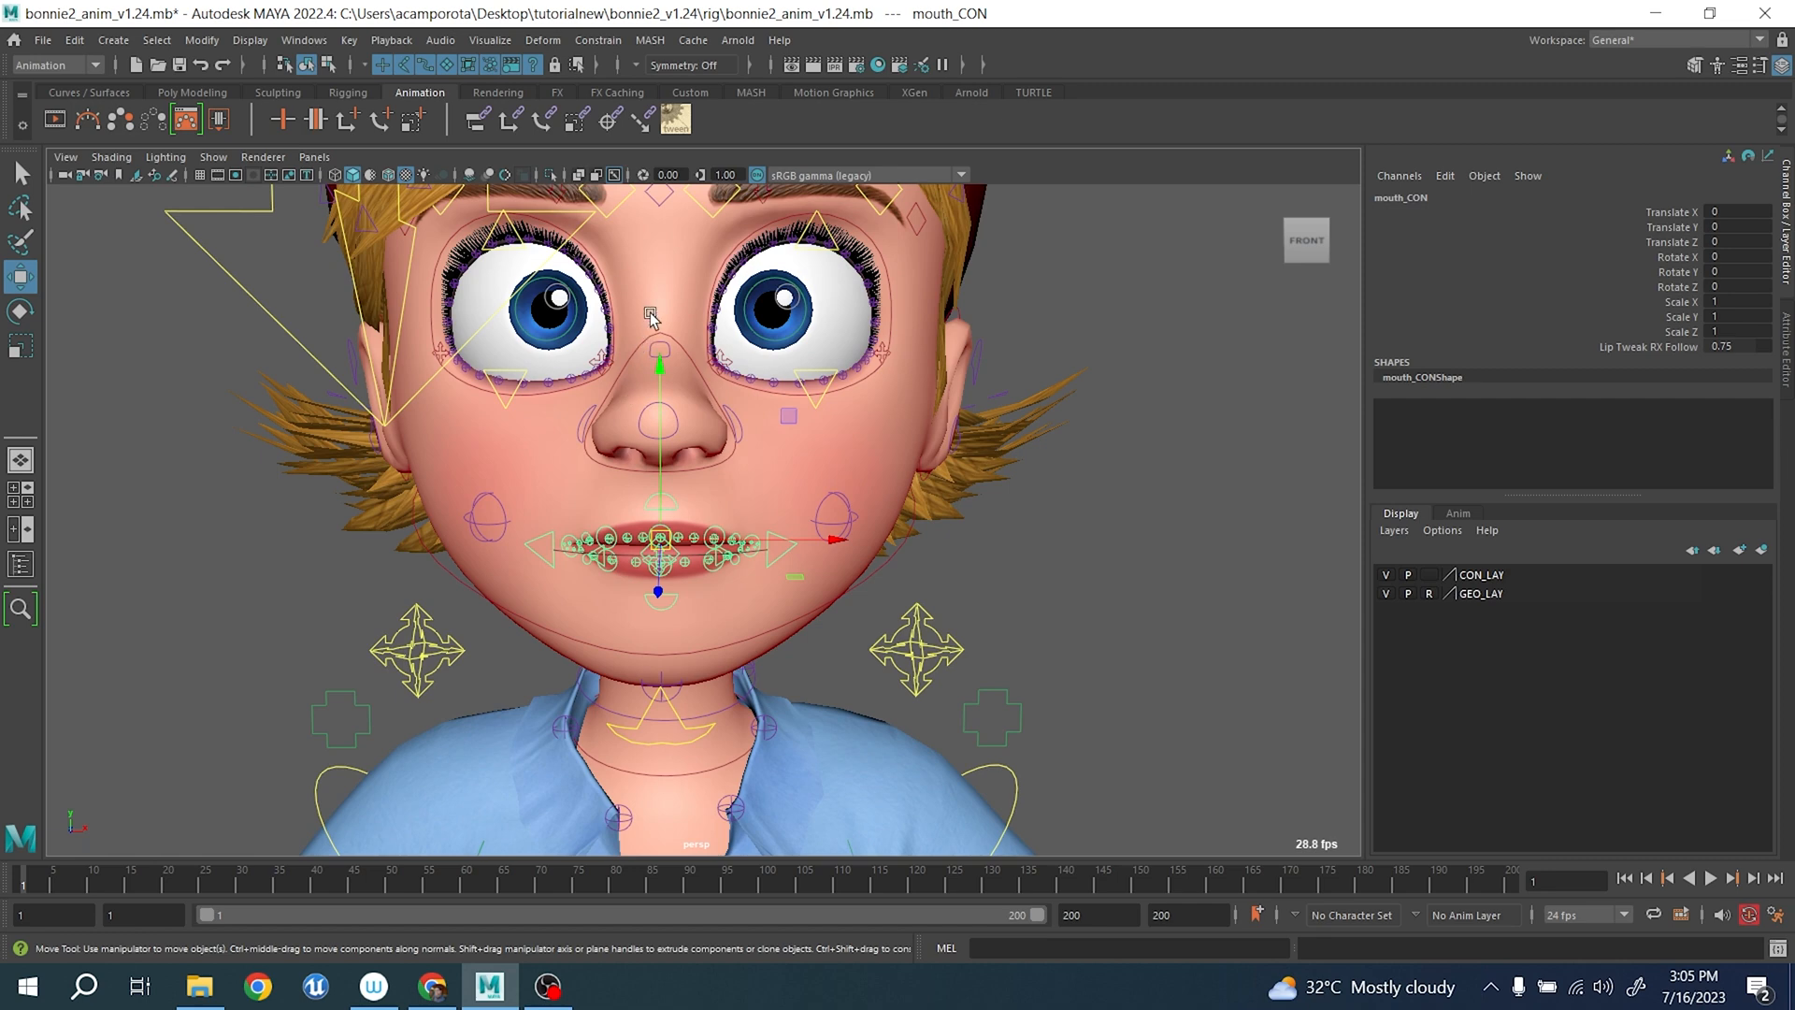
alt+middle_drag(651, 317, 567, 504)
scroll(725, 587, up, 5)
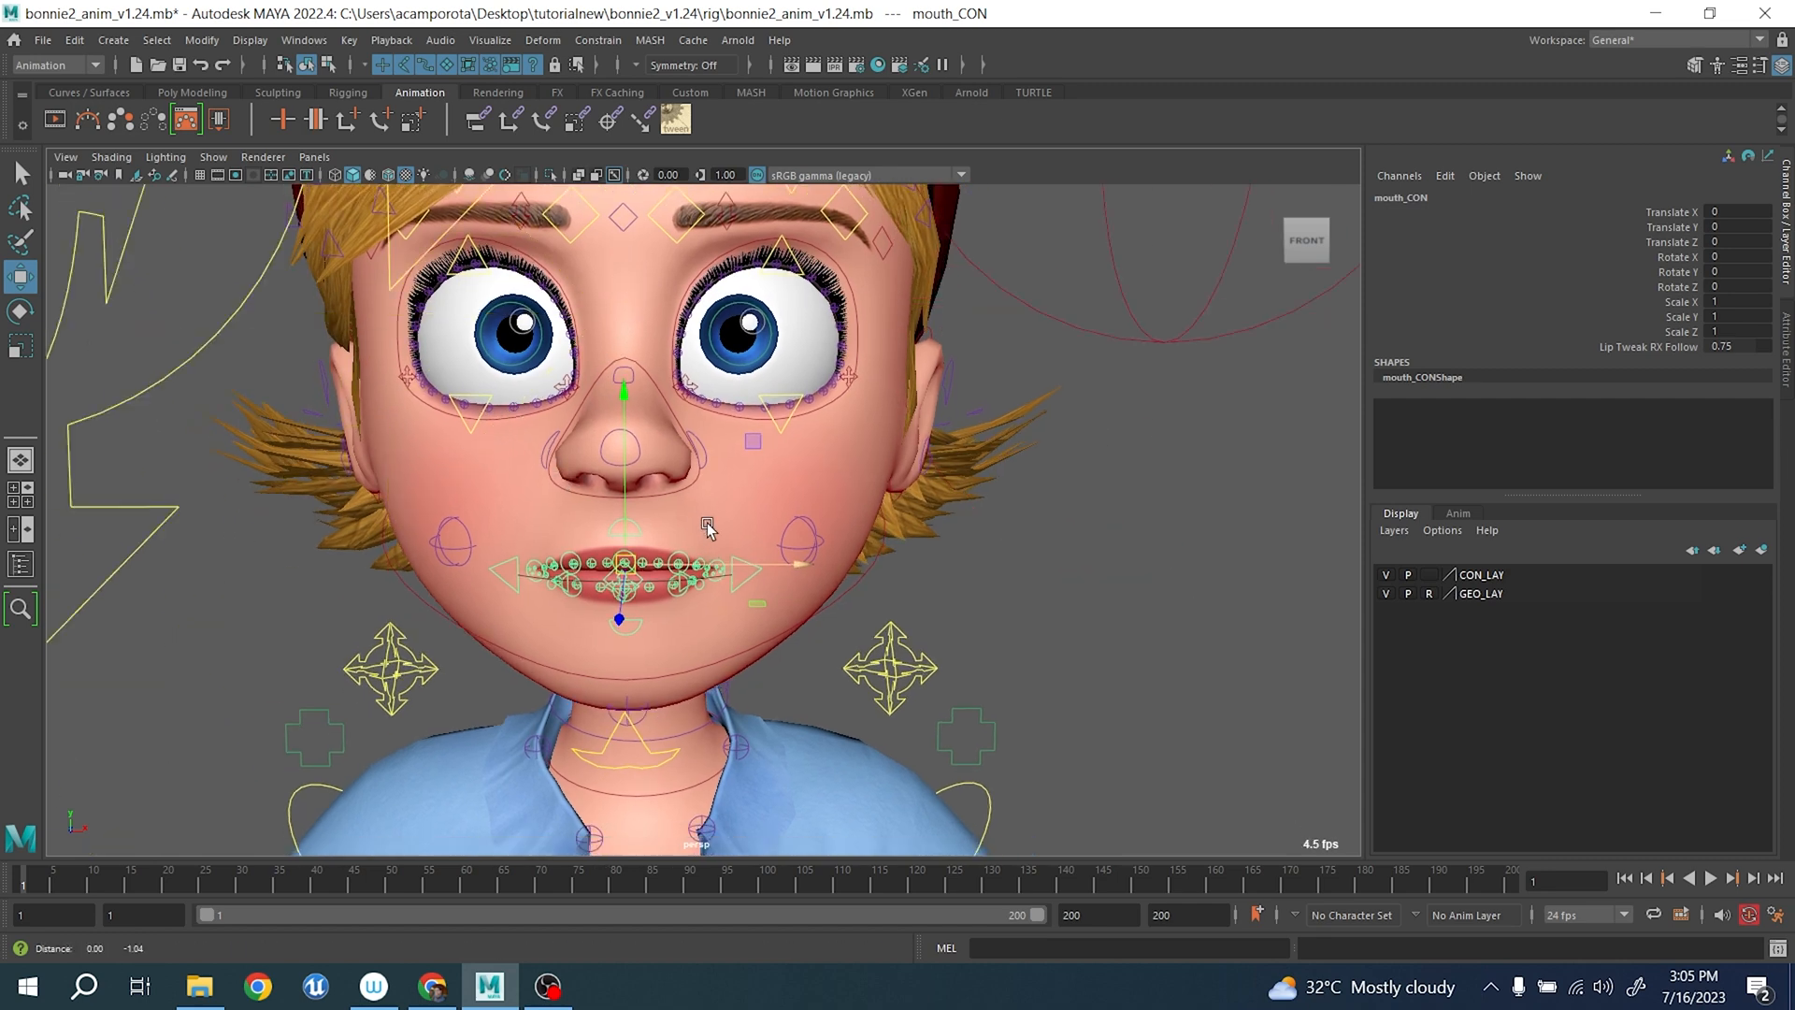
drag(724, 438, 661, 435)
key(ctrl+z)
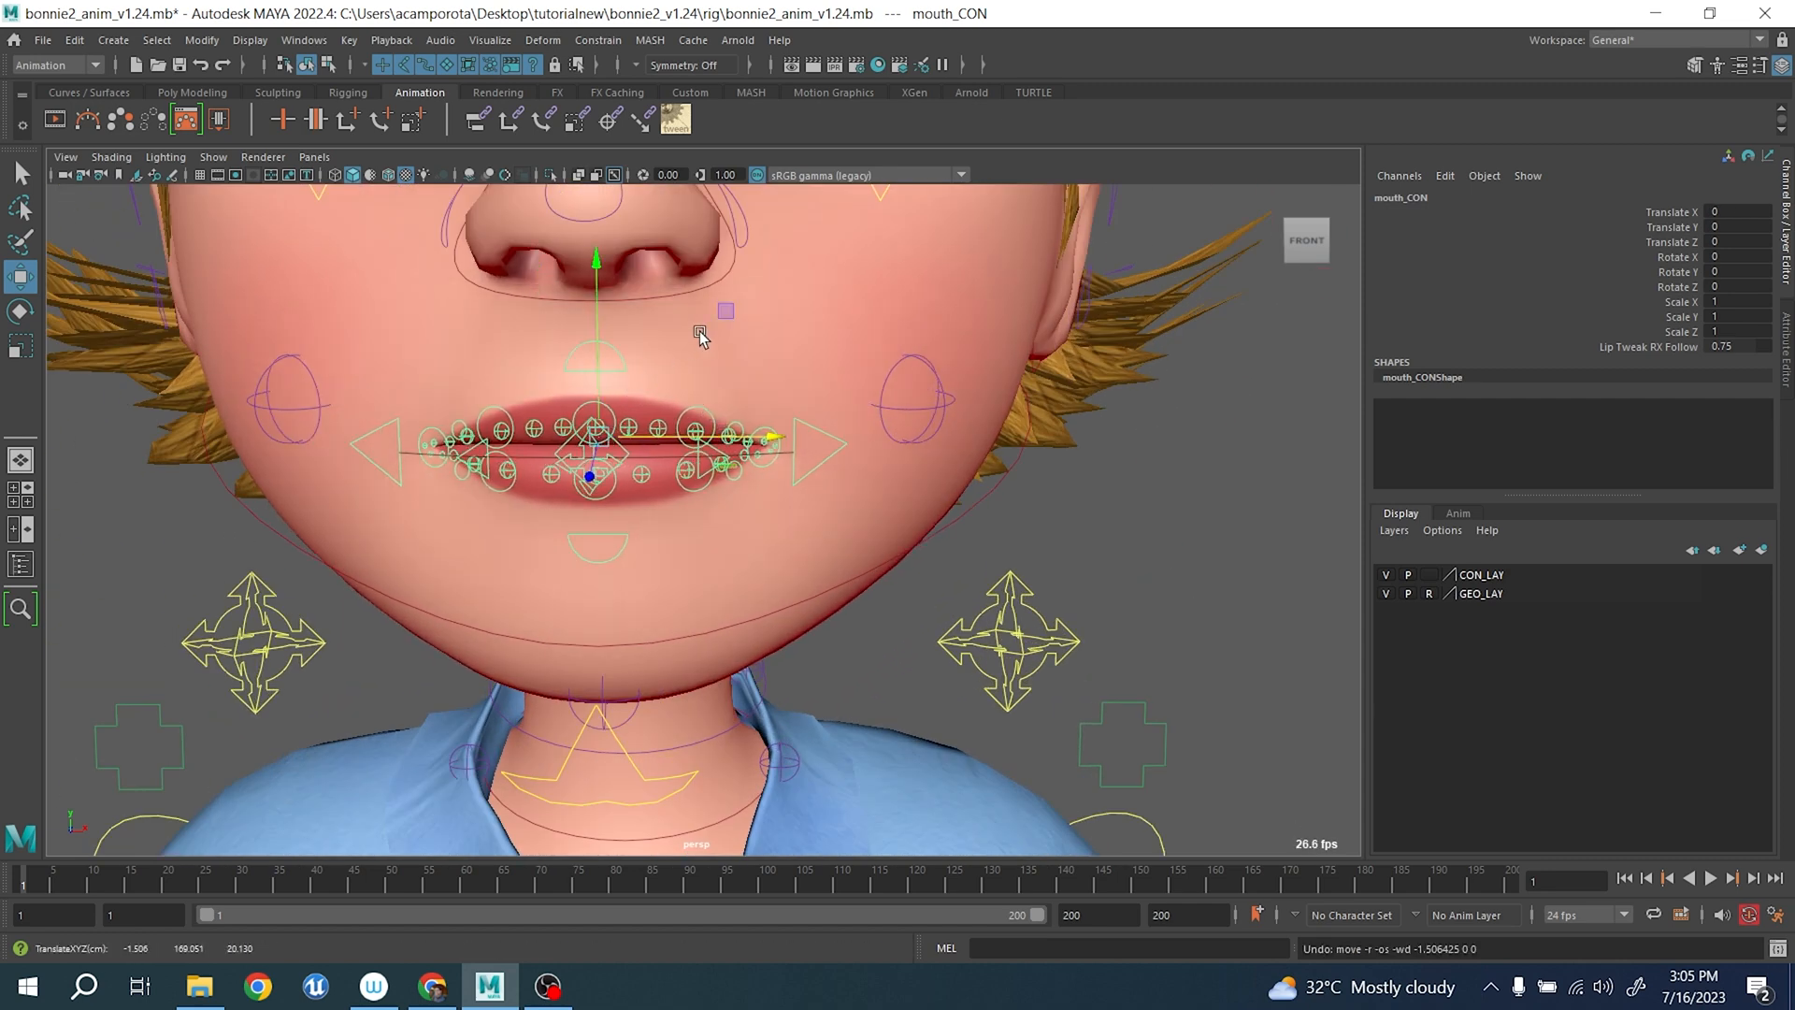
drag(724, 310, 662, 290)
scroll(857, 496, down, 5)
key(ctrl+z)
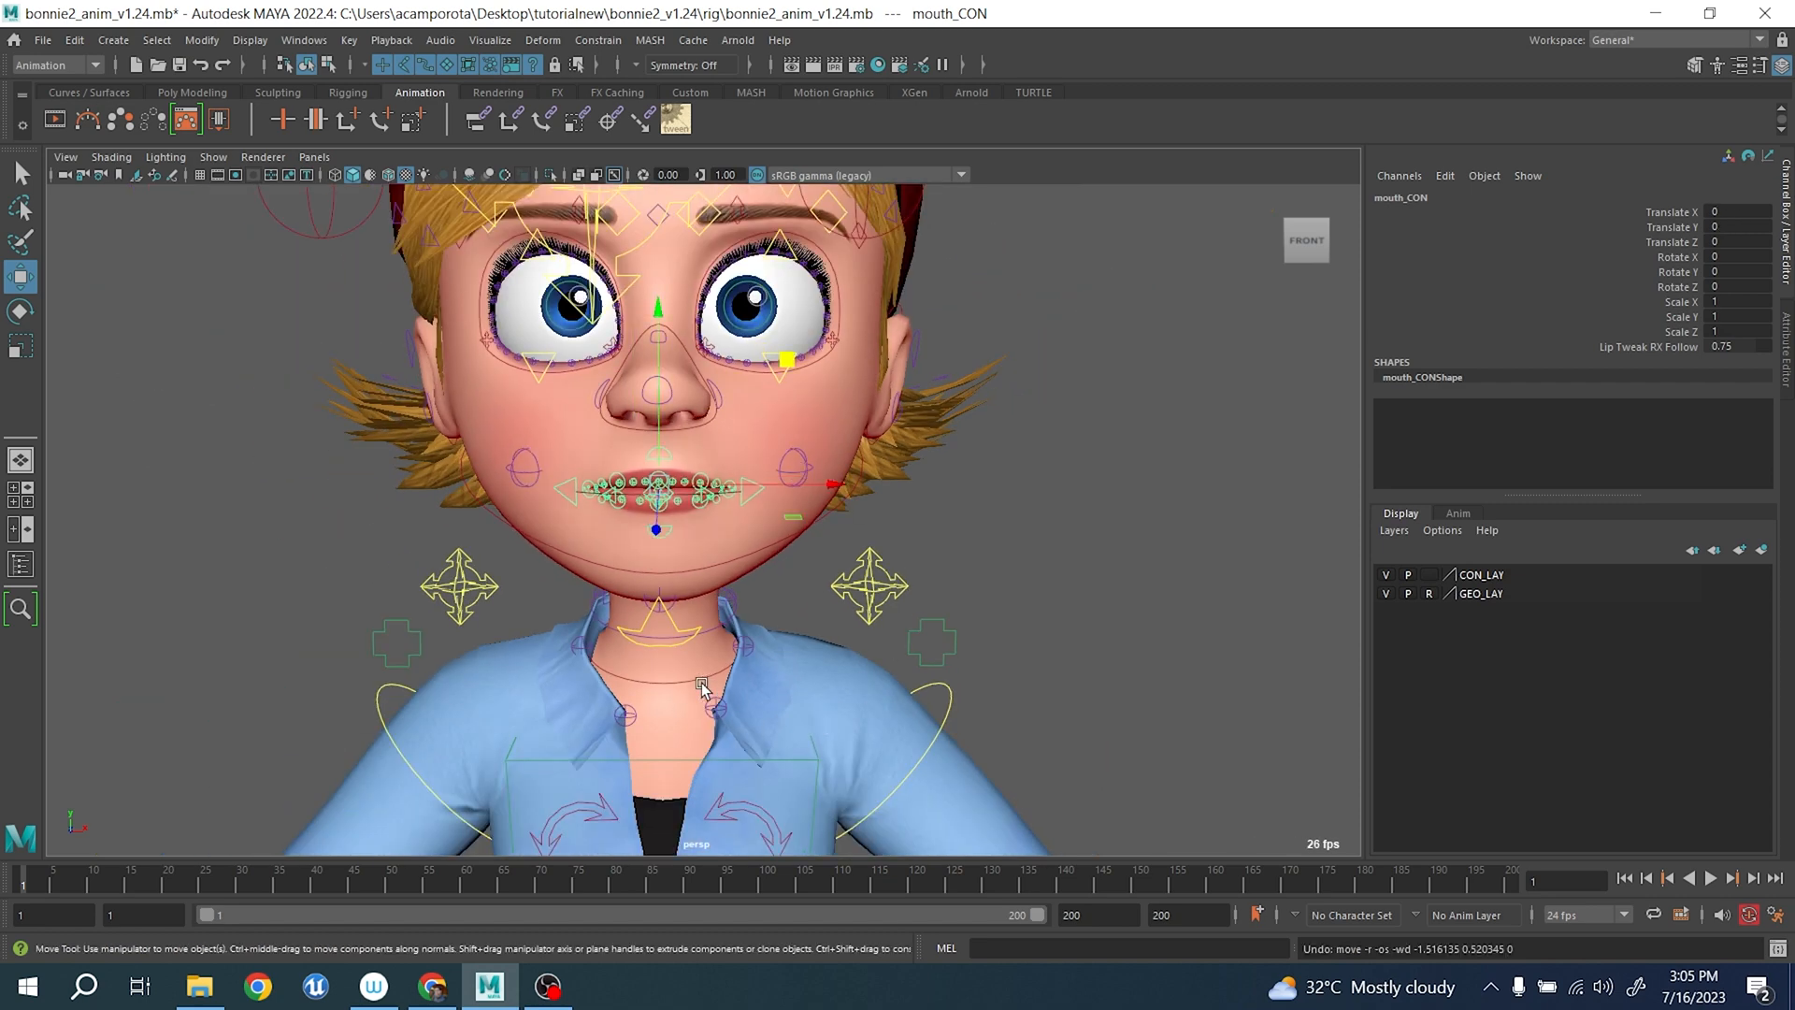
- Try rotating the jaw control about -2.5 degrees in X, and undo the rotation
alt+middle_drag(701, 682, 628, 645)
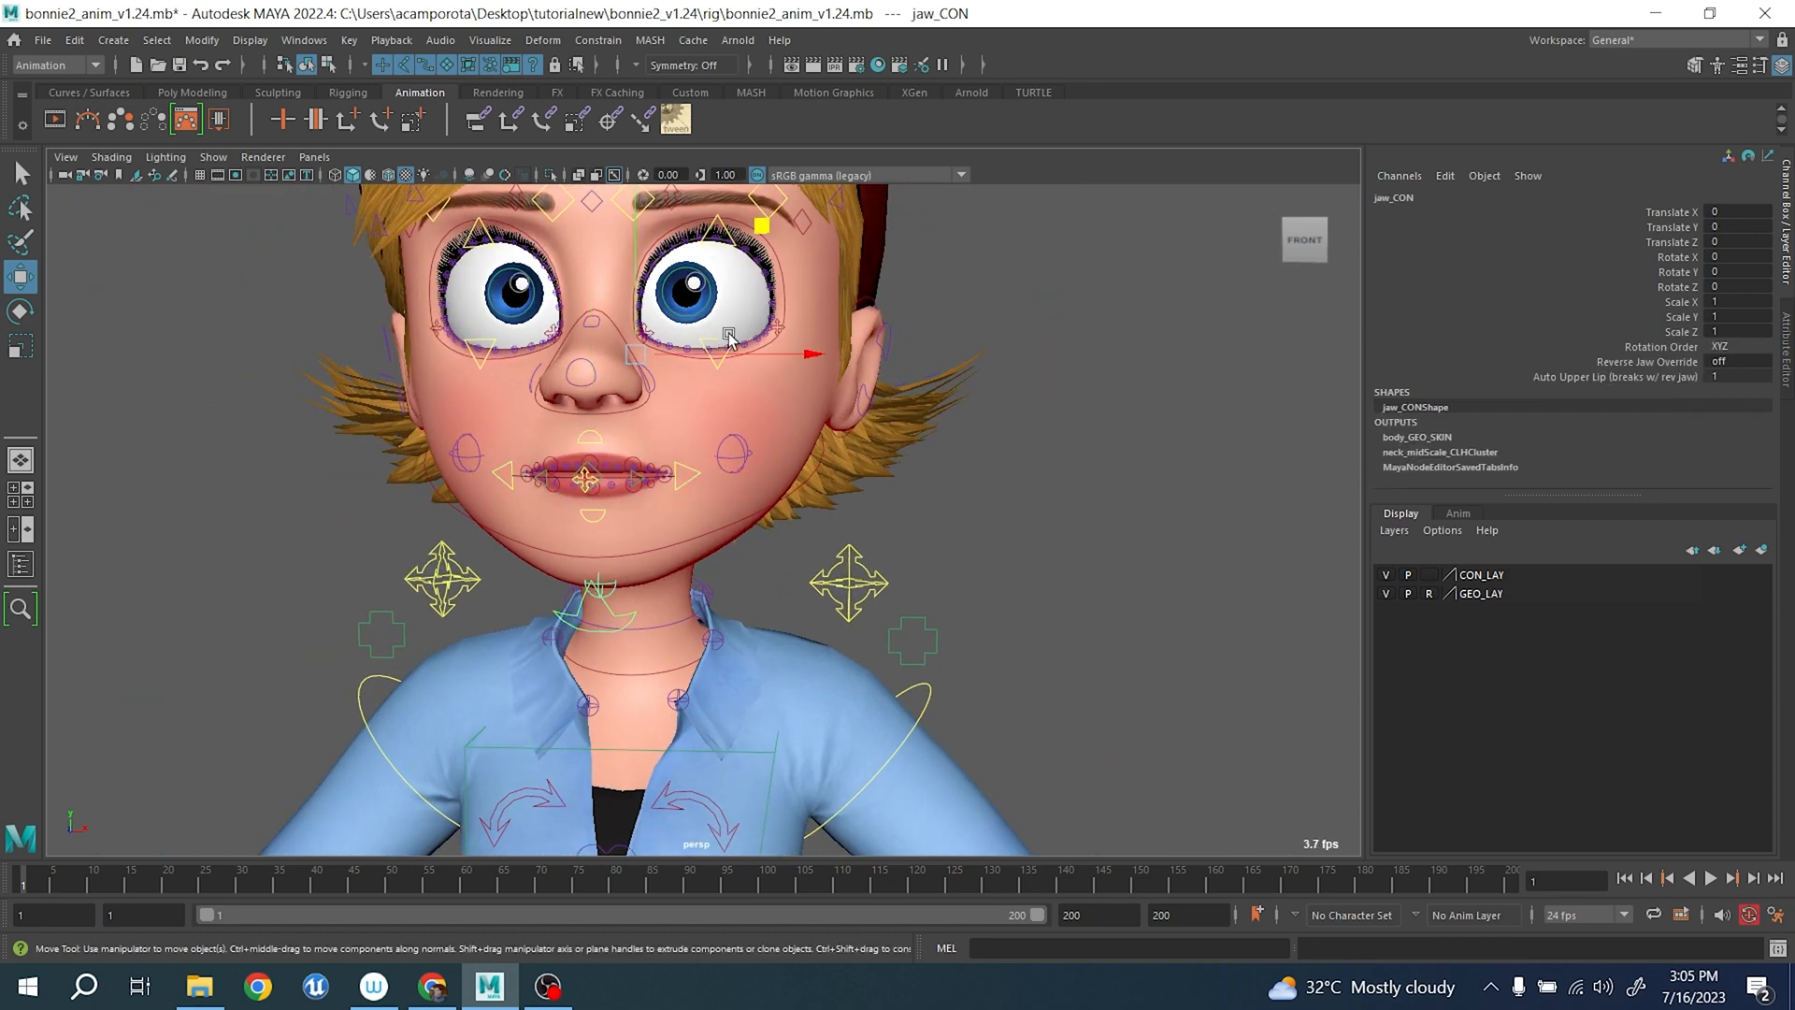
key(e)
click(613, 426)
drag(614, 426, 618, 496)
key(ctrl+z)
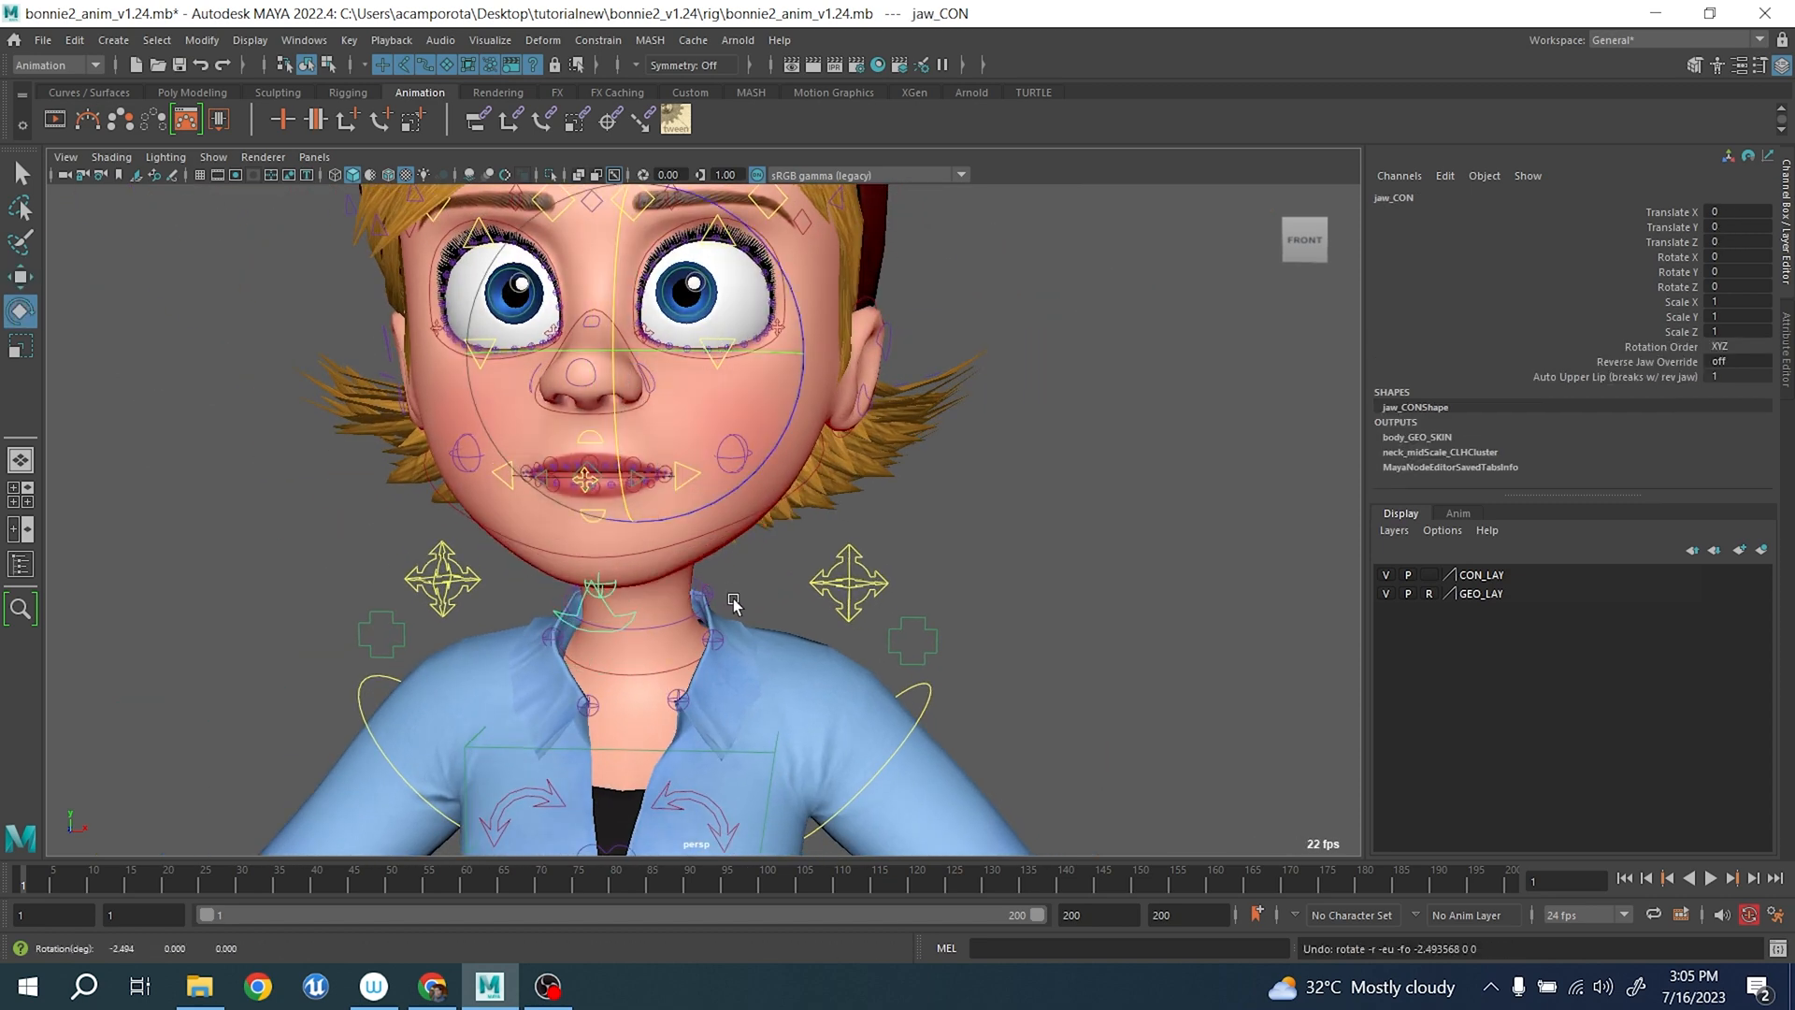
- Try rotating the lower head control about 9.8 degrees in X and moving it, undoing each change
alt+drag(733, 601, 686, 561)
scroll(686, 561, up, 4)
click(485, 506)
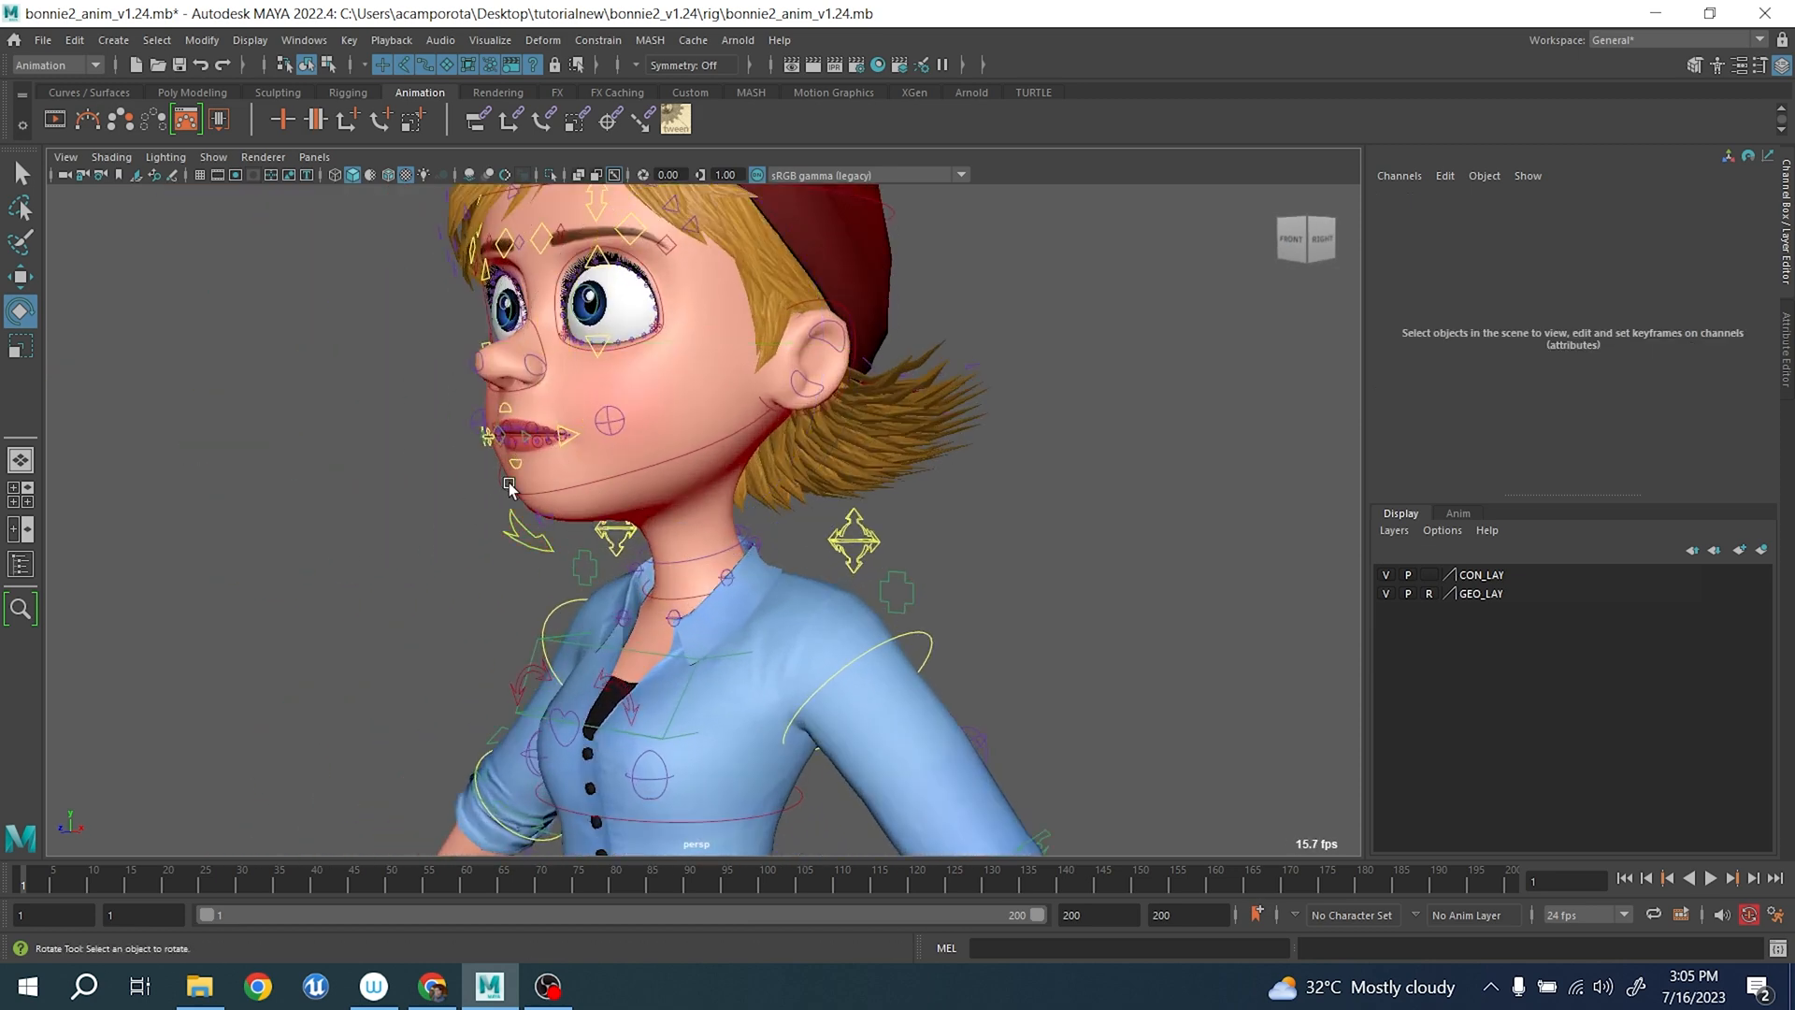
click(509, 484)
alt+drag(508, 484, 694, 472)
key(ctrl+z)
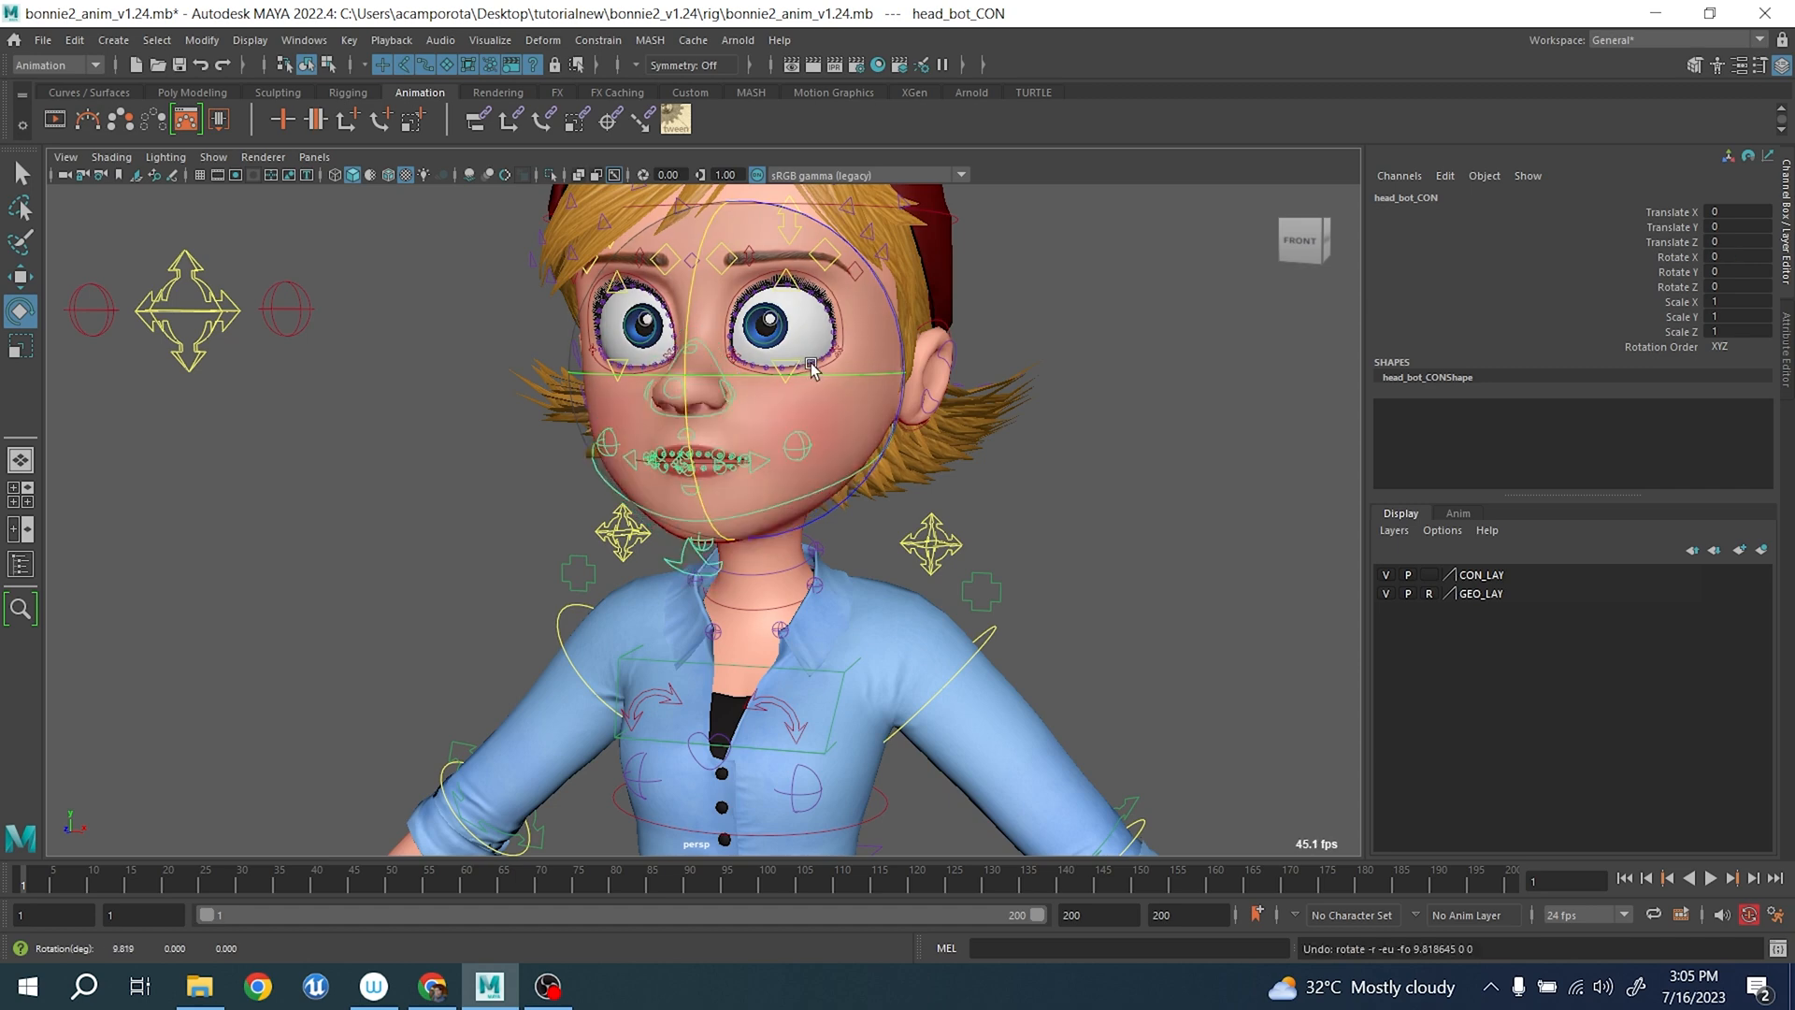
key(w)
drag(861, 241, 795, 285)
key(ctrl+z)
- Try rotating the upper head control, and undo the rotation
alt+middle_drag(844, 289, 857, 466)
click(968, 435)
key(e)
drag(740, 455, 883, 458)
key(ctrl+z)
alt+right_drag(883, 458, 968, 444)
- Try moving the left brow peak control about 1.19 in Y, and undo the move
key(q)
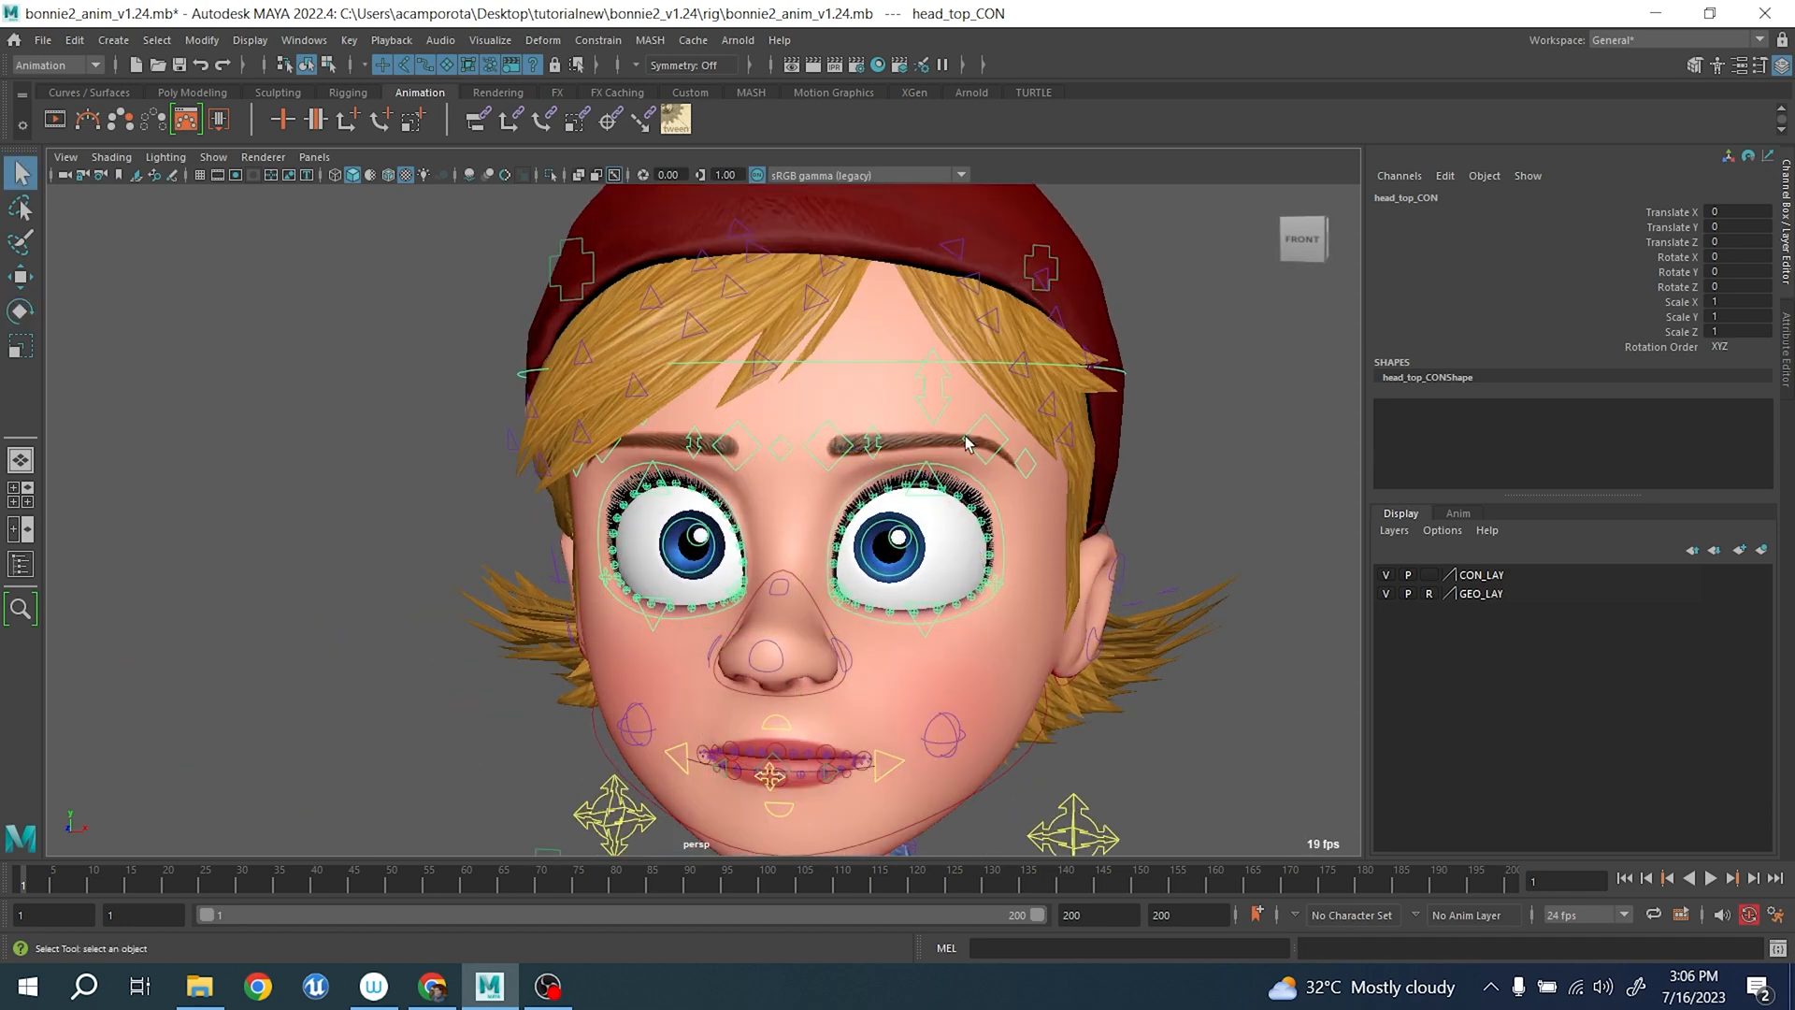
click(968, 444)
key(w)
drag(993, 367, 993, 409)
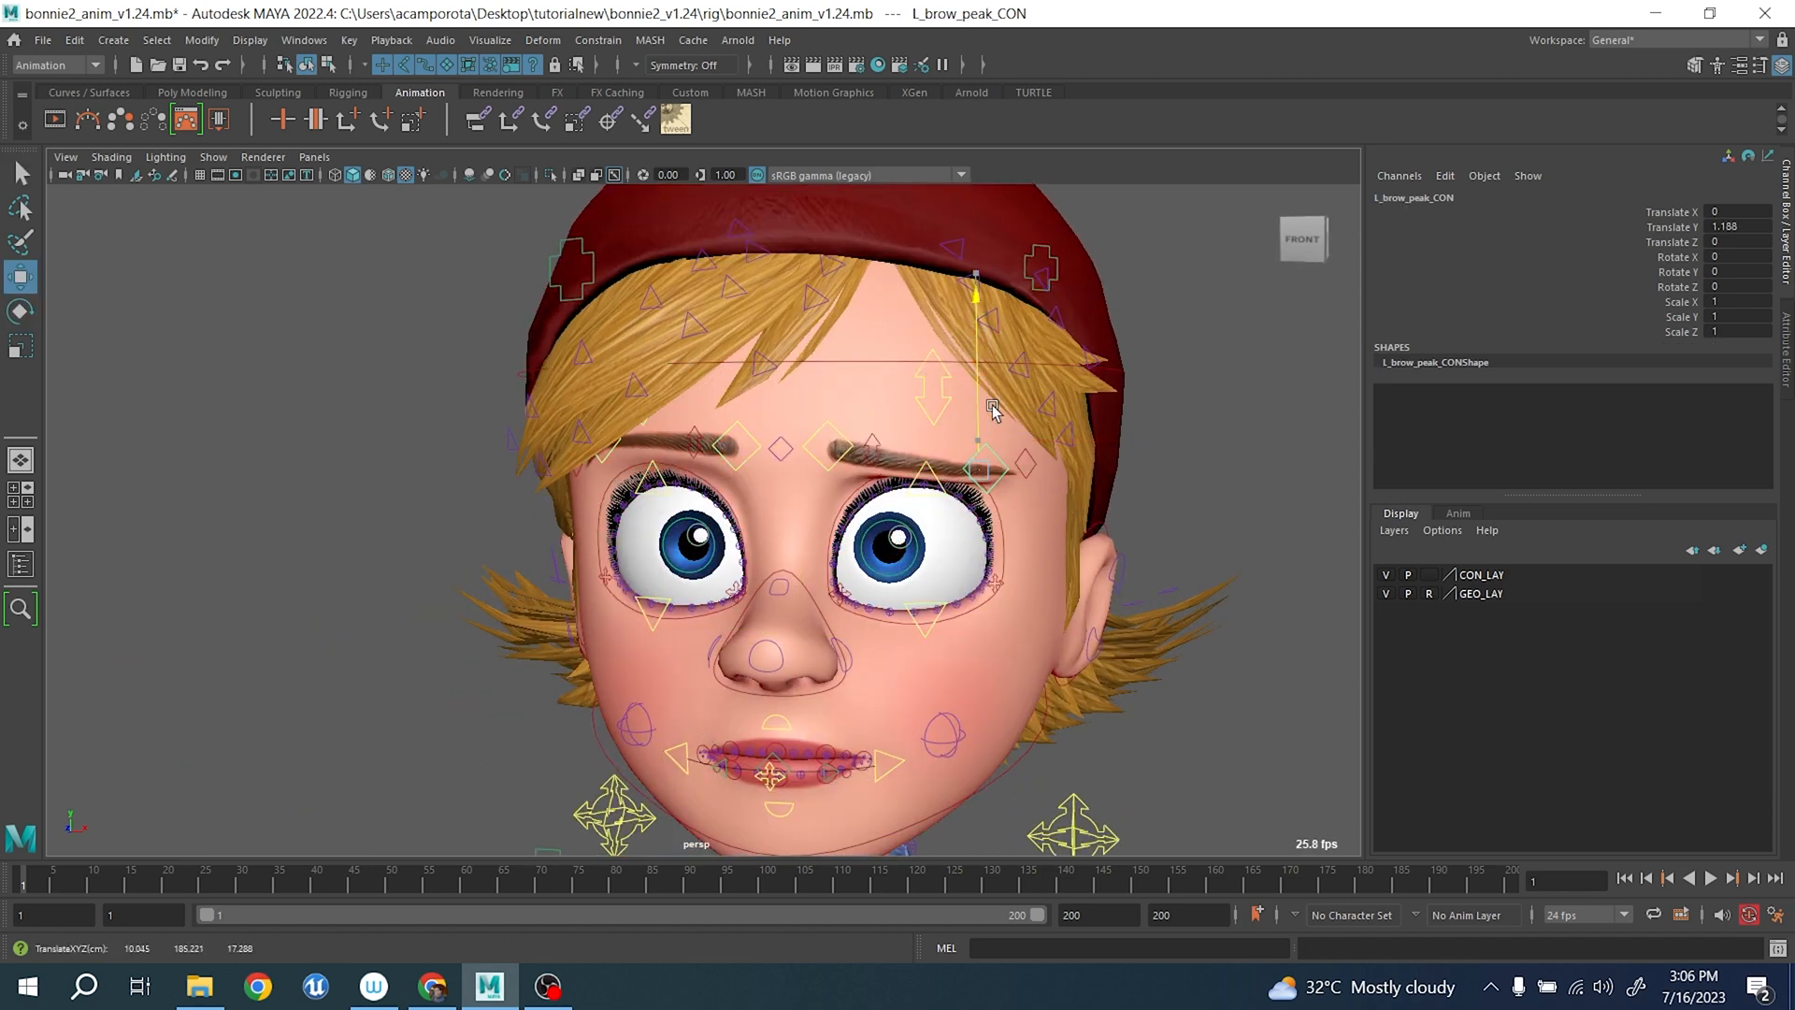
key(ctrl+z)
- Try moving the left inner brow control about -2.18 in X and 0.05 in Y, and undo the move
click(820, 465)
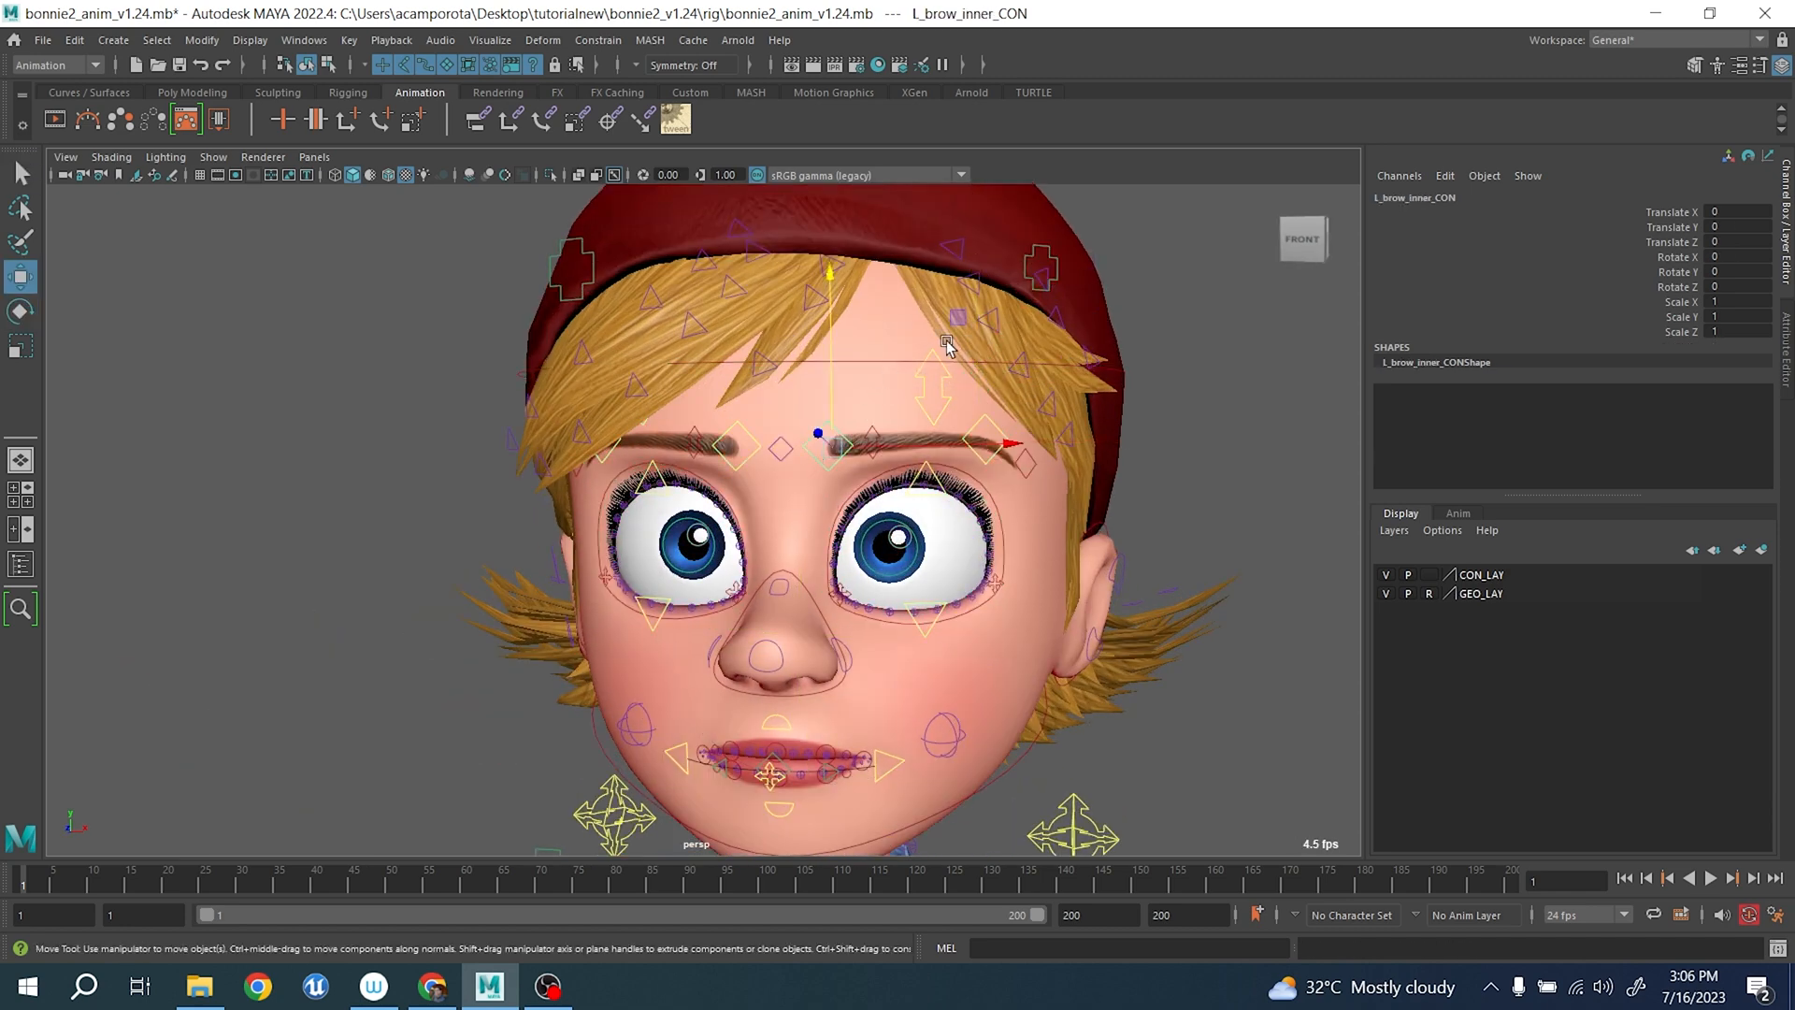
mouse_move(962, 323)
mouse_down()
mouse_move(1019, 340)
mouse_move(944, 341)
mouse_up()
key(ctrl+z)
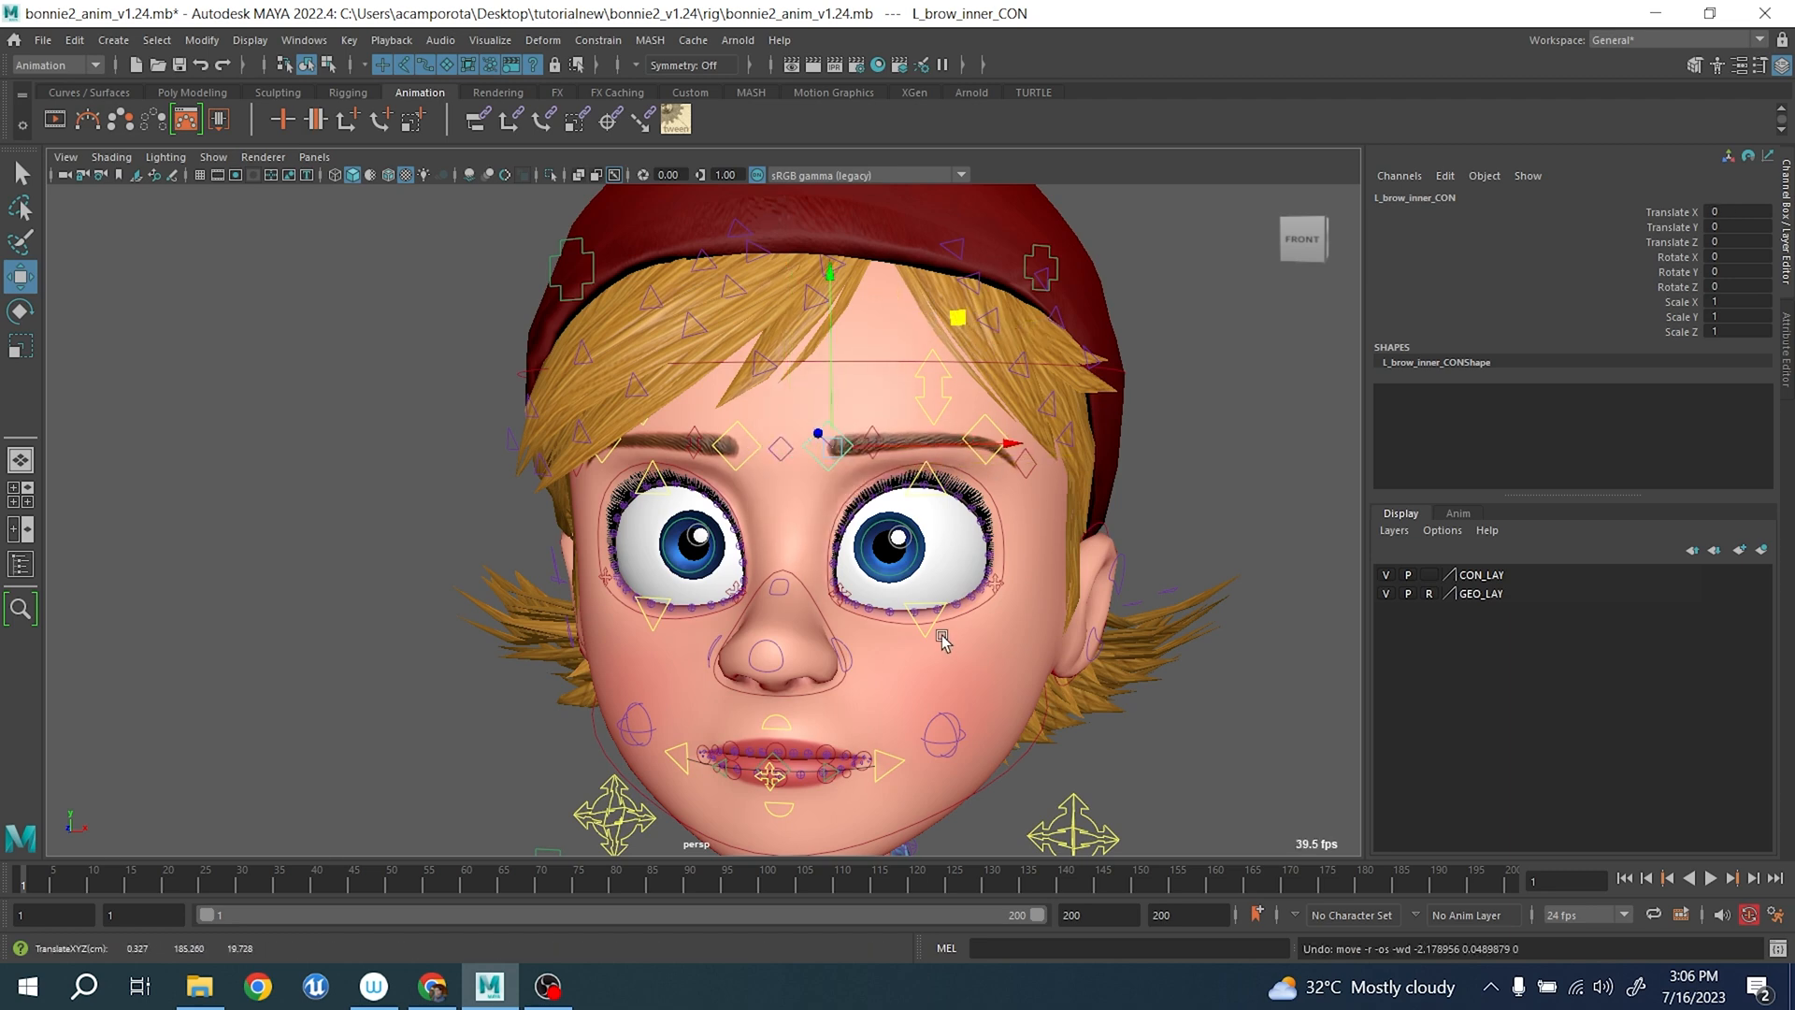
- Pull the left mouth corner control out and up to about 1.99 in X and 2.42 in Y
scroll(945, 484, up, 4)
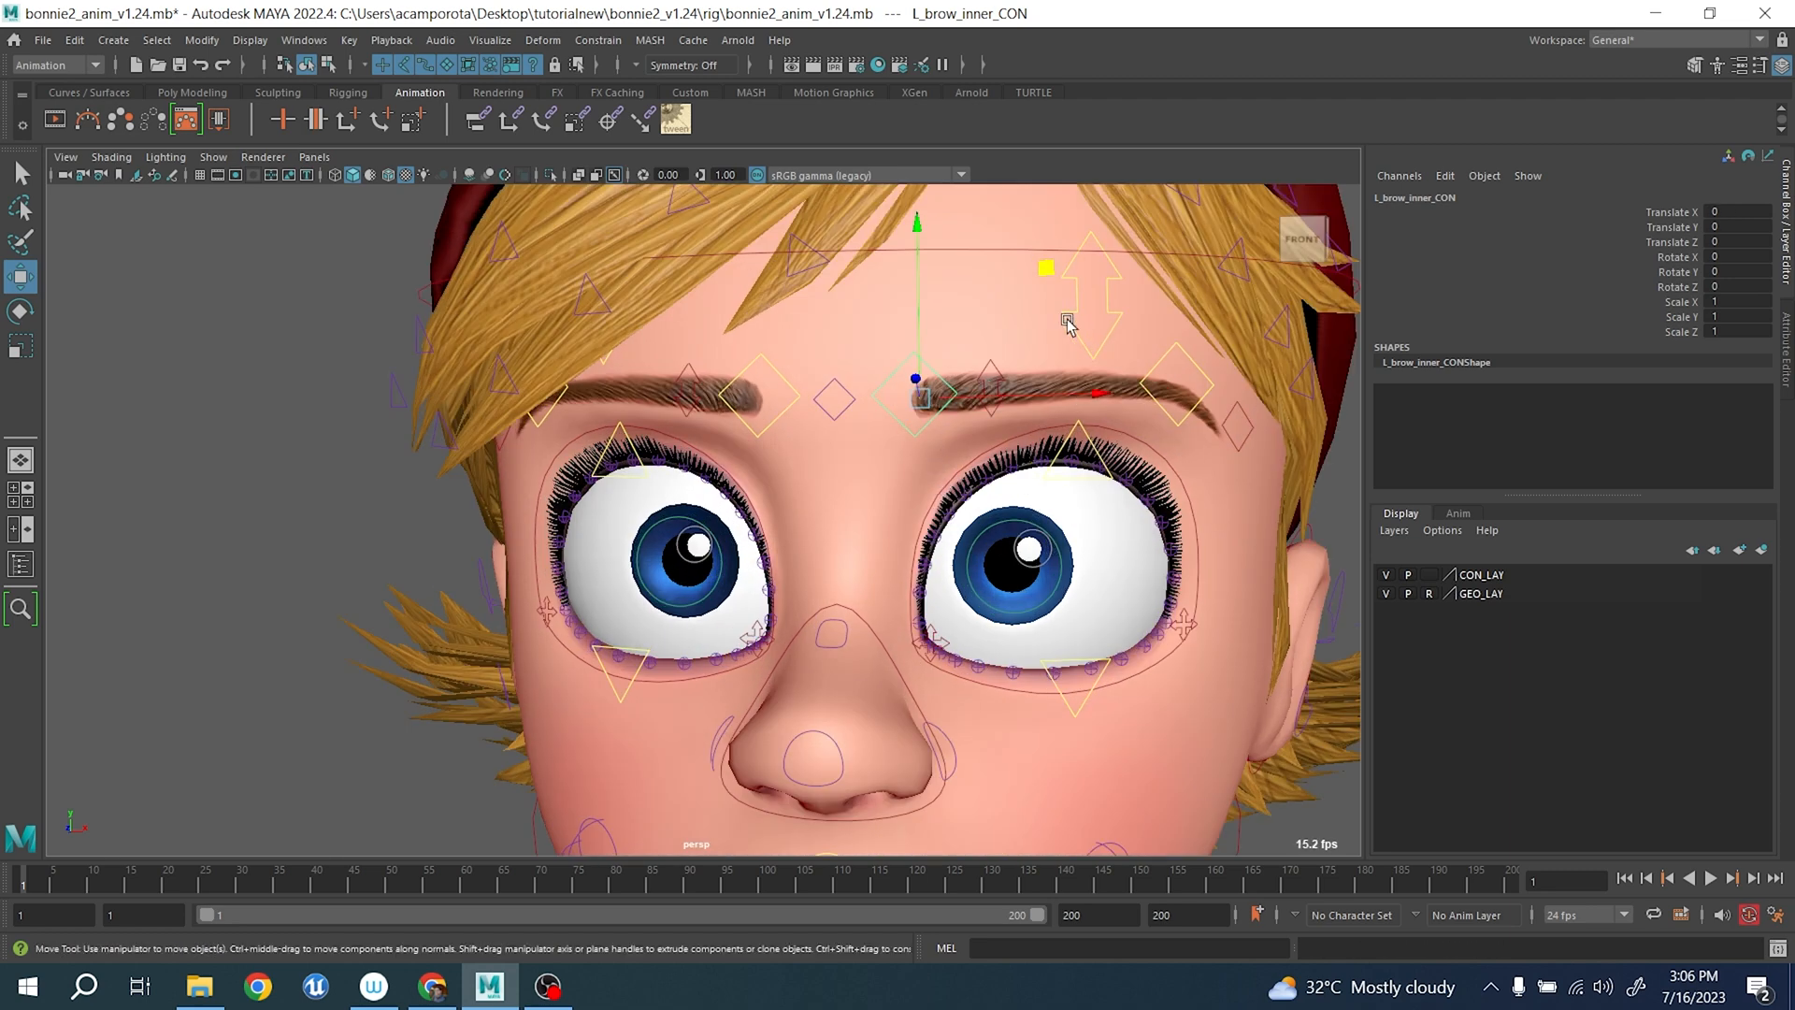
alt+middle_drag(1011, 560, 969, 233)
click(969, 580)
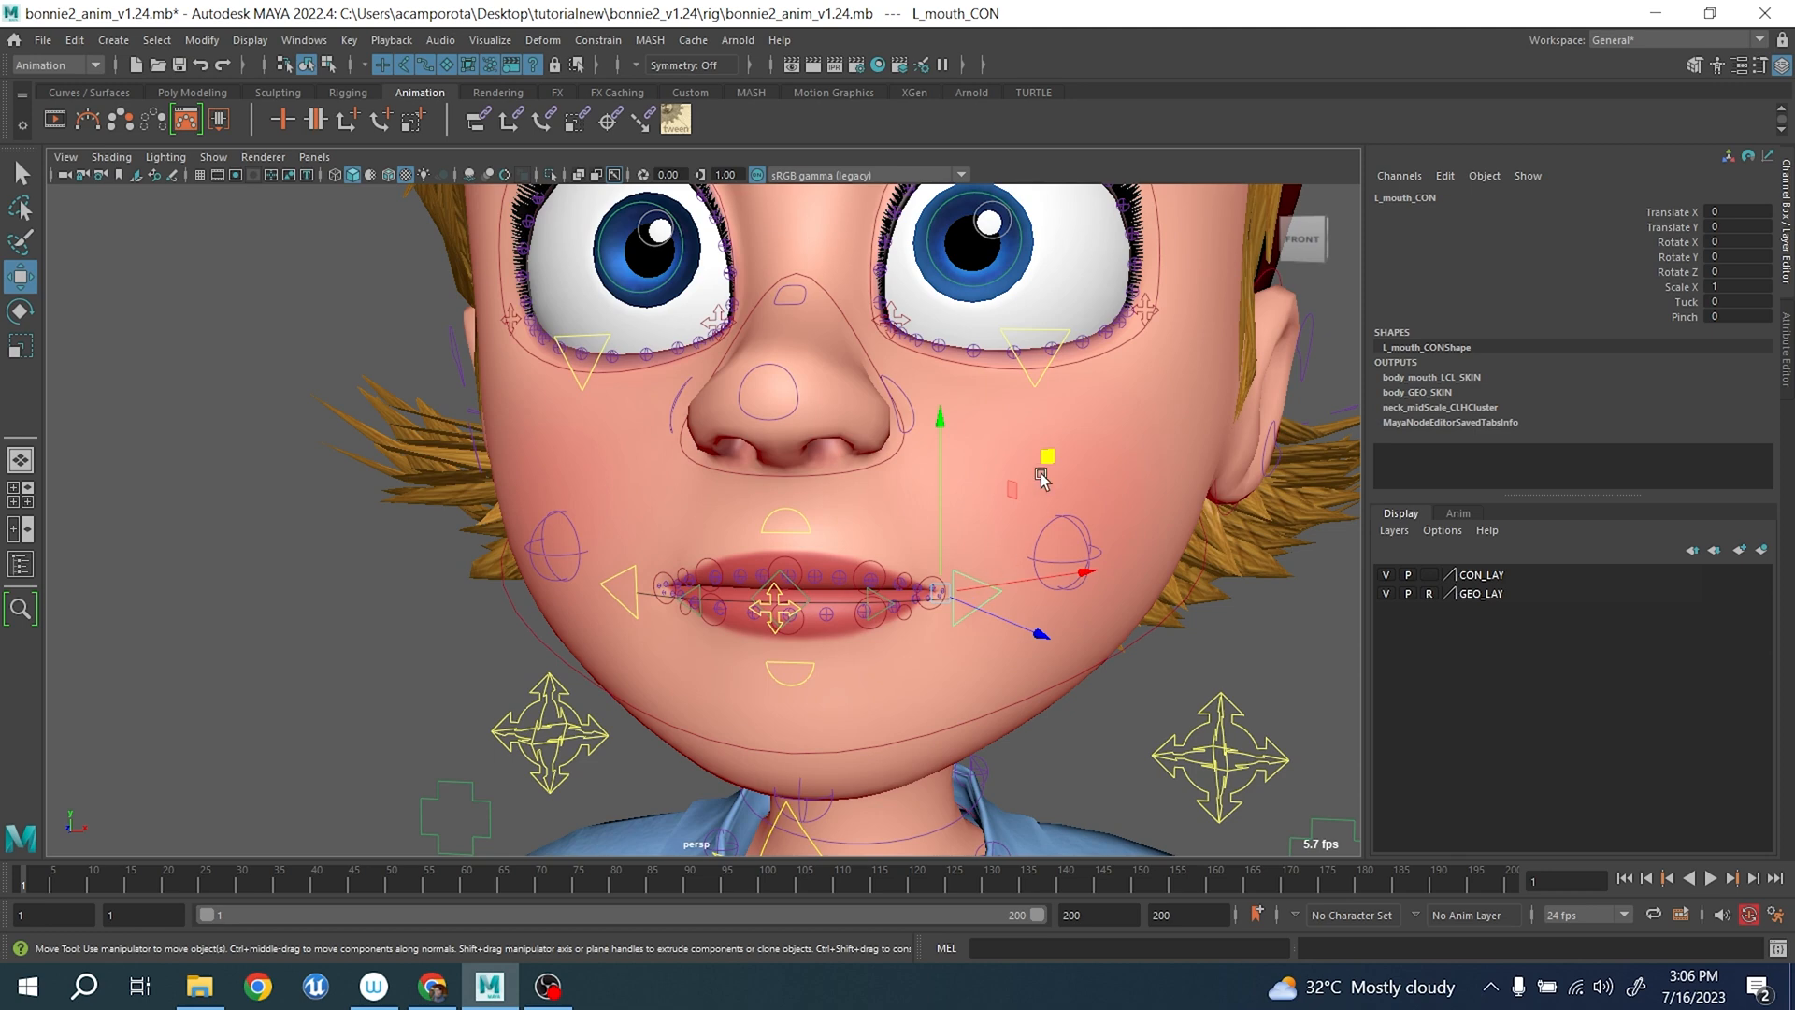
drag(1044, 457, 1102, 373)
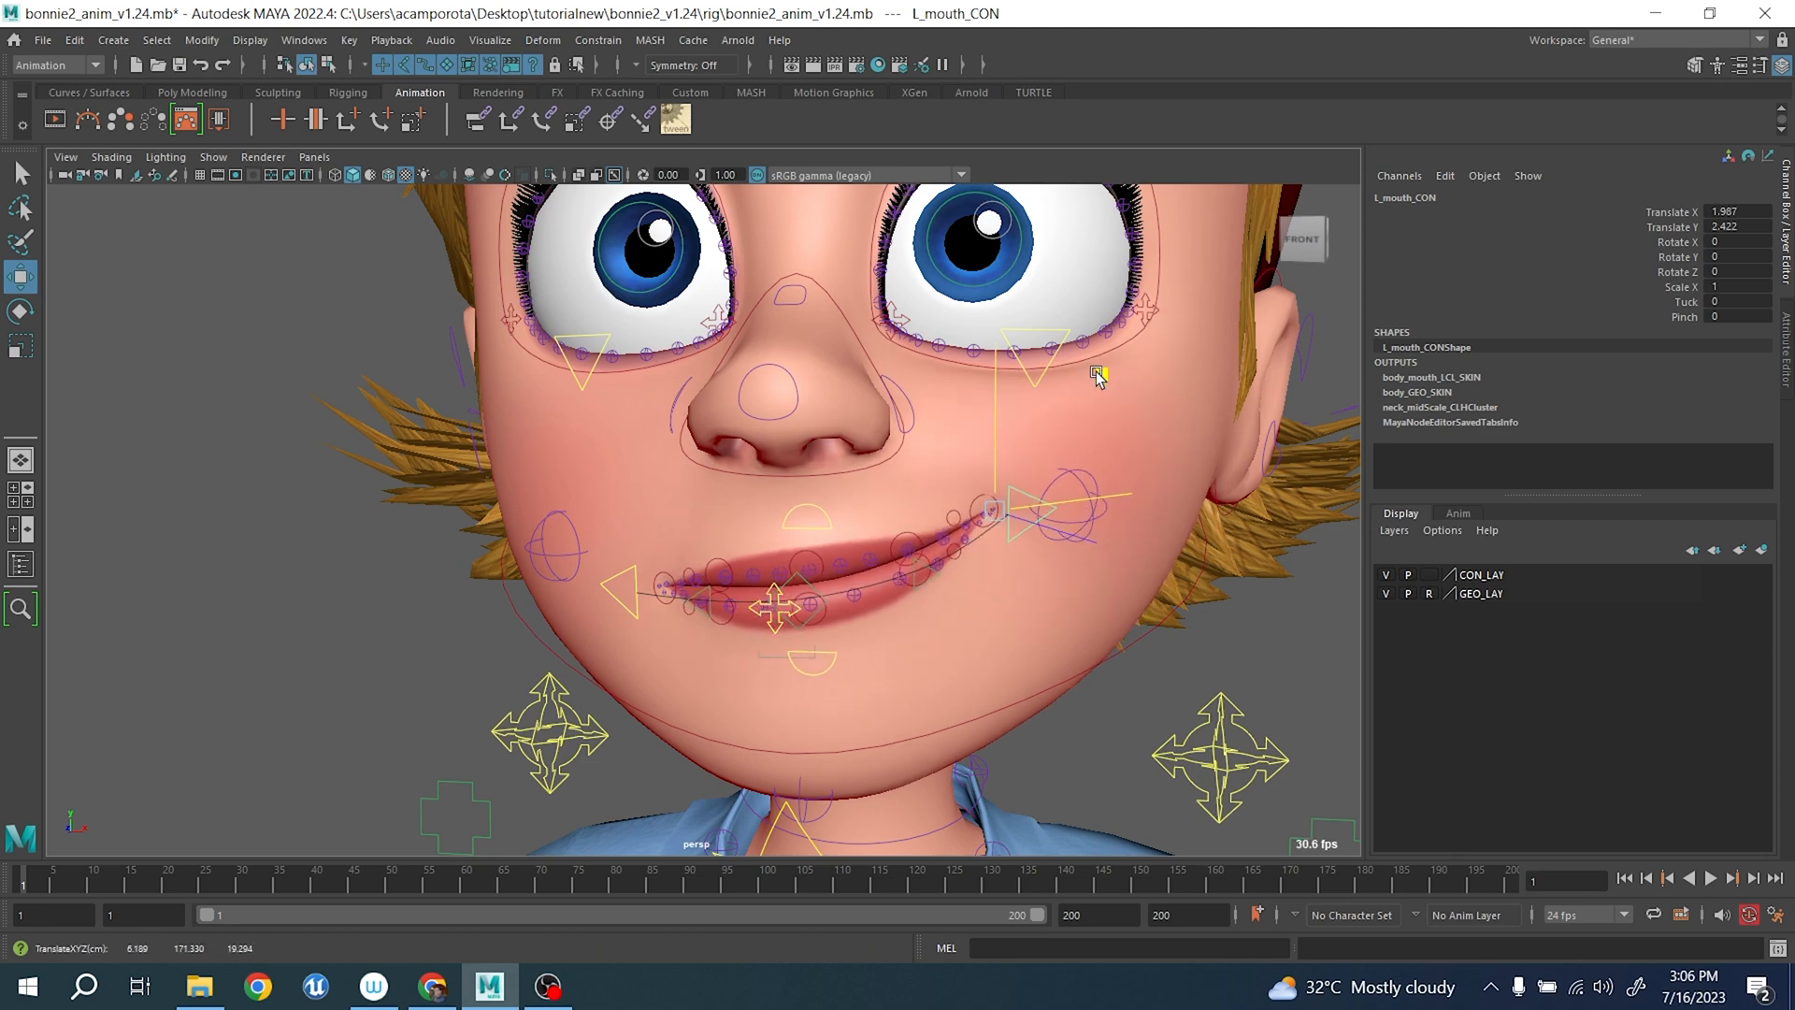
- Pull the right mouth corner control out and up to form a smile on both sides
click(631, 573)
click(631, 572)
alt+drag(621, 580, 669, 591)
drag(728, 482, 711, 428)
alt+drag(901, 531, 886, 520)
- Tilt the main mouth control about 5.4 degrees in Z and shift it about 0.43 in X
click(961, 609)
alt+drag(959, 610, 880, 568)
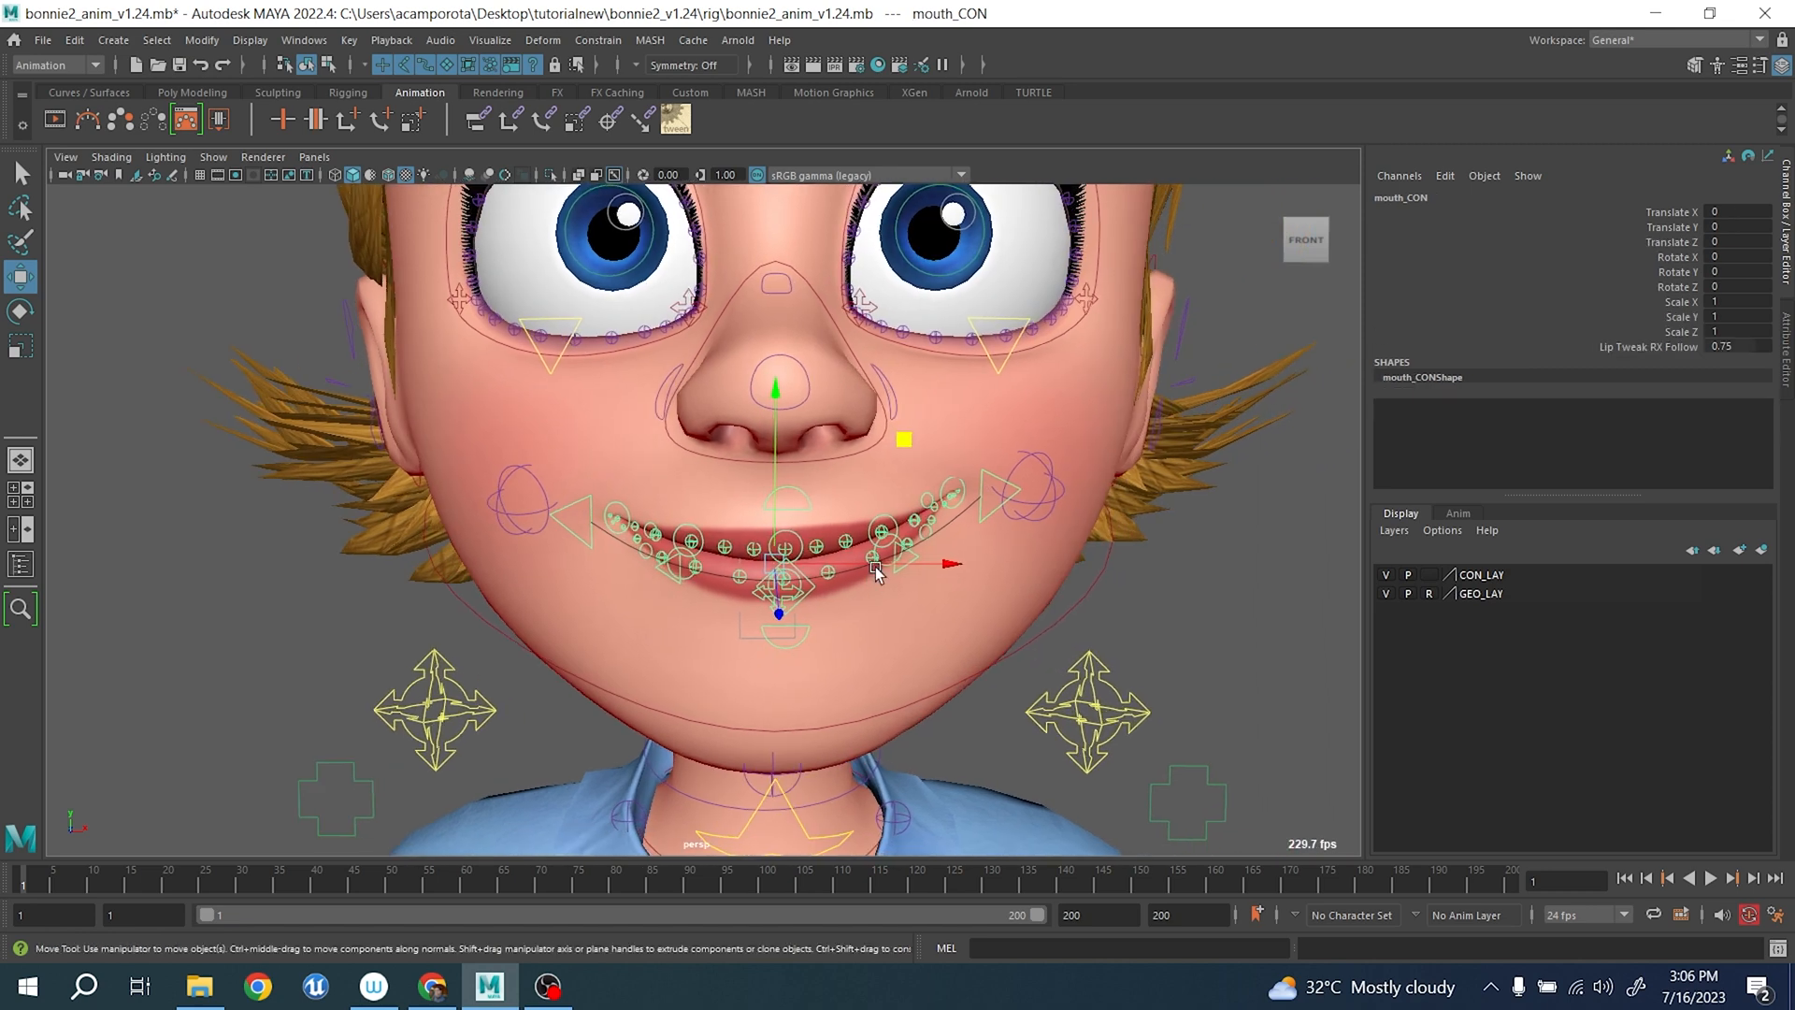
key(e)
drag(909, 463, 906, 500)
key(w)
key(ctrl+z)
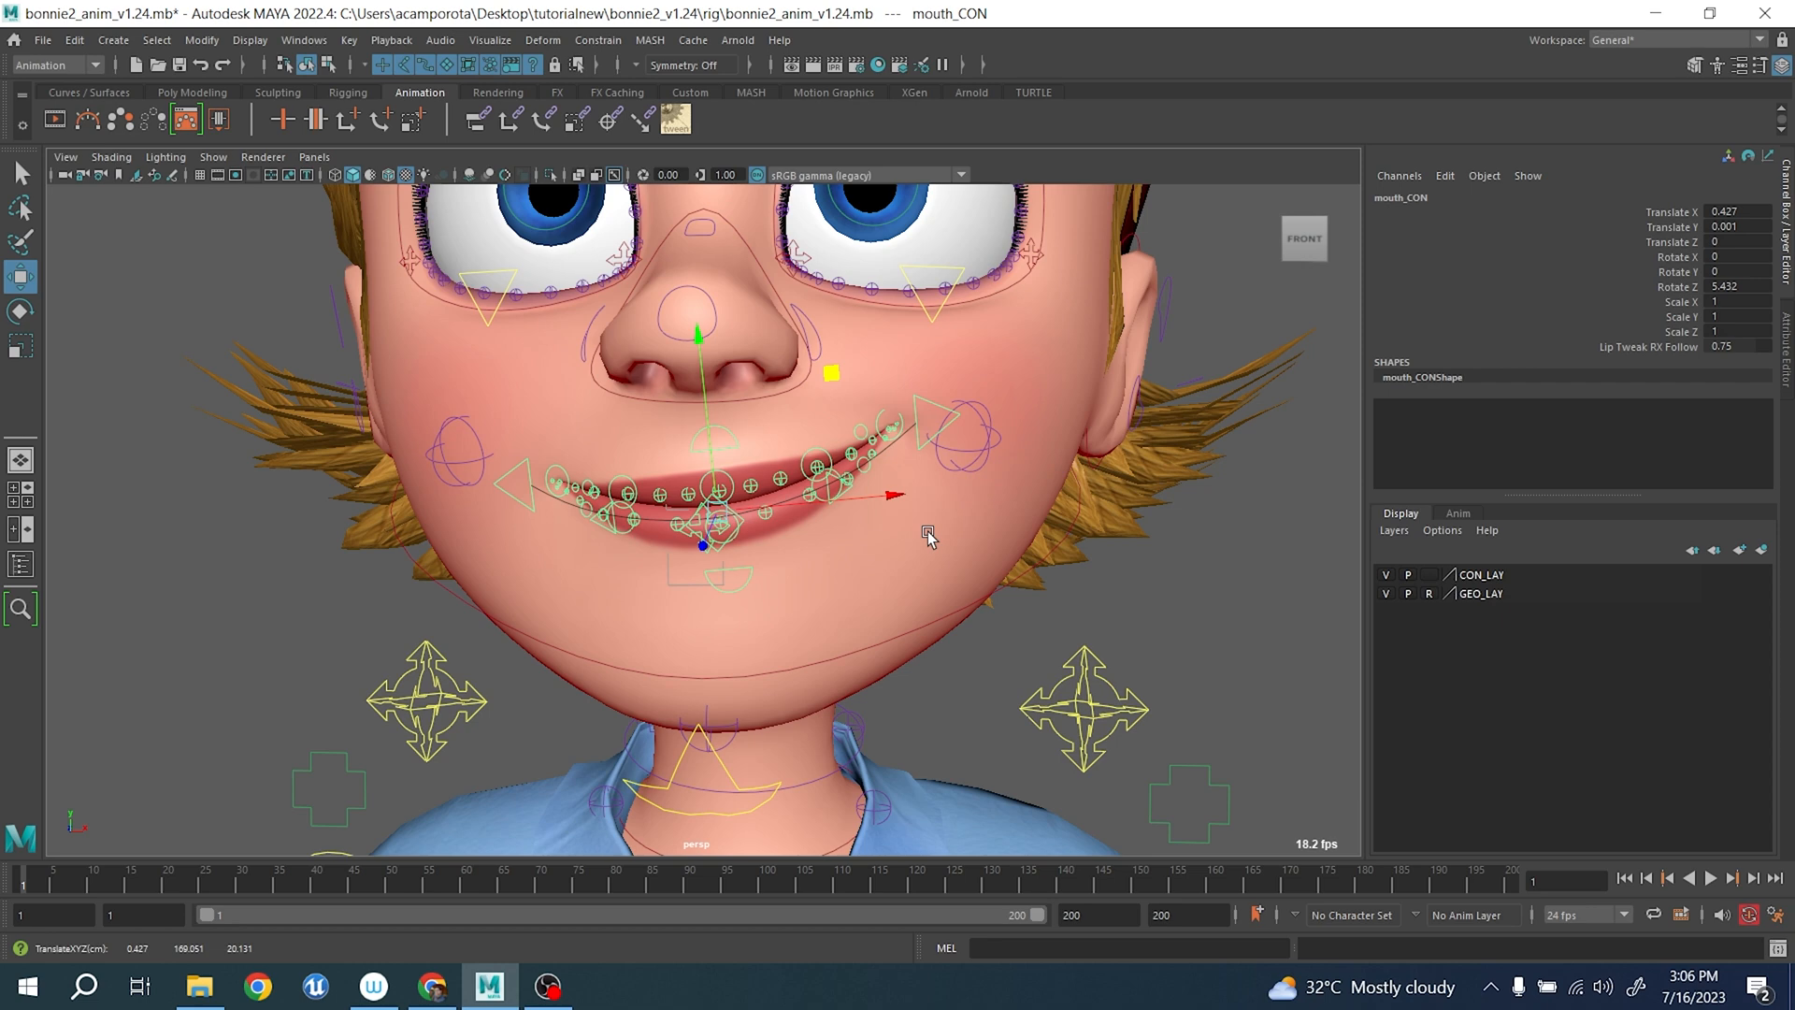
- Try rotating the left mouth corner control from a three-quarter view of the face
alt+drag(929, 513, 847, 483)
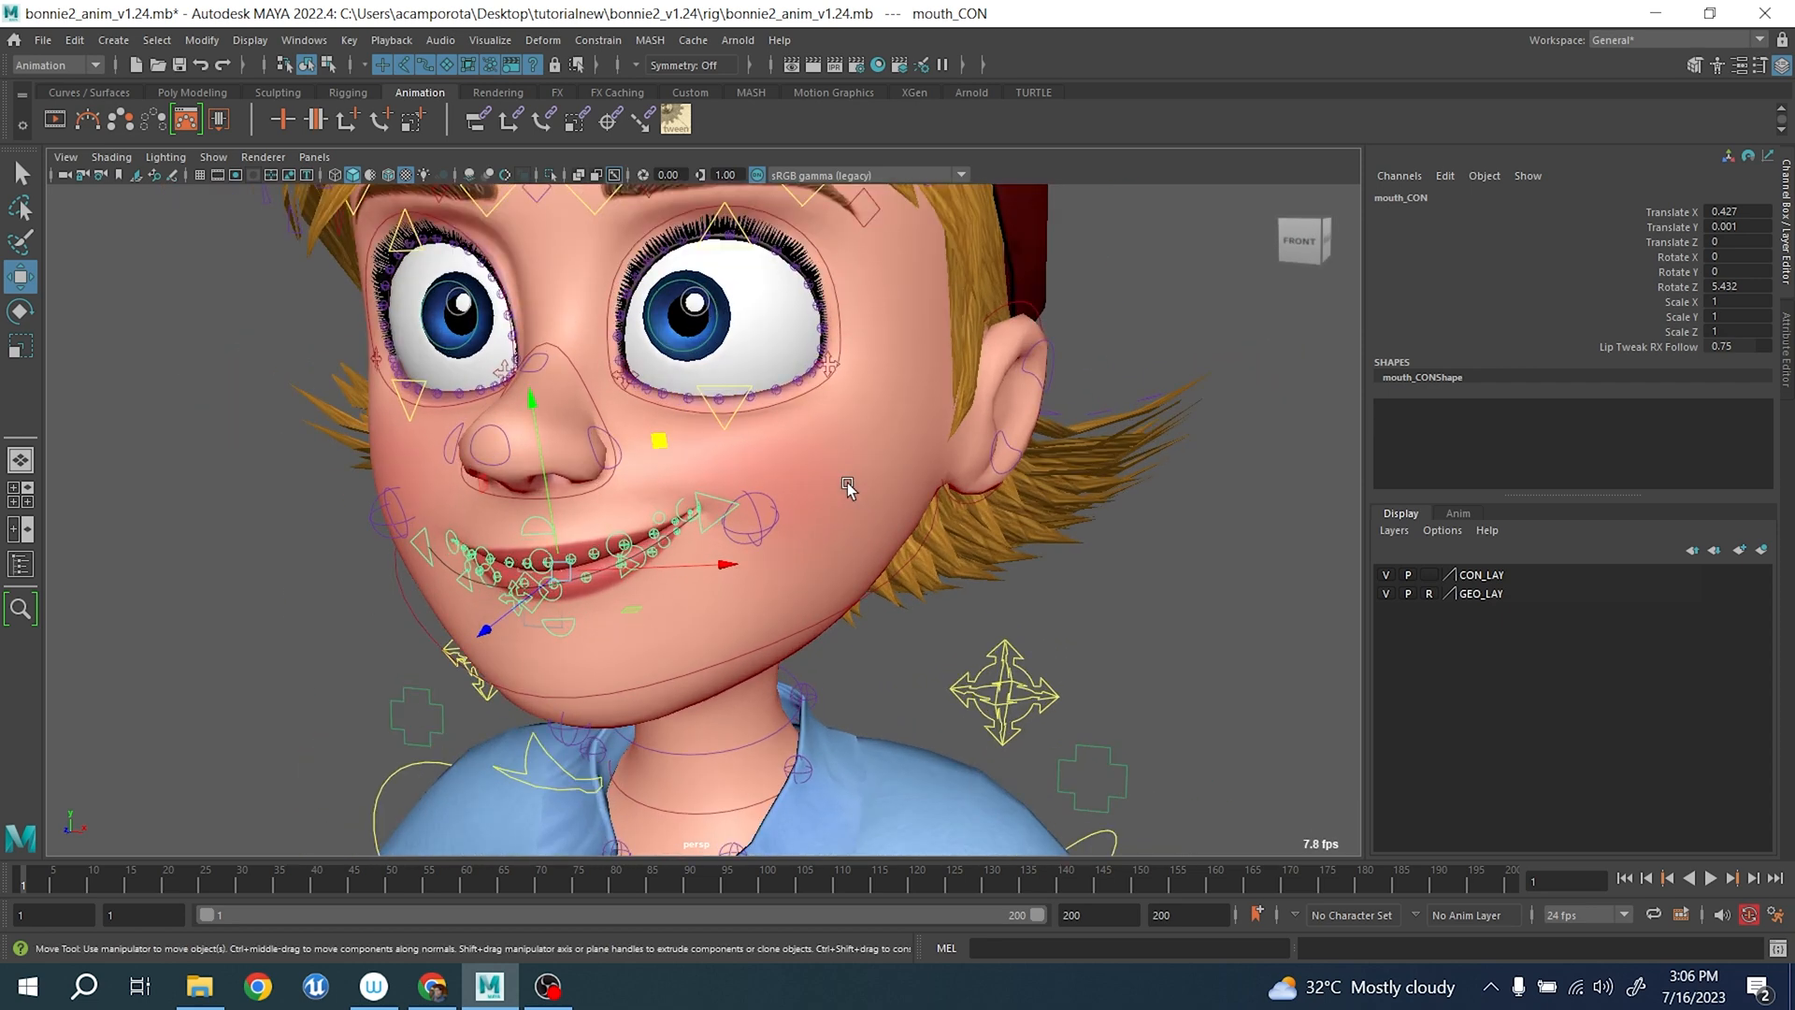
click(710, 505)
key(e)
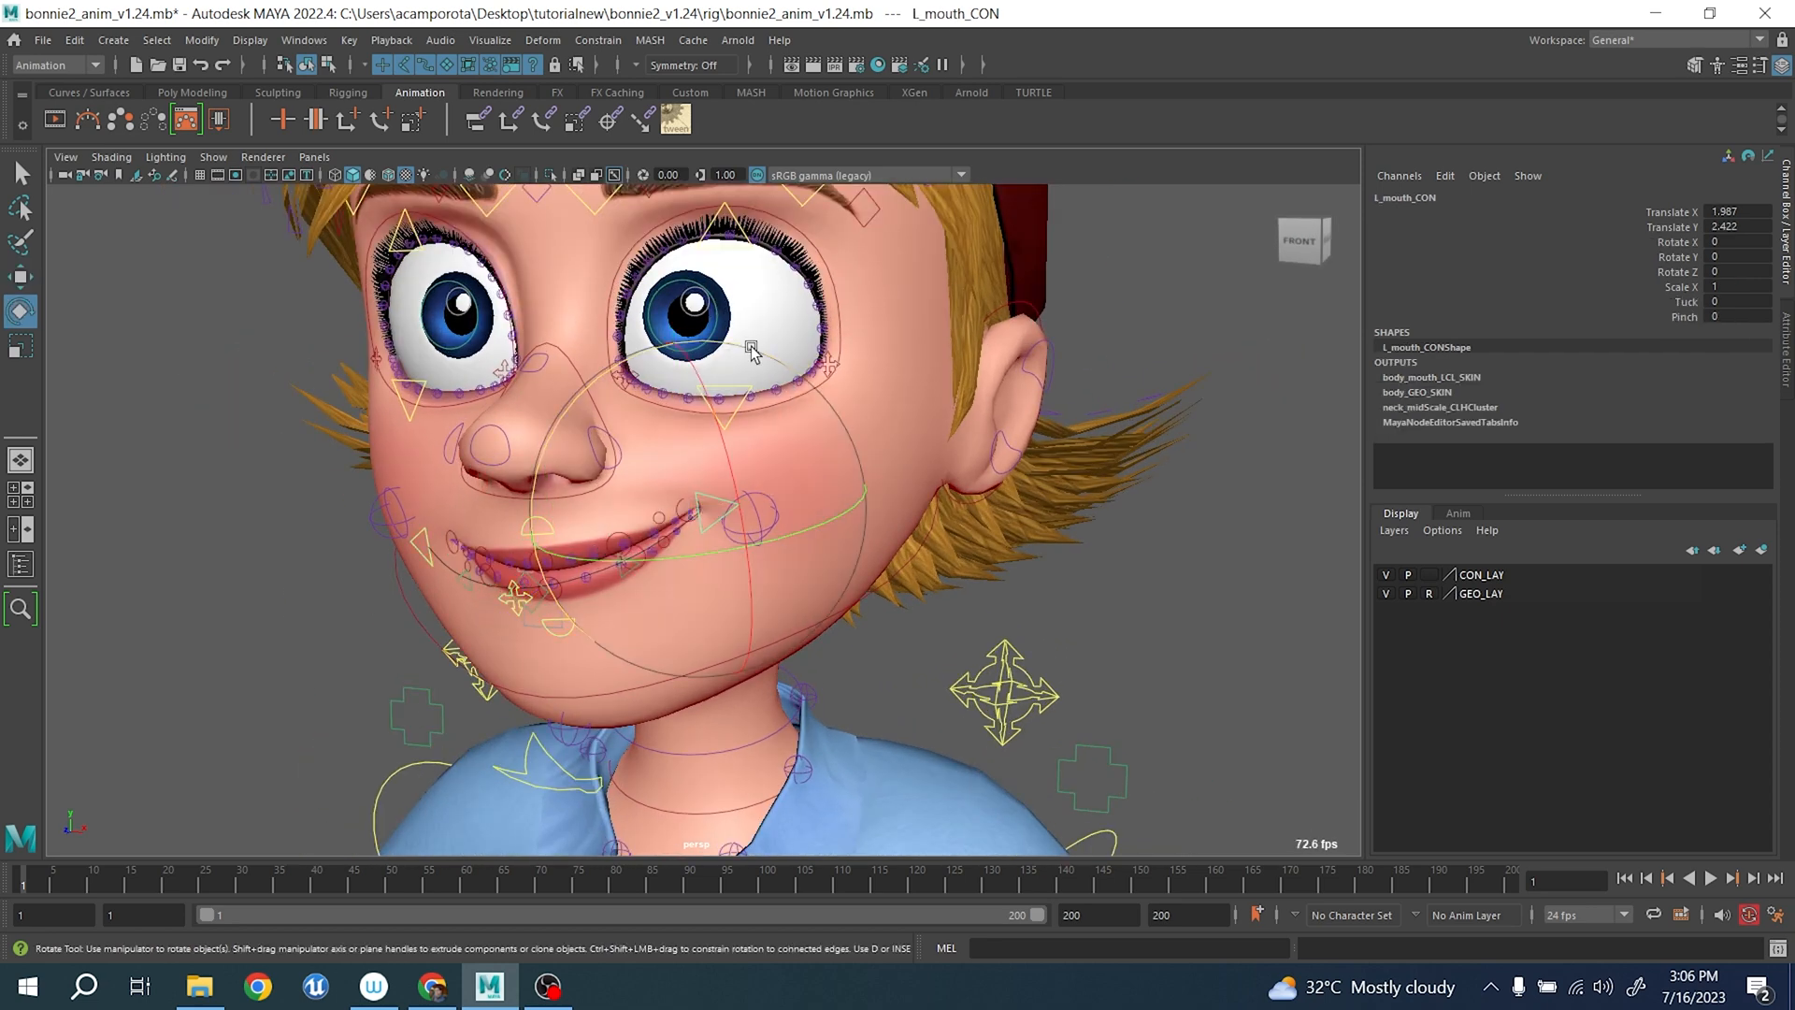
drag(784, 385, 743, 357)
scroll(698, 512, up, 3)
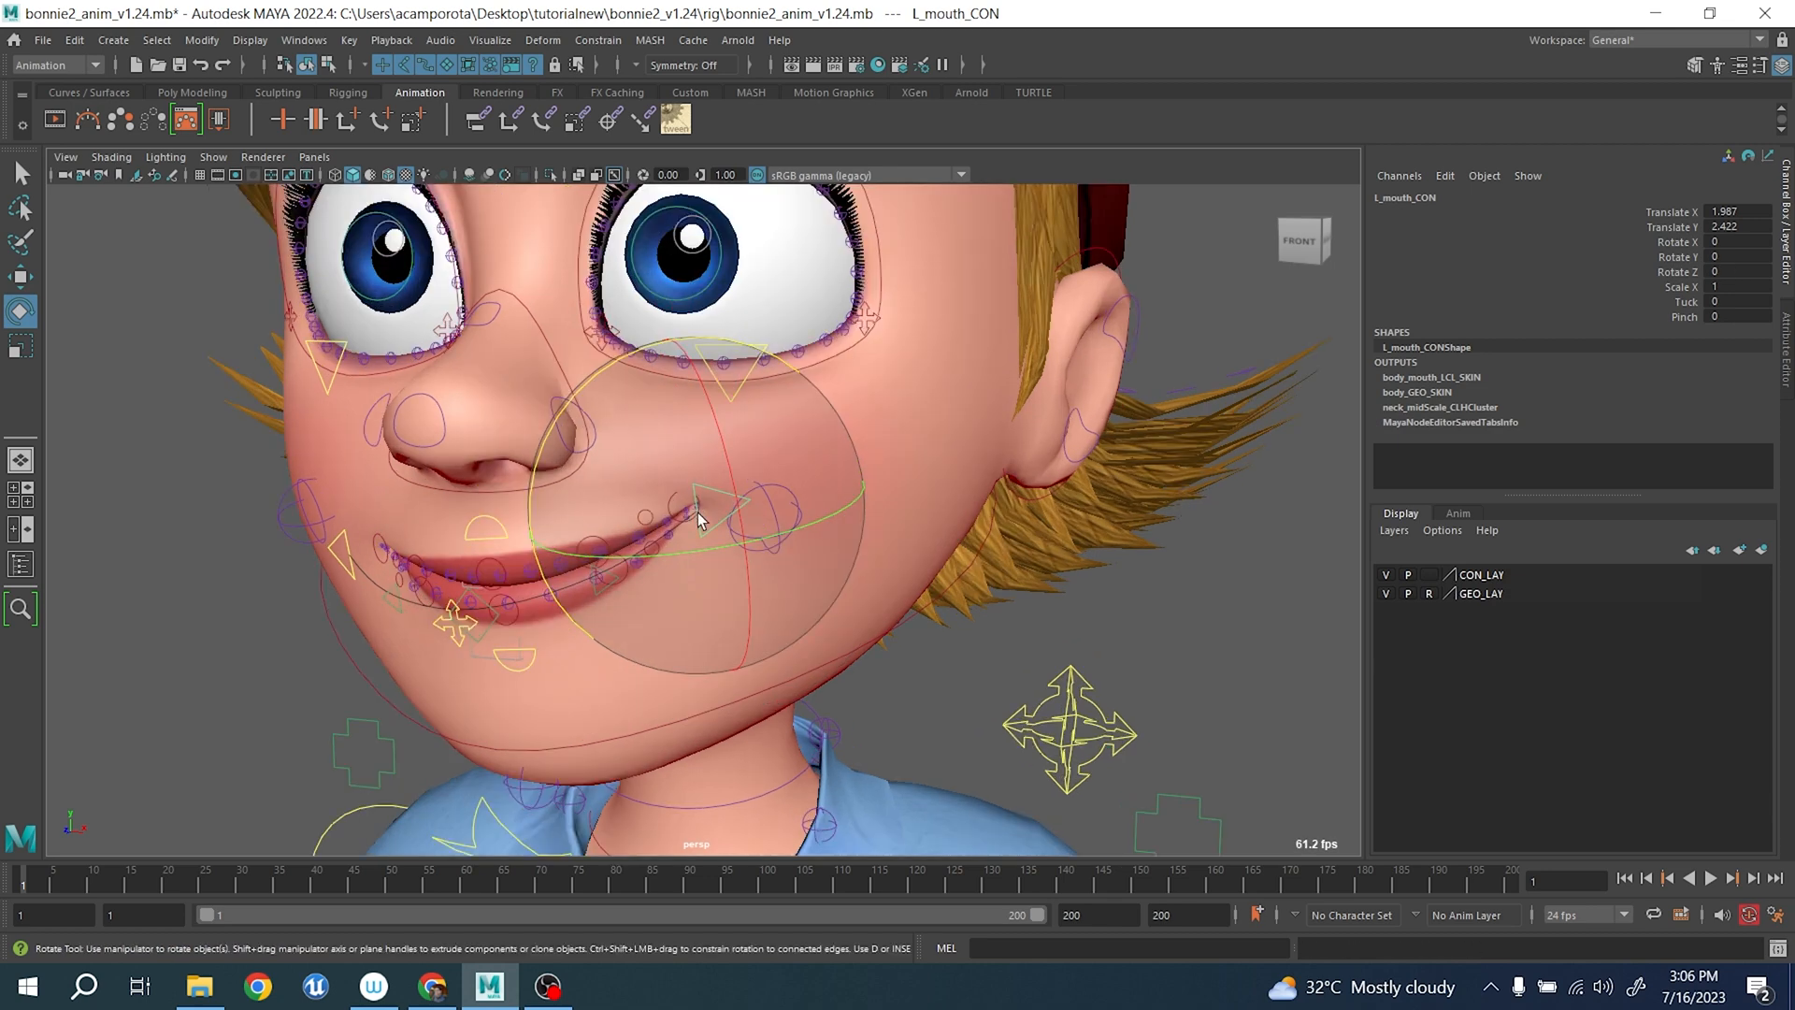
- Try moving the fourth left lower-lip tweak control near the mouth corner, and undo the move
key(q)
click(672, 524)
click(669, 536)
key(w)
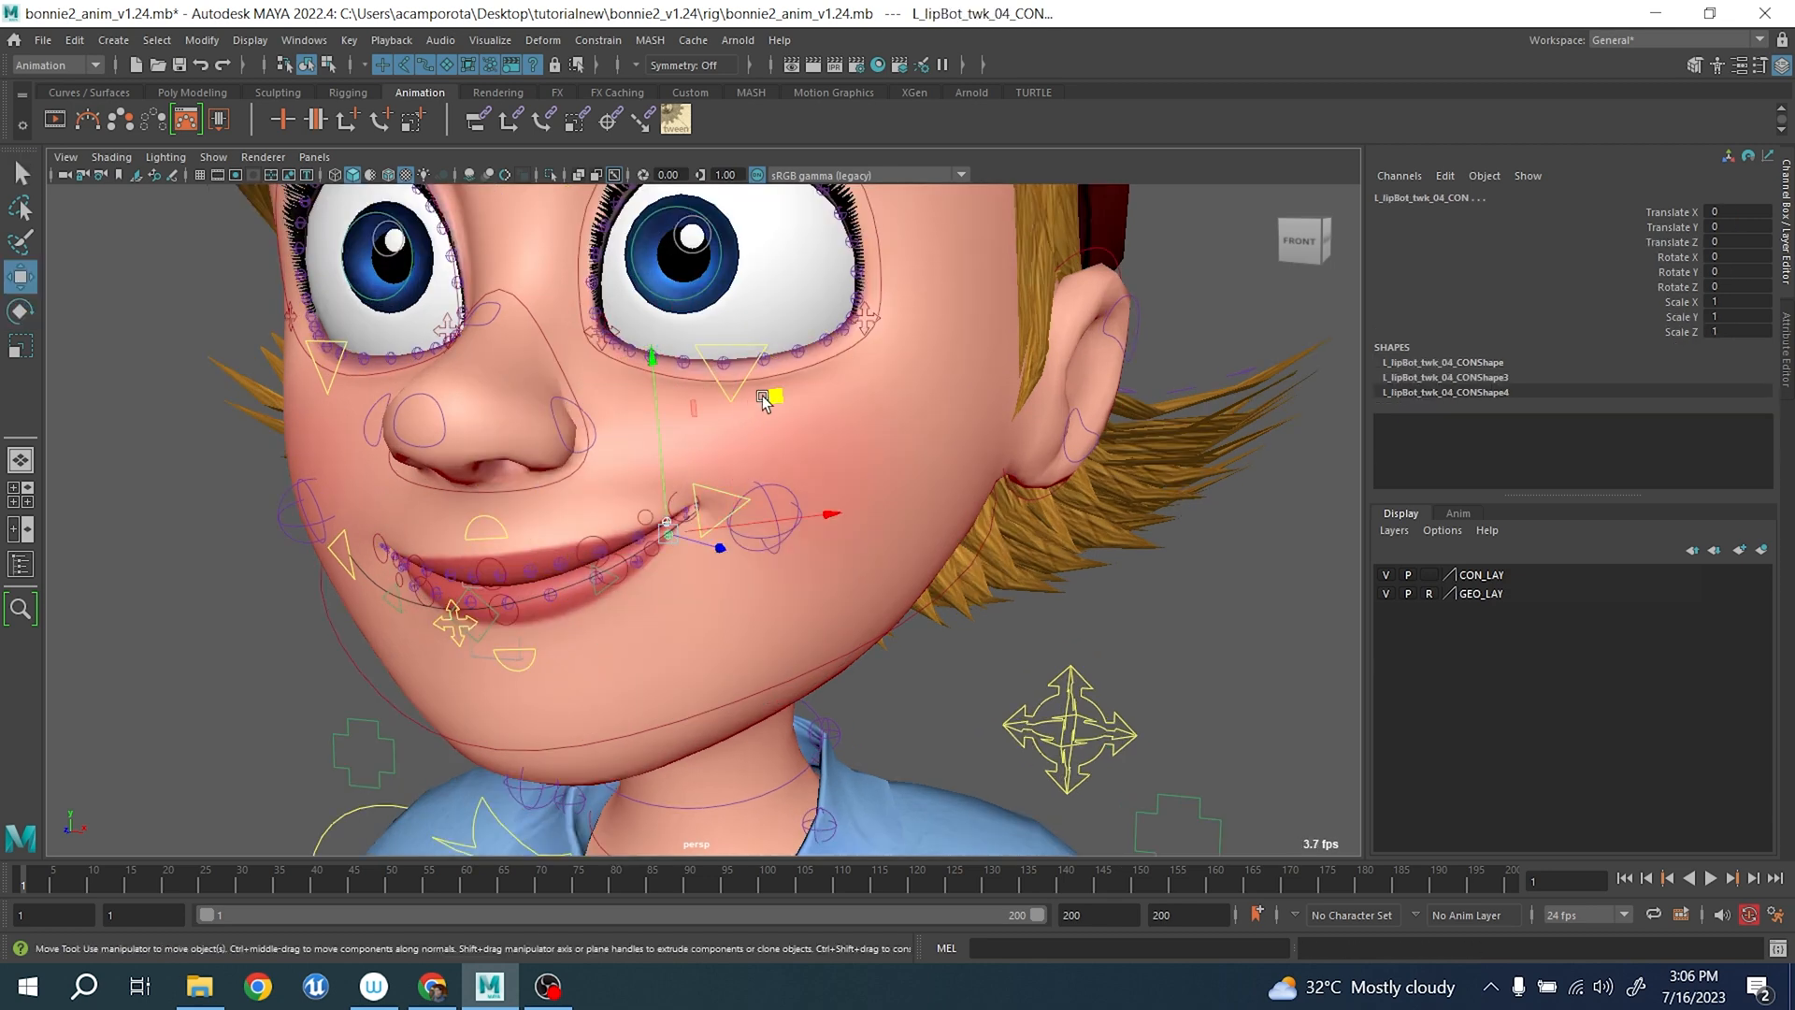
middle_drag(770, 404, 746, 388)
drag(746, 388, 741, 386)
key(ctrl+z)
scroll(710, 449, down, 5)
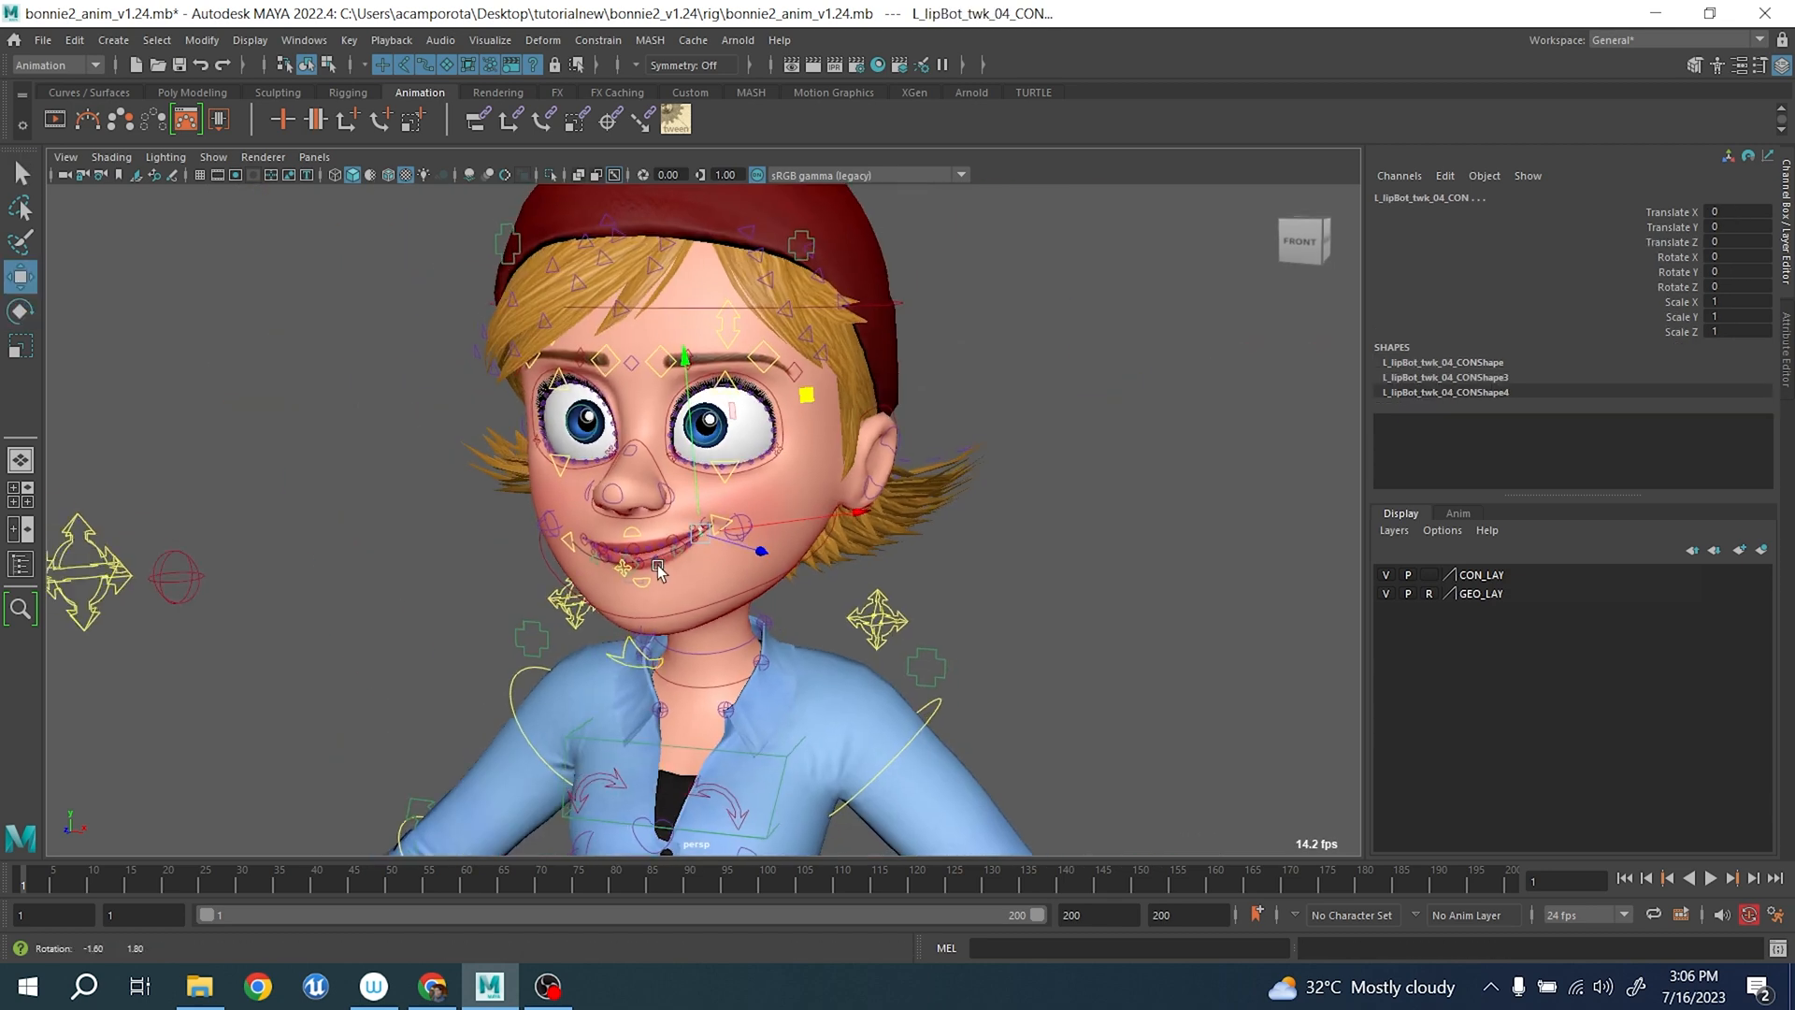
- Undo the main mouth control's tilt and sideways shift
key(ctrl+z)
alt+drag(613, 557, 703, 565)
key(ctrl+z)
key(ctrl+z)
key(ctrl+z)
key(ctrl+z)
scroll(703, 564, up, 3)
scroll(703, 564, up, 4)
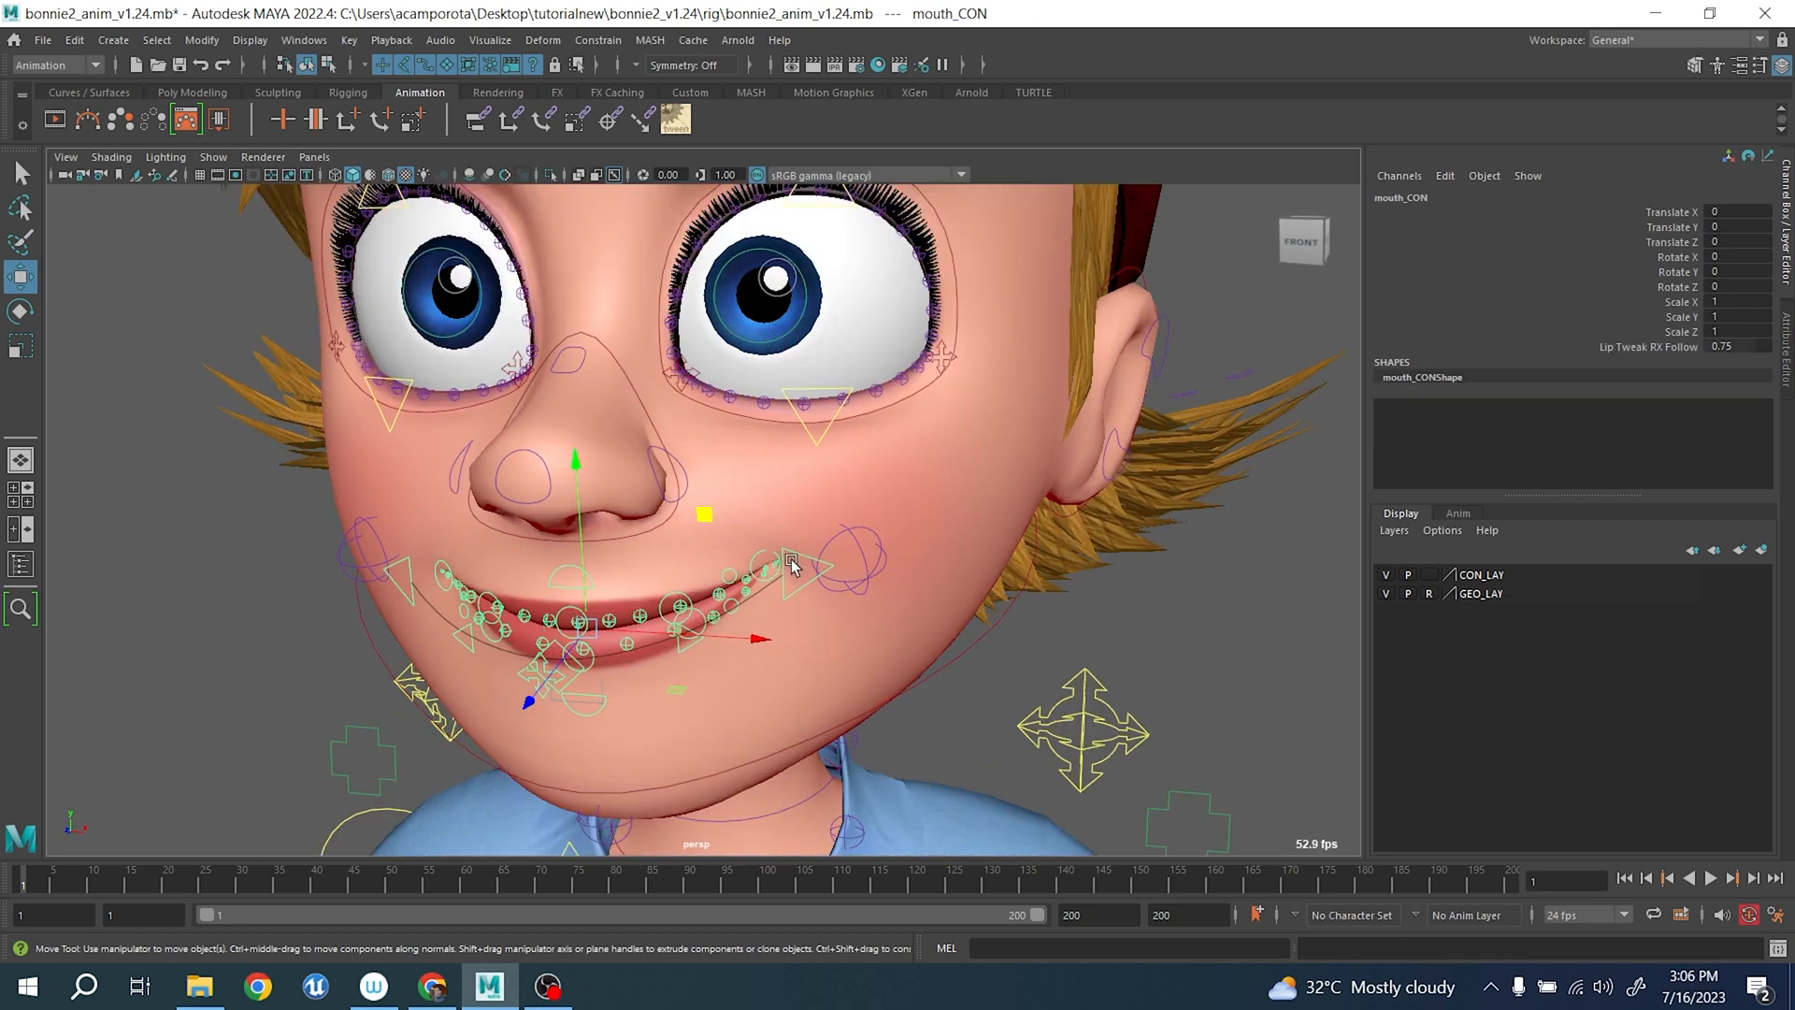
- Try raising the left mouth corner control to about 2.22 in X and 3.61 in Y, then nudging it slightly, undoing each move
click(819, 545)
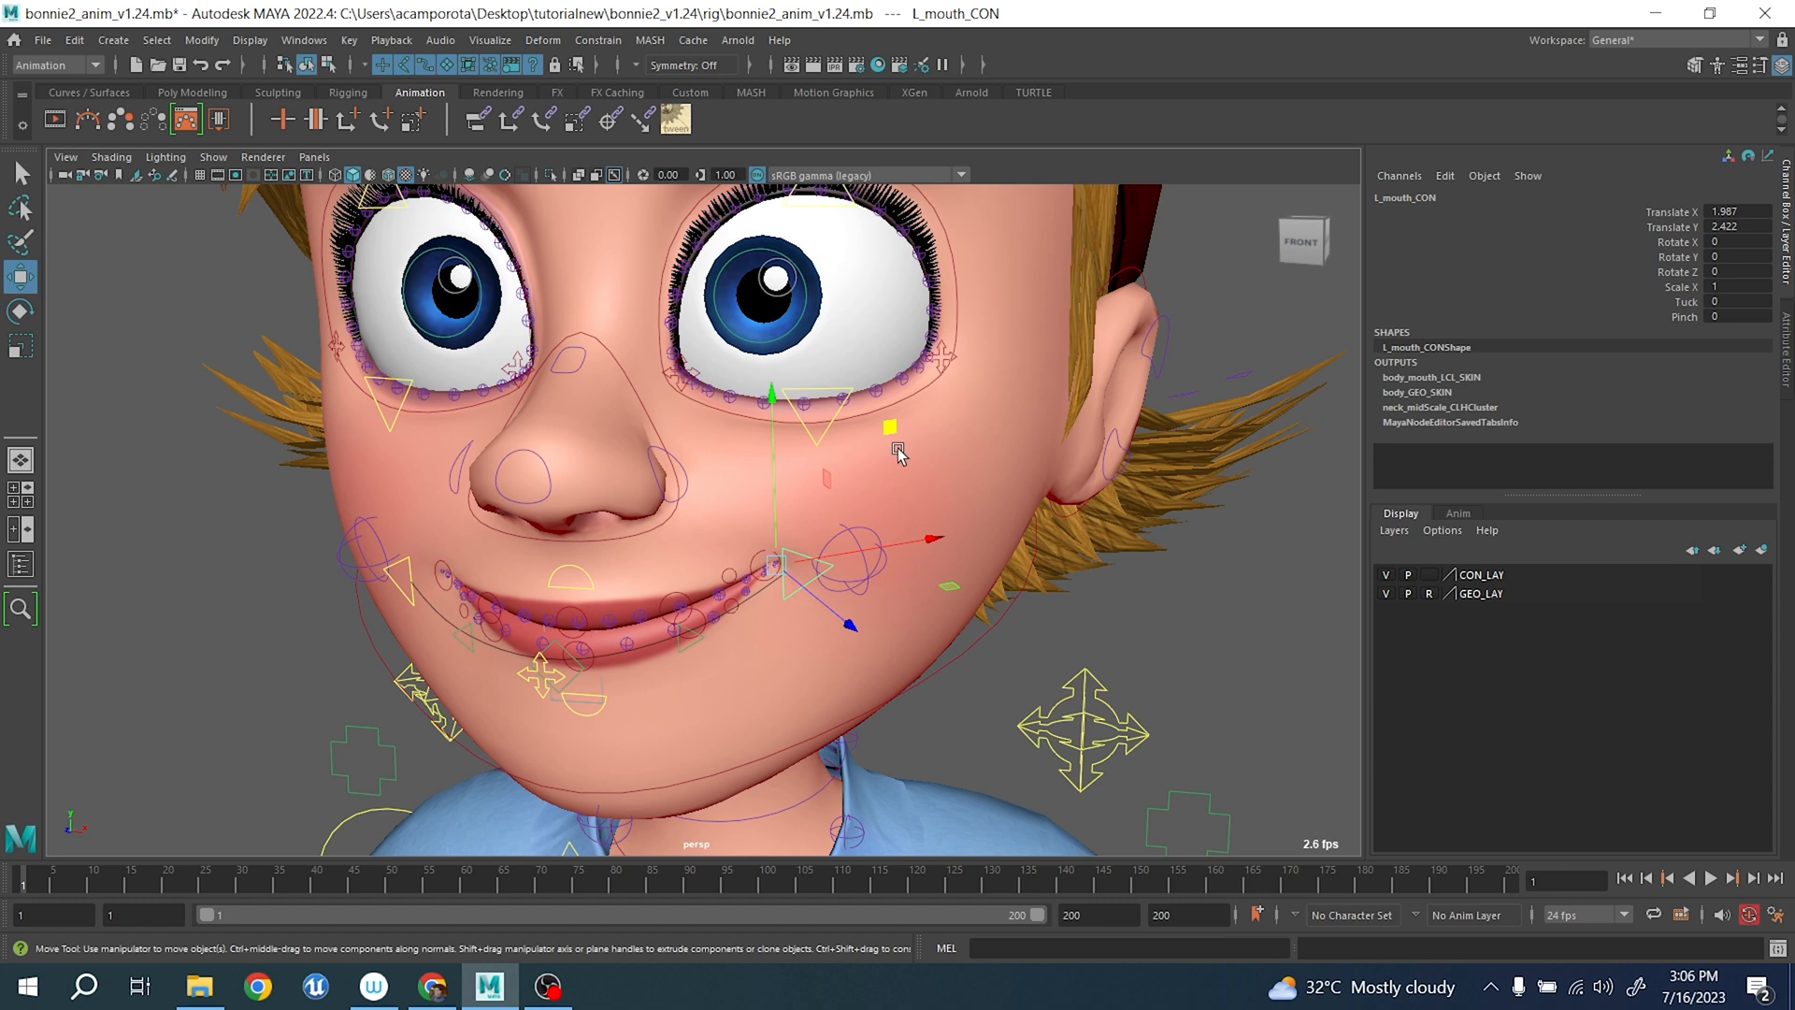
mouse_move(899, 451)
middle_down()
mouse_move(814, 461)
mouse_move(945, 489)
mouse_move(884, 446)
mouse_move(886, 485)
mouse_move(888, 467)
middle_up()
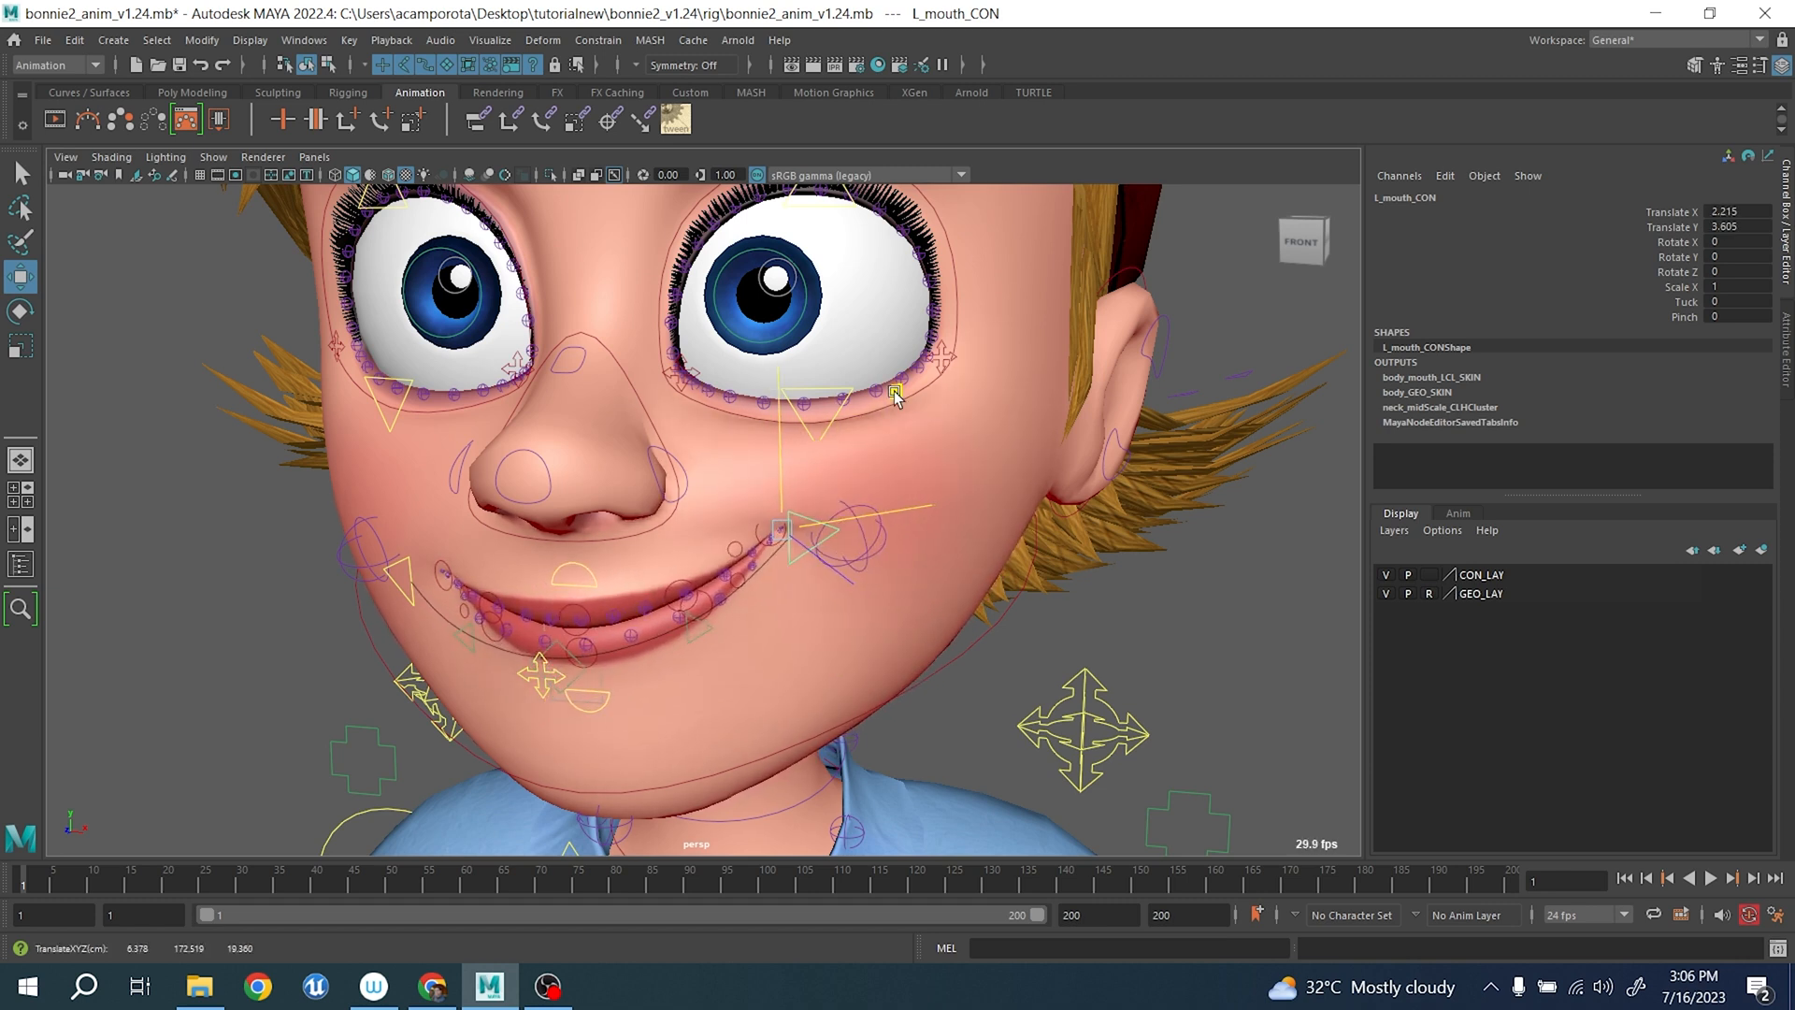
key(ctrl+z)
scroll(791, 503, down, 3)
alt+drag(794, 521, 775, 505)
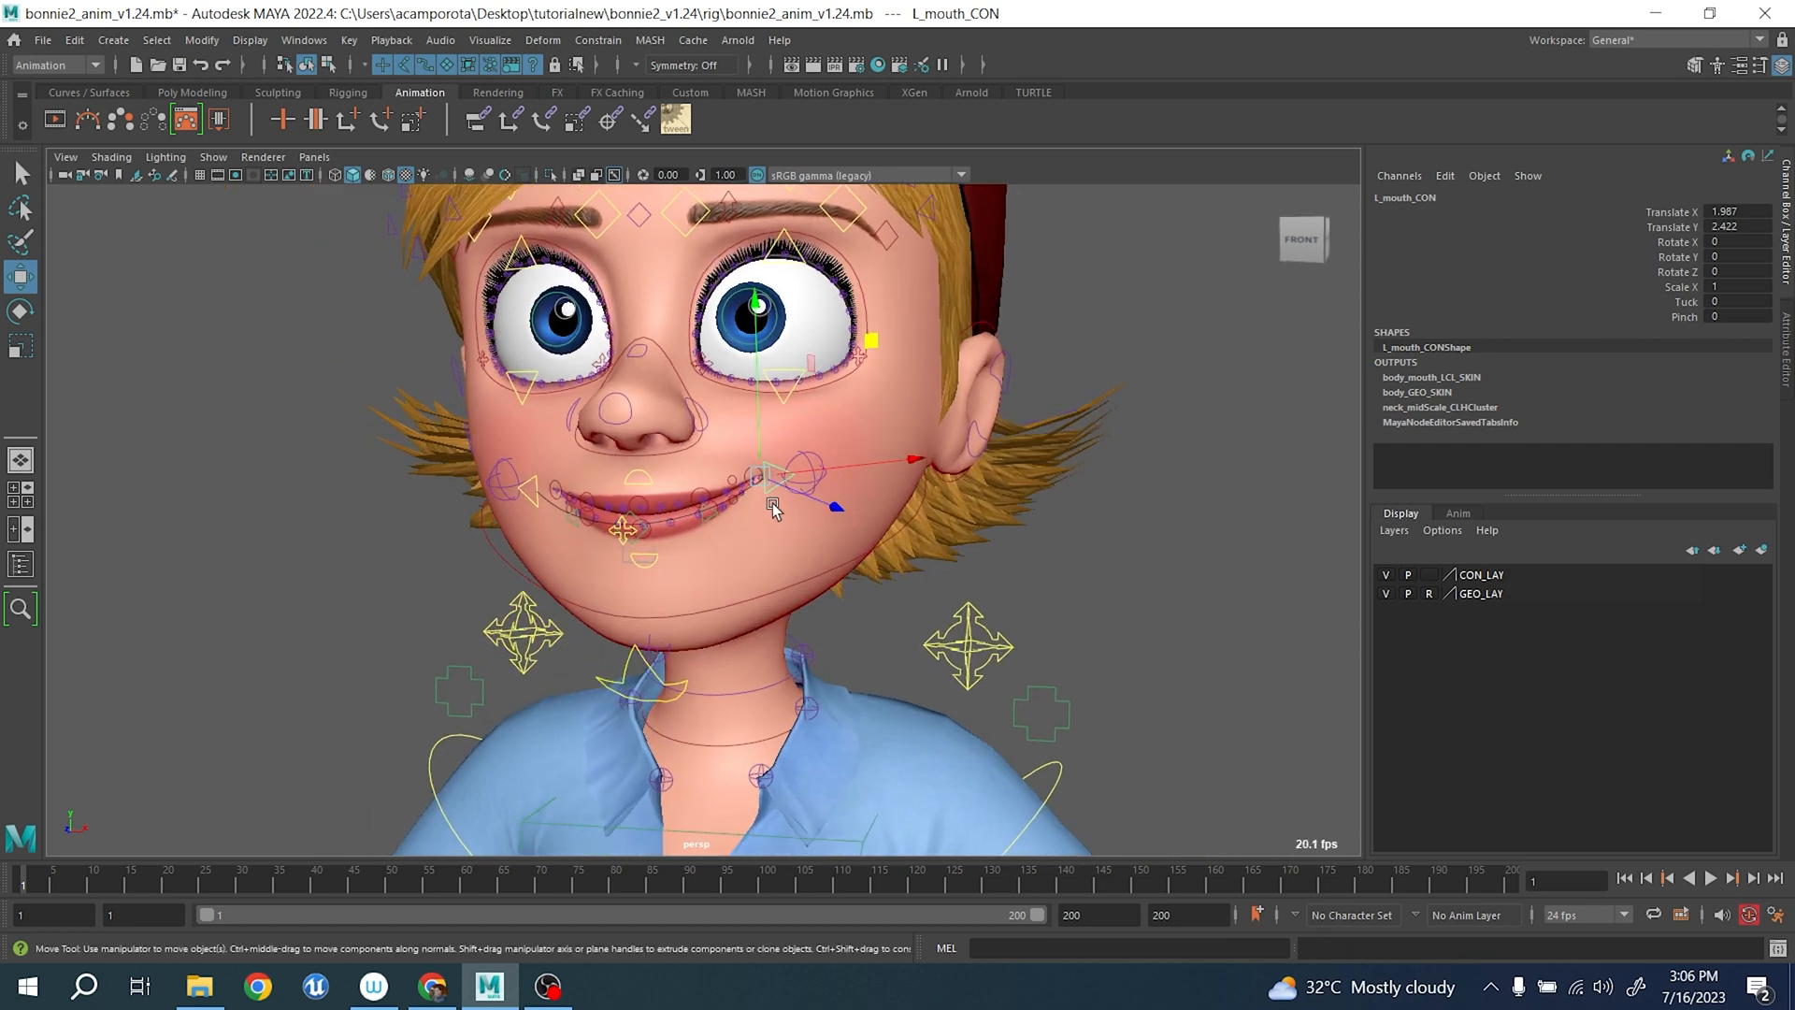
scroll(776, 507, up, 3)
mouse_move(907, 315)
mouse_down()
mouse_move(921, 275)
mouse_move(908, 319)
mouse_up()
key(ctrl+z)
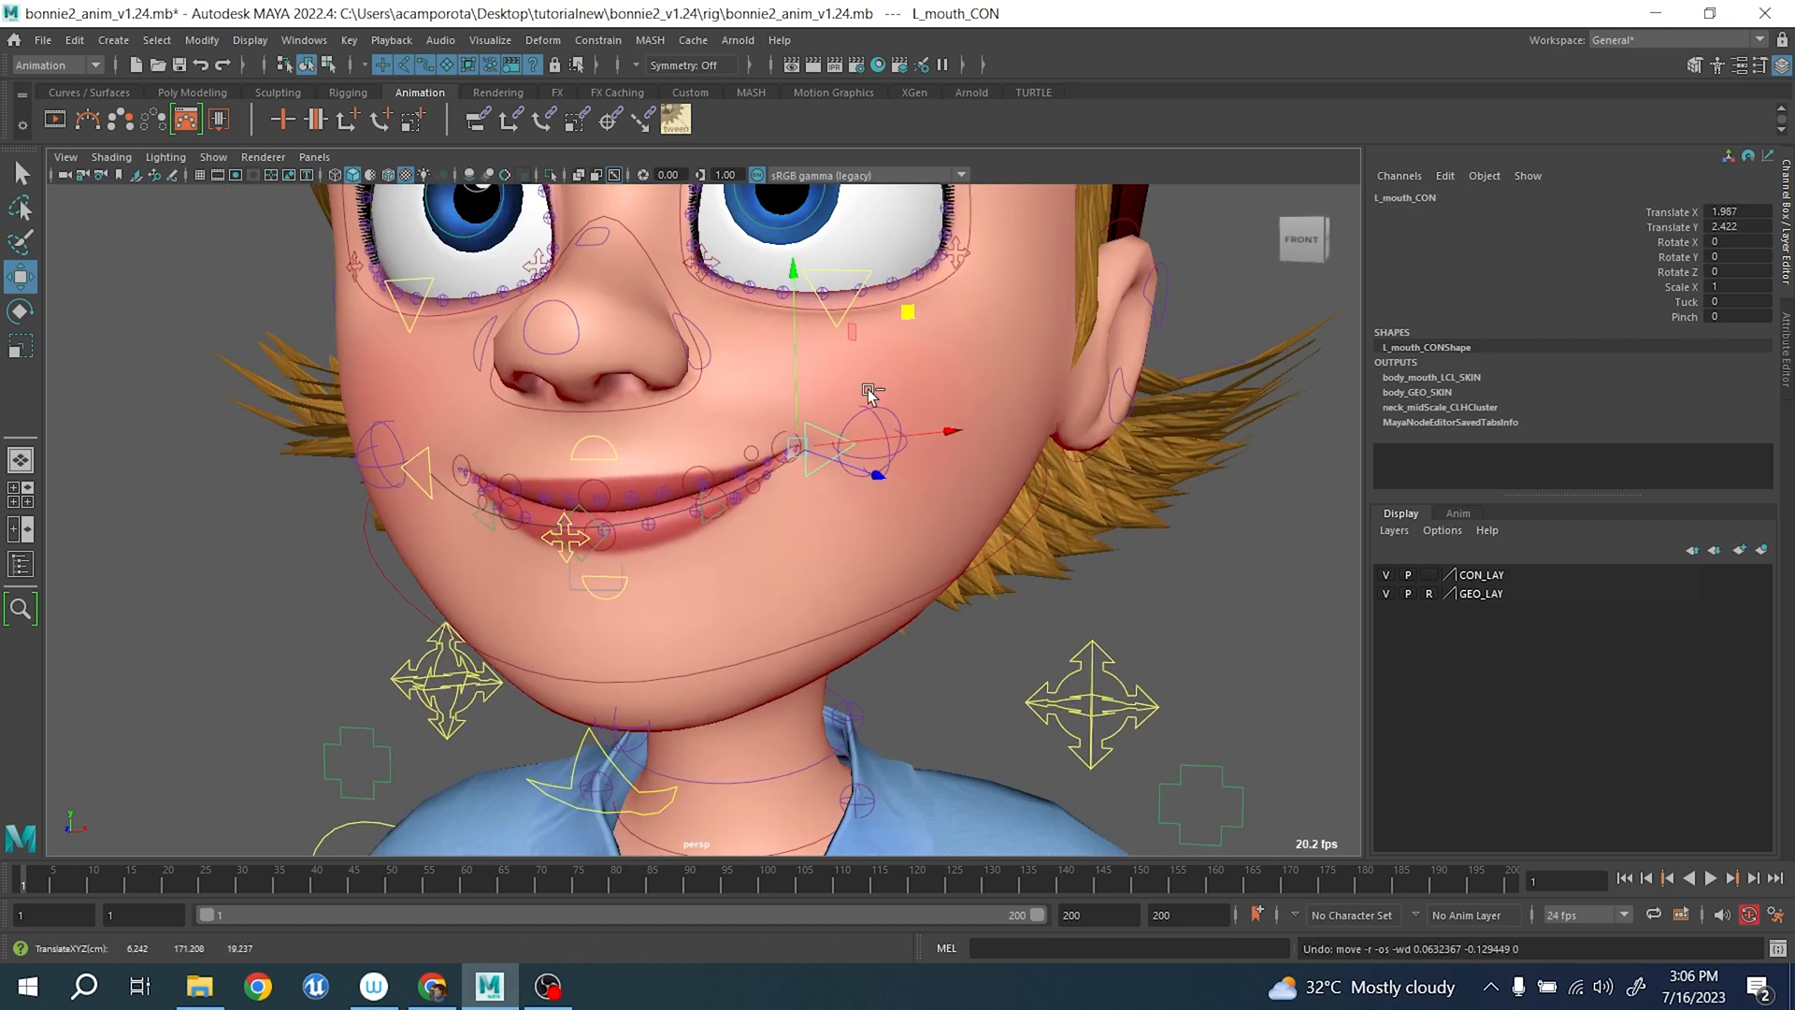
- Raise the second left upper-lip tweak control about 0.78 in Y
scroll(706, 479, up, 6)
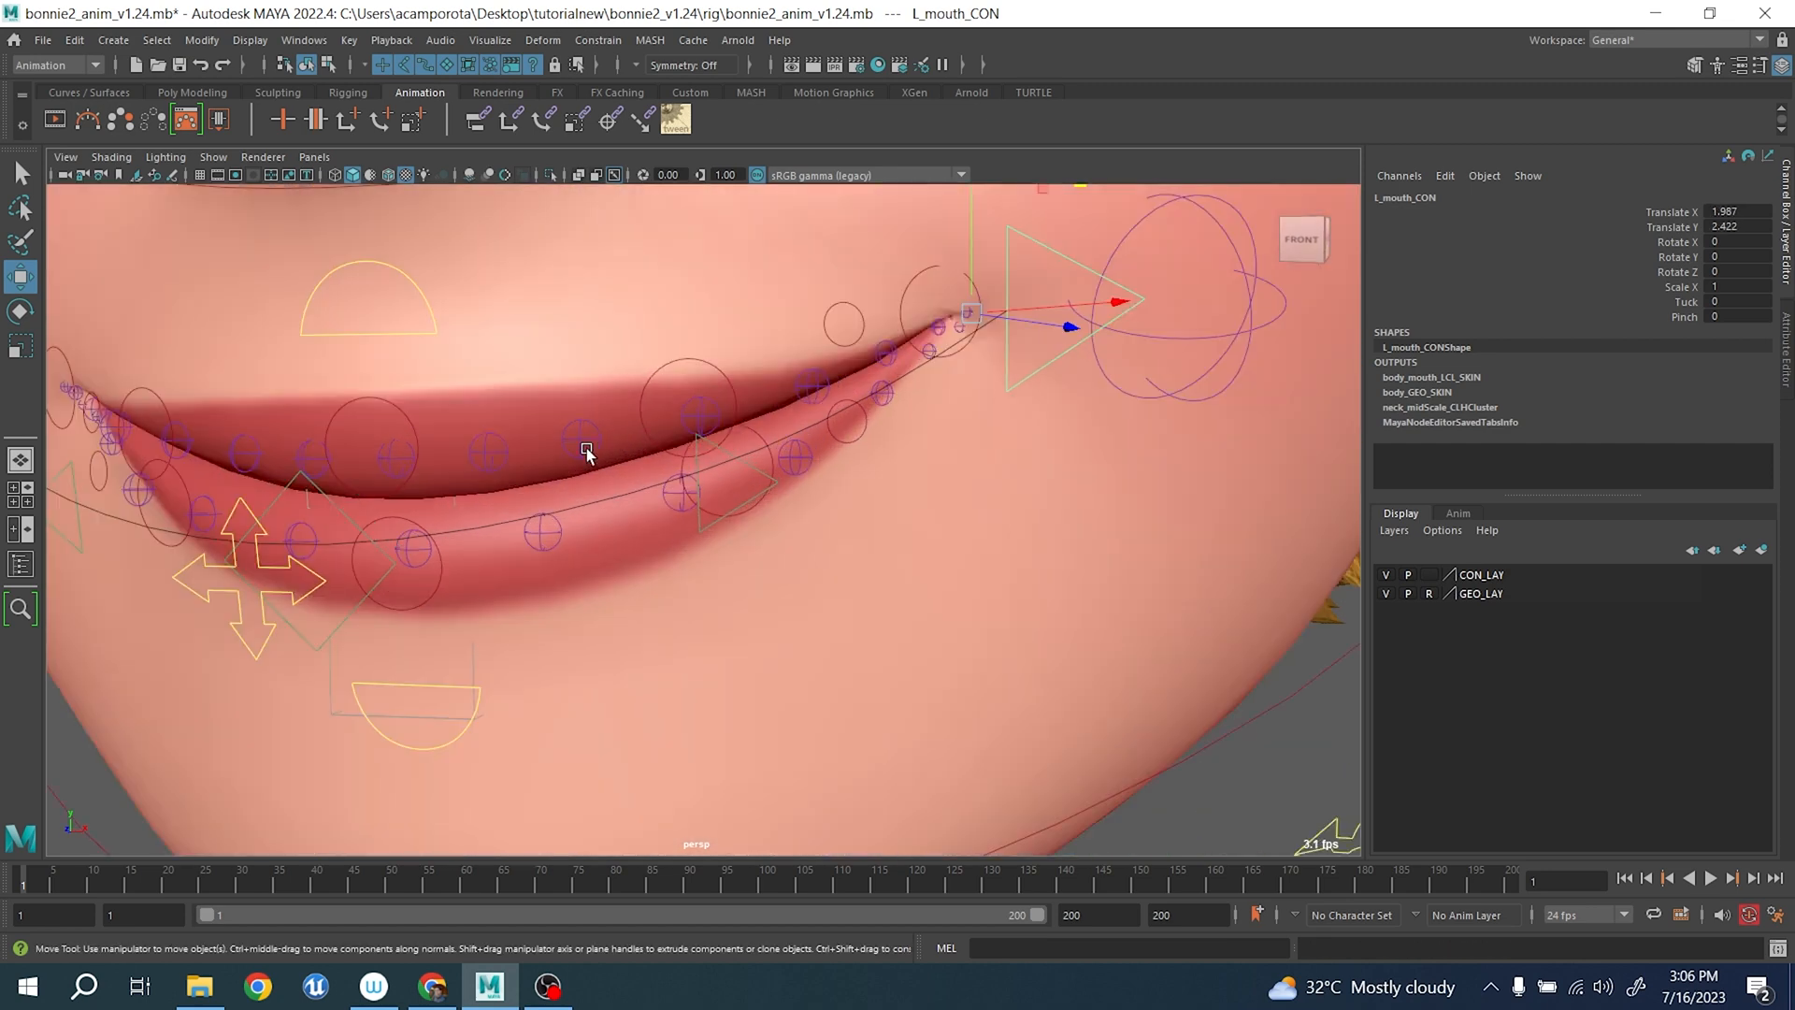
click(580, 436)
drag(596, 397, 585, 368)
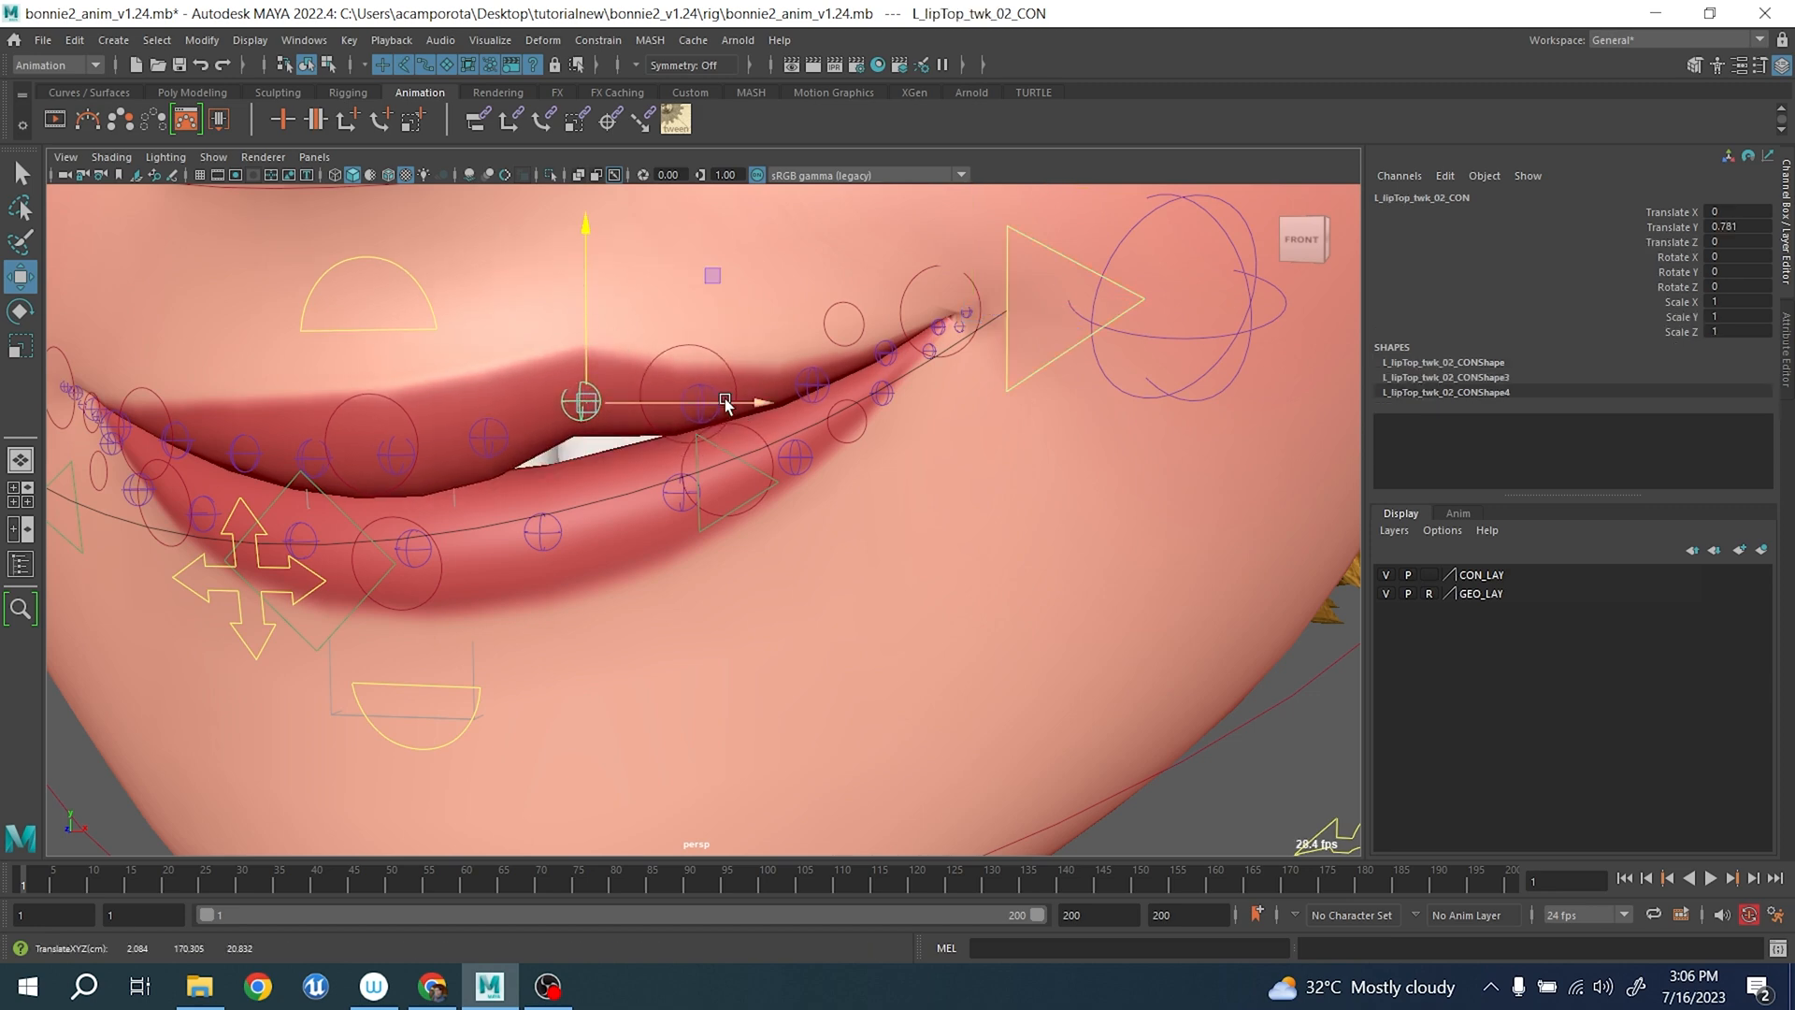
- Try raising the third left upper-lip tweak control, and undo both upper-lip tweak moves
click(705, 381)
drag(697, 339, 696, 310)
key(ctrl+z)
key(ctrl+z)
key(ctrl+z)
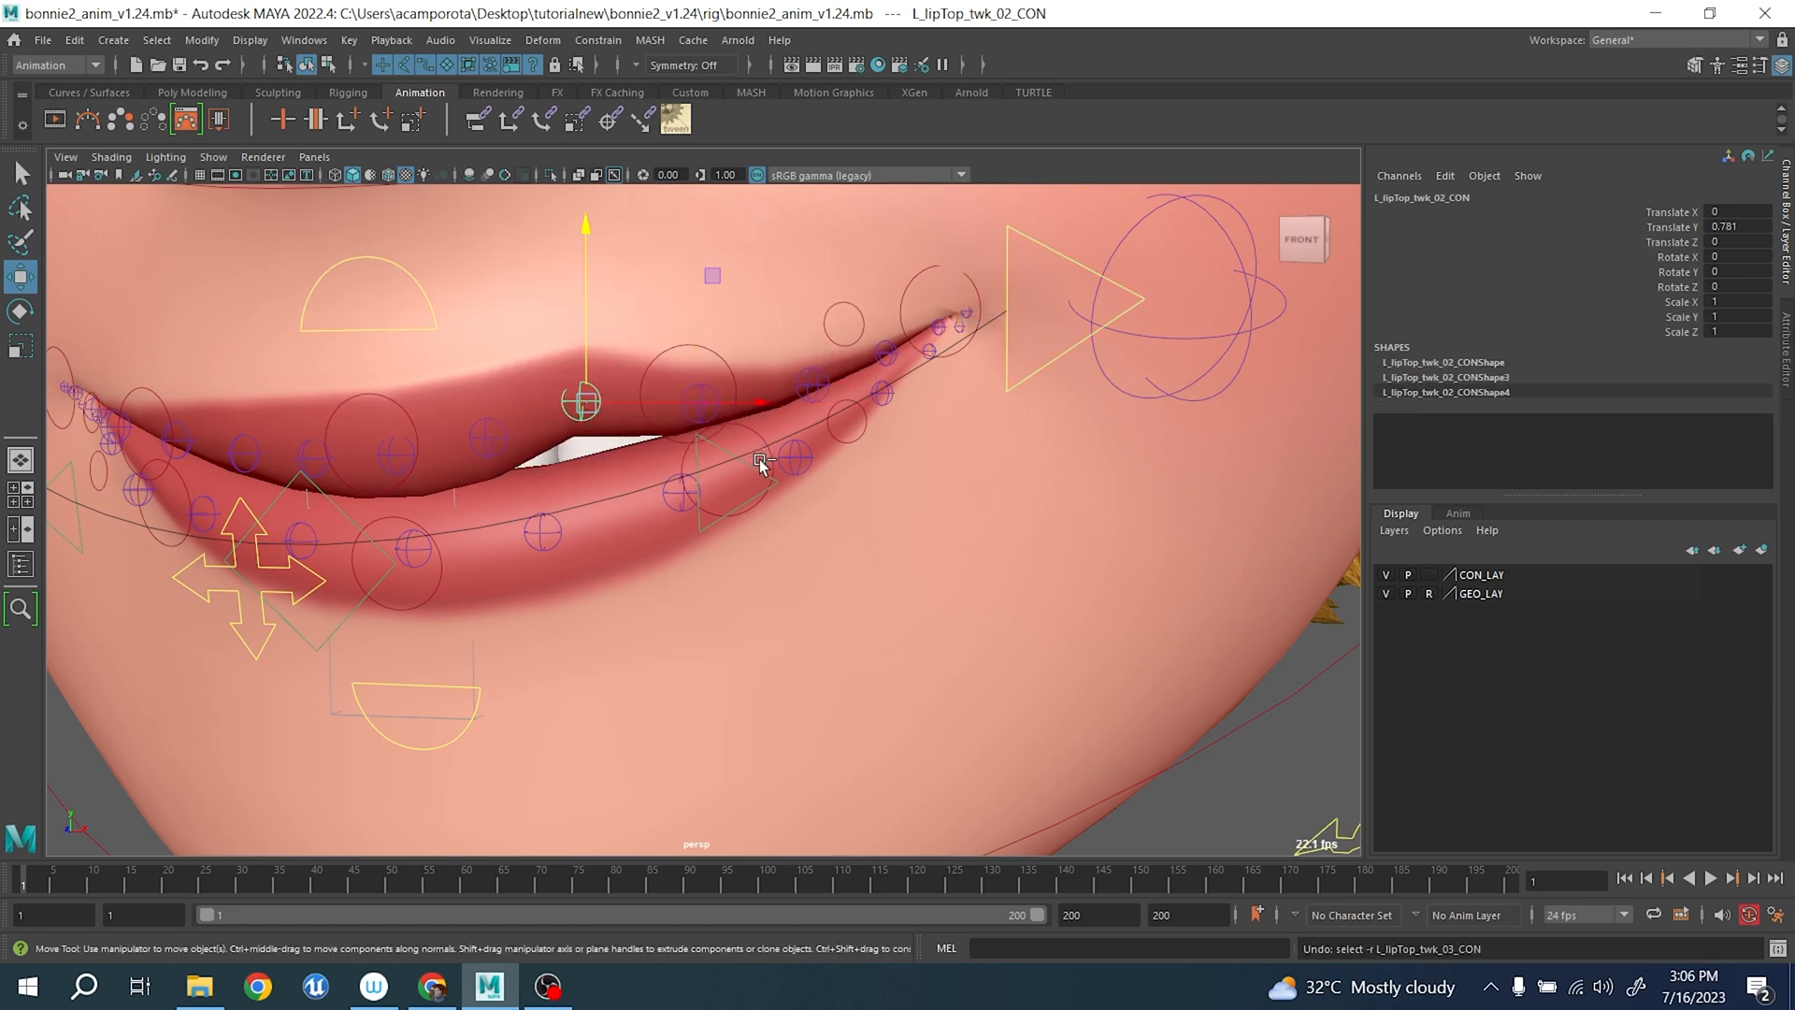
scroll(739, 477, down, 6)
alt+drag(657, 524, 744, 506)
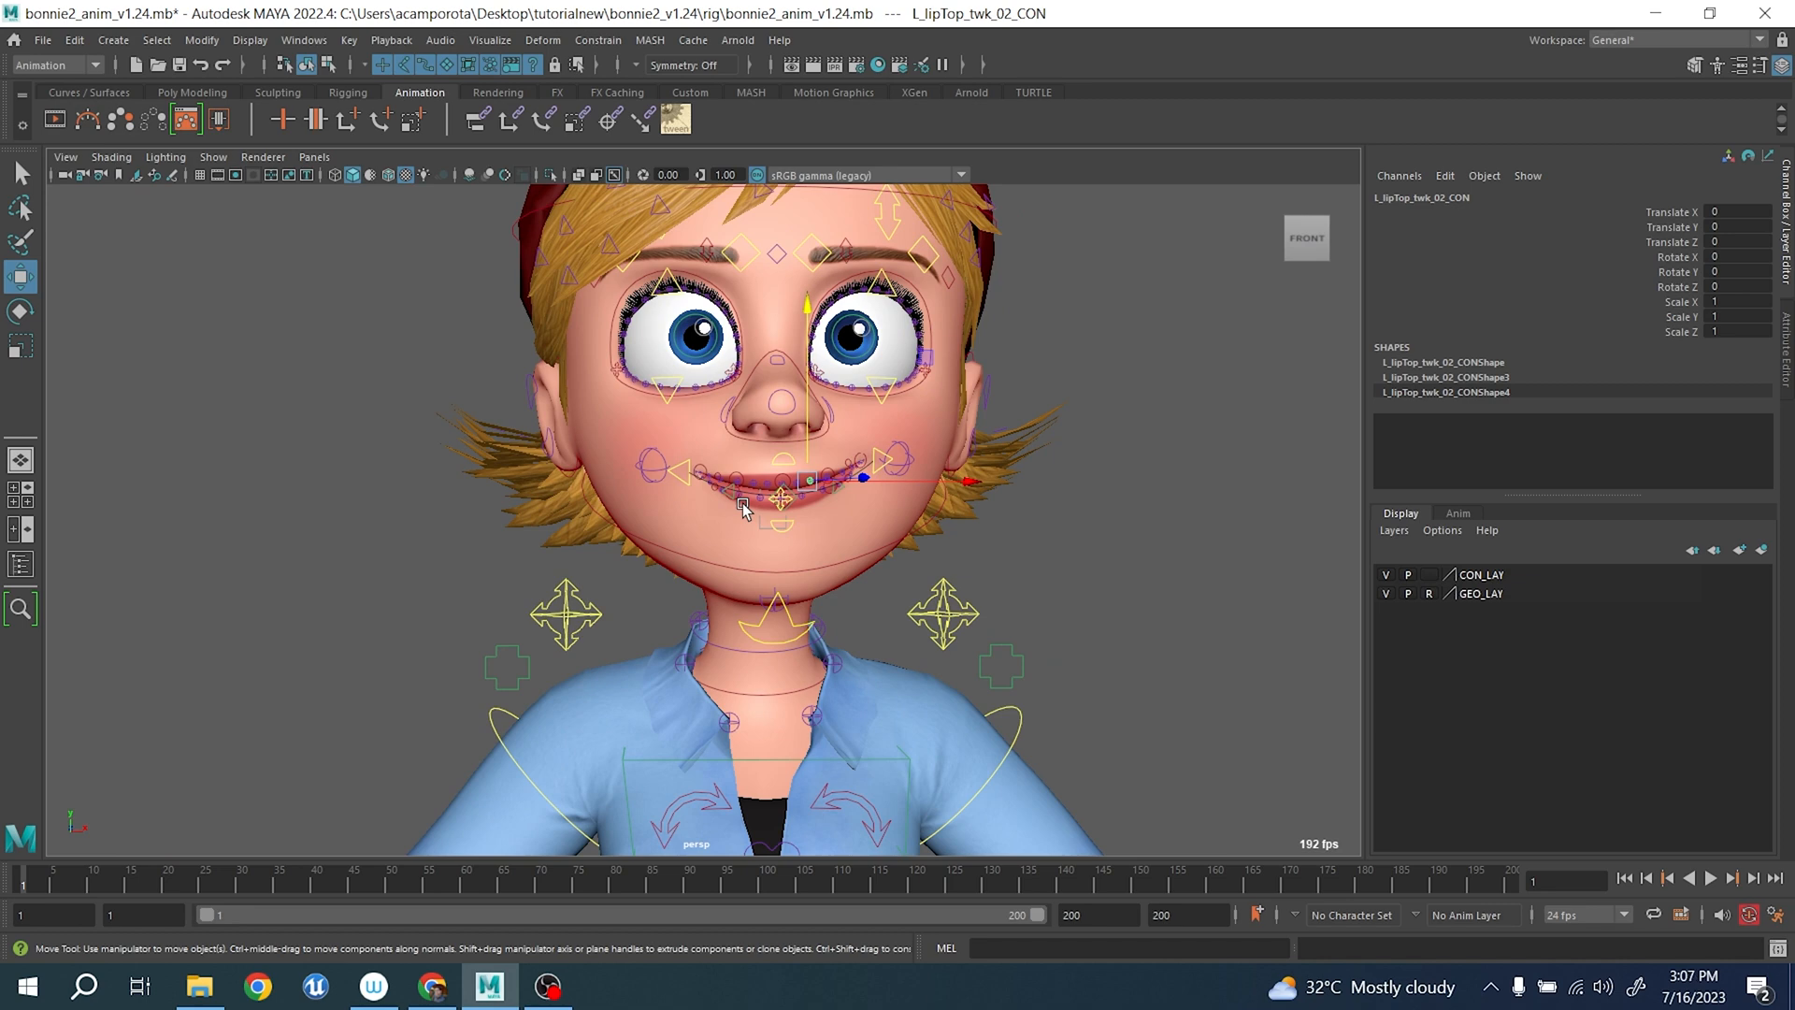
- Examine the character from the face out to the full body, viewing the rig controls from the side and front
alt+drag(742, 506, 918, 594)
scroll(918, 595, down, 5)
alt+middle_drag(918, 595, 839, 447)
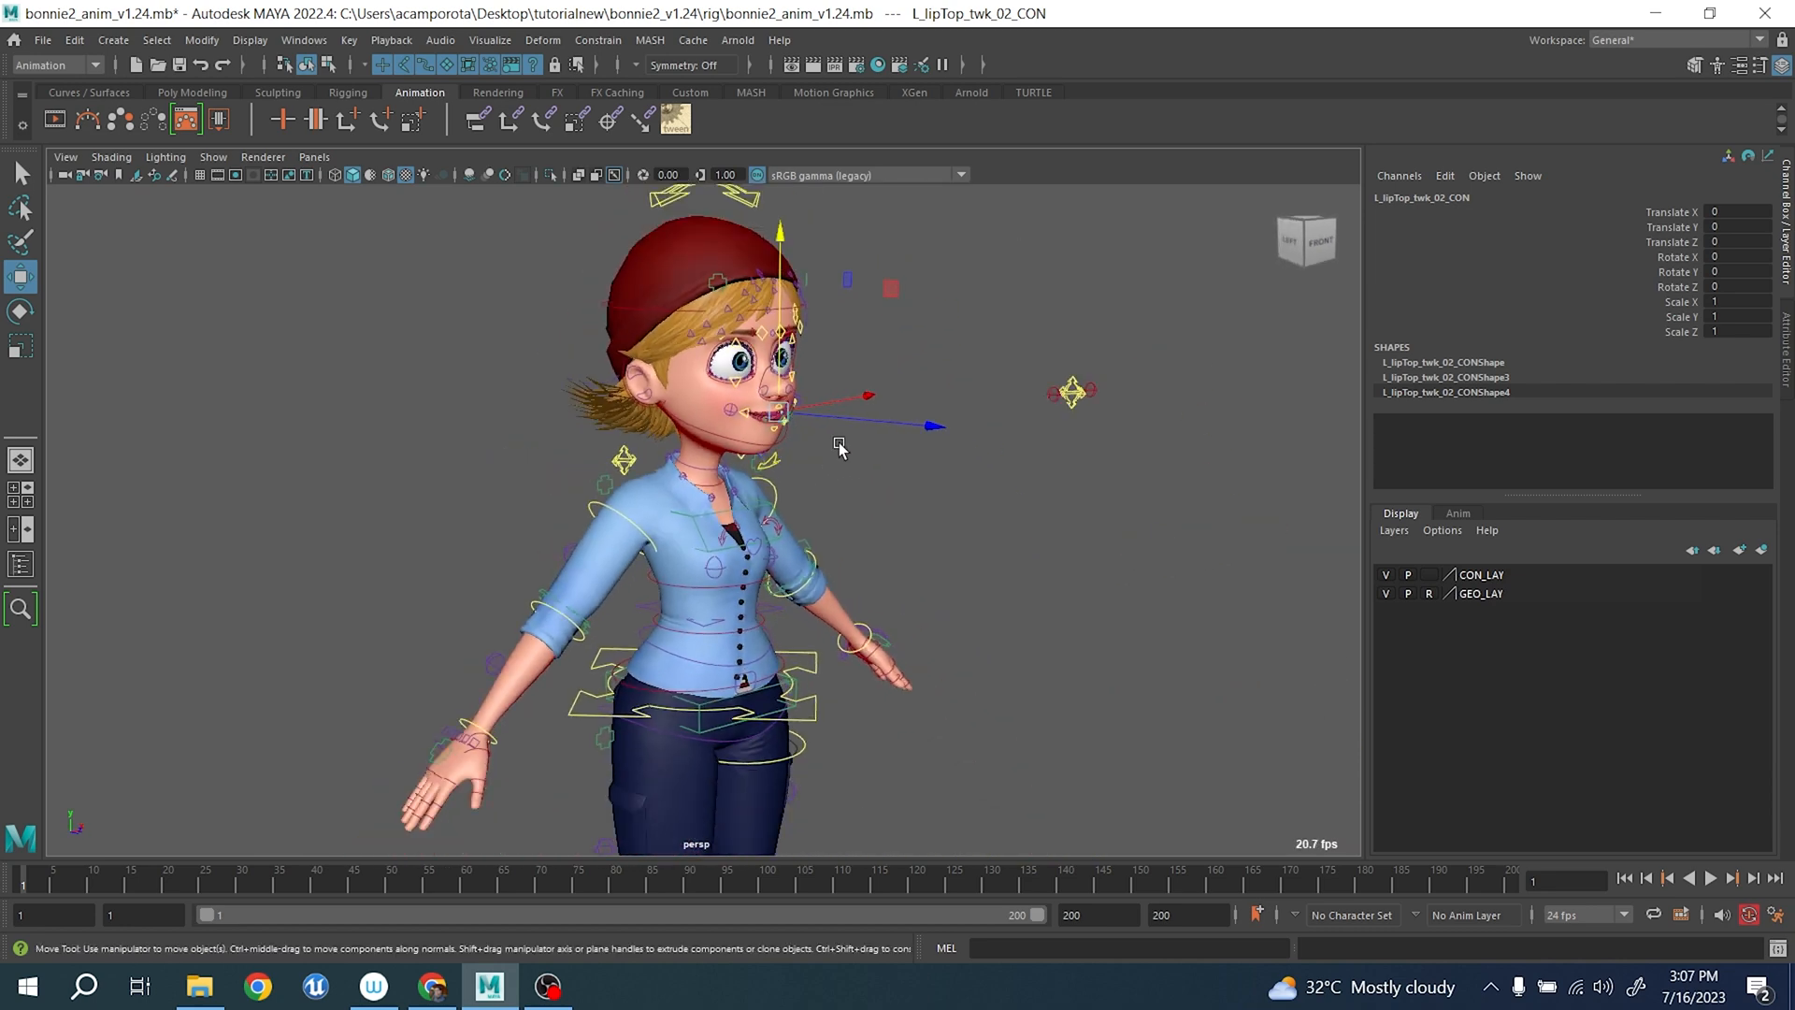
scroll(840, 447, down, 2)
alt+drag(839, 447, 804, 552)
scroll(805, 552, down, 4)
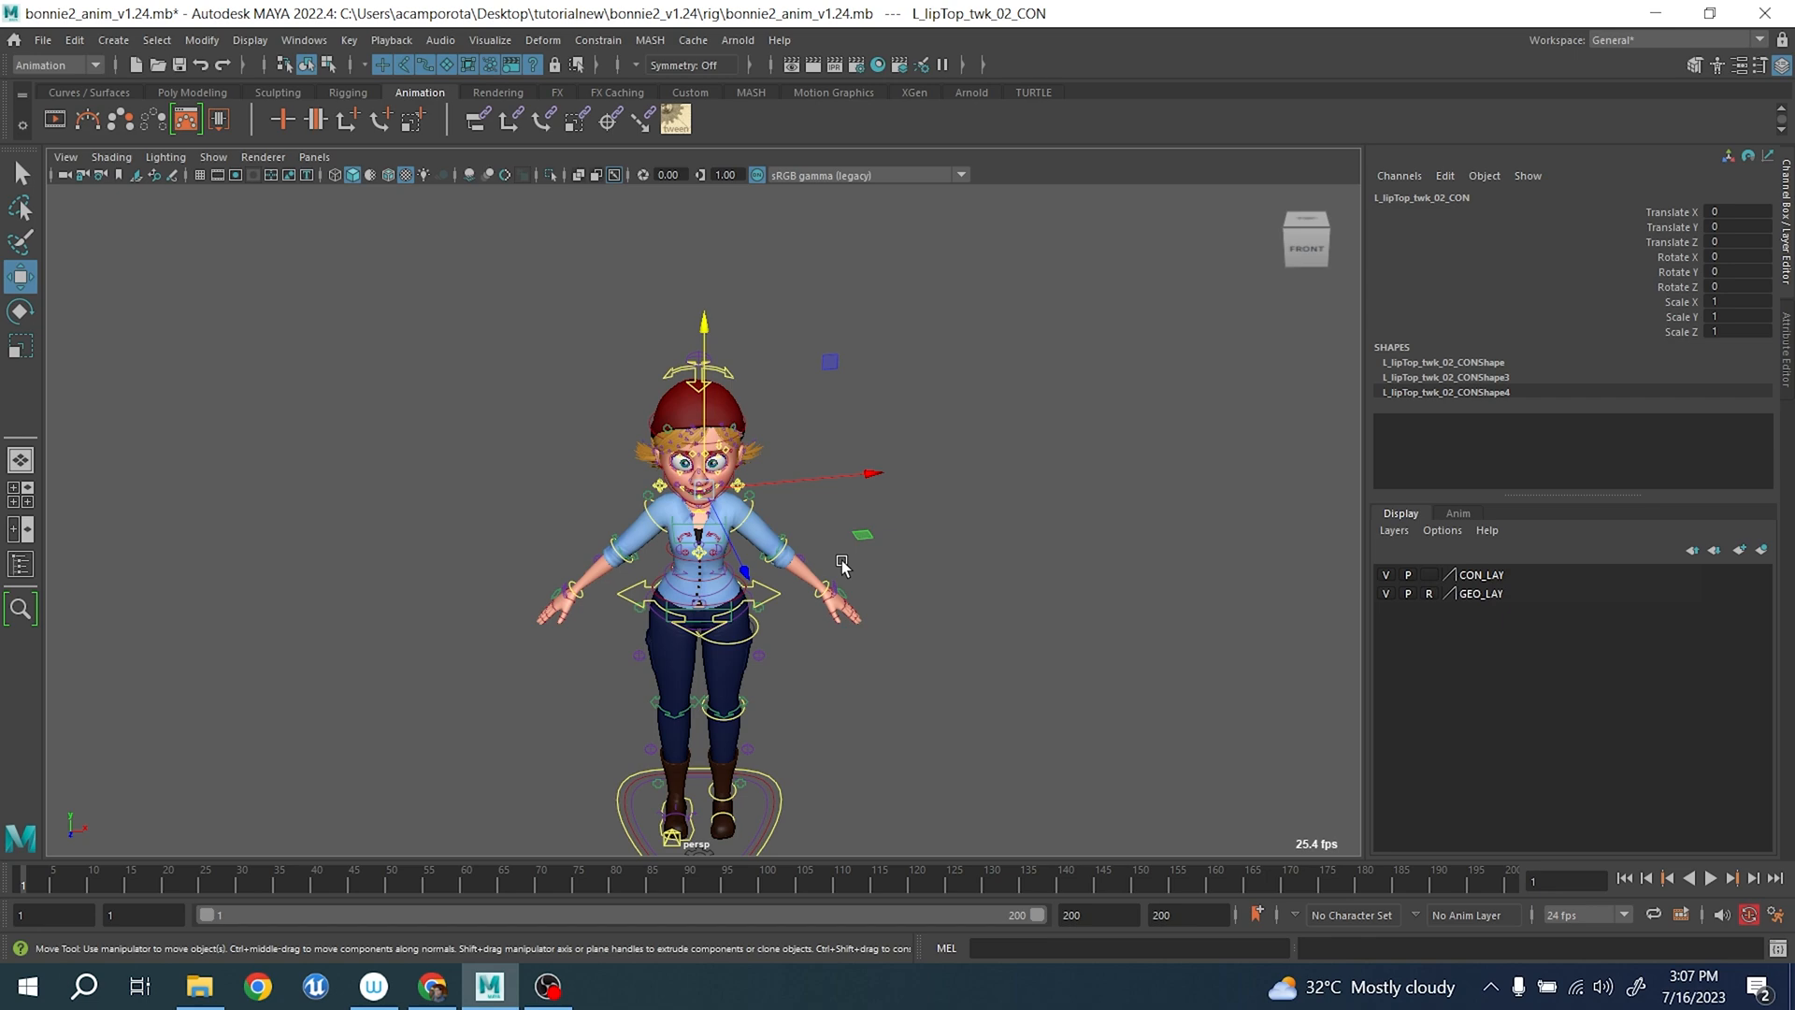
scroll(972, 574, up, 5)
alt+drag(962, 571, 972, 528)
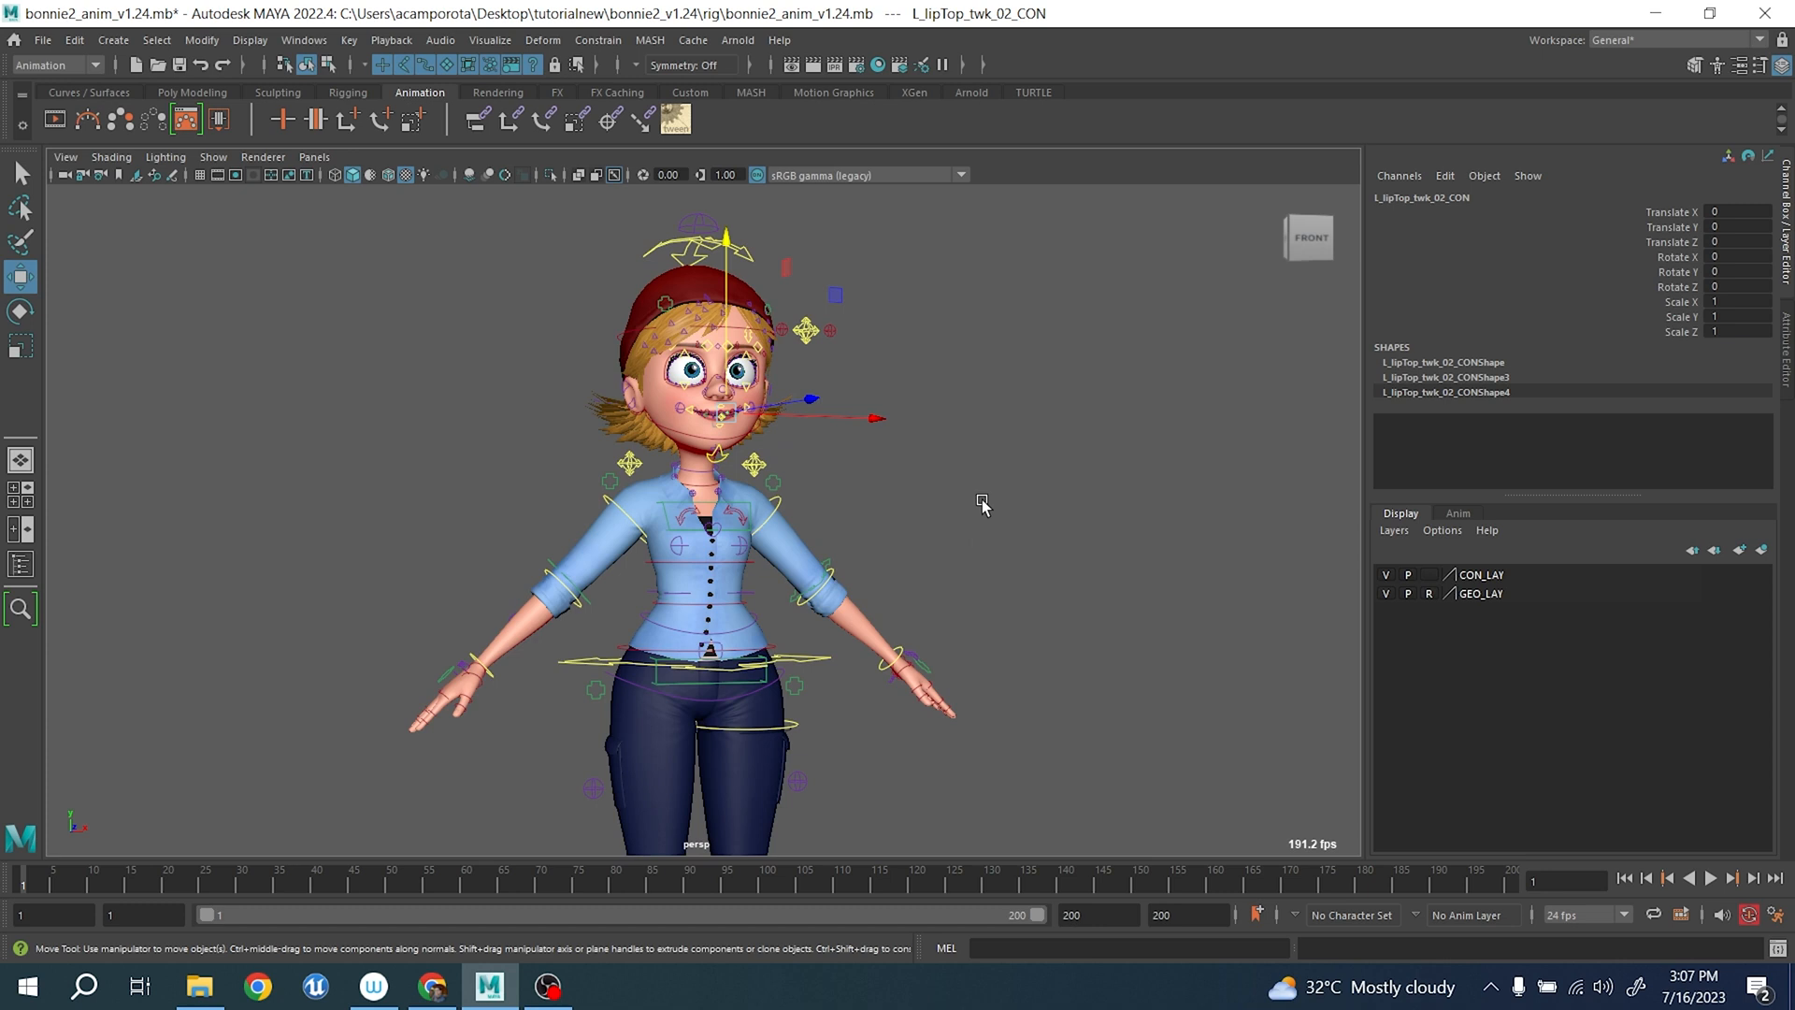
scroll(760, 573, up, 3)
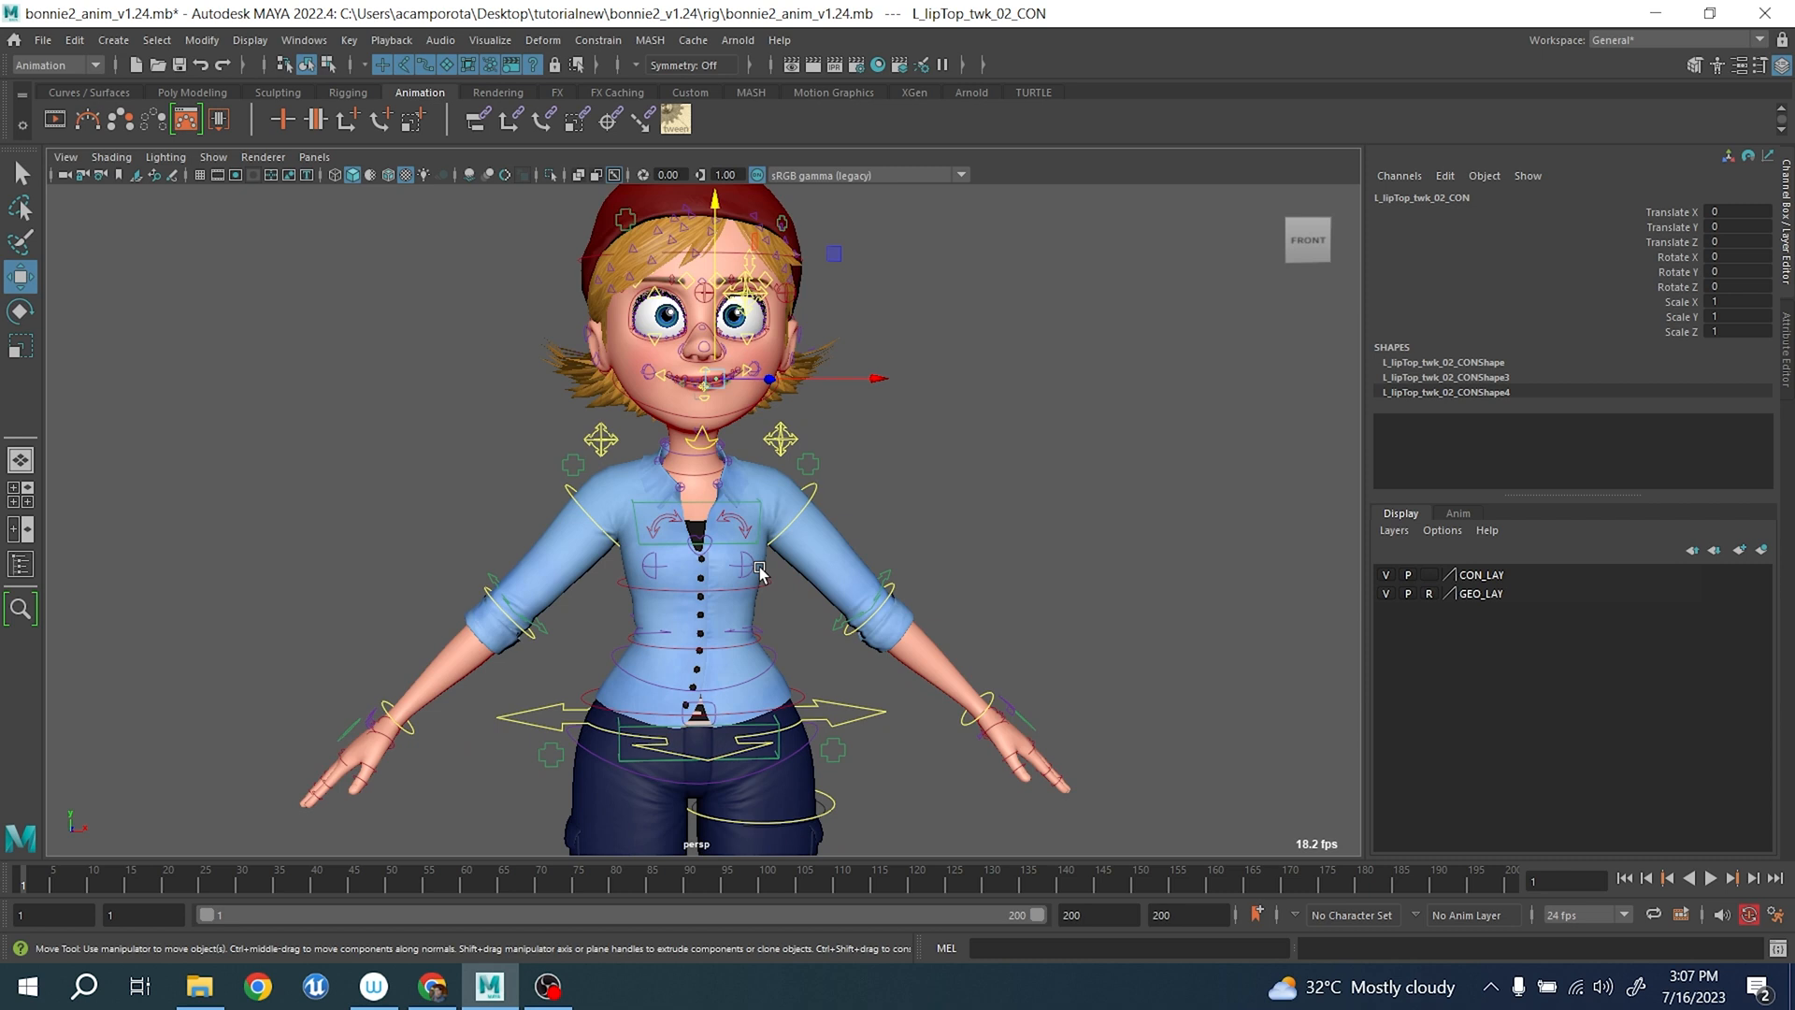
- Select the right shoulder FK control and inspect the full-body rig up close and from a distance, from front and three-quarter angles
click(594, 519)
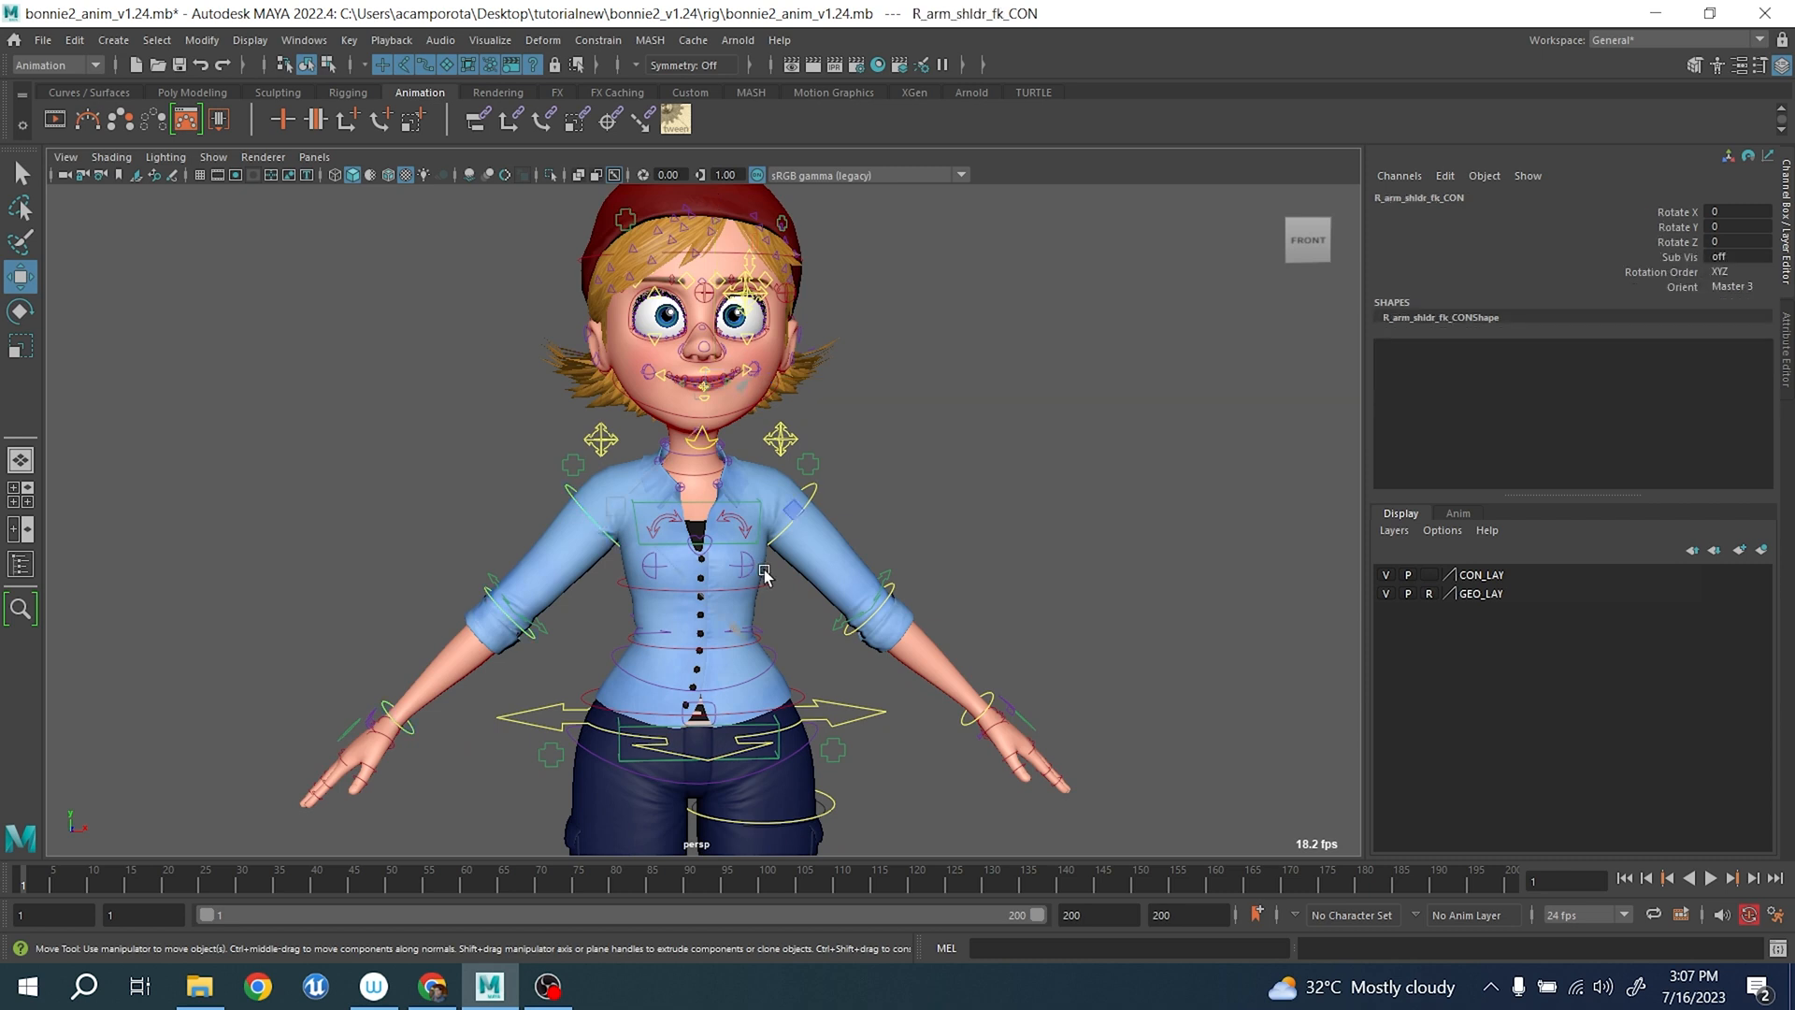
scroll(764, 573, down, 3)
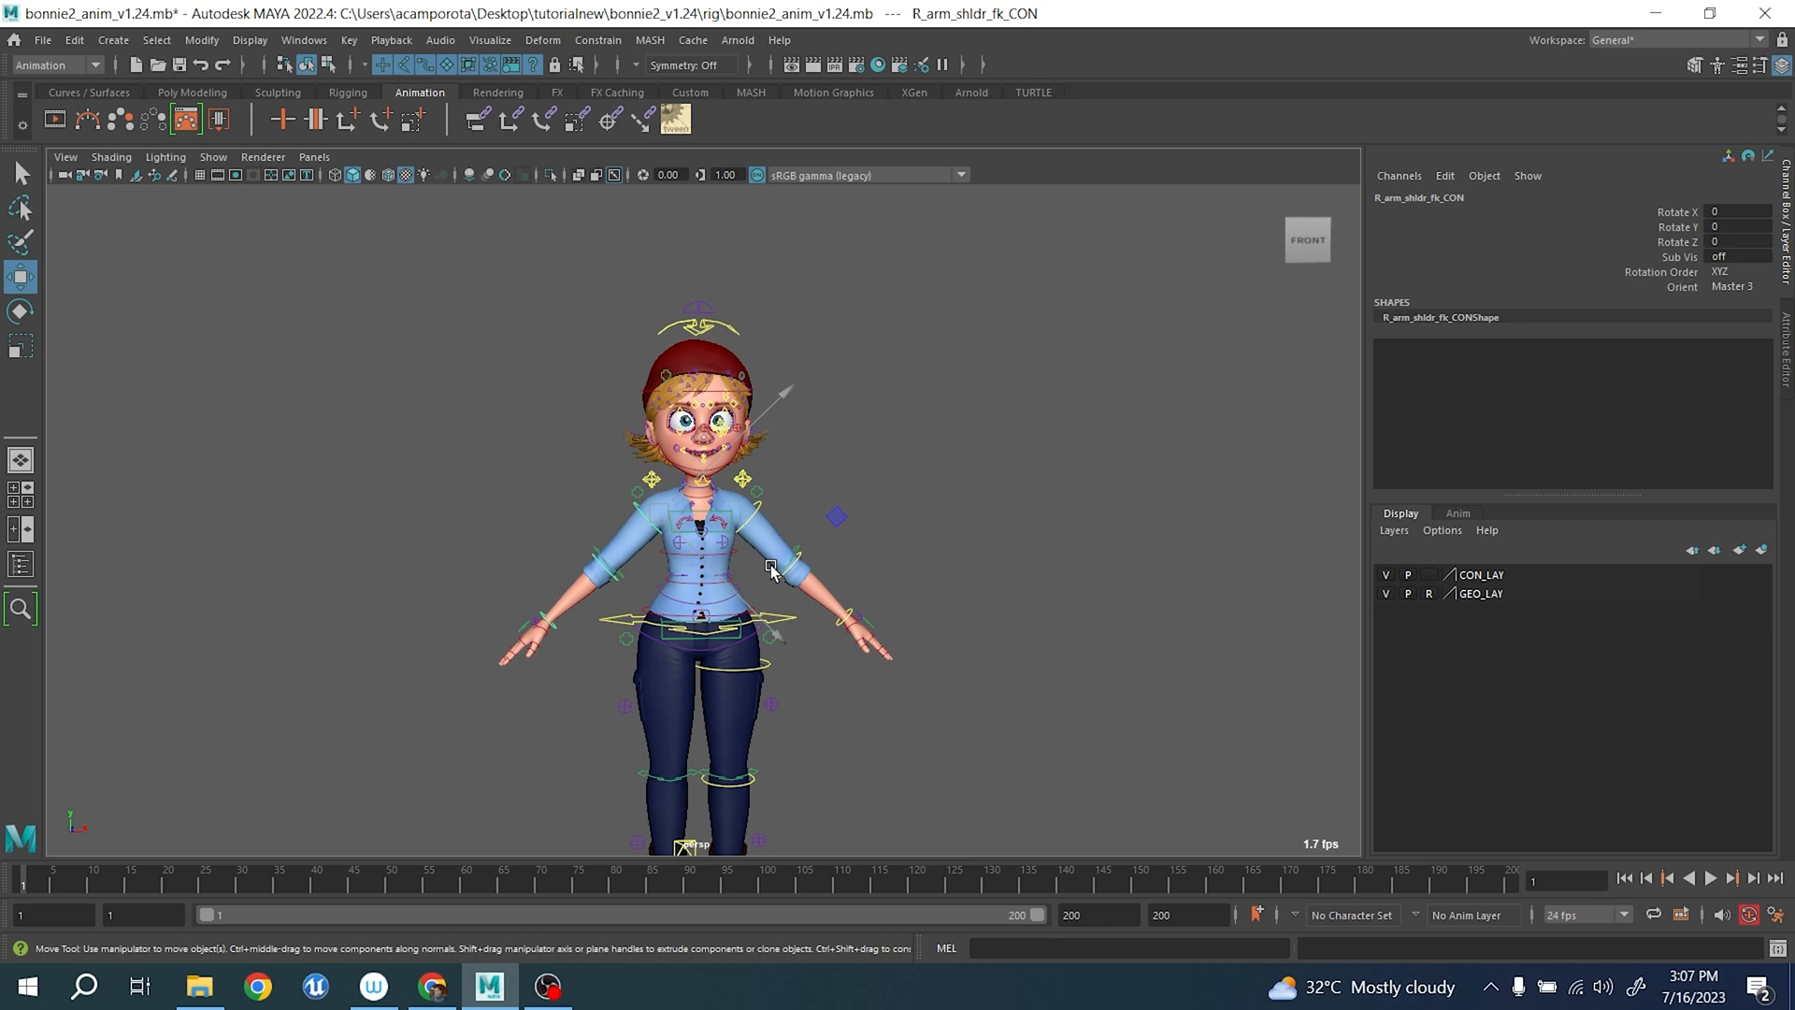
scroll(778, 568, down, 2)
alt+drag(785, 569, 760, 606)
scroll(818, 605, up, 3)
alt+drag(1034, 613, 930, 619)
scroll(931, 619, down, 4)
scroll(930, 617, up, 2)
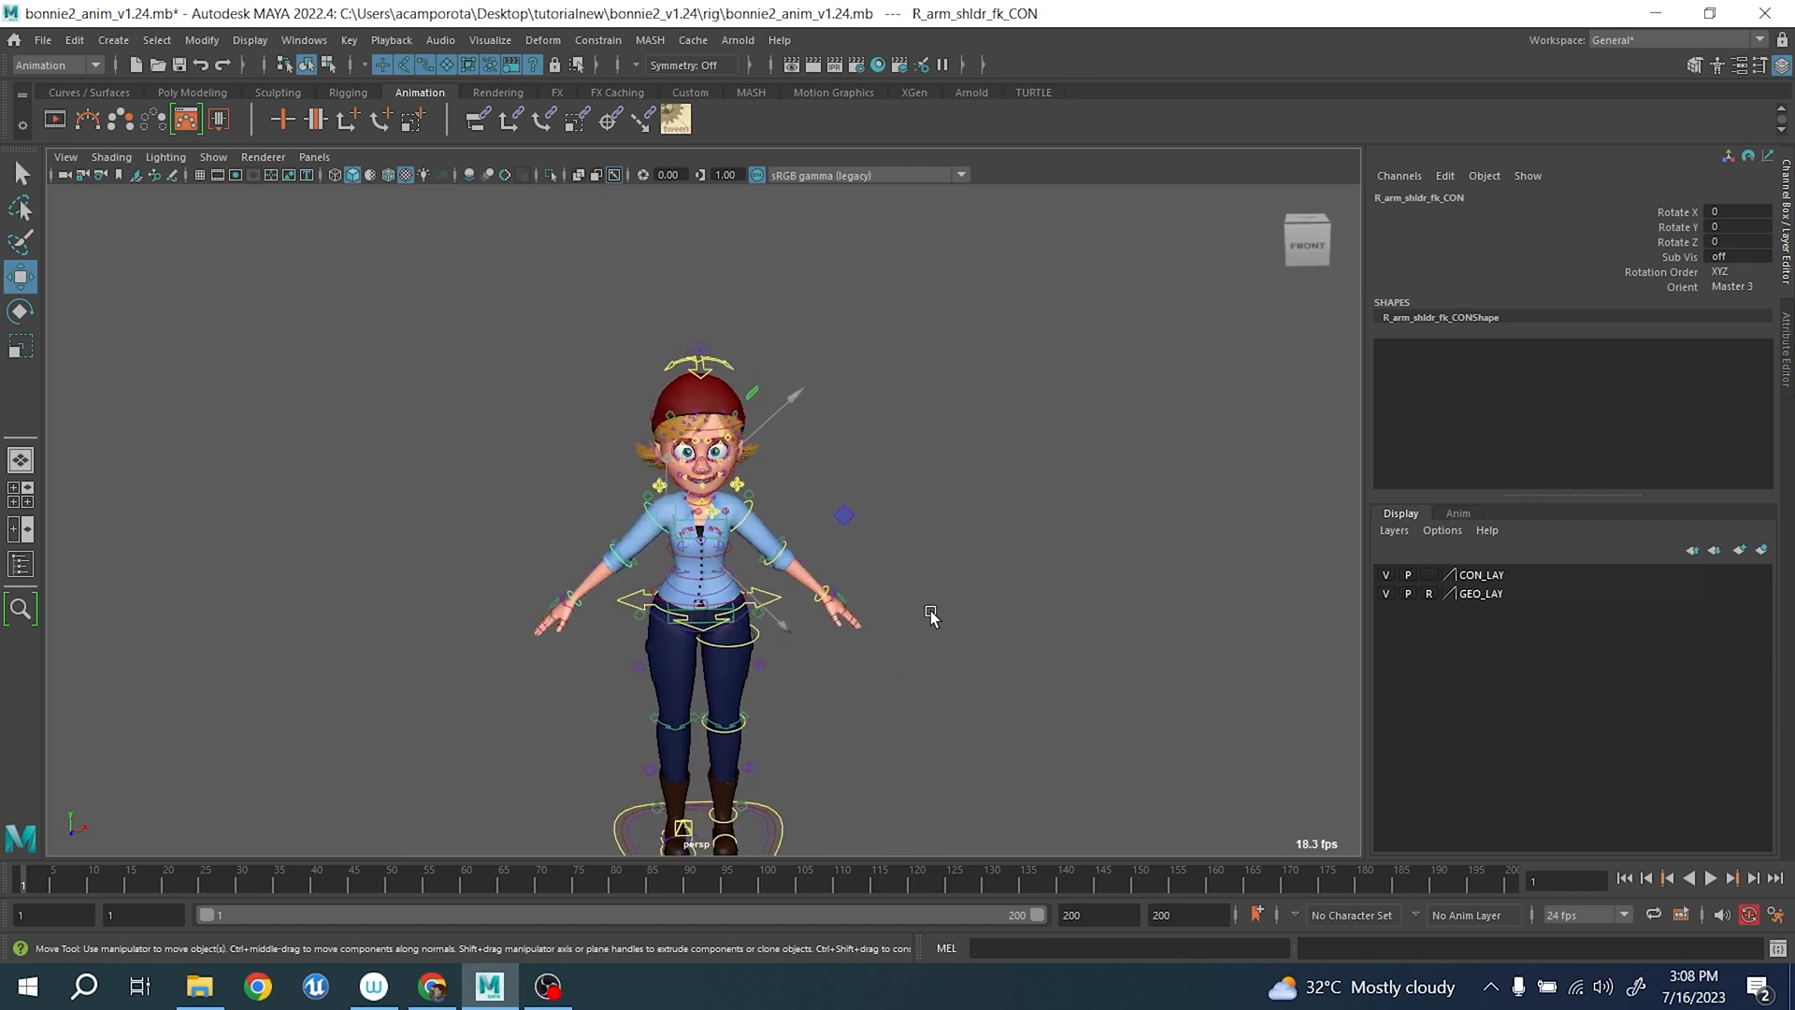
scroll(926, 615, up, 8)
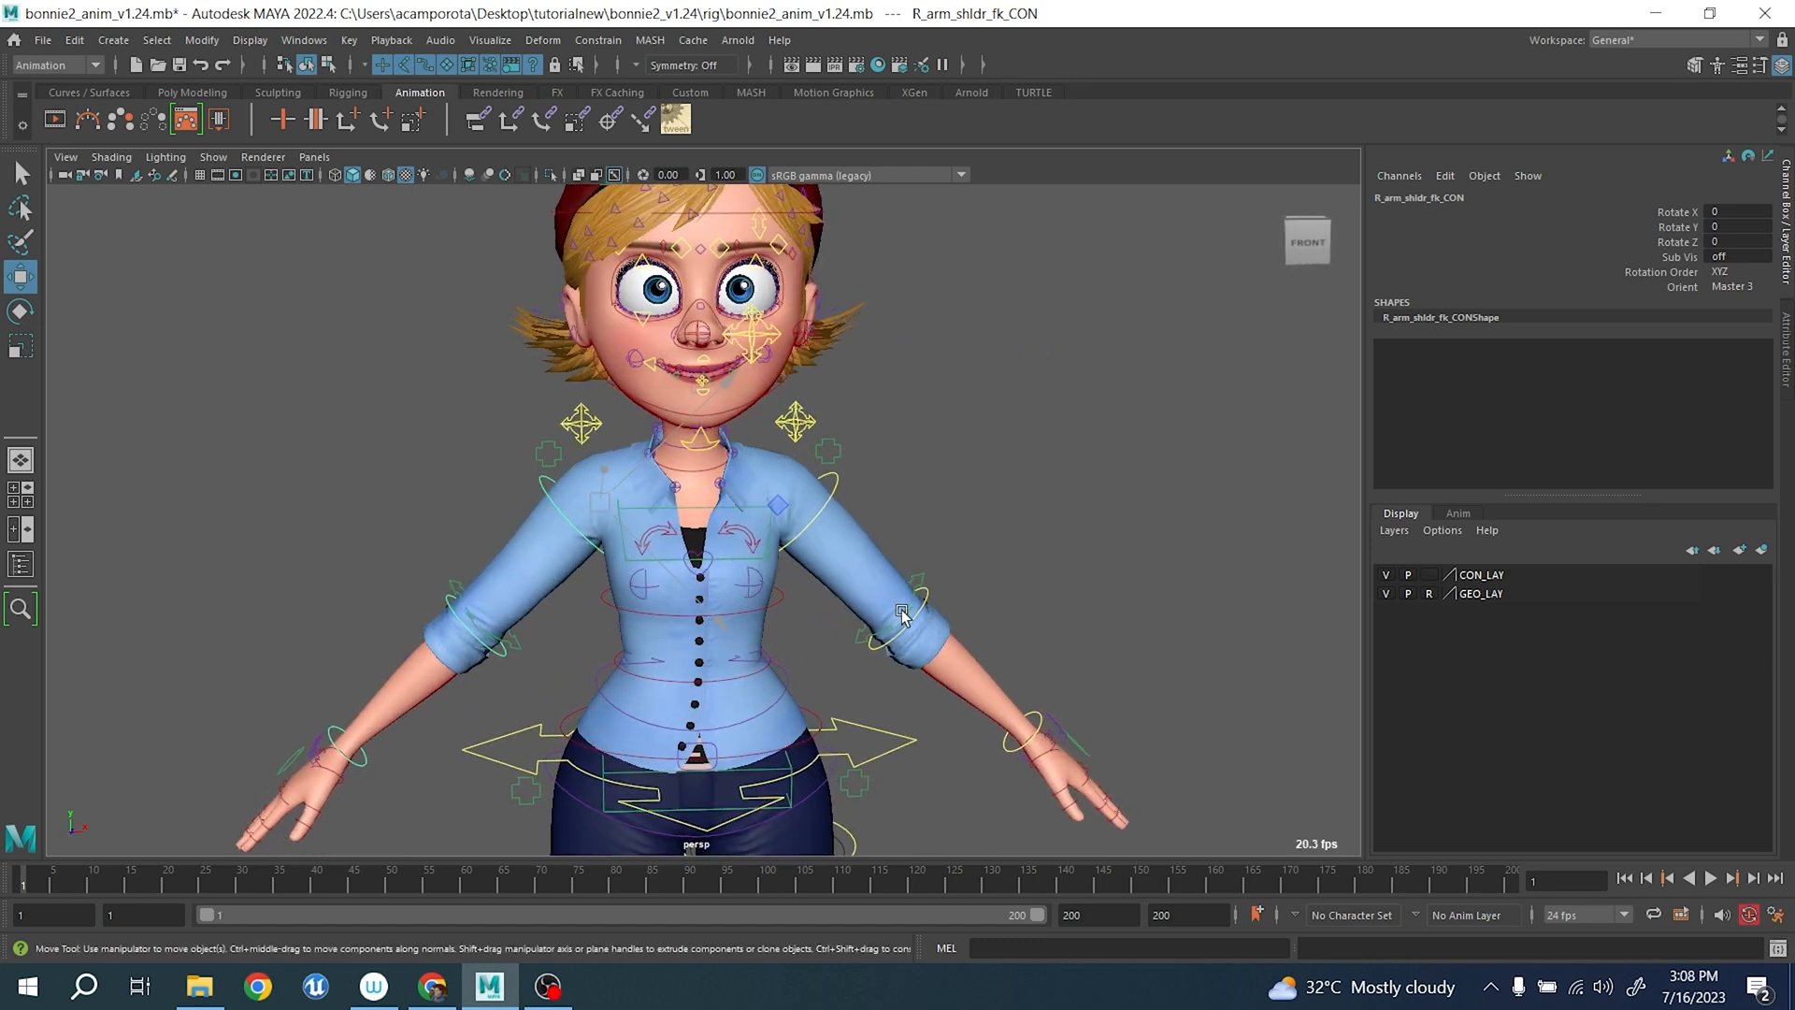
scroll(902, 609, down, 5)
alt+drag(910, 642, 921, 547)
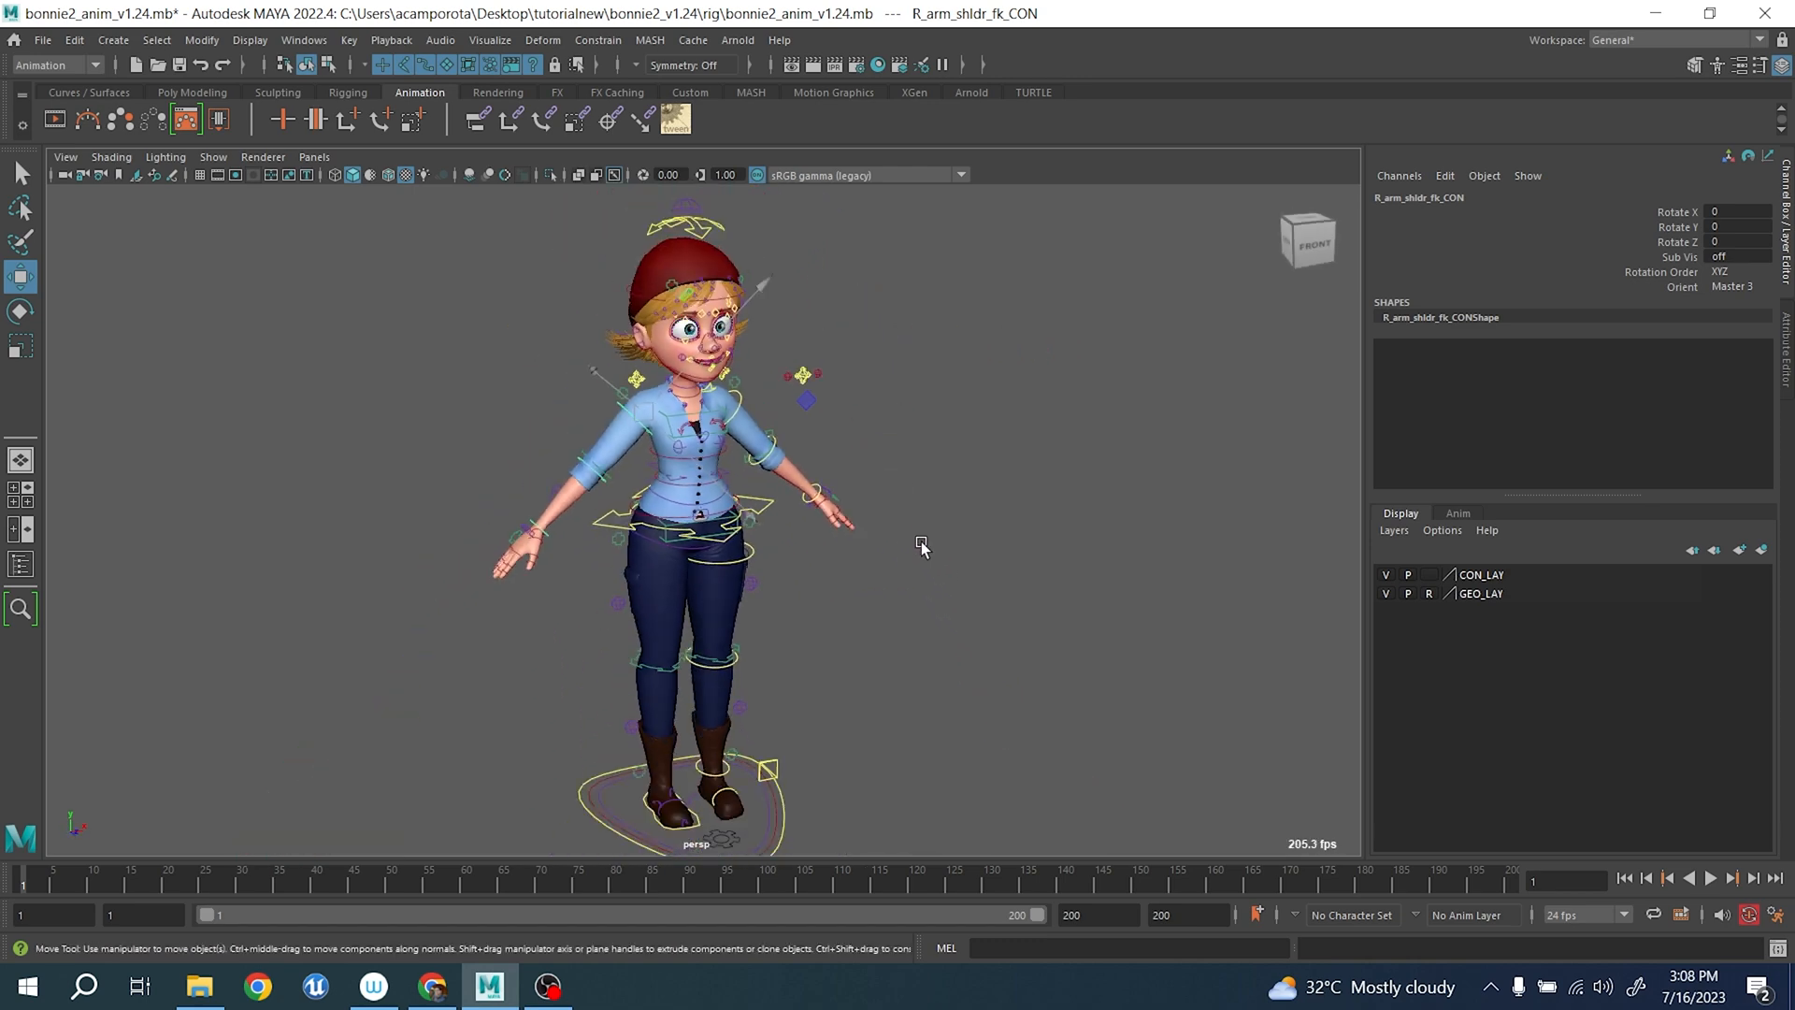